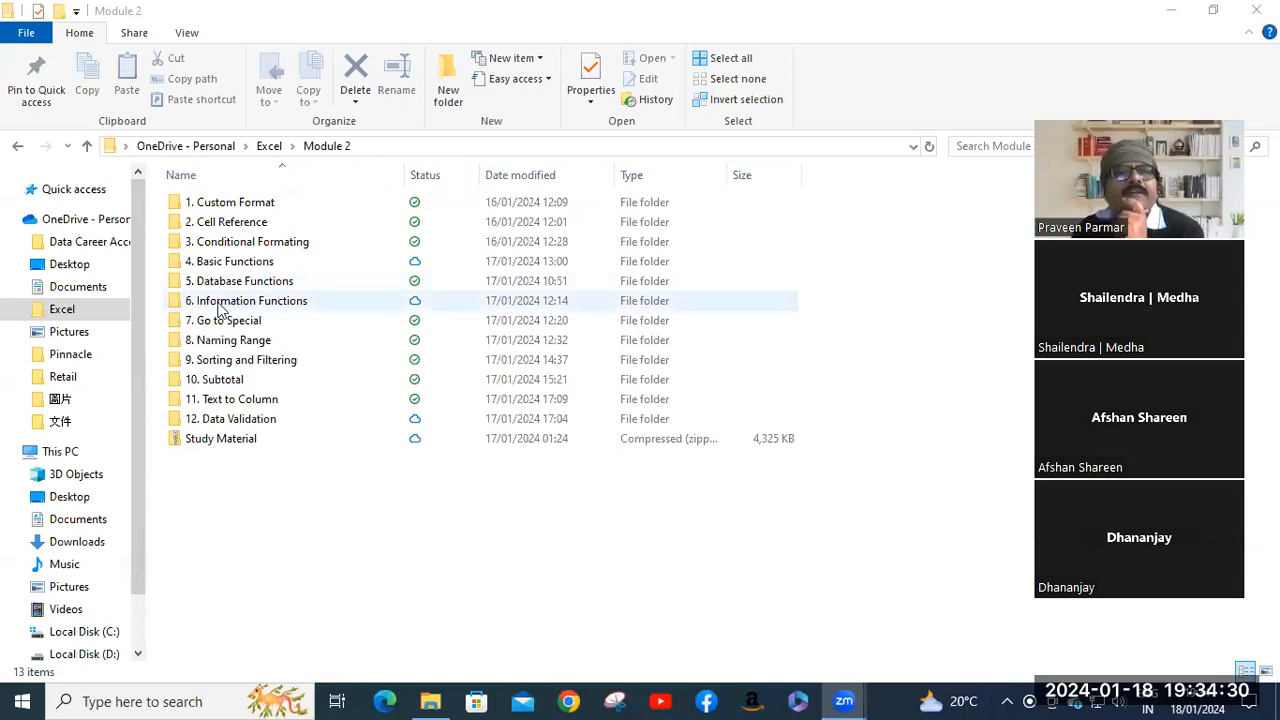
Step: Open the workbook "Module 2 - Basic Excel" from the "4. Basic Functions" folder
double_click(231, 263)
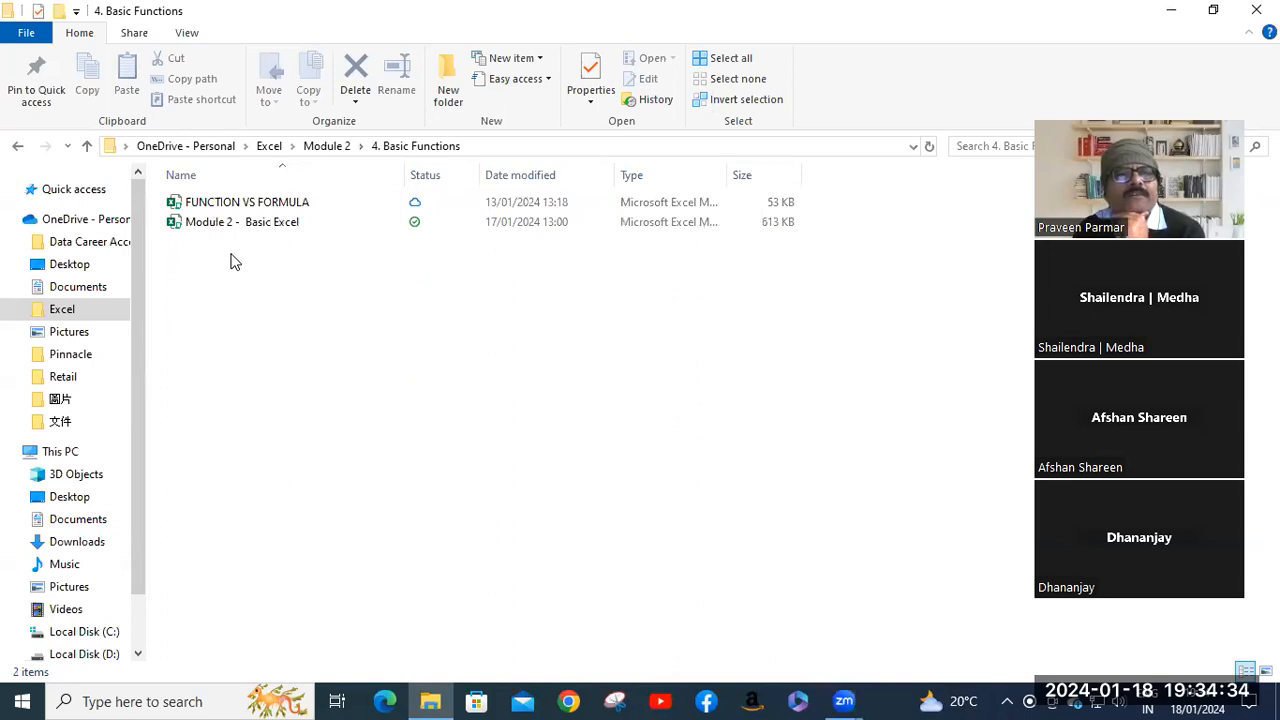
double_click(229, 221)
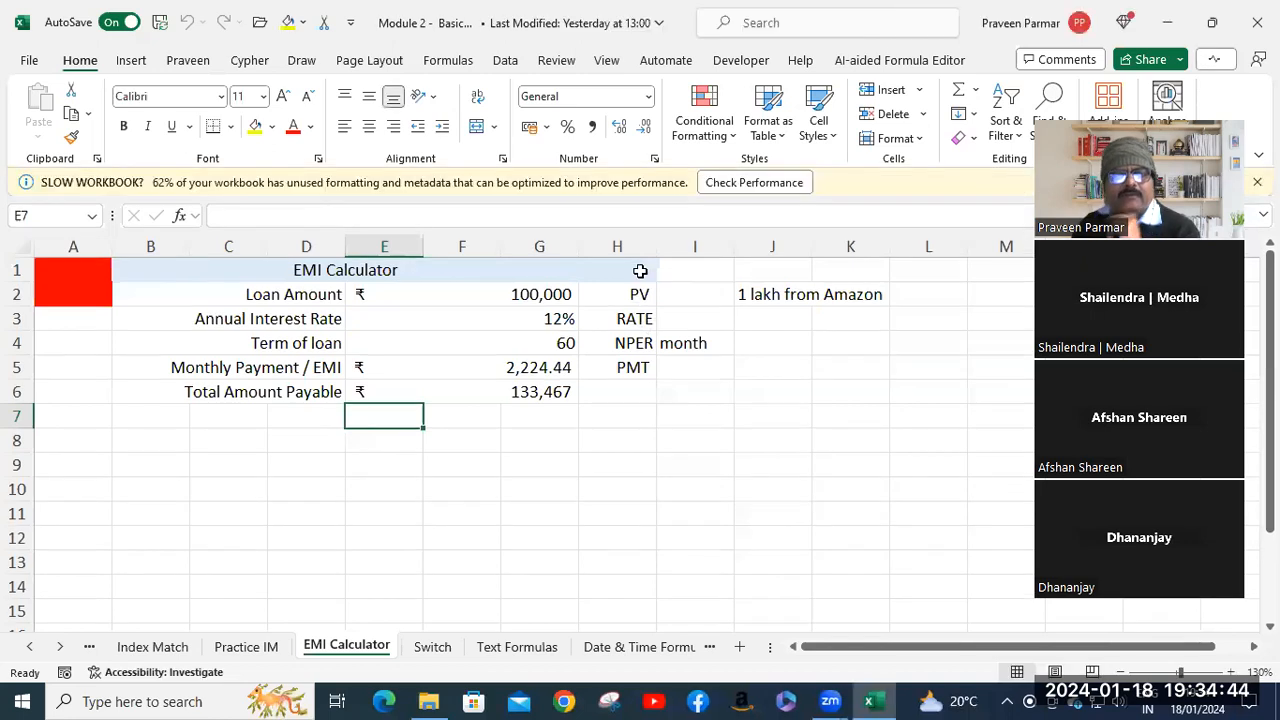
Step: Switch to the VLookup worksheet and dismiss the slow-workbook notice
click(30, 647)
click(30, 647)
click(30, 647)
click(30, 647)
click(30, 647)
click(30, 647)
click(309, 652)
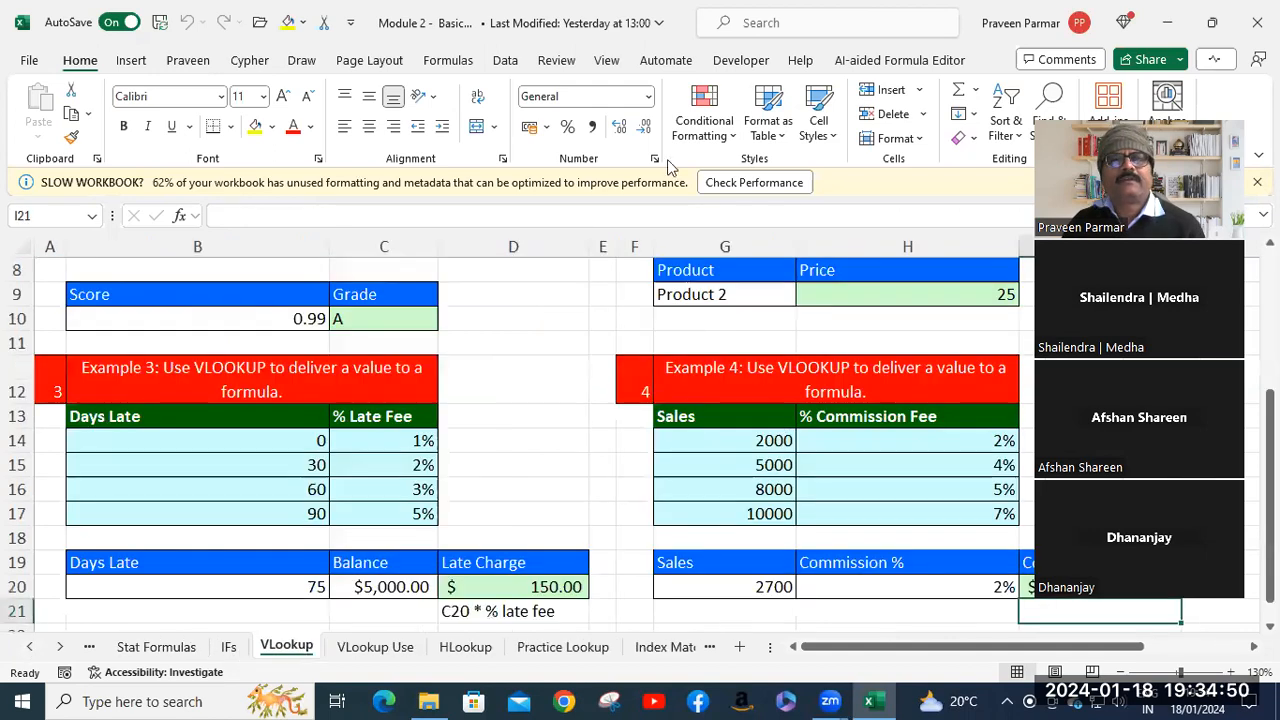
click(874, 185)
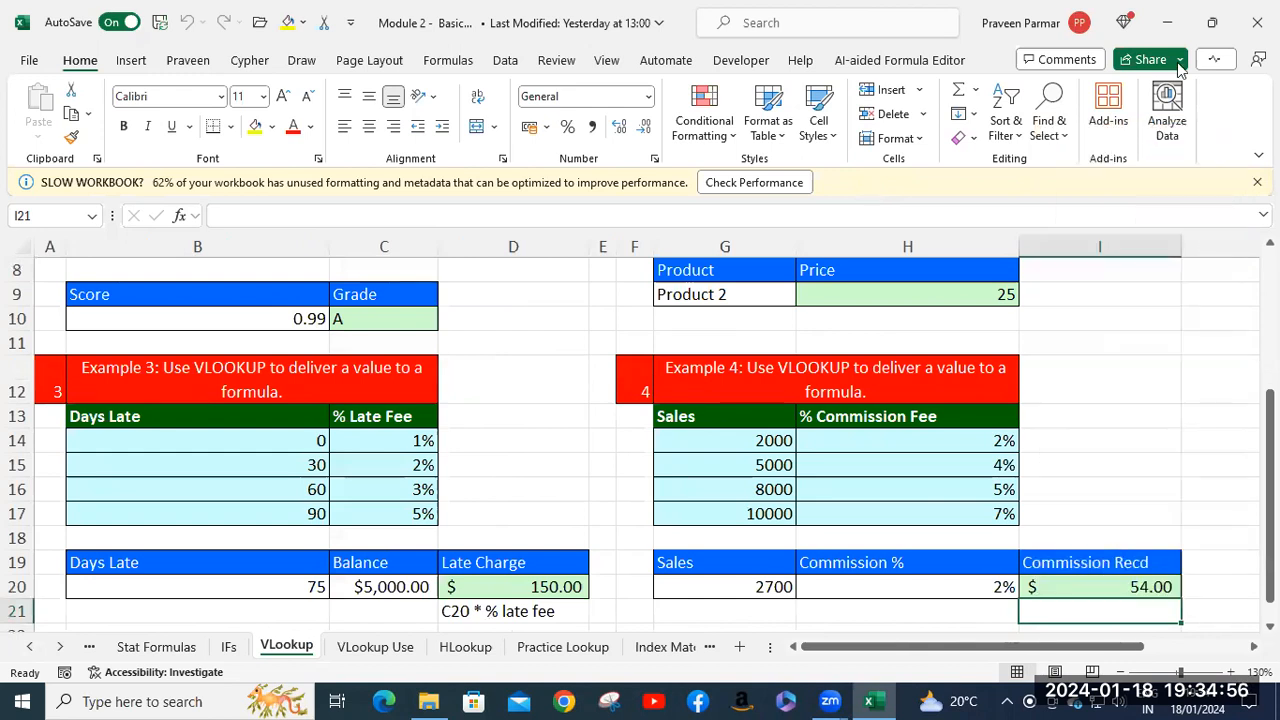
click(1257, 182)
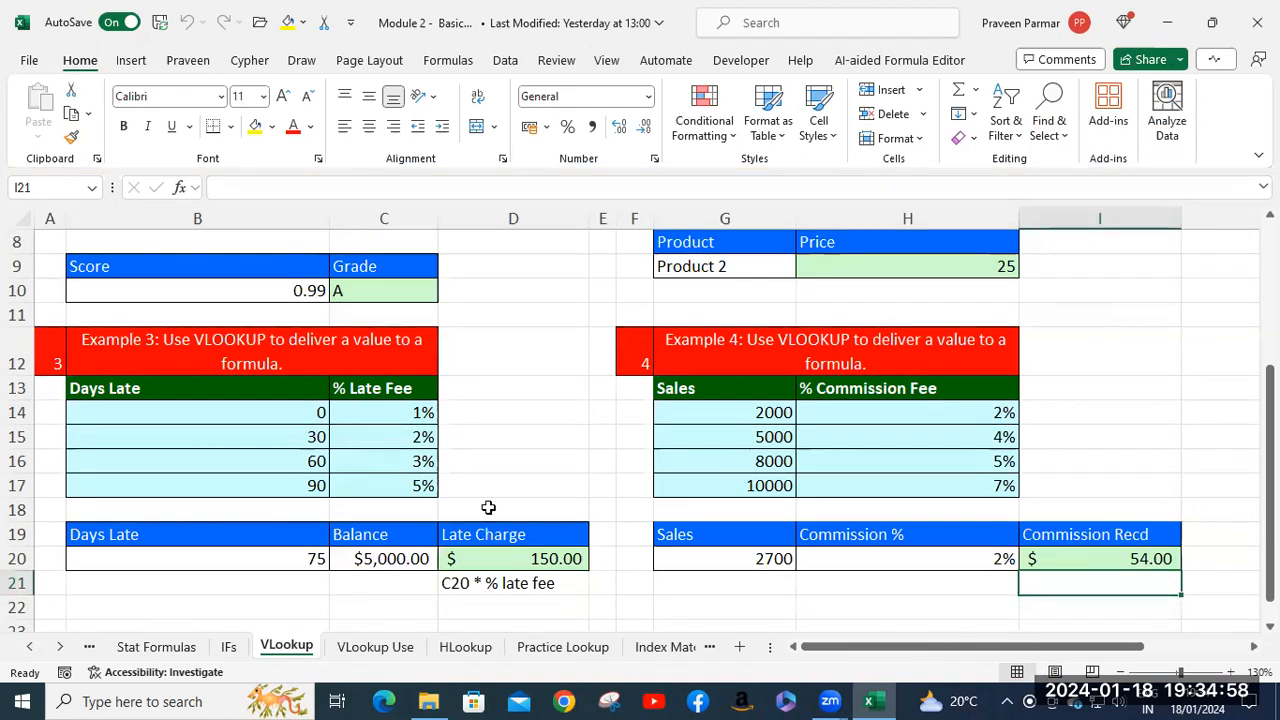
Step: Review the formulas behind the commission received, product price and grade results in cells I20, H9 and C10
scroll(509, 388, down, 1)
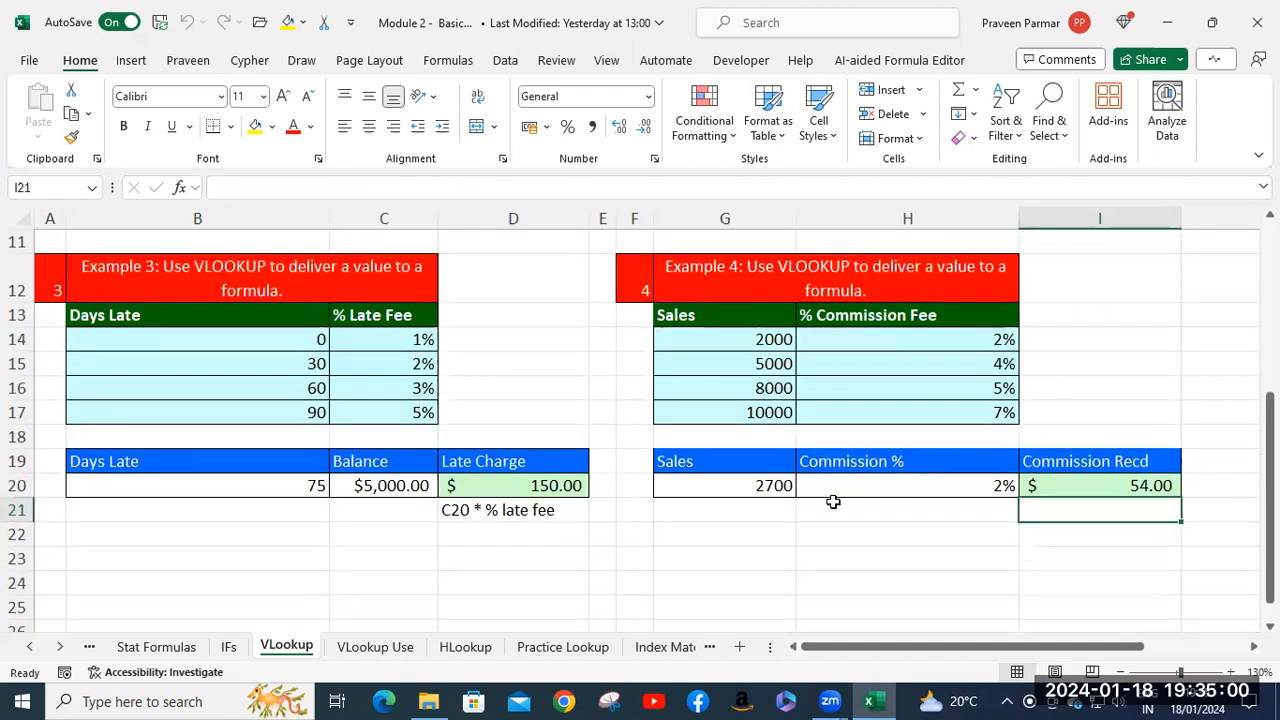
click(1094, 492)
scroll(895, 480, up, 2)
scroll(895, 480, up, 2)
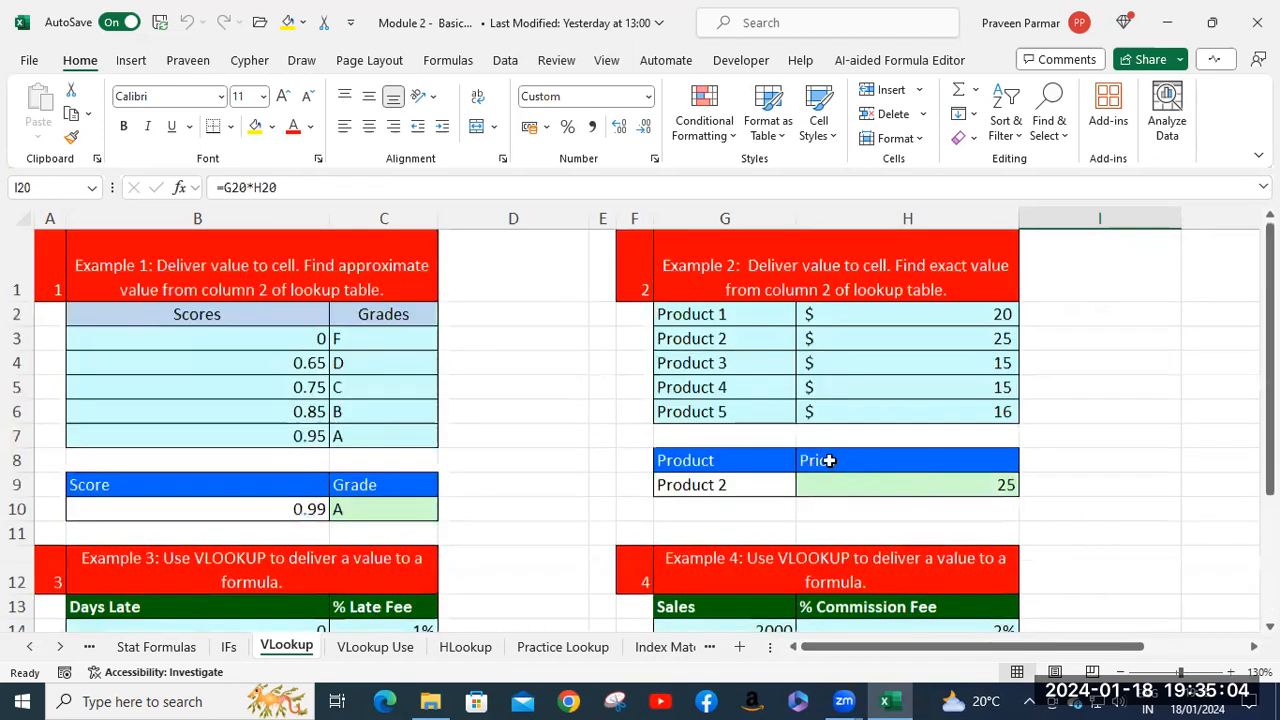
click(912, 478)
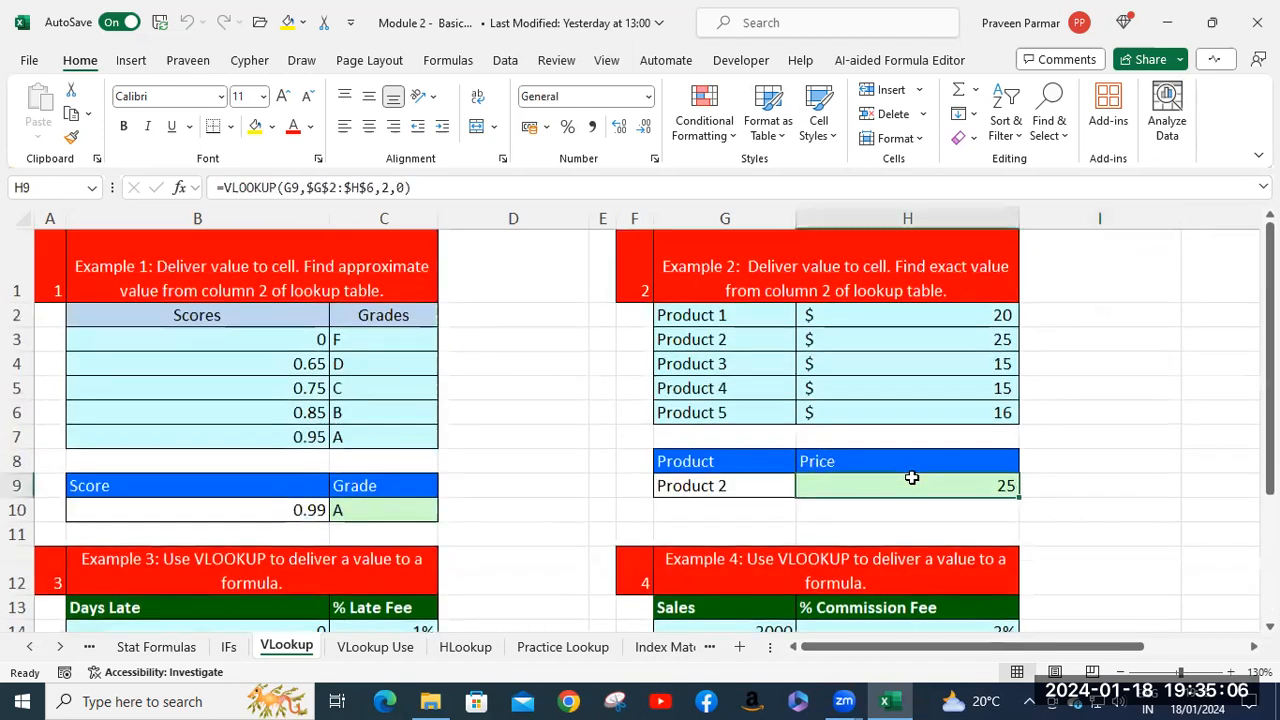
click(417, 512)
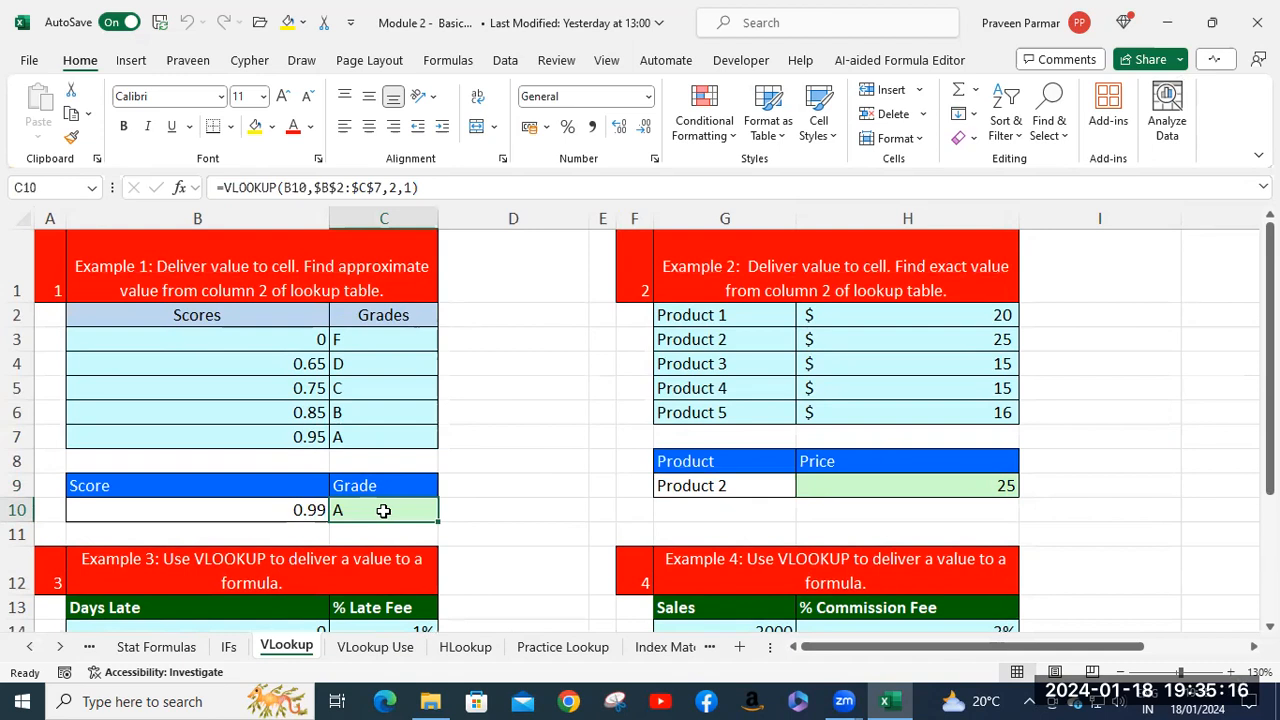
click(877, 478)
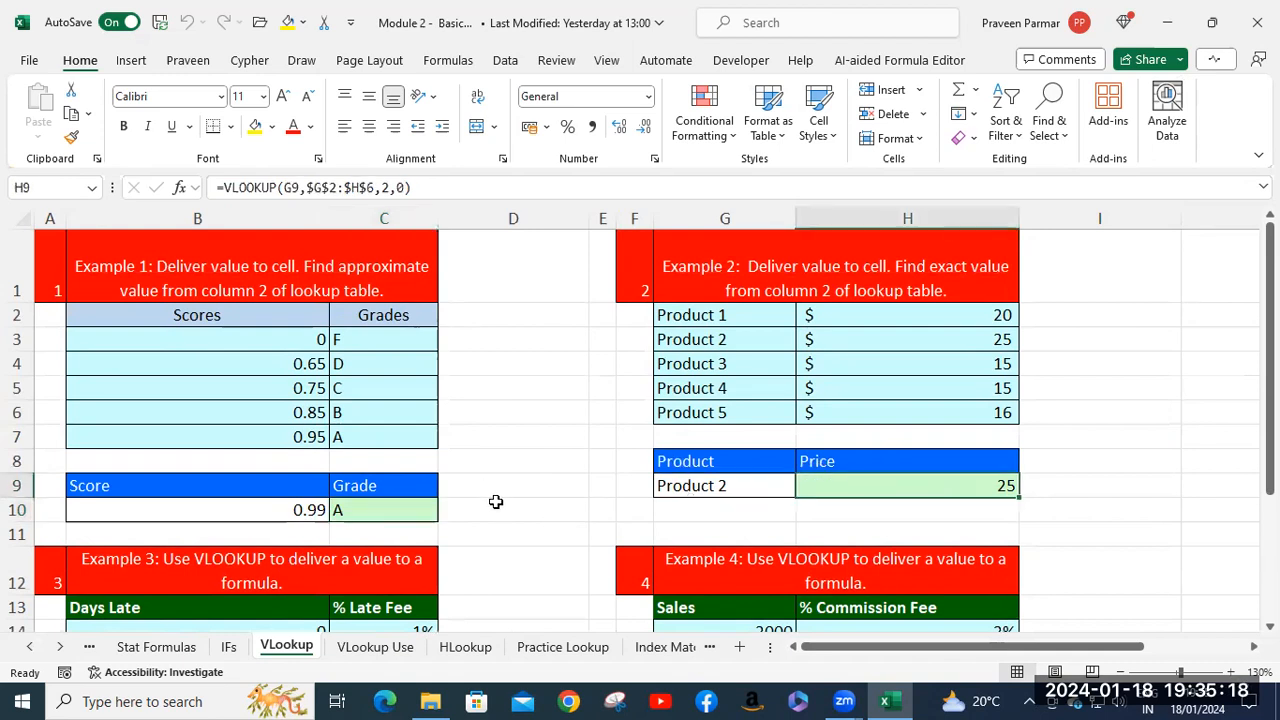
scroll(494, 502, down, 2)
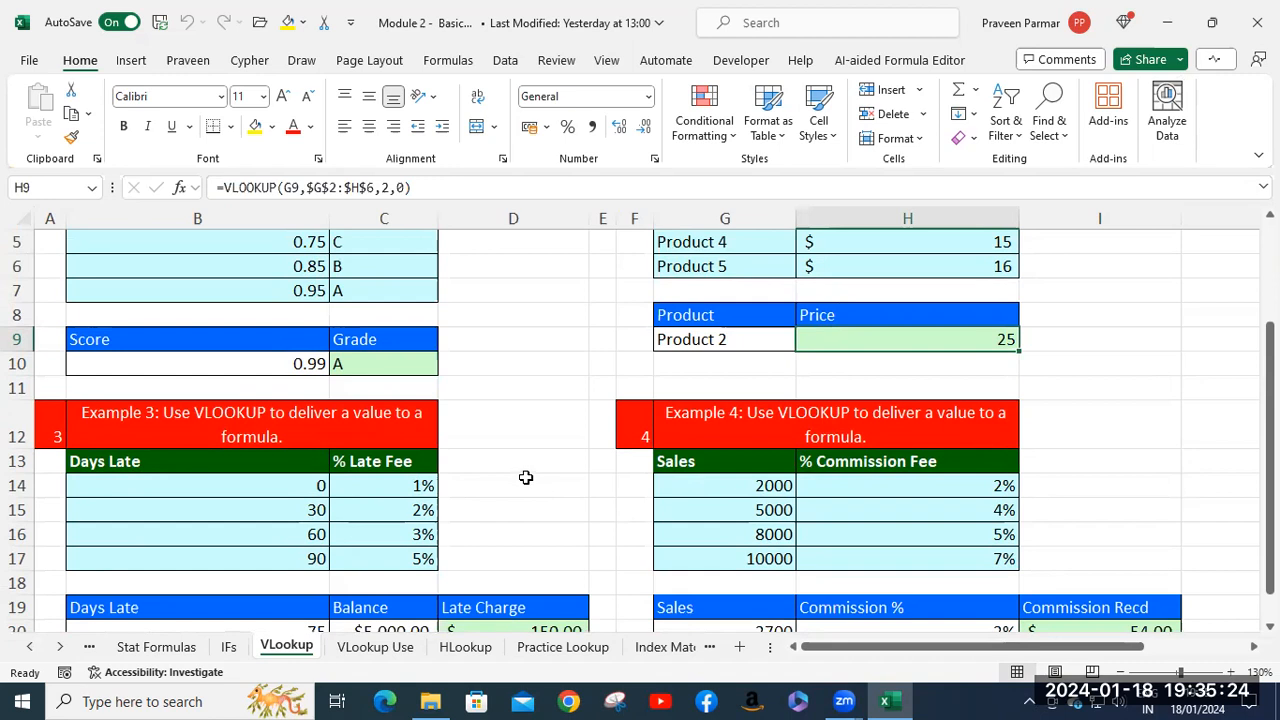
Step: Choose Product 3 from the drop-down list in cell G9 of Example 2
scroll(494, 502, up, 2)
click(737, 489)
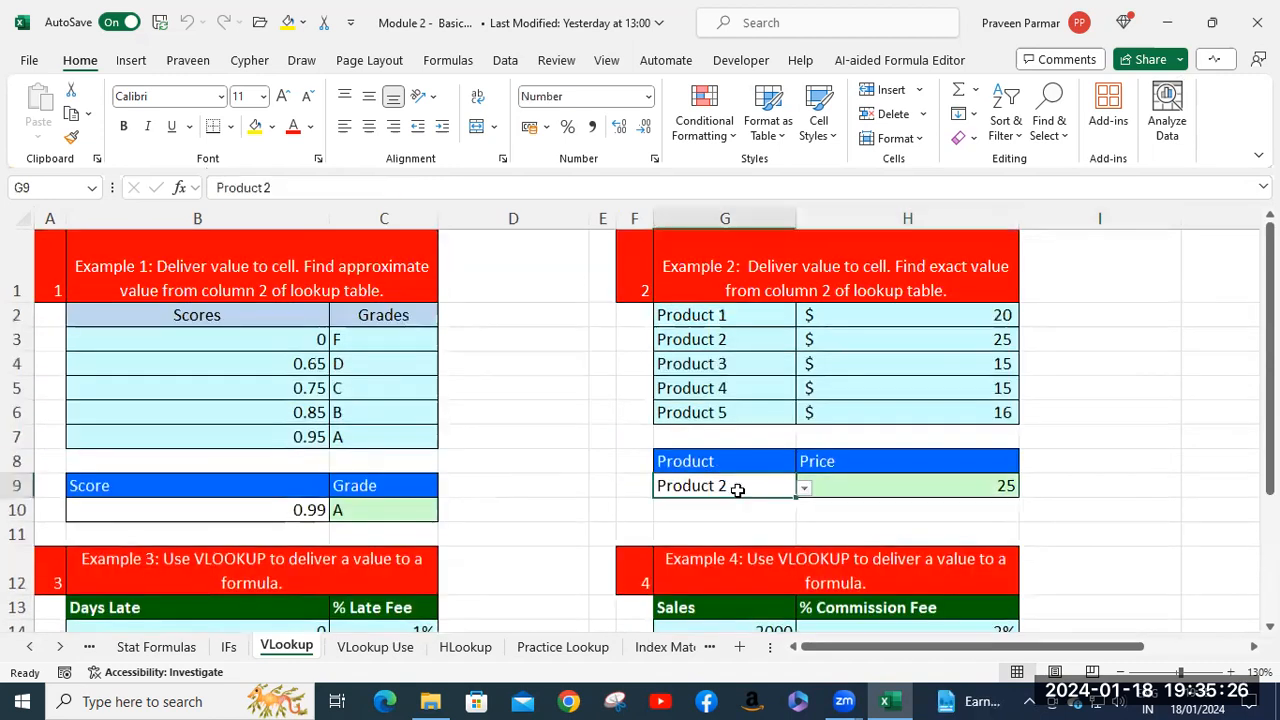
click(804, 487)
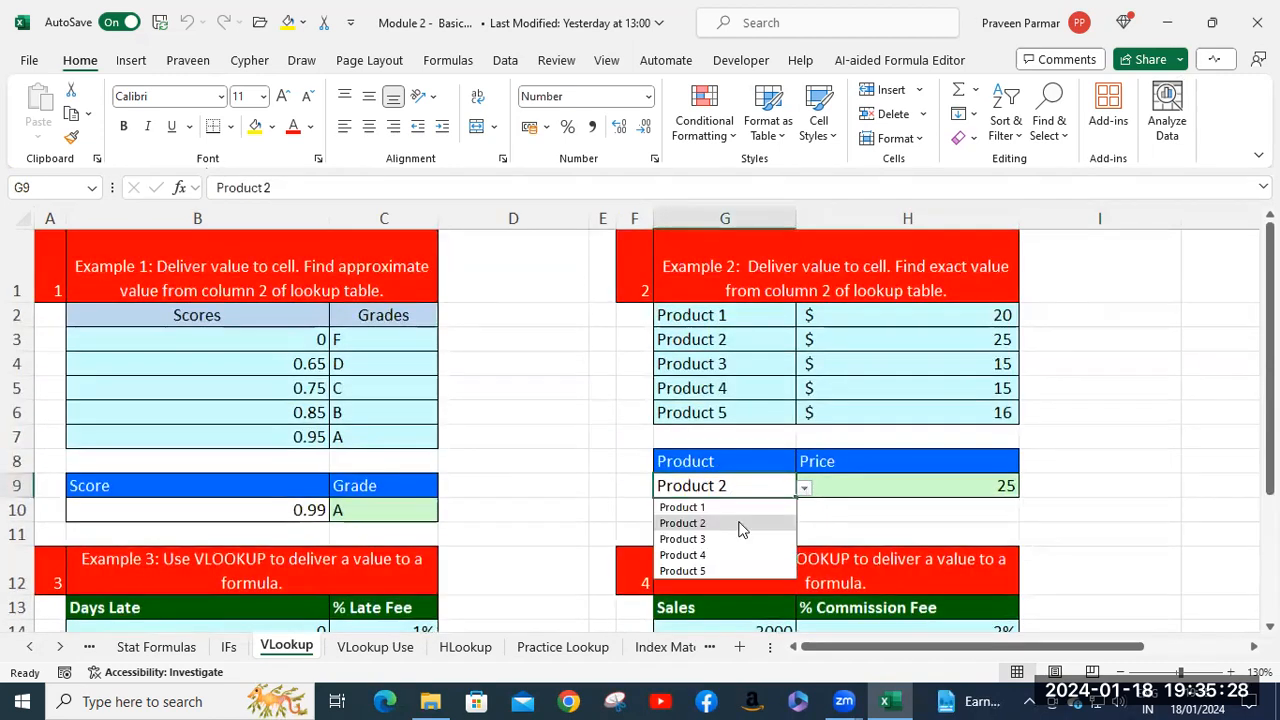
click(712, 537)
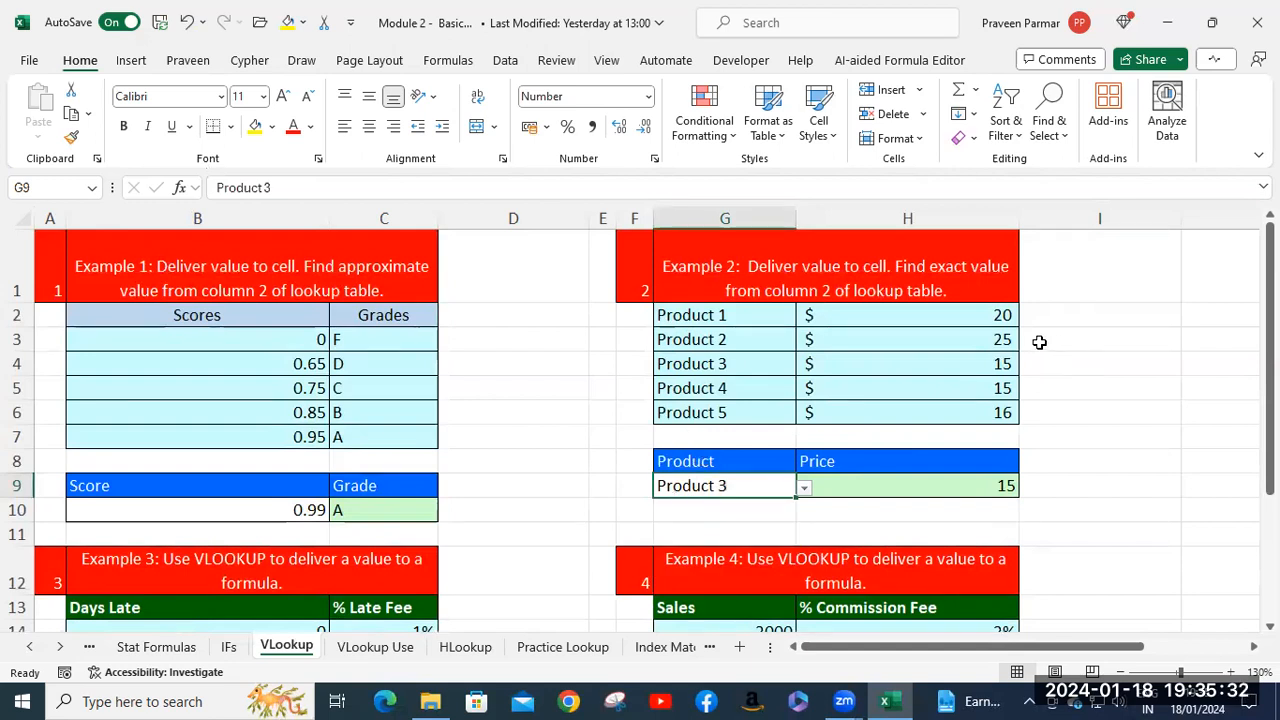
click(1155, 302)
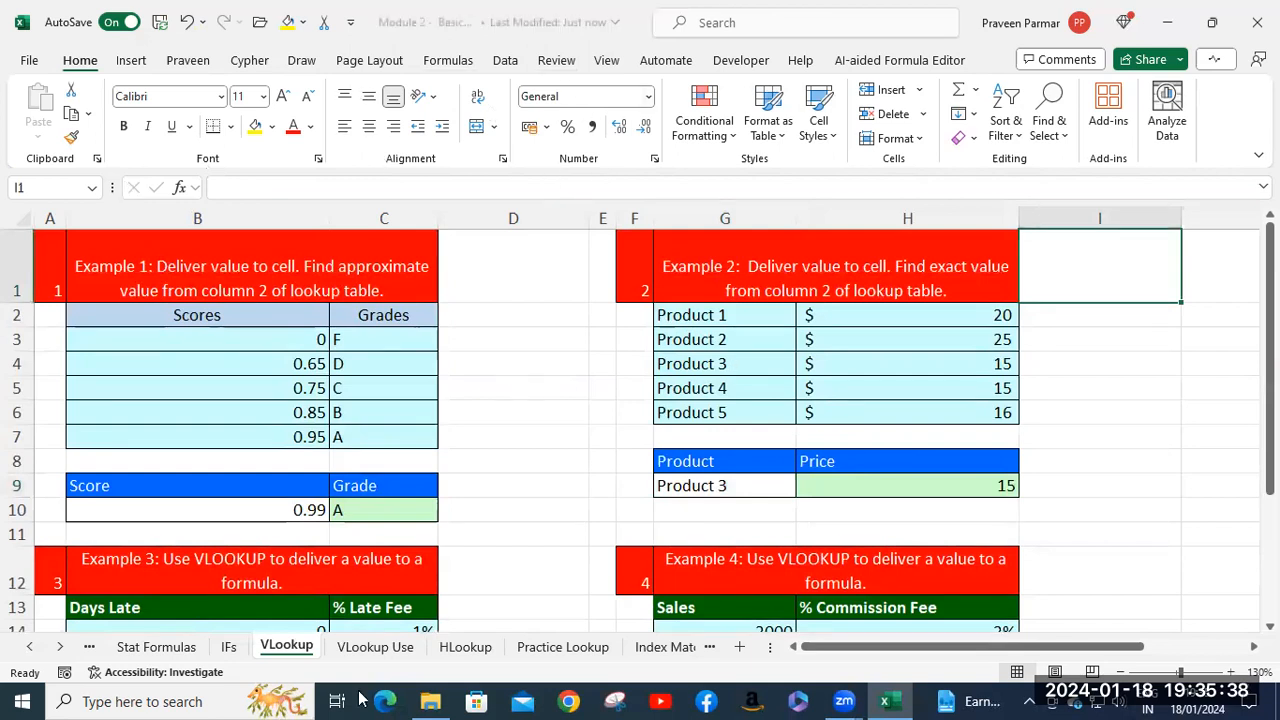
Step: Hide the worksheet's gridlines and show them again
key(ctrl+n)
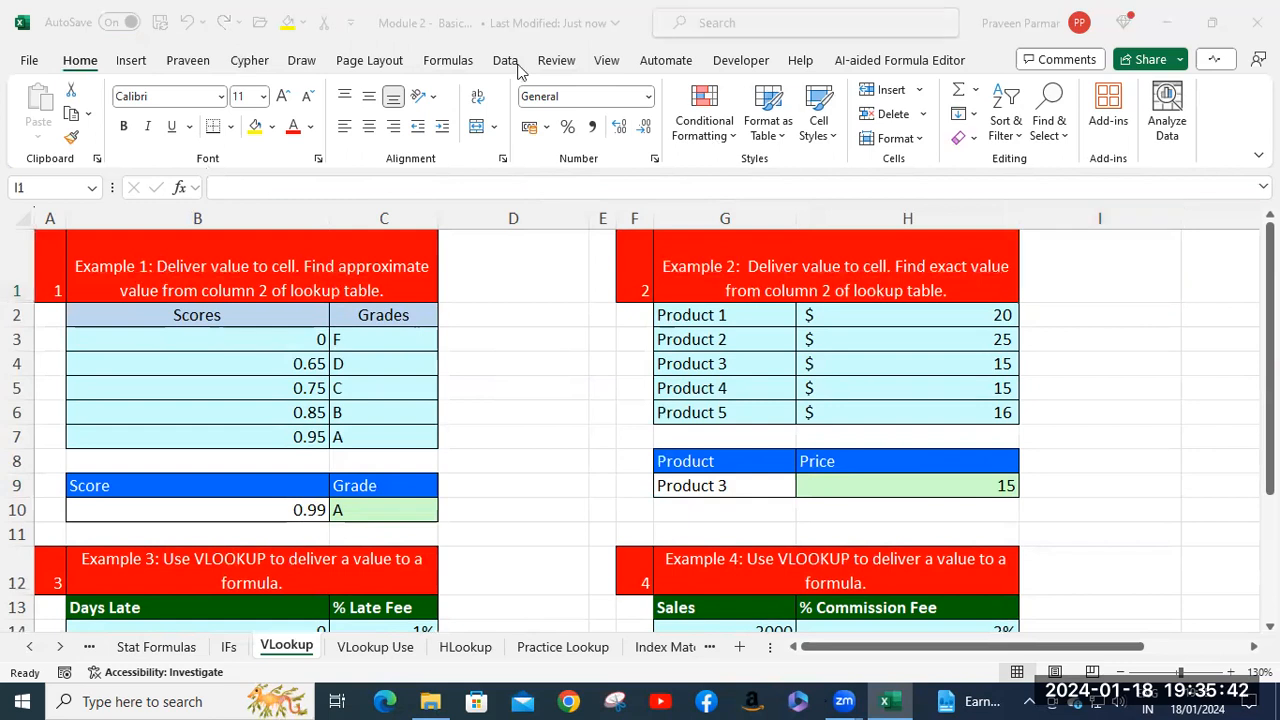
click(607, 62)
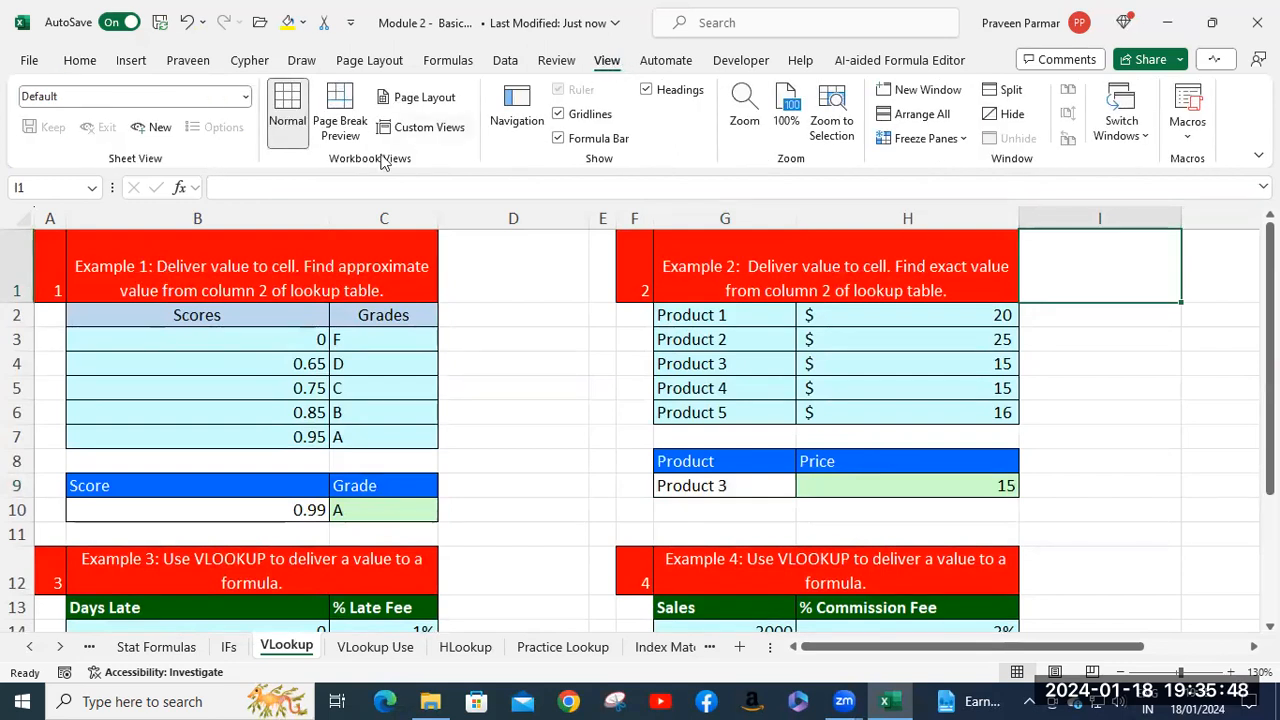
click(561, 115)
click(561, 115)
click(551, 356)
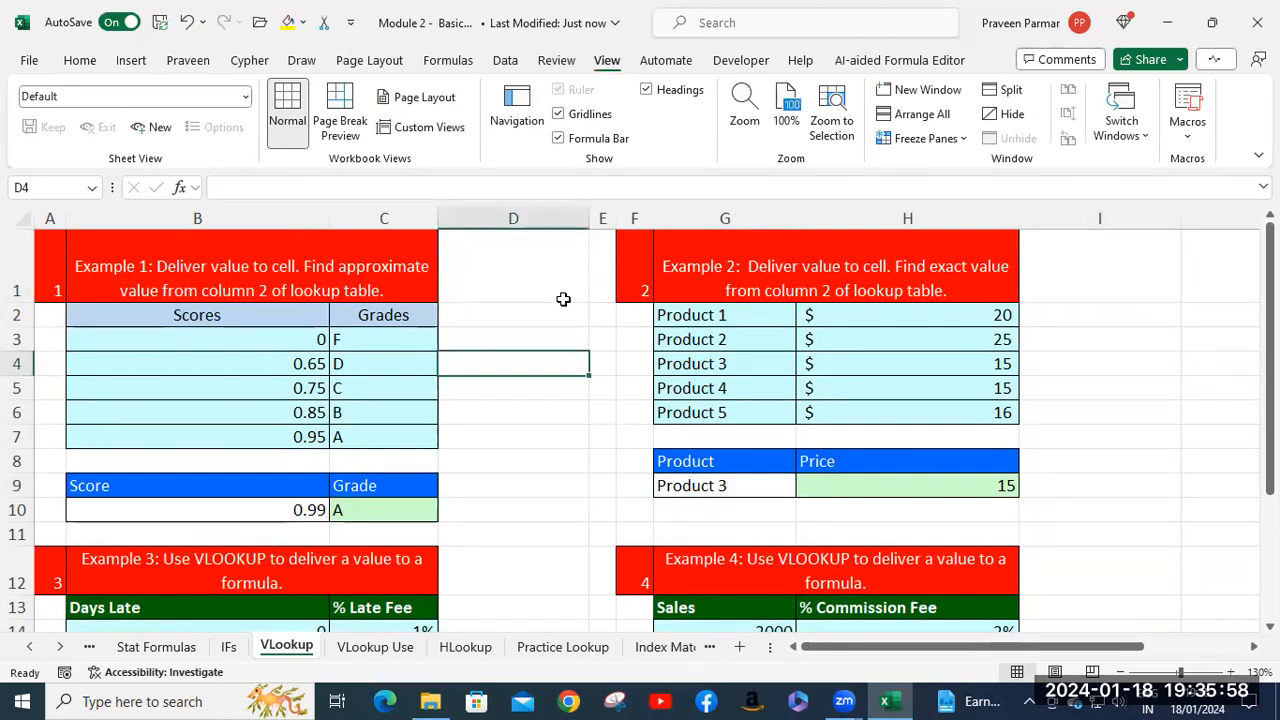
Step: Examine the product names in cells G2:G6 of the Example 2 table as a possible list source
click(1108, 264)
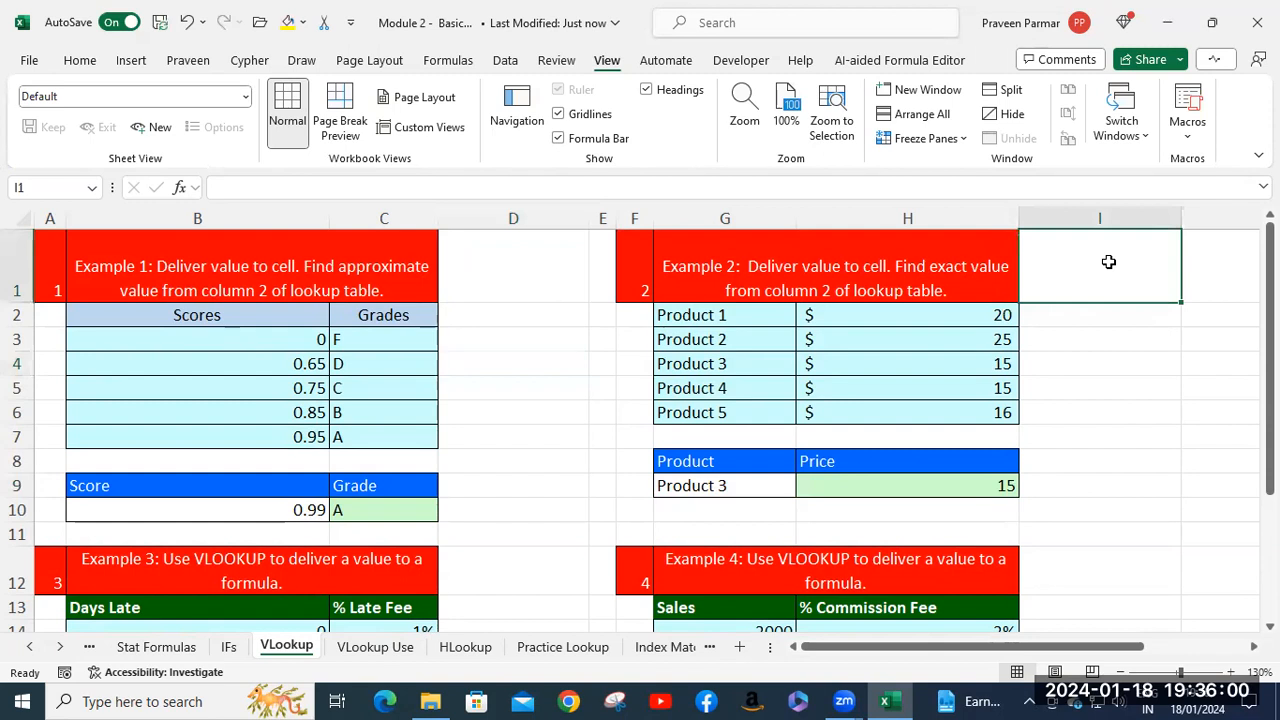
click(1099, 325)
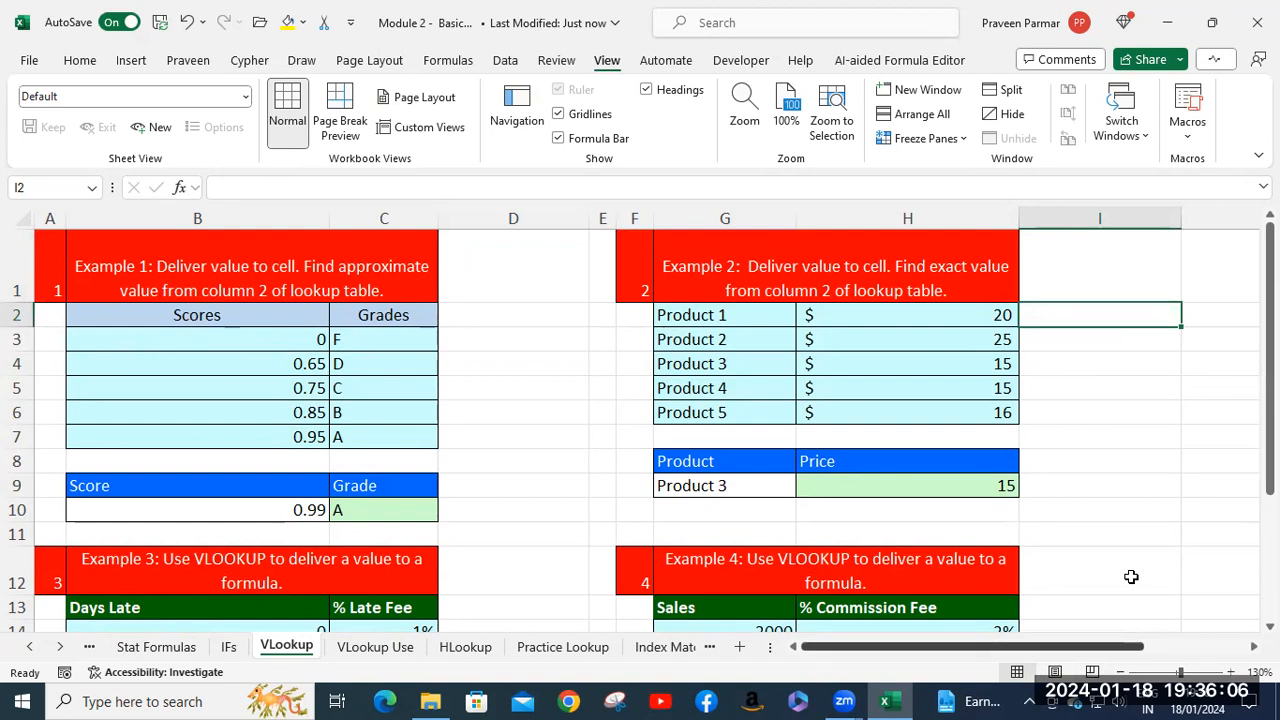
scroll(1131, 577, right, 2)
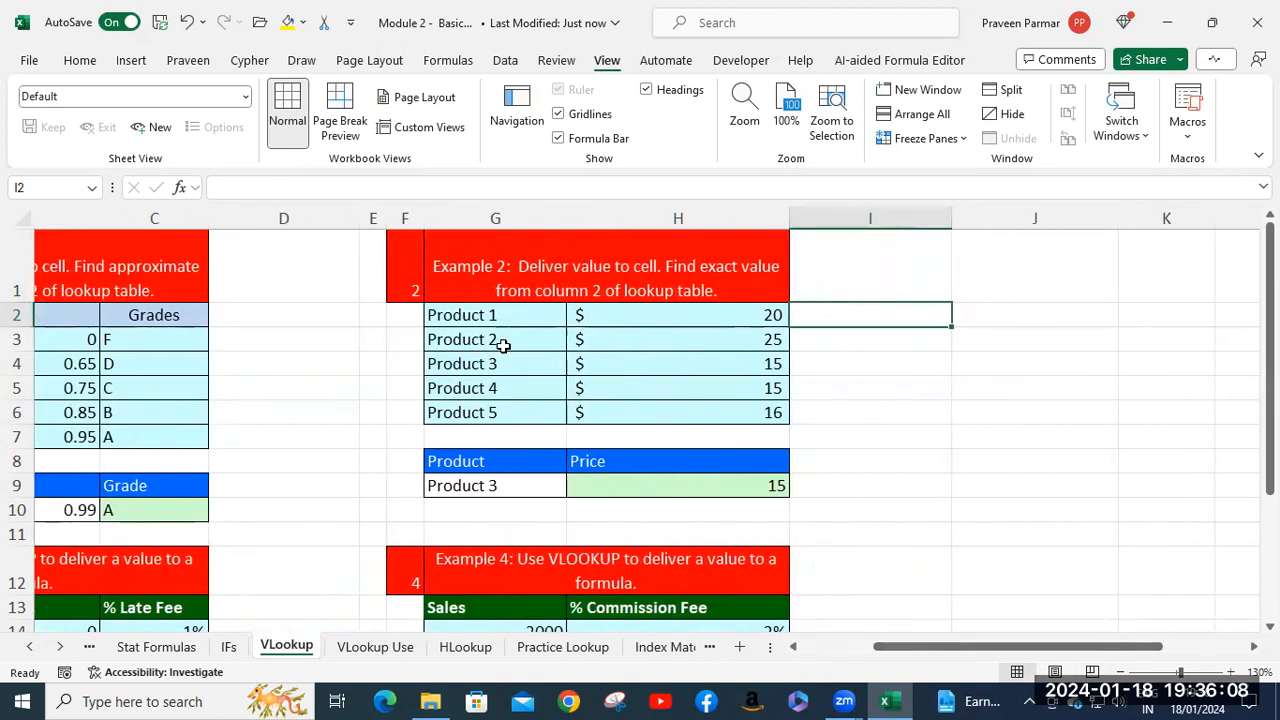
click(498, 318)
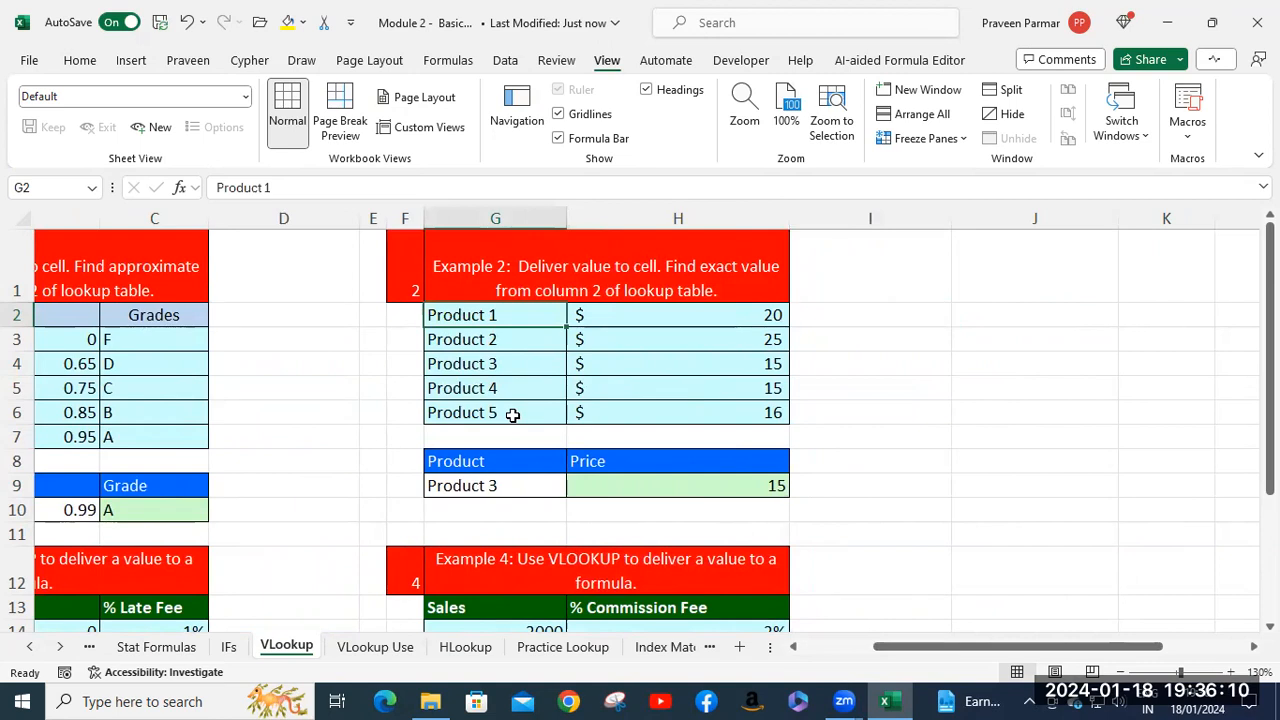
drag(512, 415, 514, 412)
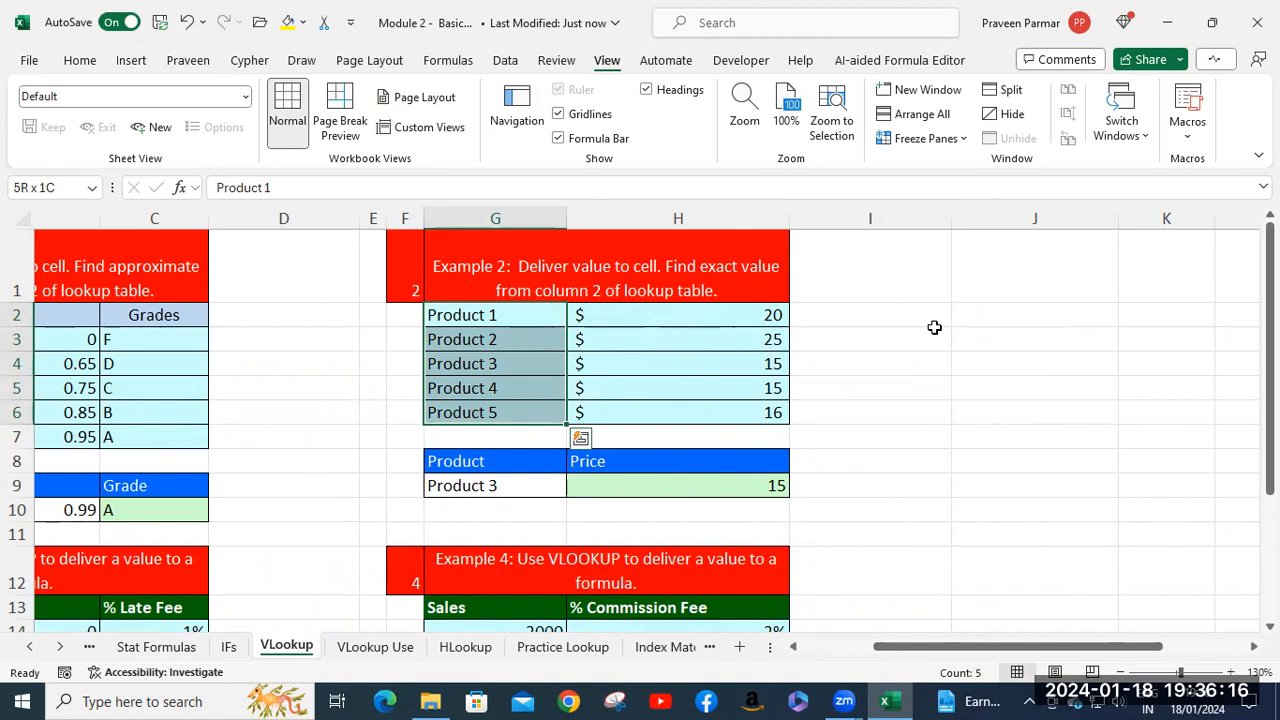
Step: Add List data validation with an in-cell dropdown to cell J2, using =$G$2:$G$6 as the source, and display its choices
click(973, 314)
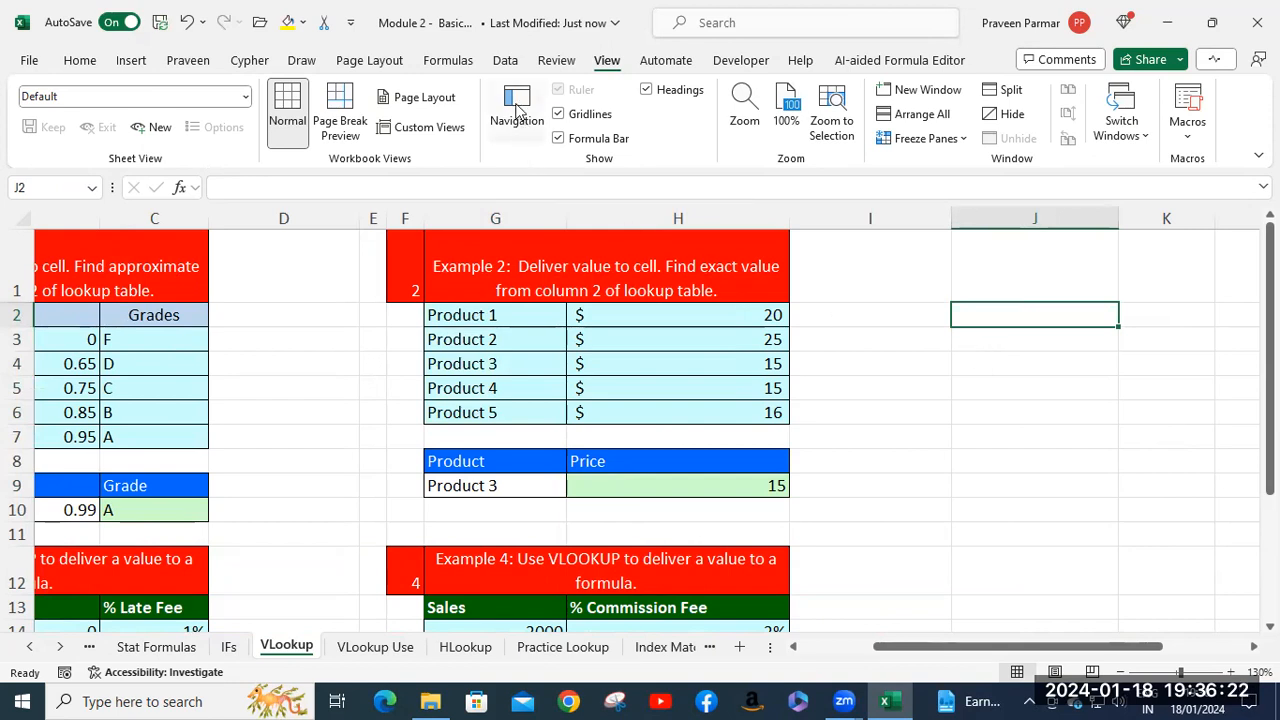
click(506, 62)
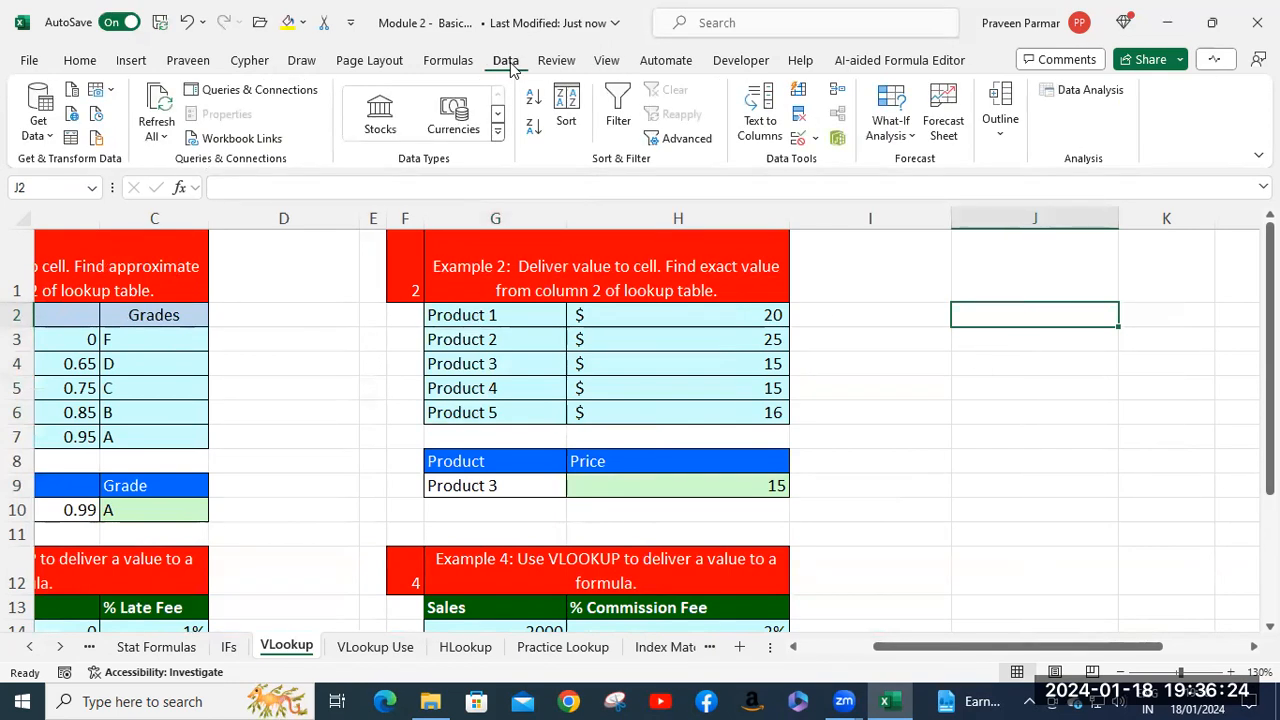
click(817, 139)
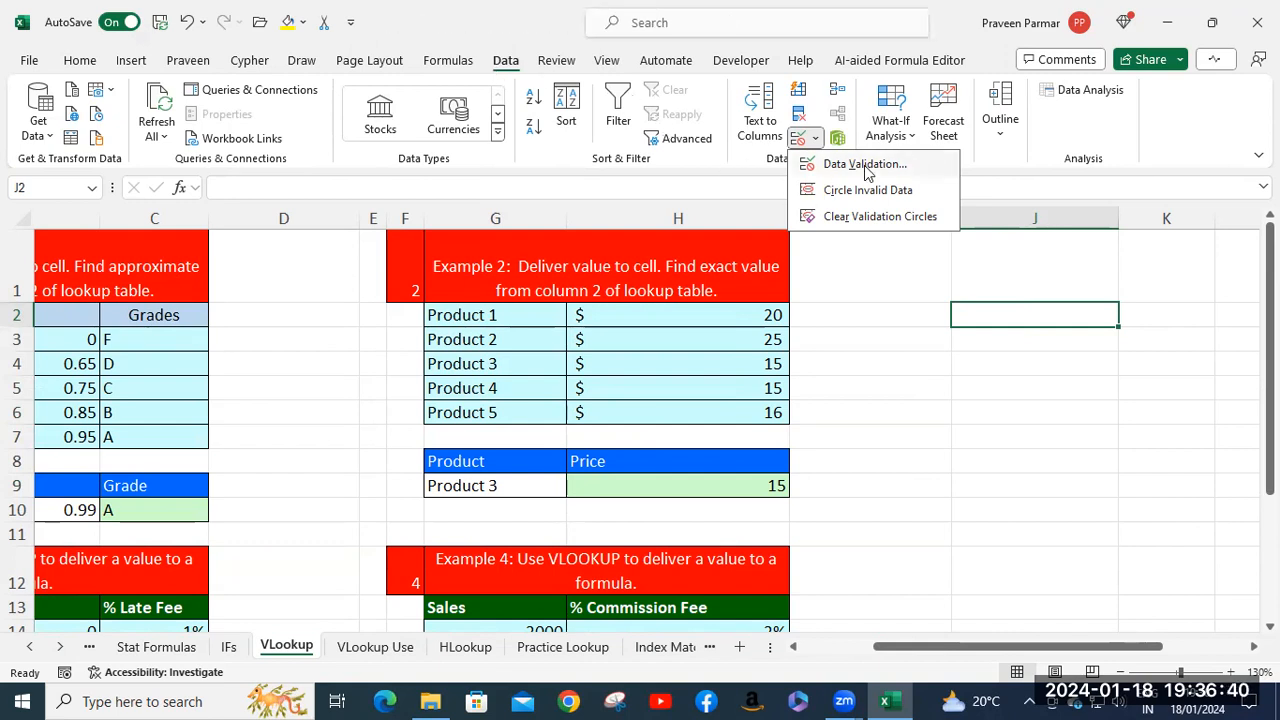
click(864, 165)
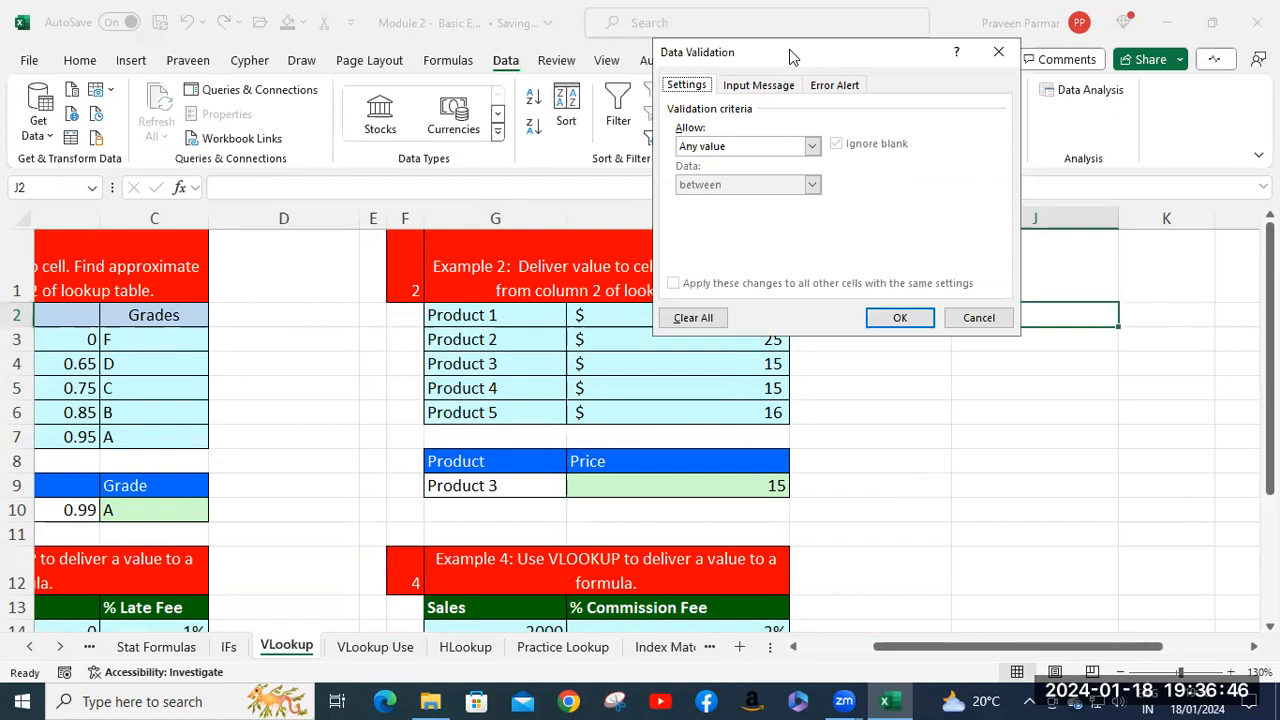
drag(789, 49, 656, 16)
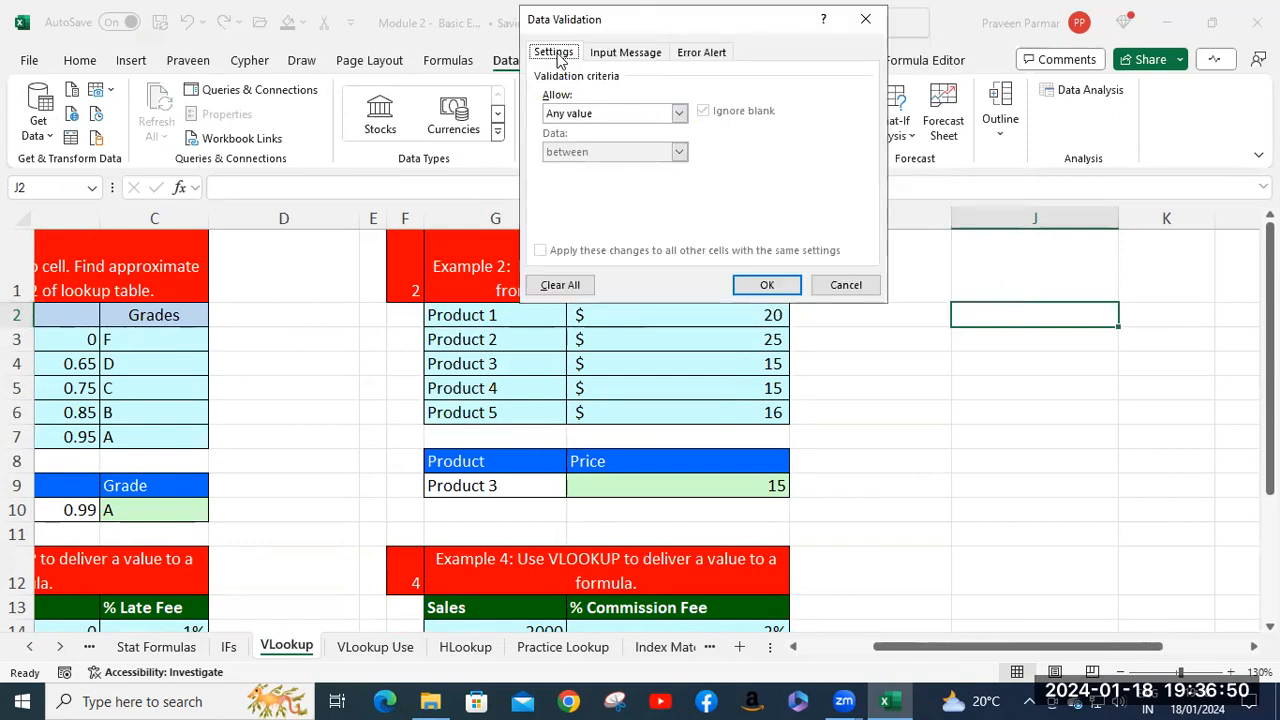
click(678, 113)
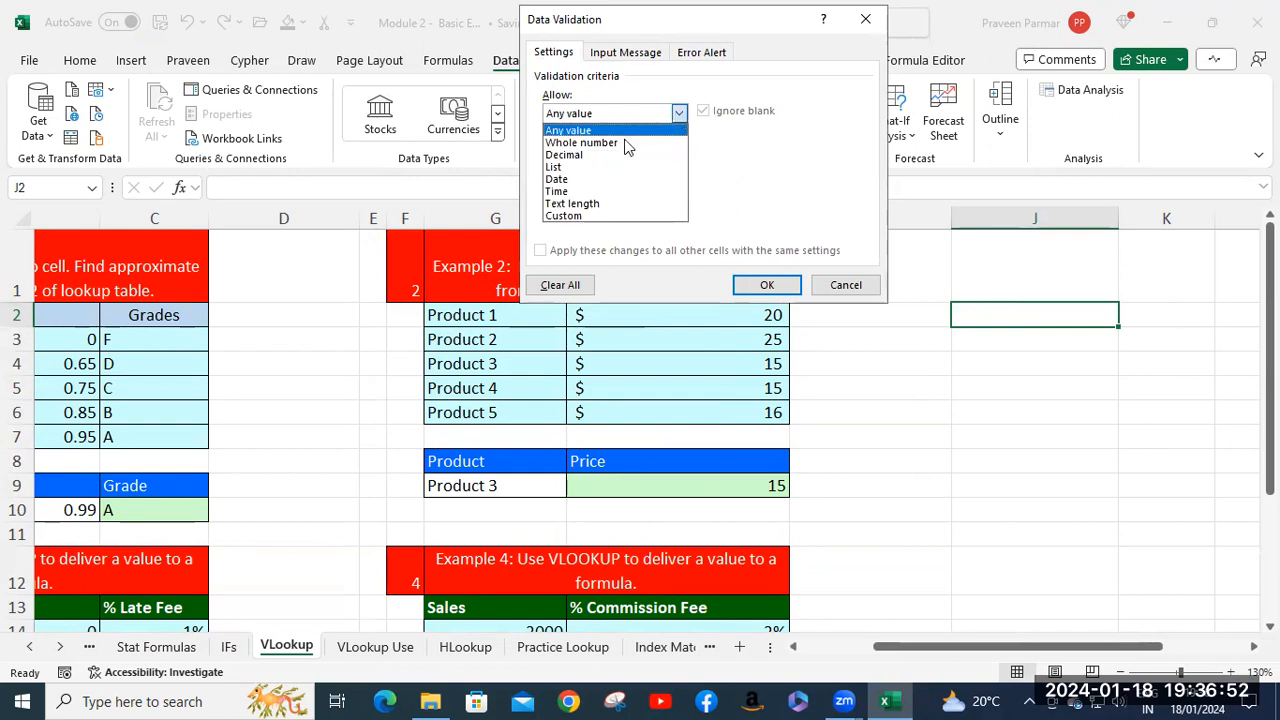
click(587, 167)
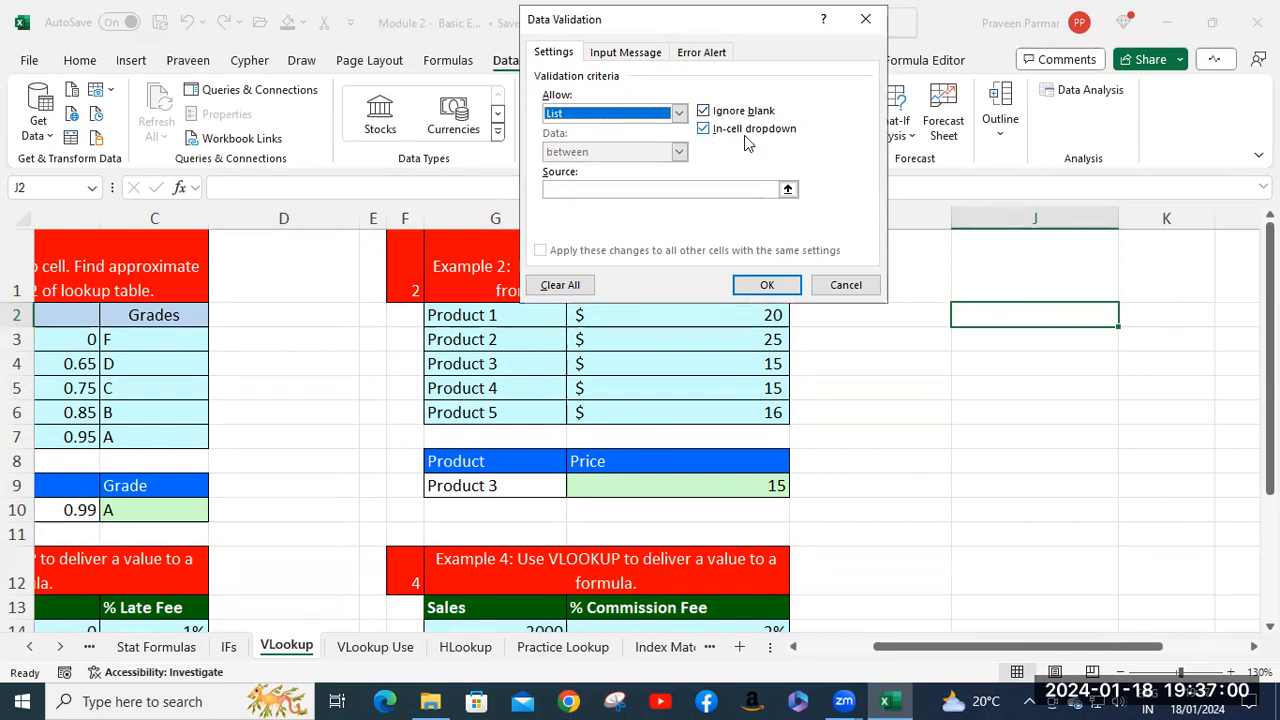
click(618, 190)
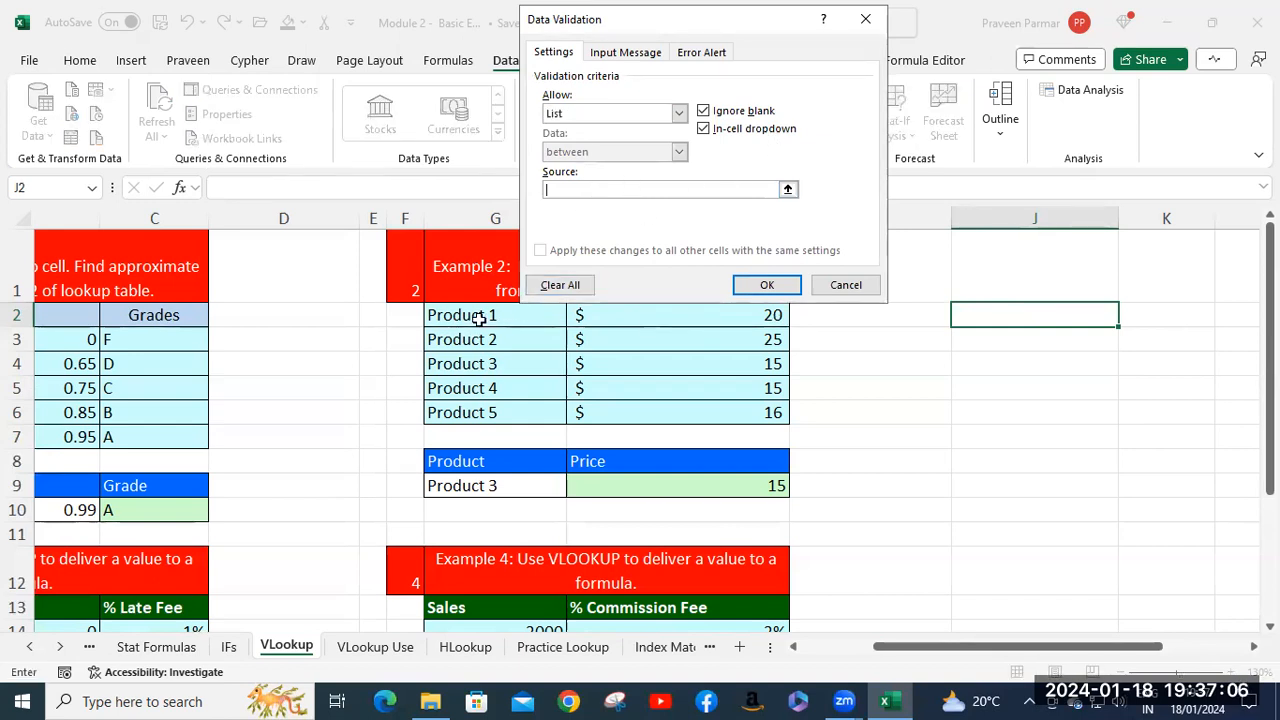
drag(469, 317, 481, 410)
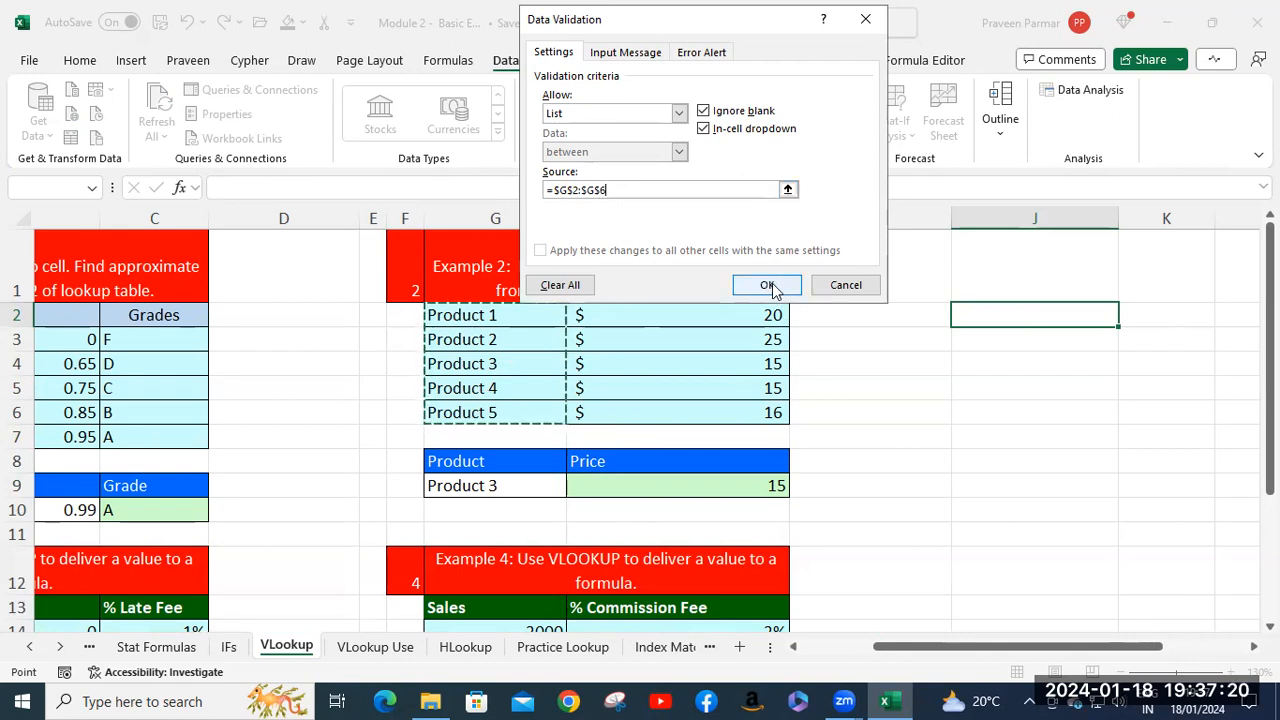
click(644, 189)
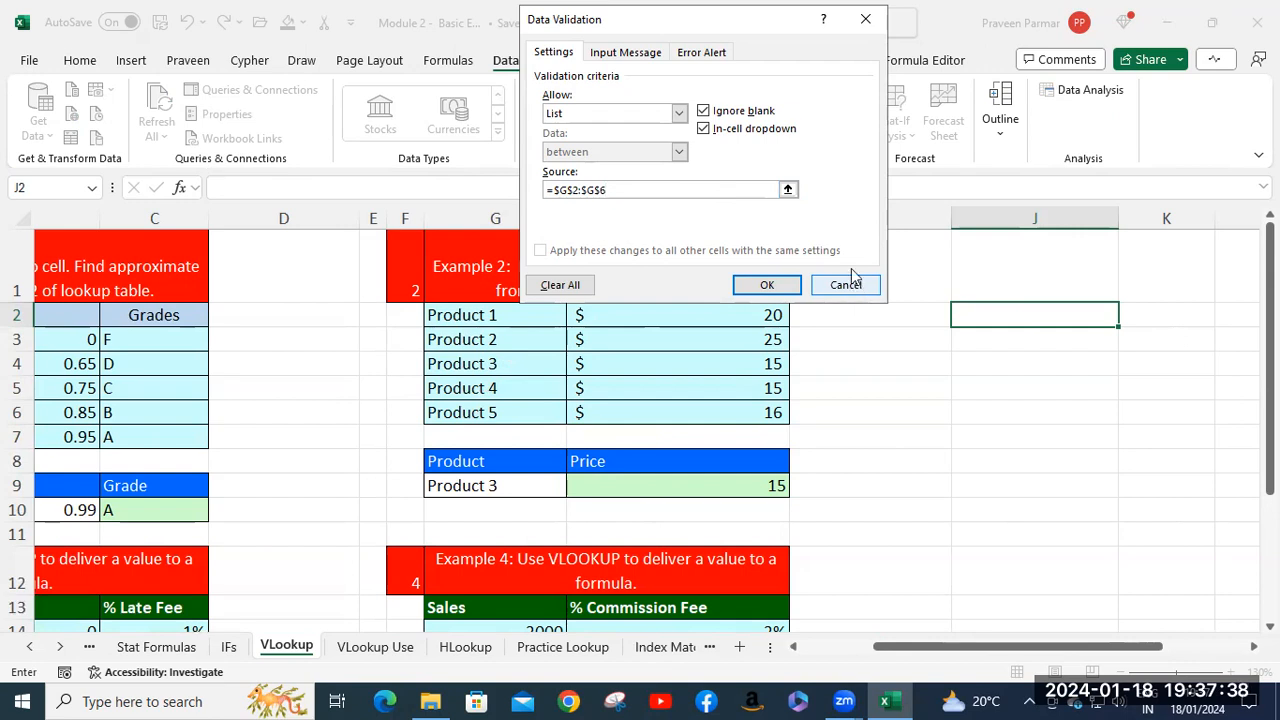
click(767, 286)
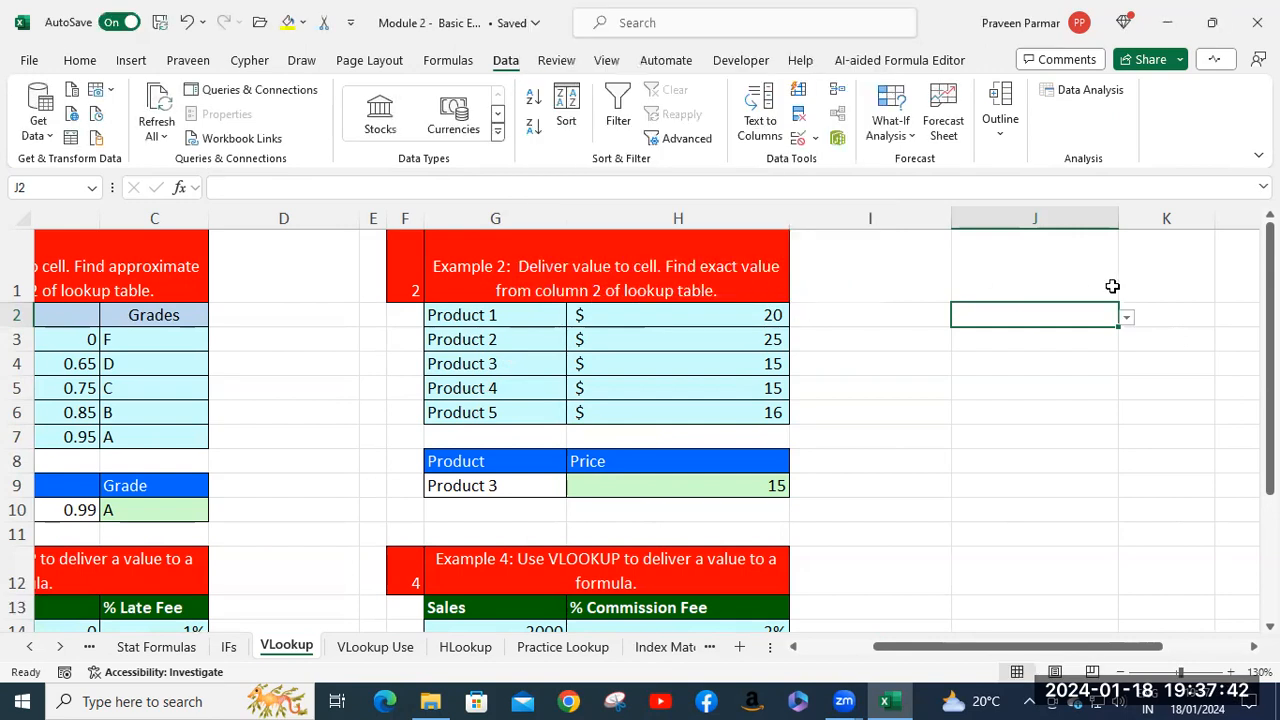
click(1127, 318)
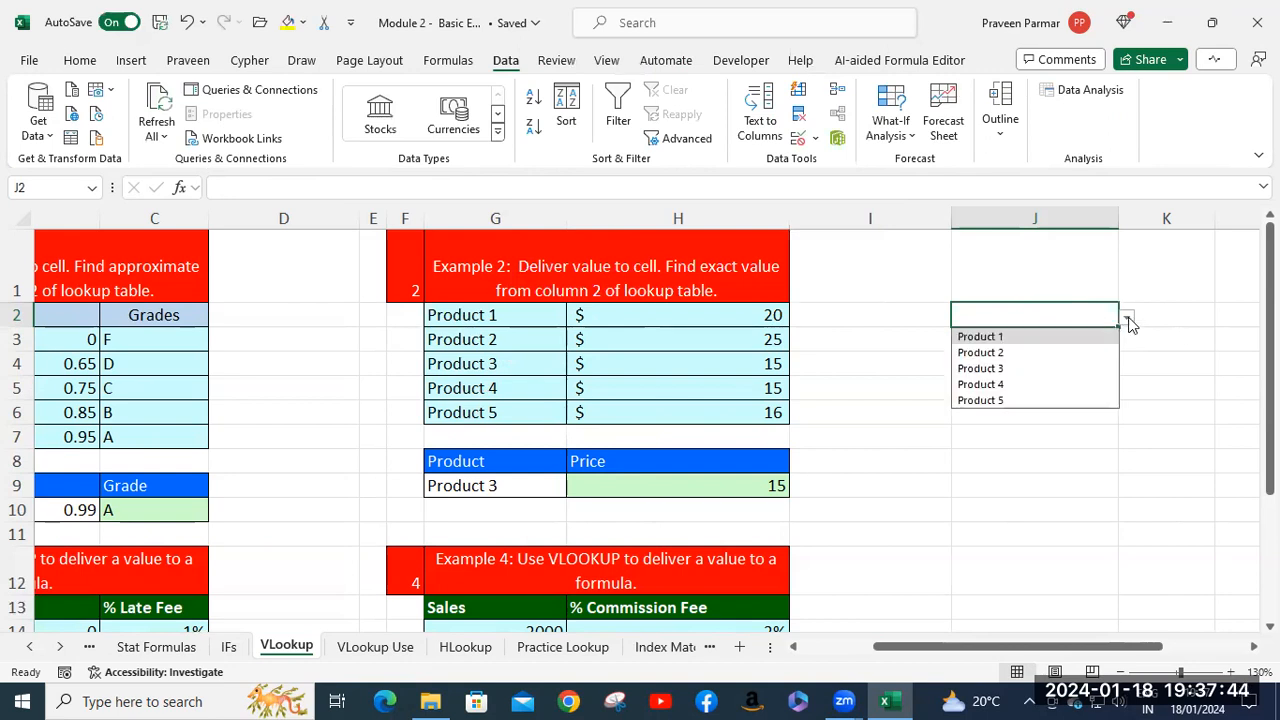
Step: Test the product drop-down in cell J2 by choosing Product 3 and Product 2, and leave it set to Product 4
click(988, 368)
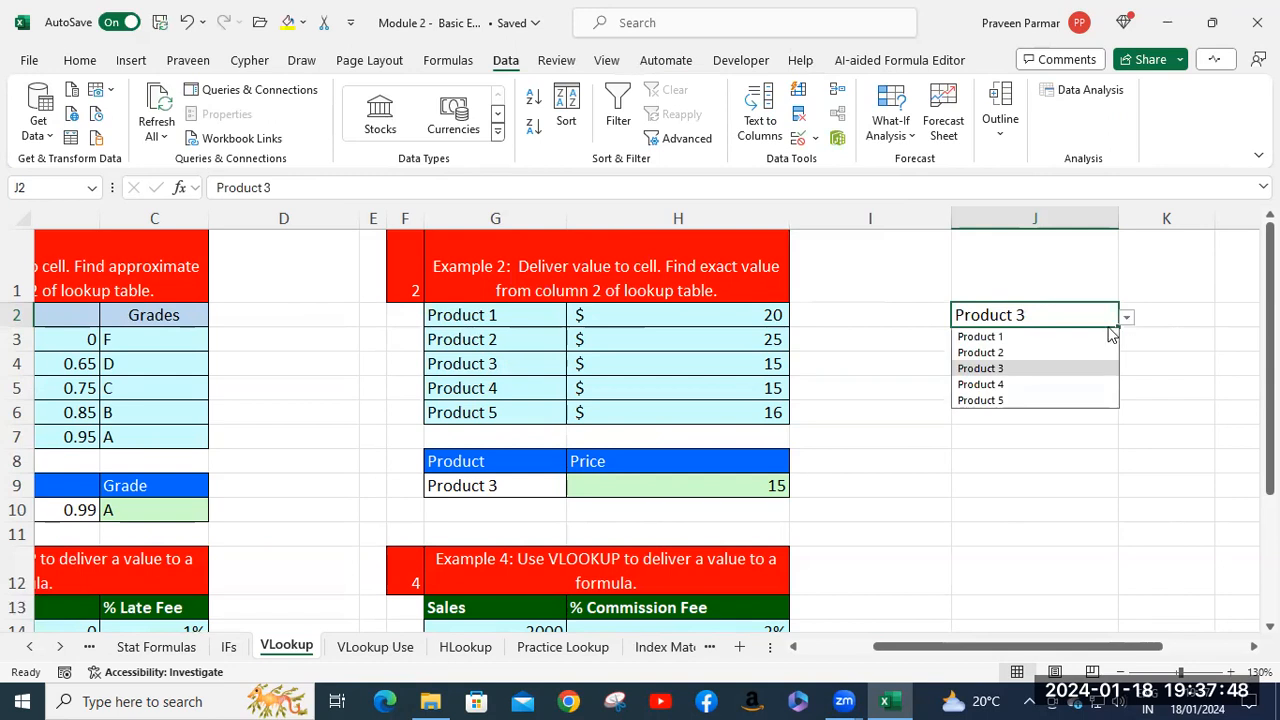
click(1012, 352)
click(1127, 318)
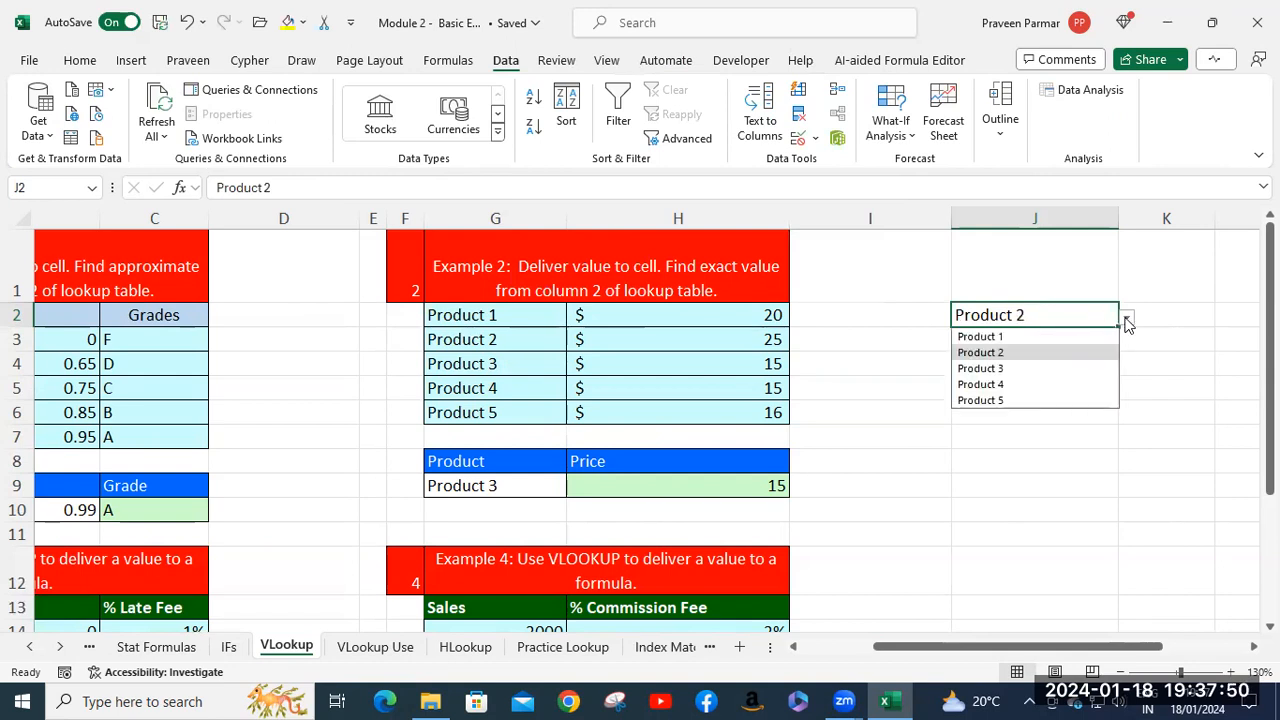
click(988, 382)
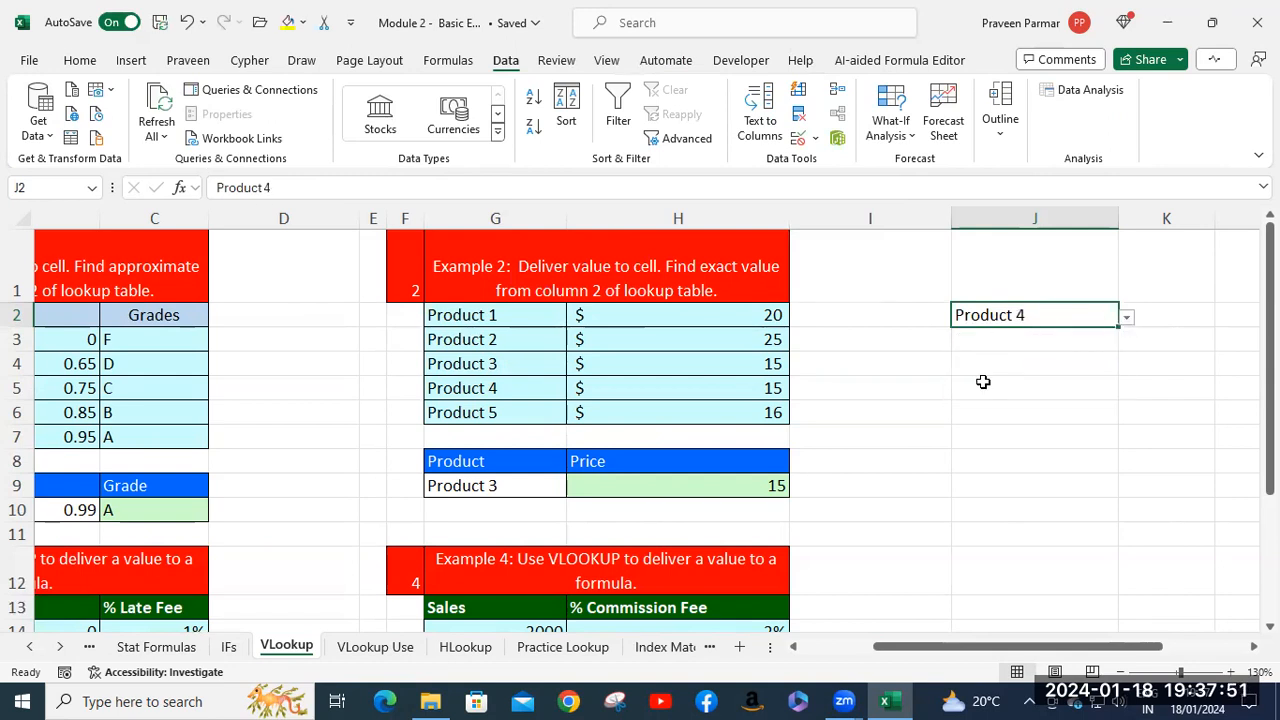
click(858, 320)
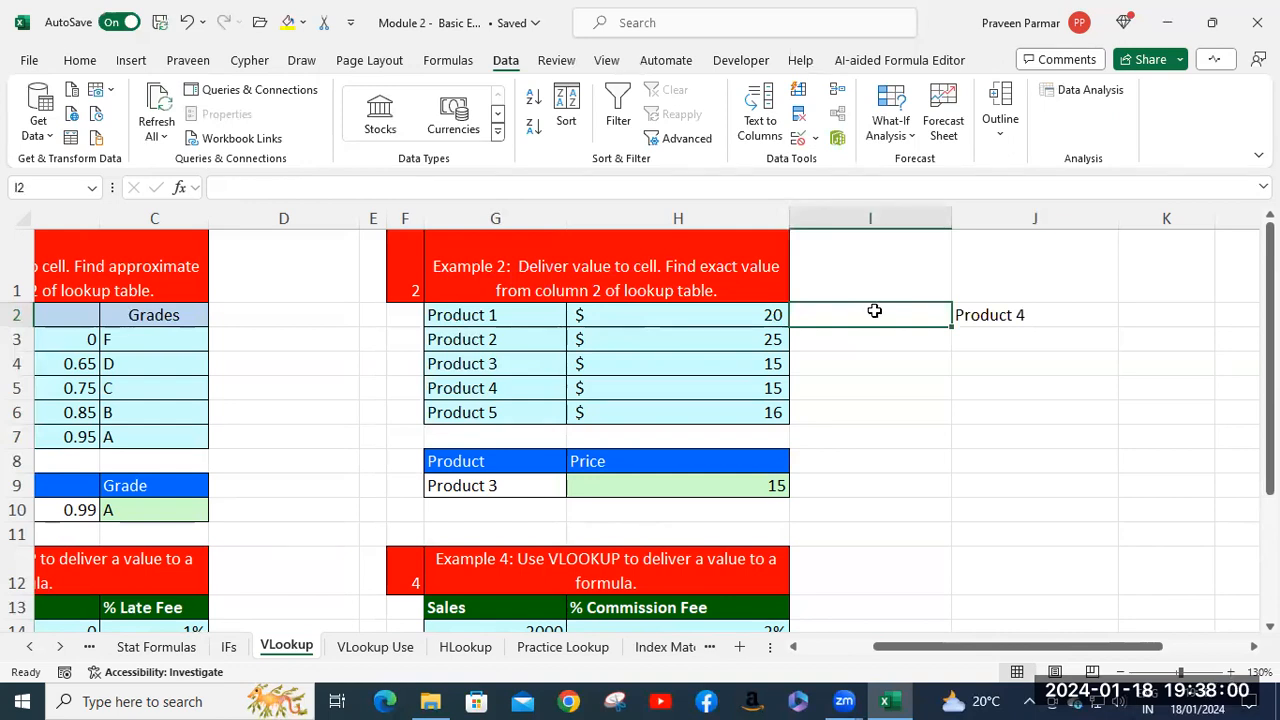
click(996, 317)
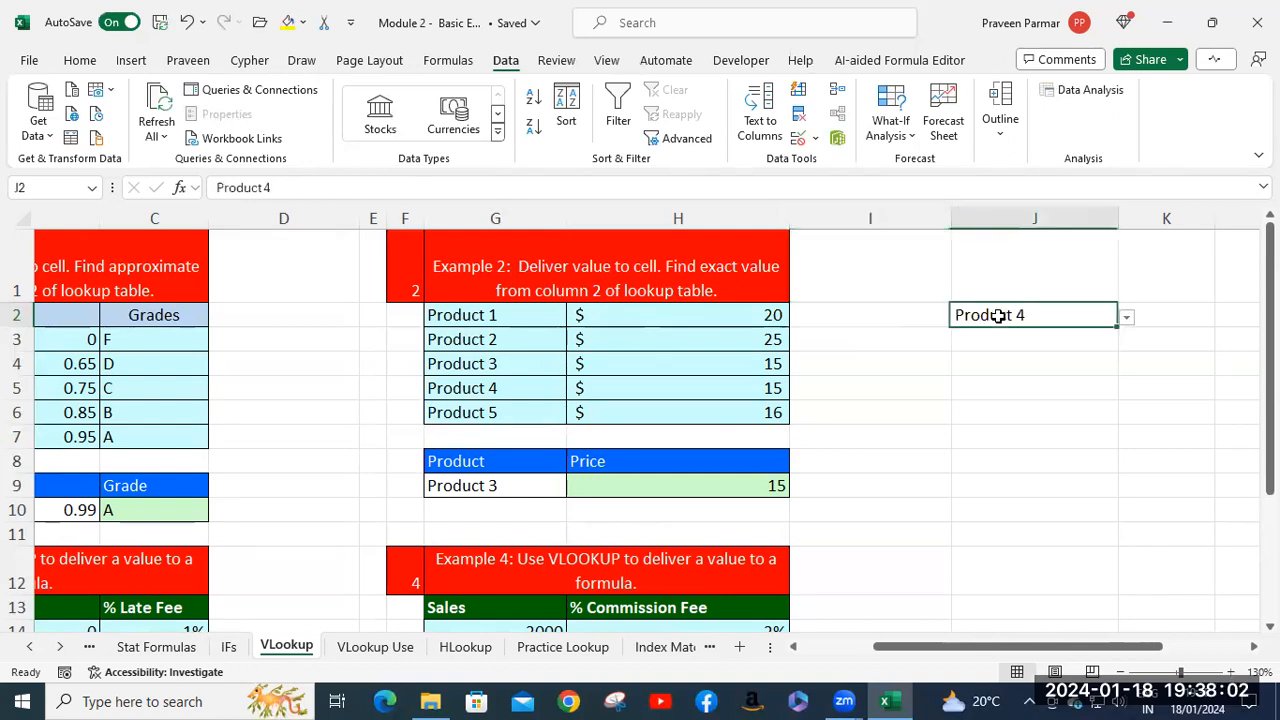
click(1127, 320)
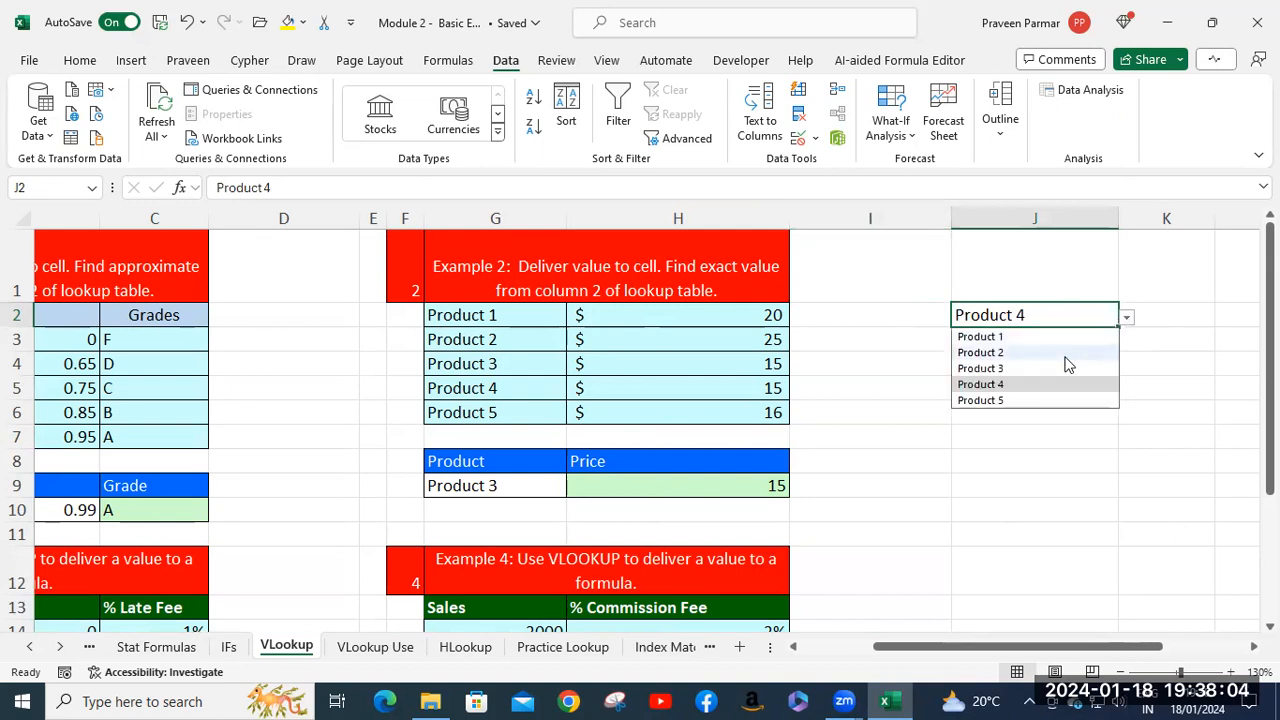
click(1023, 383)
Step: Try Product 3 and Product 4 in the Example 2 drop-down in cell G9, and leave it set to Product 2
click(510, 488)
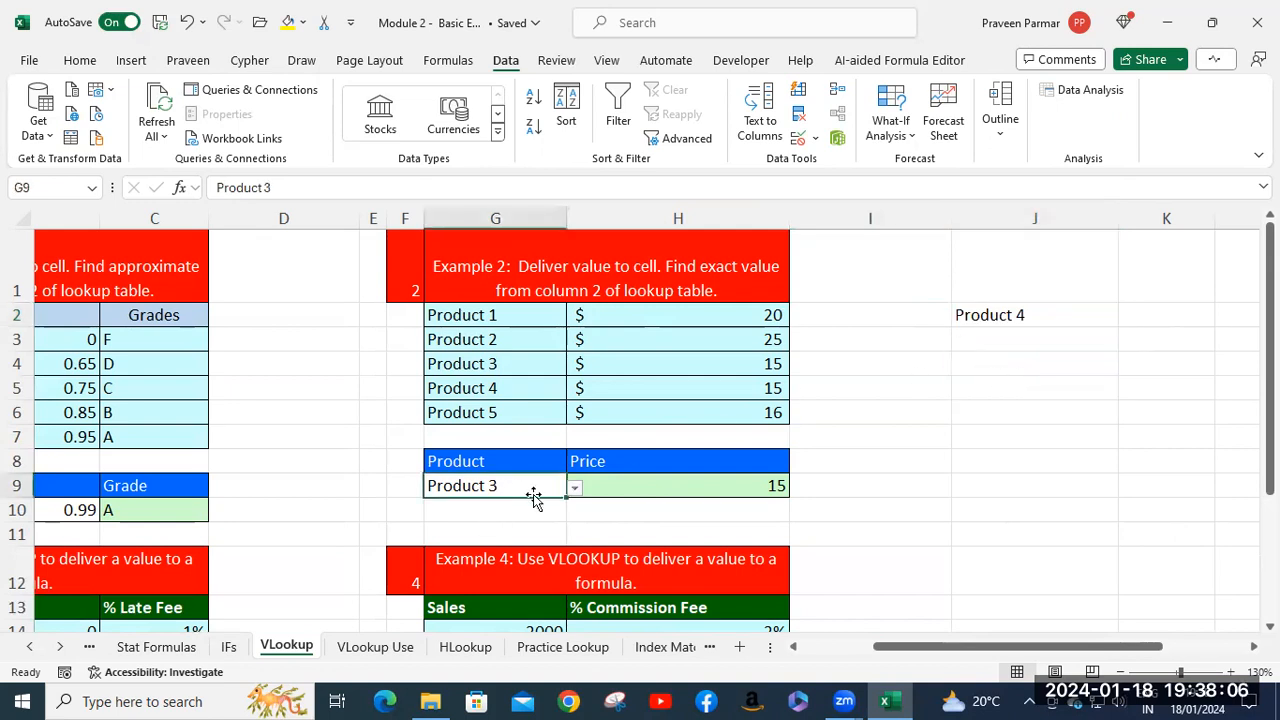
click(575, 490)
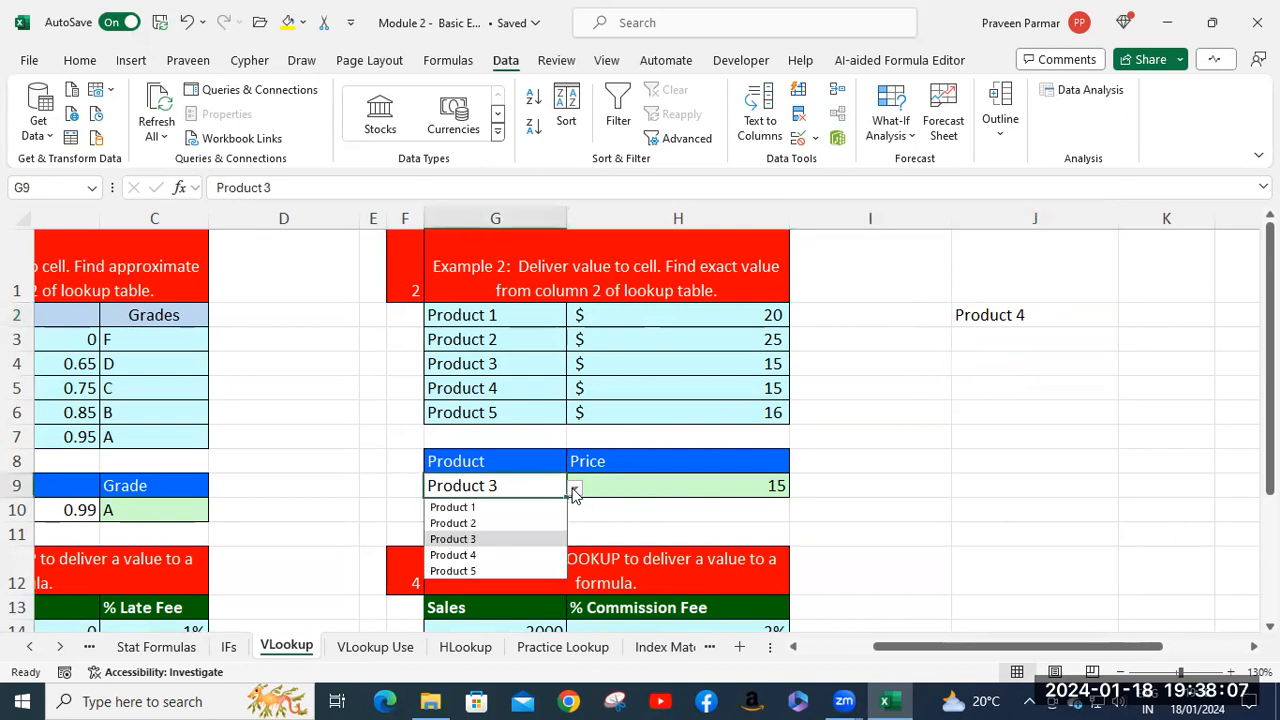
click(520, 538)
click(575, 490)
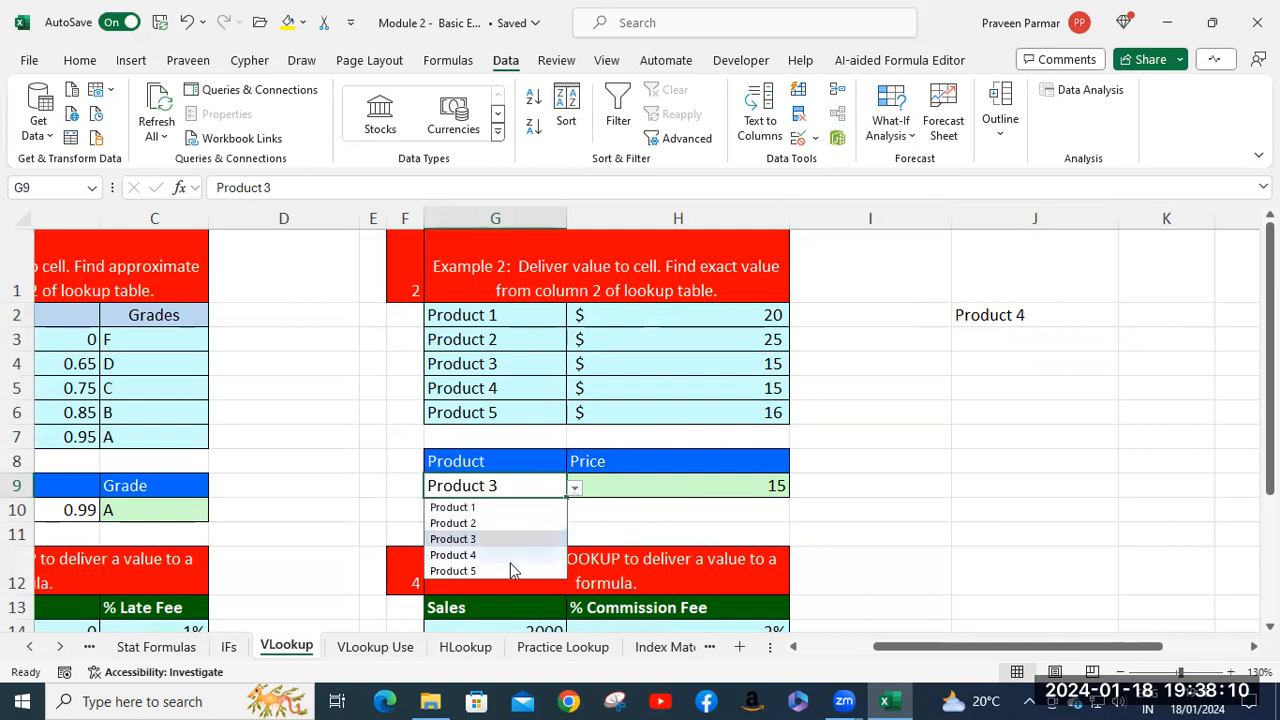
click(515, 555)
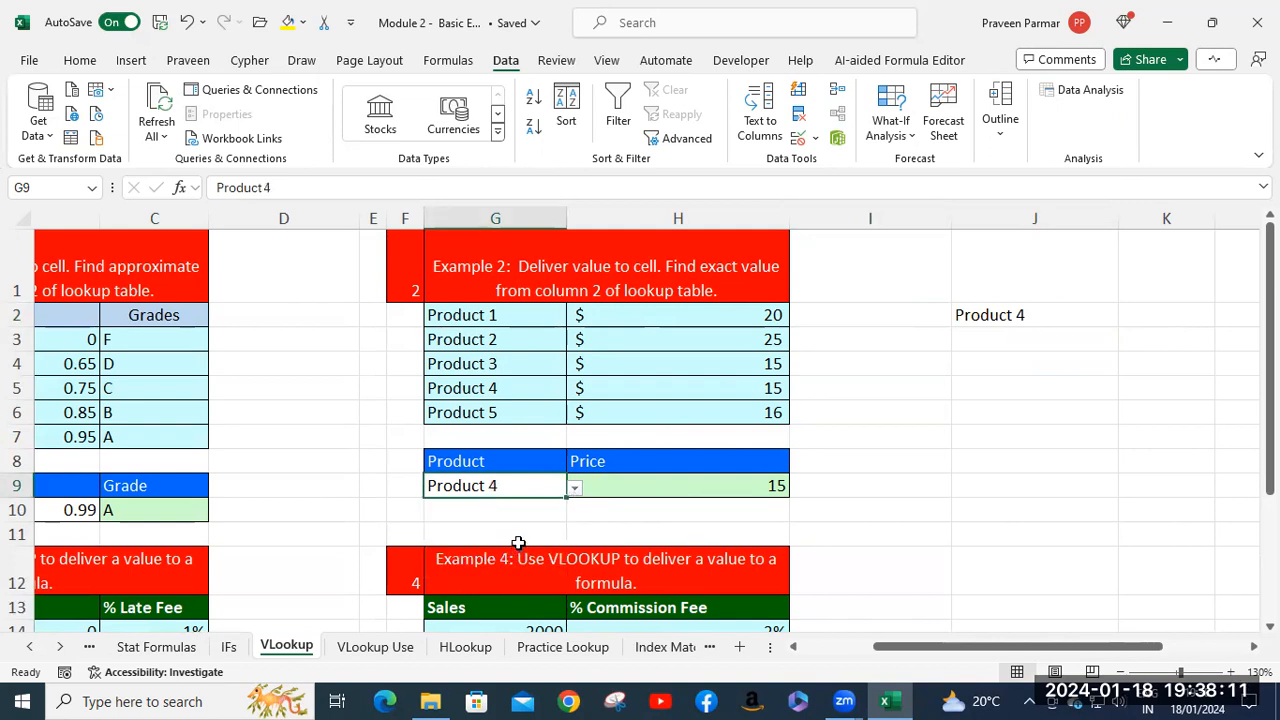
click(576, 488)
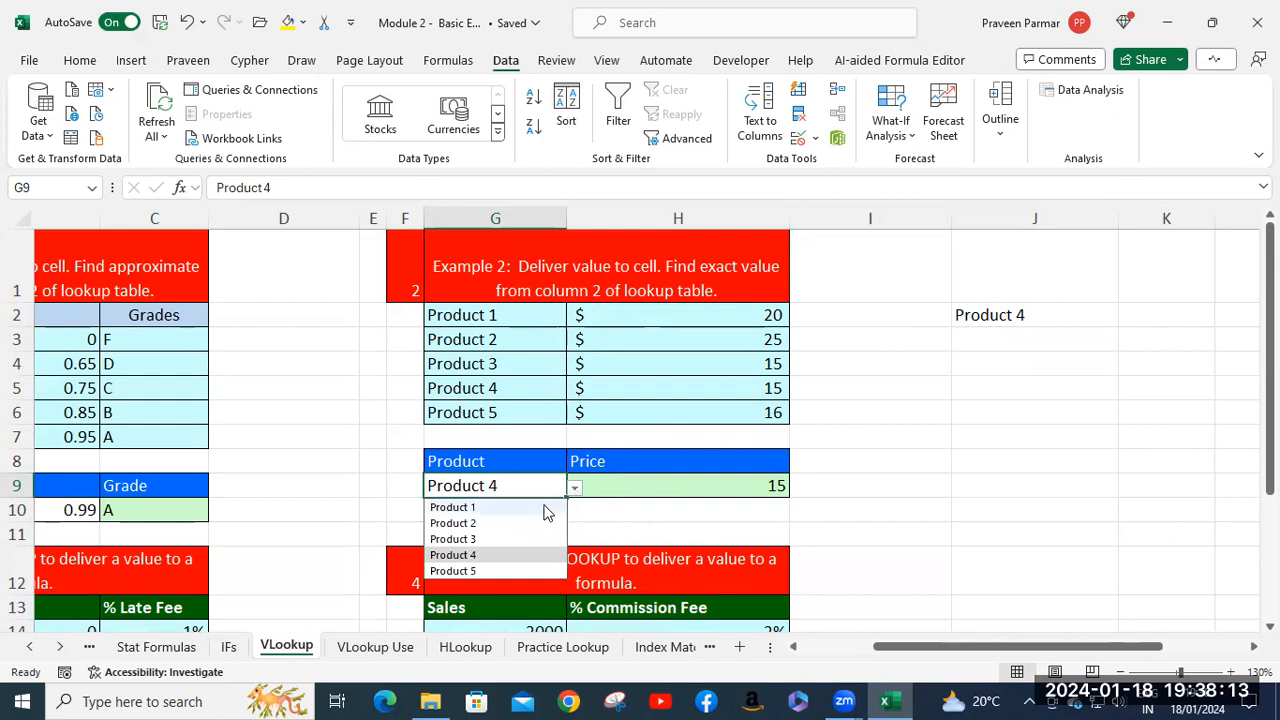
click(475, 524)
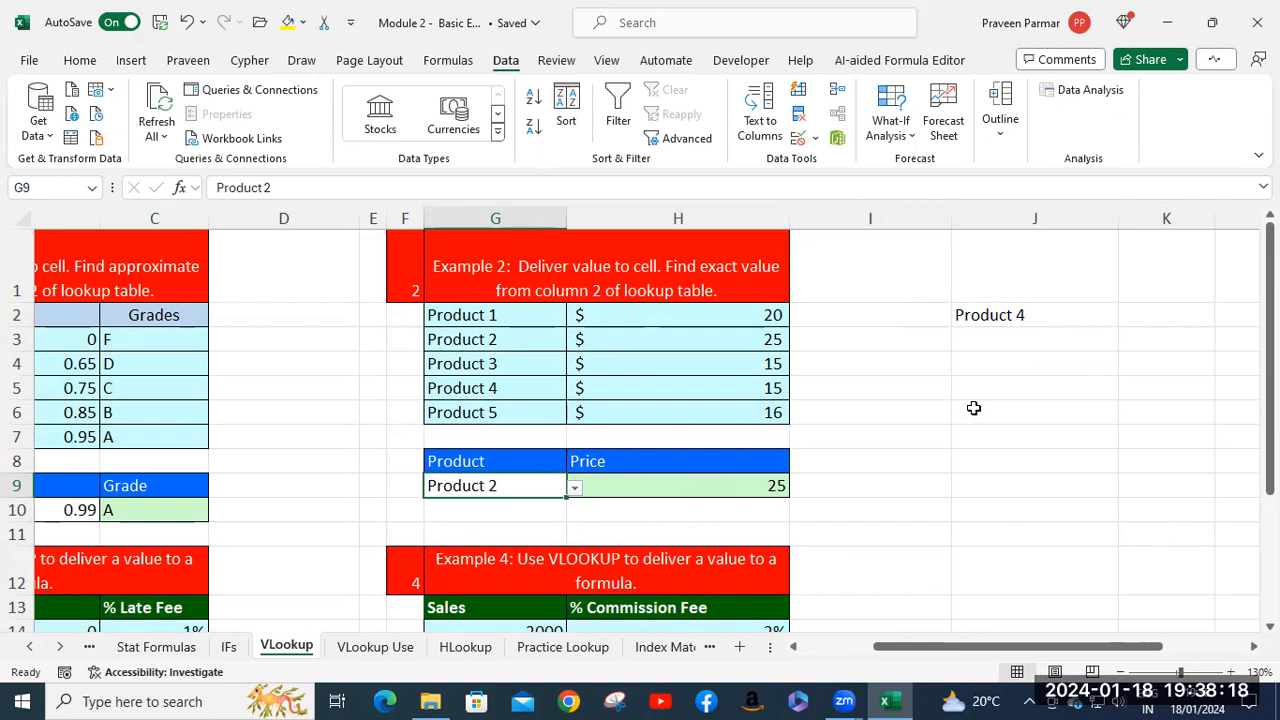
Step: Check the VLOOKUP formula in price cell H9 and widen column K beside the new drop-down cell
click(698, 490)
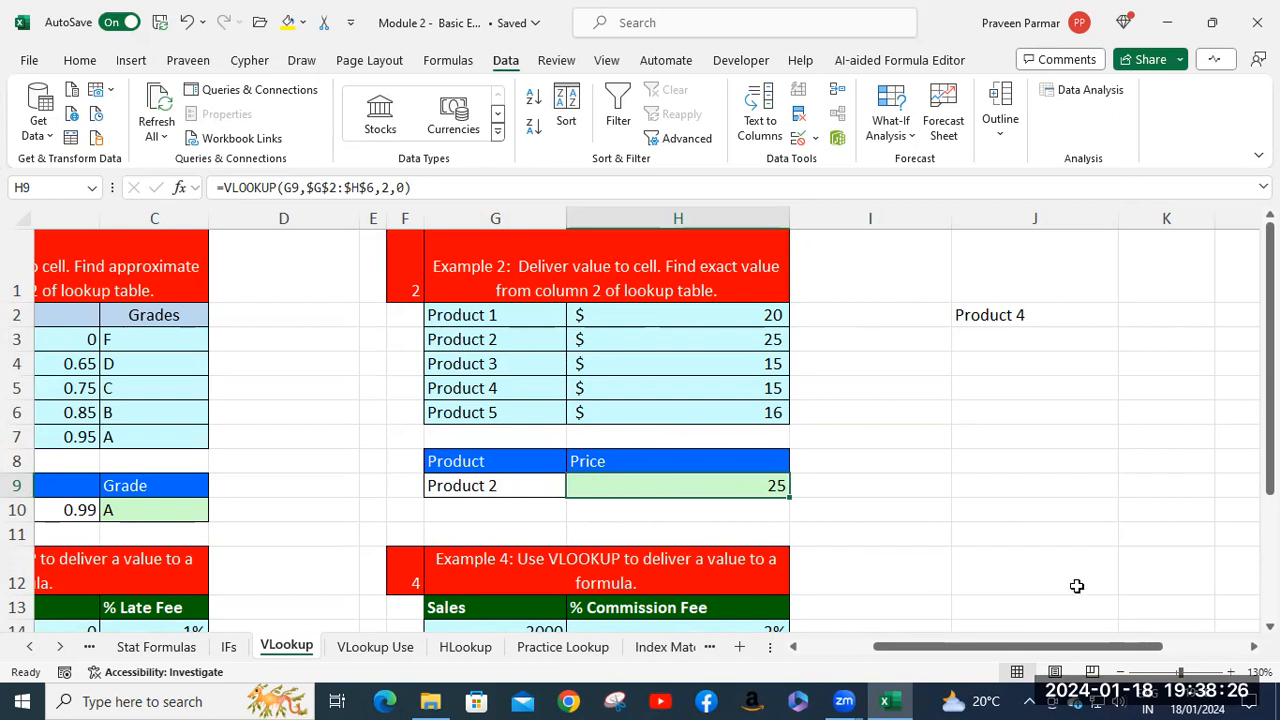
drag(1022, 647, 1021, 647)
drag(1077, 586, 1074, 586)
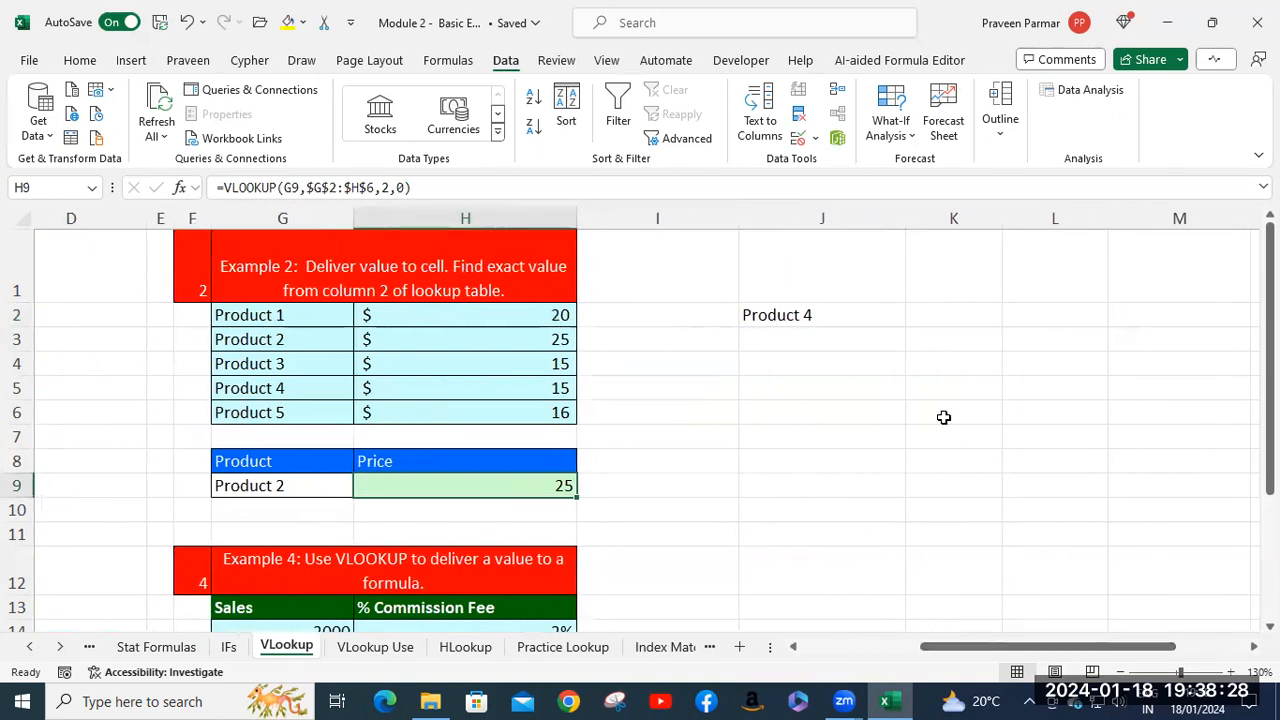
click(940, 315)
drag(1003, 218, 1095, 218)
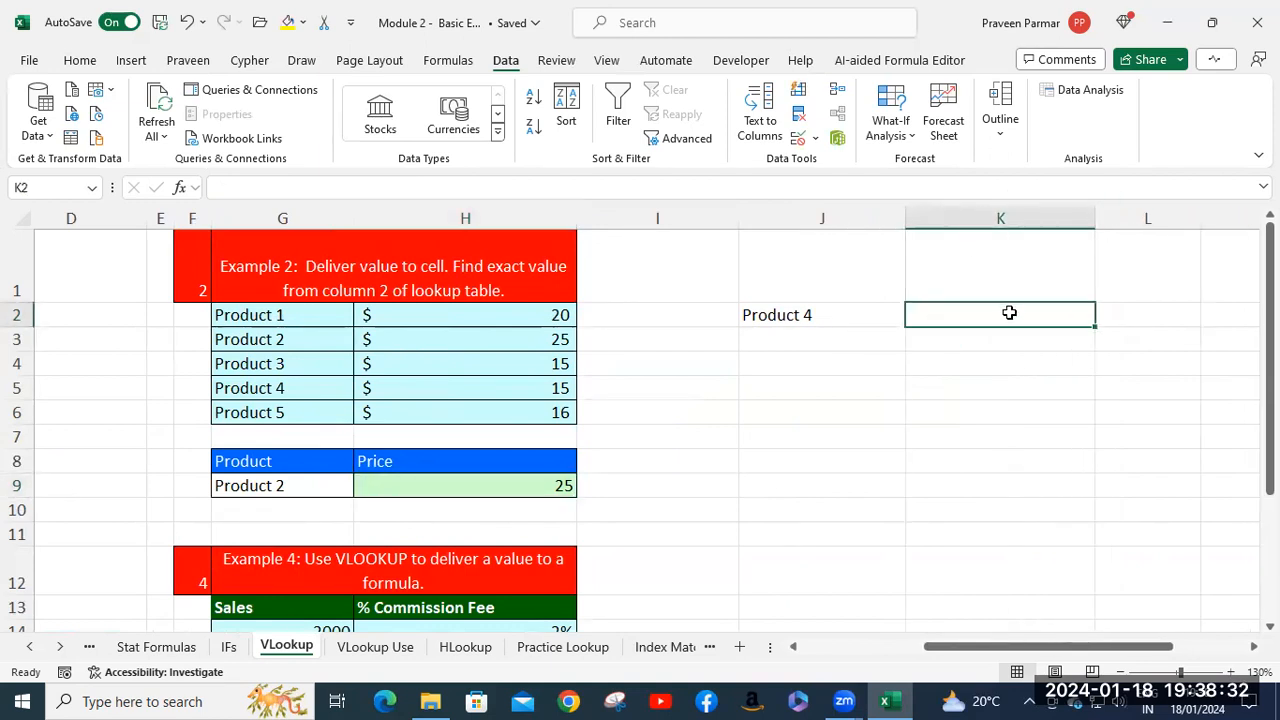
Step: Show the formula of price cell H9 as text in I9 with =FORMULATEXT(H9), and clear I9 again
click(512, 492)
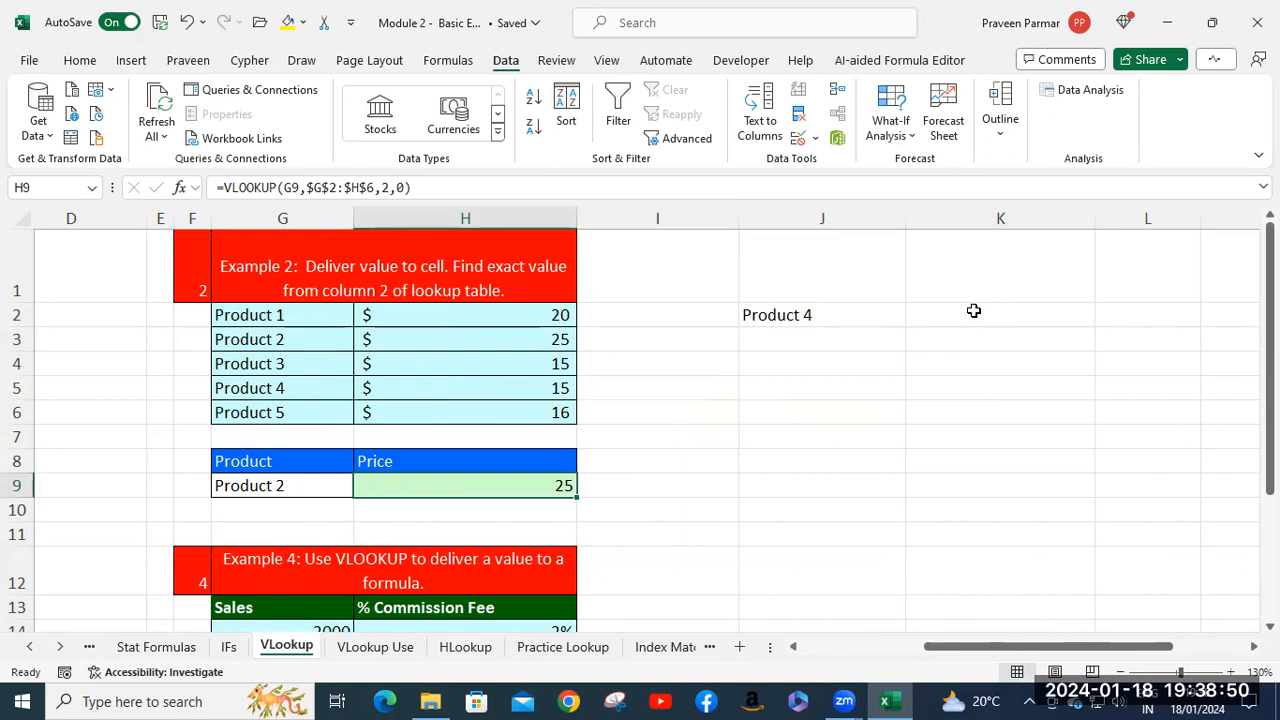
click(687, 481)
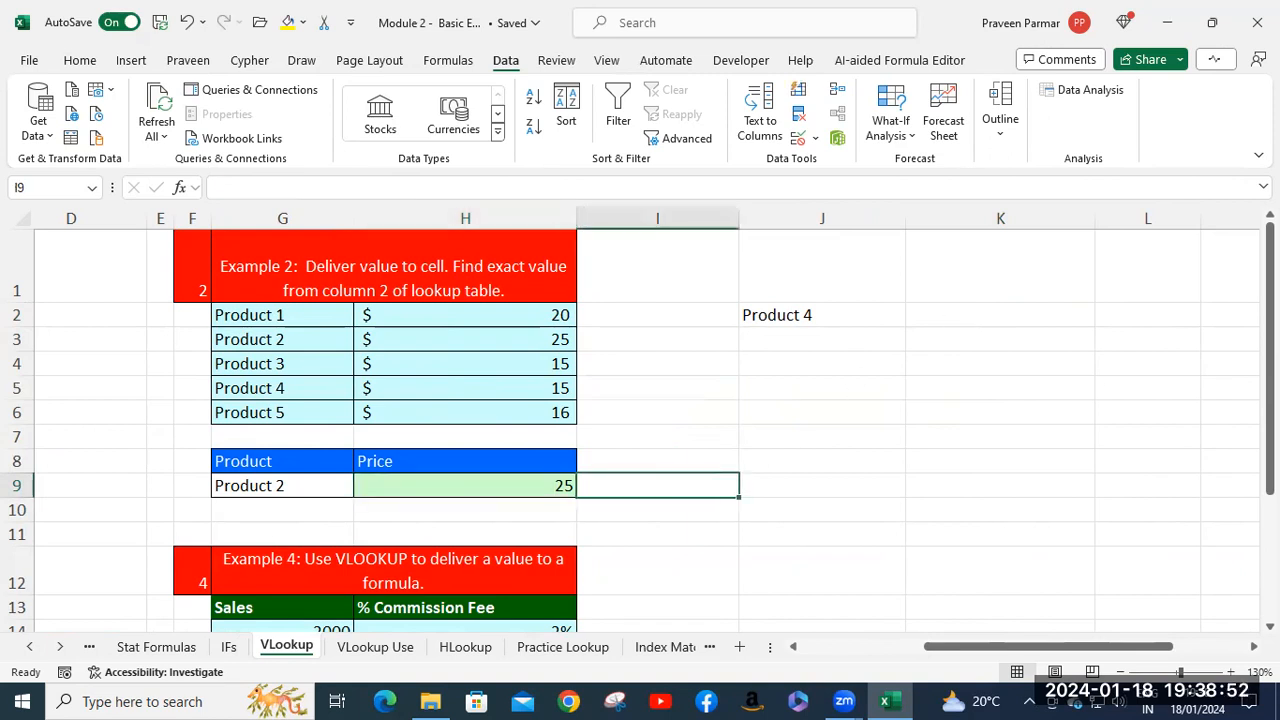
text(=)
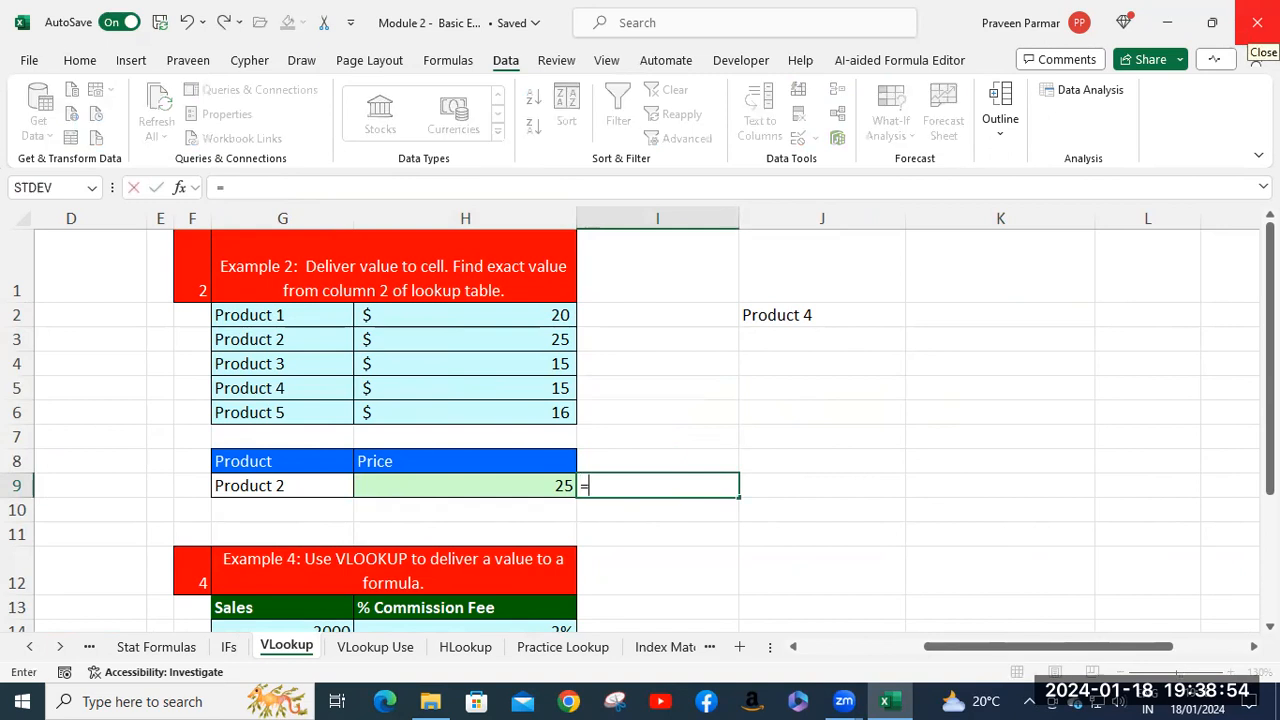
text(form)
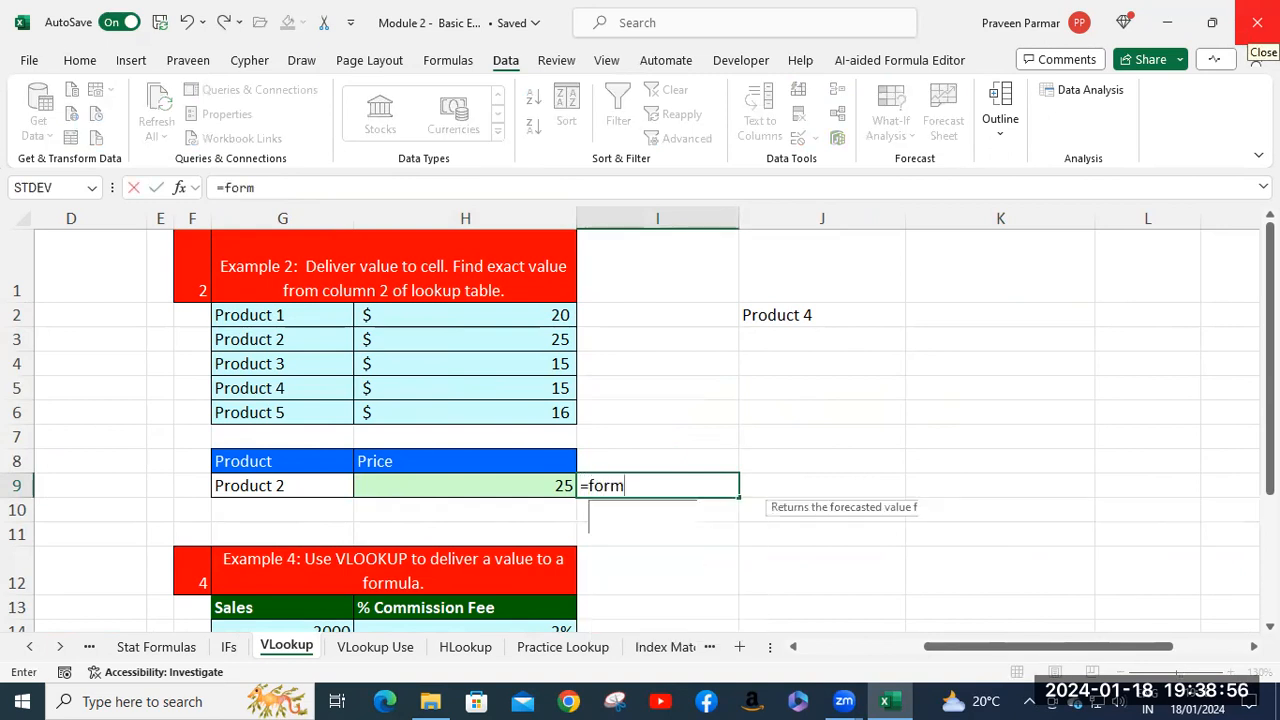
key(Tab)
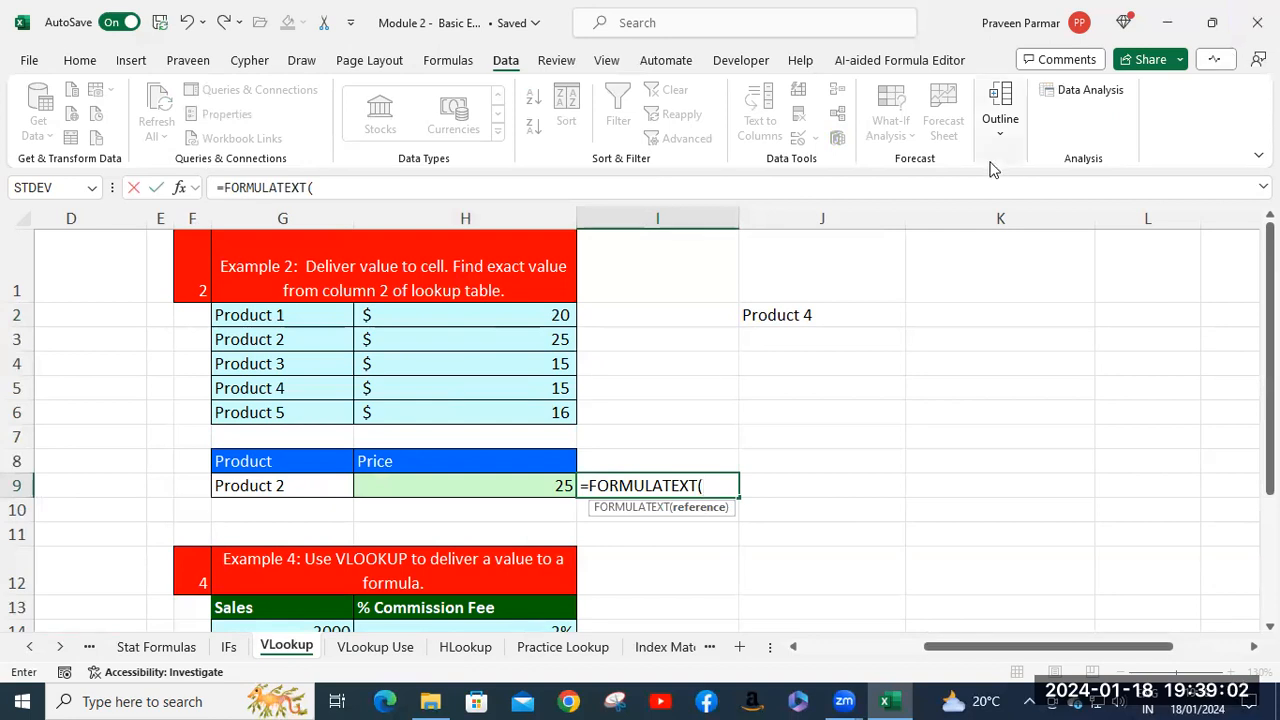
click(499, 484)
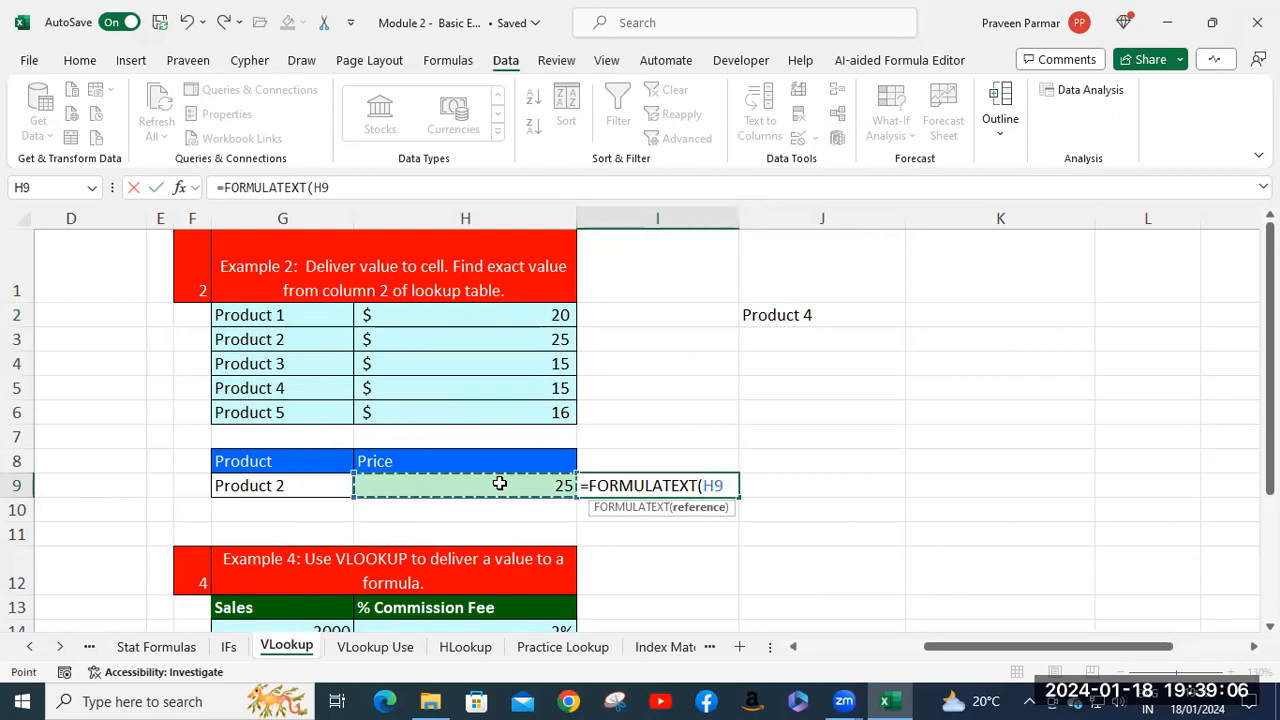
text())
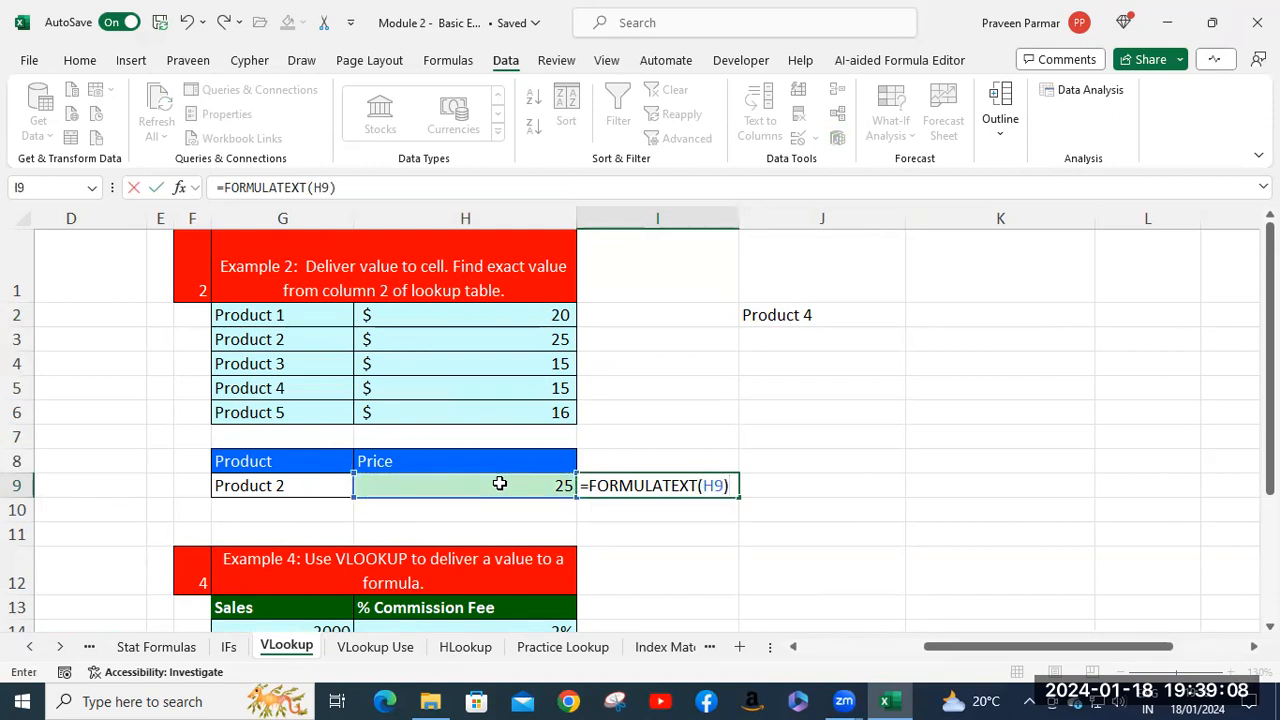
key(Return)
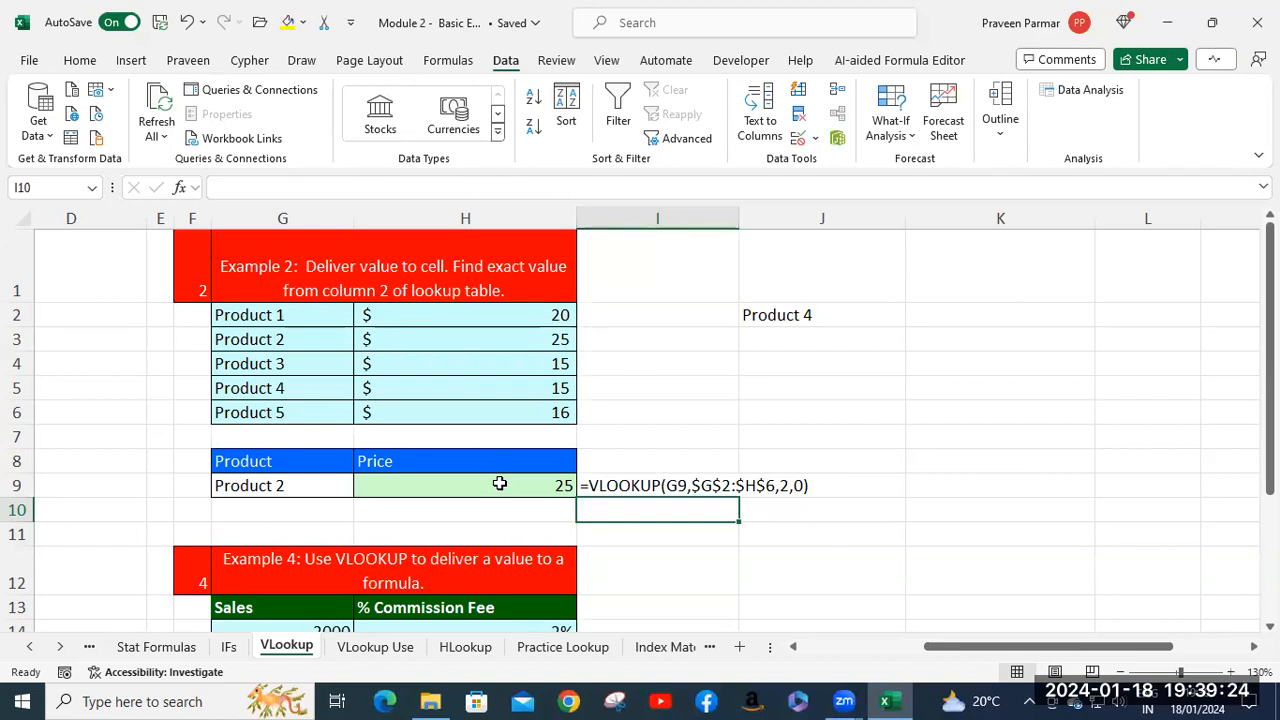
click(668, 486)
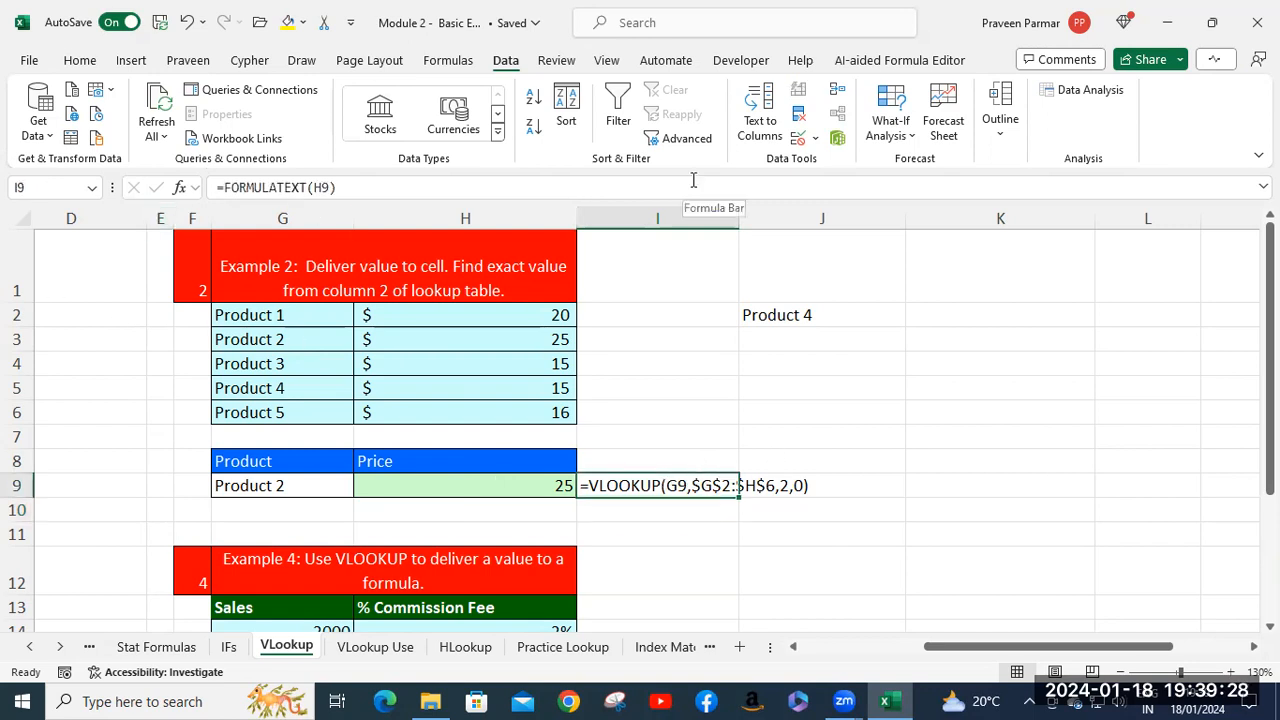
key(Delete)
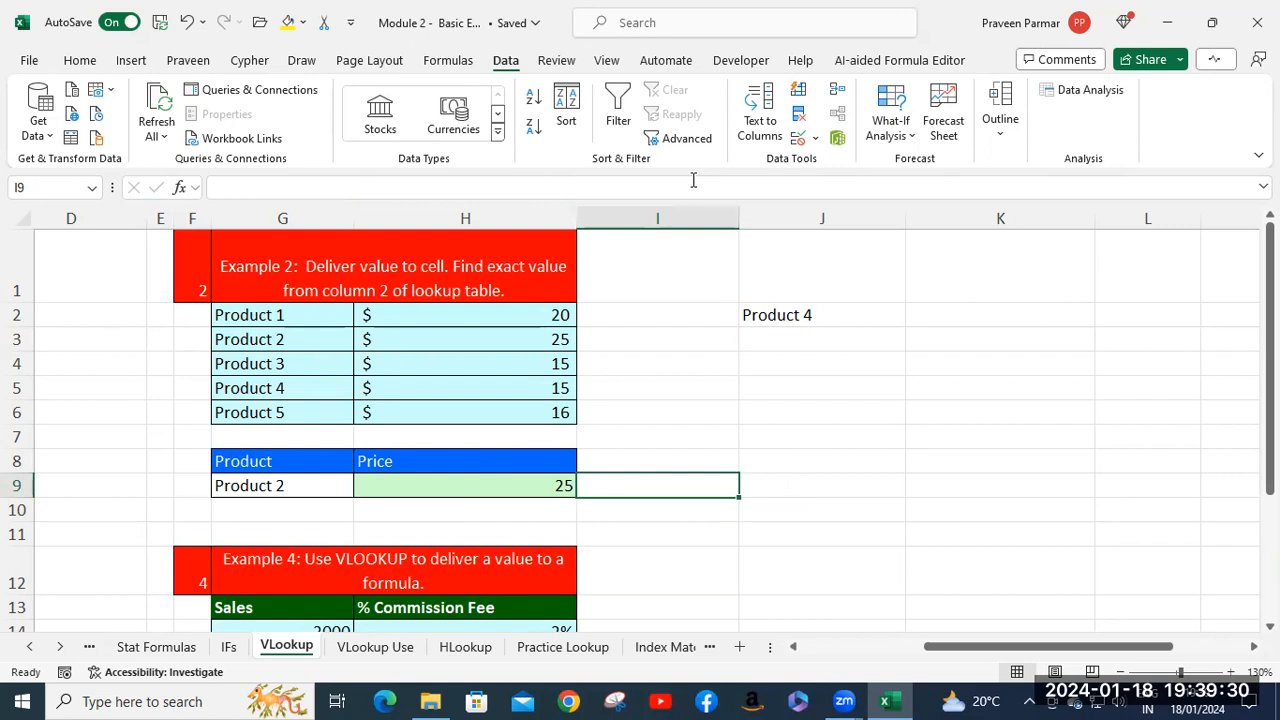
Step: Enter =FORMULATEXT(H9) in the empty cell I9 and review the finished formula
text(=form)
key(Tab)
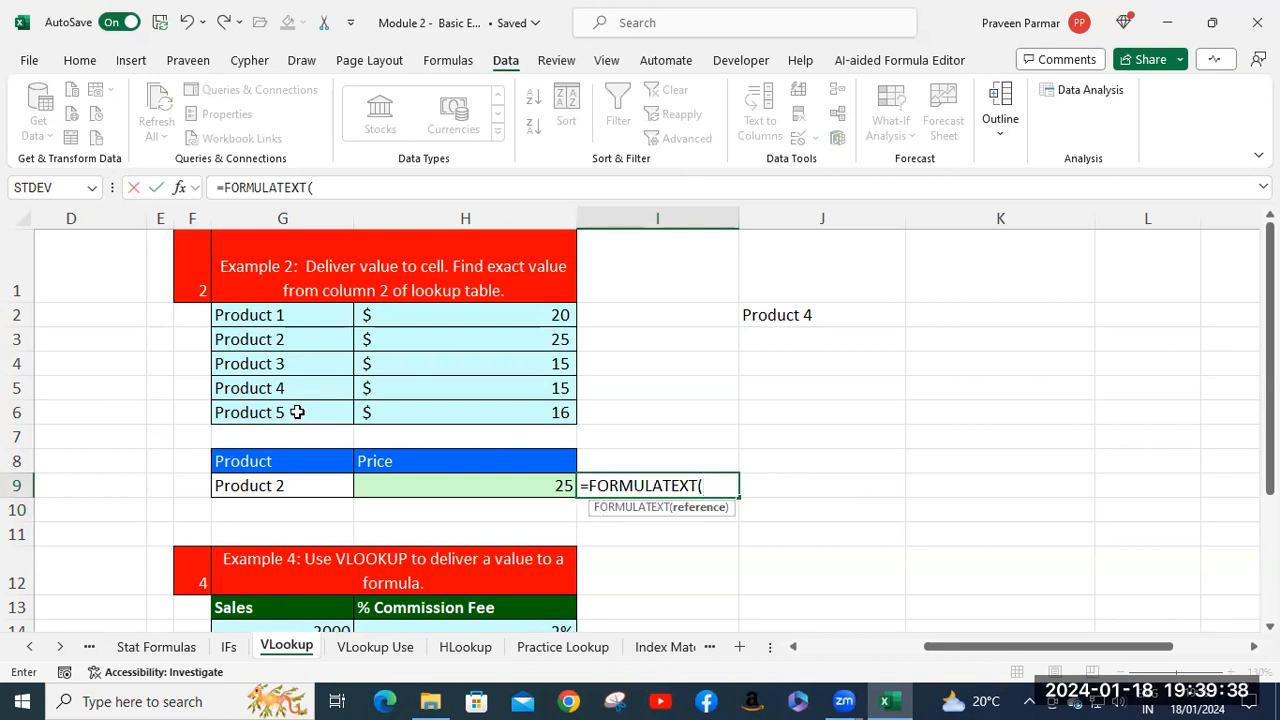
click(484, 488)
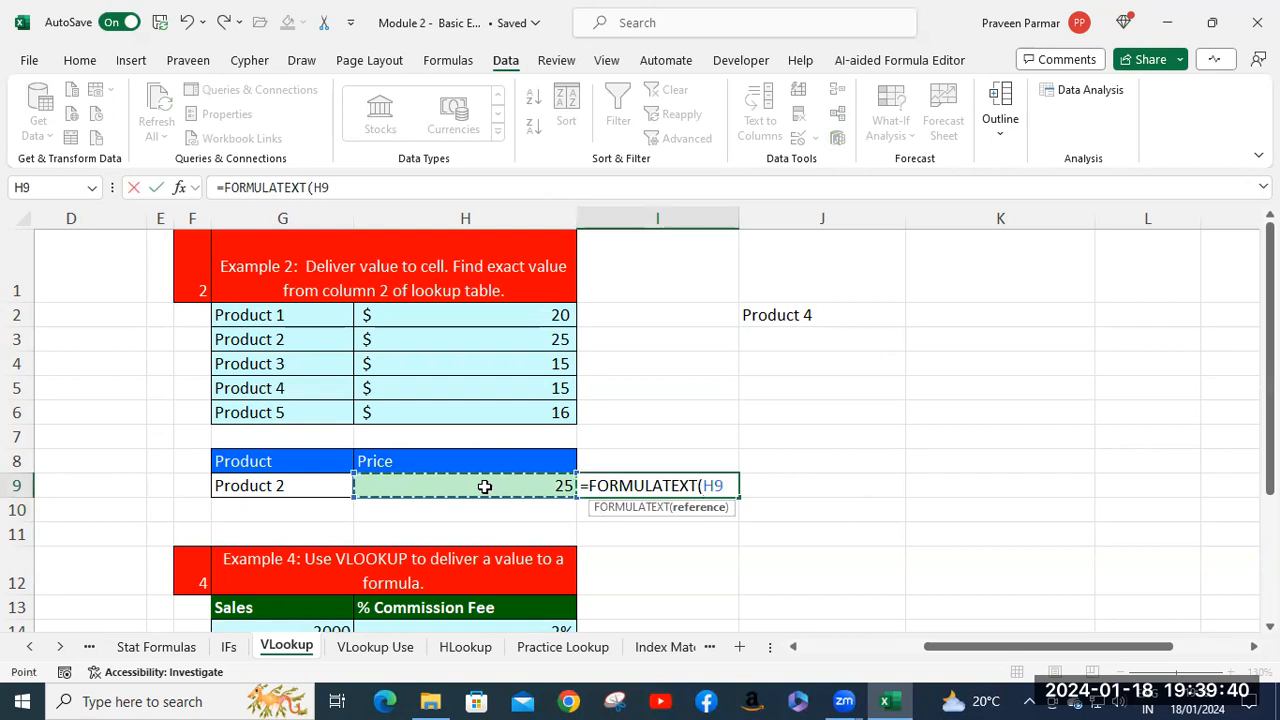
text())
key(Return)
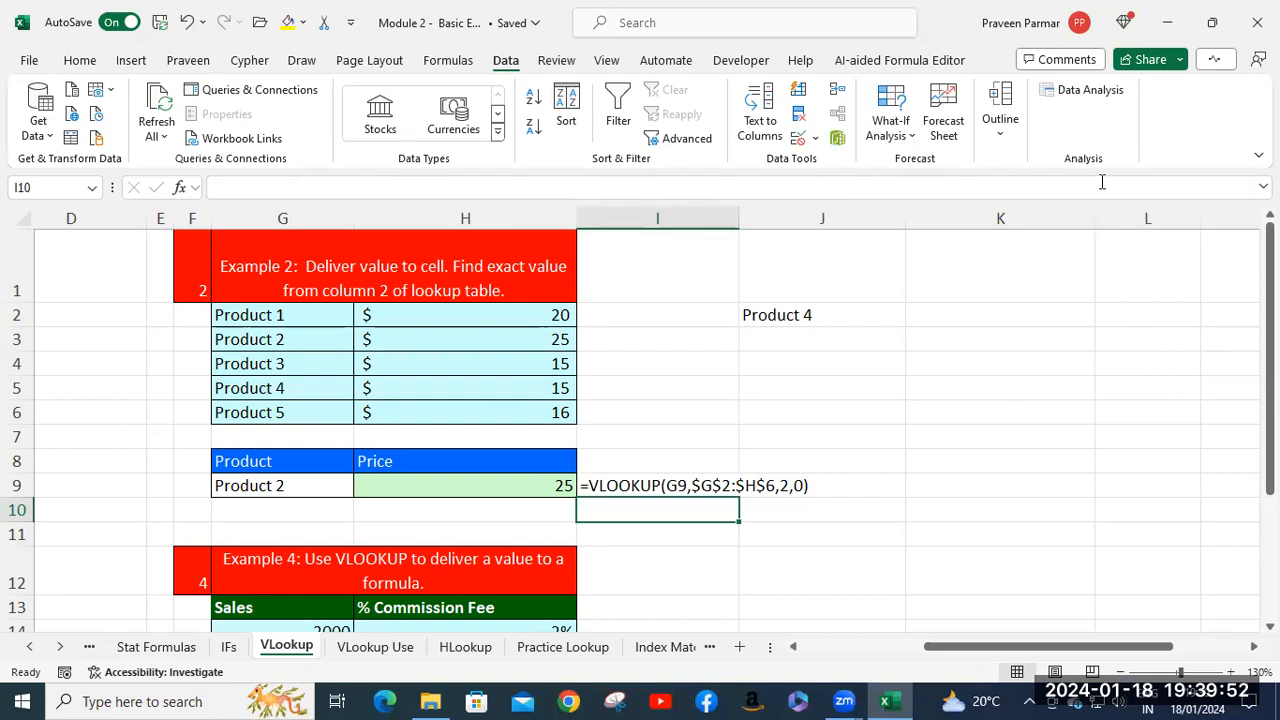
click(661, 488)
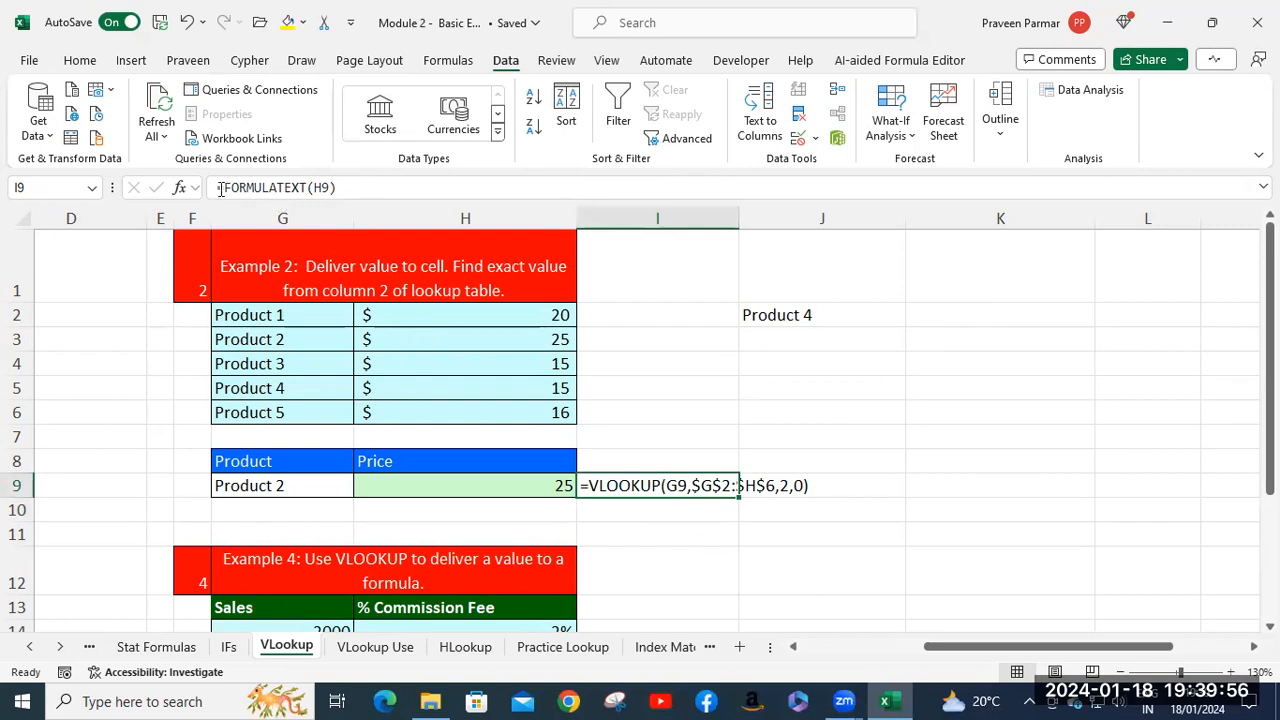
click(342, 187)
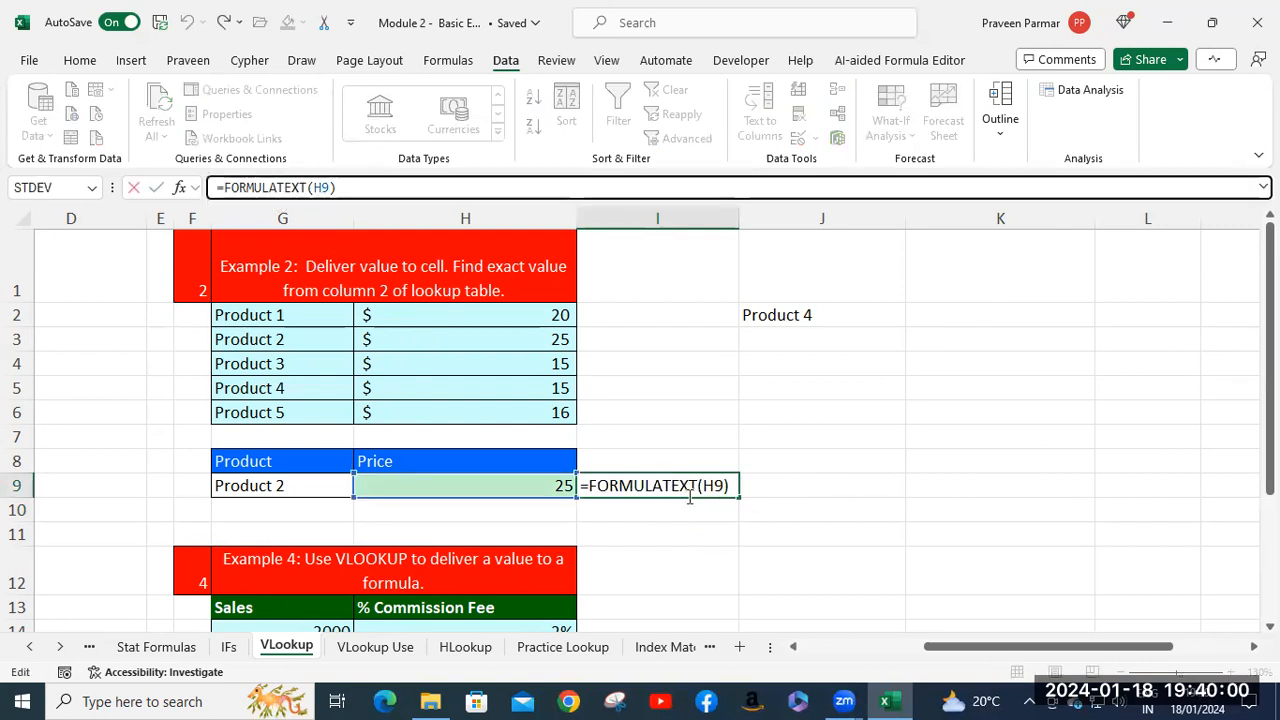
key(Return)
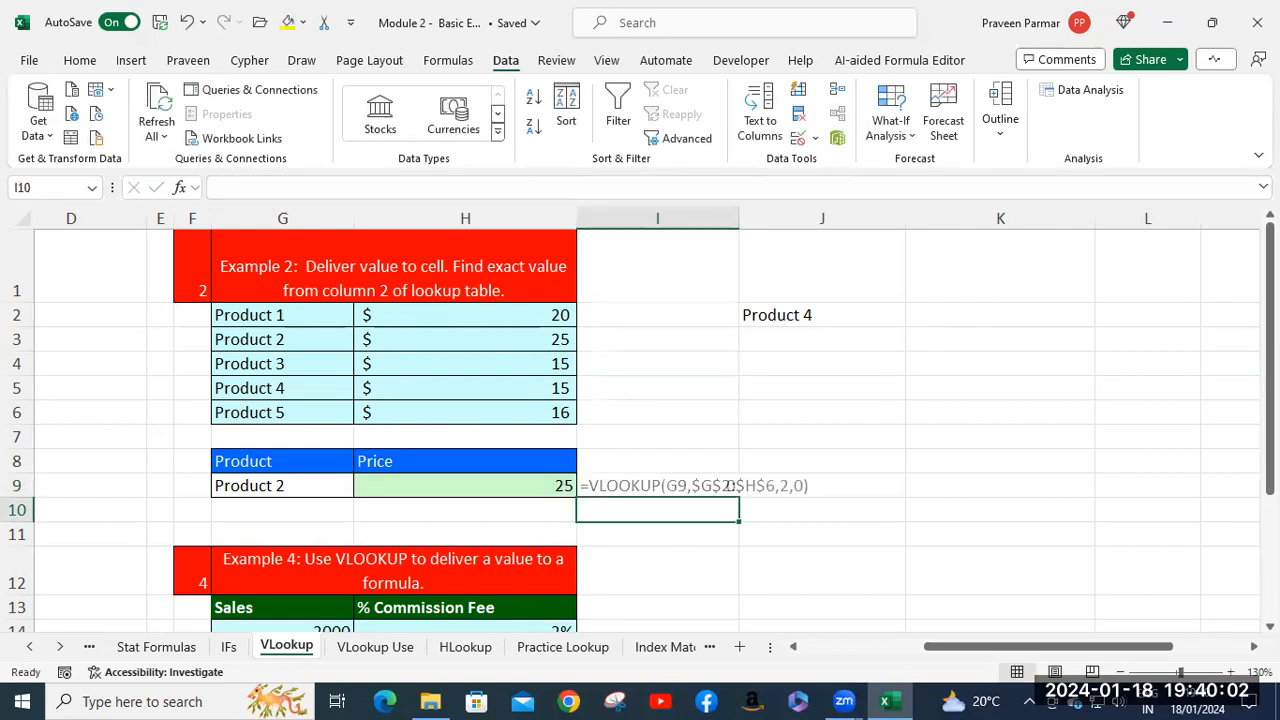
Step: Enter =VLOOKUP(J2,$G$2:$H$6,2,0) in cell K2 to return the price of the product chosen in J2
click(952, 318)
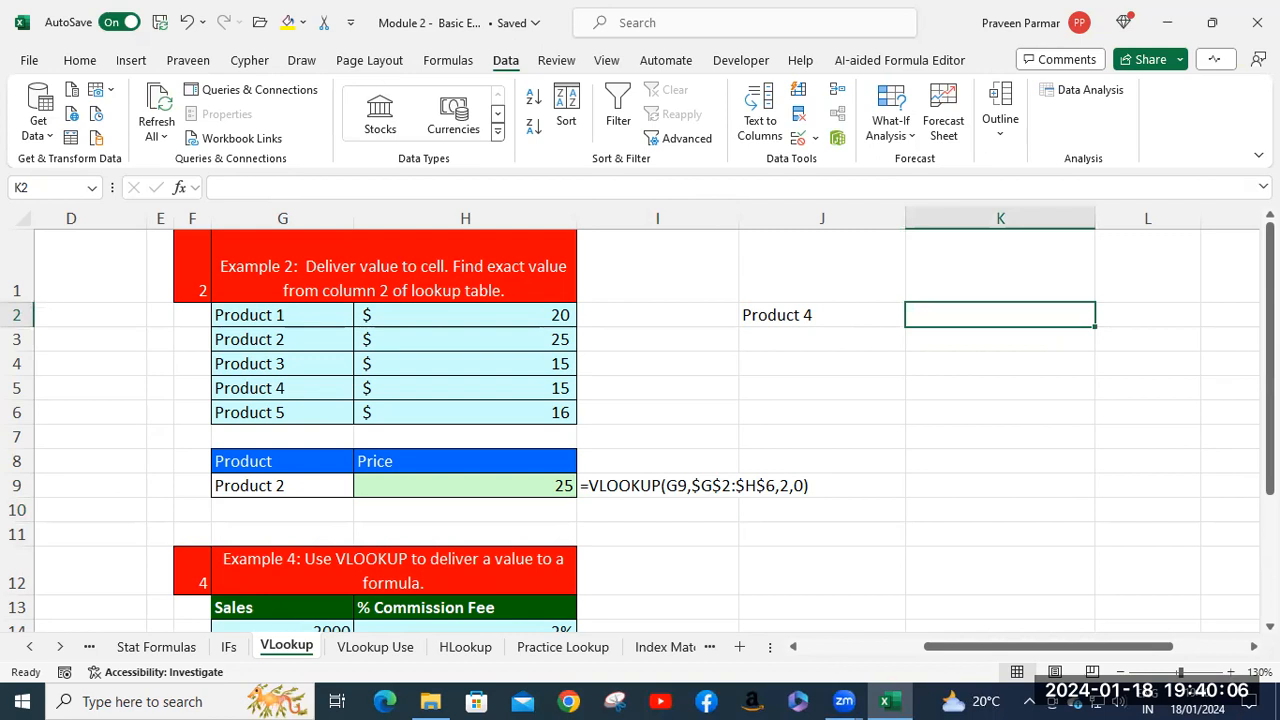
text(=vlo)
key(Tab)
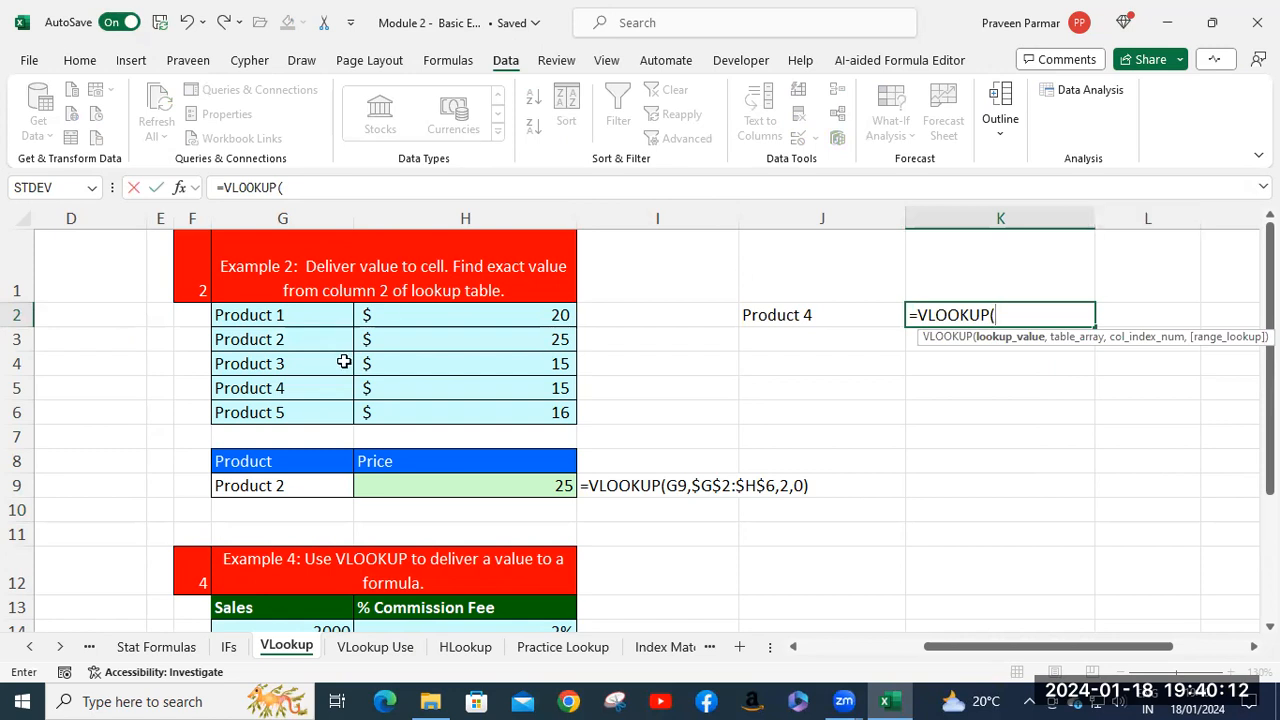
click(791, 315)
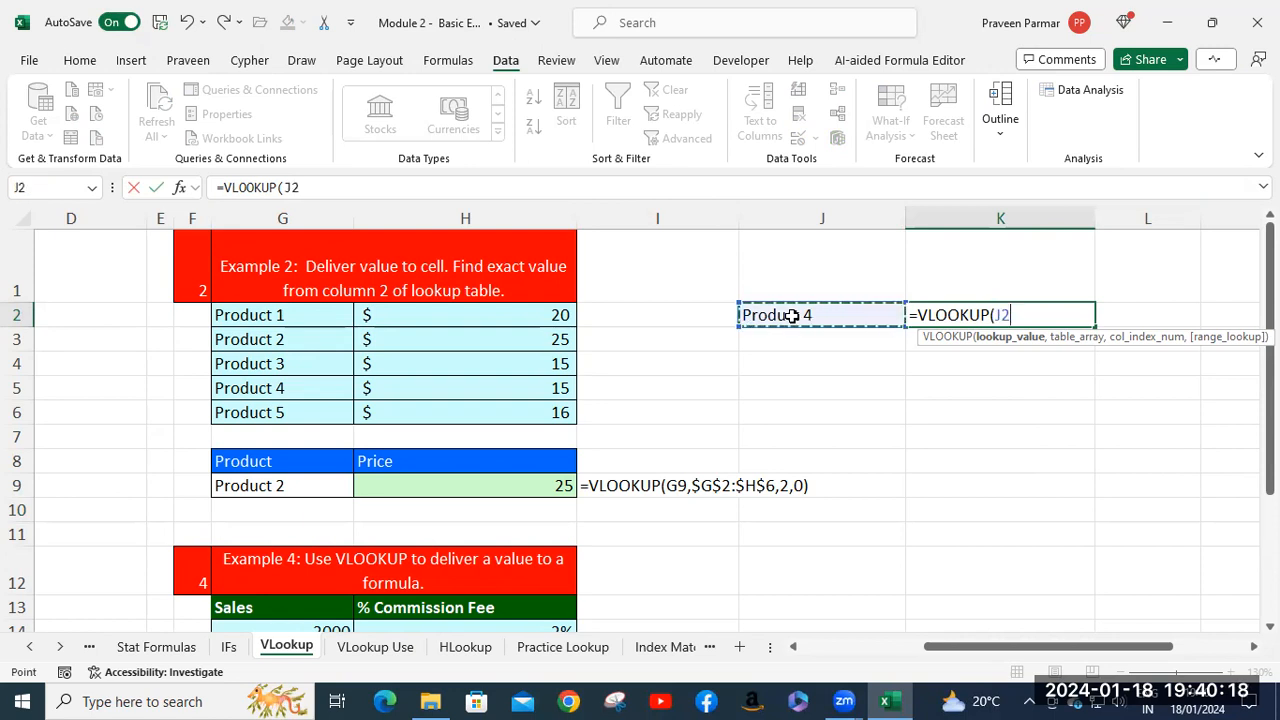
text(,)
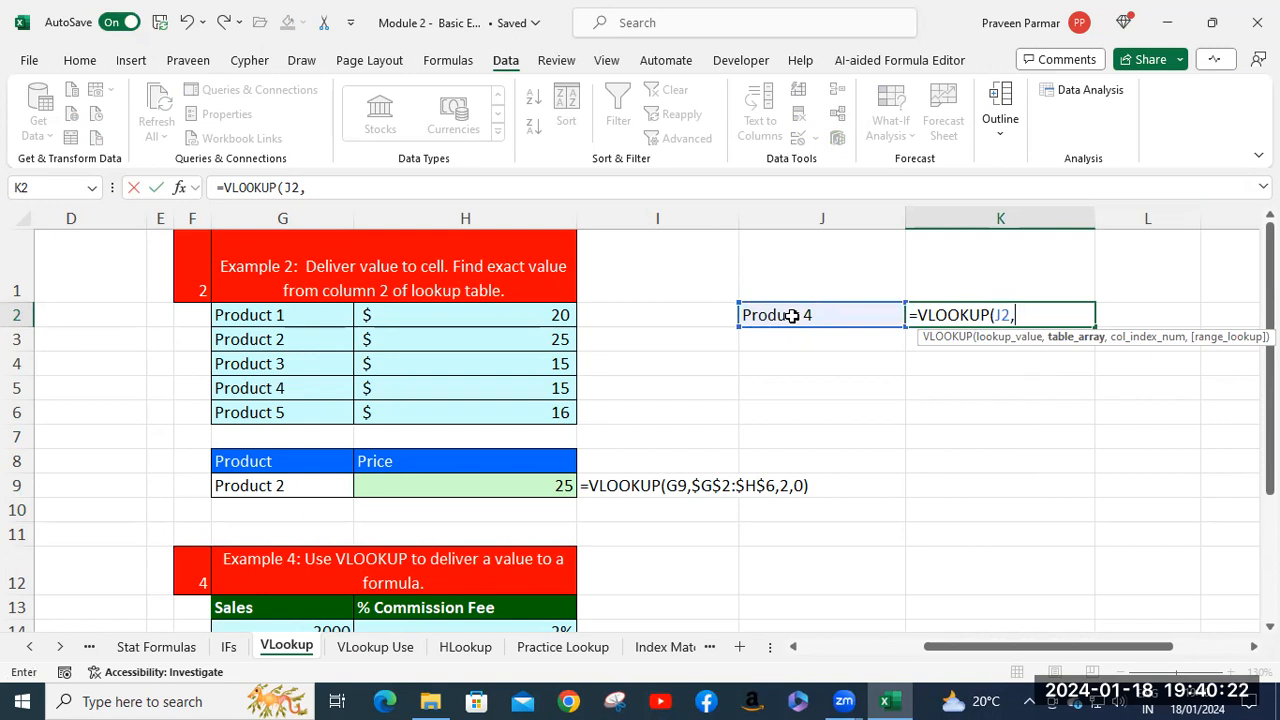
click(268, 320)
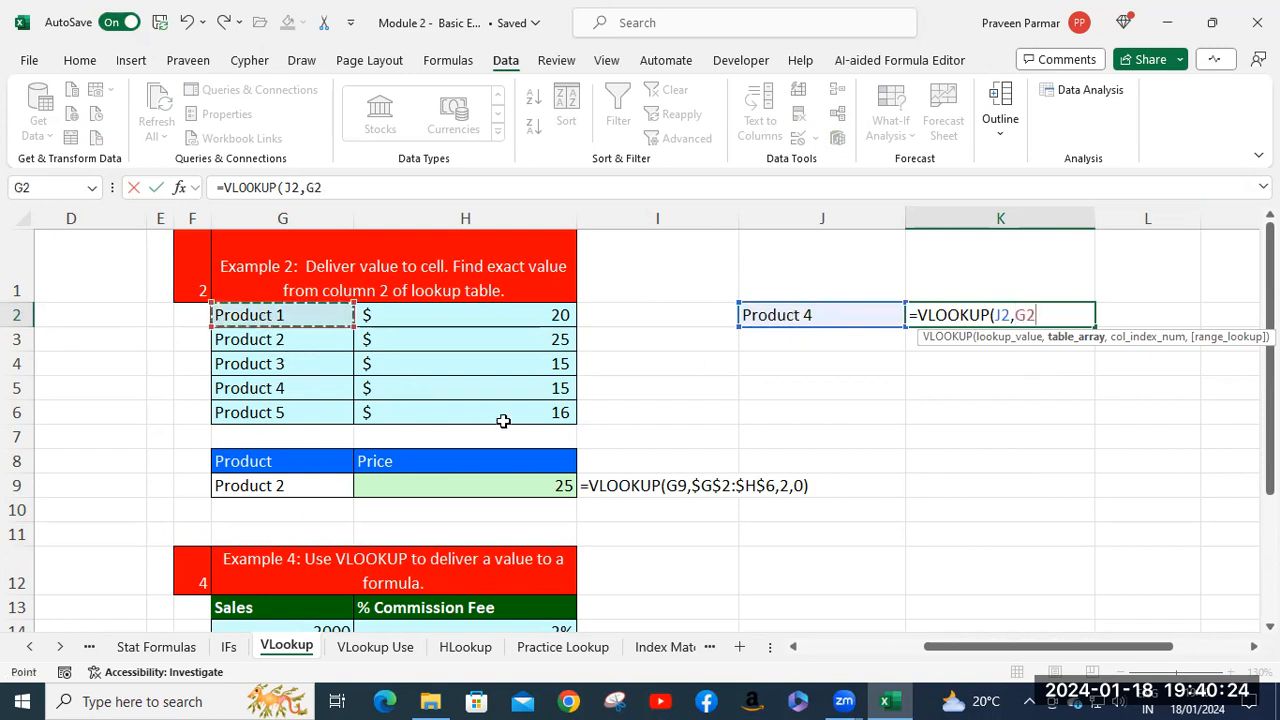
drag(503, 421, 500, 406)
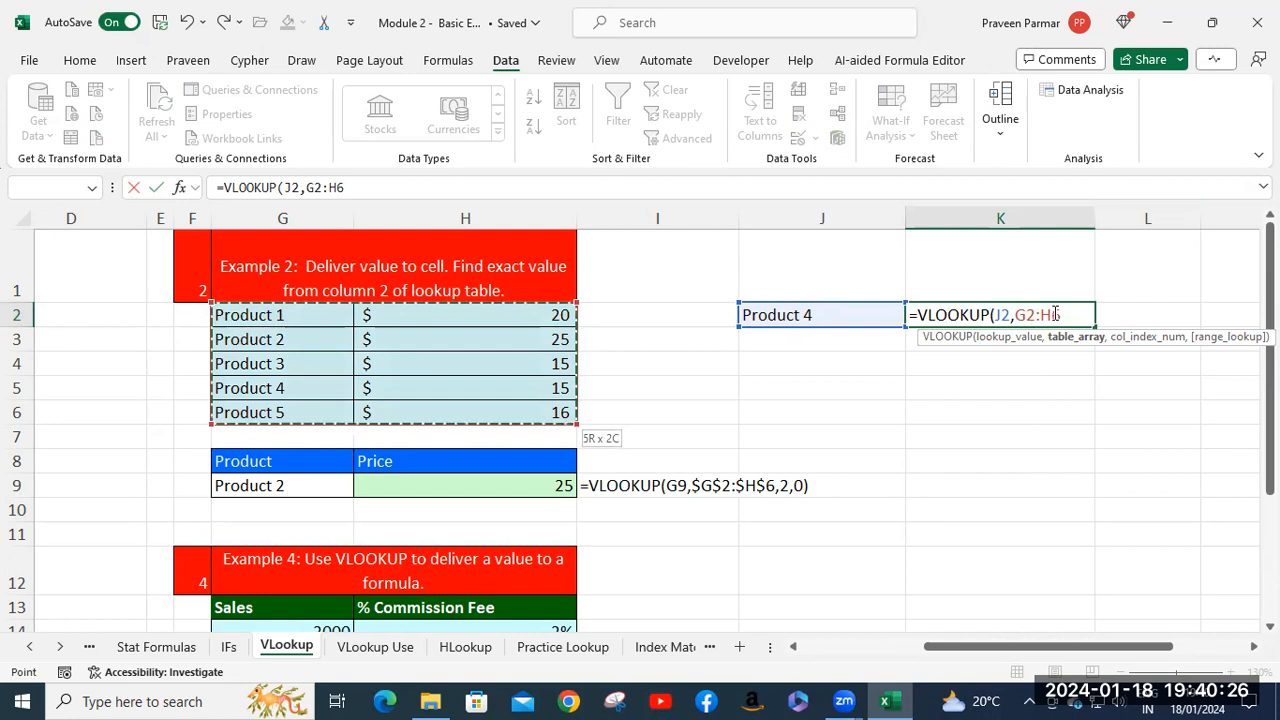
key(F4)
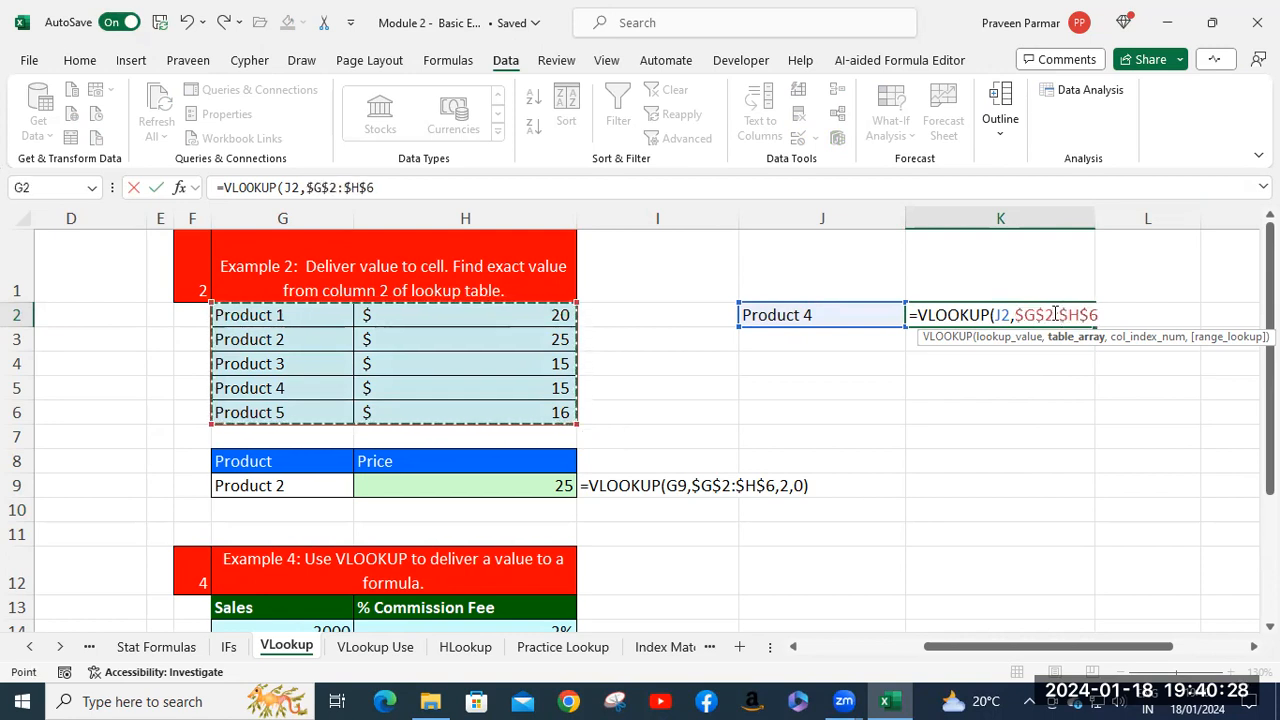
text(,)
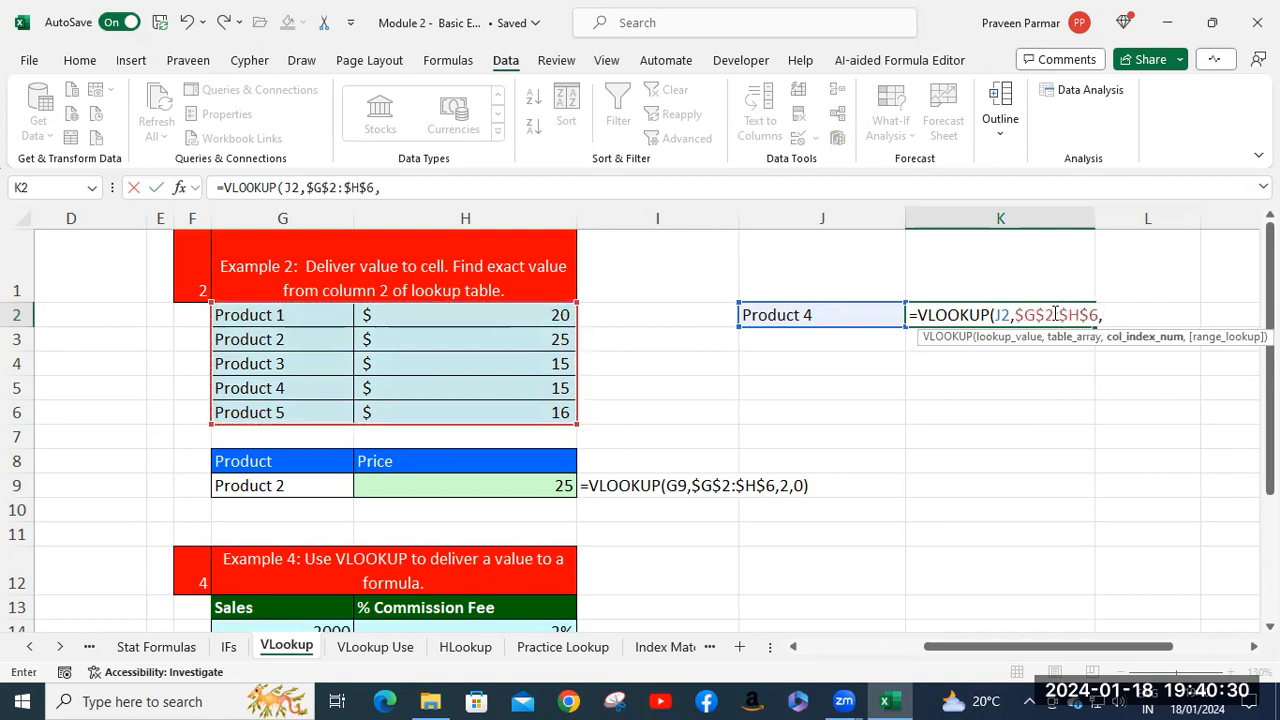
text(2,0)
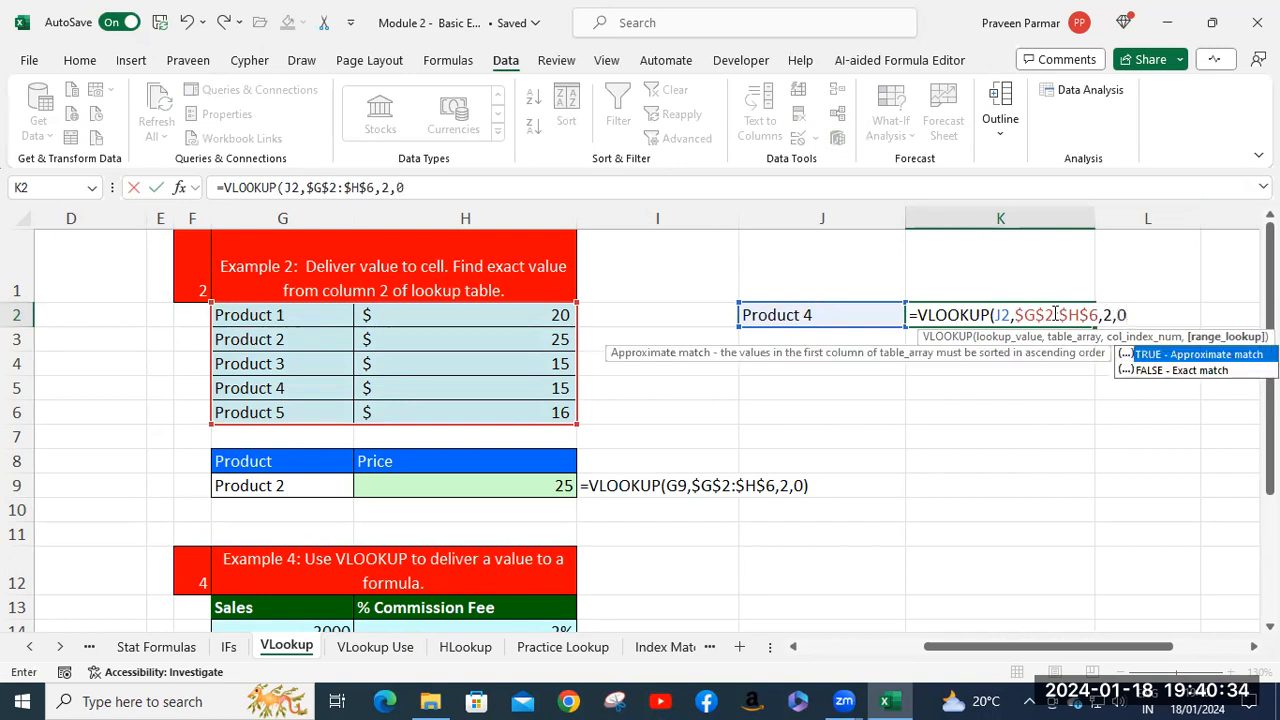
text())
key(Return)
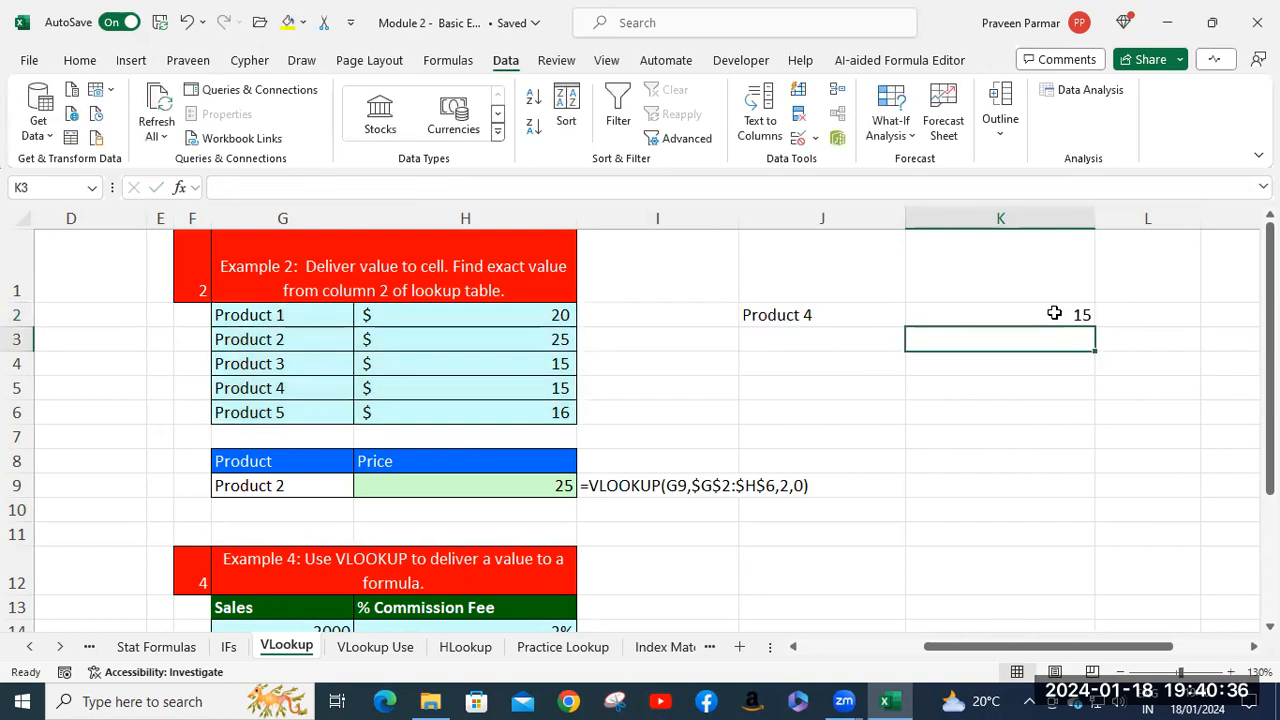
Step: Check the K2 formula and choose Product 2 from the drop-down in cell J2, finishing on the formula text cell I9
click(1054, 313)
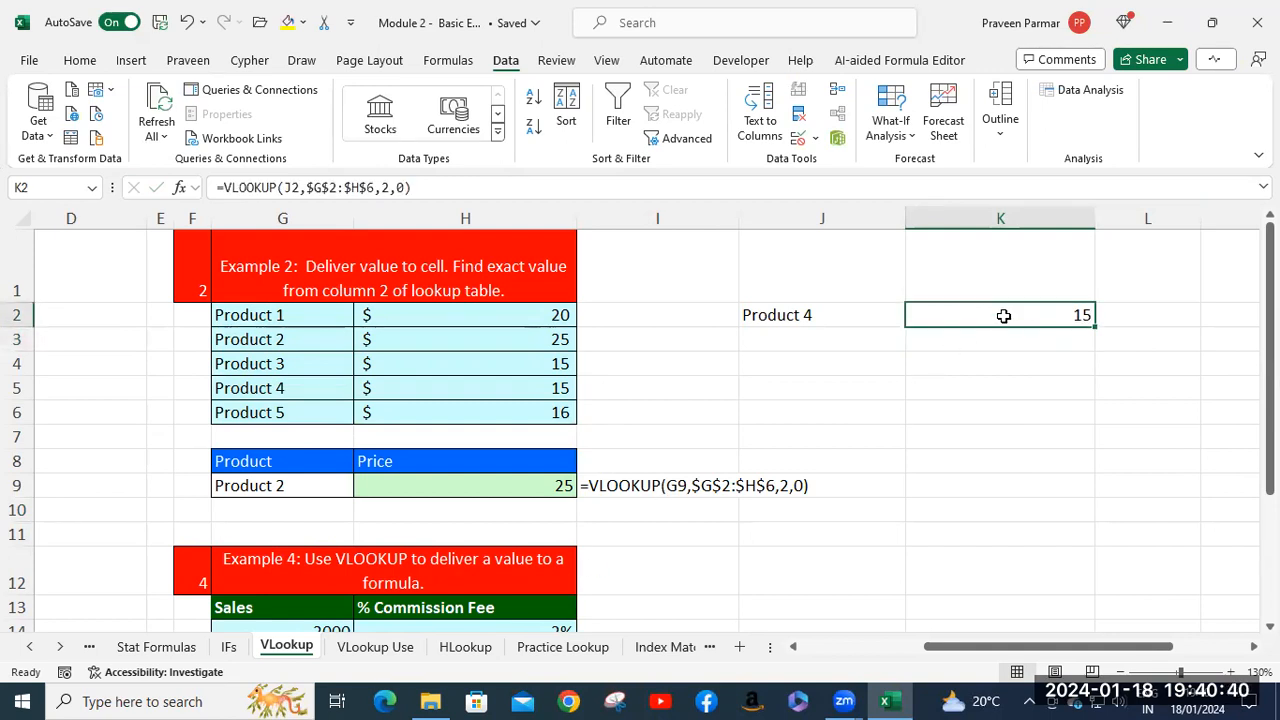
click(828, 317)
click(913, 320)
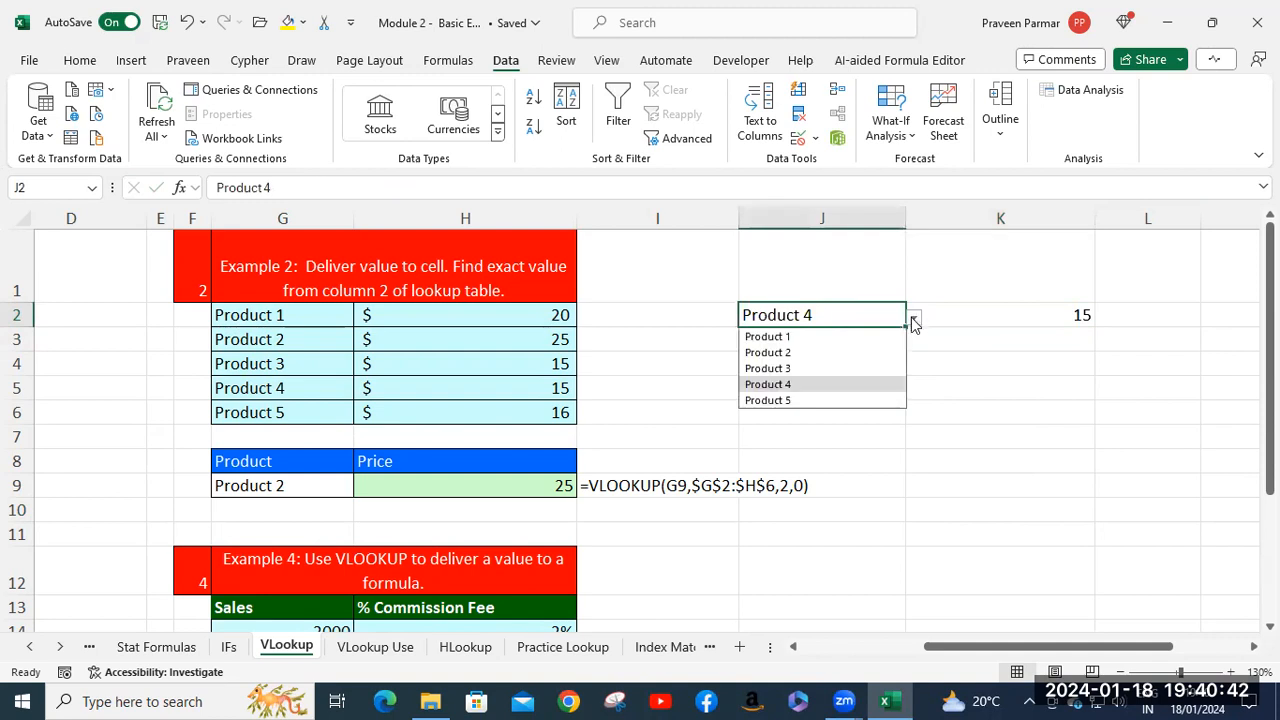
click(835, 353)
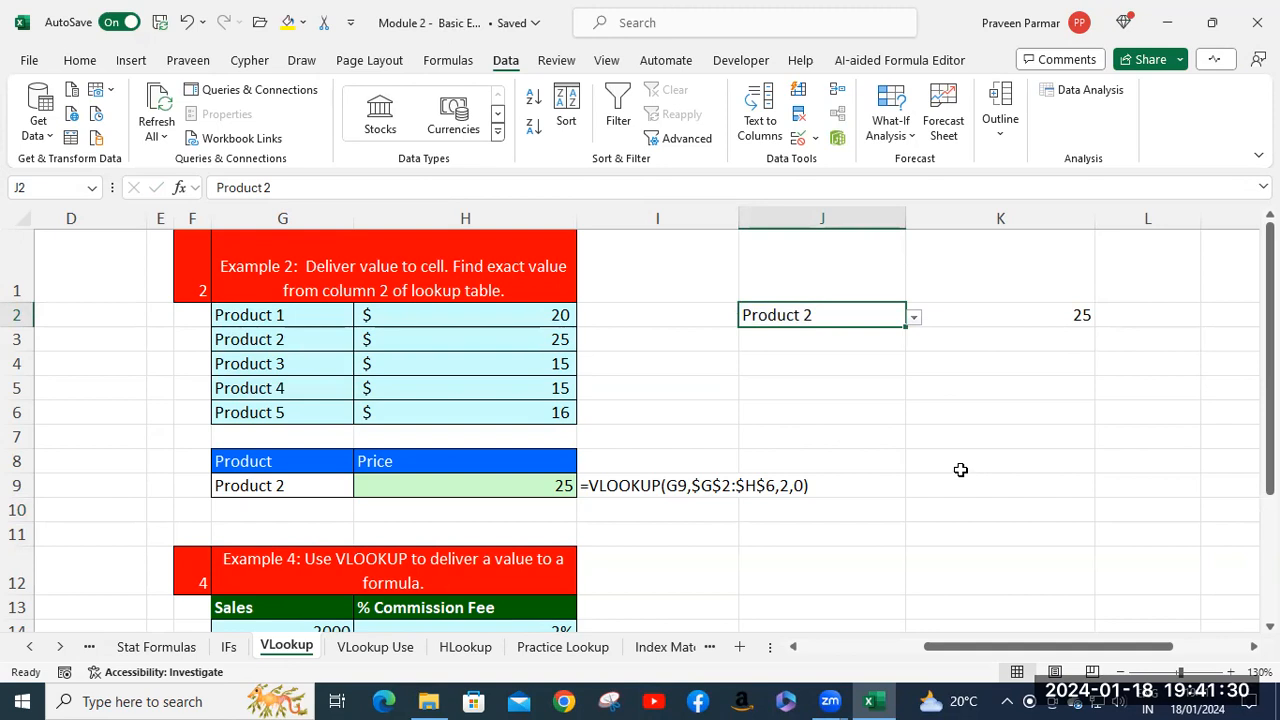
click(610, 484)
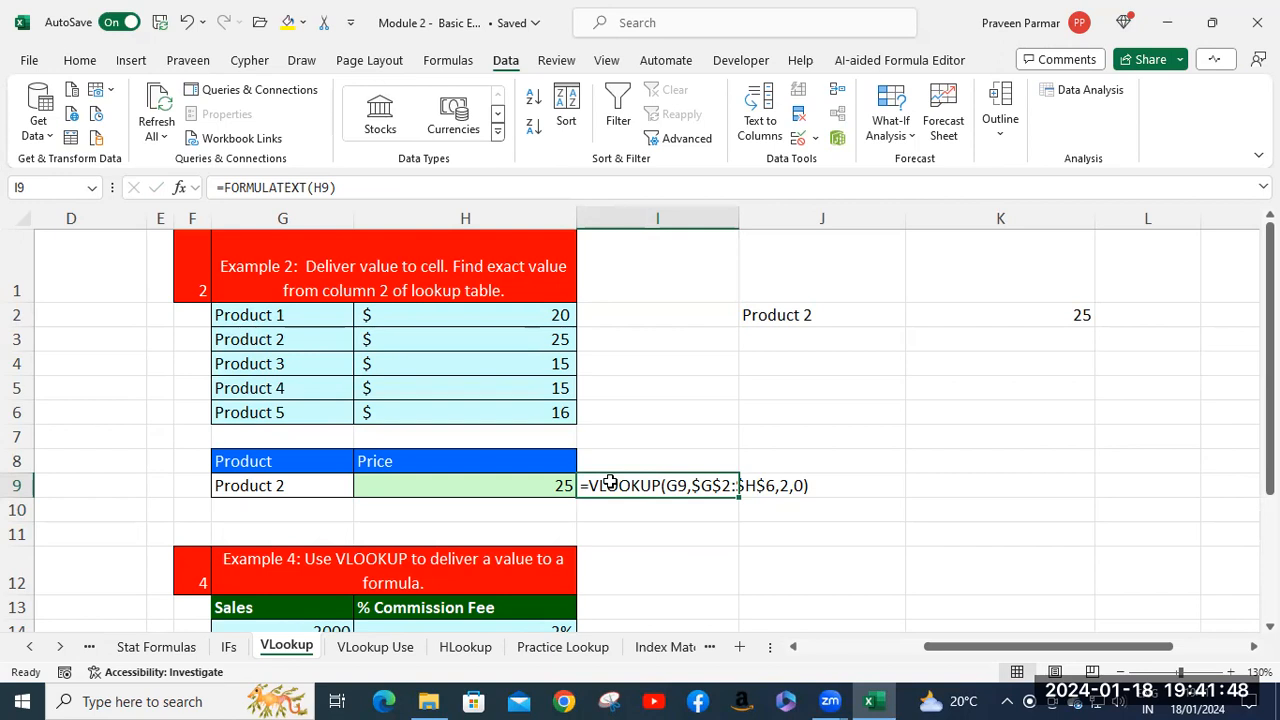
Step: Switch to Chrome, and close the YouTube page opened in Edge
click(566, 702)
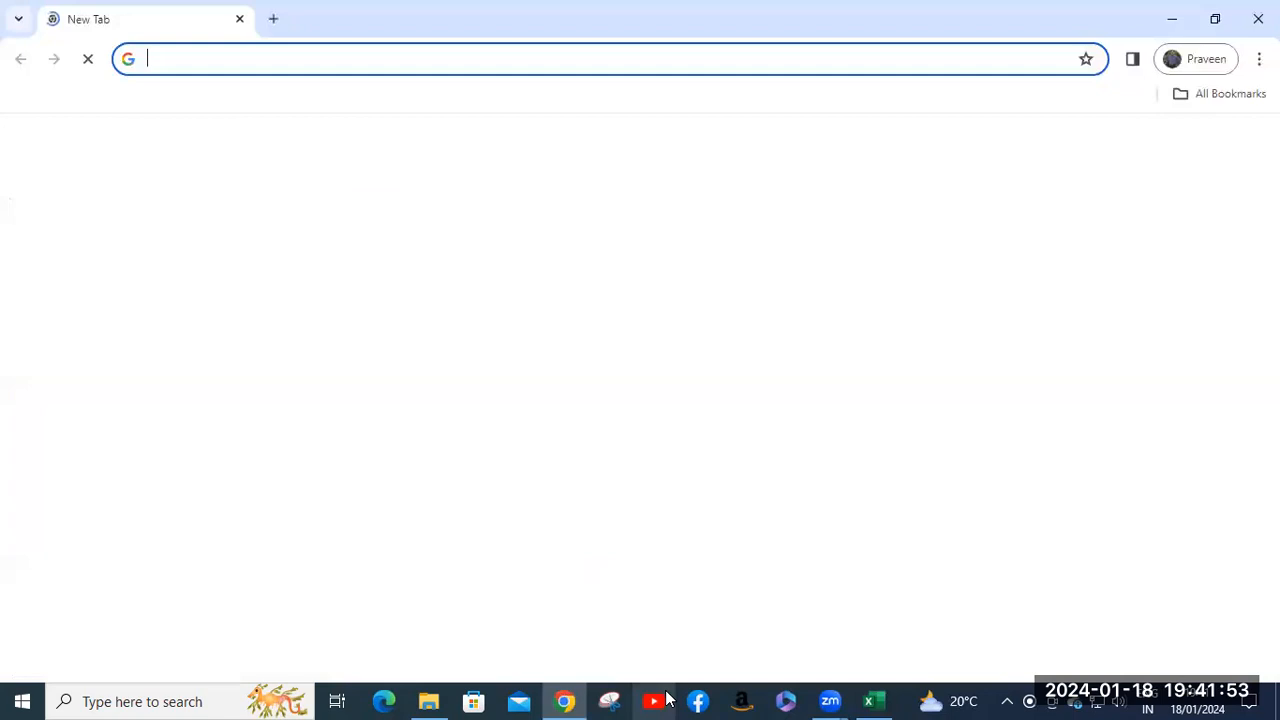
click(655, 701)
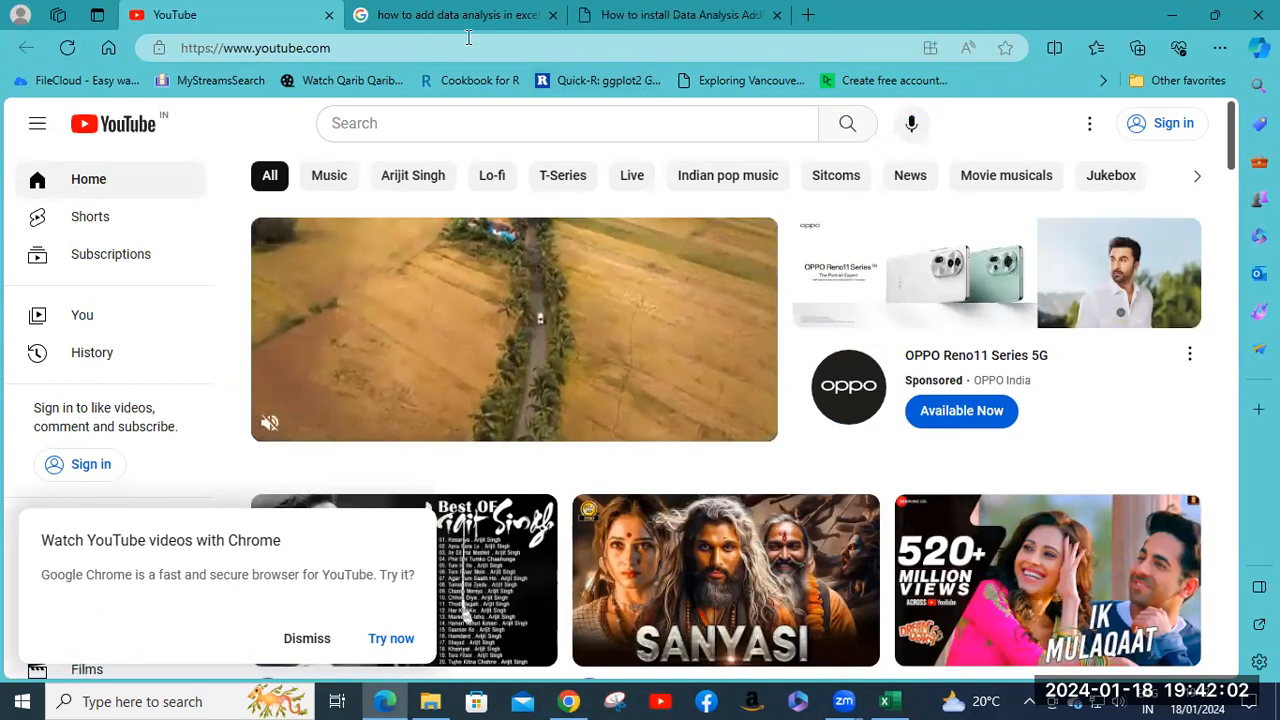
click(328, 15)
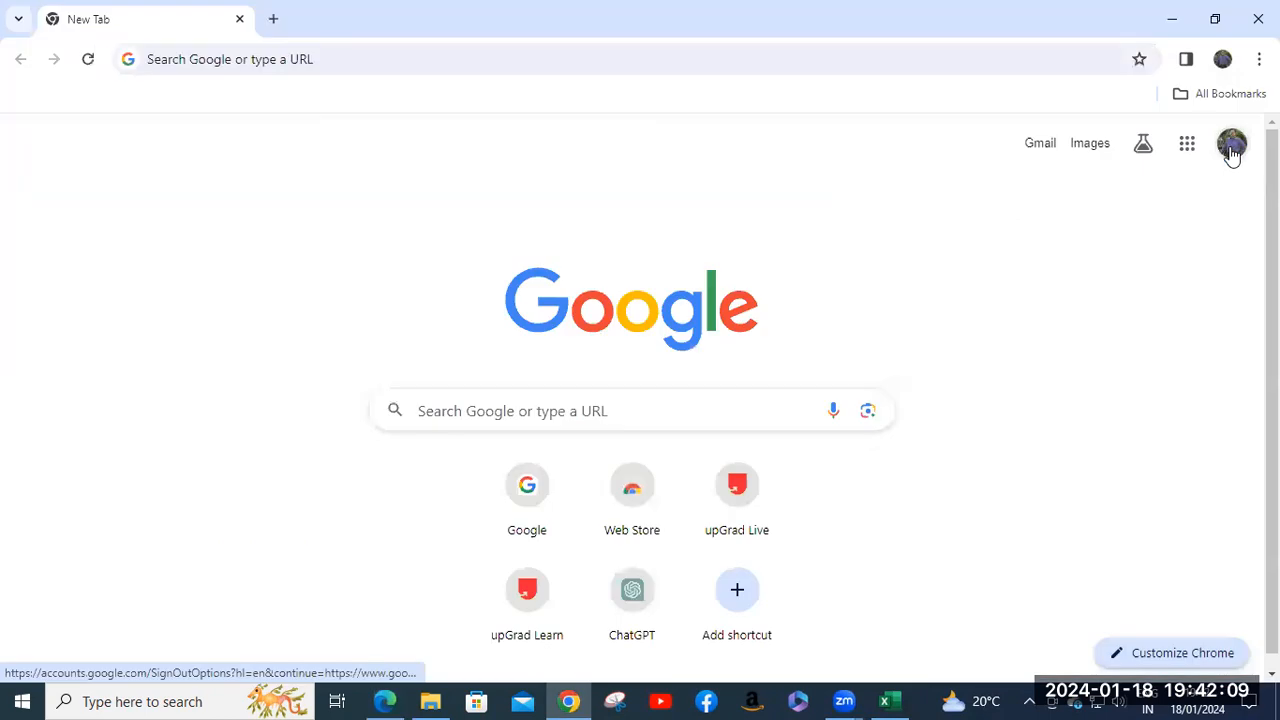
Step: Switch the Google account to Cypher Analytica and open YouTube from the Google apps
click(1231, 146)
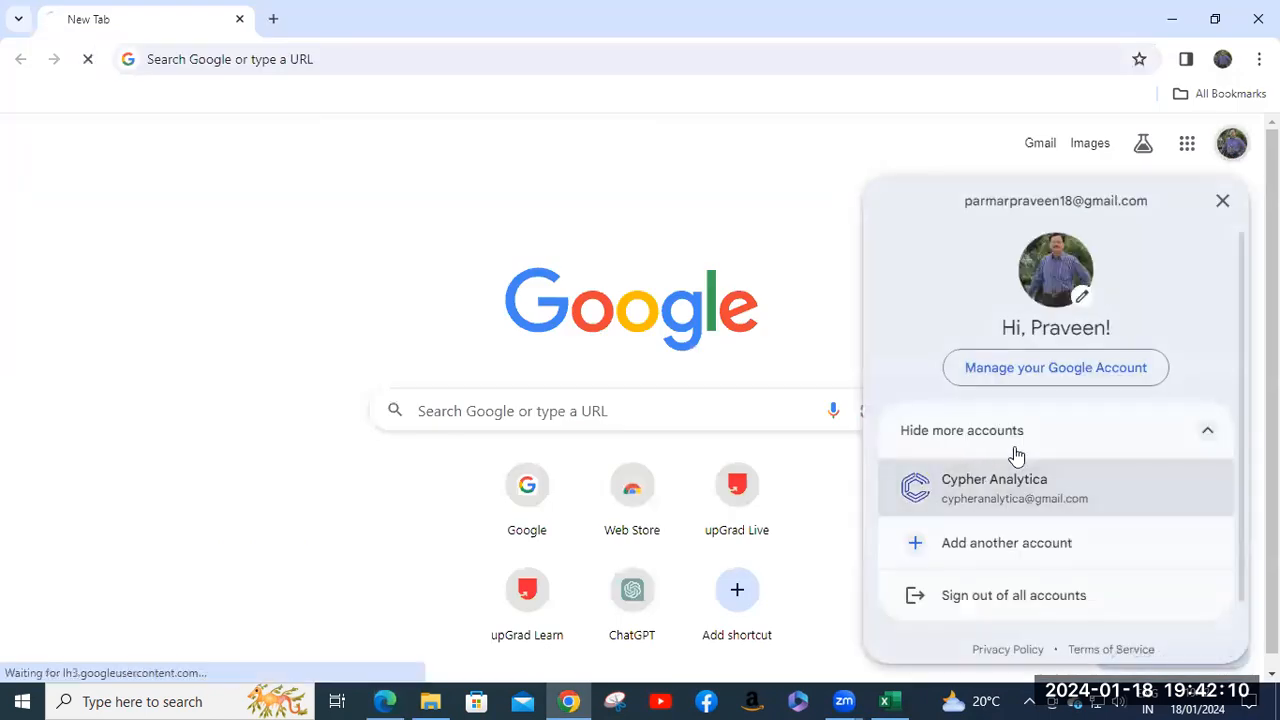
click(1018, 486)
click(1203, 112)
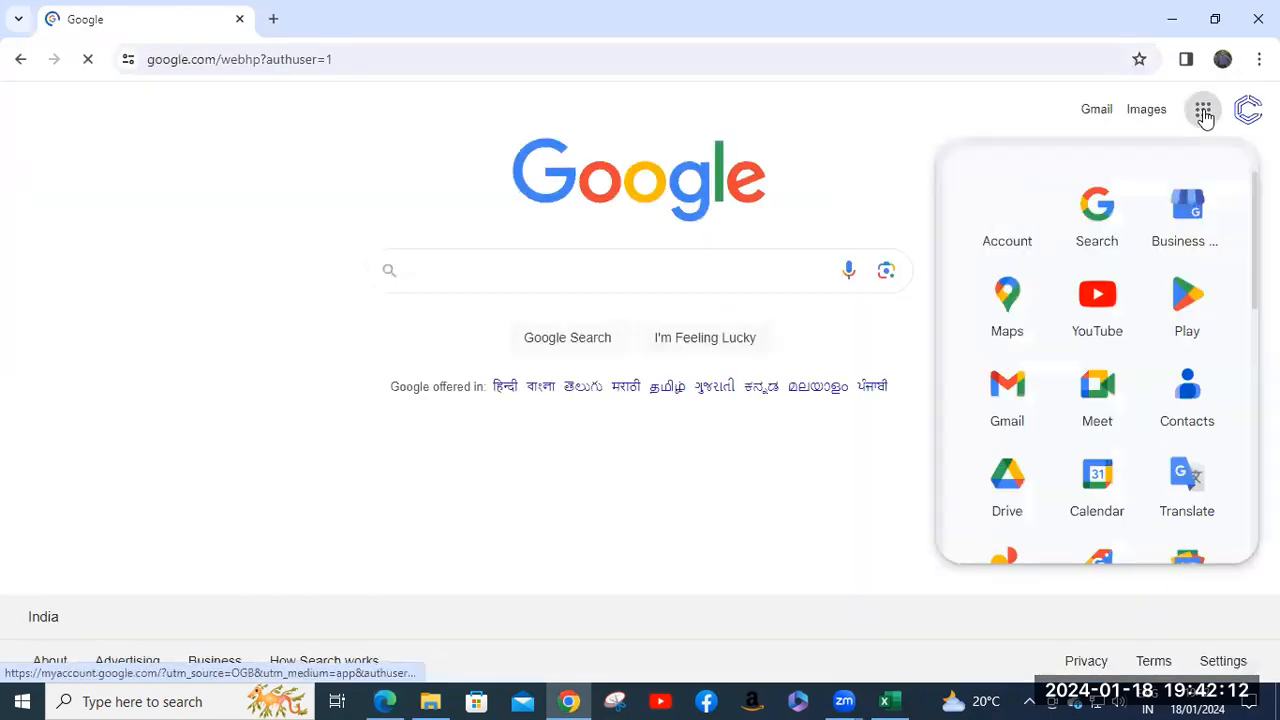
click(1104, 315)
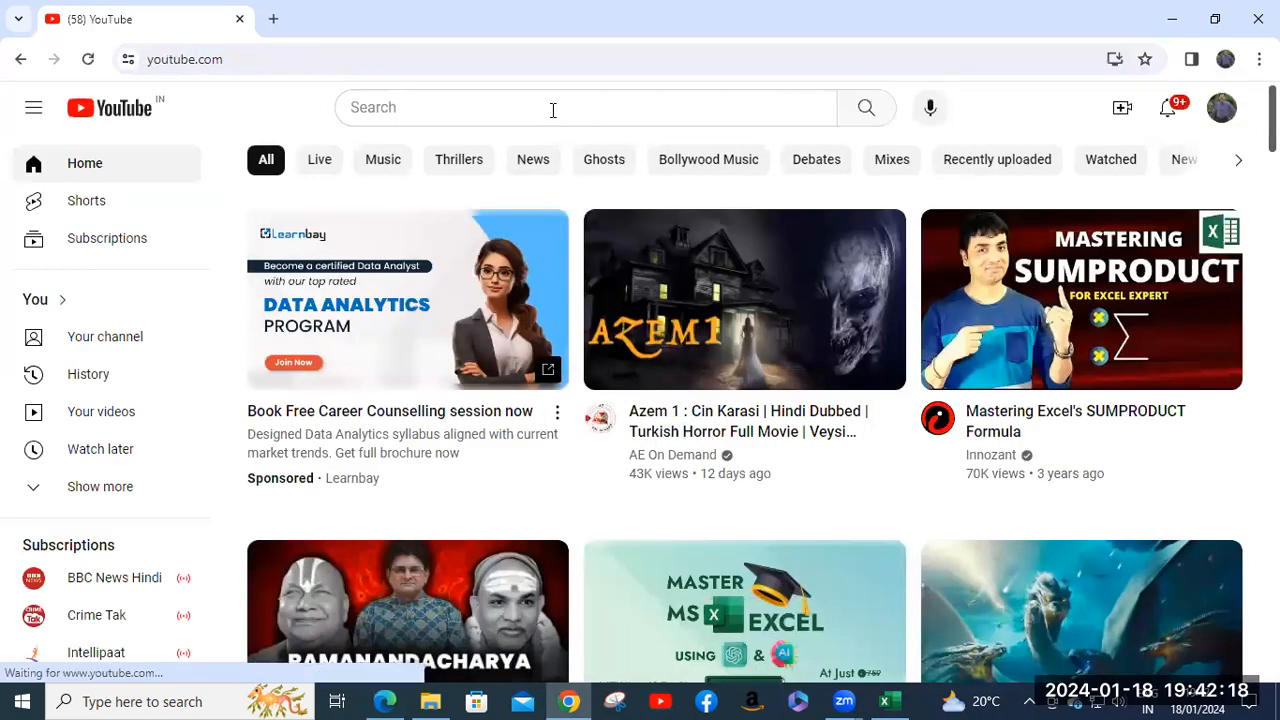
Step: Open the currently signed-in account's own YouTube channel and look over its page for content
click(552, 110)
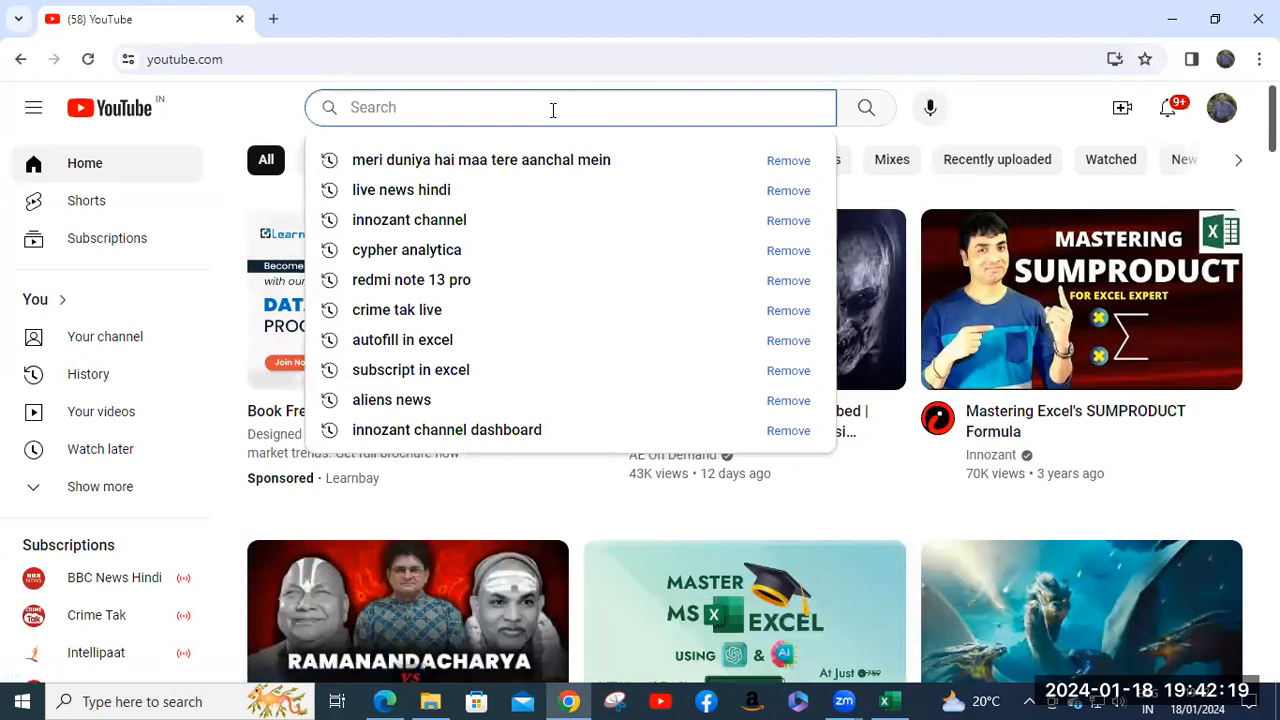
click(90, 340)
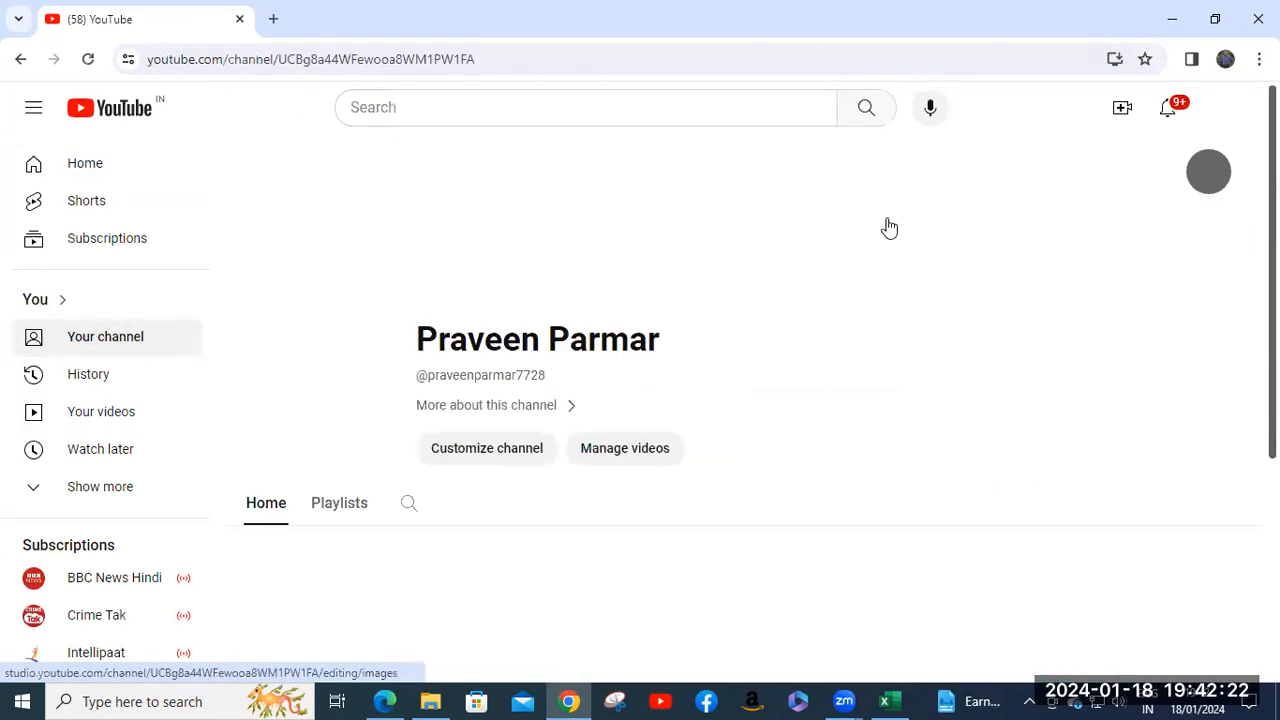
scroll(651, 402, down, 3)
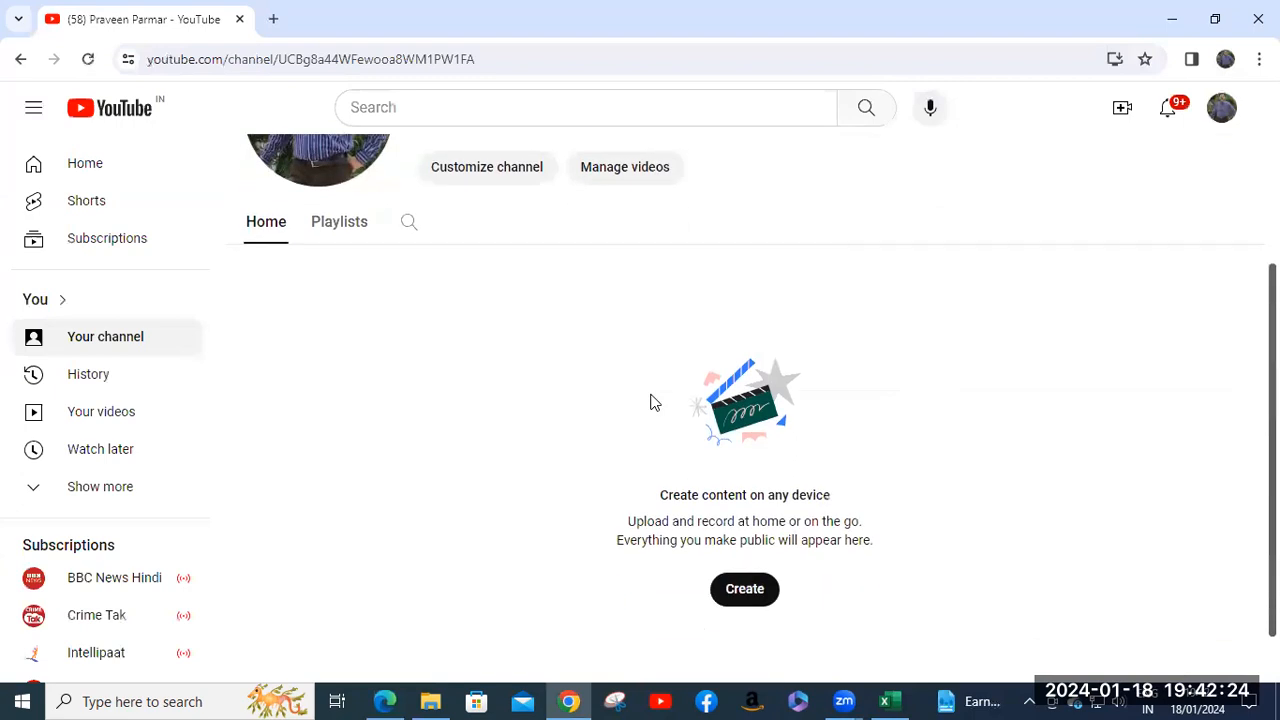
scroll(650, 402, up, 3)
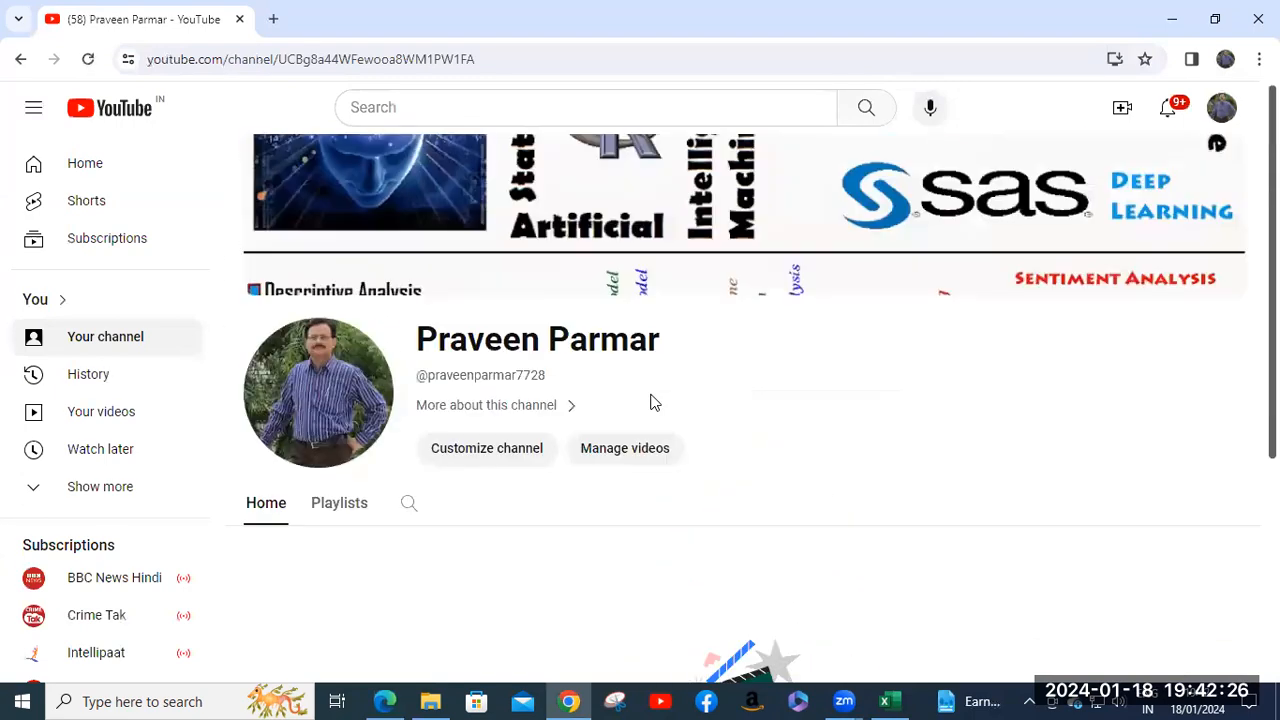
scroll(650, 402, down, 3)
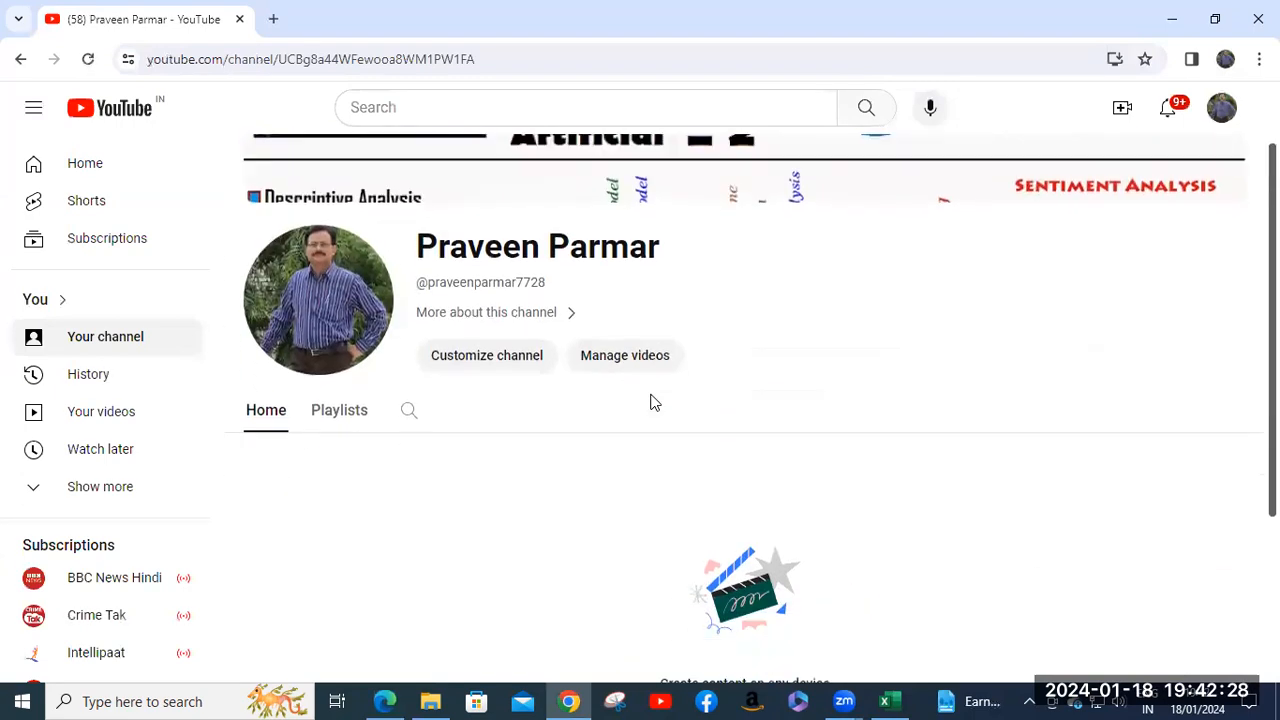
scroll(651, 402, up, 3)
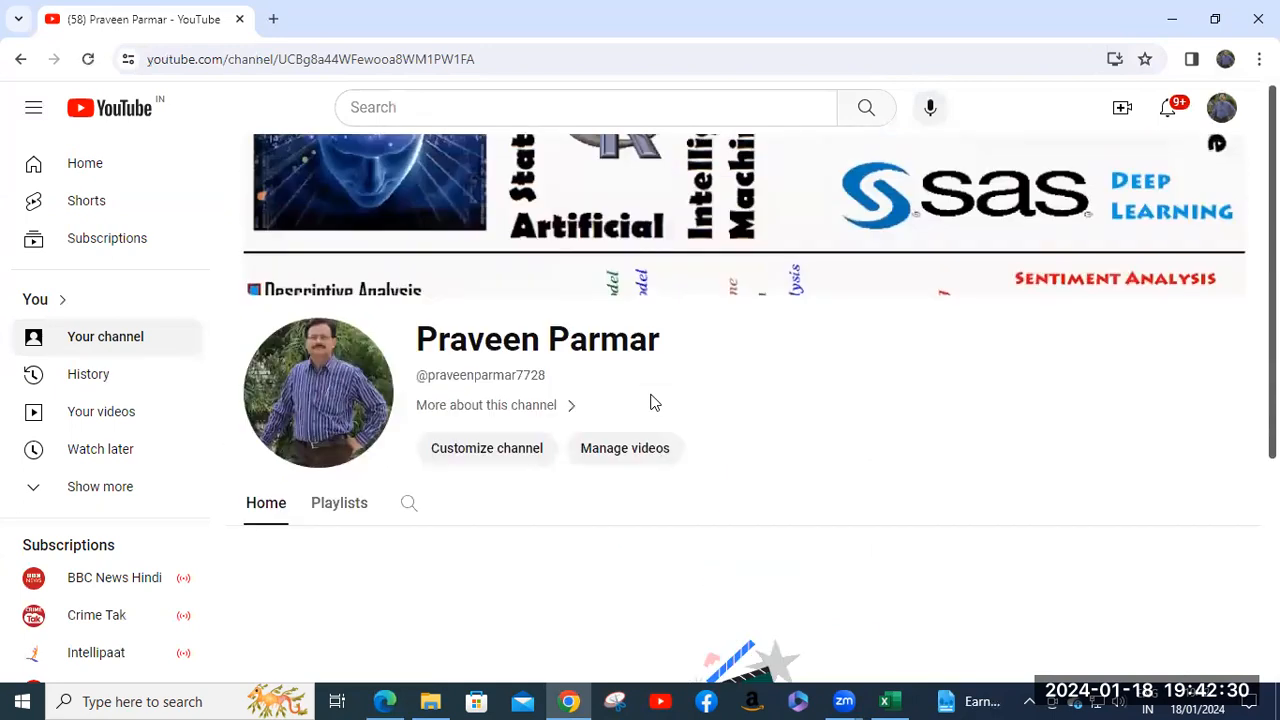
click(1222, 110)
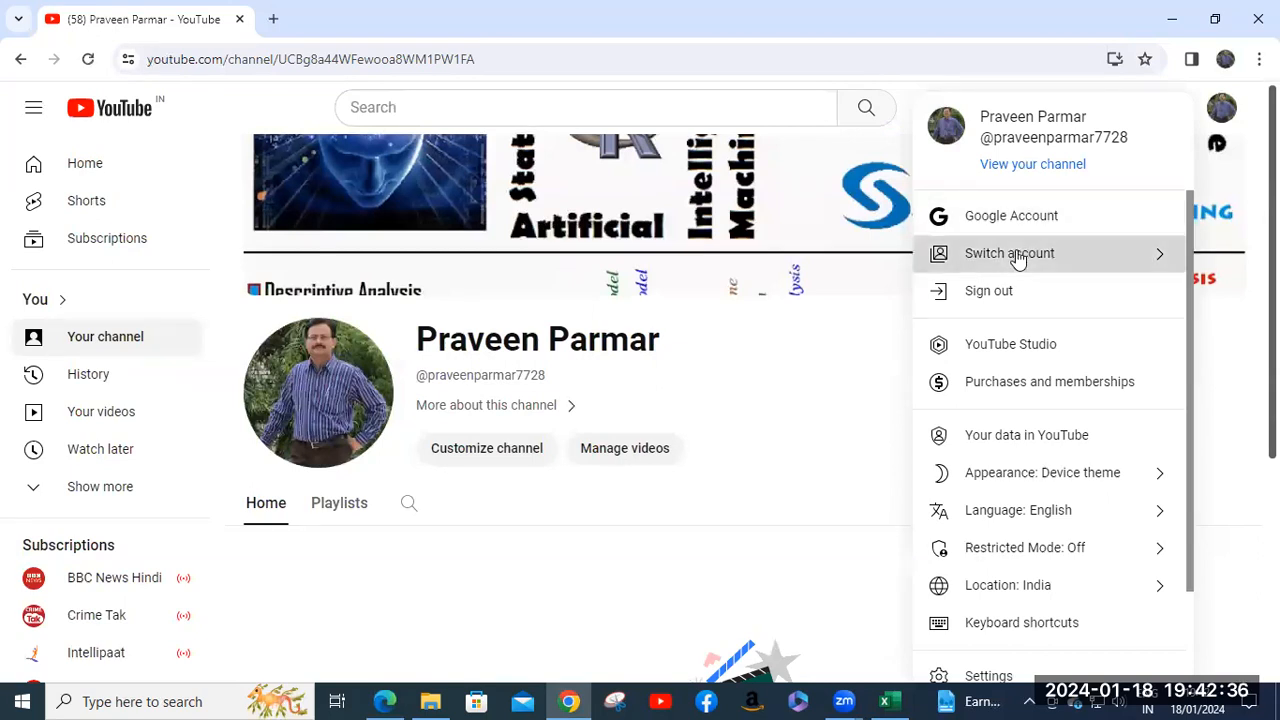
click(1018, 258)
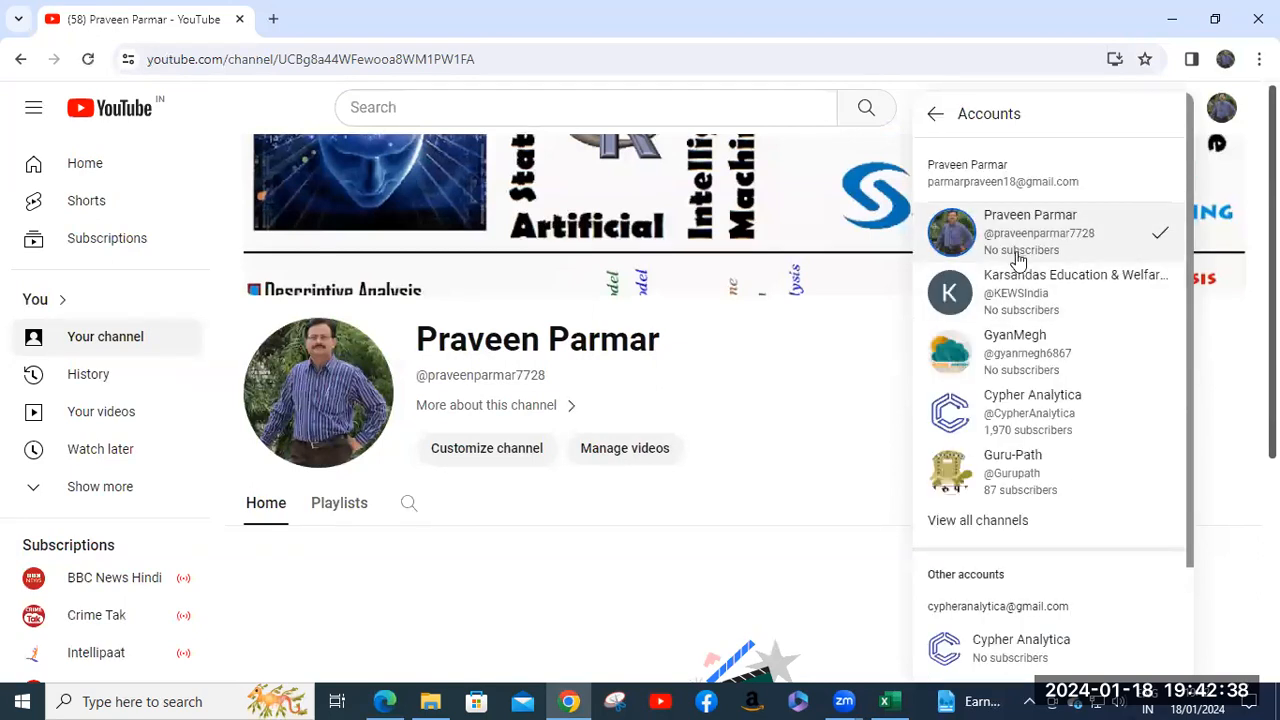
click(1020, 410)
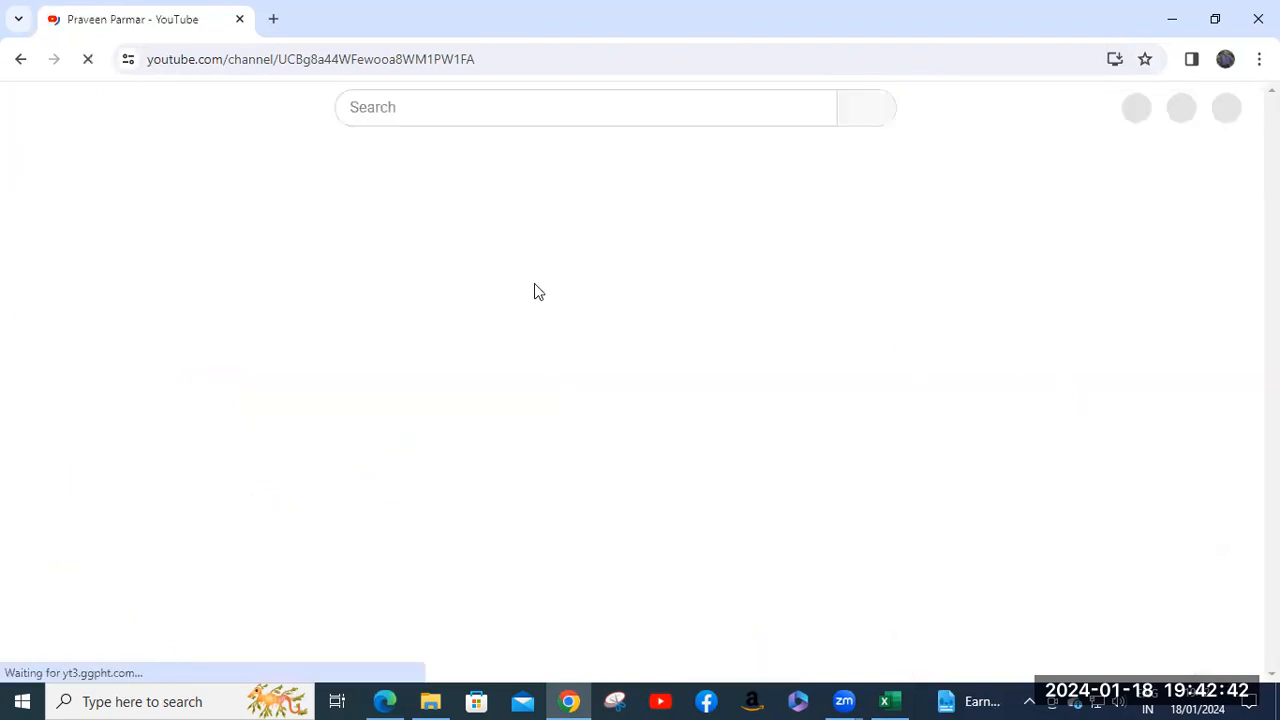
scroll(659, 407, down, 3)
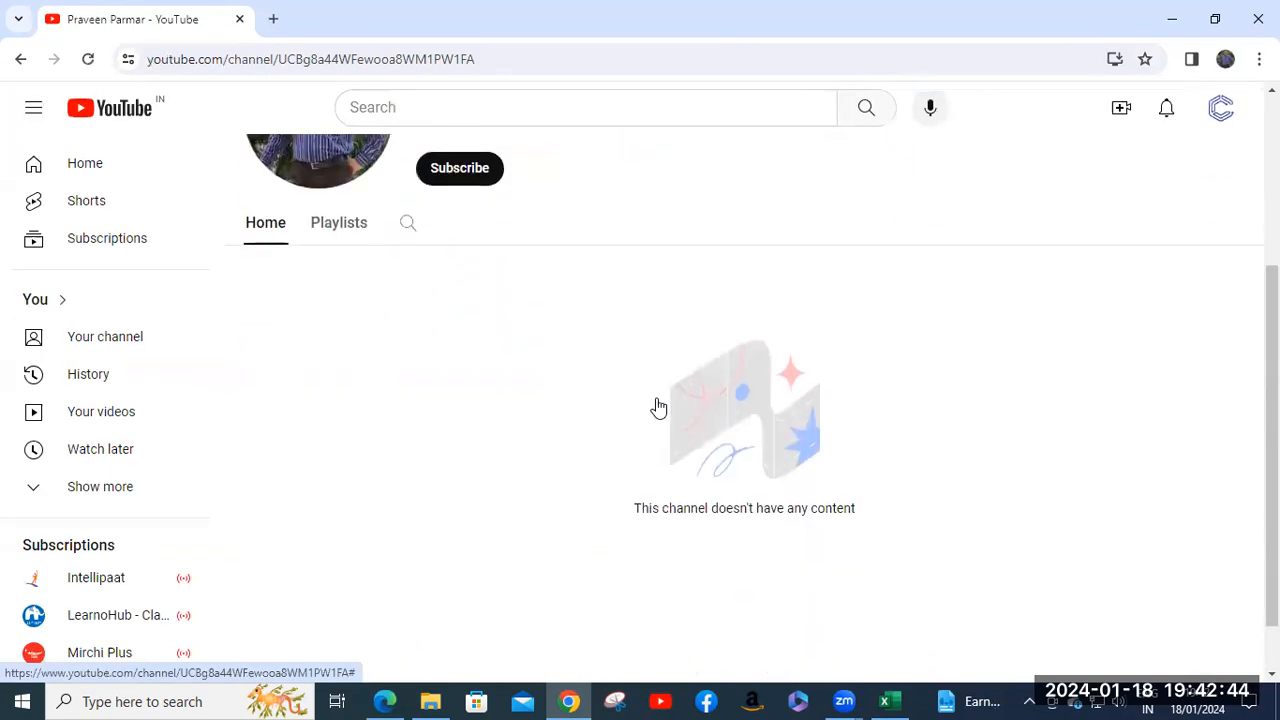
scroll(659, 407, up, 3)
Step: View the Cypher Analytica account's own channel page and browse its playlists
click(1220, 110)
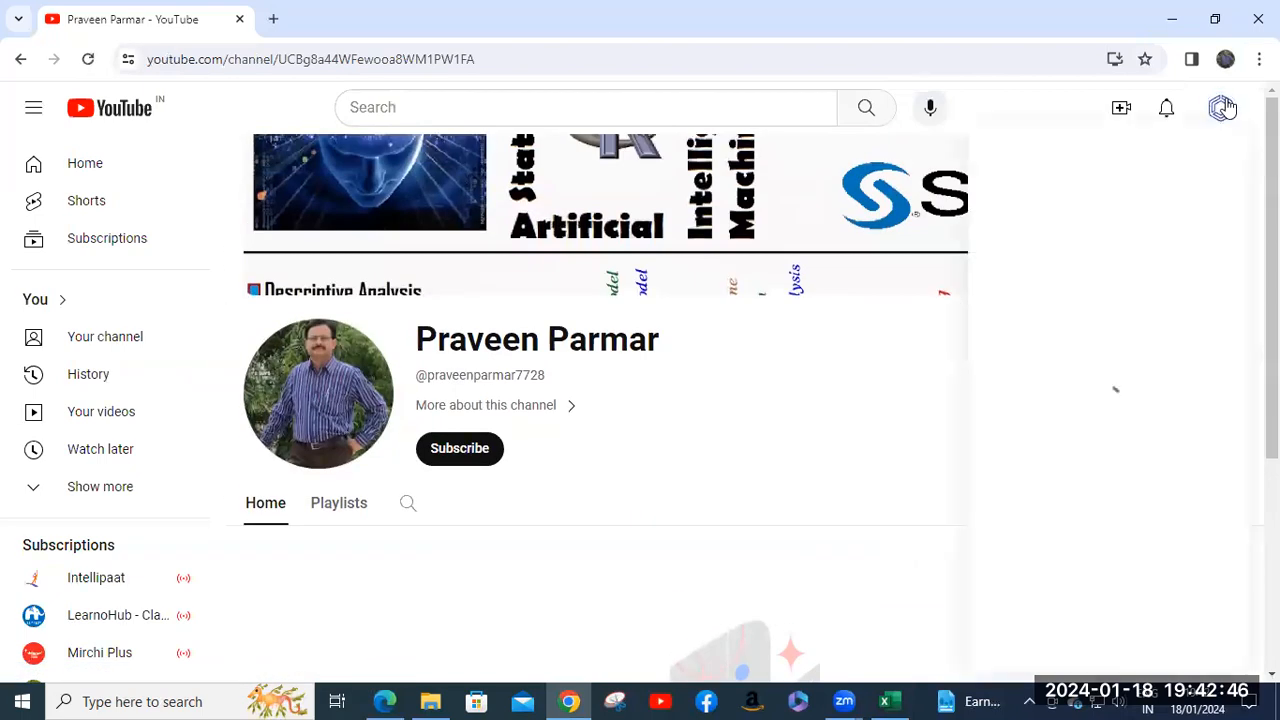
click(1055, 168)
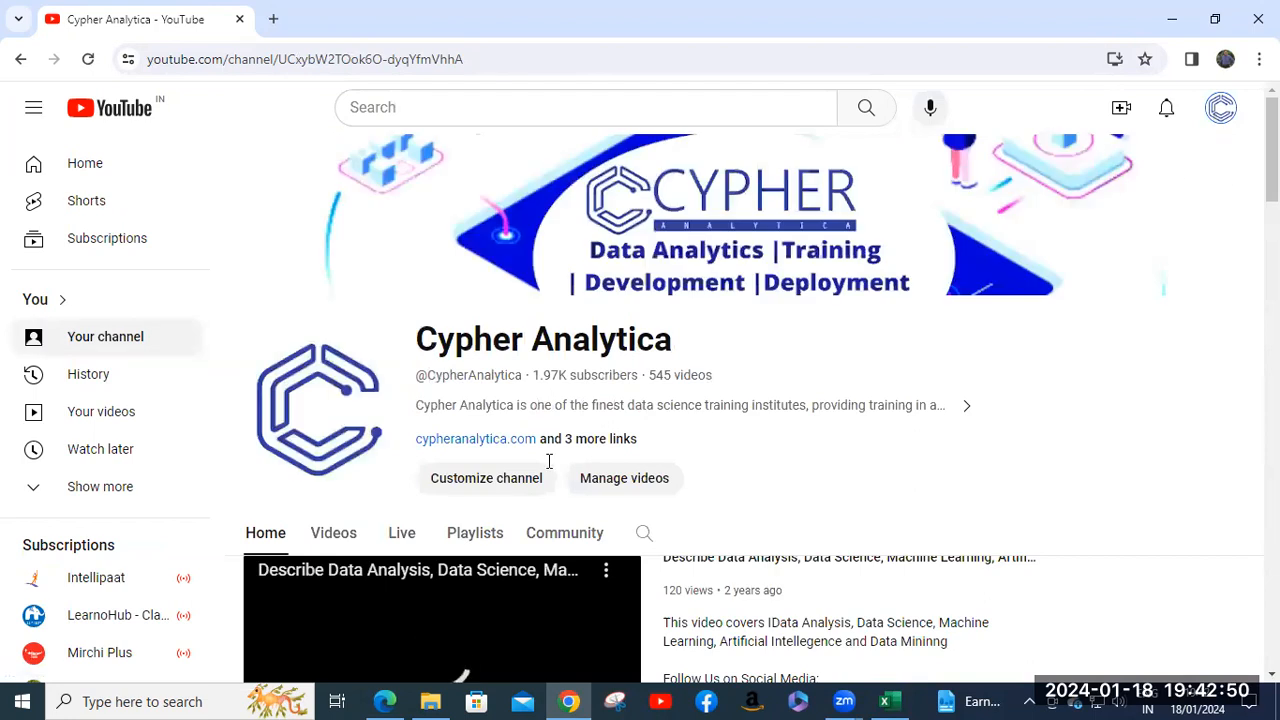
scroll(490, 453, down, 1)
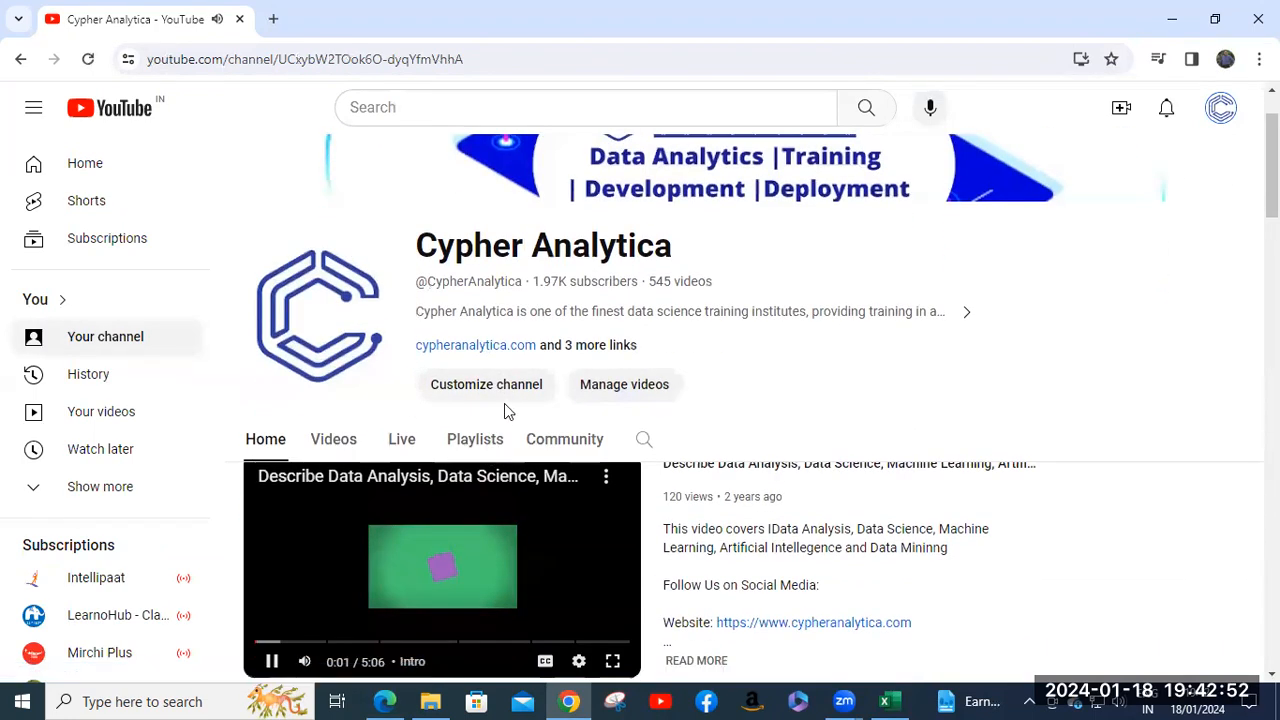
click(472, 437)
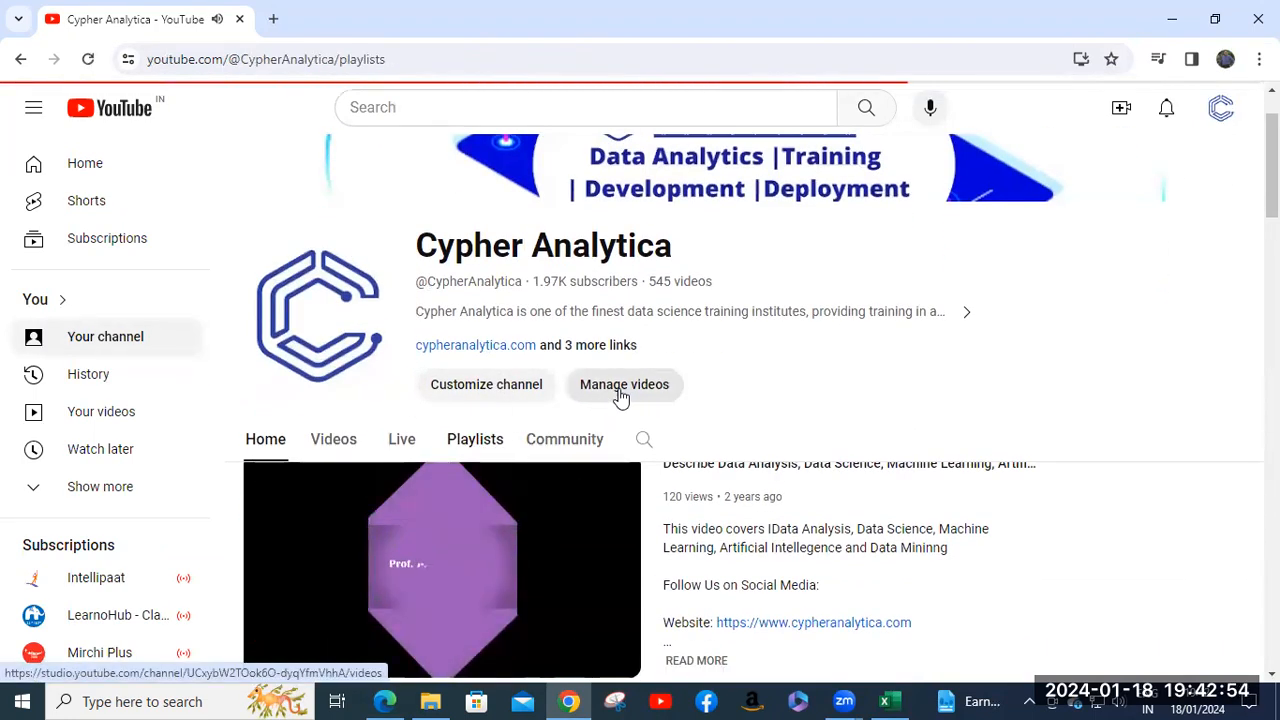
scroll(565, 395, down, 3)
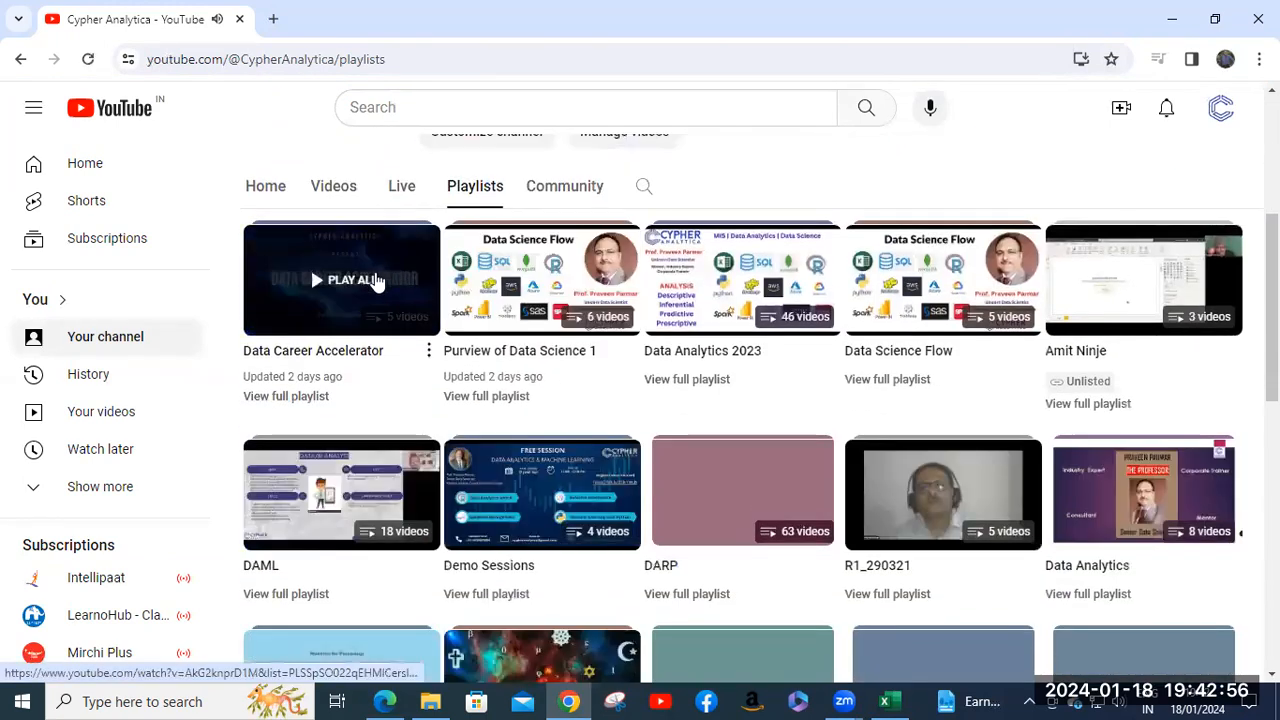
Step: Open the Data Career Accelerator playlist and look over its lecture videos
click(345, 283)
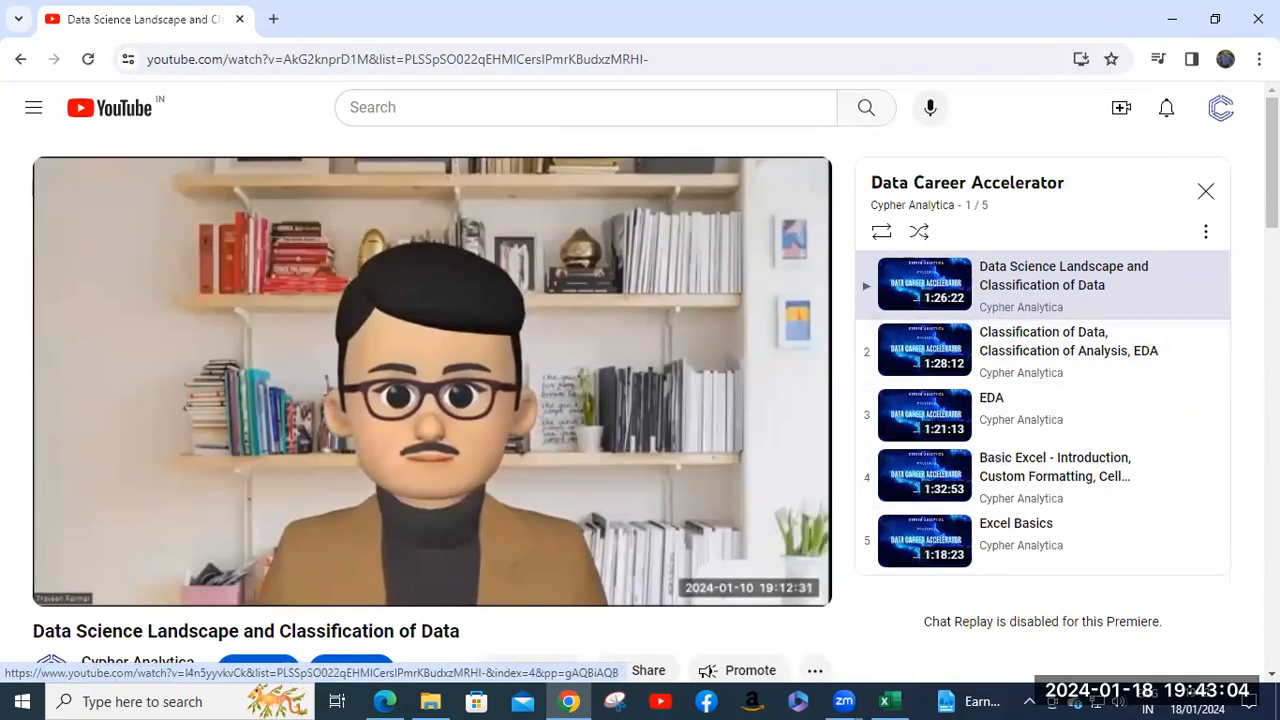
scroll(1043, 380, down, 1)
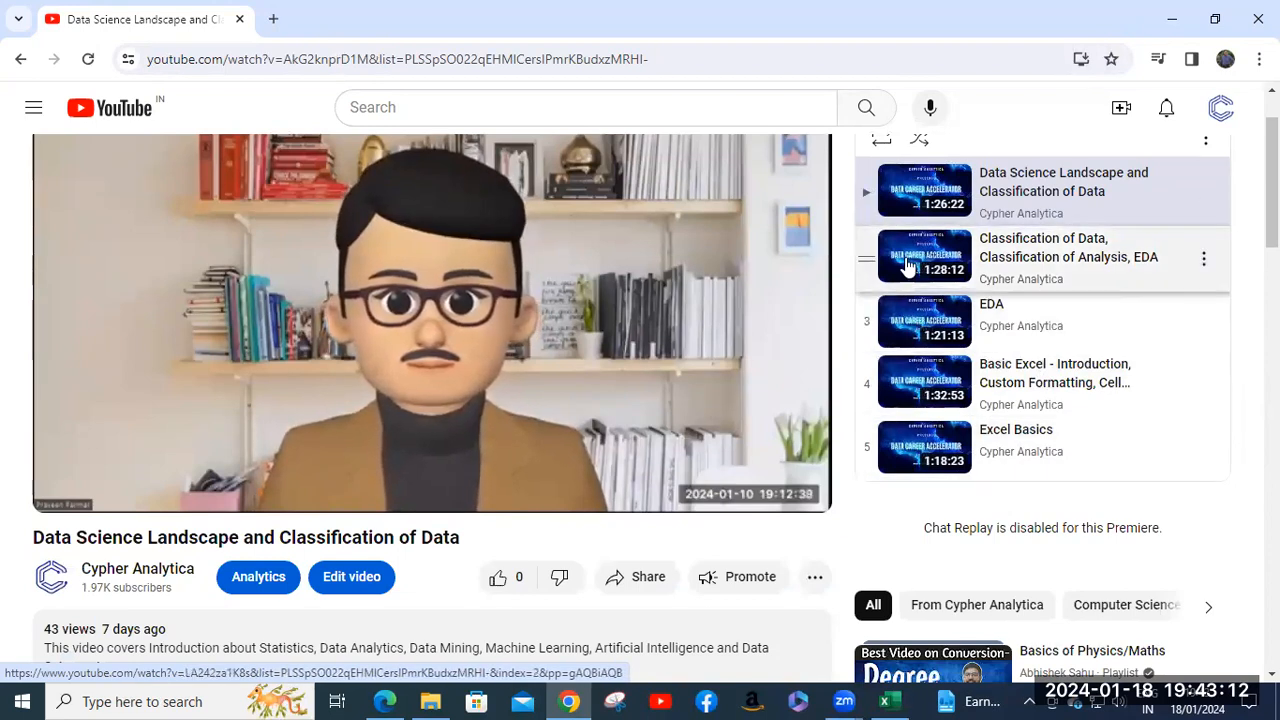
scroll(949, 391, down, 2)
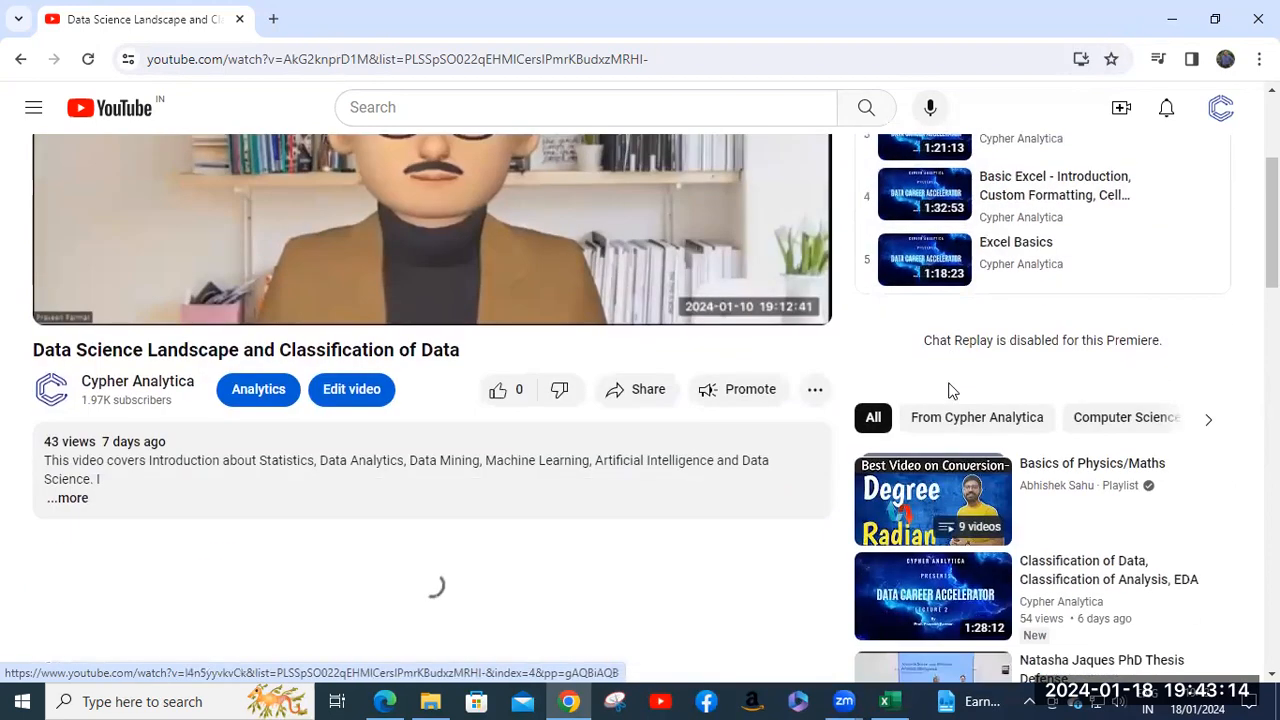
scroll(945, 330, up, 2)
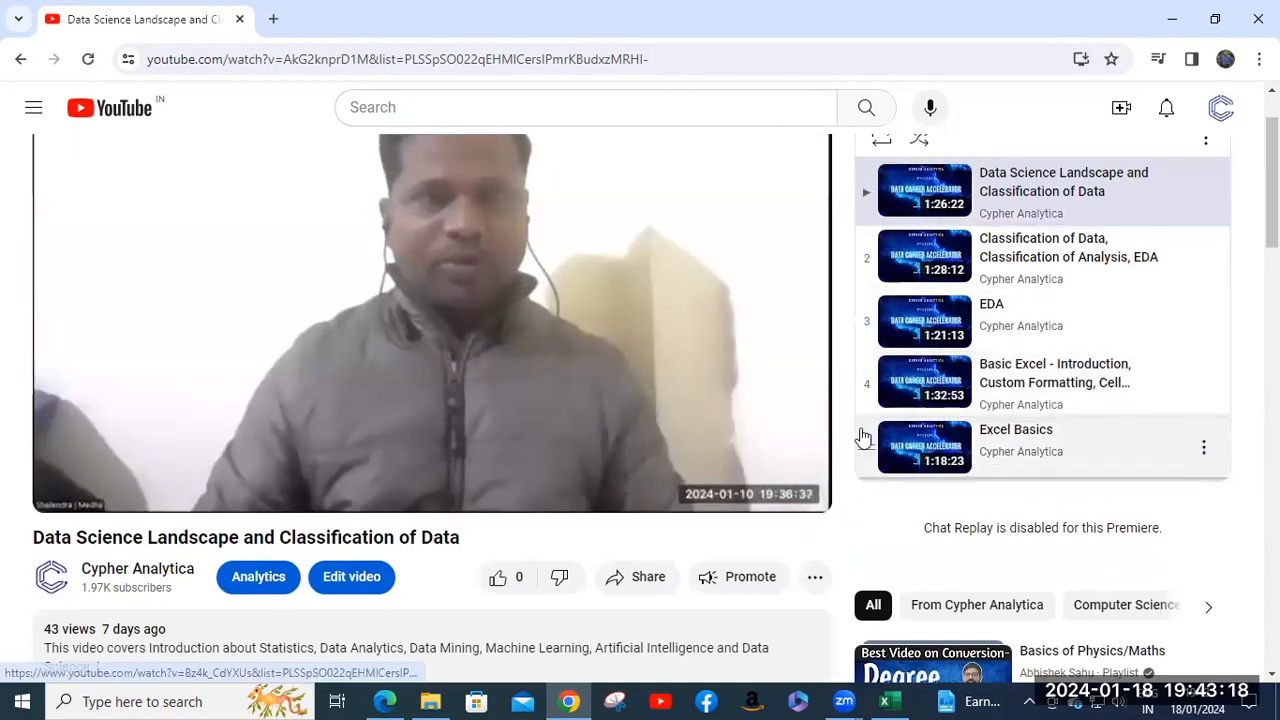
Step: Pause the playing Data Science Landscape and Classification of Data video and close the YouTube browser window
click(111, 489)
scroll(1051, 289, down, 1)
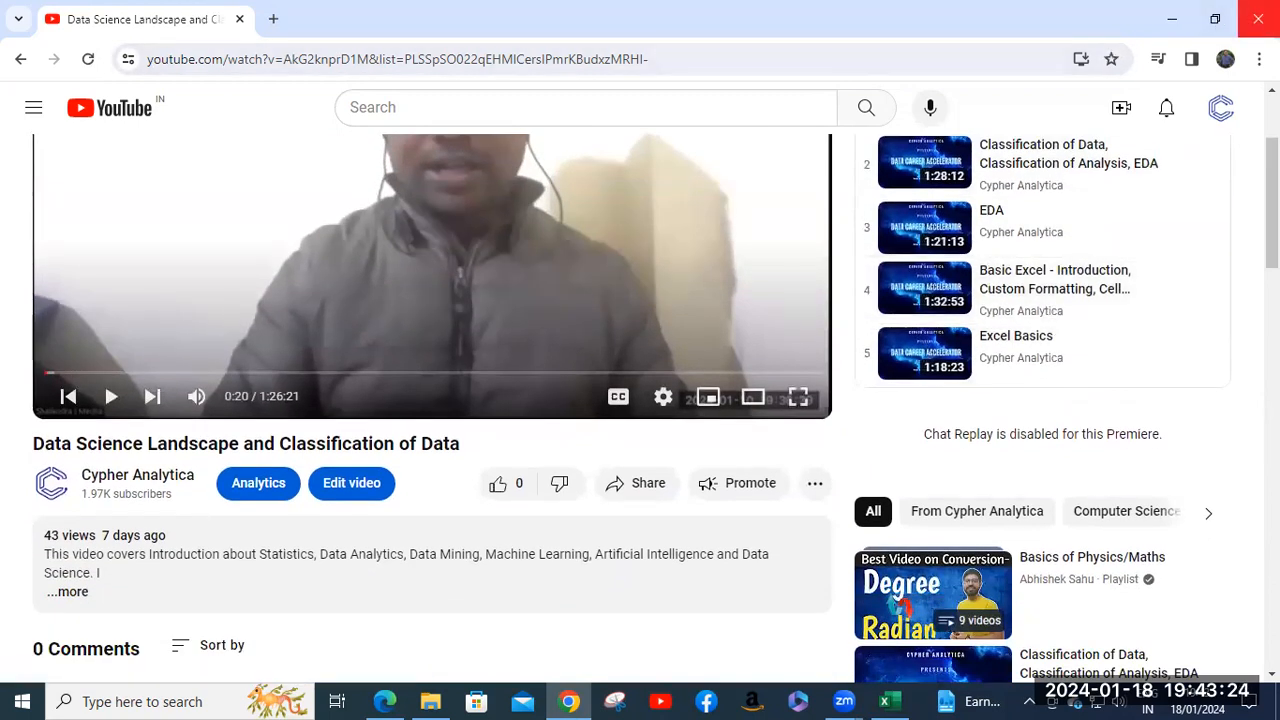
click(1258, 18)
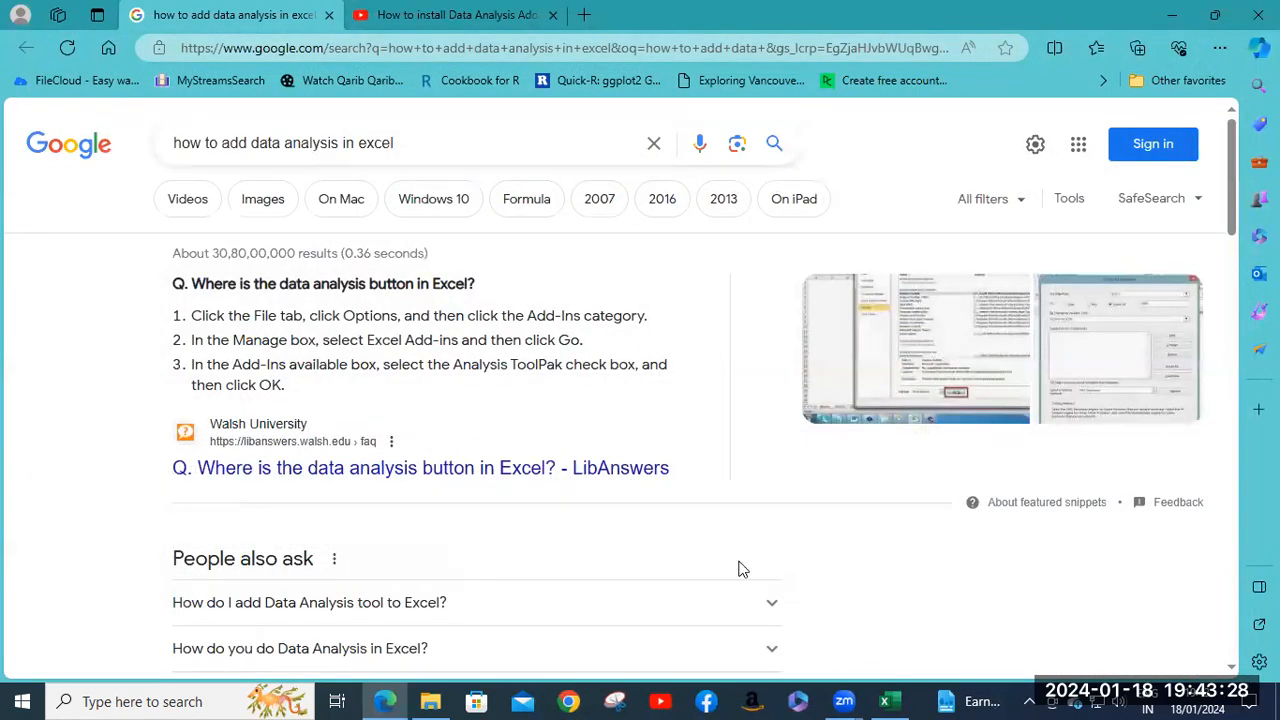
Step: Switch to the Excel workbook and review the J2 product drop-down, the K2 lookup formula and the formula text in I9
click(900, 701)
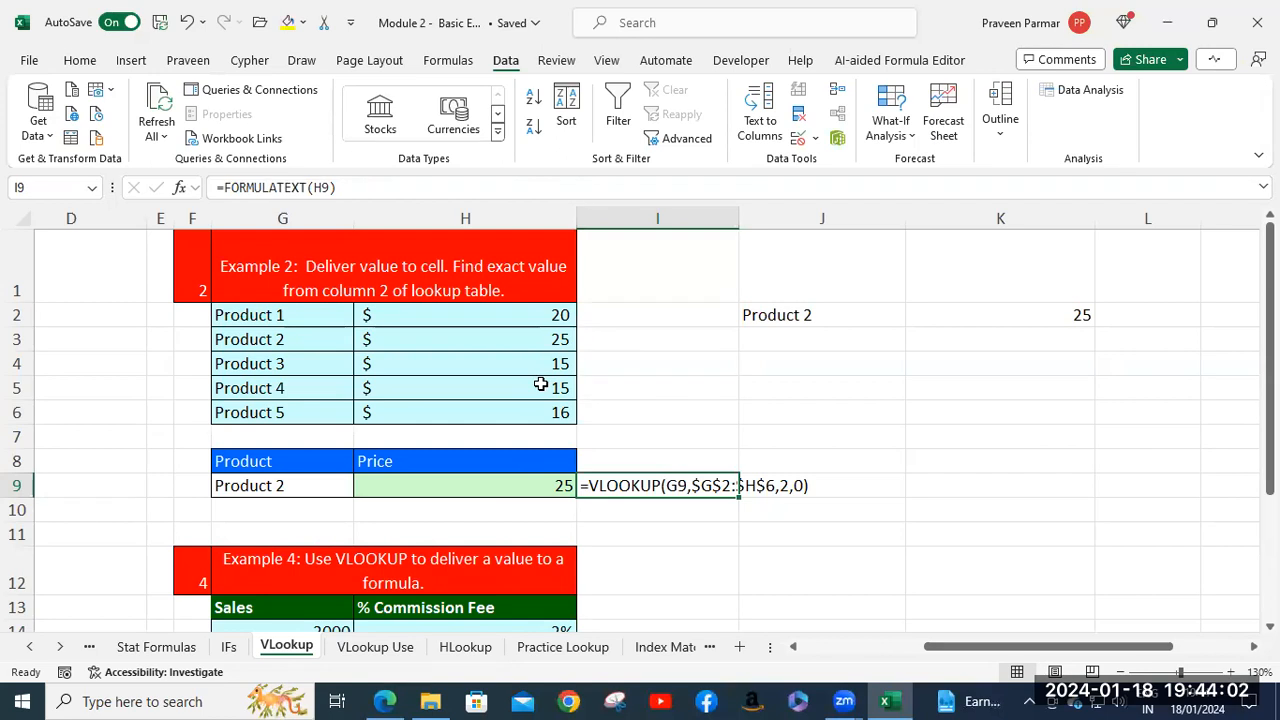
click(850, 317)
click(914, 318)
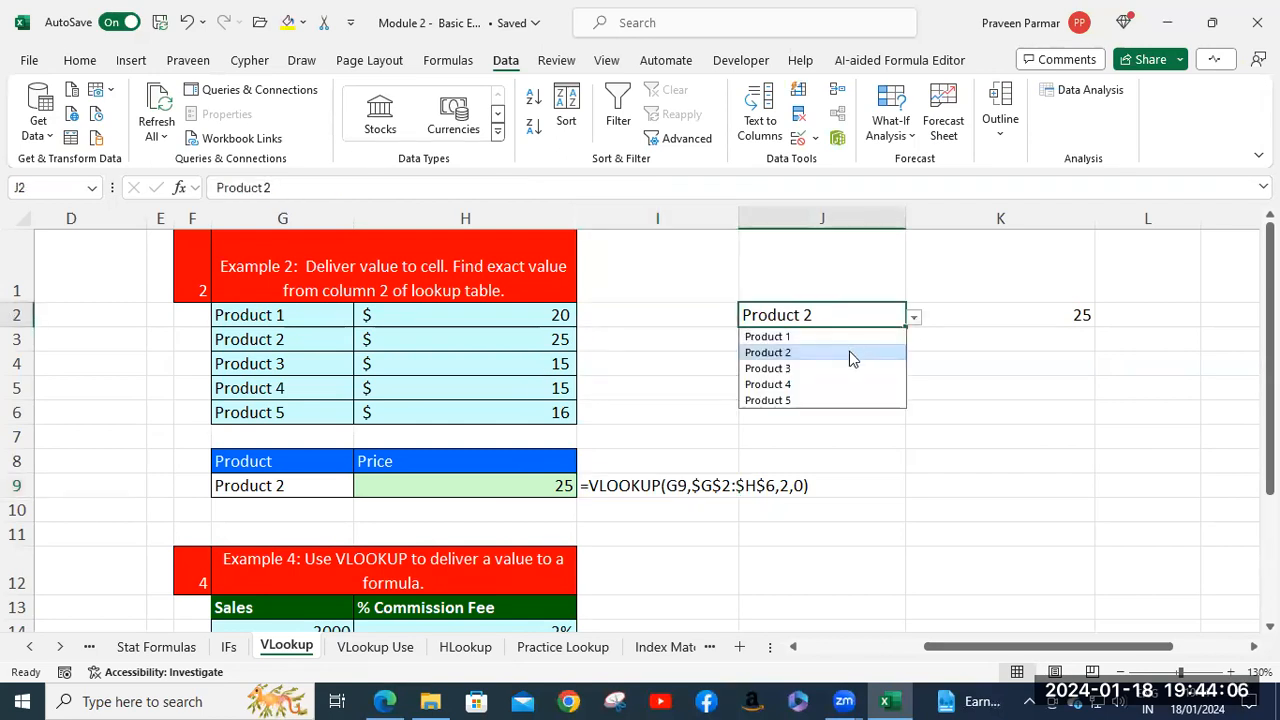
click(1024, 321)
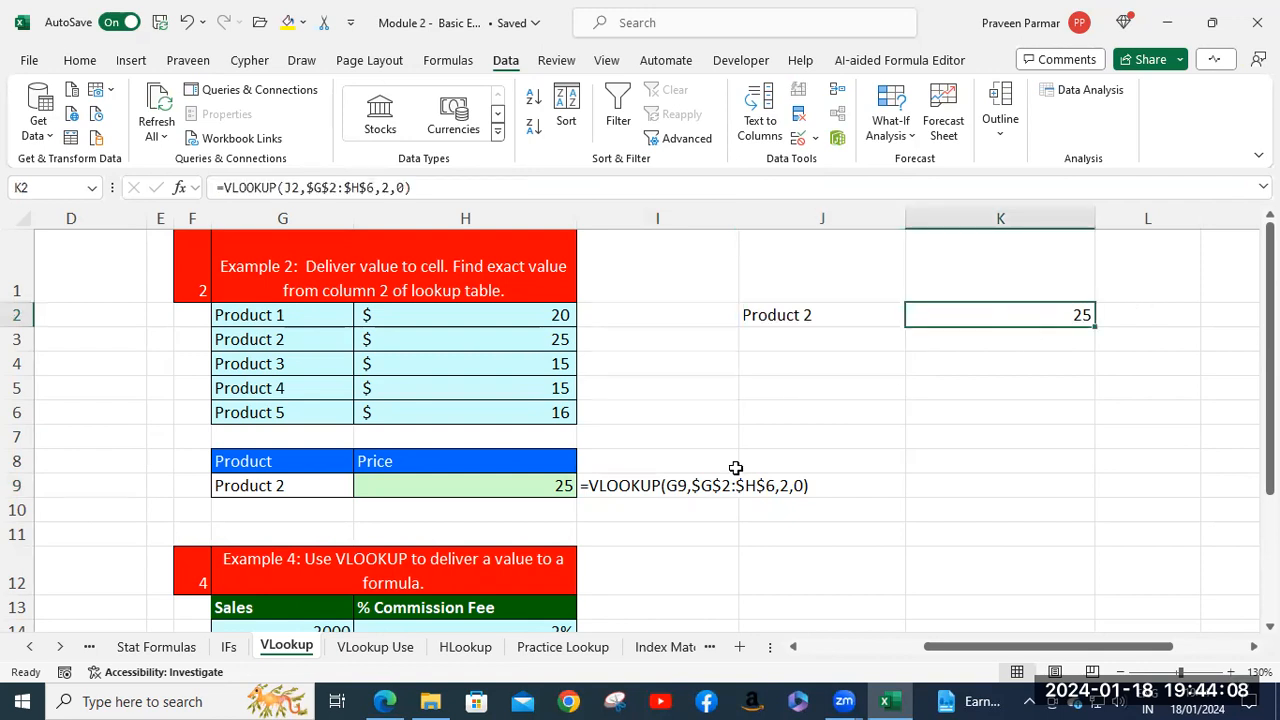
click(645, 486)
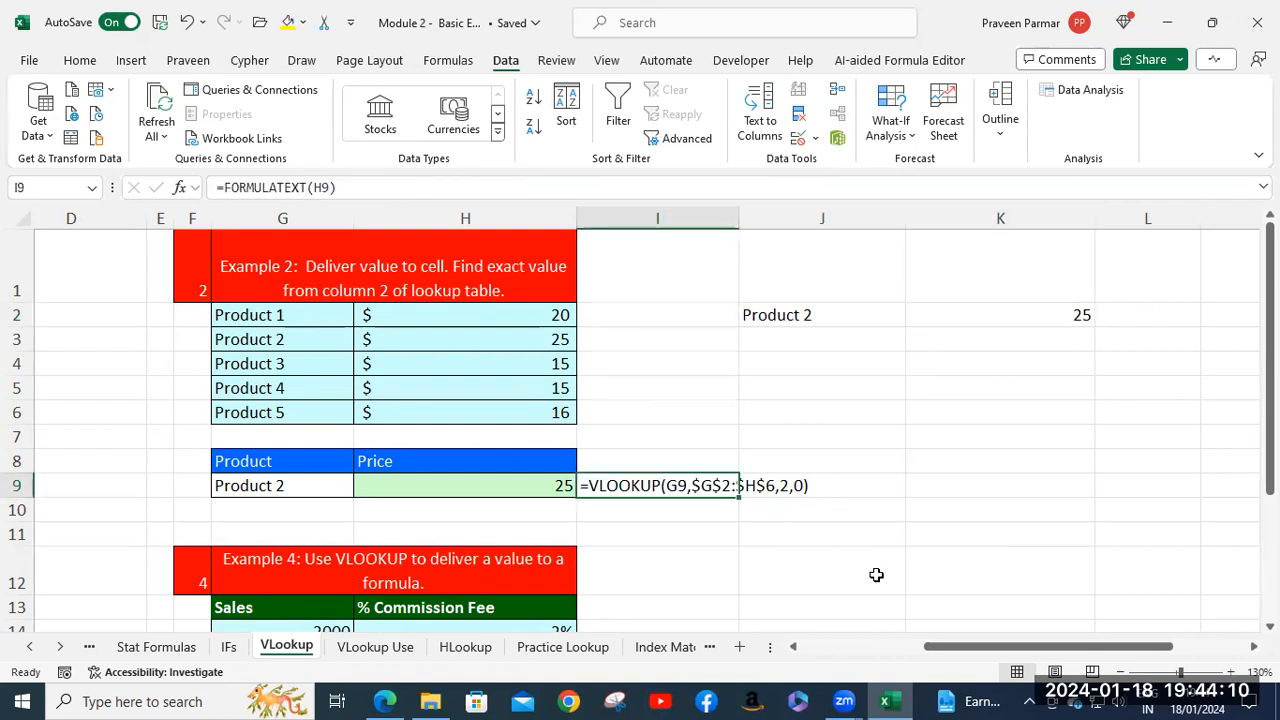
Step: Look through the Stat Formulas, VLookup, VLookup Use, HLookup and Practice Lookup sheets
scroll(928, 590, left, 3)
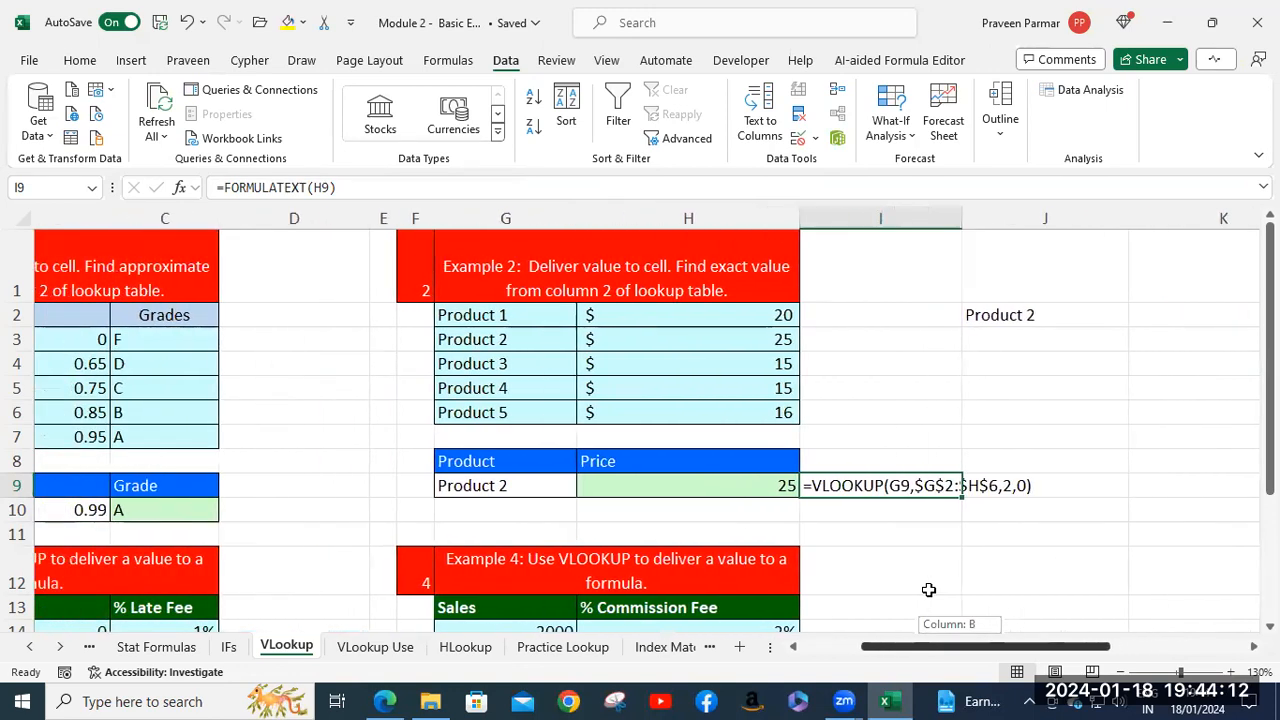
click(182, 650)
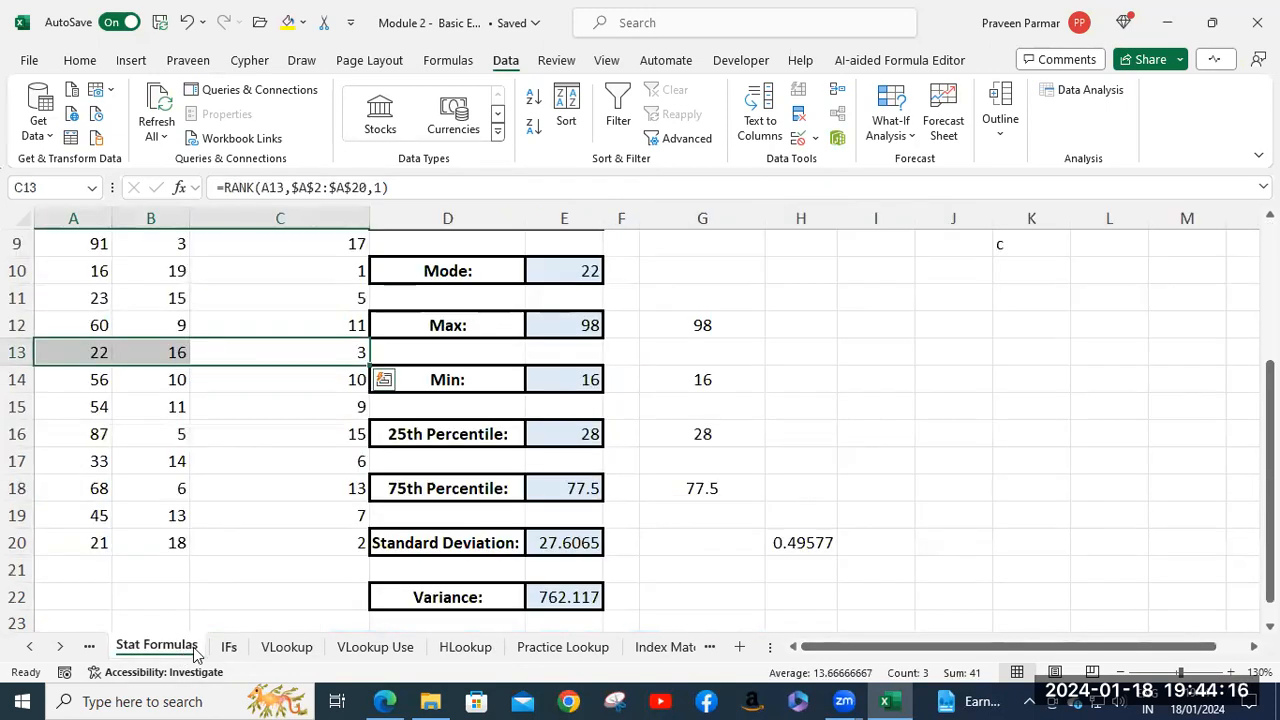
click(287, 648)
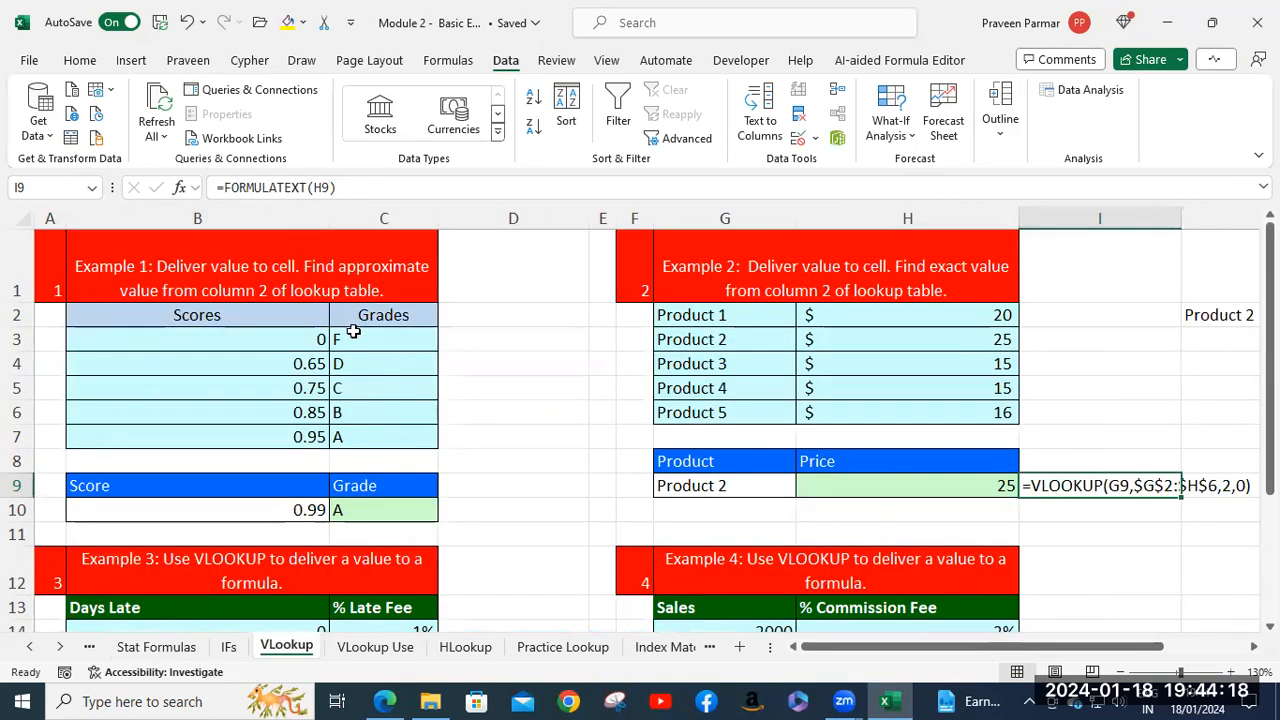
click(374, 647)
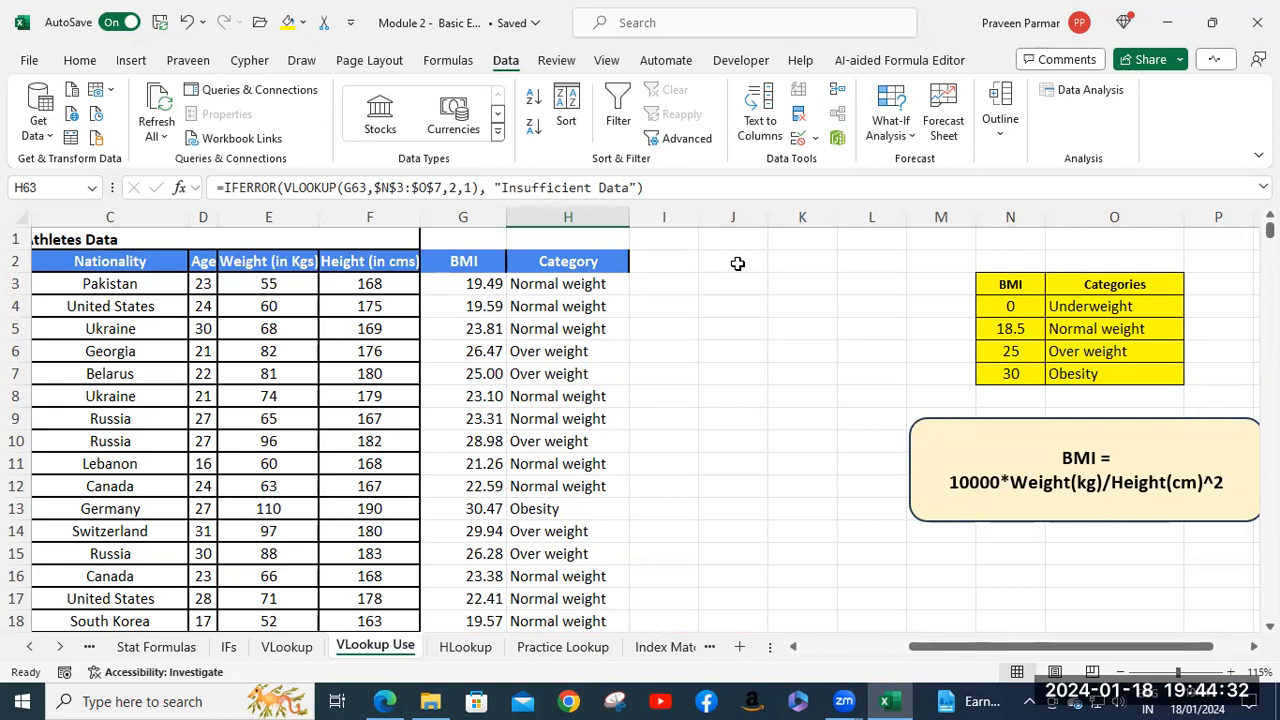
key(ctrl+Page_Down)
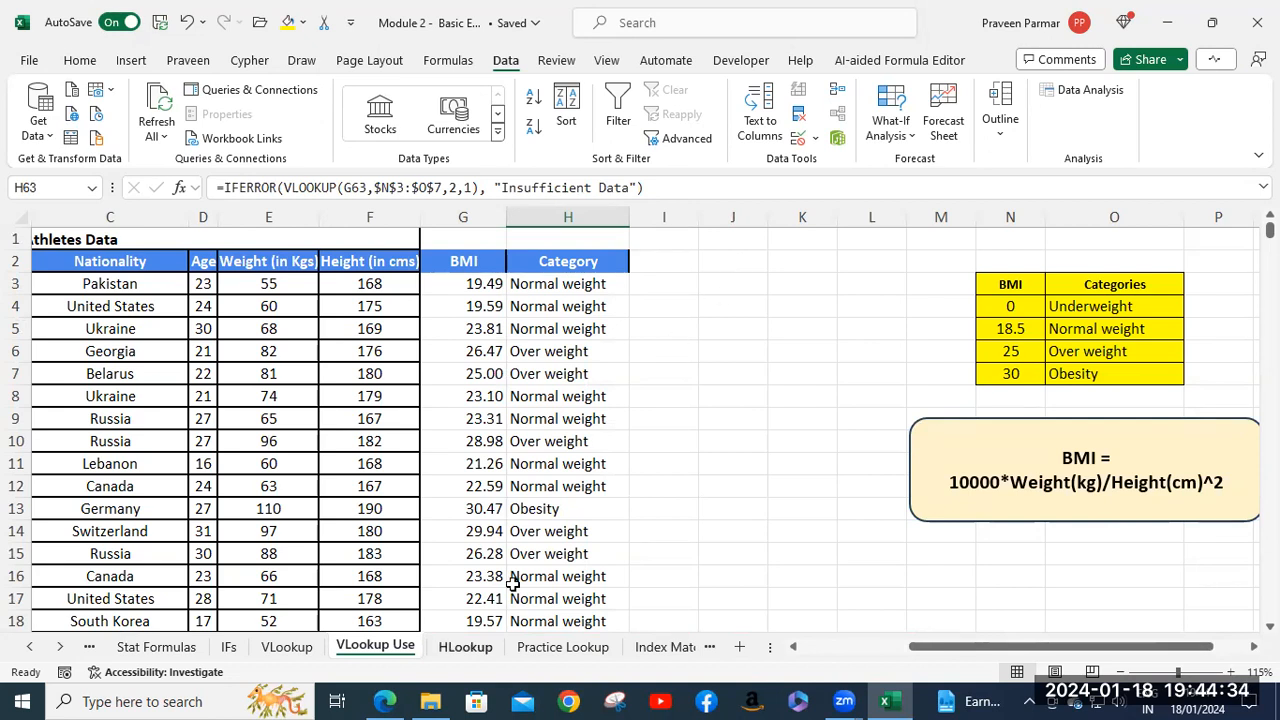
key(ctrl+Page_Down)
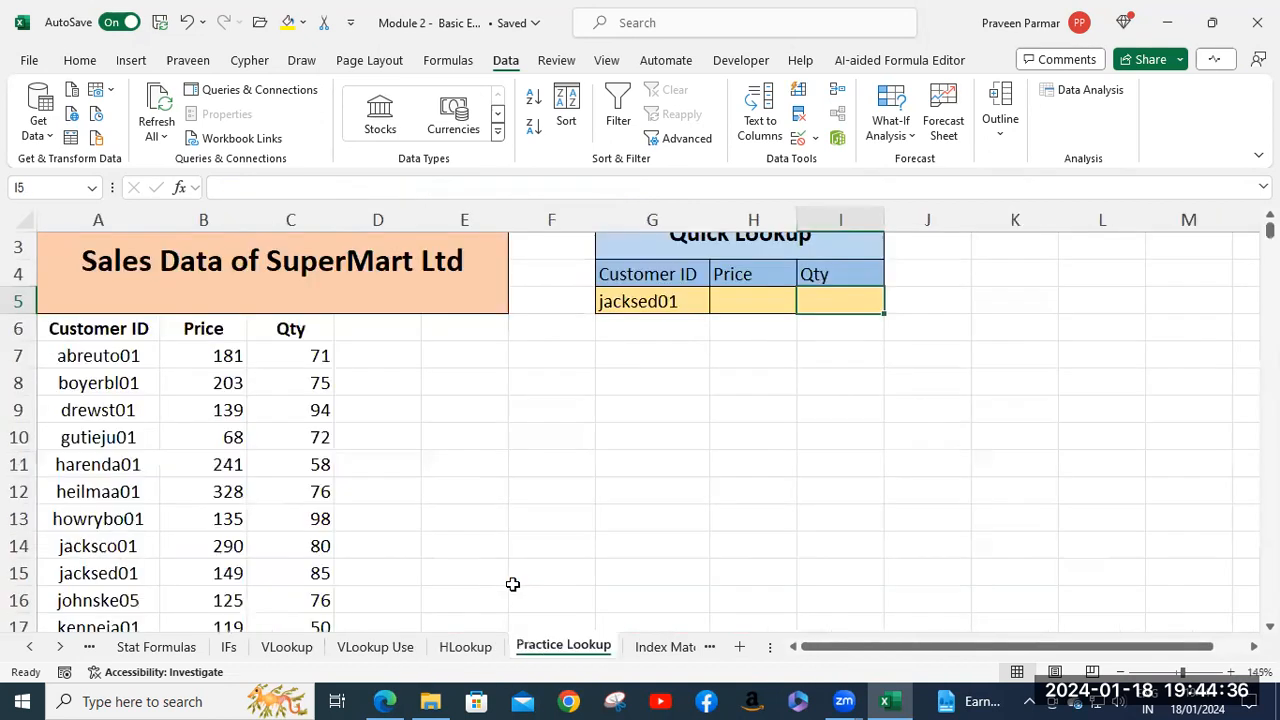
Step: Return to the workbook's first sheet, Understanding References, and move on to the Logical Operators sheet
click(128, 655)
click(29, 647)
click(29, 647)
click(29, 647)
click(170, 648)
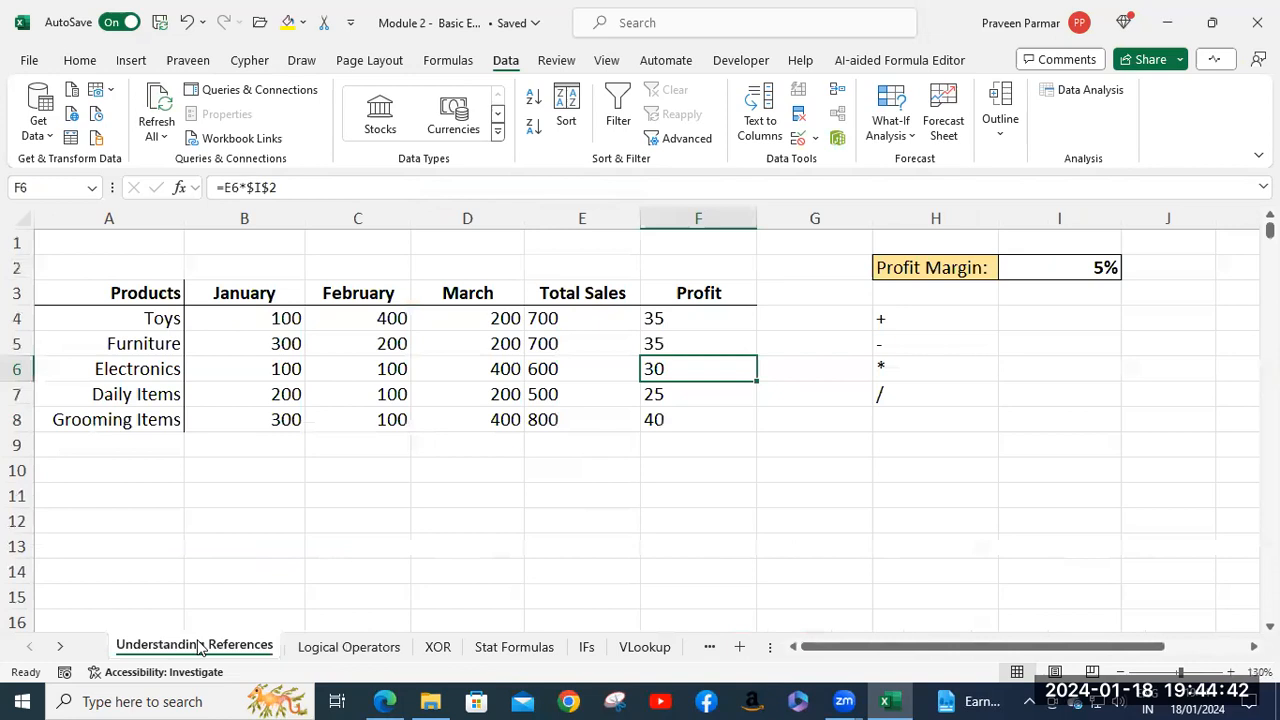
key(ctrl+Page_Down)
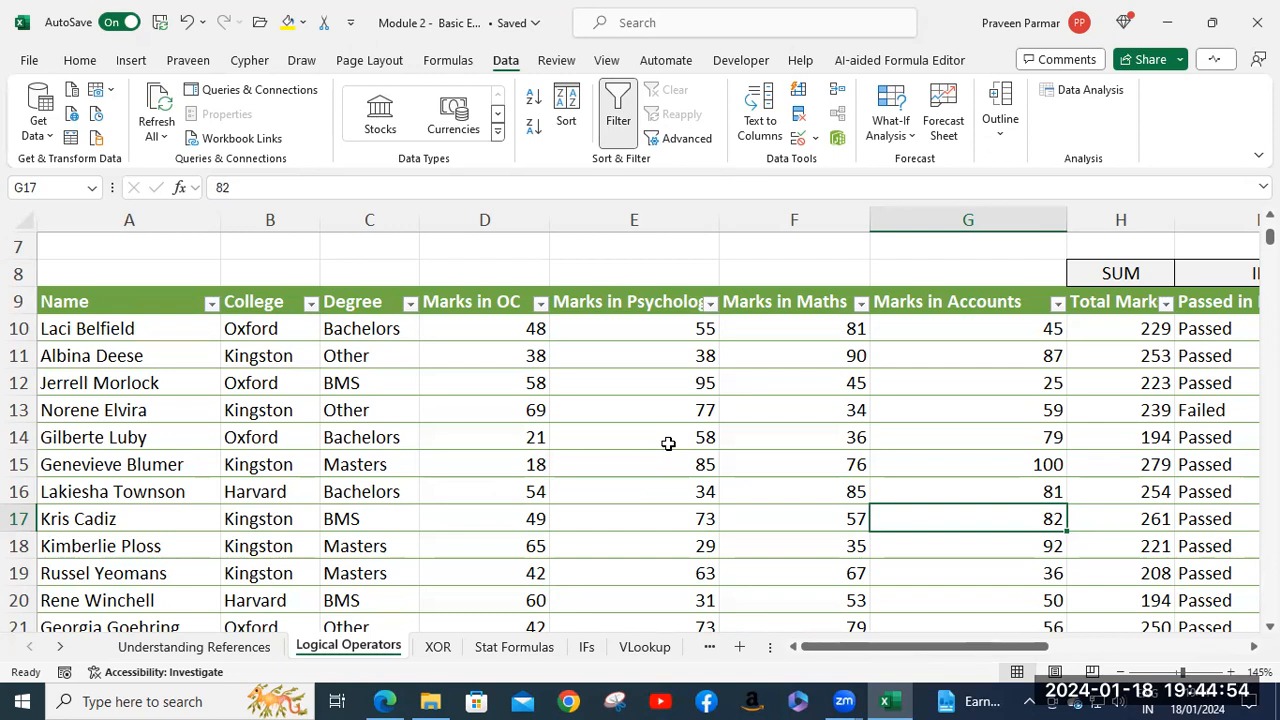
Step: Remove the filter from the student marks header row starting at A9 on the Logical Operators sheet
click(87, 304)
click(93, 190)
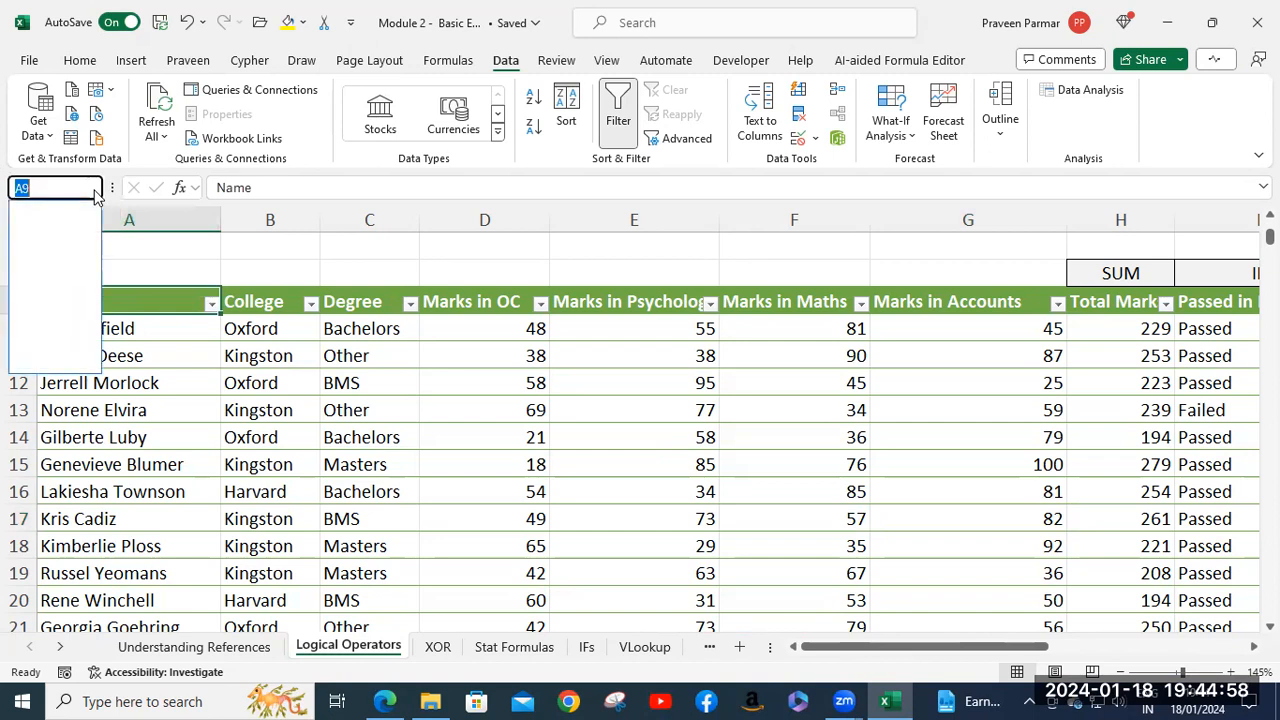
click(96, 194)
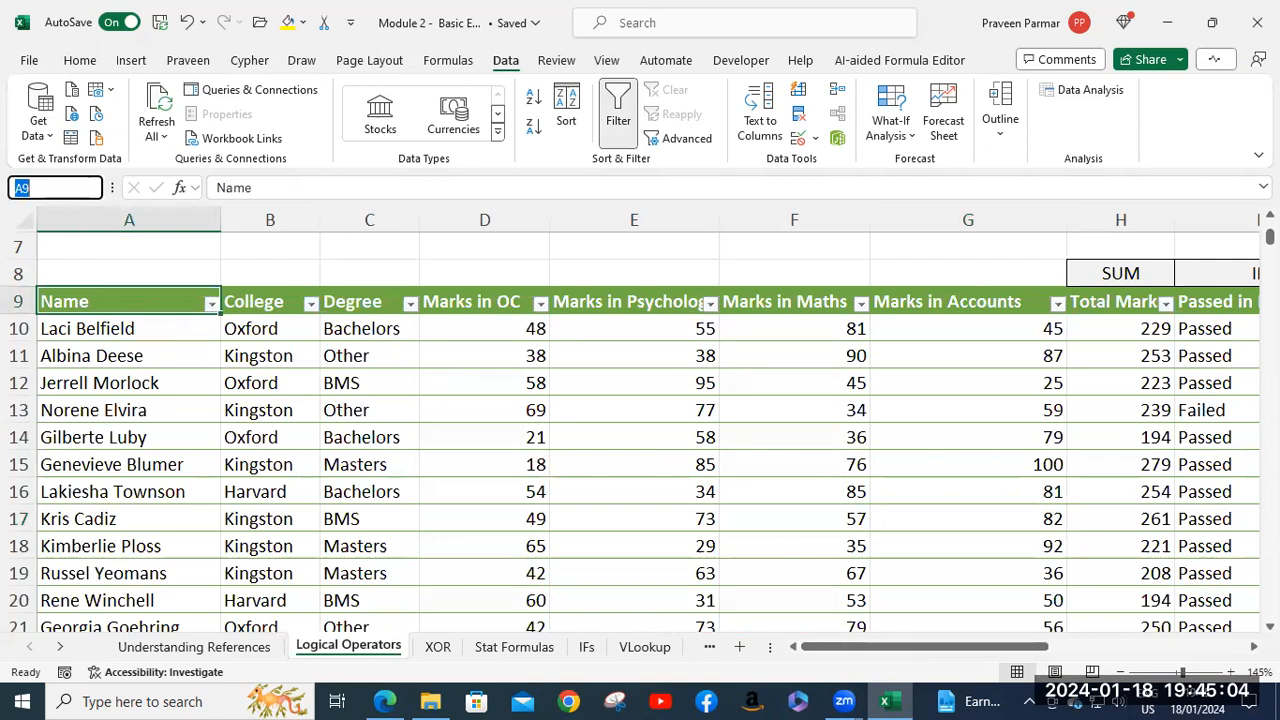
click(120, 296)
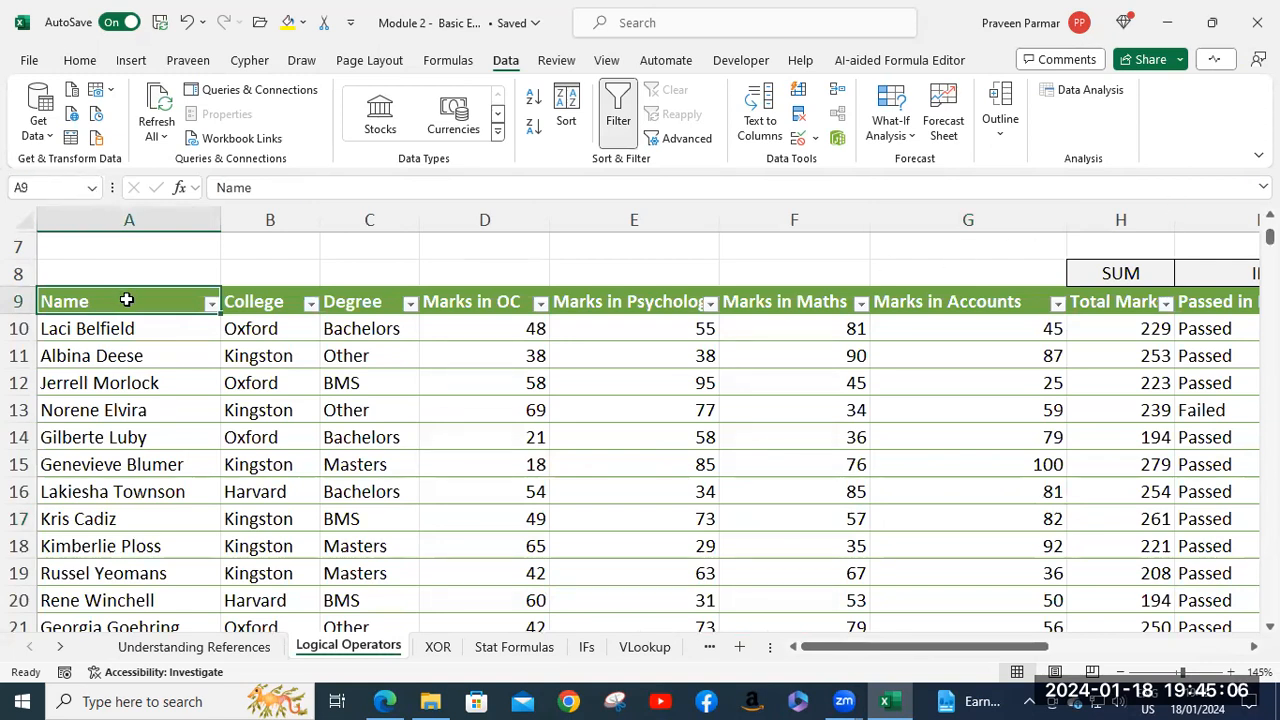
click(622, 108)
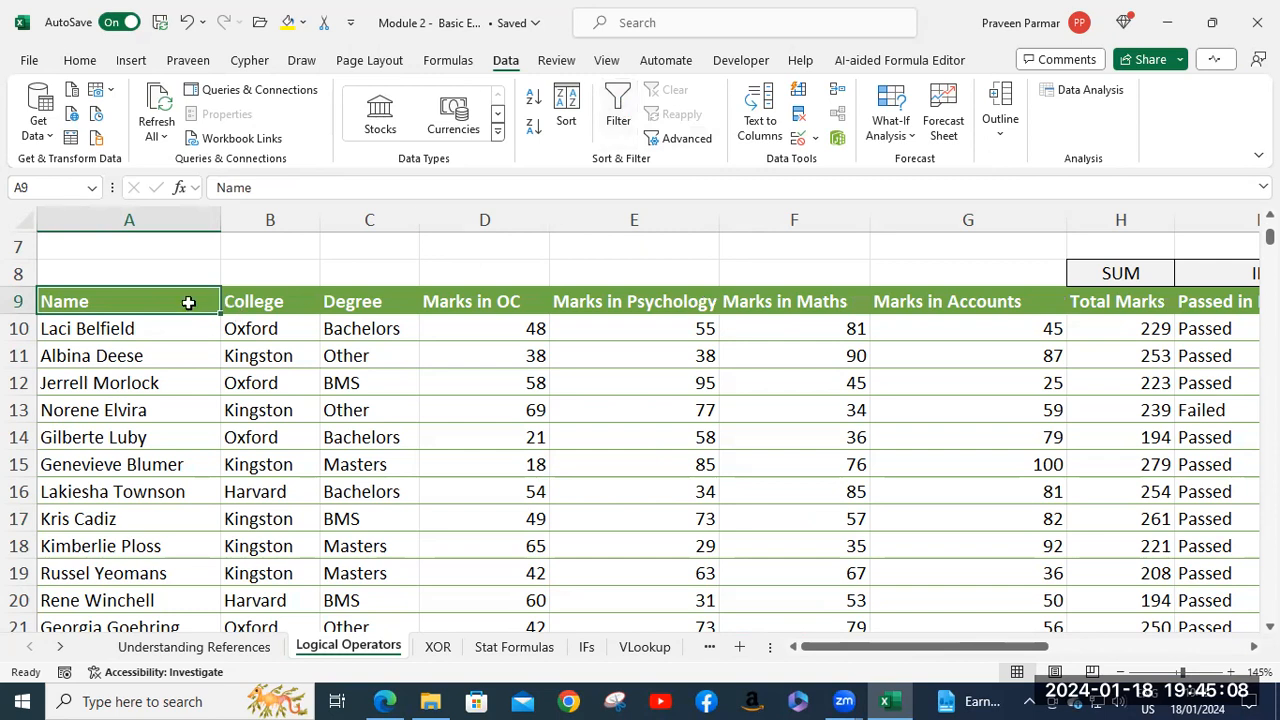
Step: Convert the student marks range A9:N358 into a table with headers
key(ctrl+shift+Right)
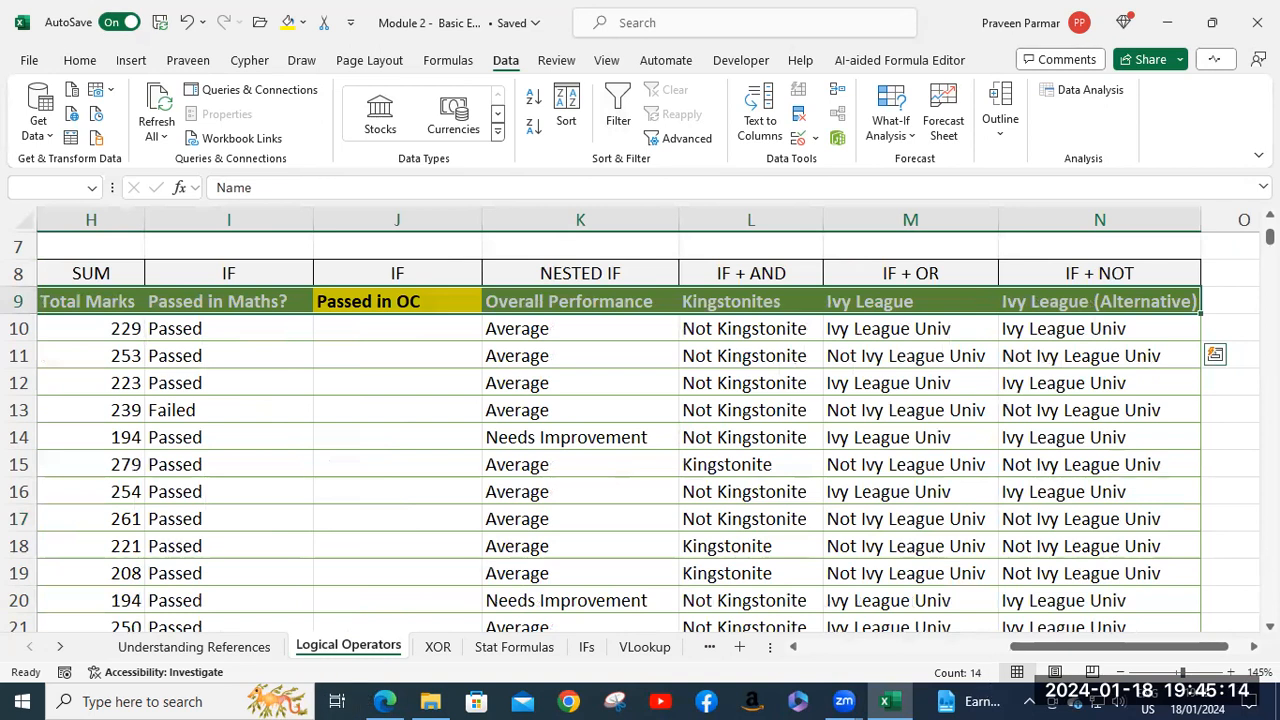
key(ctrl+shift+Down)
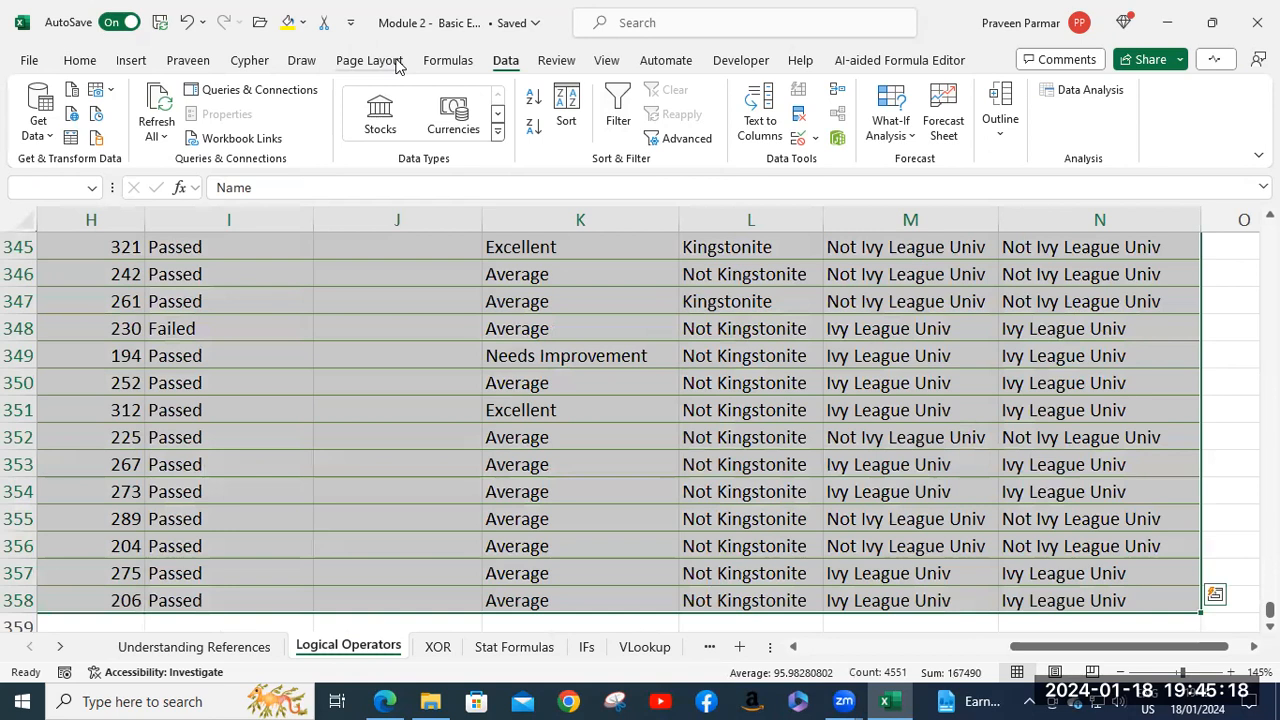
key(ctrl+t)
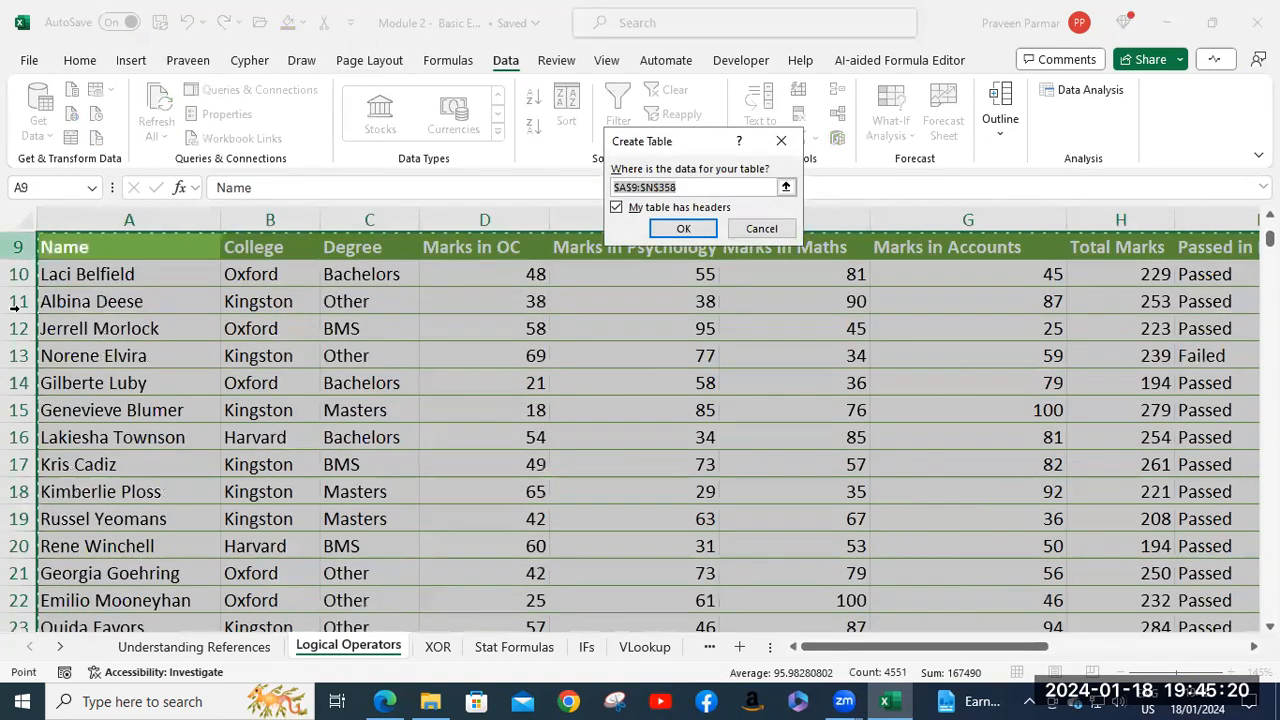
click(677, 229)
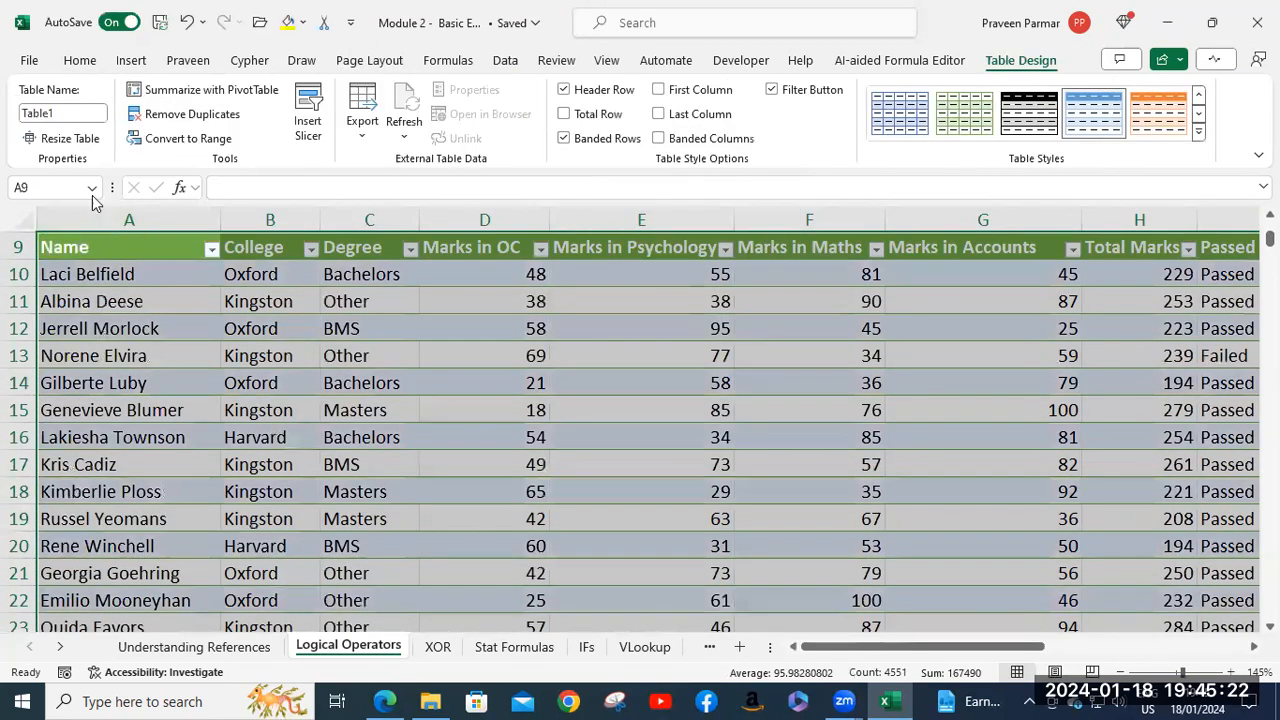
click(150, 294)
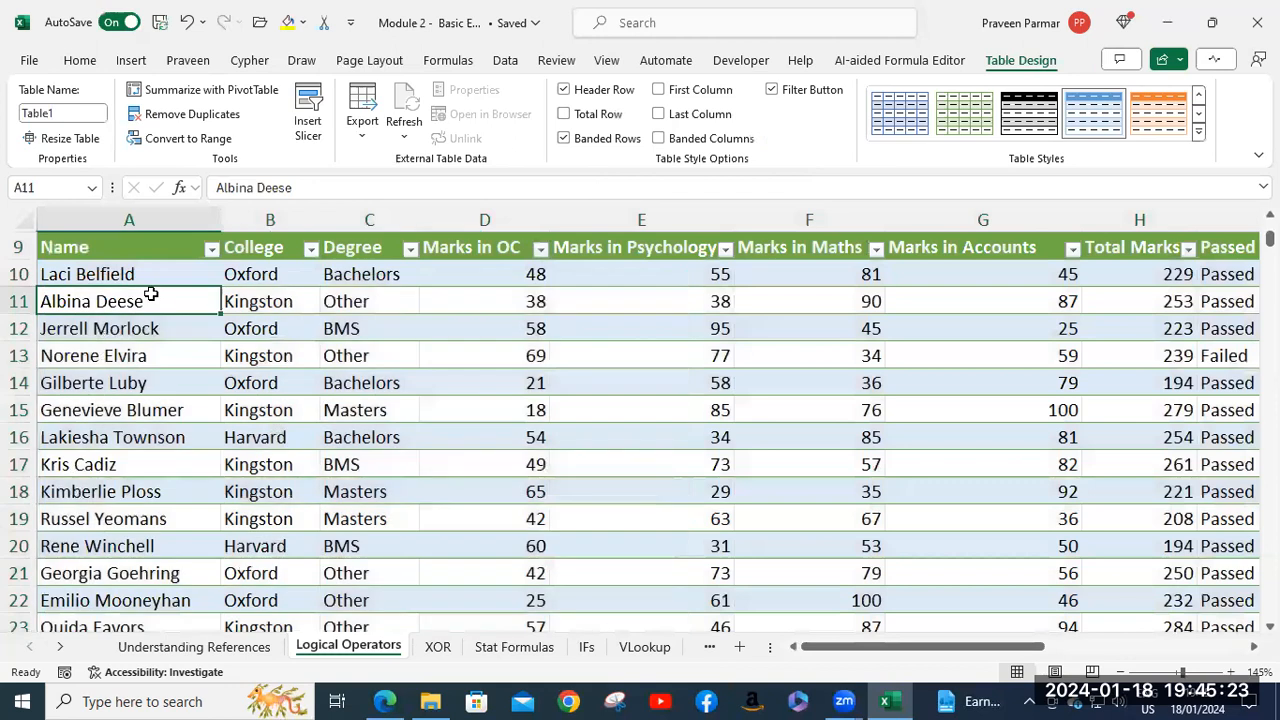
Step: Select the whole student data table by its name, Table1, and check the columns it covers
click(92, 187)
click(40, 210)
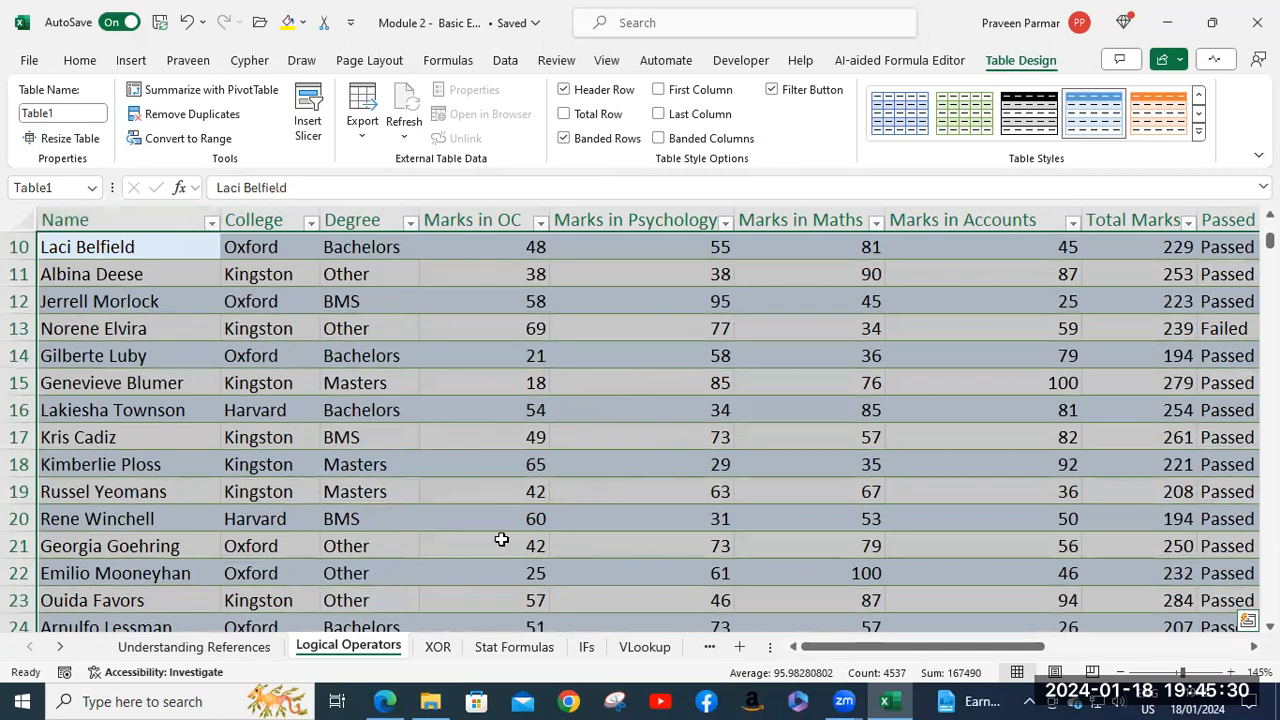
scroll(927, 580, right, 10)
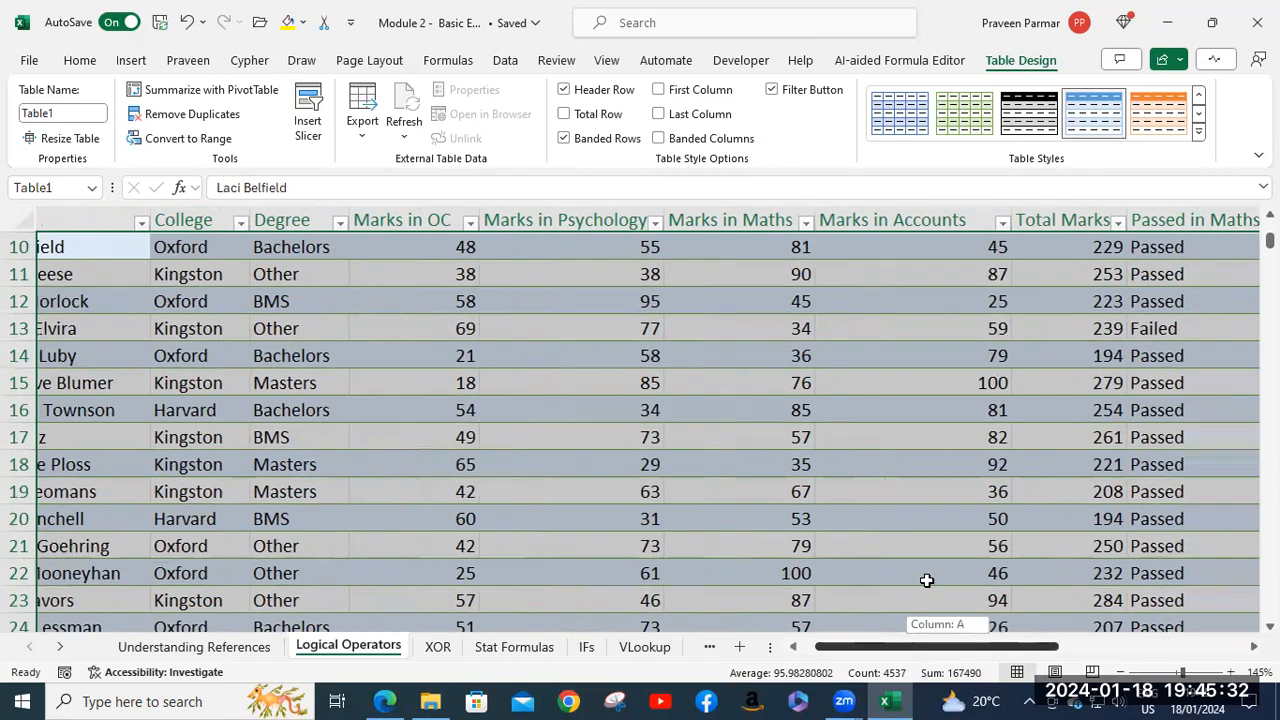
Step: Start a GROUPBY formula in the empty cell Q16, beside the student table
click(1174, 417)
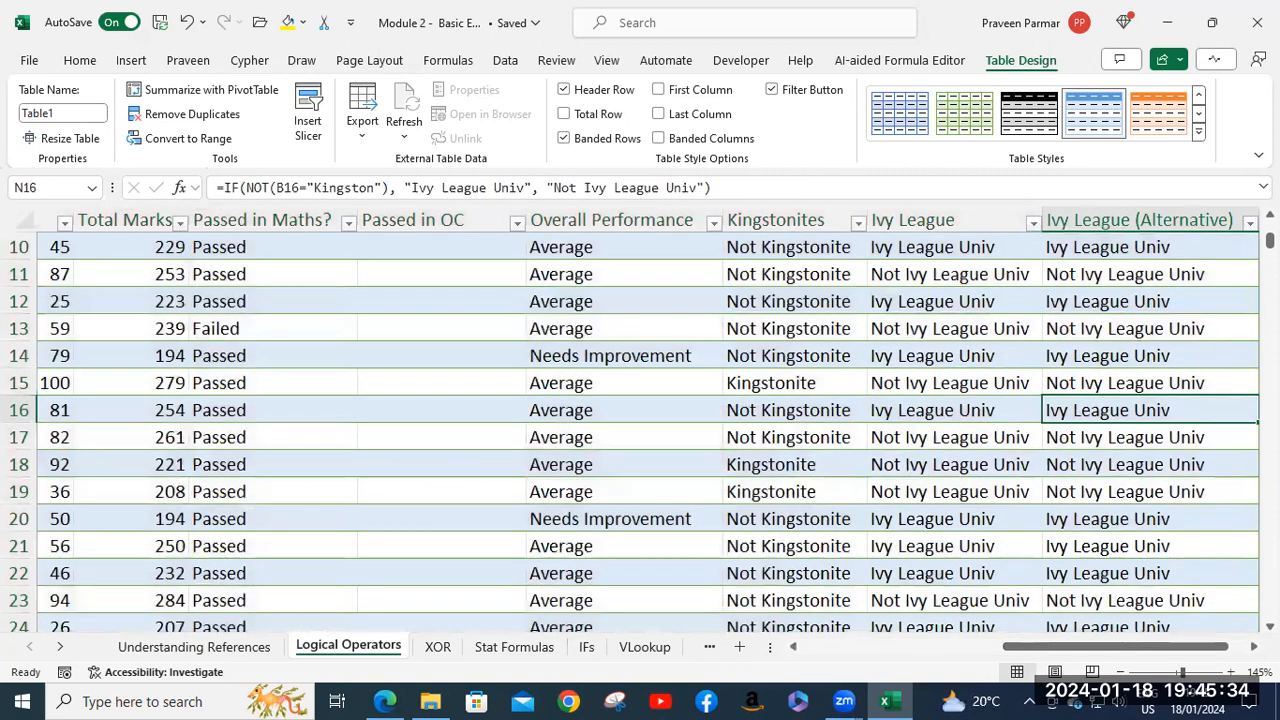
key(Right)
key(Right)
key(Right)
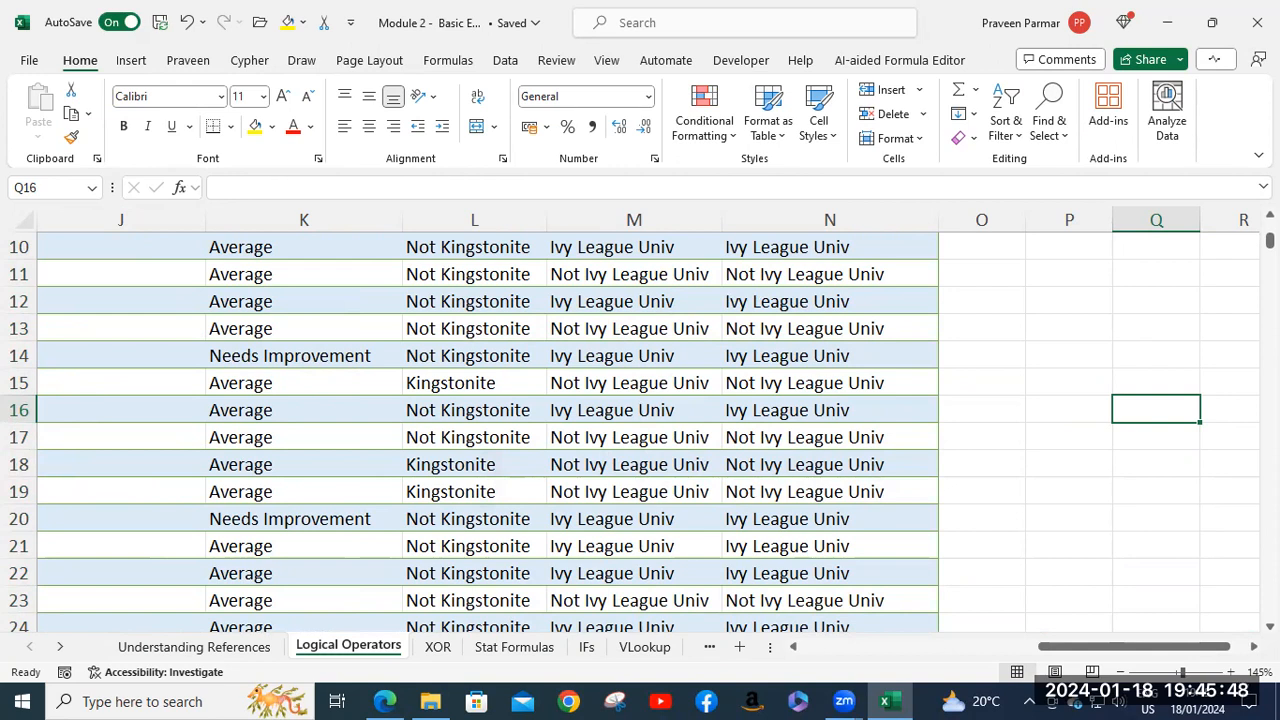
text(=grou)
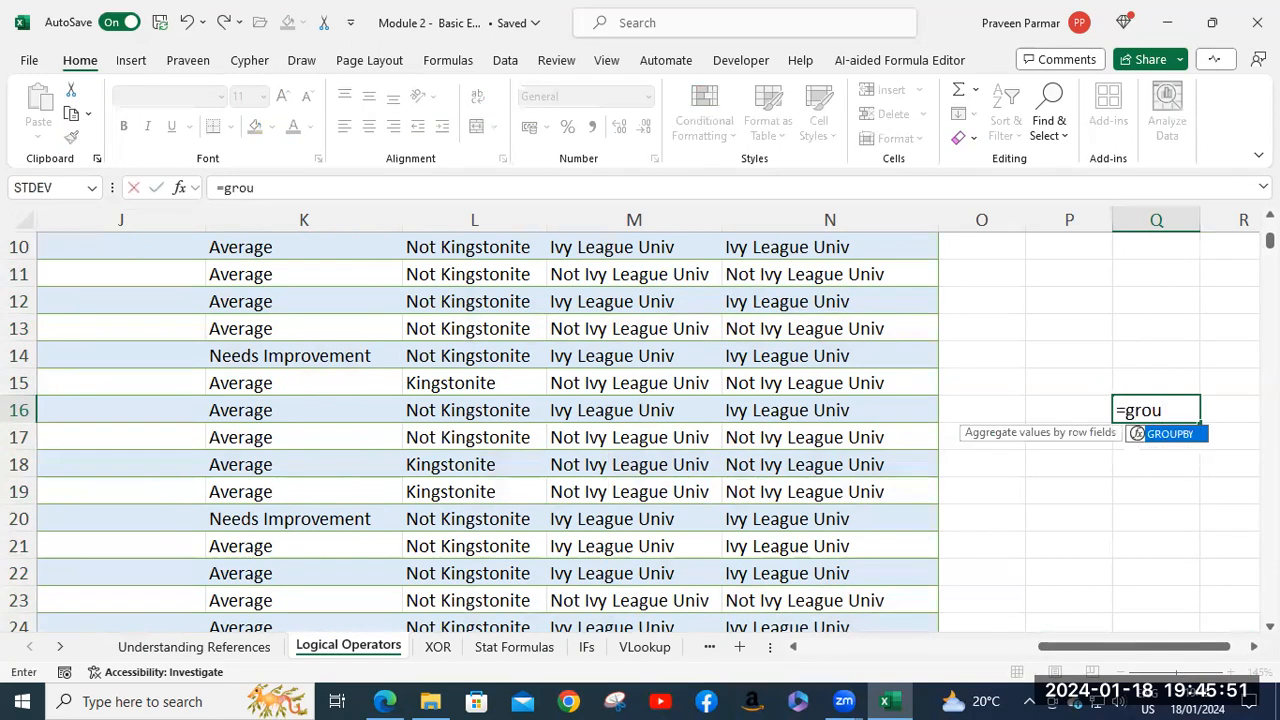
key(Tab)
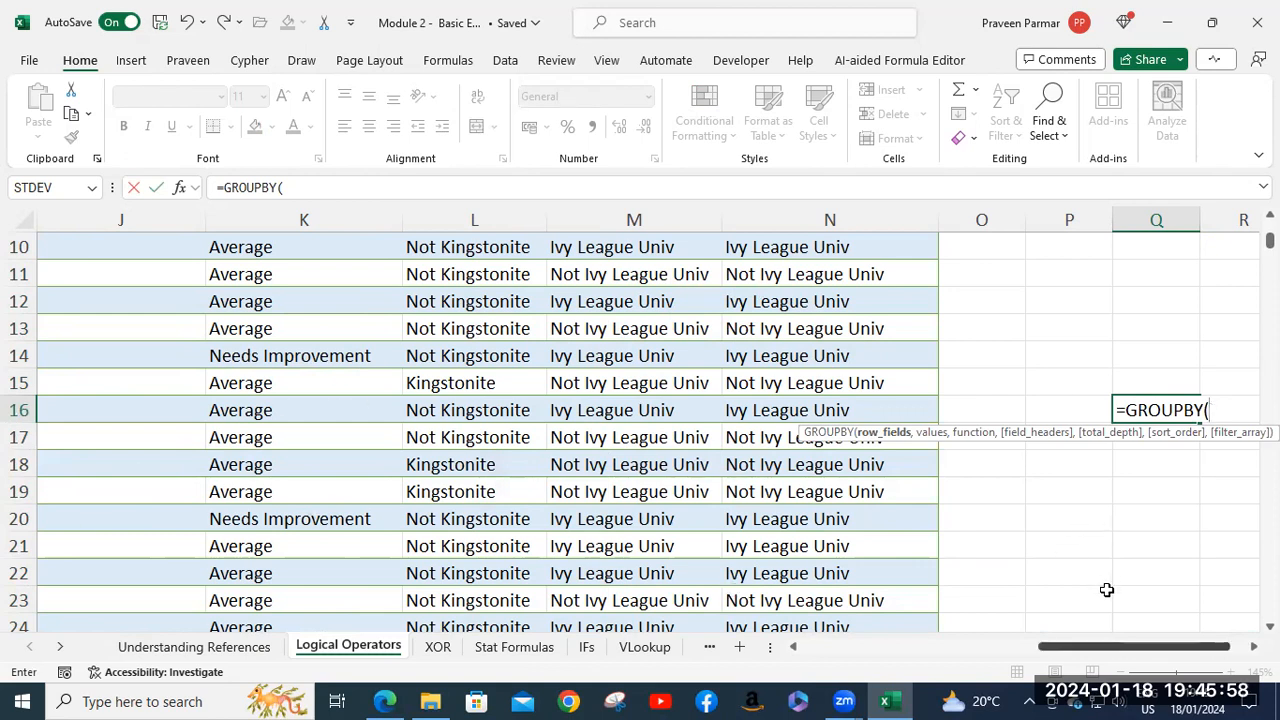
scroll(1107, 590, left, 2)
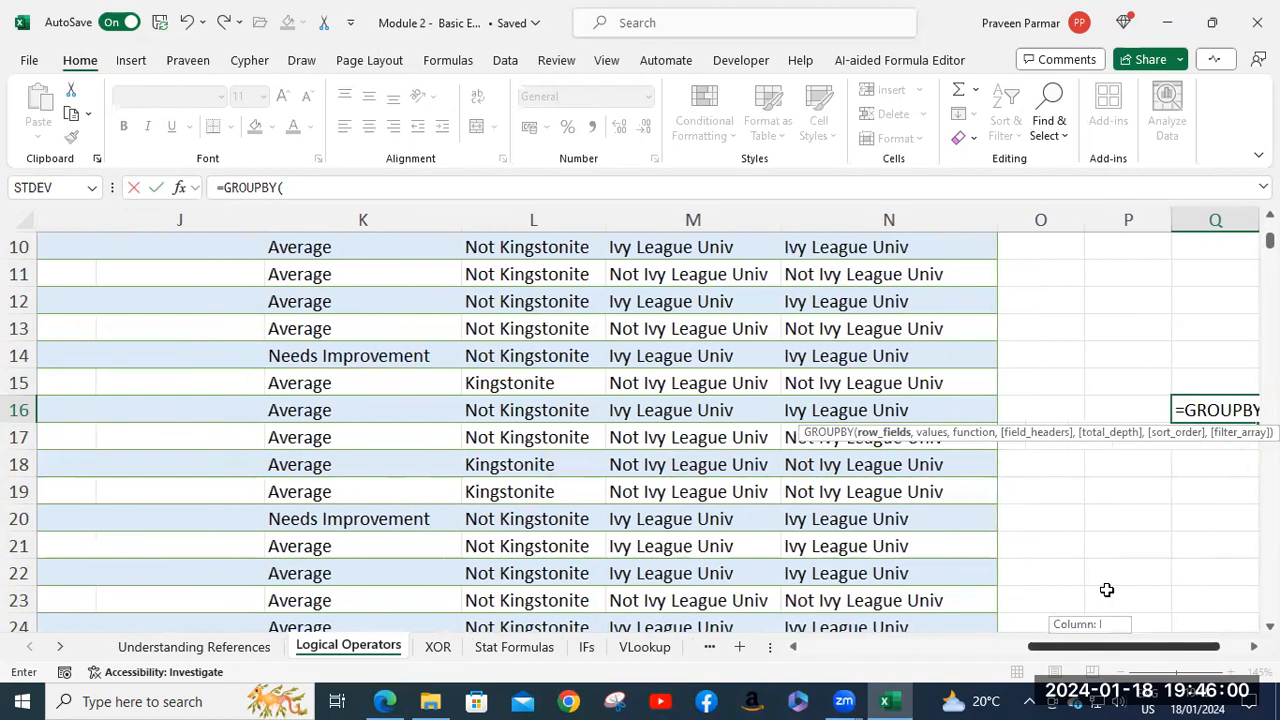
scroll(334, 340, up, 3)
scroll(334, 340, down, 2)
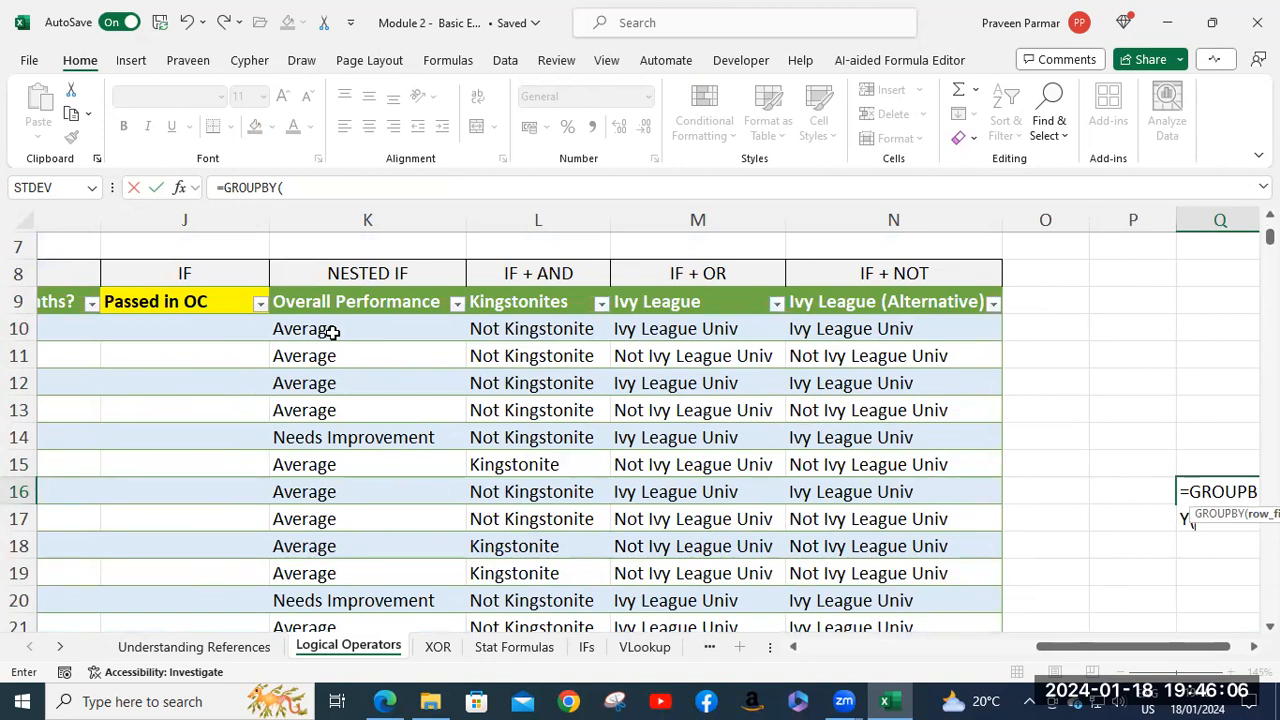
click(331, 331)
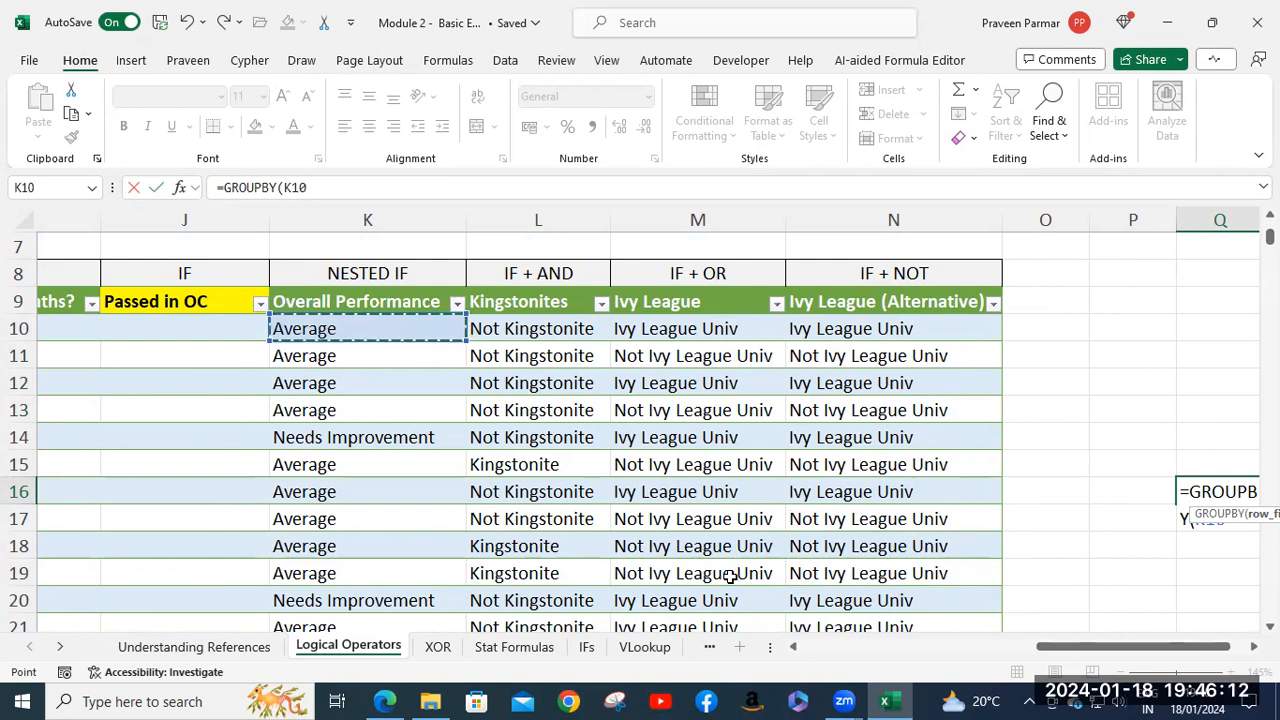
scroll(730, 577, right, 1)
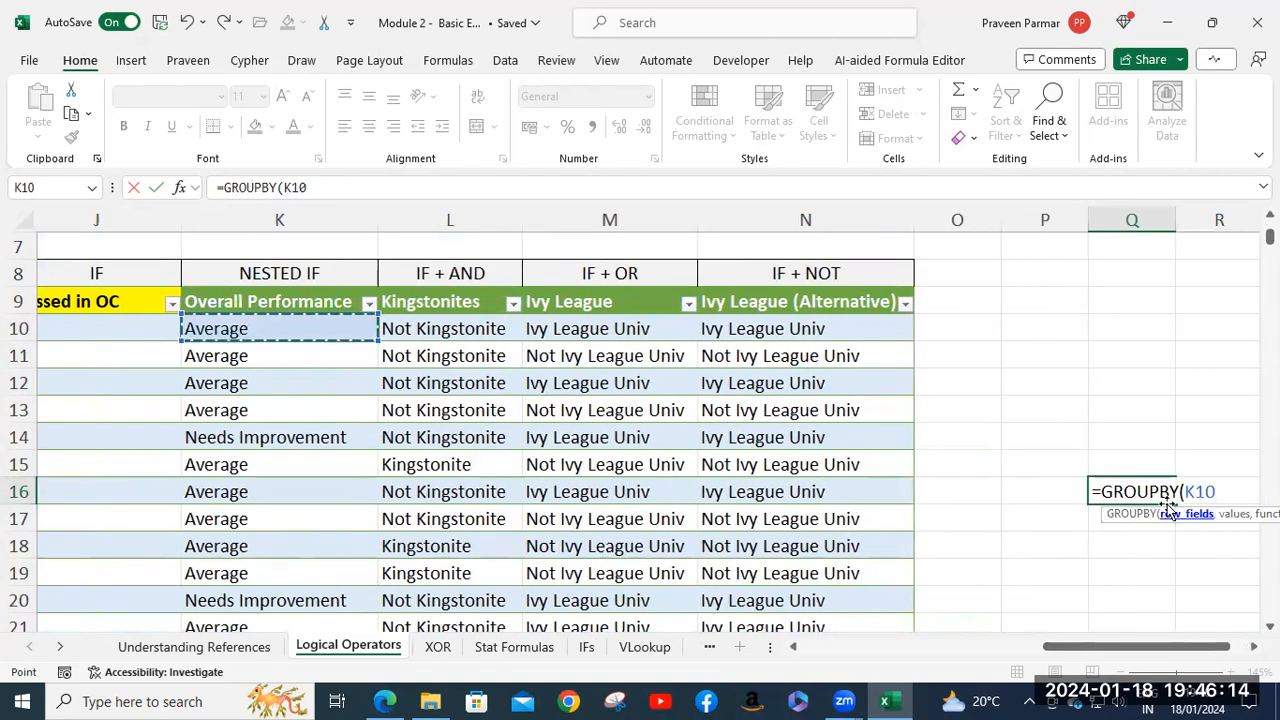
key(BackSpace)
key(BackSpace)
key(BackSpace)
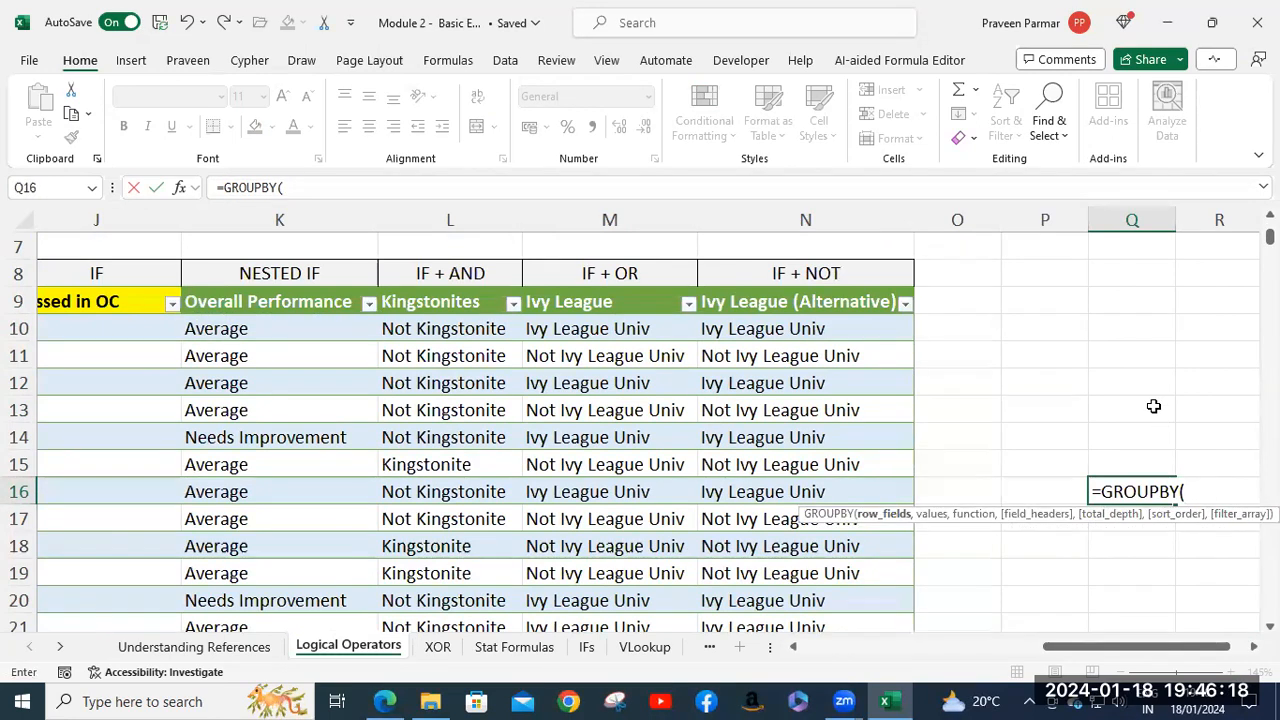
text(overall)
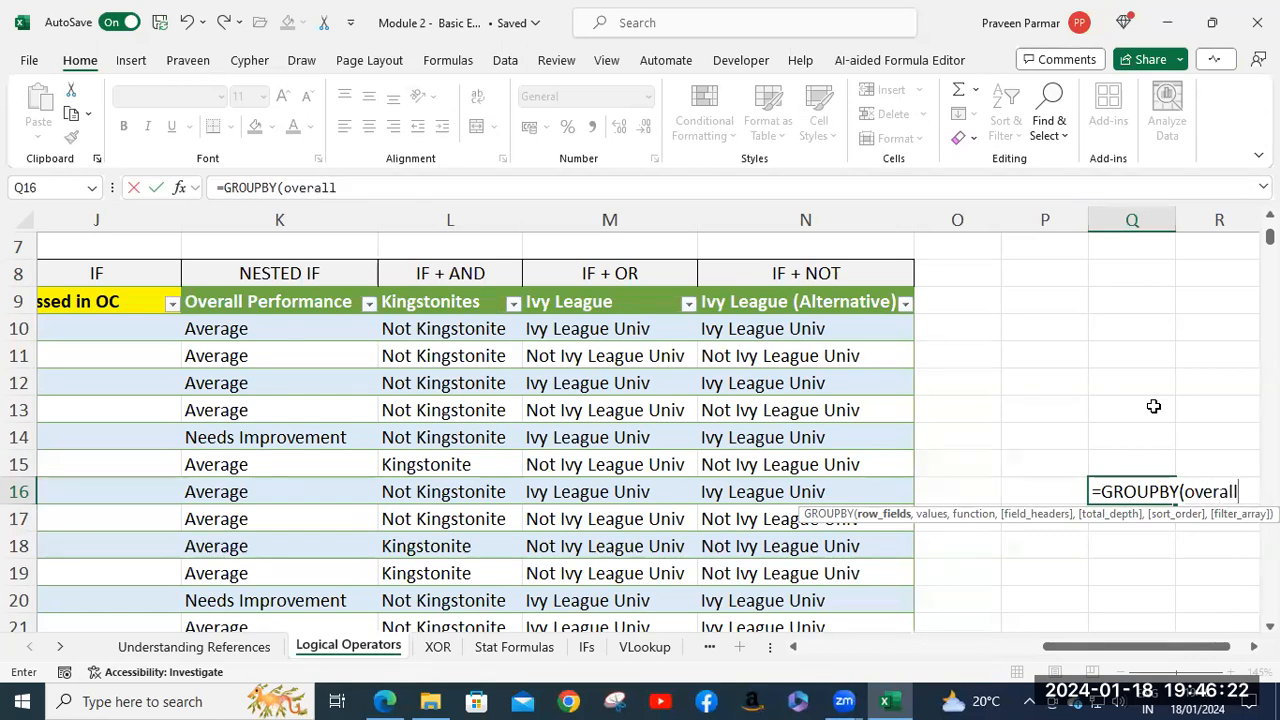
key(BackSpace)
key(BackSpace)
key(BackSpace)
key(BackSpace)
key(BackSpace)
key(BackSpace)
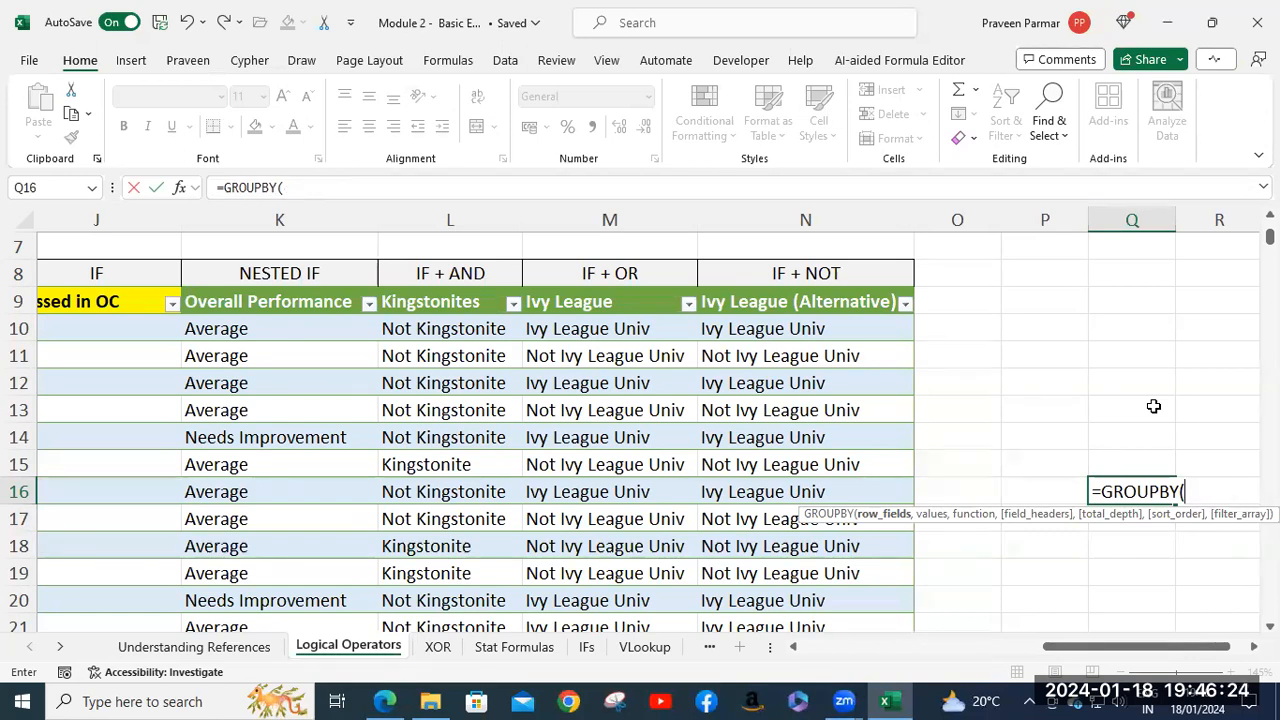
Step: Enter Table1[College] as the row_fields argument of the GROUPBY formula and go on to the values argument
text(tab)
key(Tab)
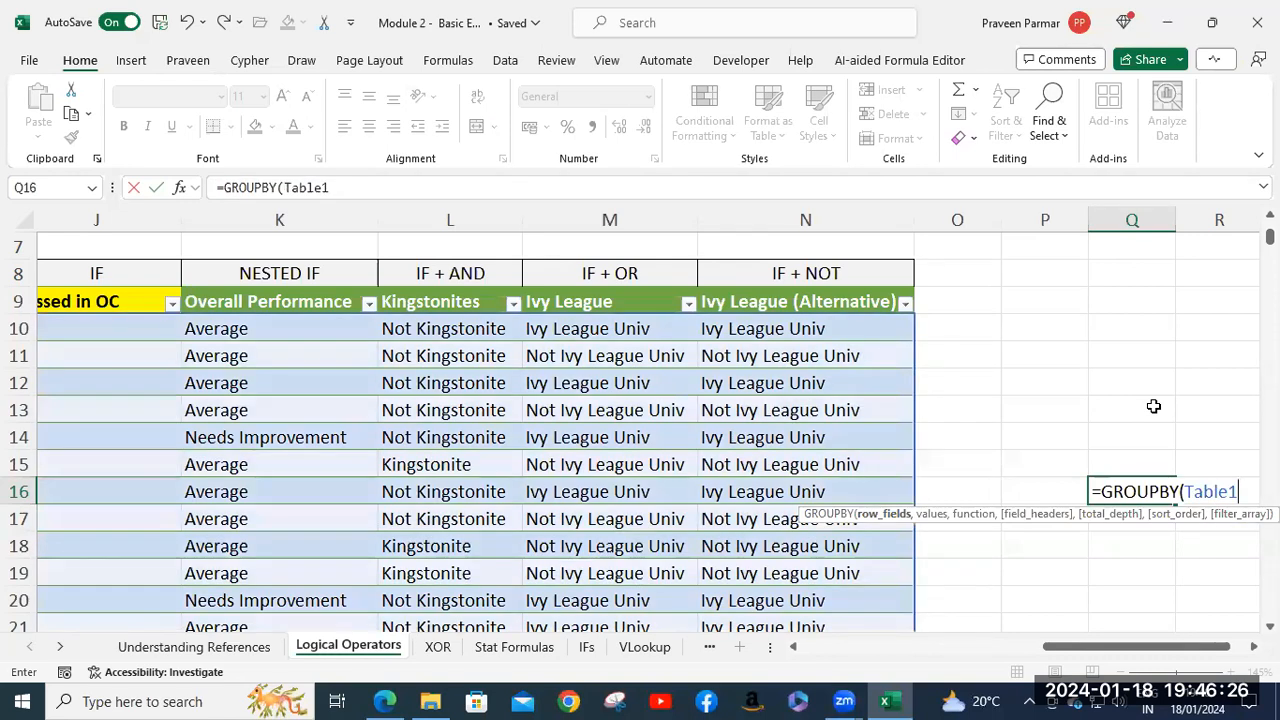
text([r)
key(BackSpace)
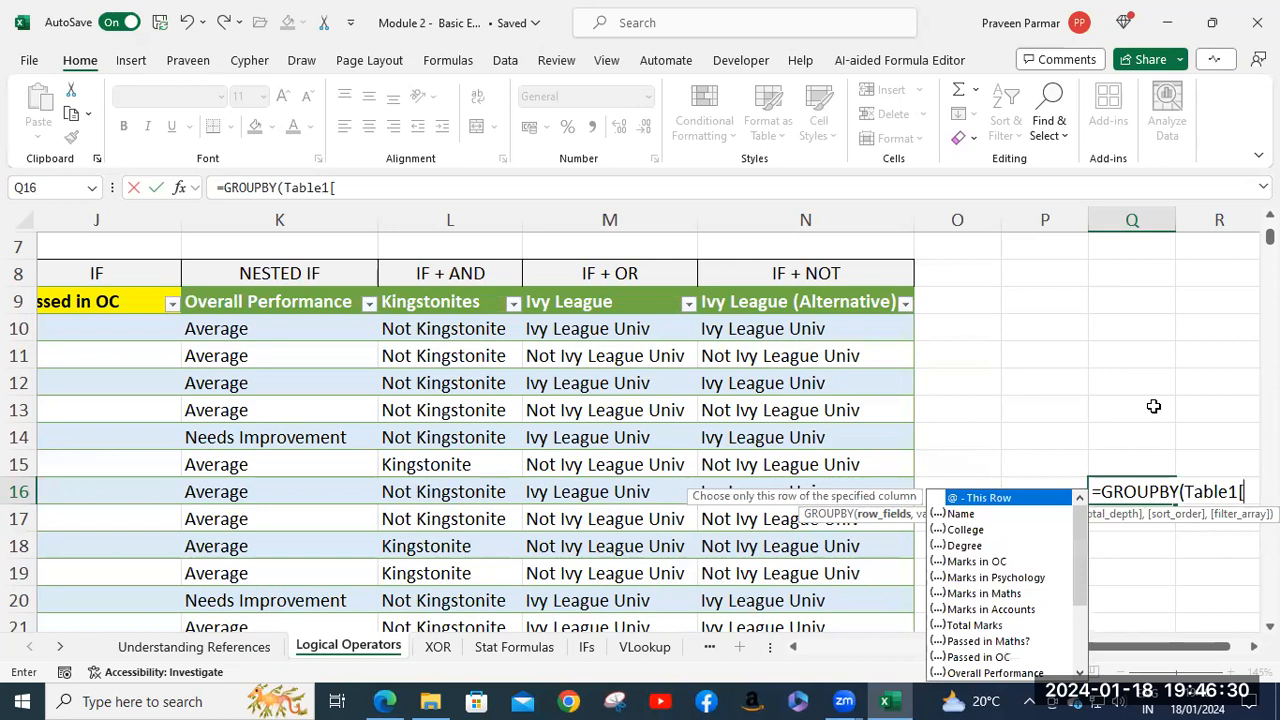
scroll(1003, 598, down, 2)
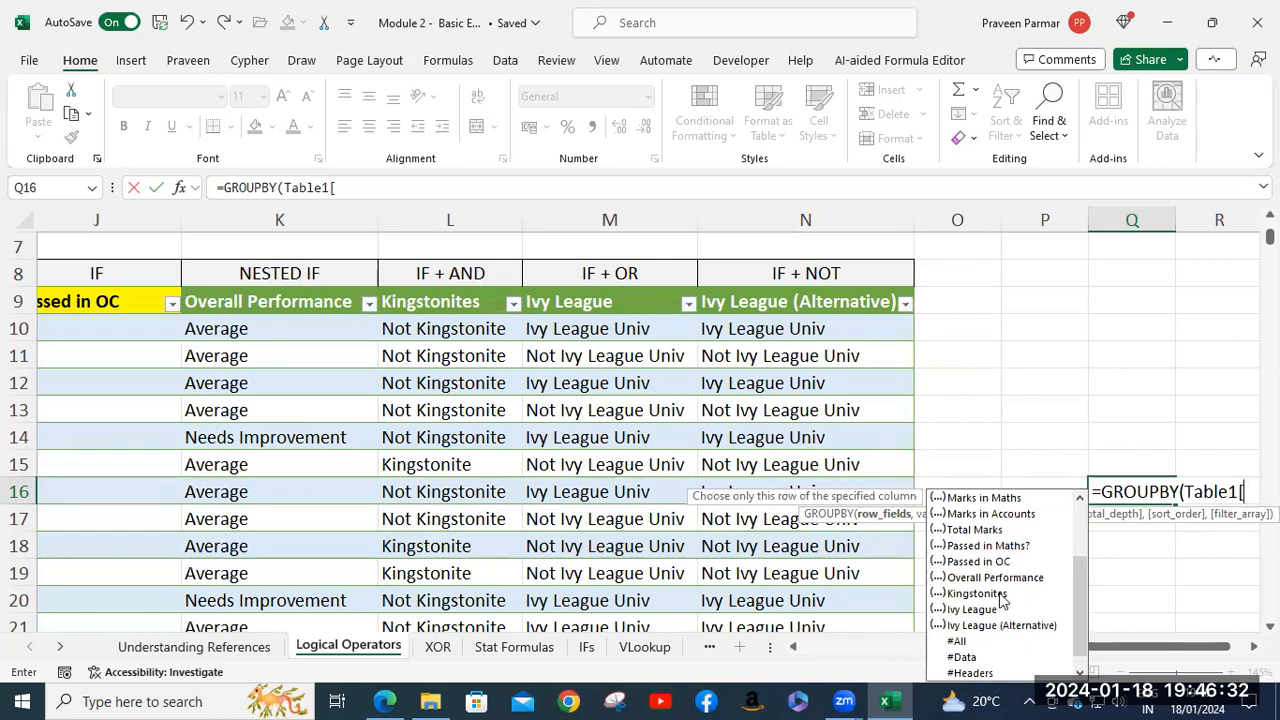
scroll(1003, 598, up, 2)
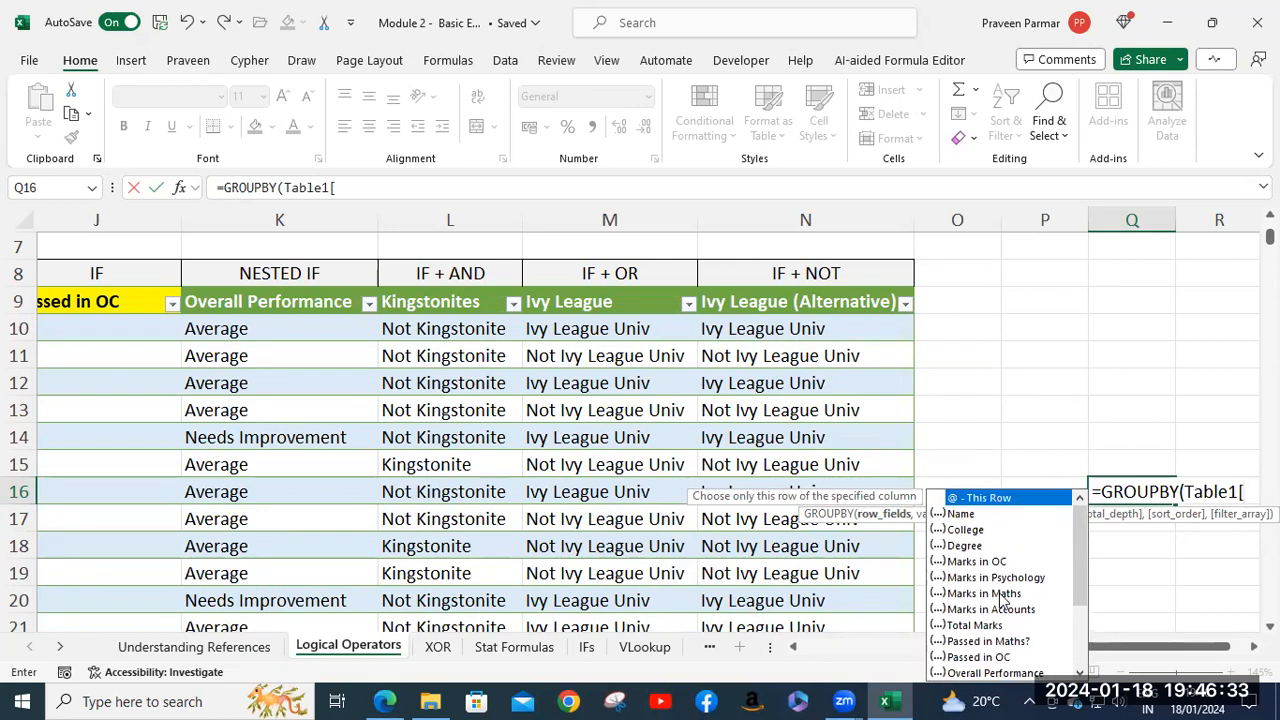
click(961, 533)
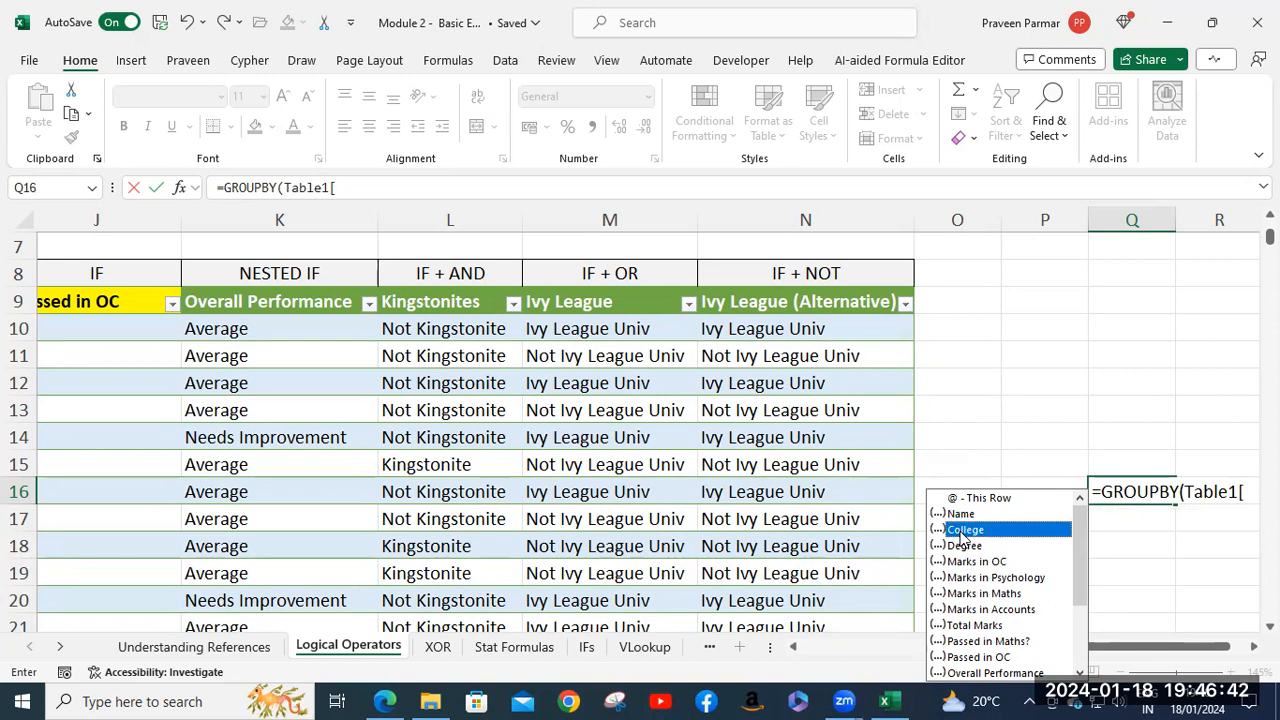
double_click(961, 530)
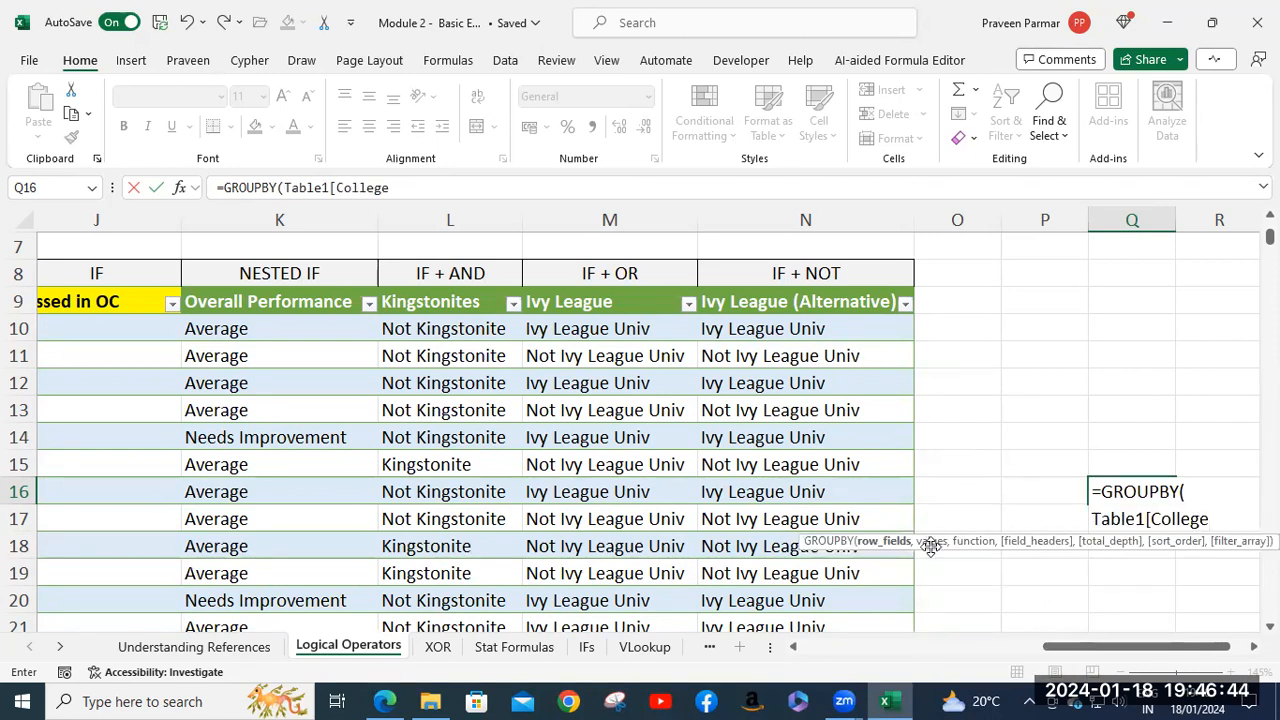
text(])
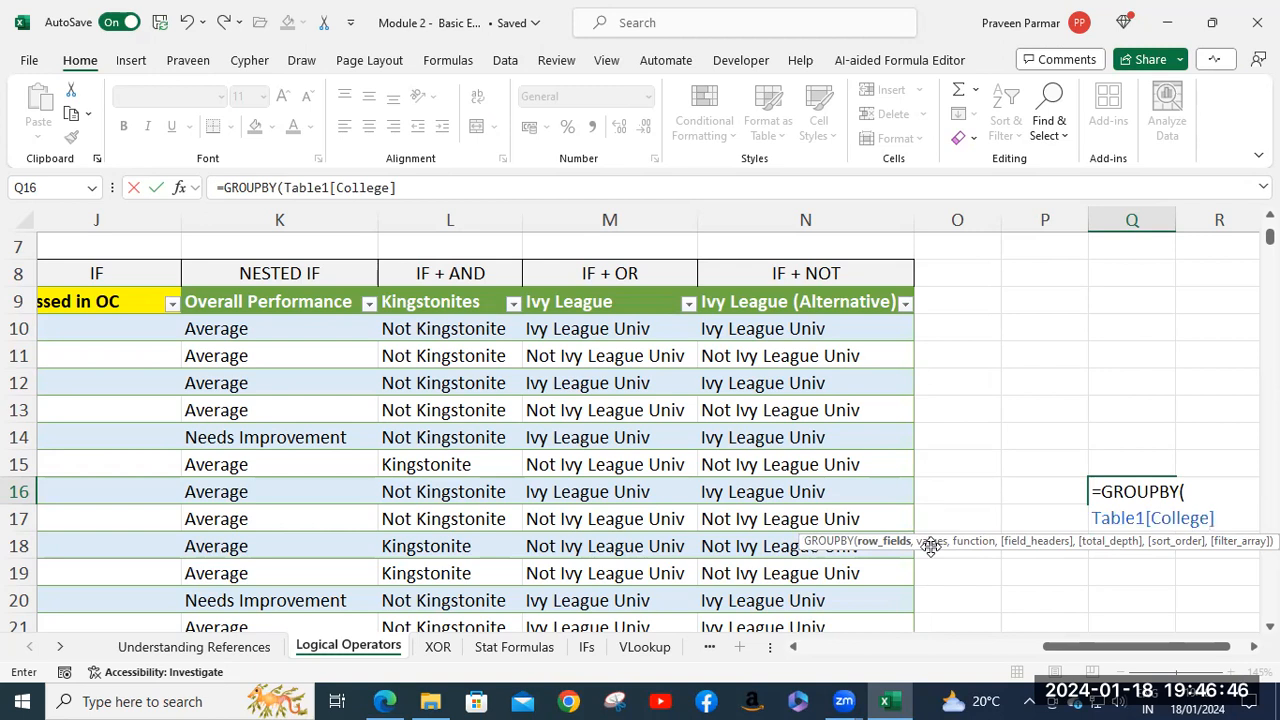
text(,)
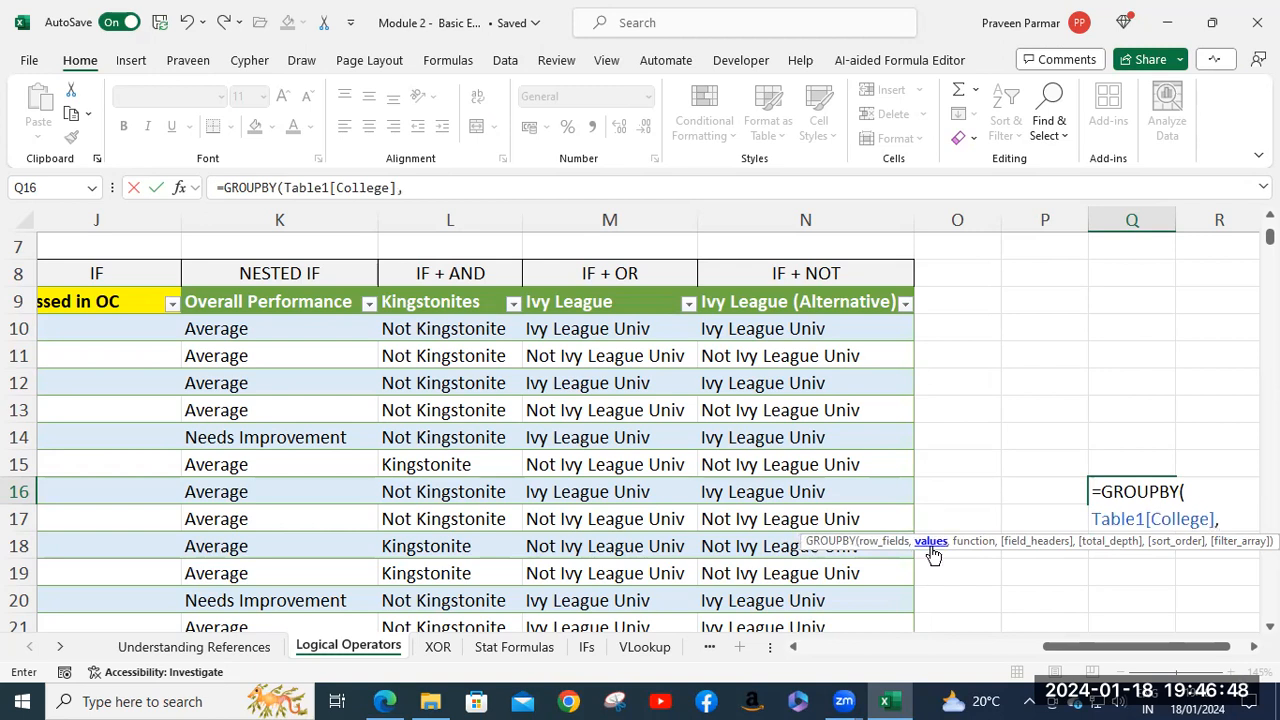
scroll(1097, 566, right, 1)
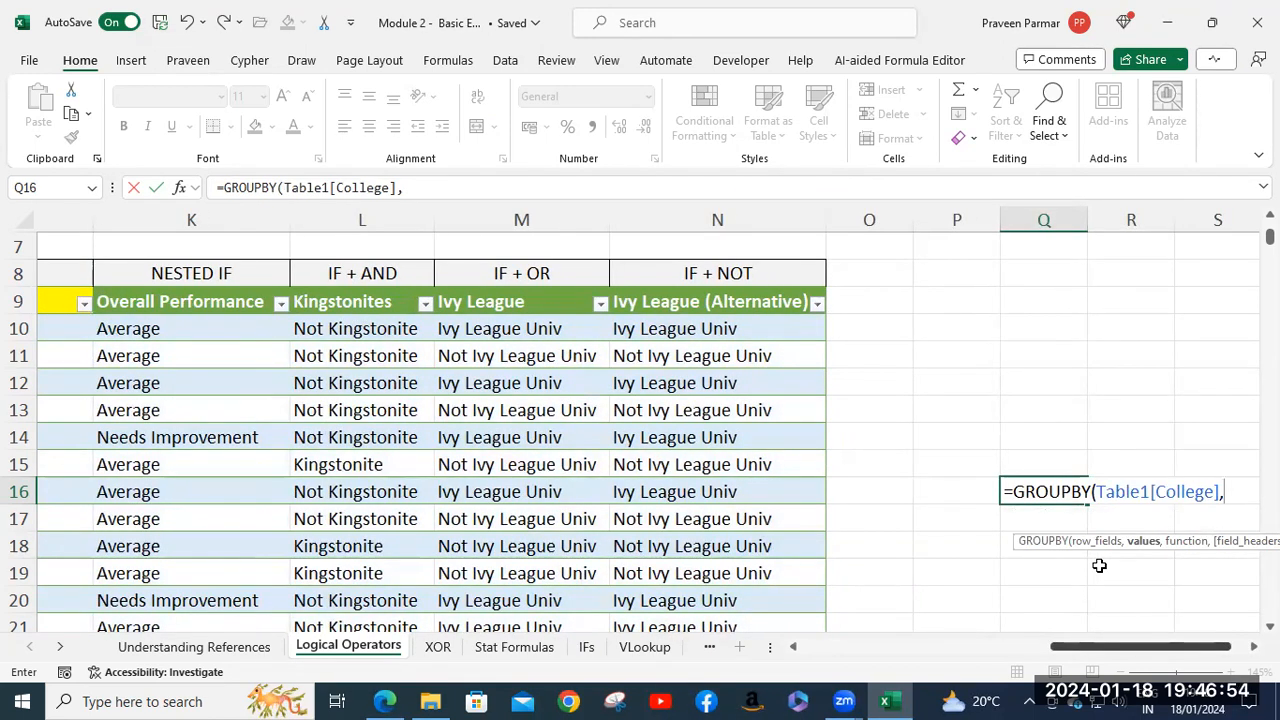
scroll(1099, 566, right, 1)
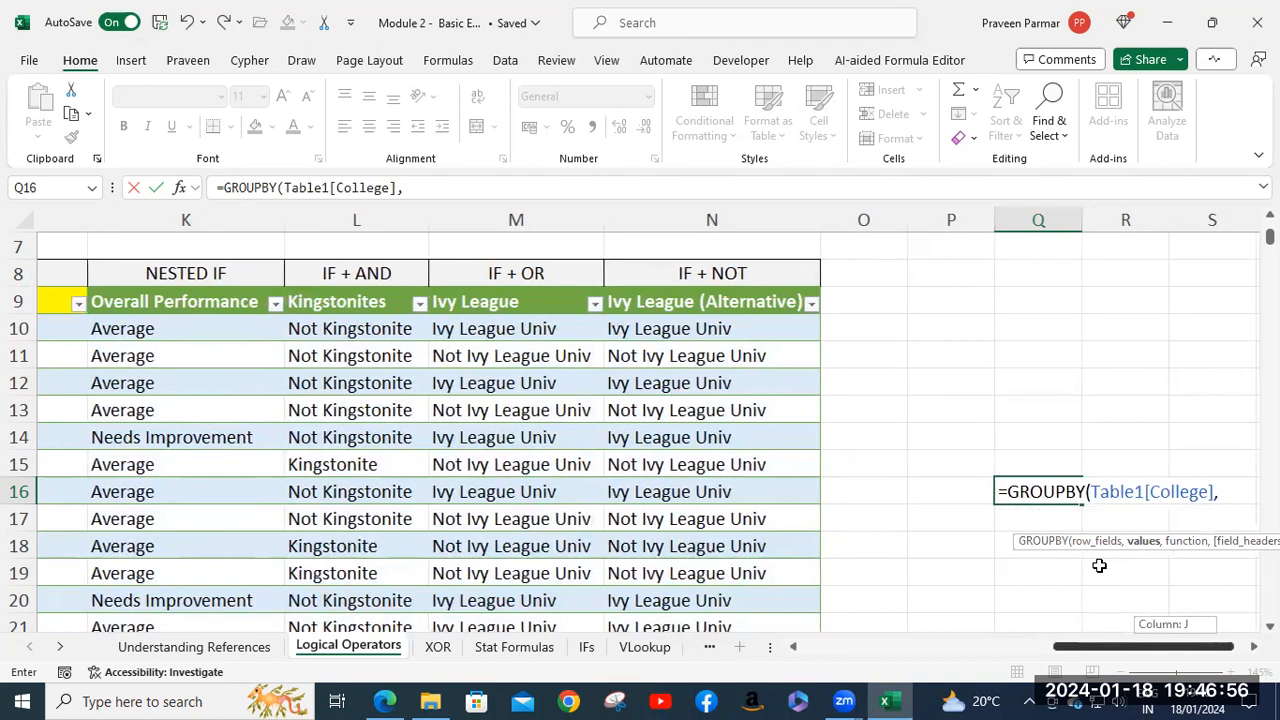
scroll(1099, 566, left, 5)
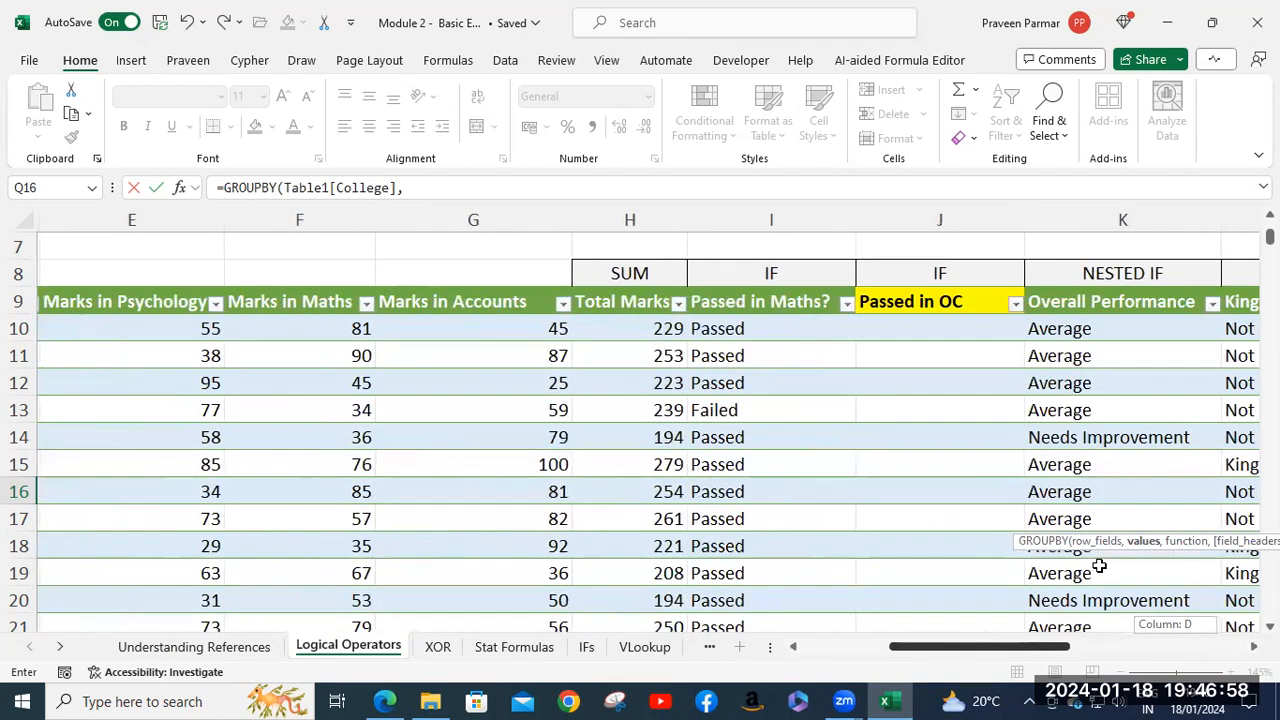
click(620, 329)
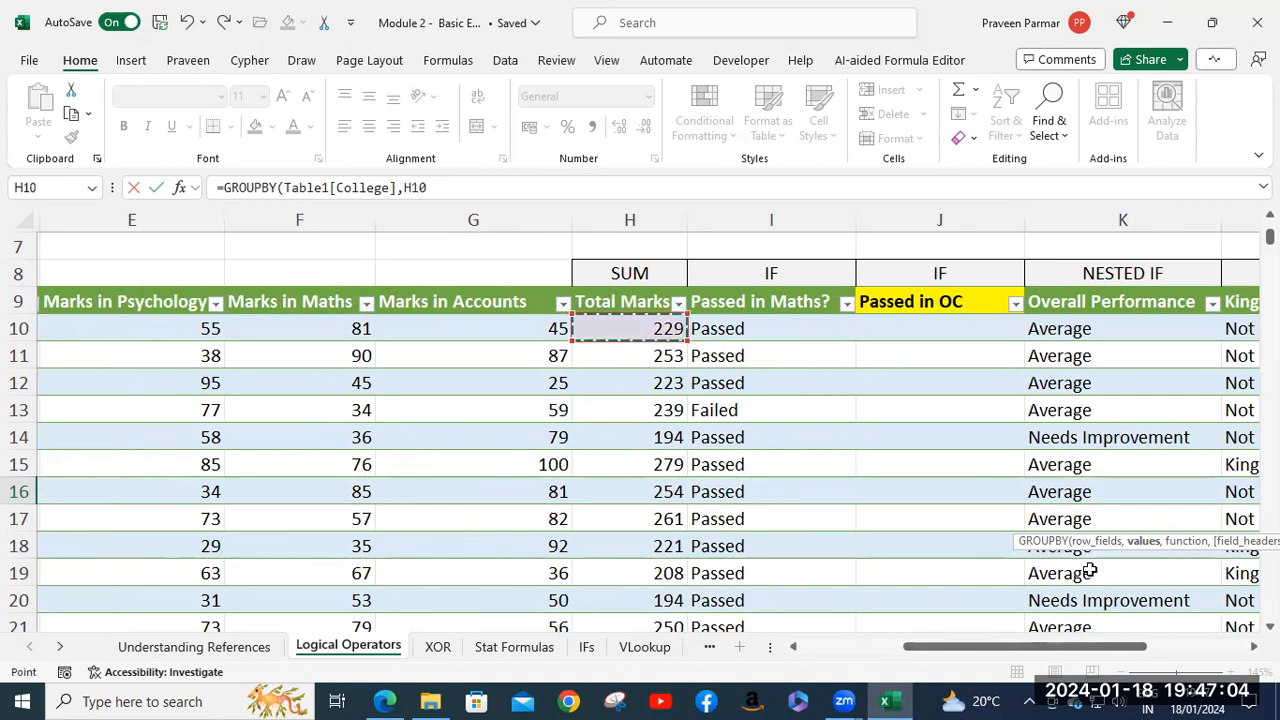
scroll(1086, 569, right, 3)
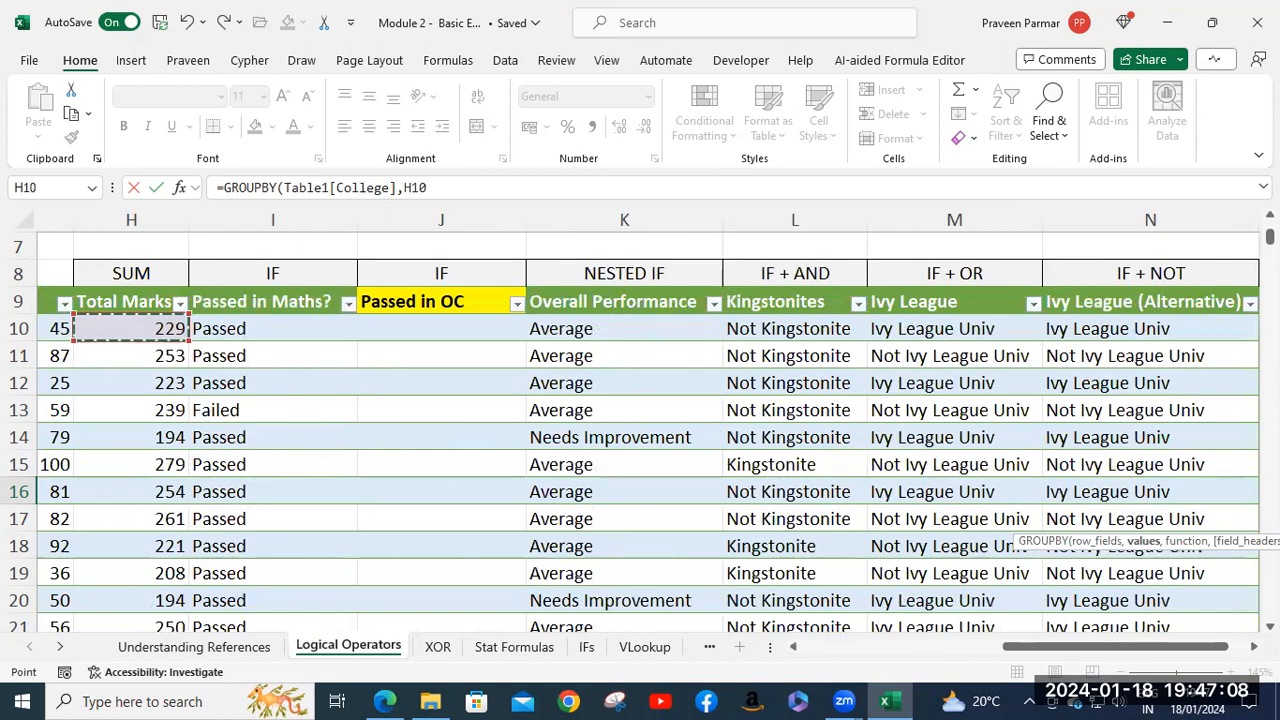
scroll(1086, 560, right, 1)
scroll(1086, 560, right, 1)
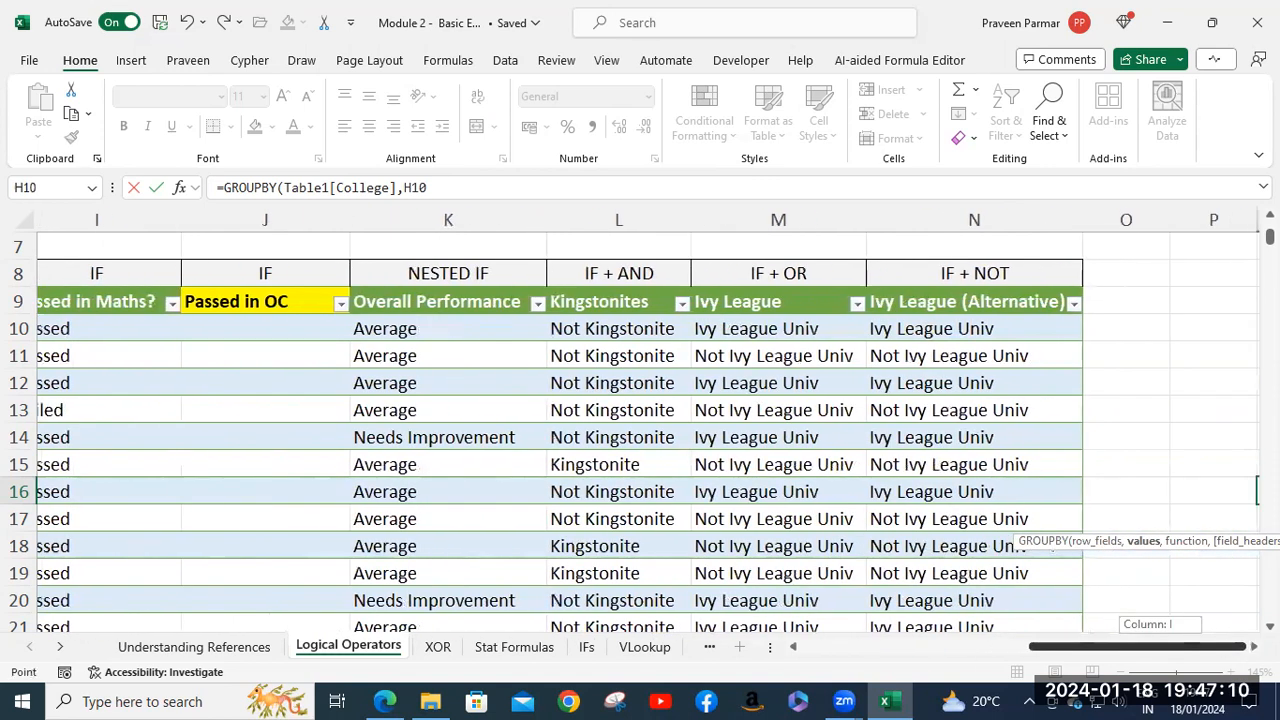
click(1227, 491)
key(Right)
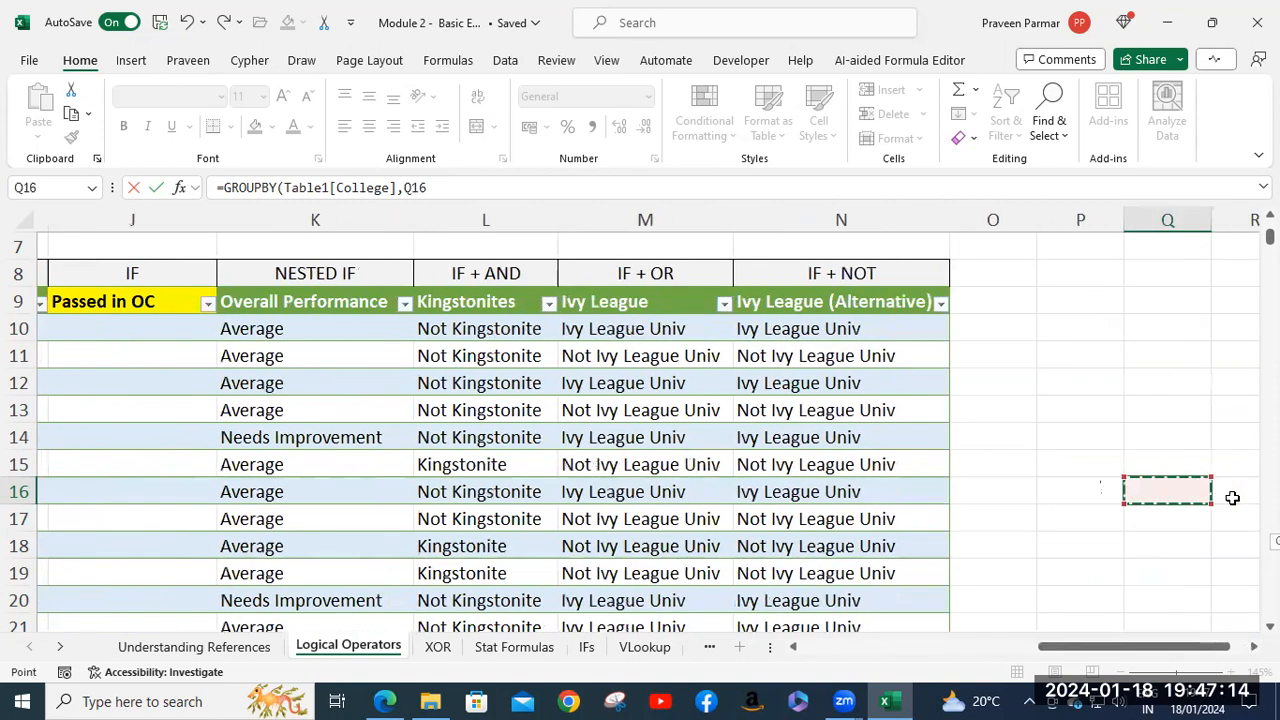
key(Right)
key(Right)
key(Right)
key(Left)
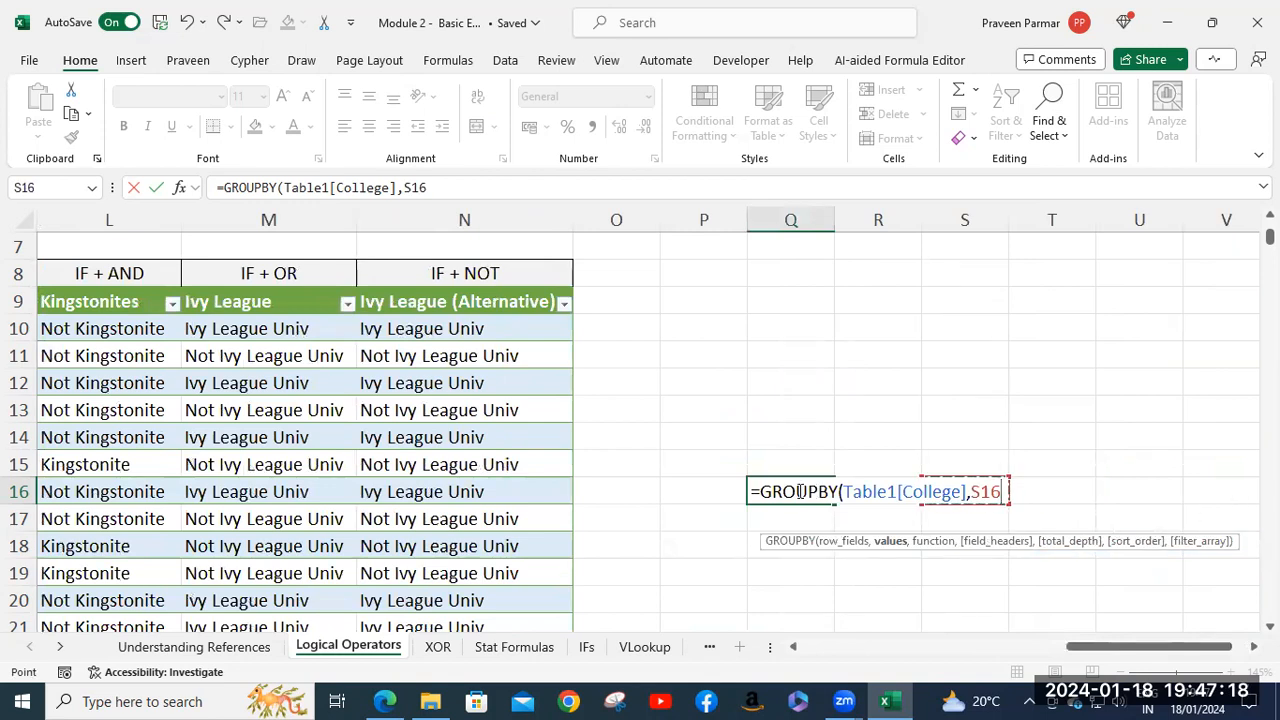
key(Left)
key(Left)
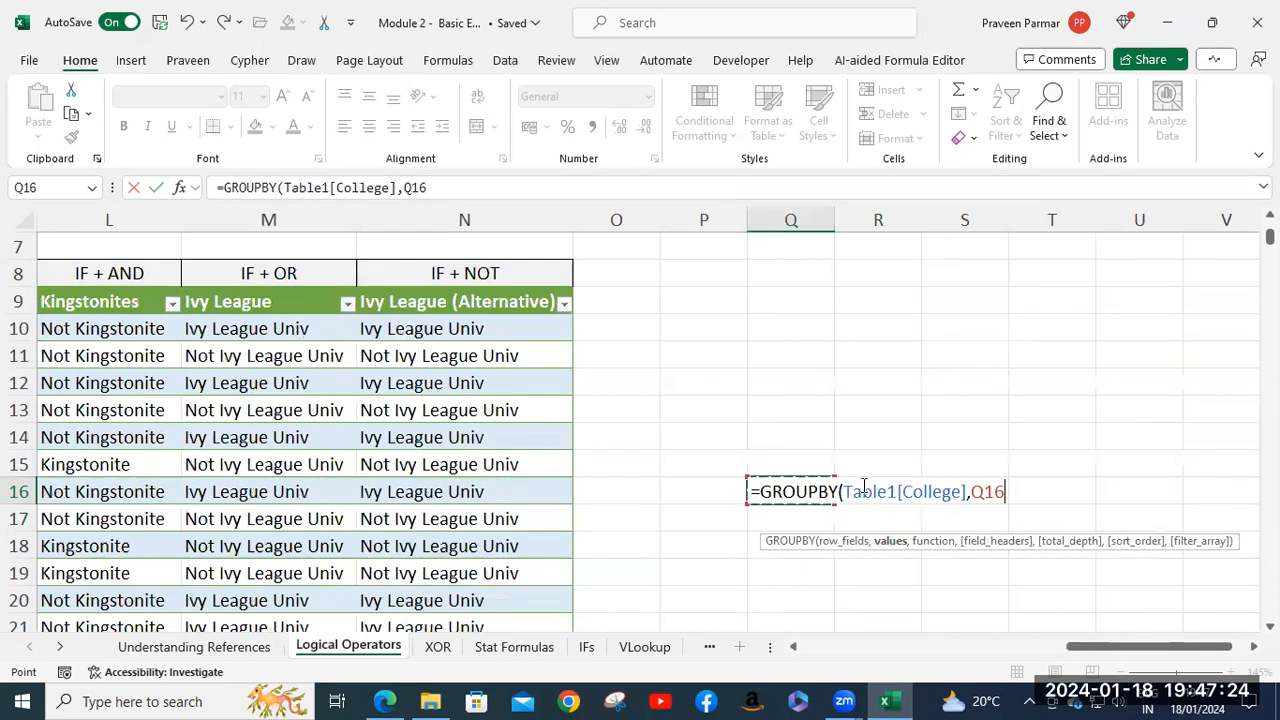
key(BackSpace)
key(BackSpace)
key(BackSpace)
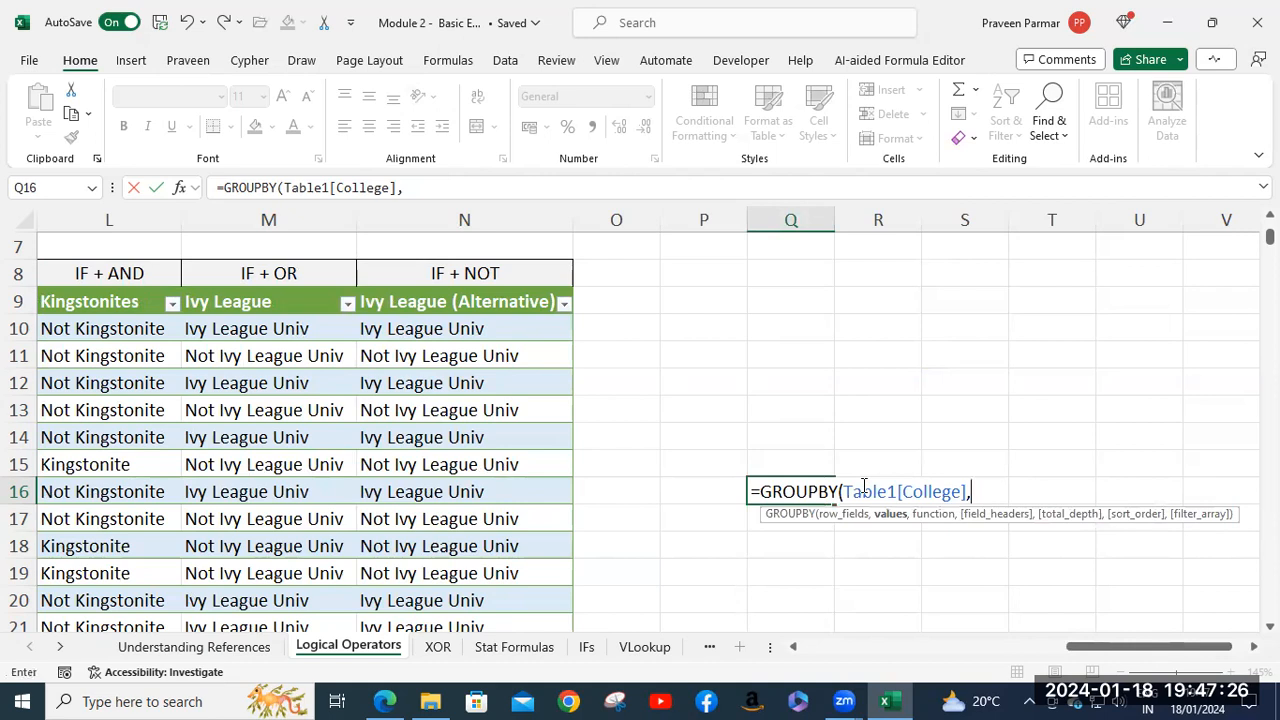
Step: Enter Table1[Total Marks] as the values argument of the GROUPBY formula and go on to the function argument
text(tab)
key(Tab)
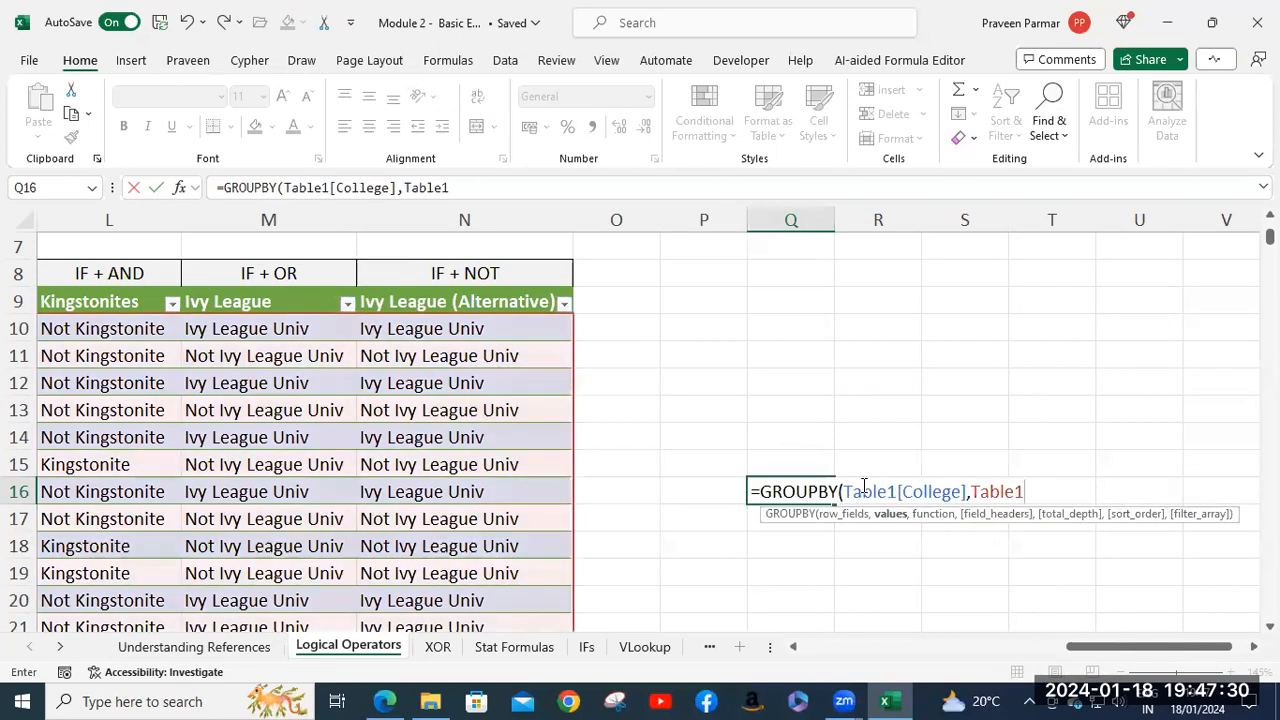
text([)
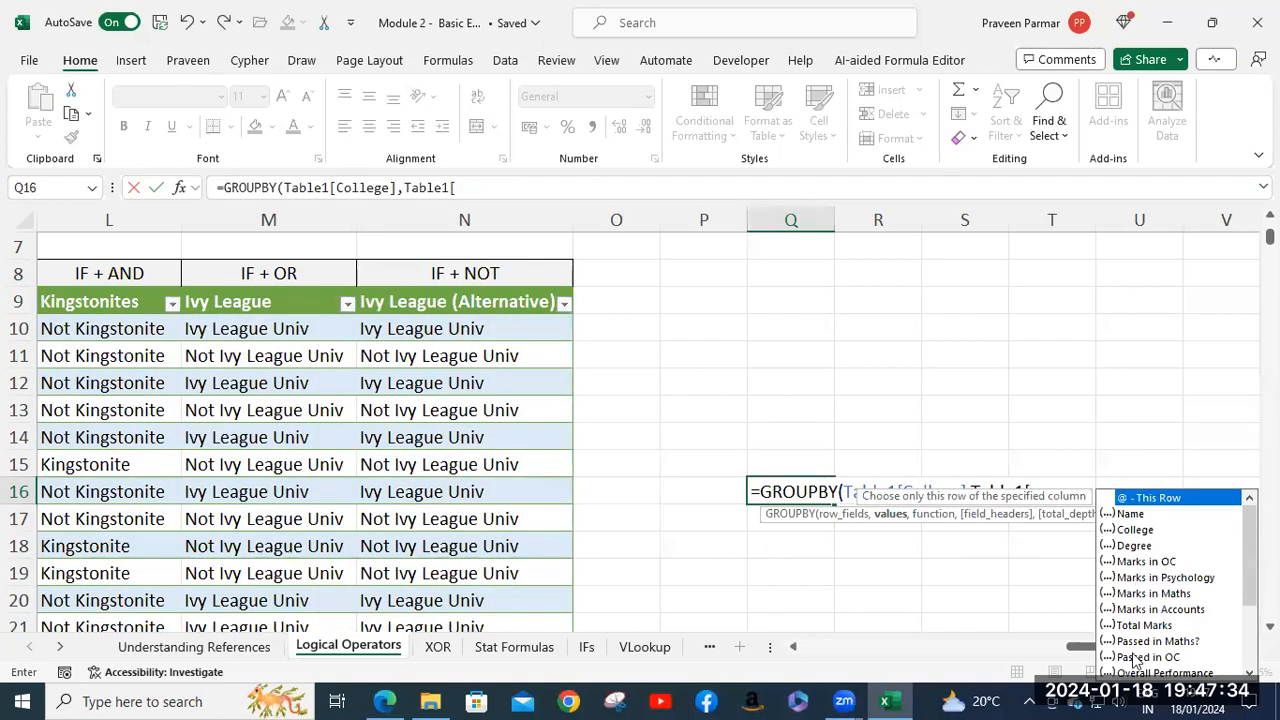
click(1140, 625)
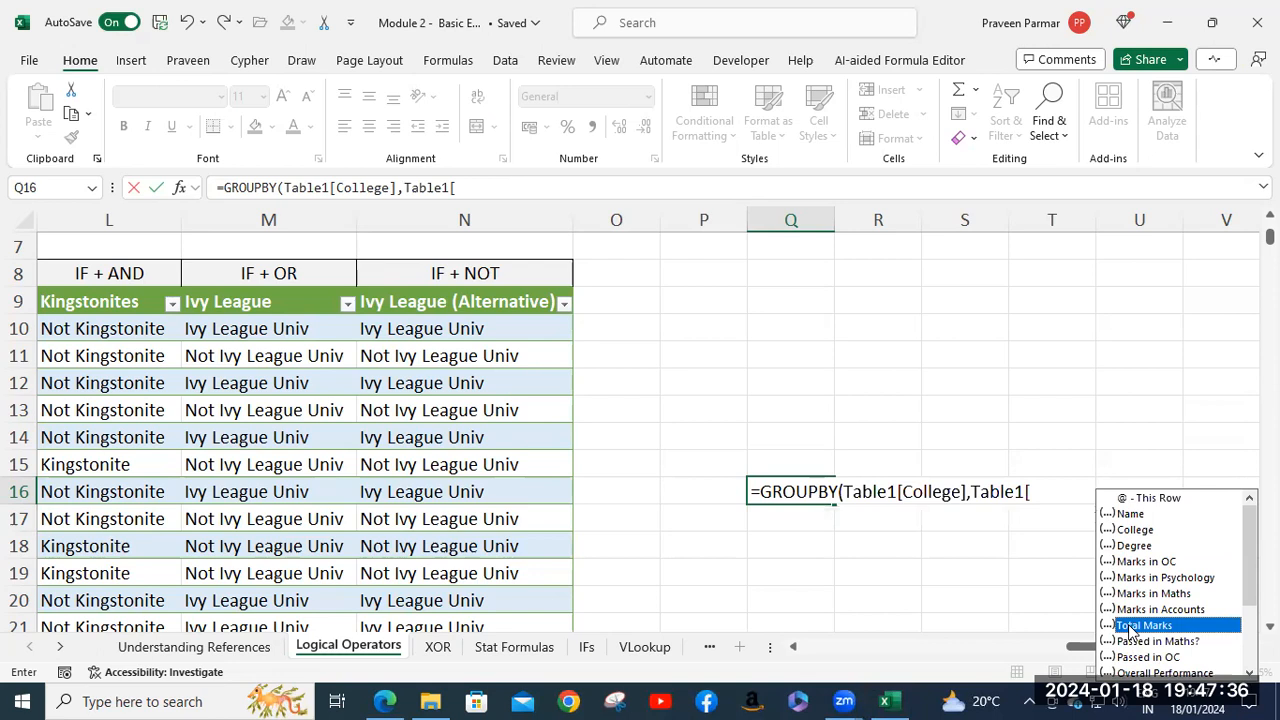
double_click(1143, 625)
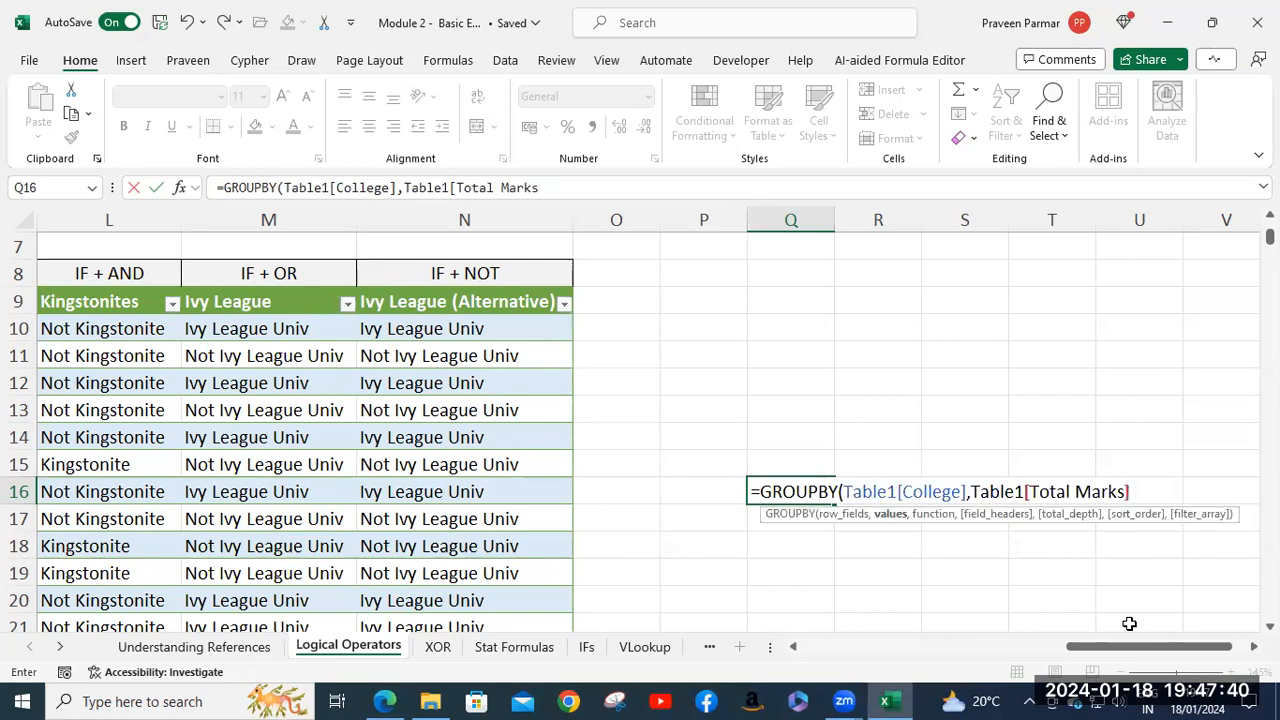
text(])
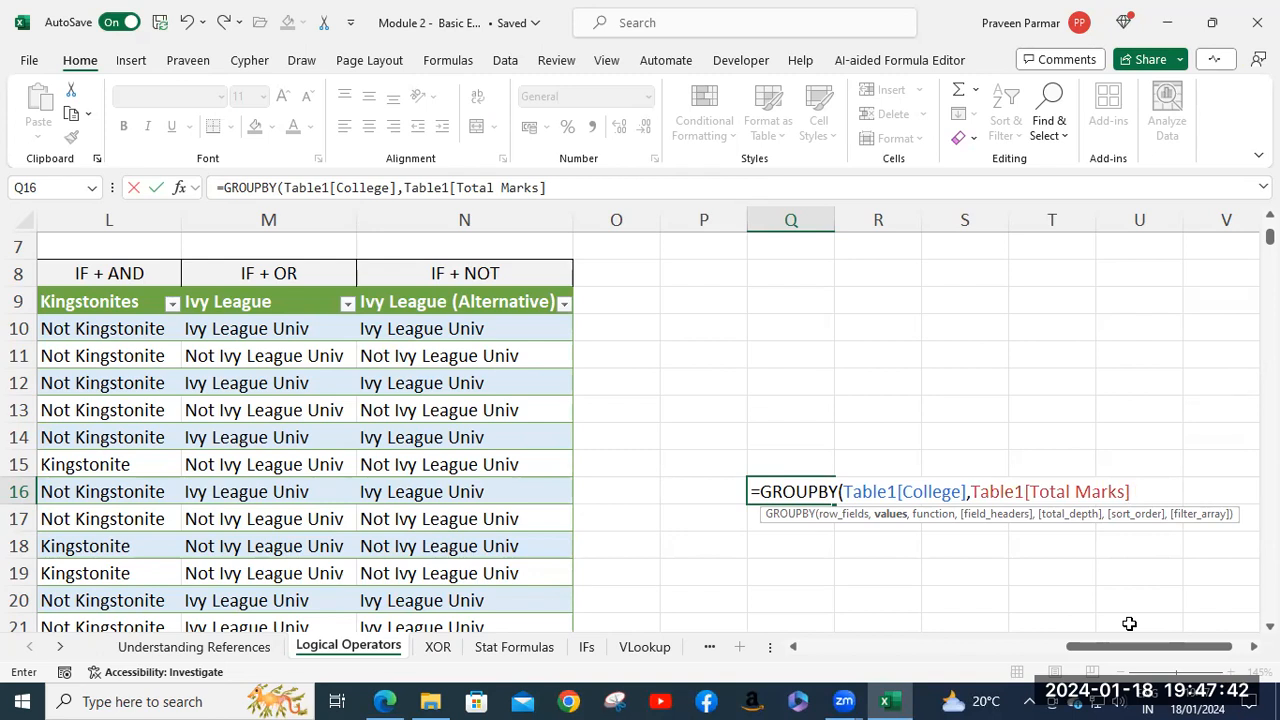
text(,)
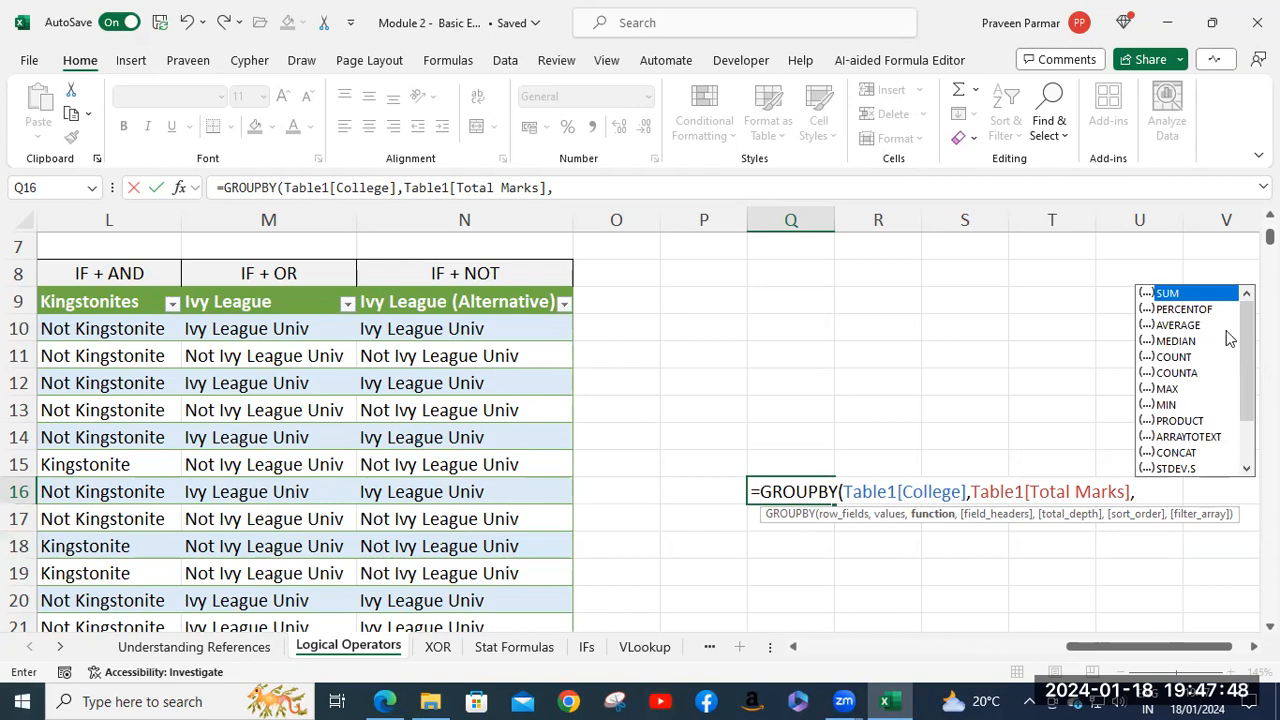
Step: Choose AVERAGE as the function argument and complete the GROUPBY formula in Q16 to average Total Marks by College
click(1180, 325)
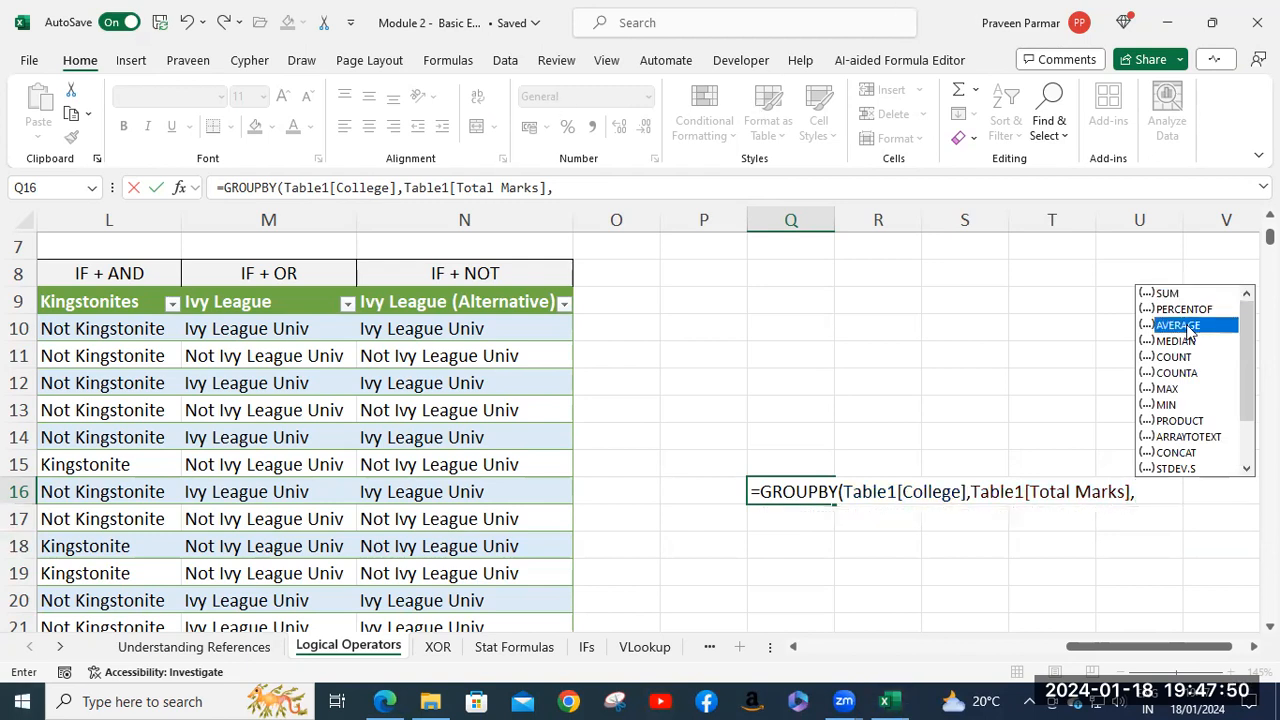
double_click(1187, 327)
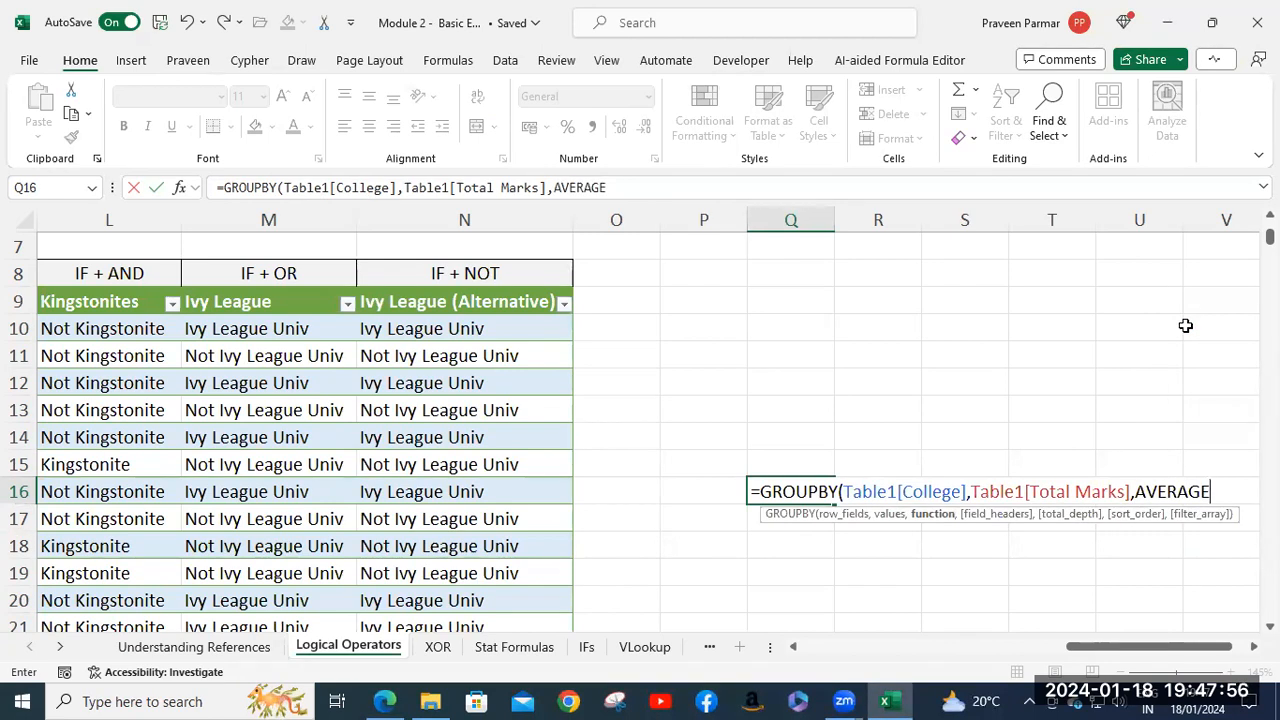
text())
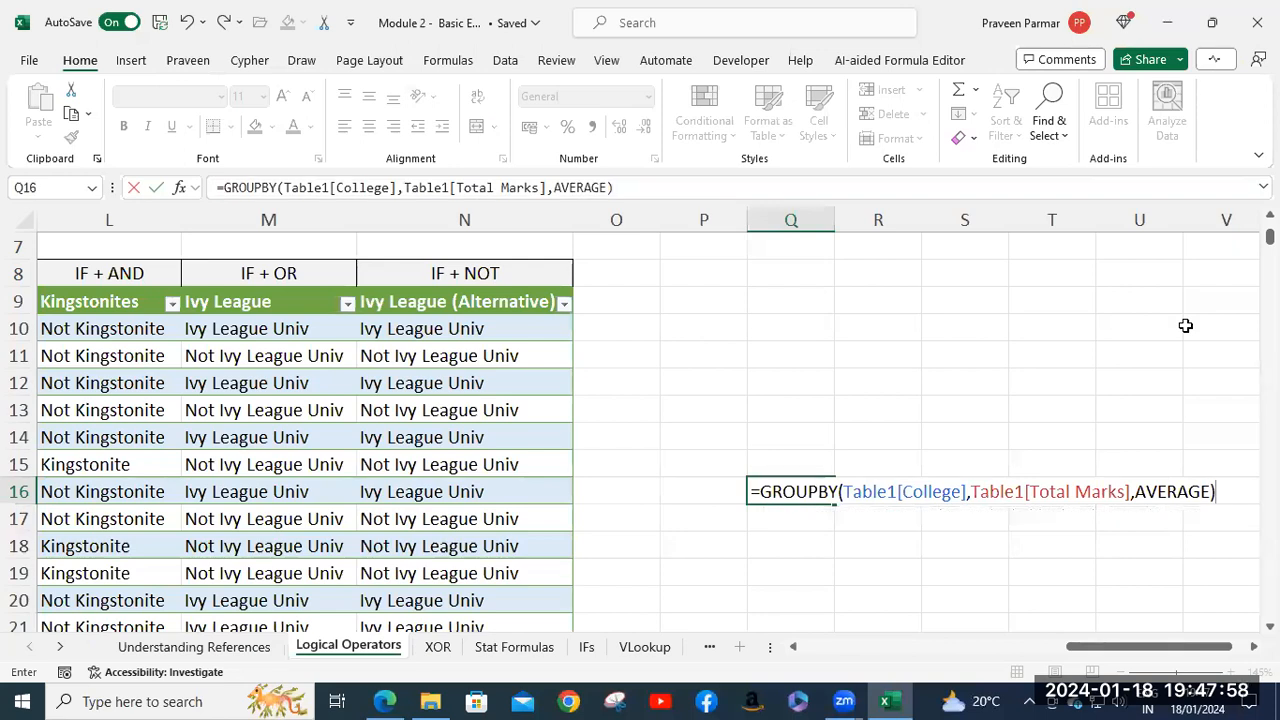
key(Return)
click(955, 350)
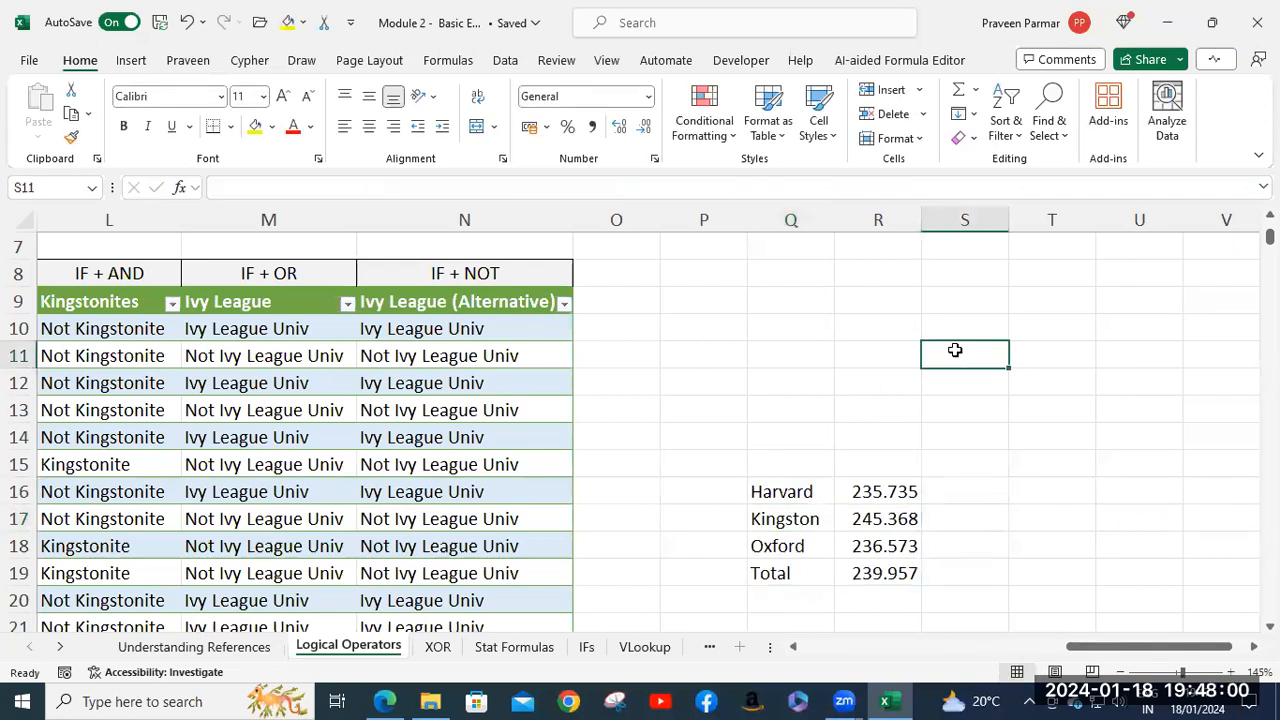
Step: Examine the spilled GROUPBY output in Q16:R19, comparing each college's average marks and the Total row with the formula behind them
scroll(1046, 414, down, 2)
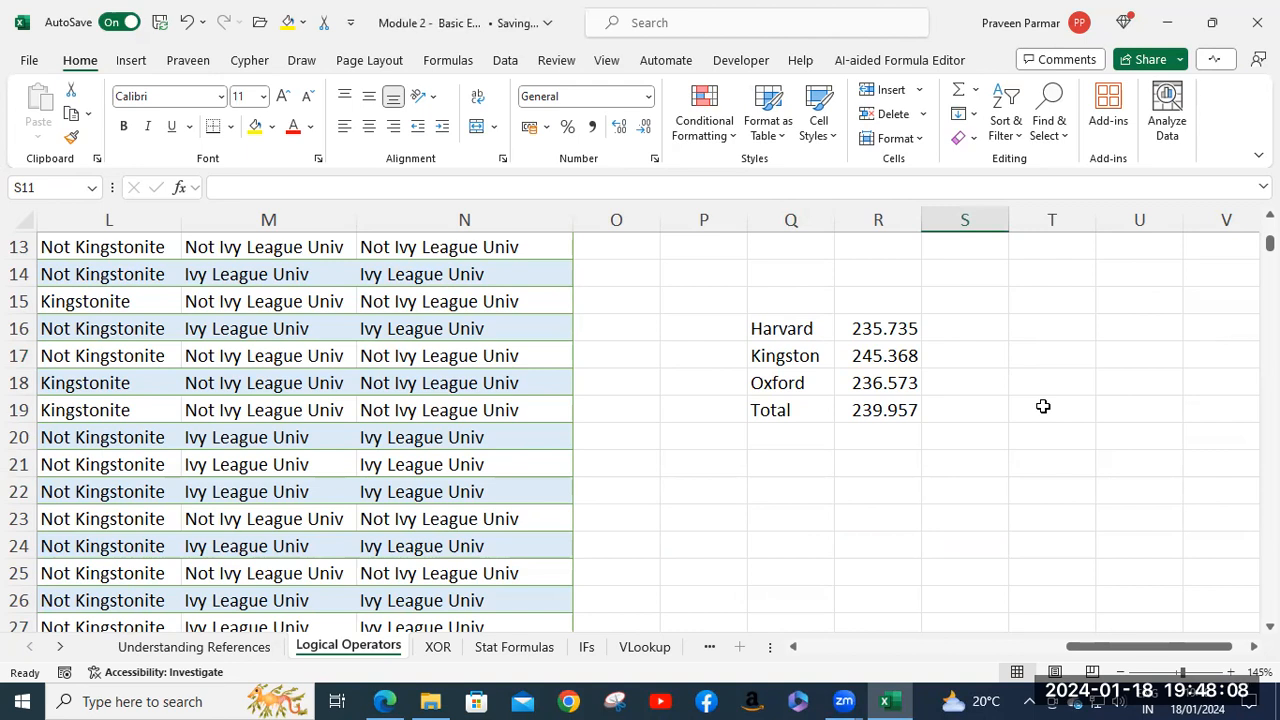
click(788, 333)
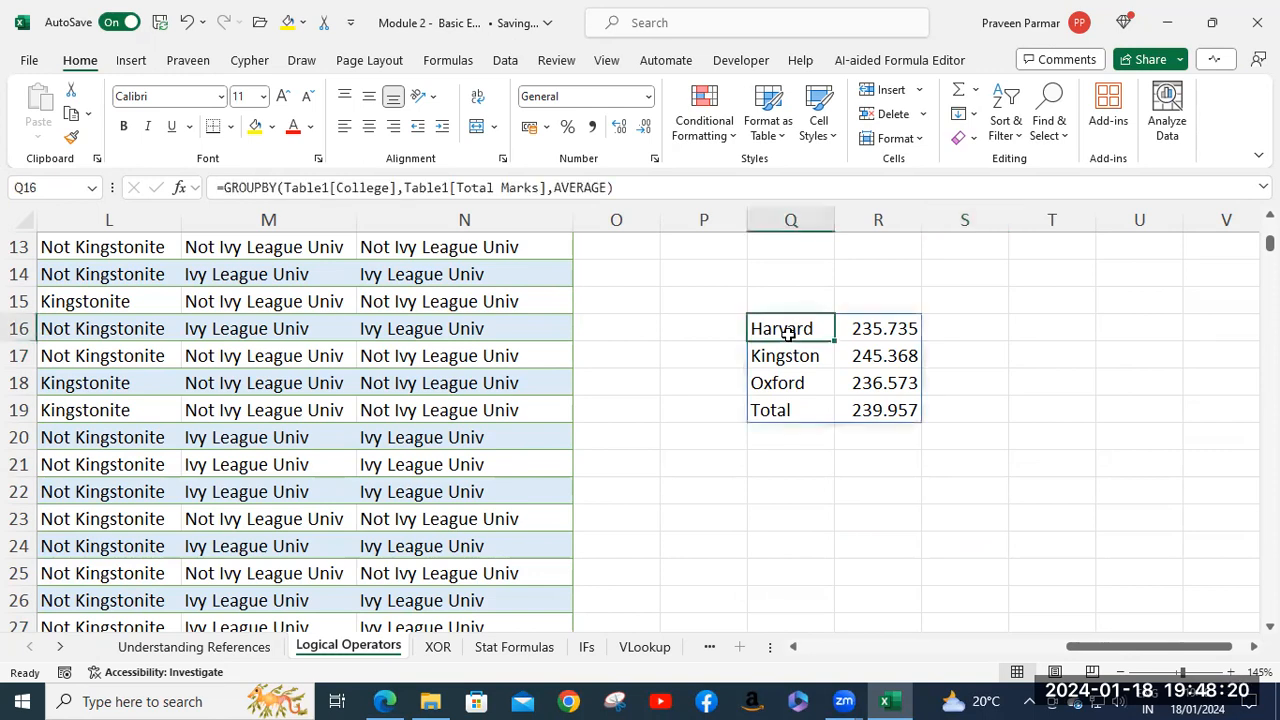
click(788, 406)
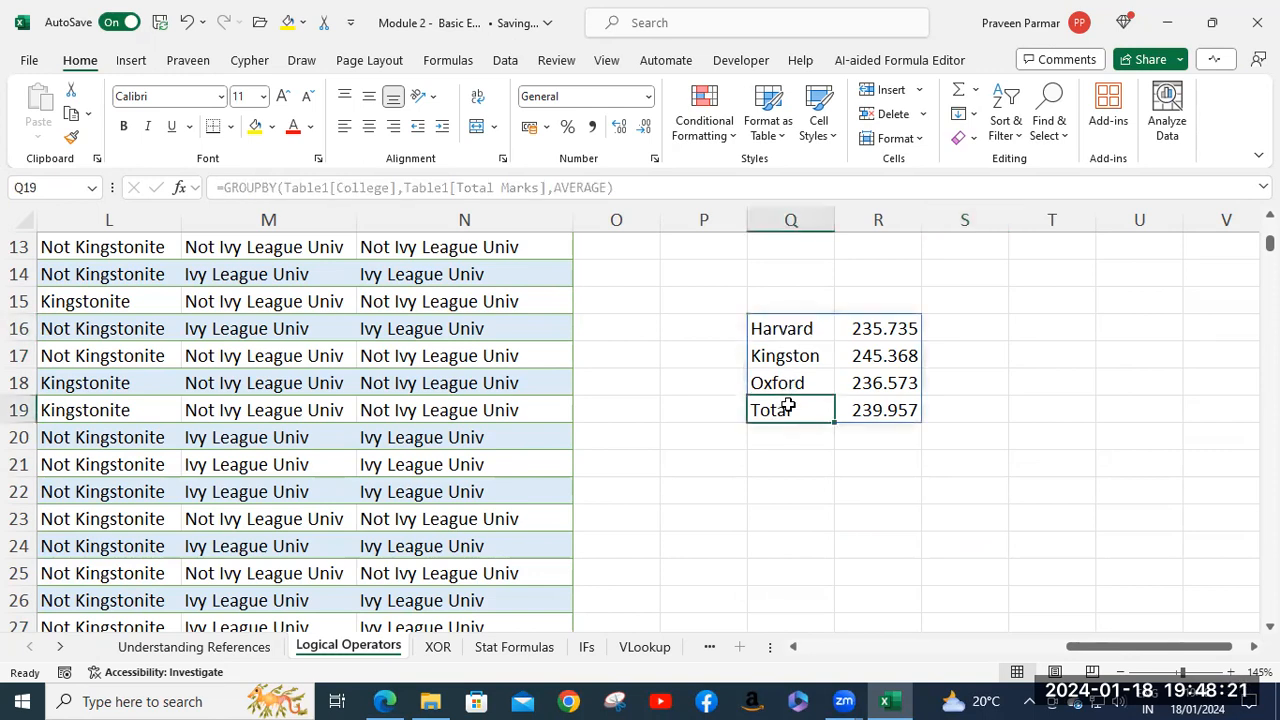
click(787, 332)
shift+click(895, 405)
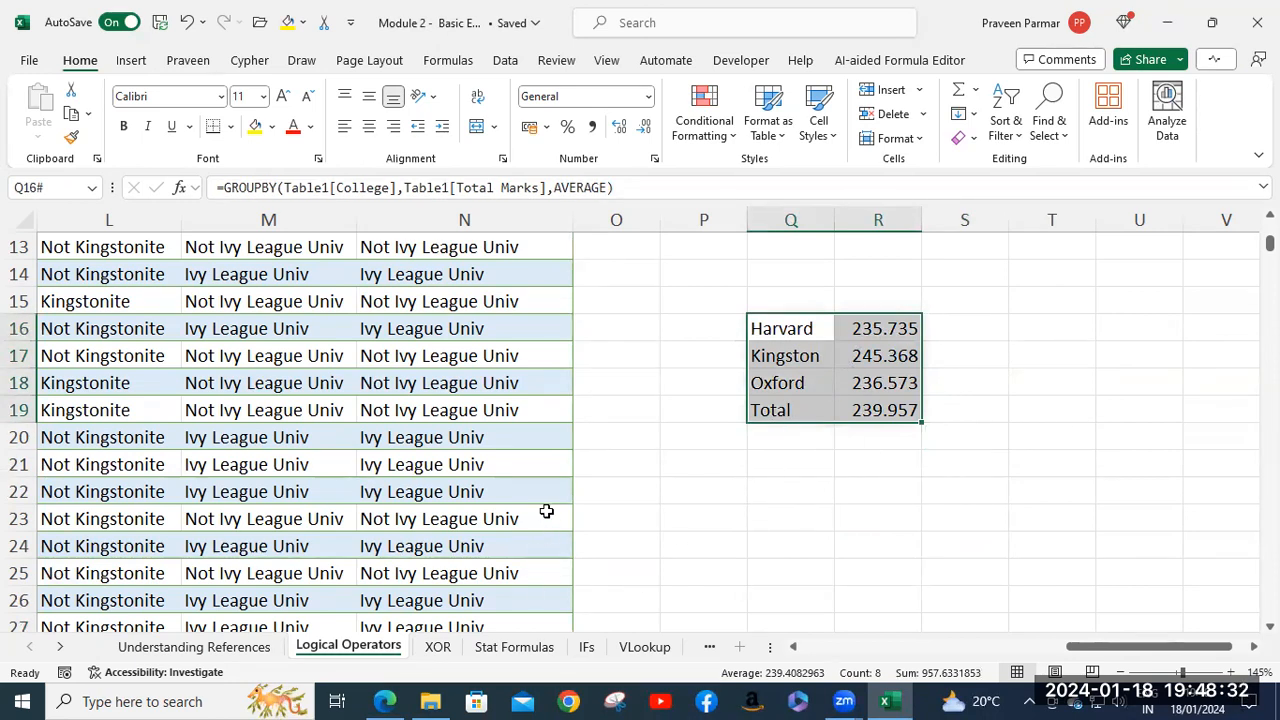
click(490, 276)
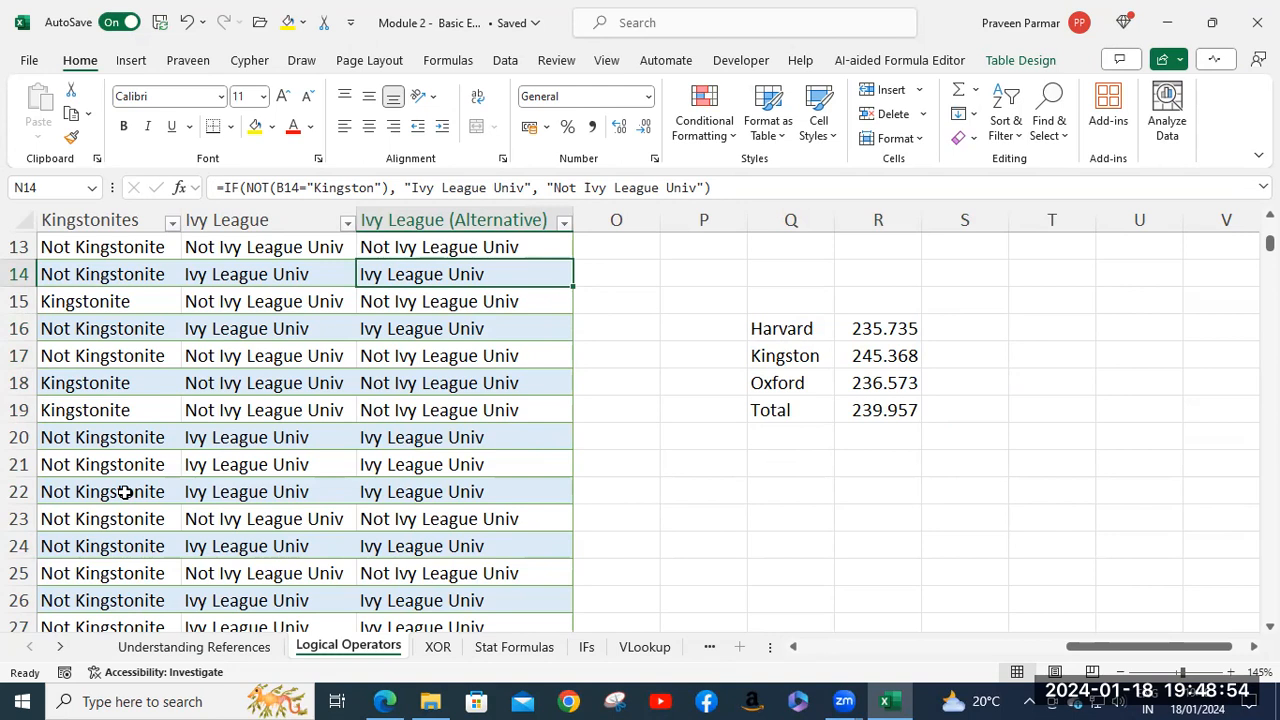
click(775, 329)
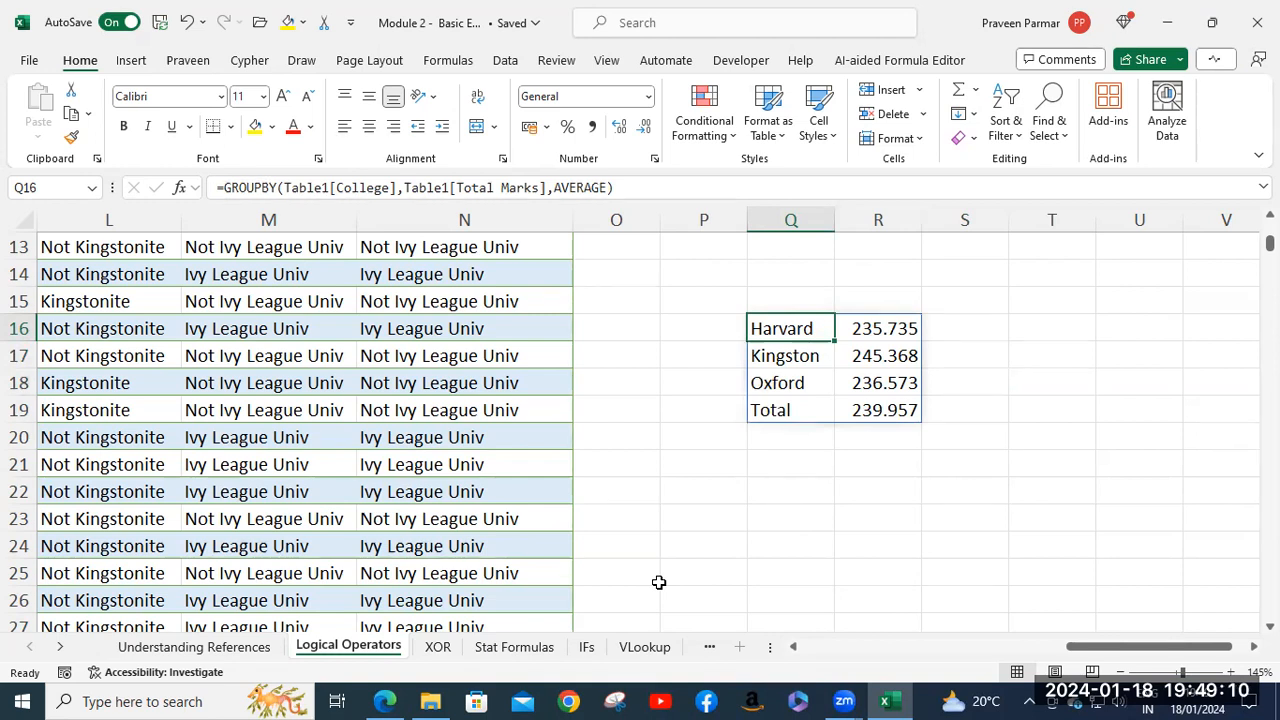
click(377, 404)
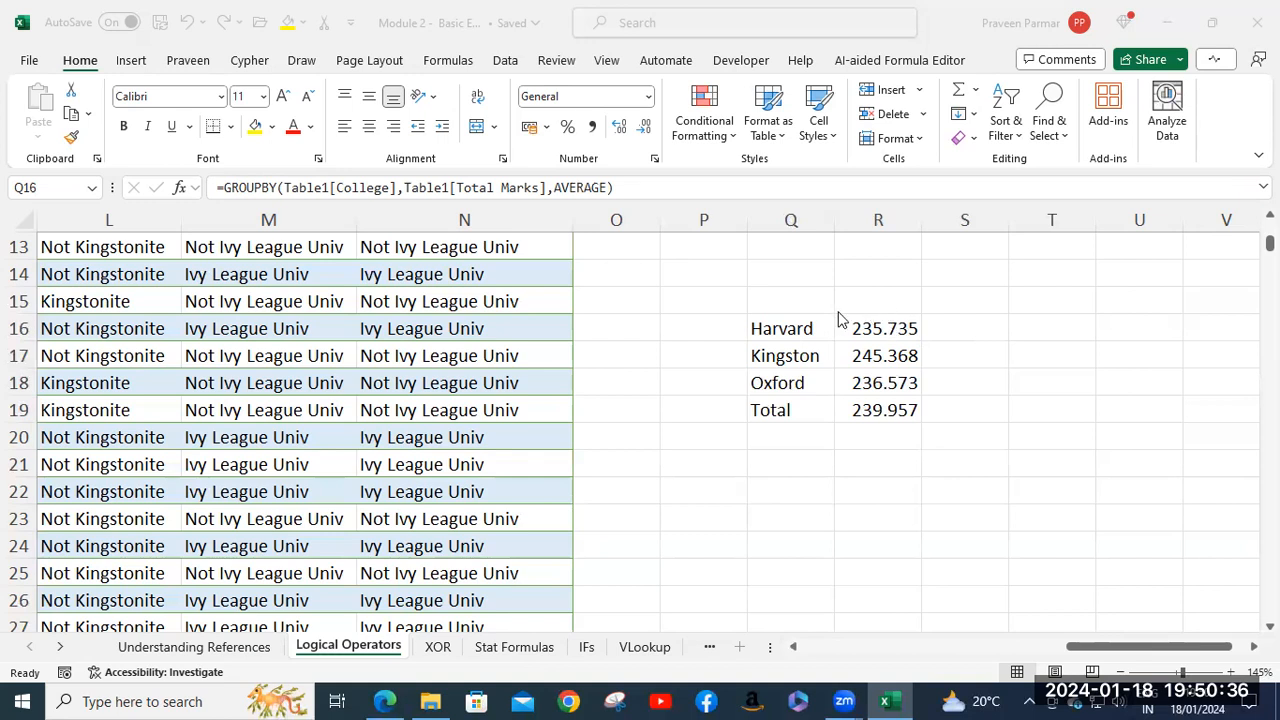
click(781, 339)
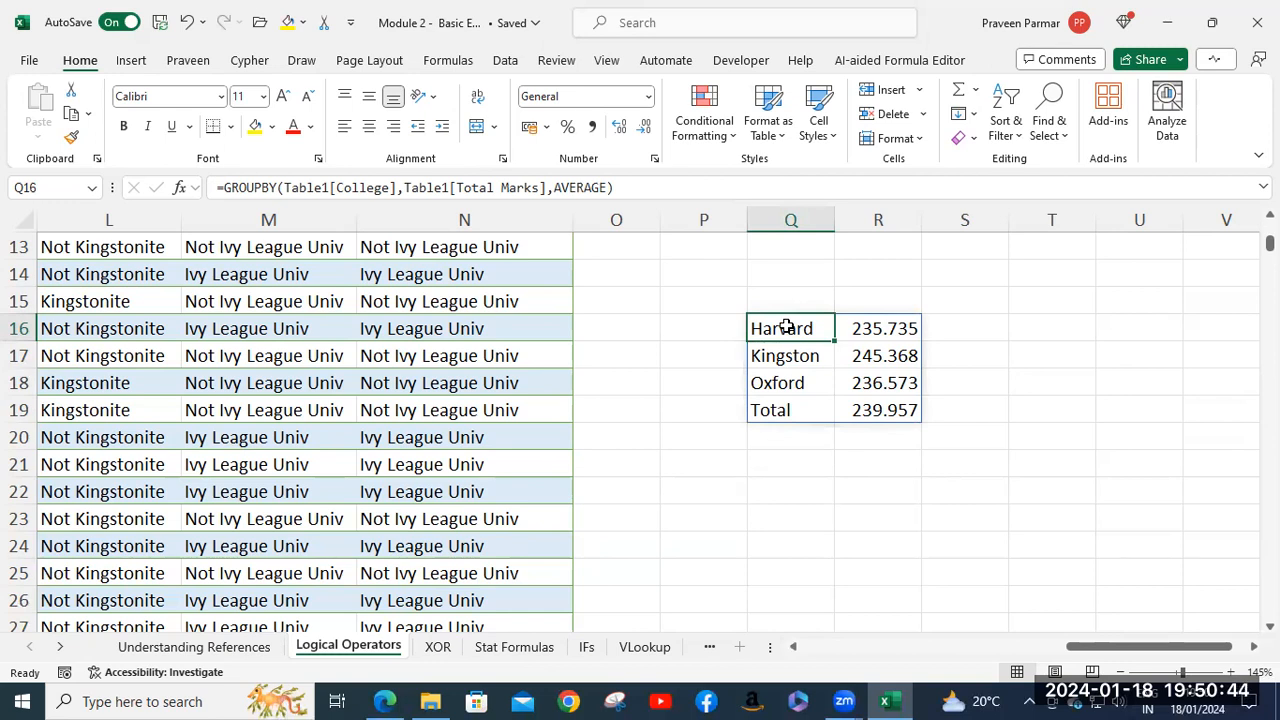
click(903, 330)
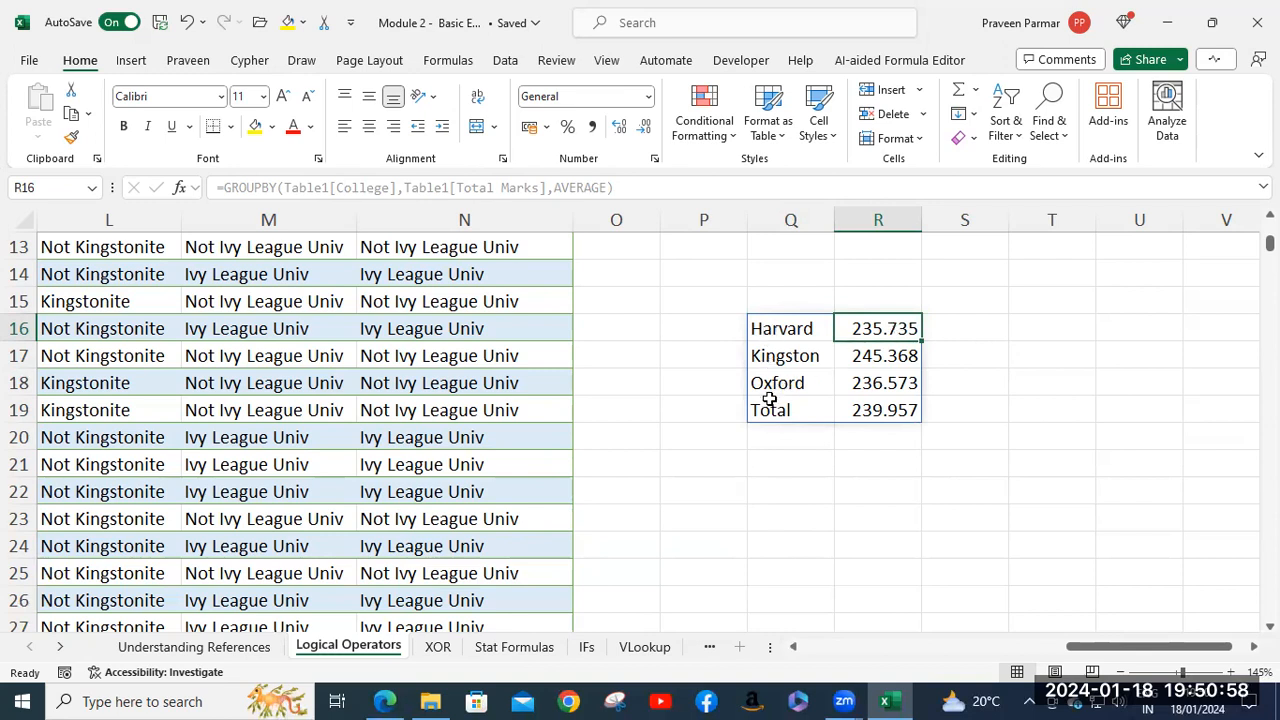
click(884, 412)
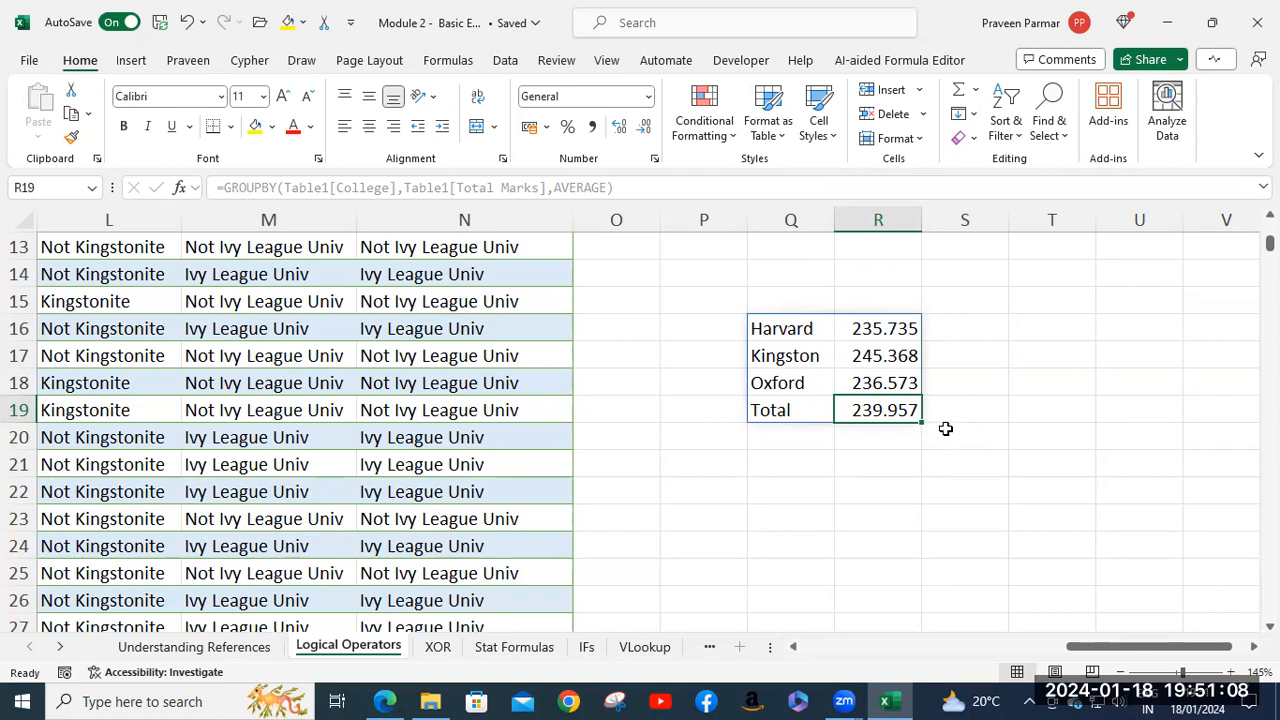
Step: Delete the whole GROUPBY summary in Q16:R19
click(790, 329)
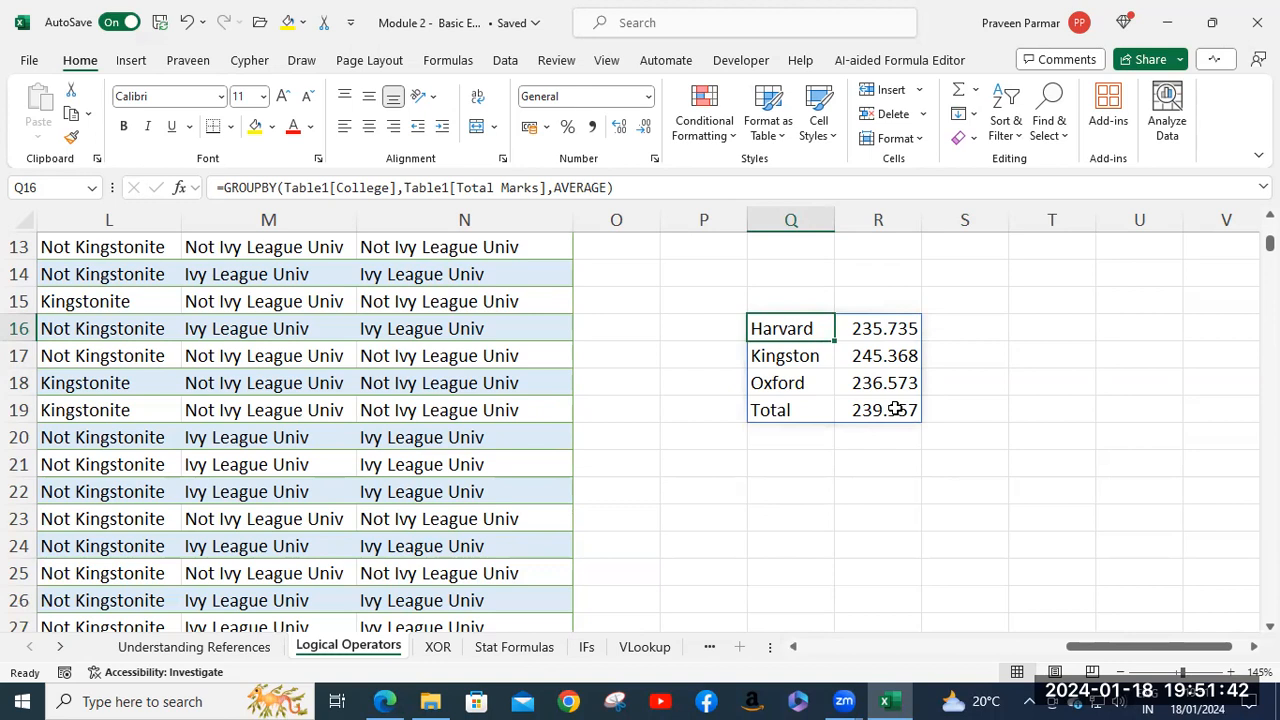
shift+click(907, 410)
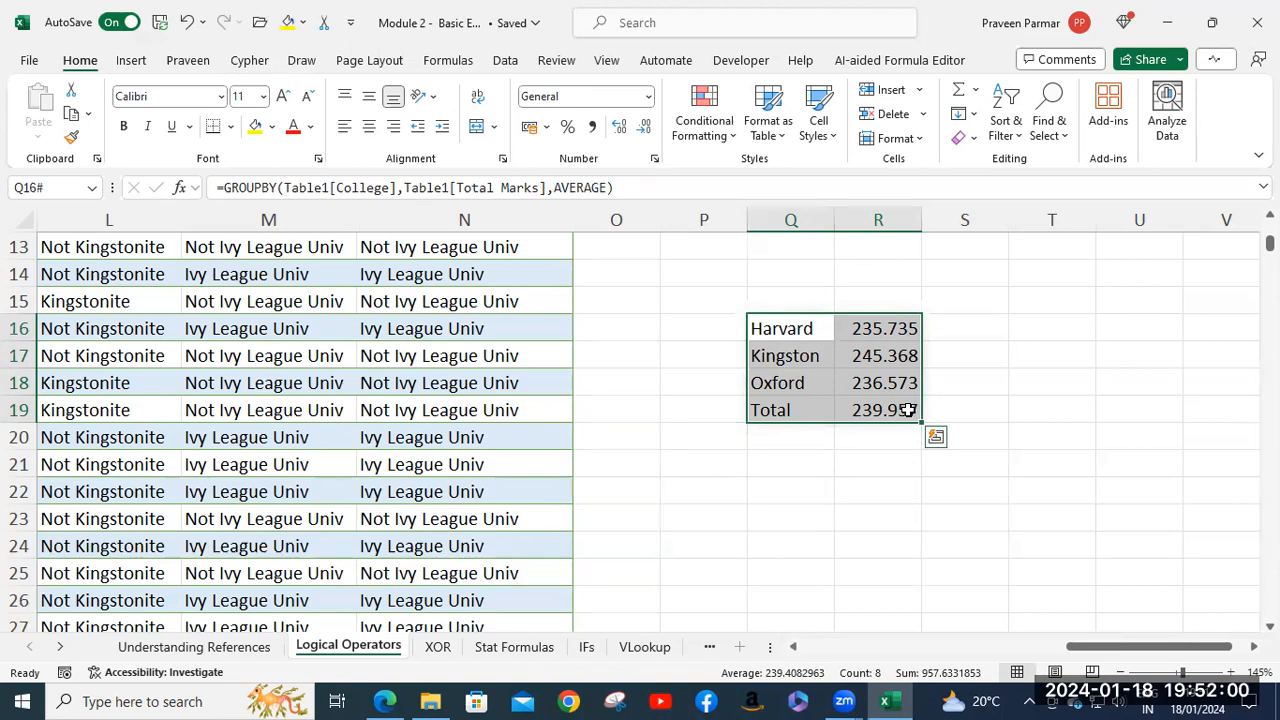
key(Delete)
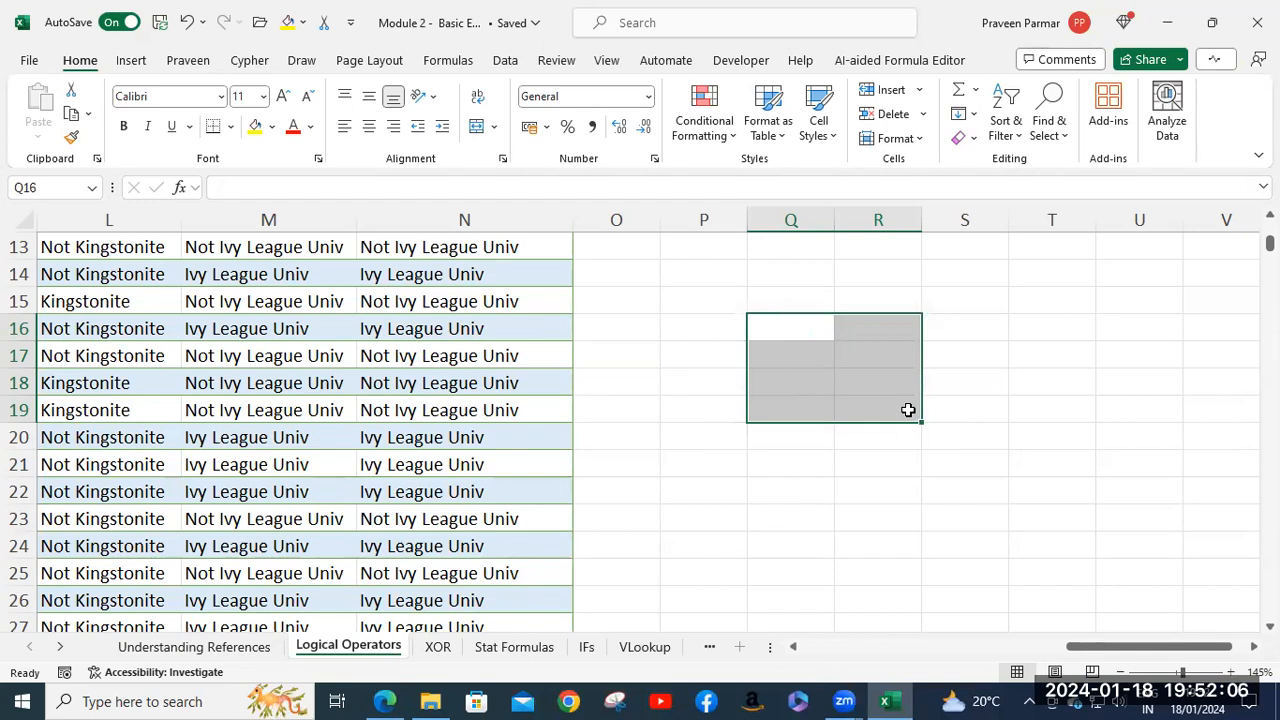
click(702, 331)
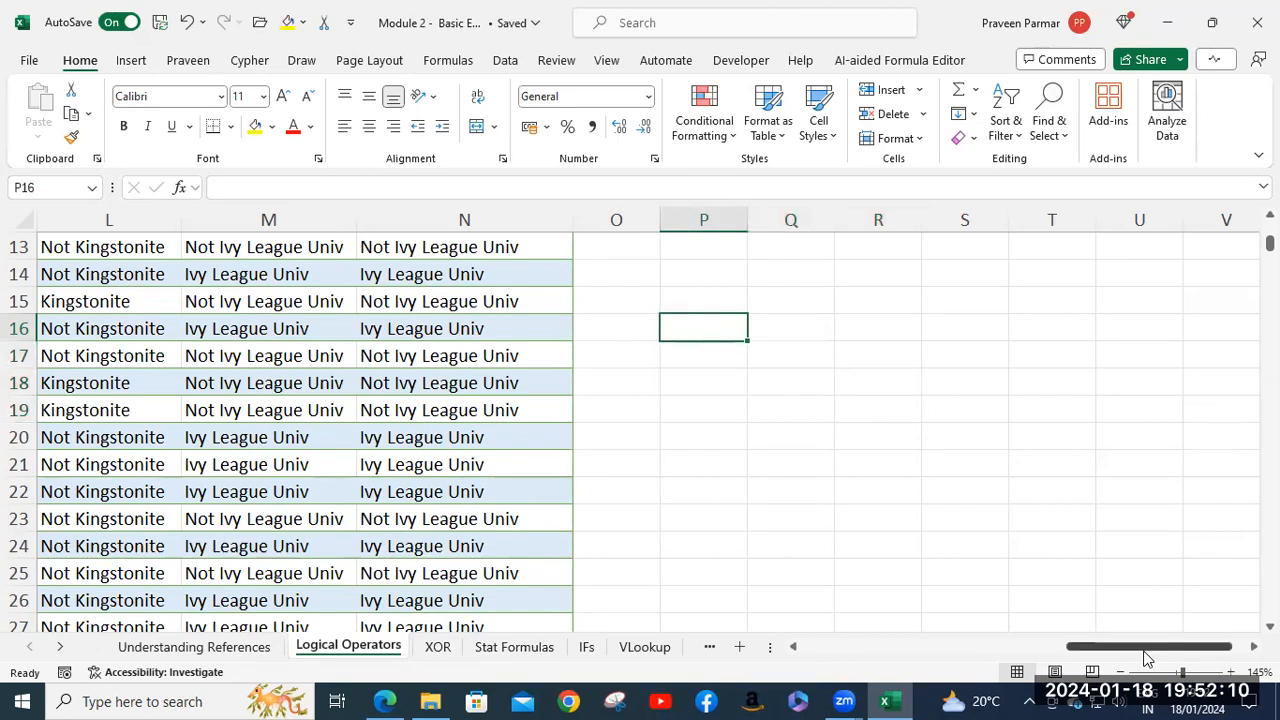
Step: Go to the VLookup sheet and clear the Days Late, Balance and Late Charge entries B20:D20 of Example 3
drag(1145, 658, 883, 653)
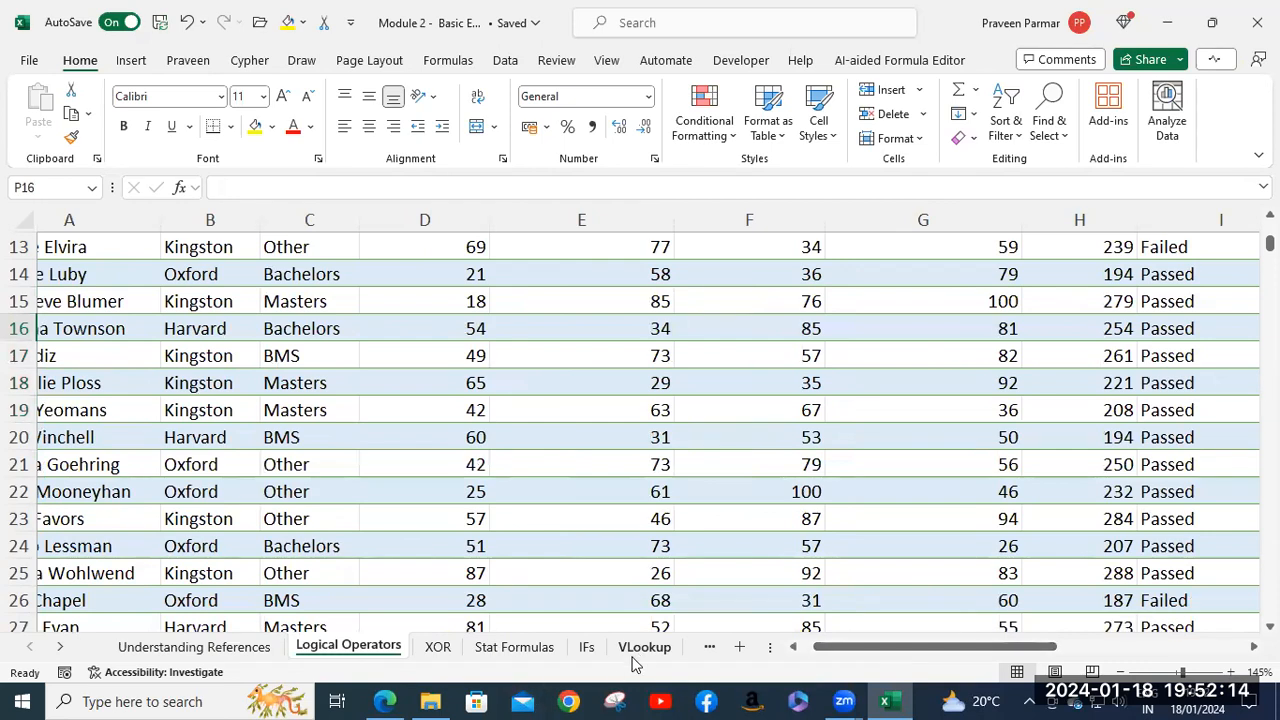
click(640, 648)
scroll(740, 460, down, 2)
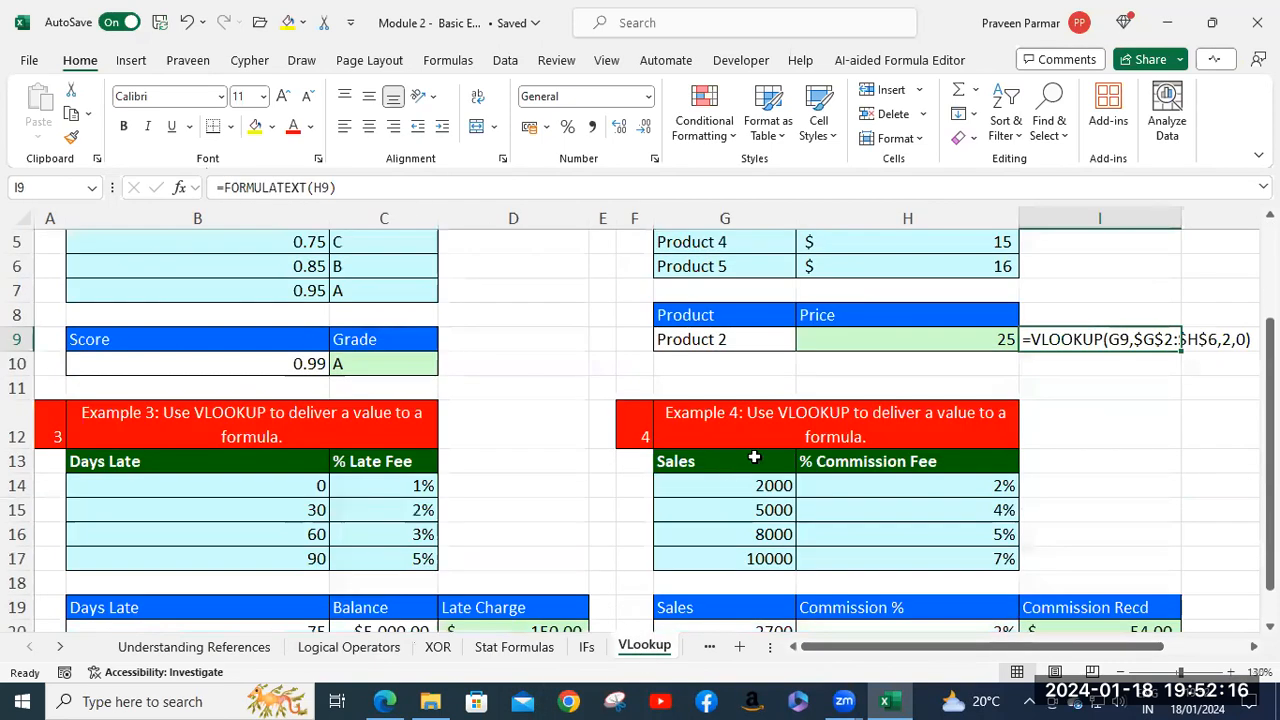
scroll(432, 532, down, 2)
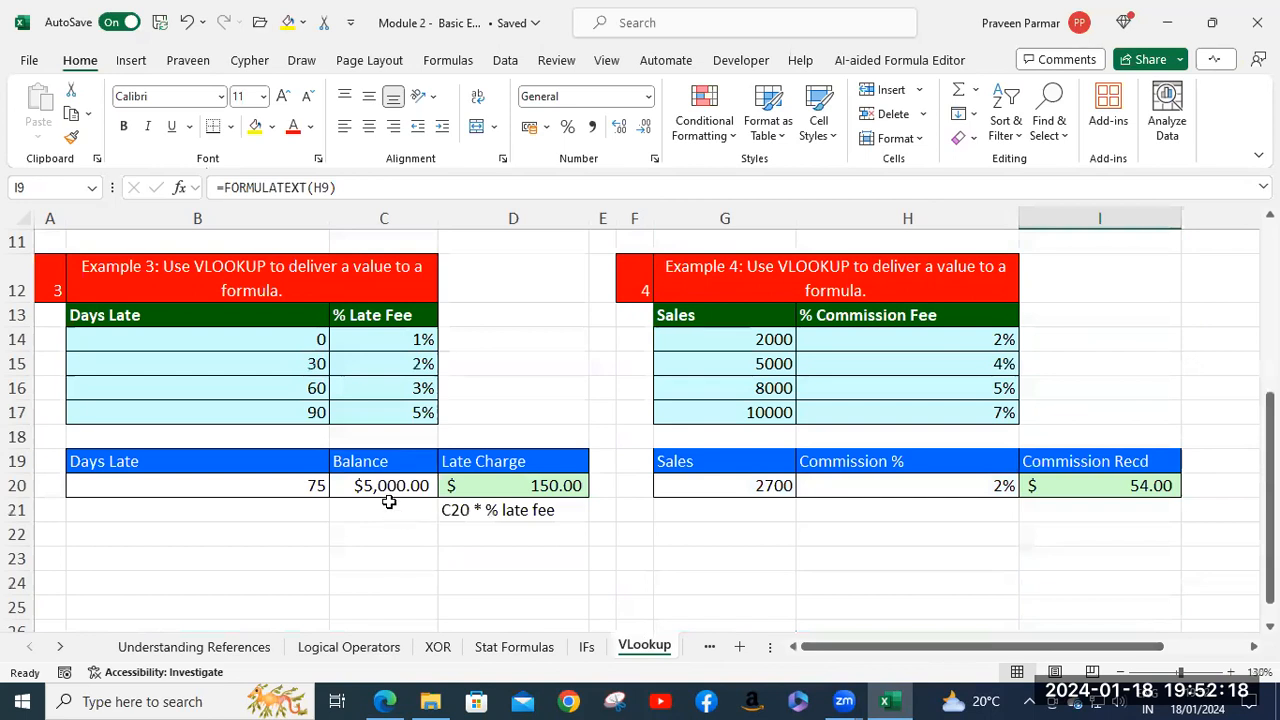
drag(301, 485, 548, 485)
key(Delete)
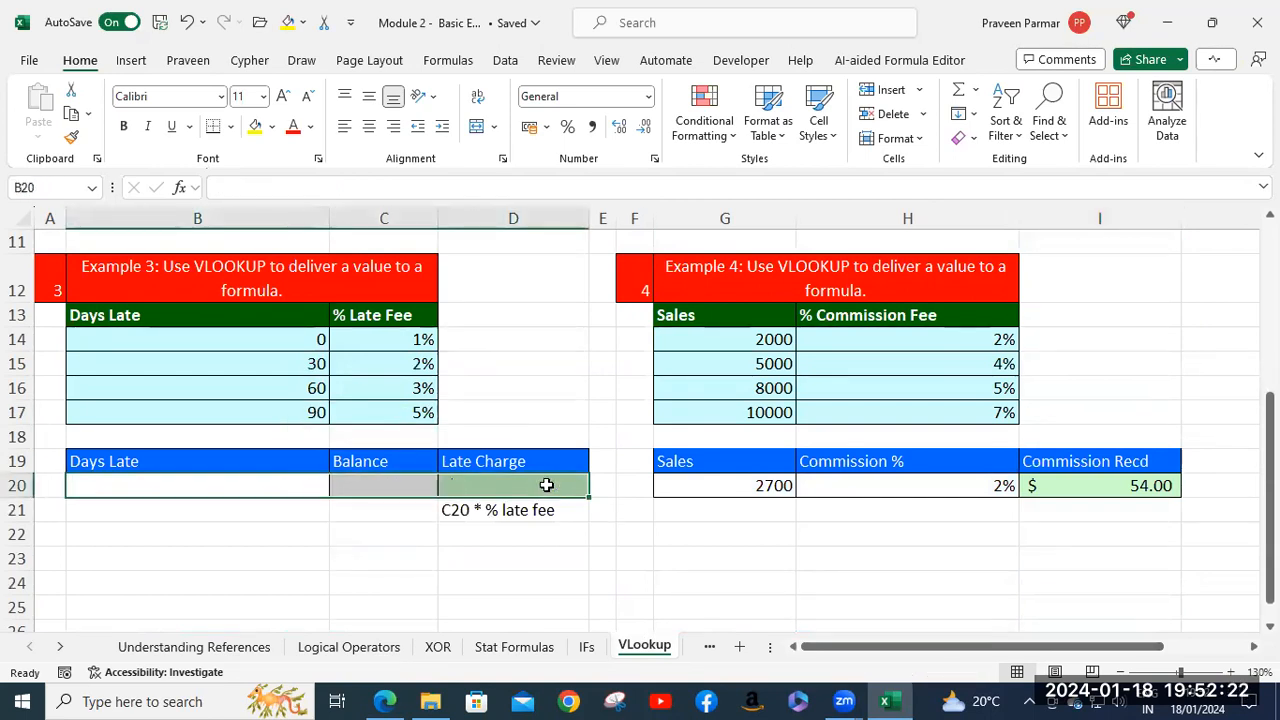
Step: Examine how Example 3's Days Late tiers in B14:C17 map to late fee percentages, along with the empty Days Late and Balance cells
click(248, 490)
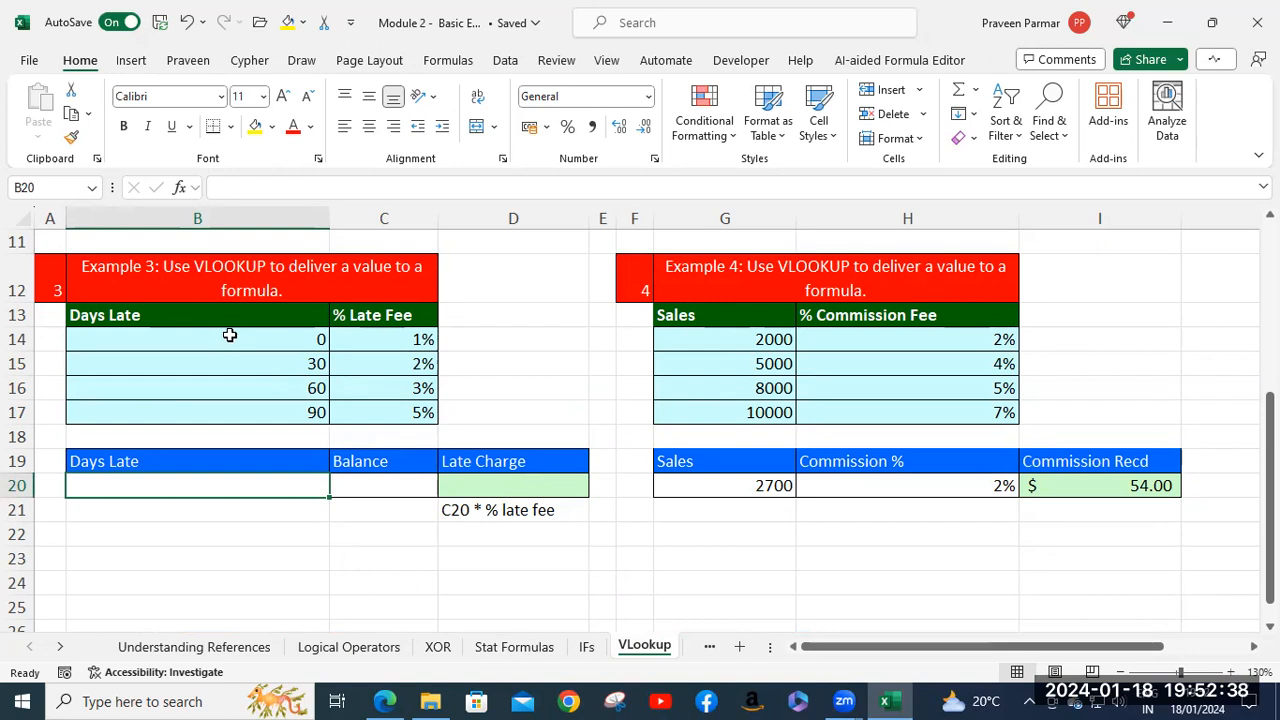
click(230, 336)
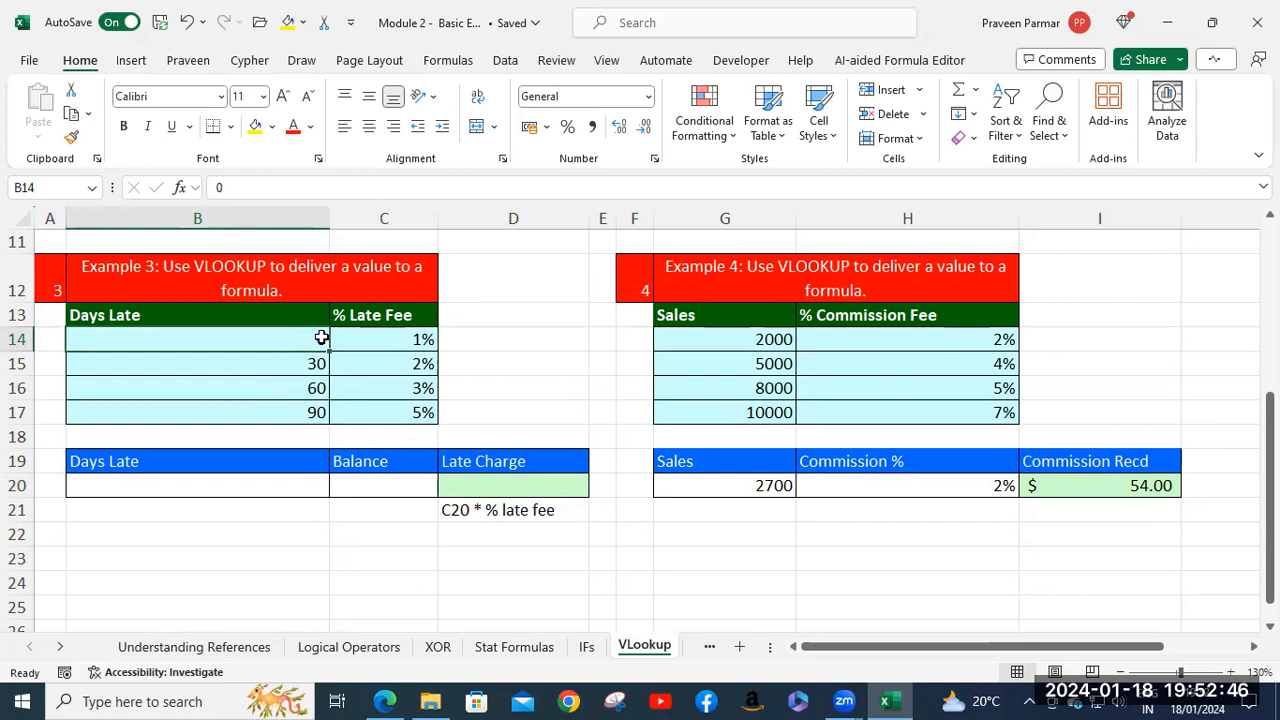
click(385, 340)
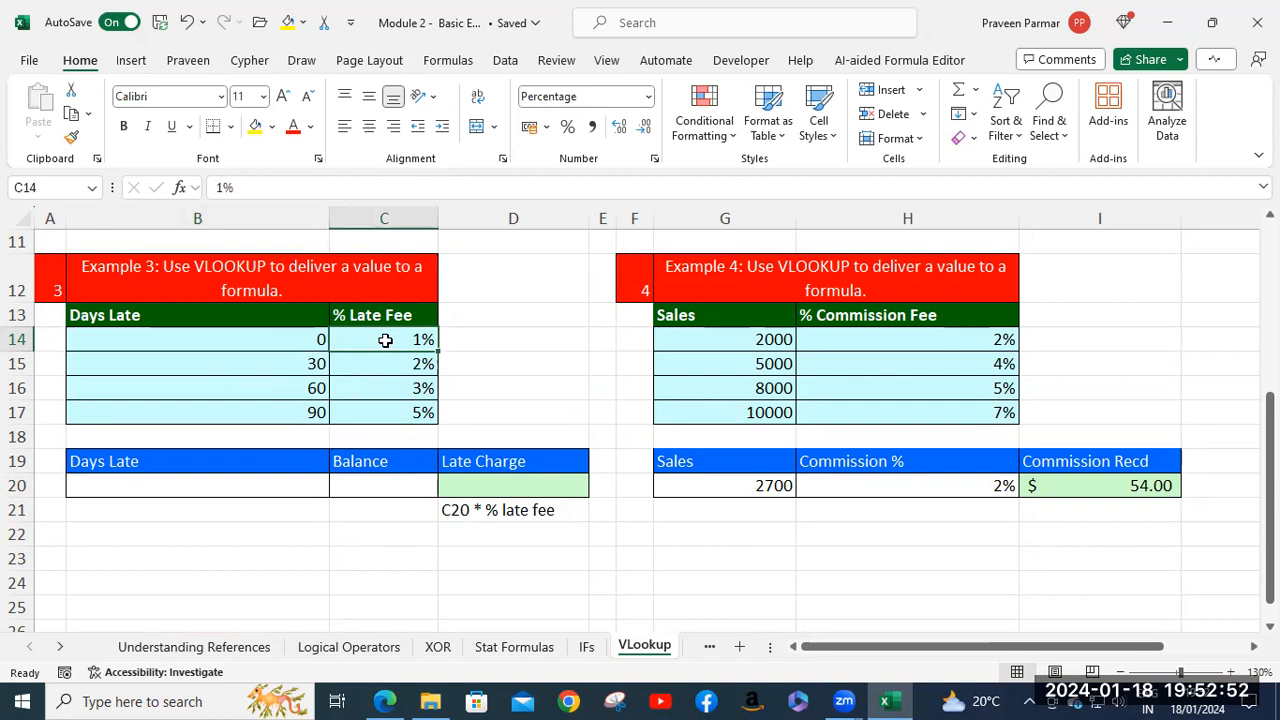
click(274, 367)
click(274, 386)
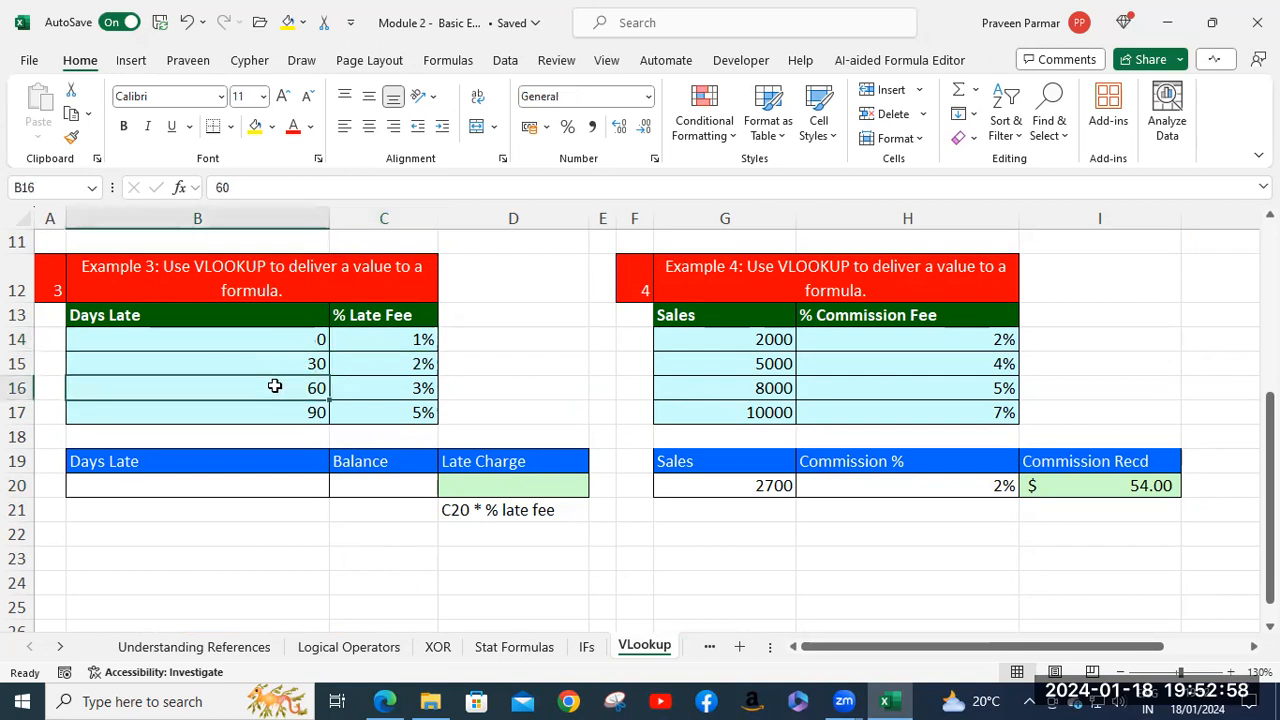
click(411, 364)
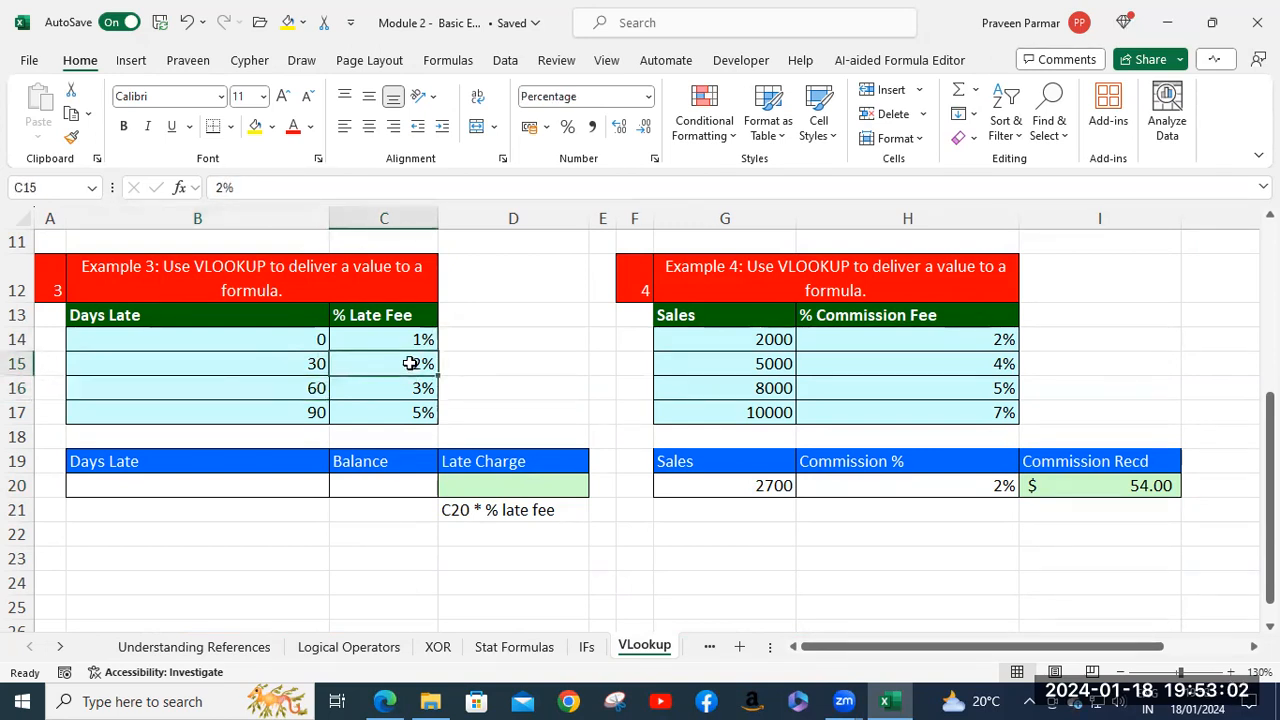
click(314, 387)
click(312, 412)
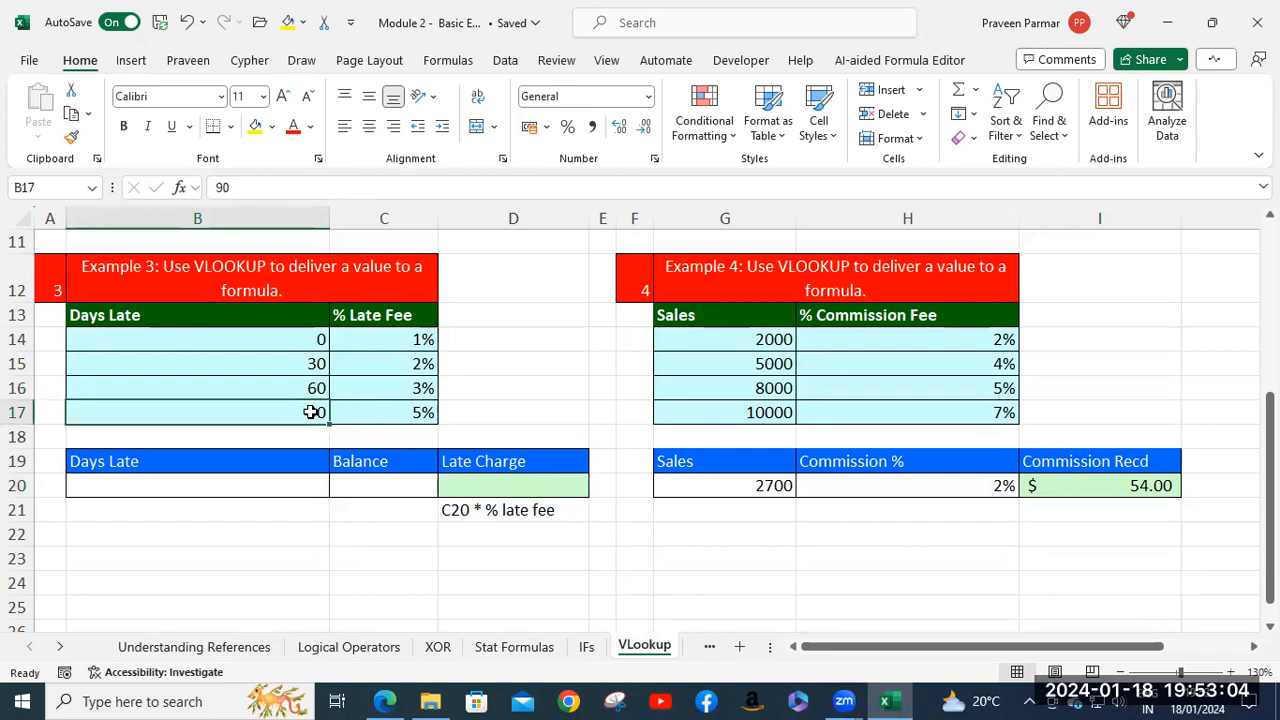
click(380, 388)
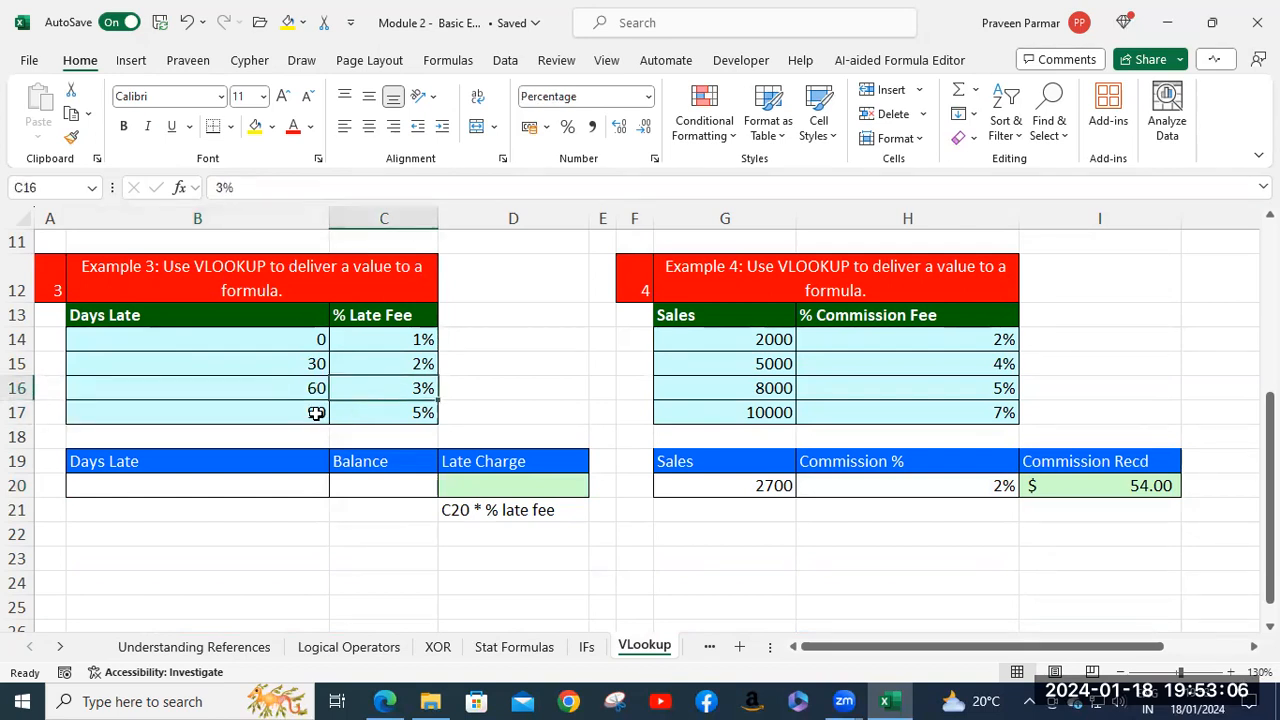
click(401, 409)
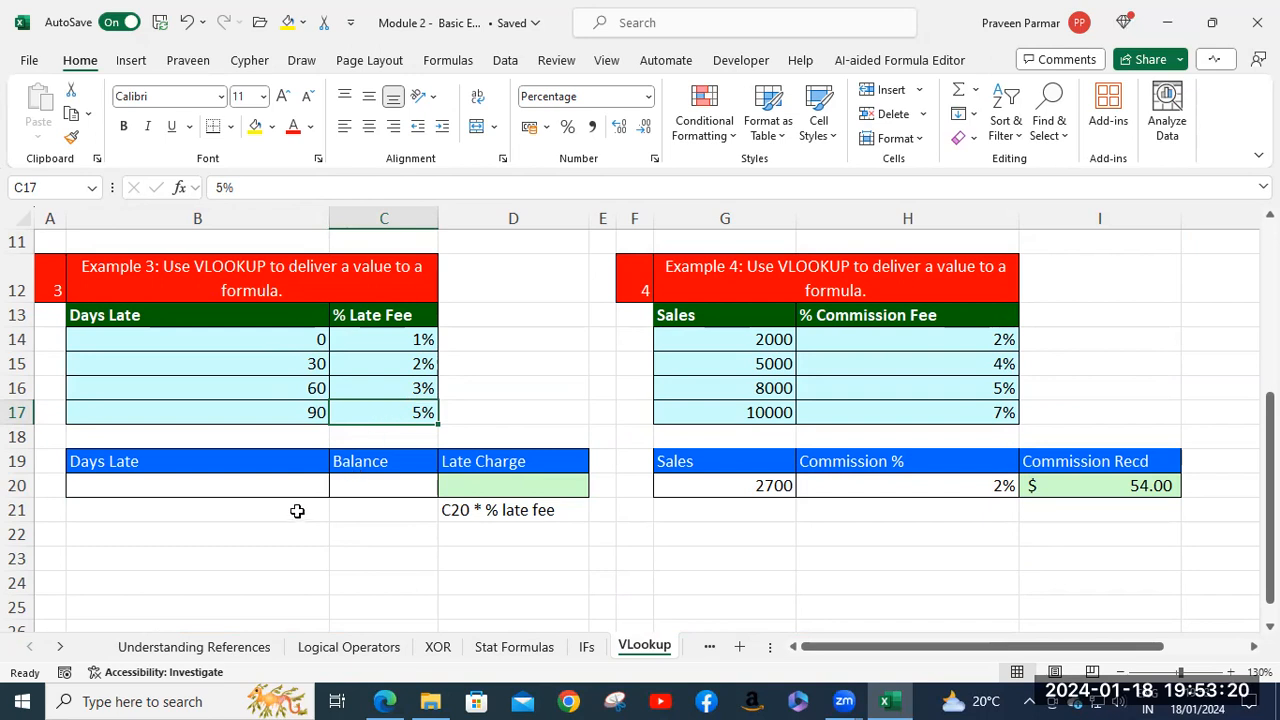
click(372, 485)
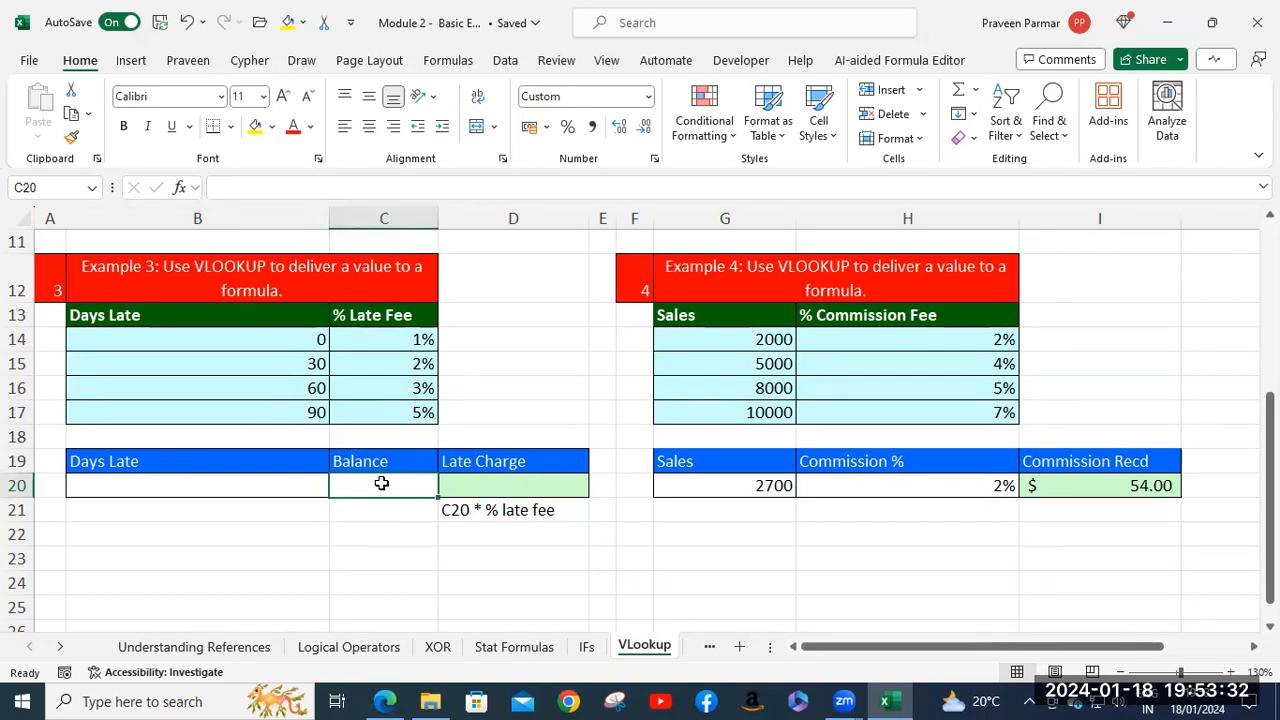
click(229, 486)
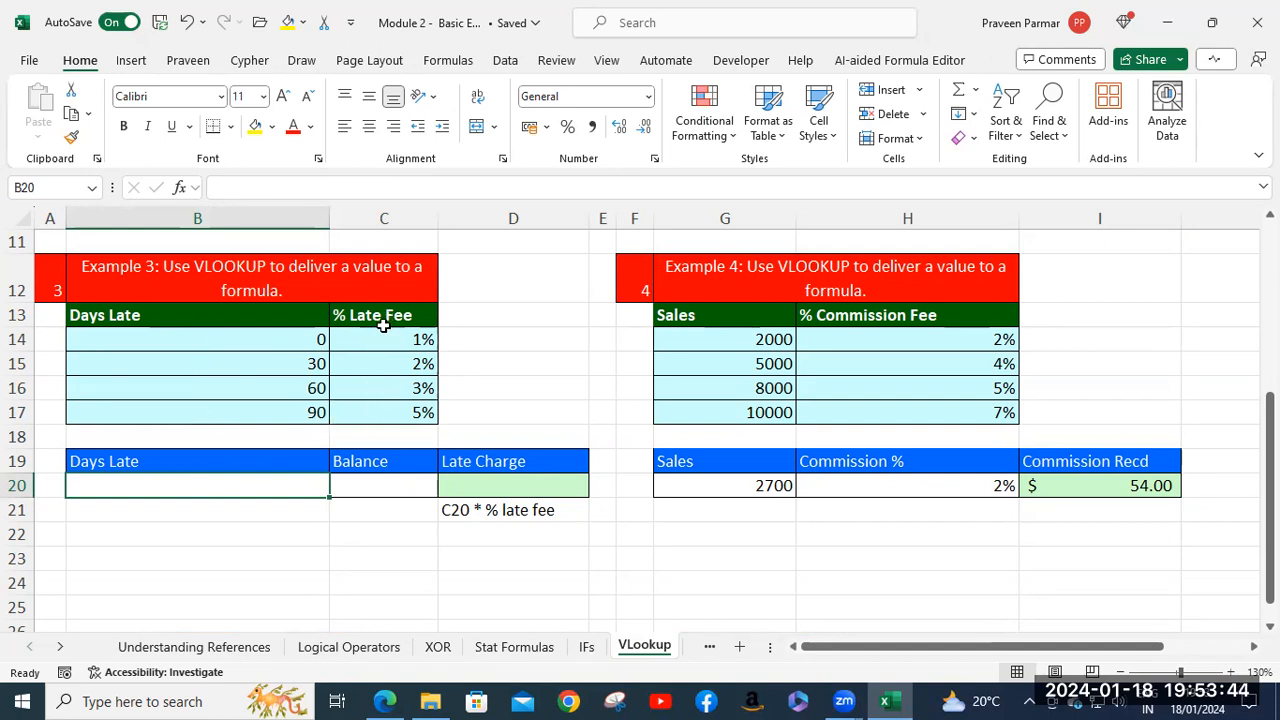
Step: Start a VLOOKUP formula in Late Charge cell D20 with B20 as lookup value and the absolute range $B$13:$C$17 as table
click(486, 485)
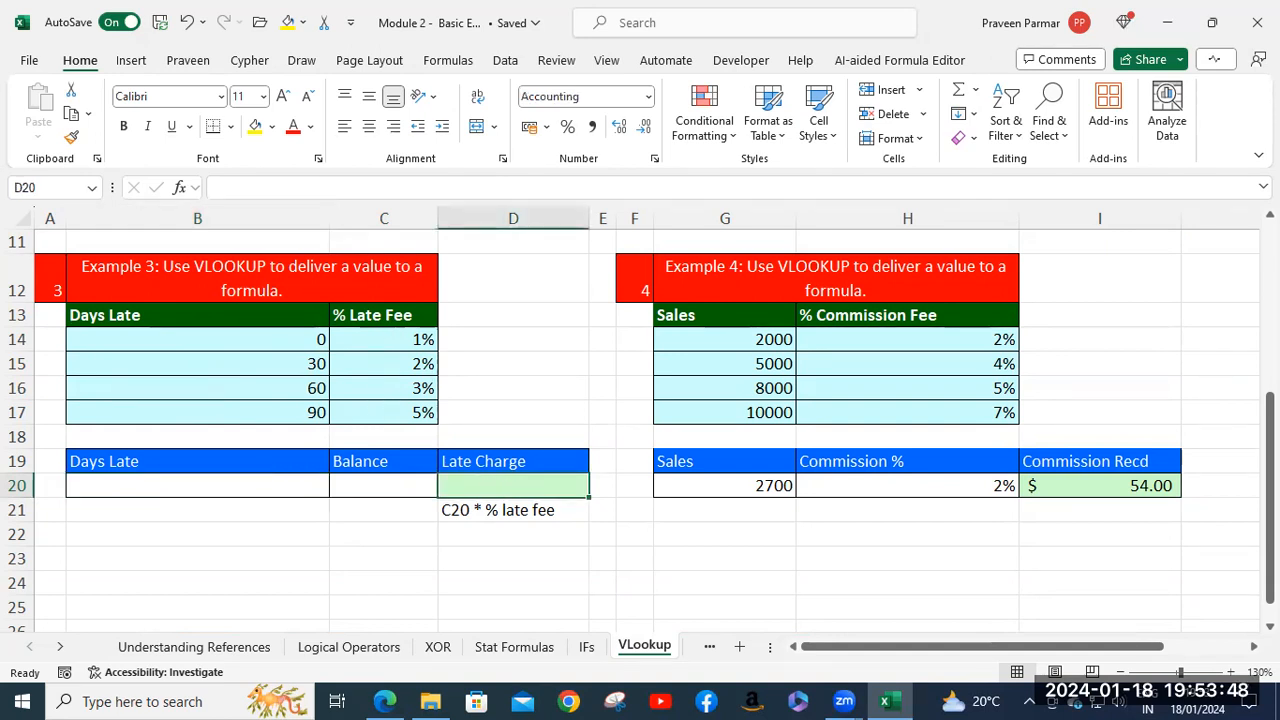
text(=vl)
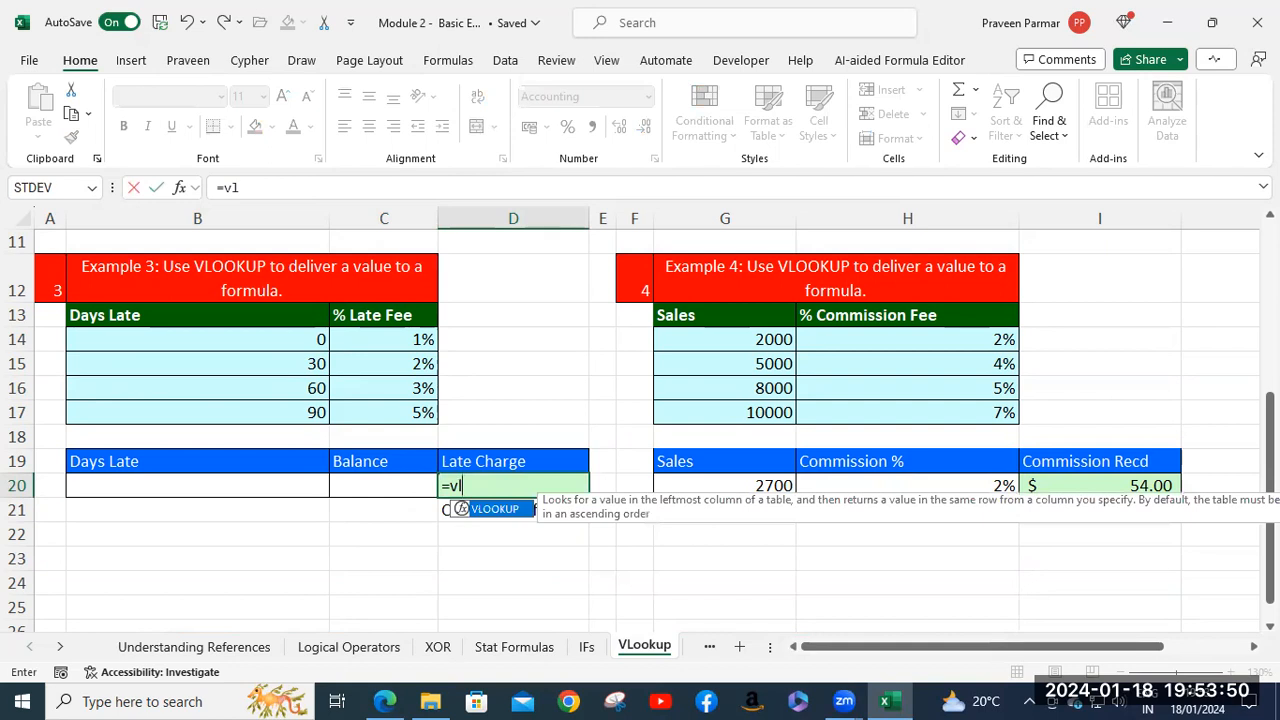
key(Tab)
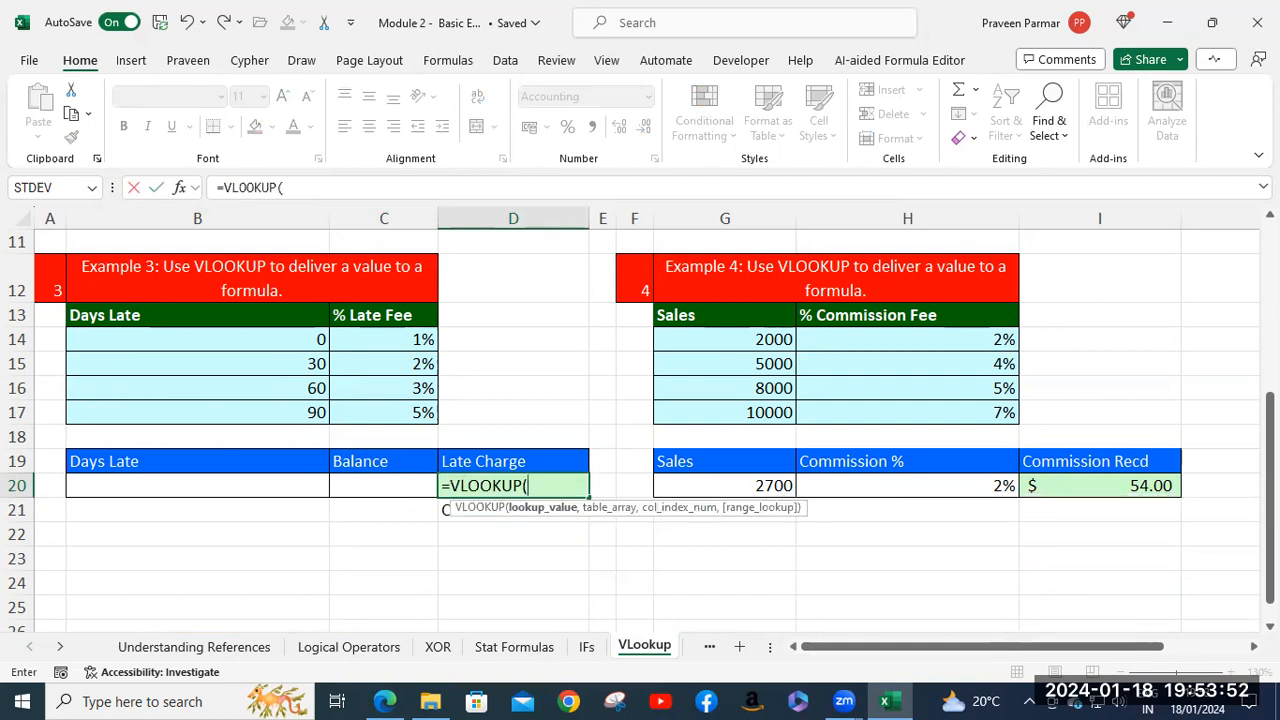
click(192, 485)
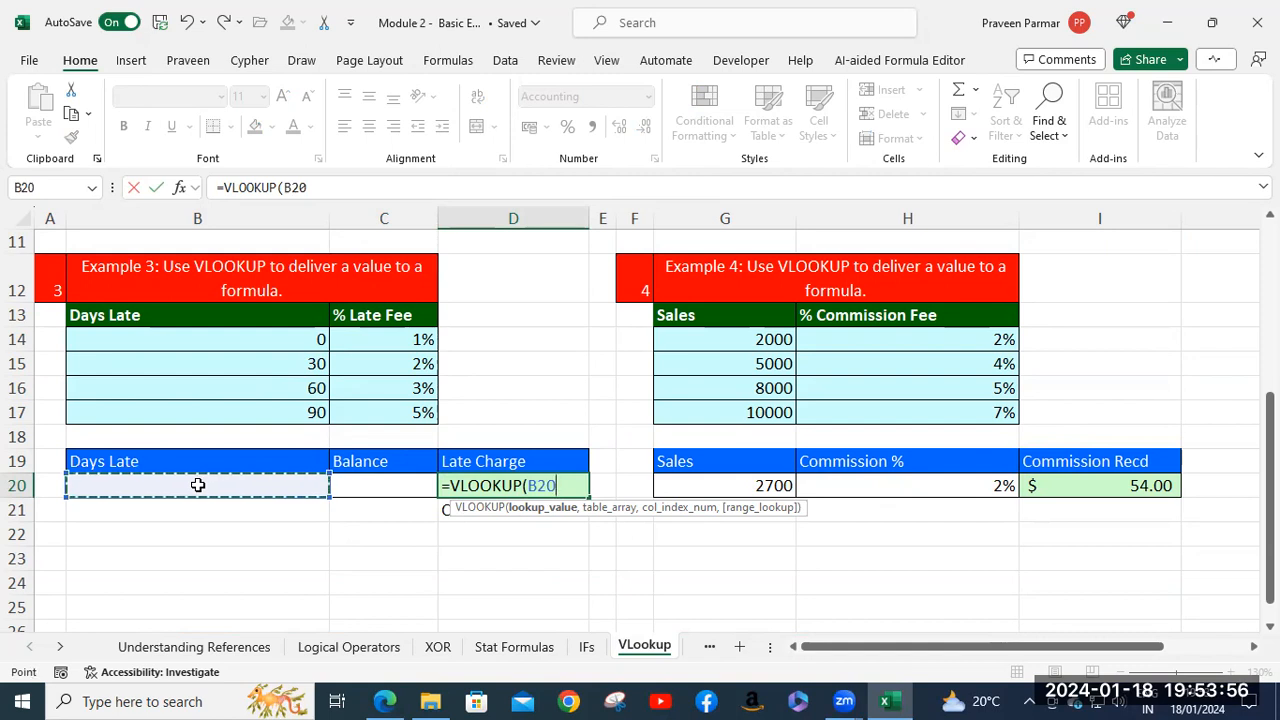
text(,)
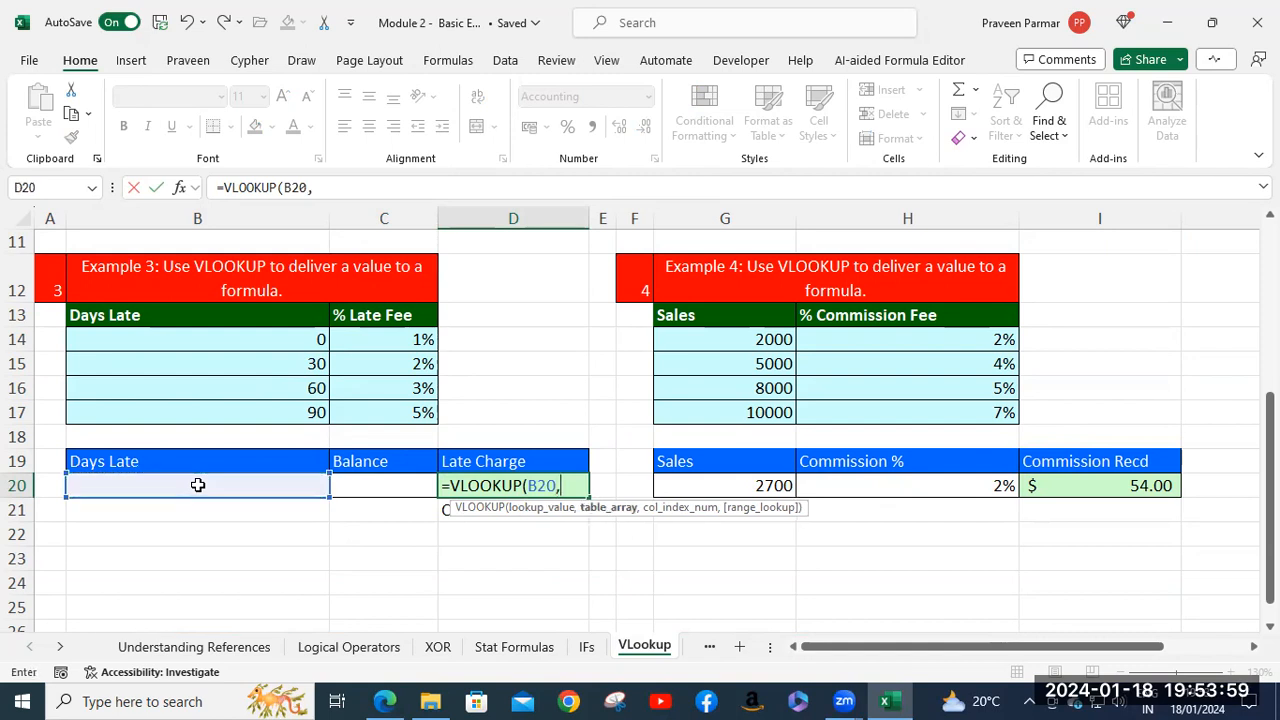
click(152, 340)
drag(214, 320, 397, 411)
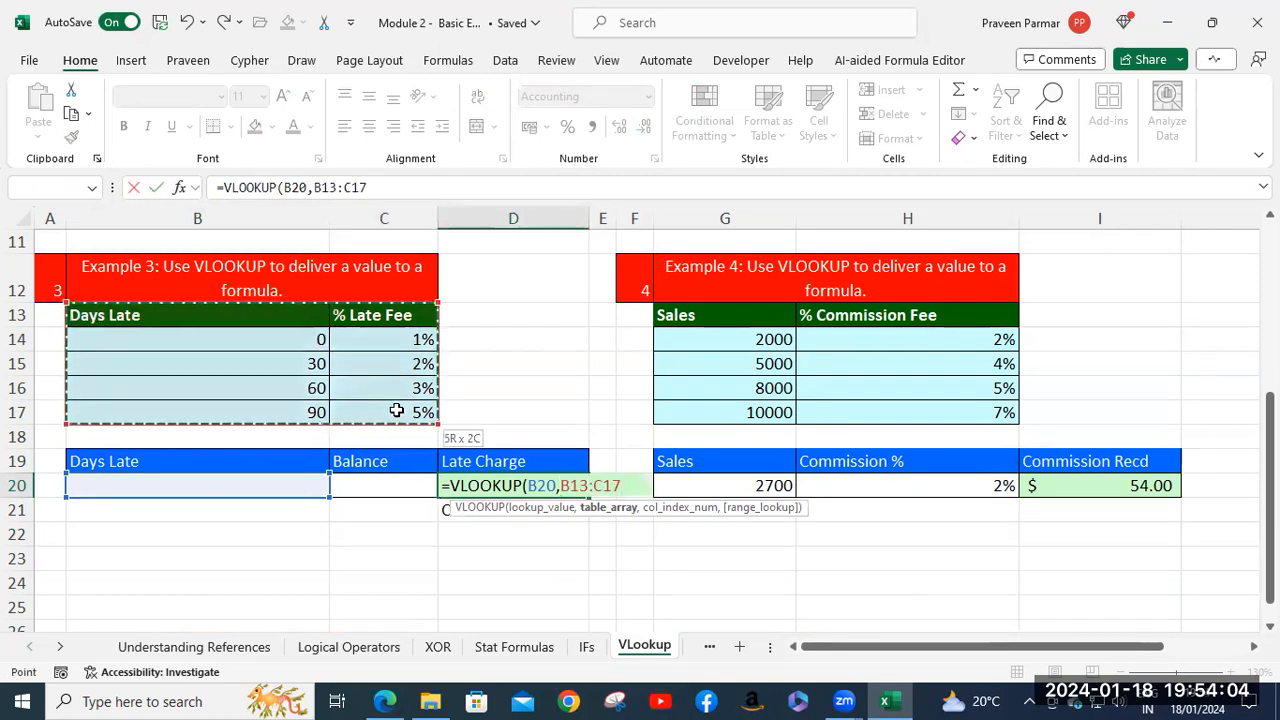
key(F4)
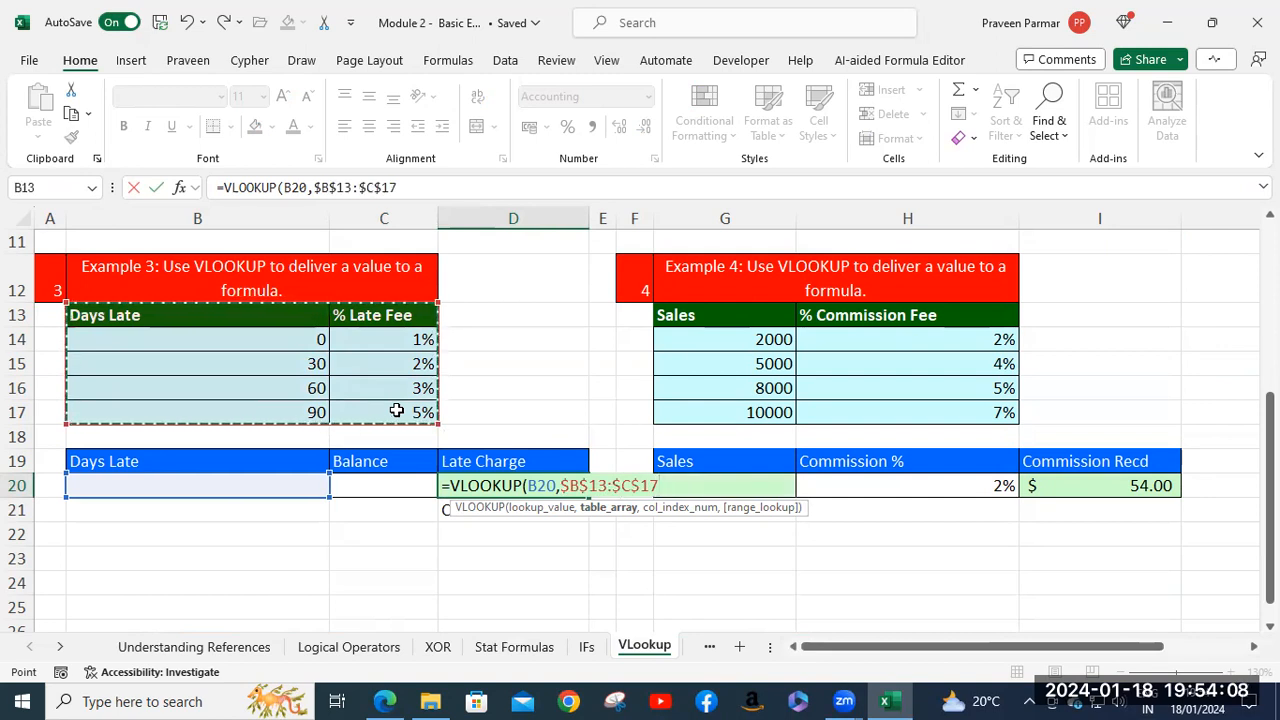
text(,)
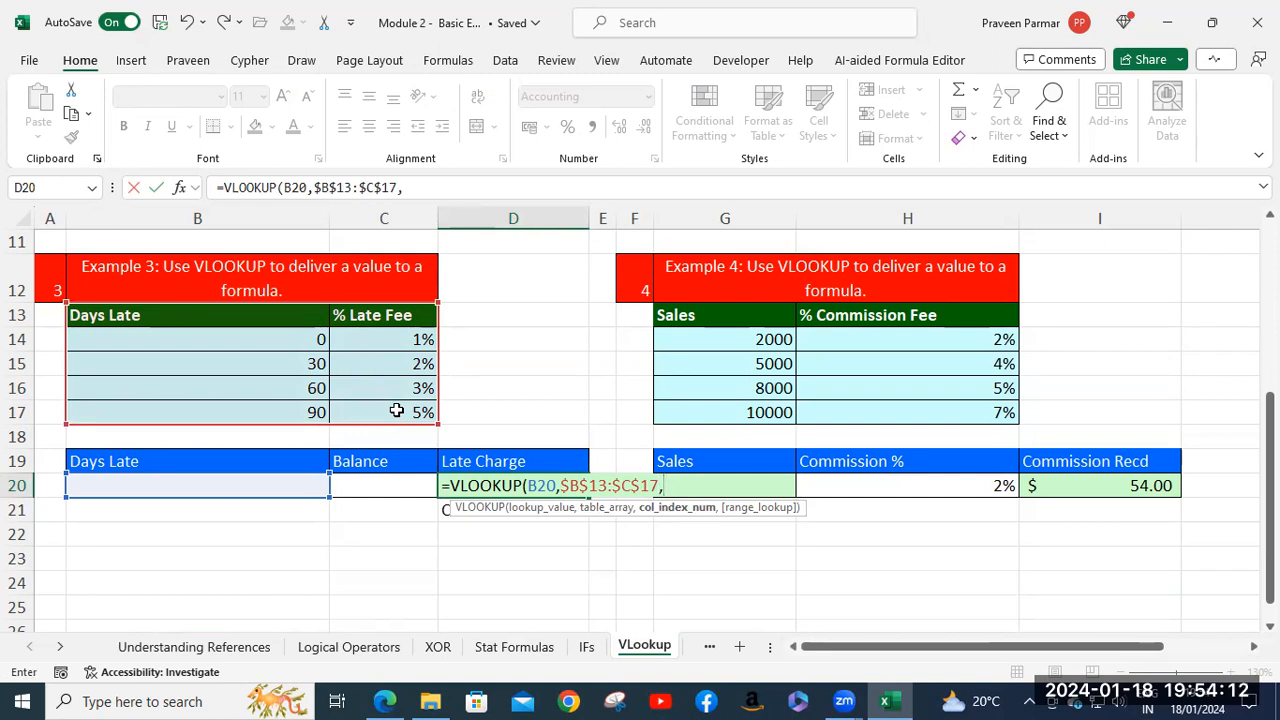
Step: Complete the D20 VLOOKUP with column index 2 and TRUE for approximate match
text(2,)
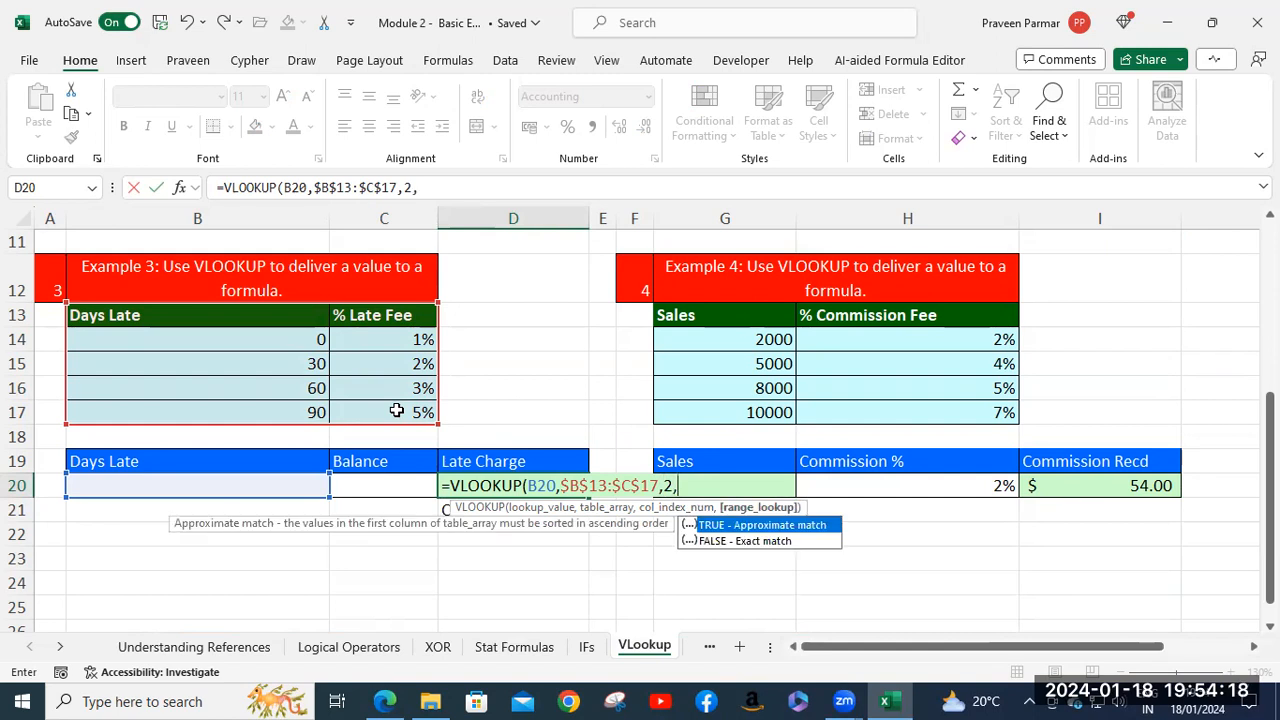
text(1)
key(BackSpace)
key(Tab)
text())
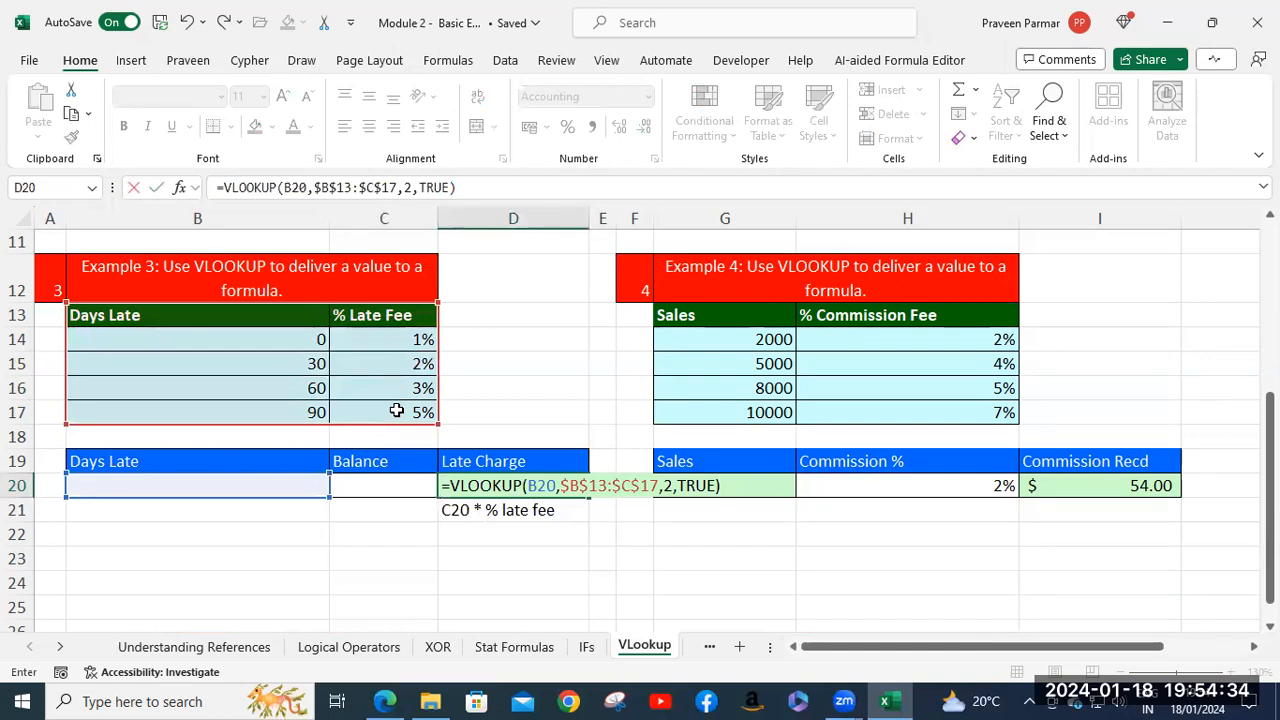
key(Return)
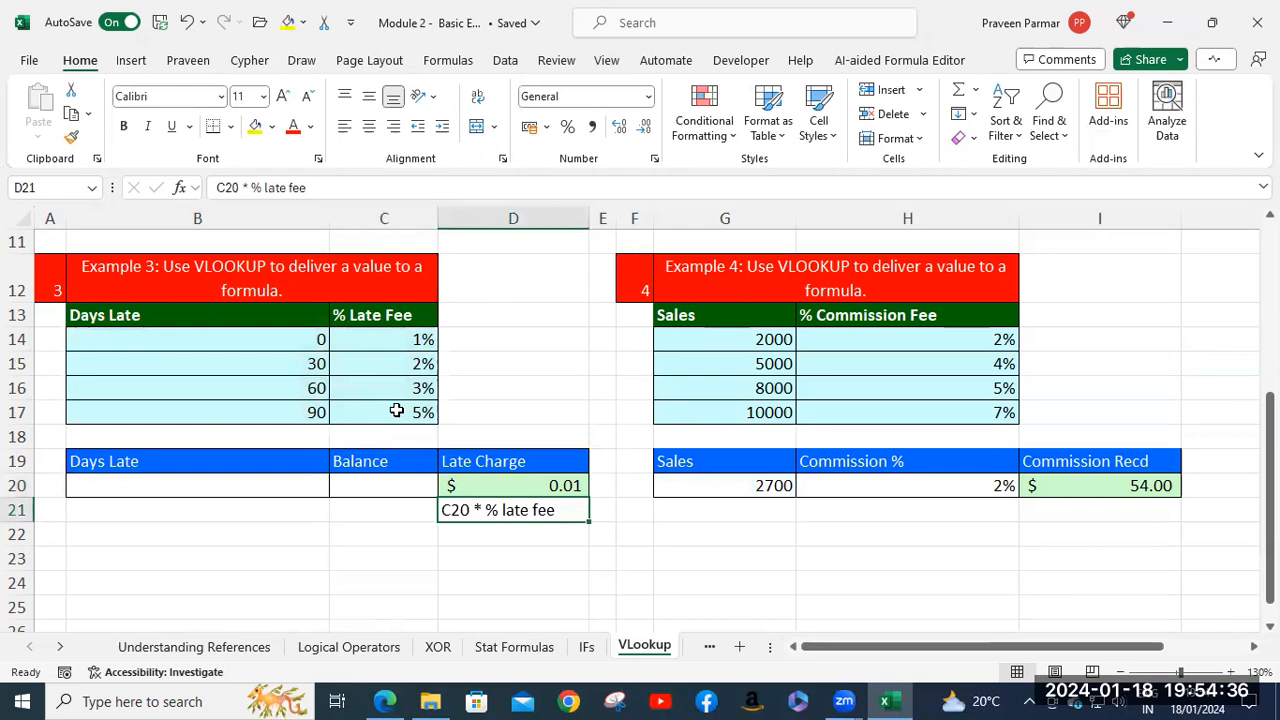
Step: Enter 10 as Days Late in B20 and 700 as the Balance in C20
click(186, 489)
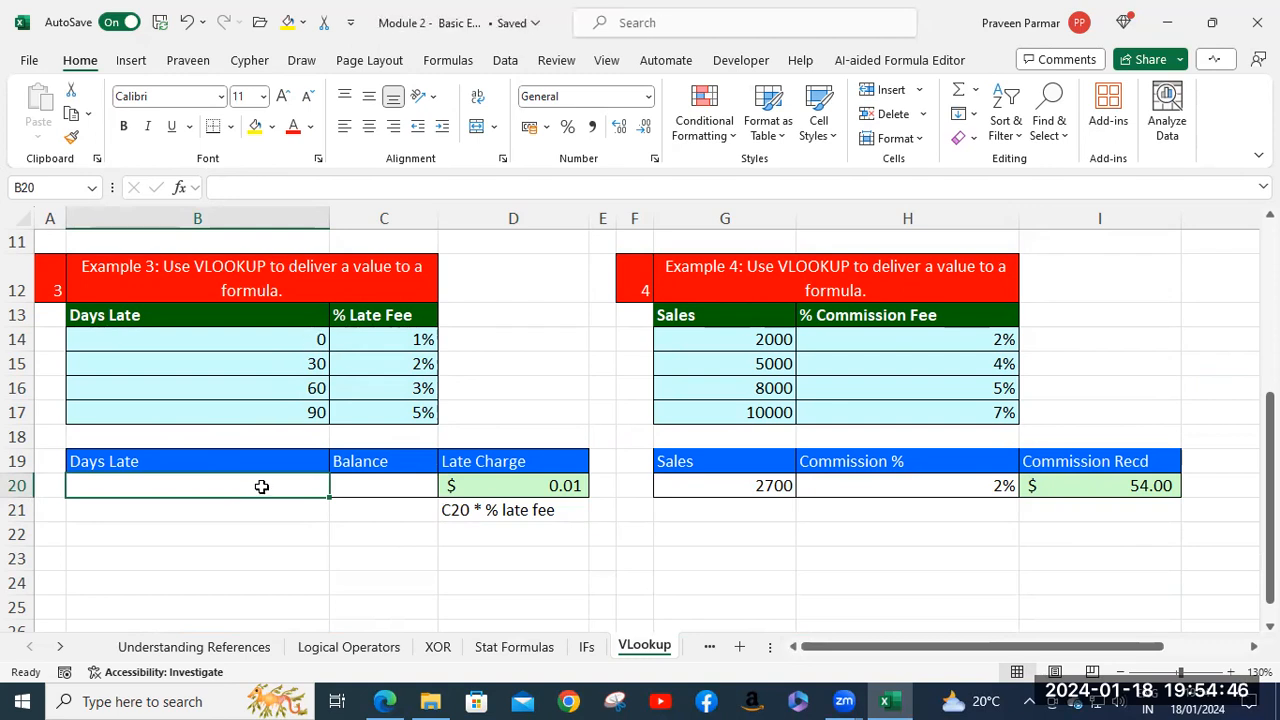
text(1)
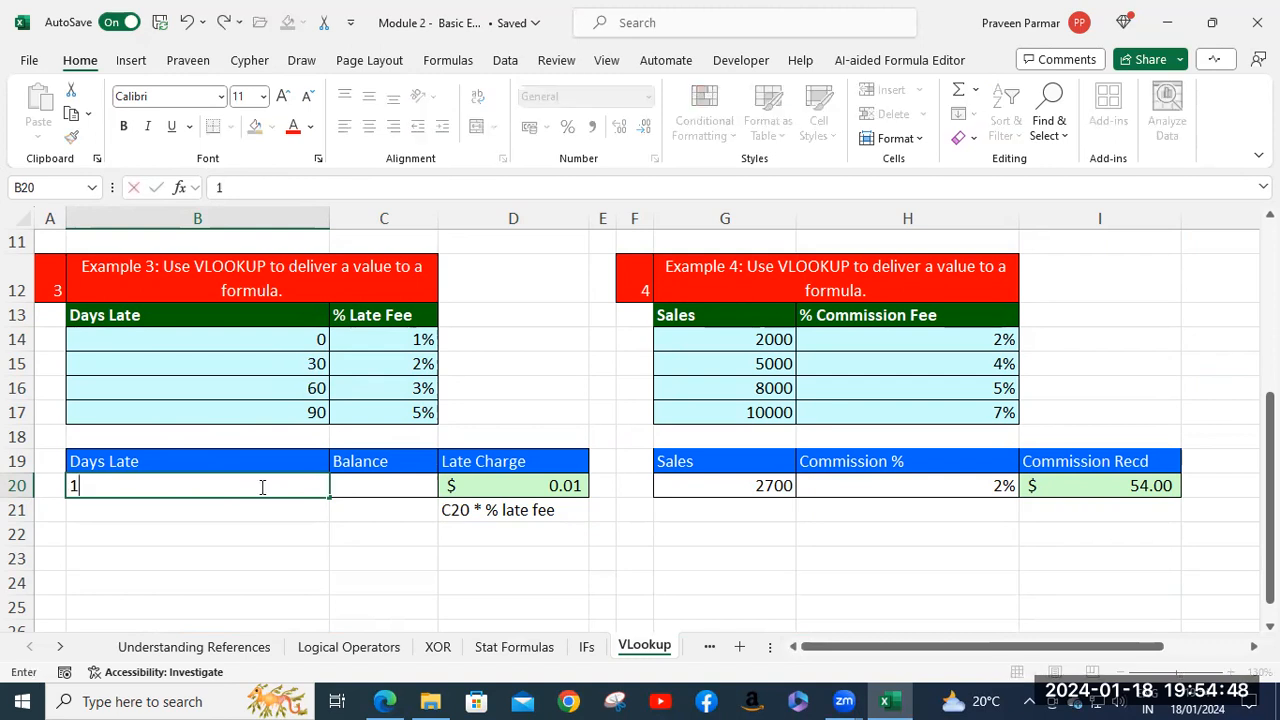
text(0)
key(Return)
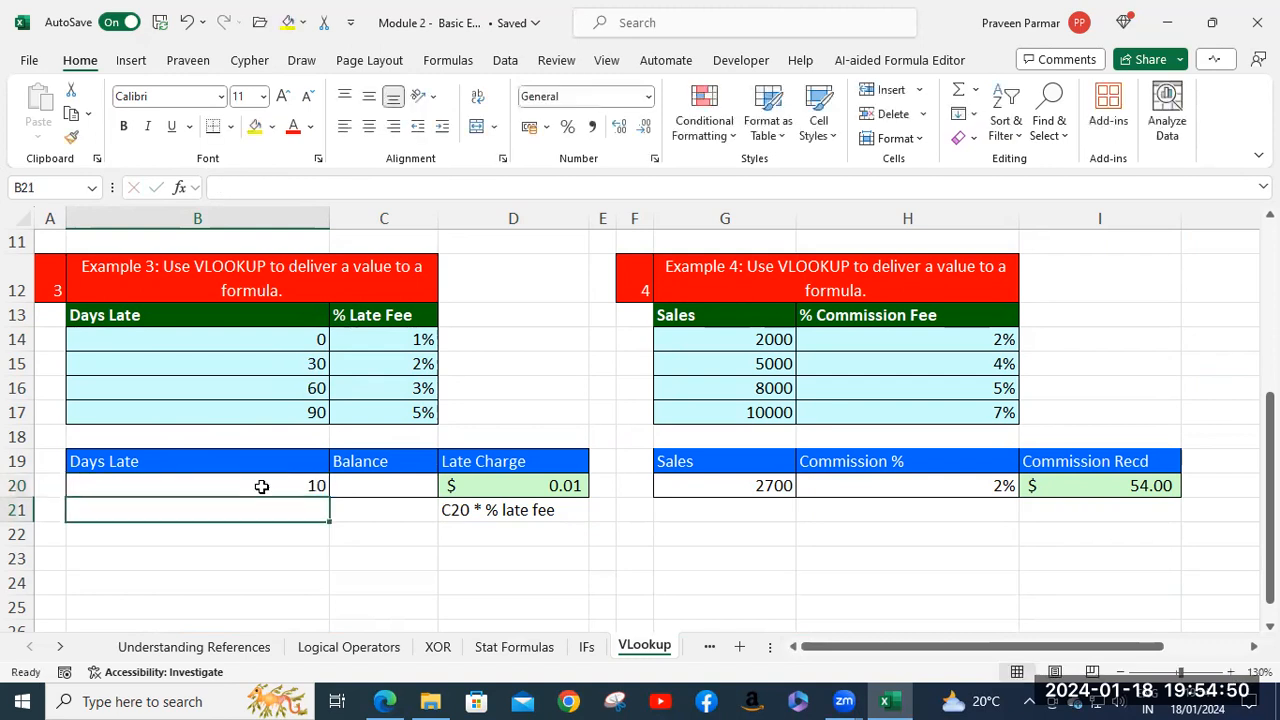
click(380, 484)
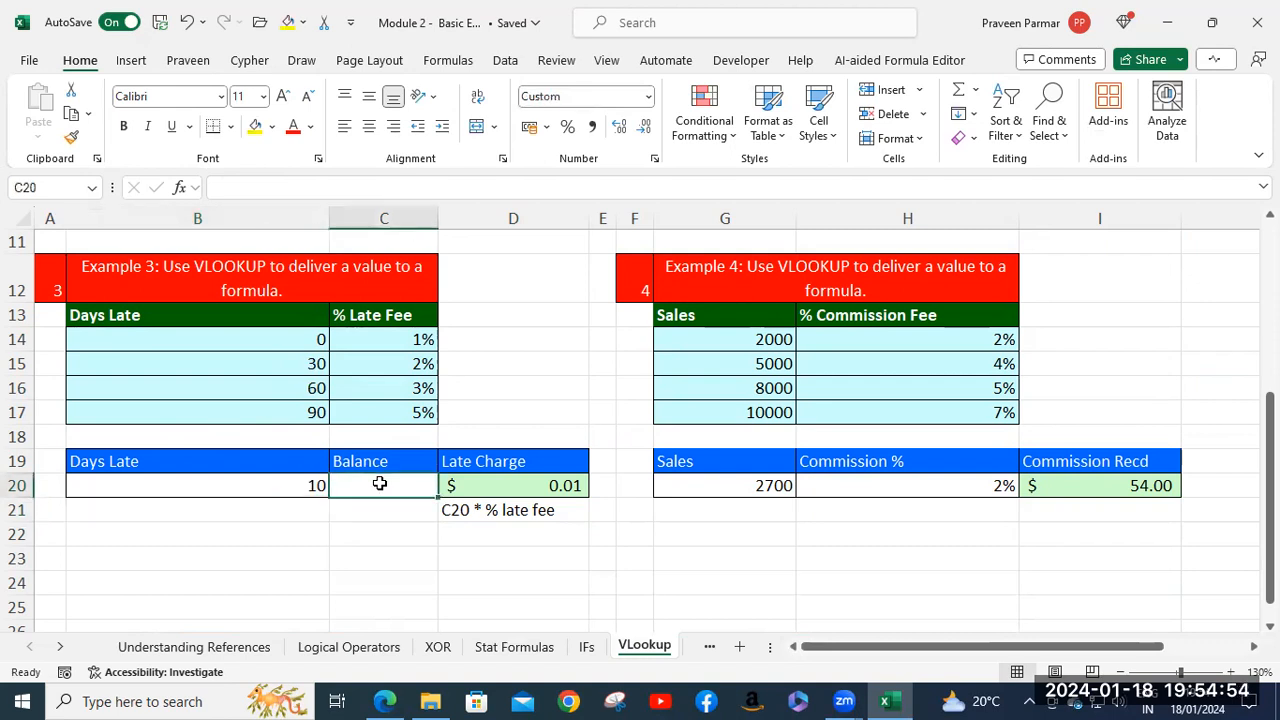
text(700)
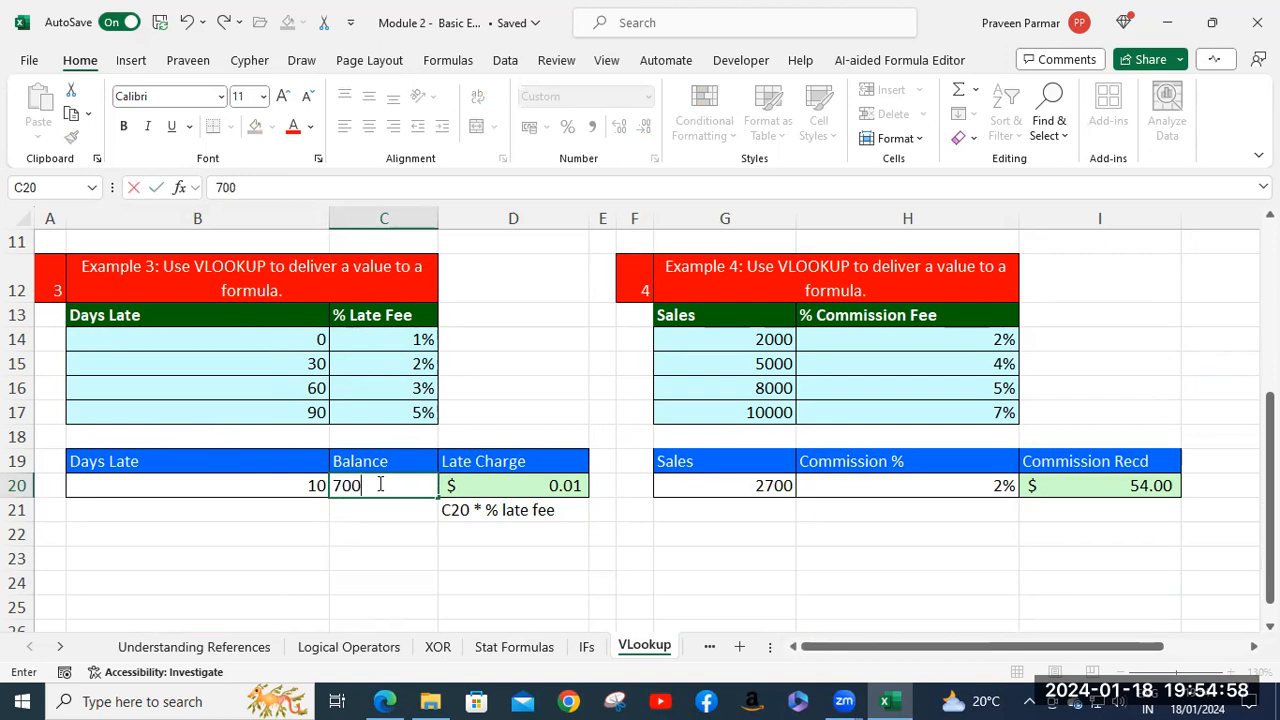
key(Tab)
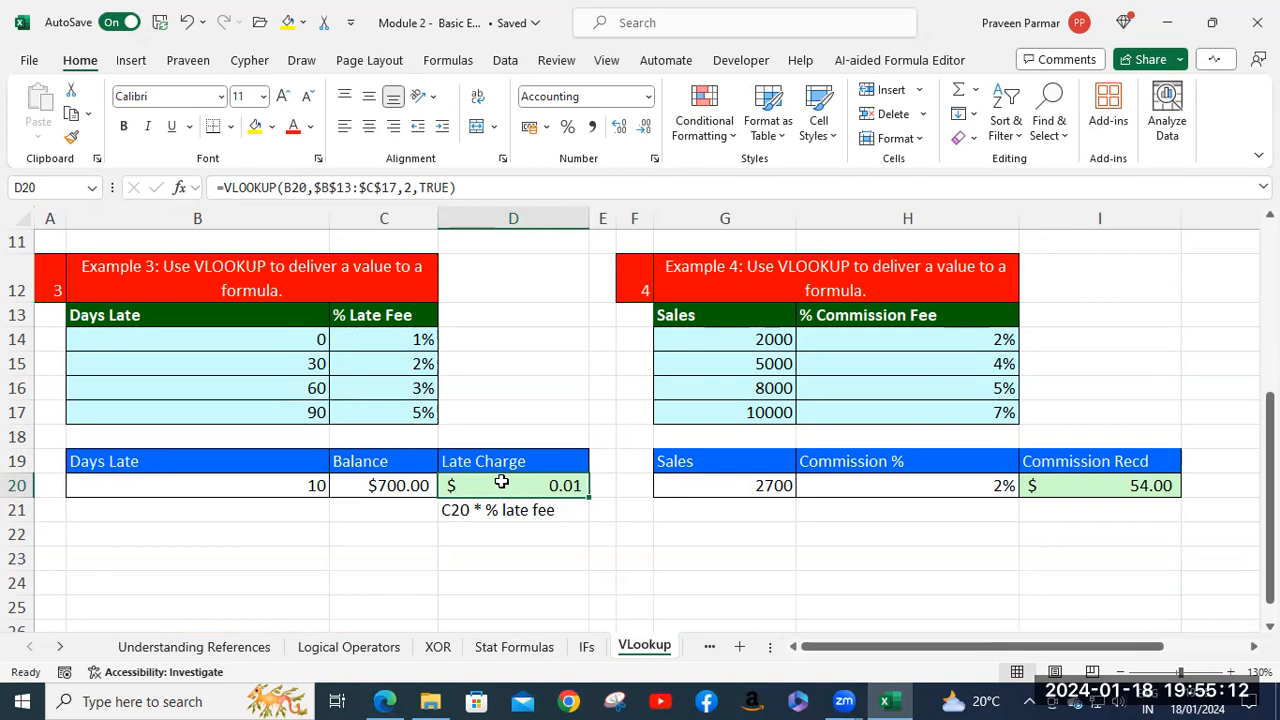
Step: Extend the Late Charge formula in D20 by multiplying the VLOOKUP result by the balance in C20
double_click(501, 483)
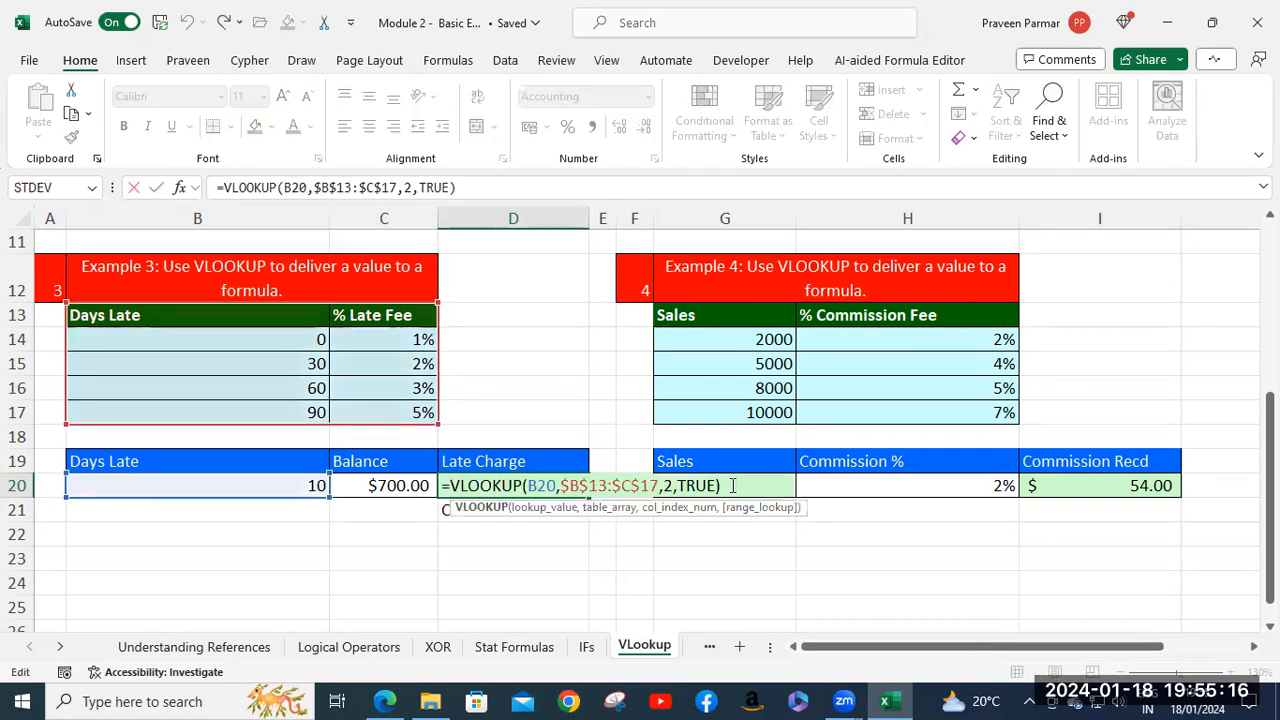
click(732, 487)
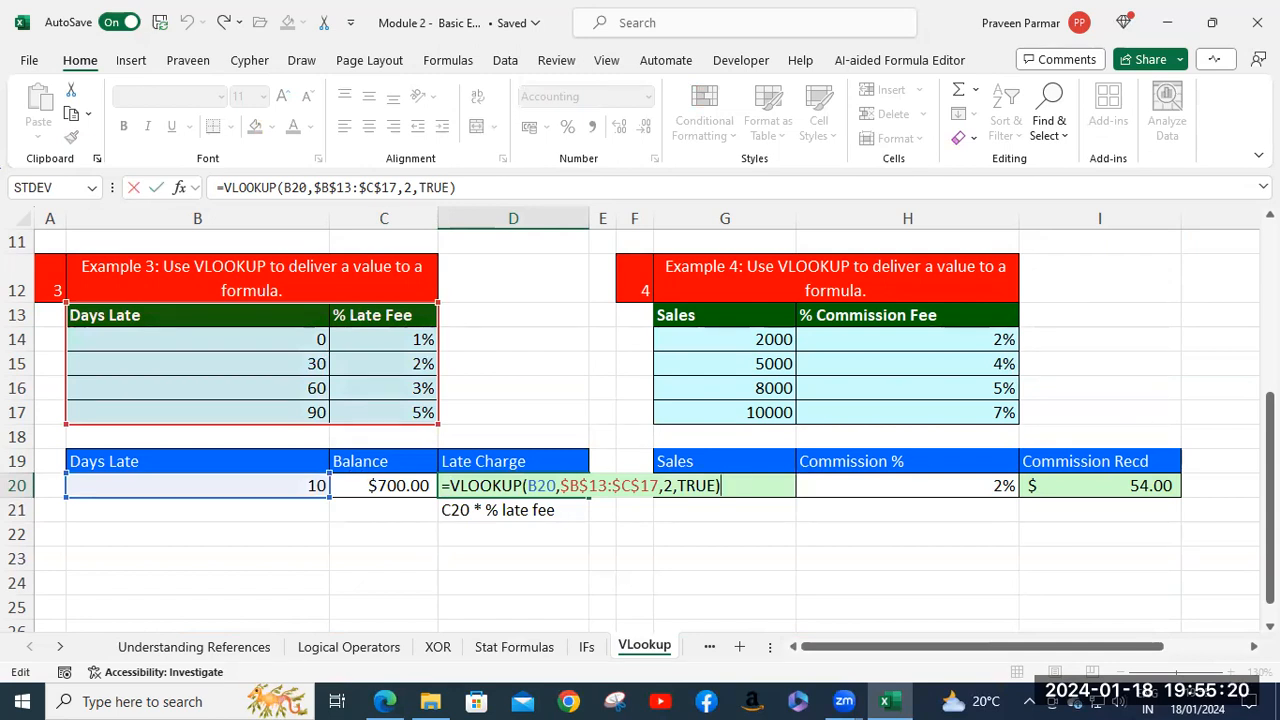
text(*)
click(390, 485)
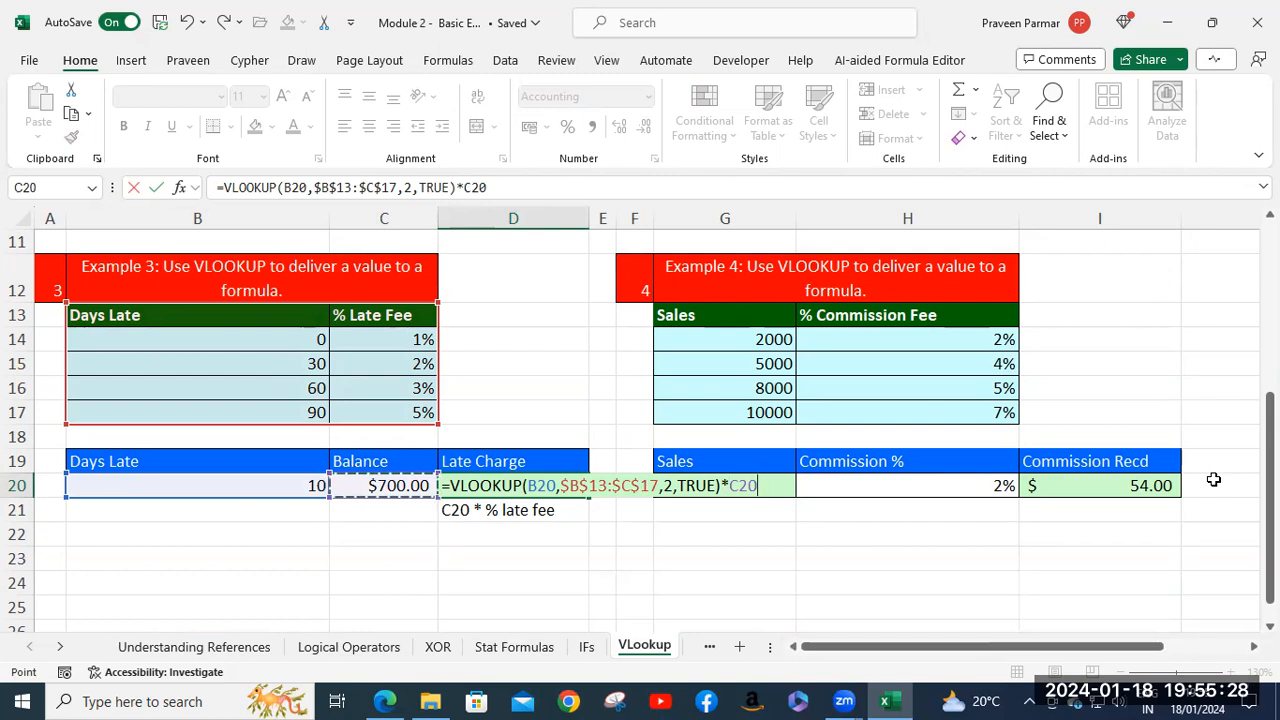
key(Return)
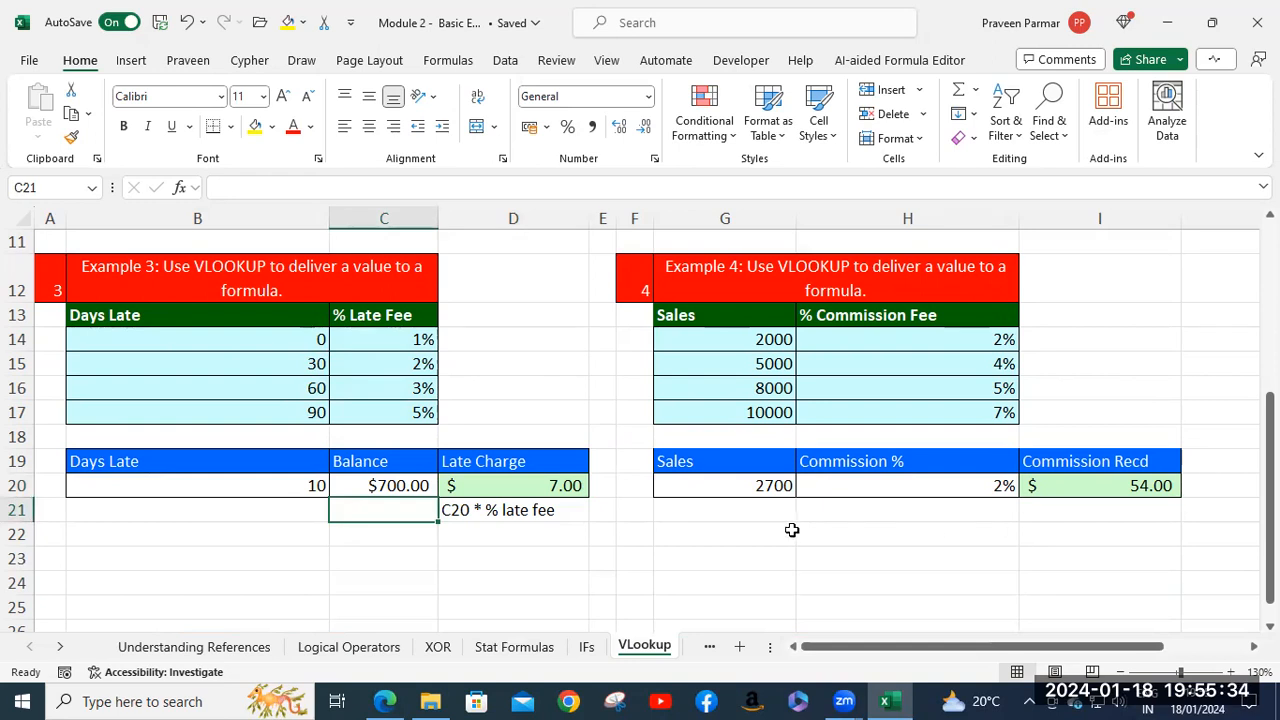
Step: Set Days Late in B20 to 65 and check the Late Charge formula in D20
click(214, 486)
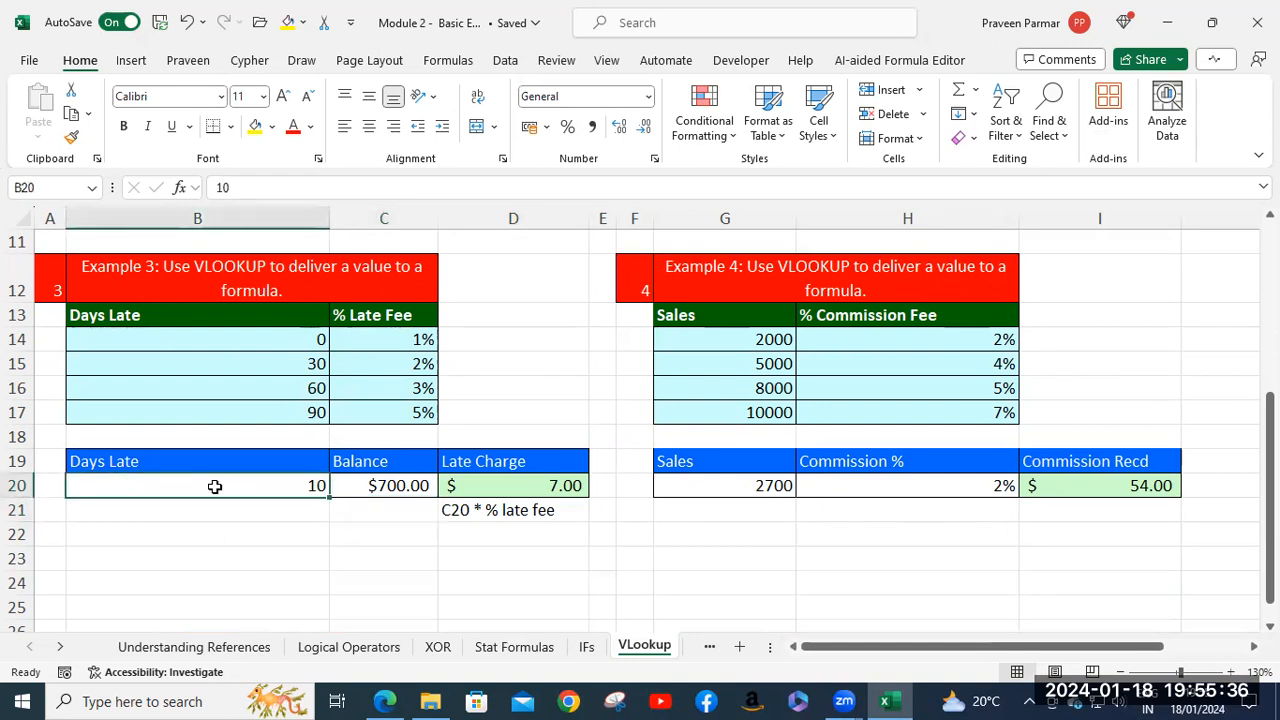
text(65)
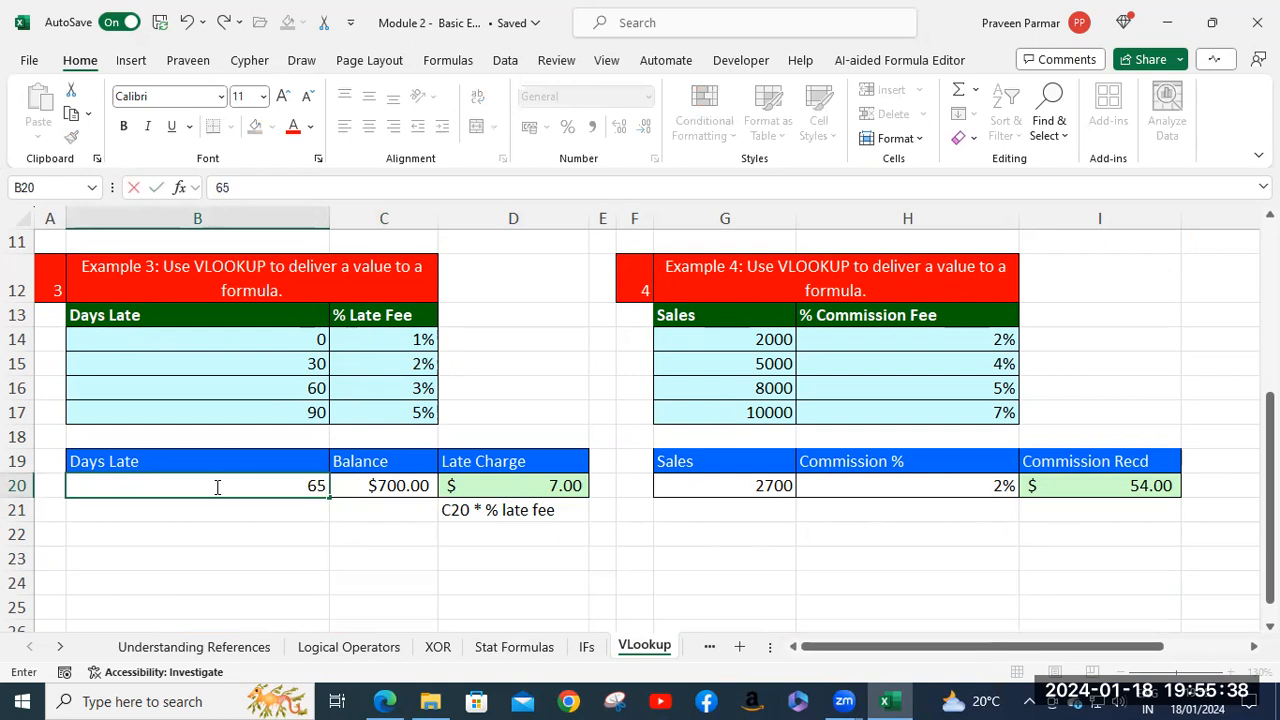
key(Return)
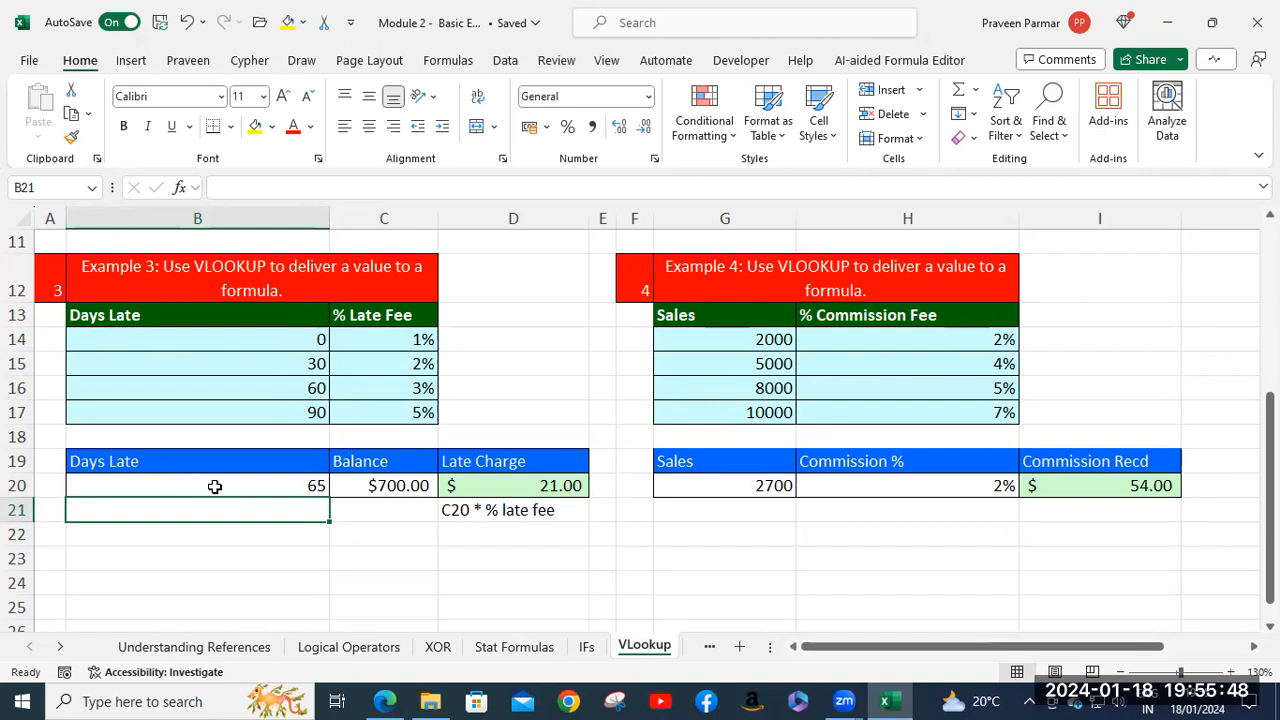
click(522, 486)
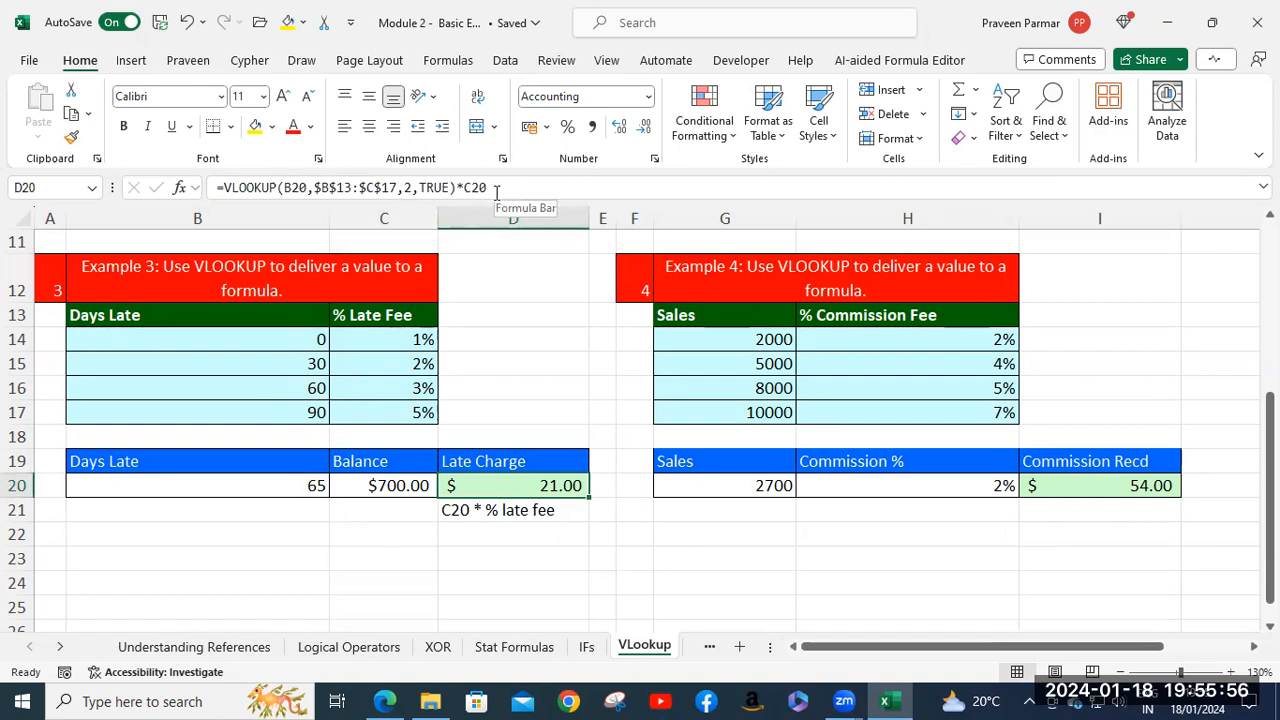
key(Down)
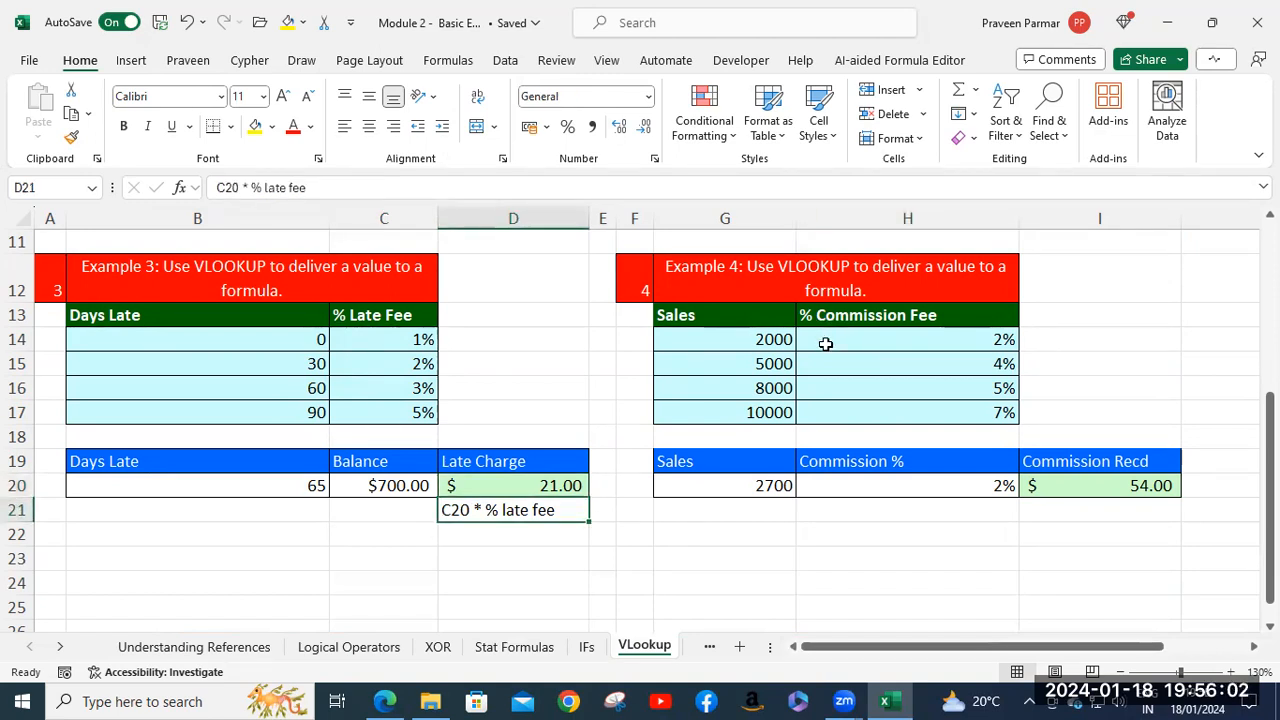
Step: Review Example 4's sales tiers in G14:G17 and clear the Sales, Commission % and Commission Recd entries in G20:I20
click(730, 342)
click(732, 362)
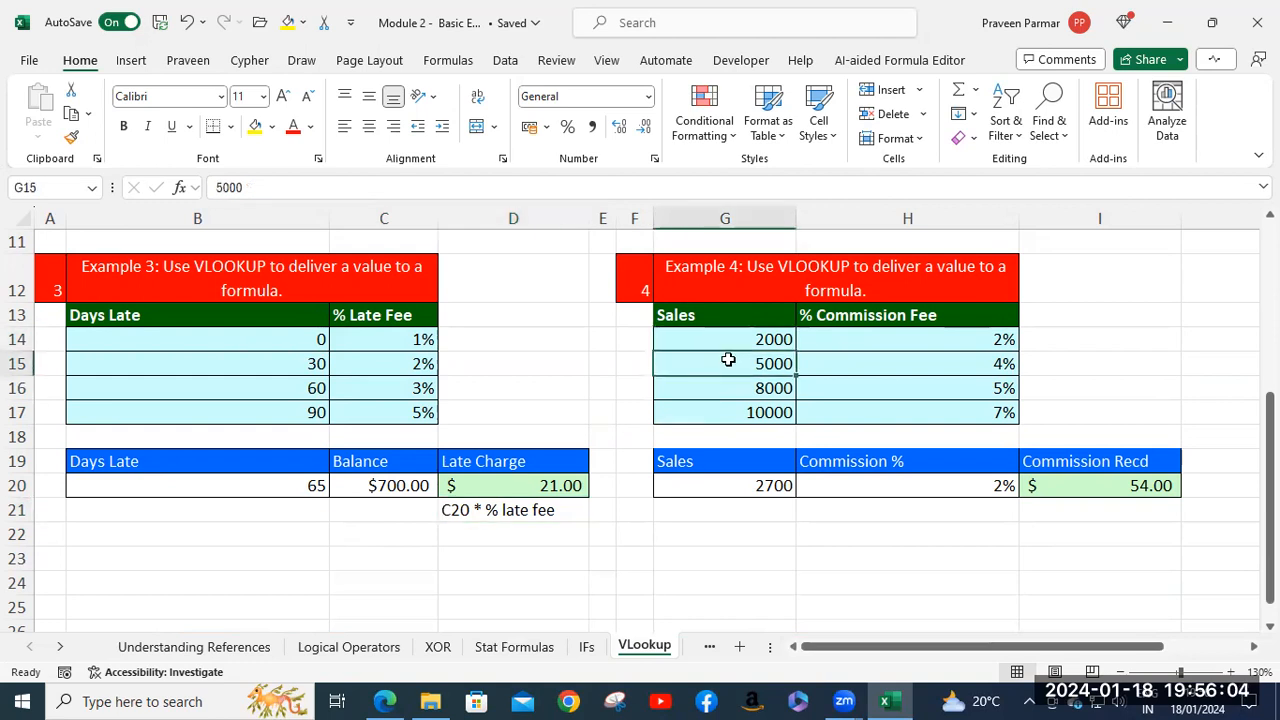
click(741, 392)
click(743, 414)
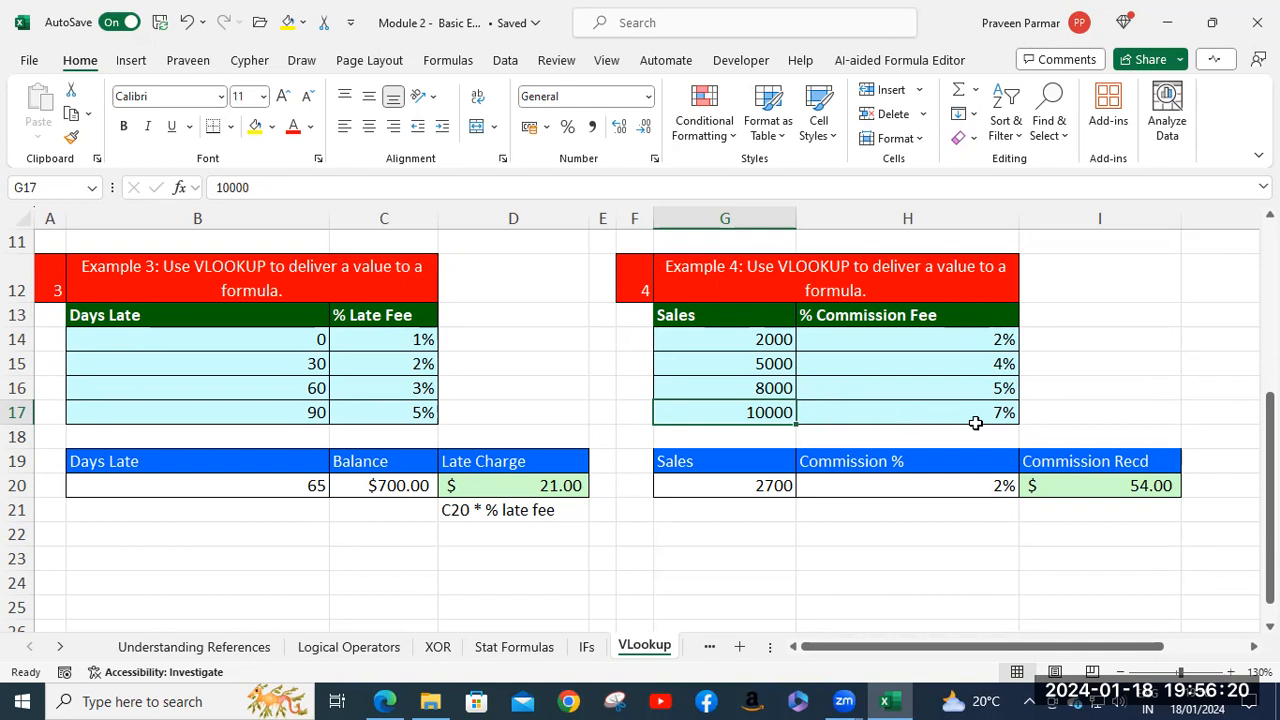
click(795, 485)
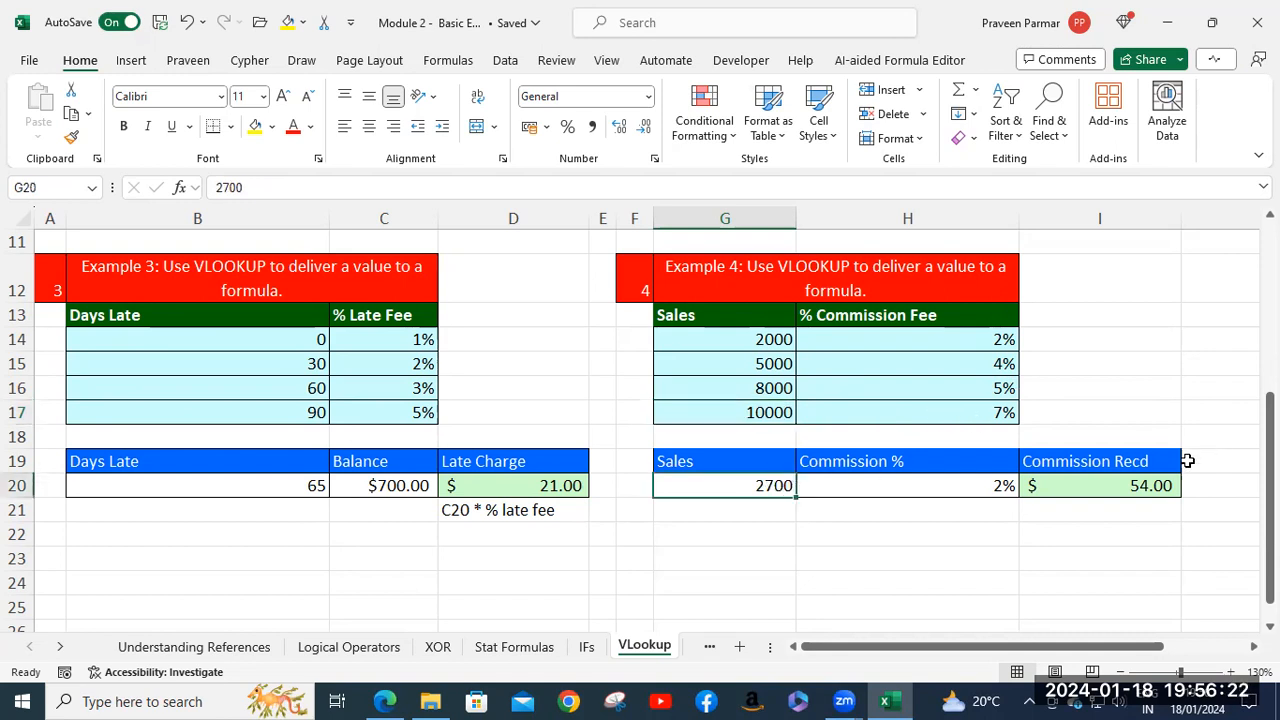
shift+click(1154, 478)
key(Delete)
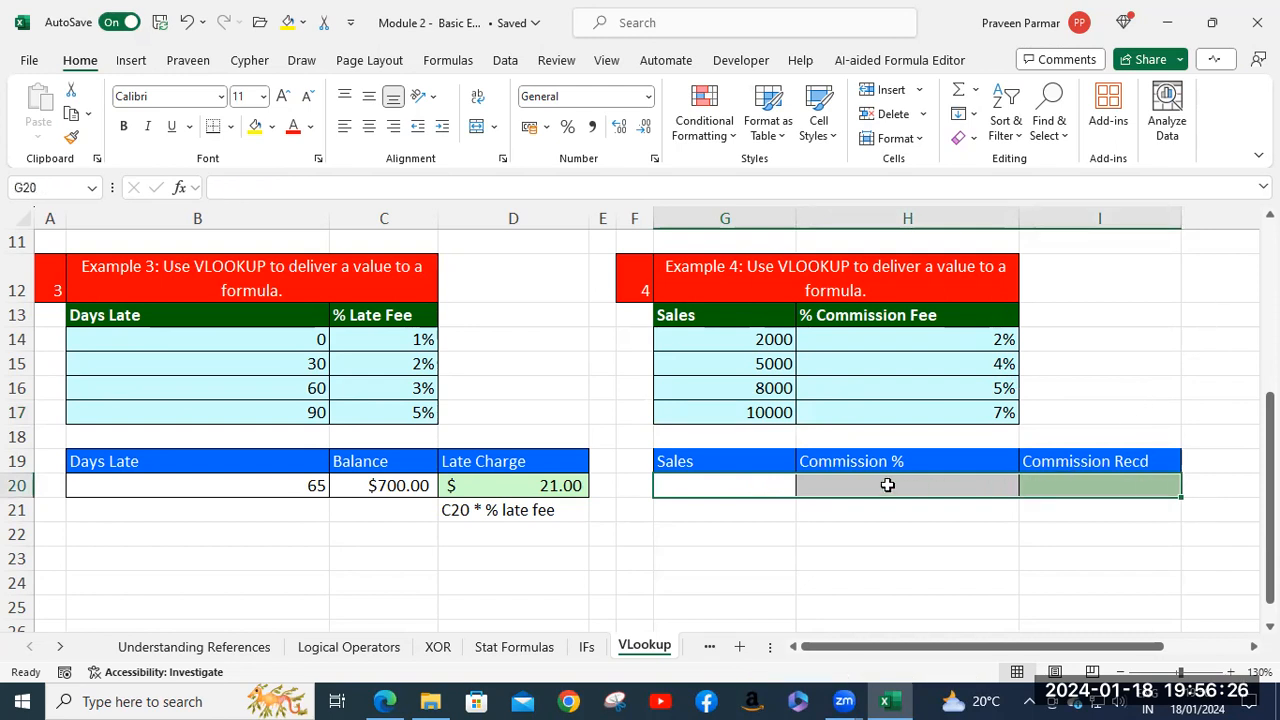
Step: Start a VLOOKUP formula for Commission % in H20 with the Sales cell G20 as the lookup value
click(882, 483)
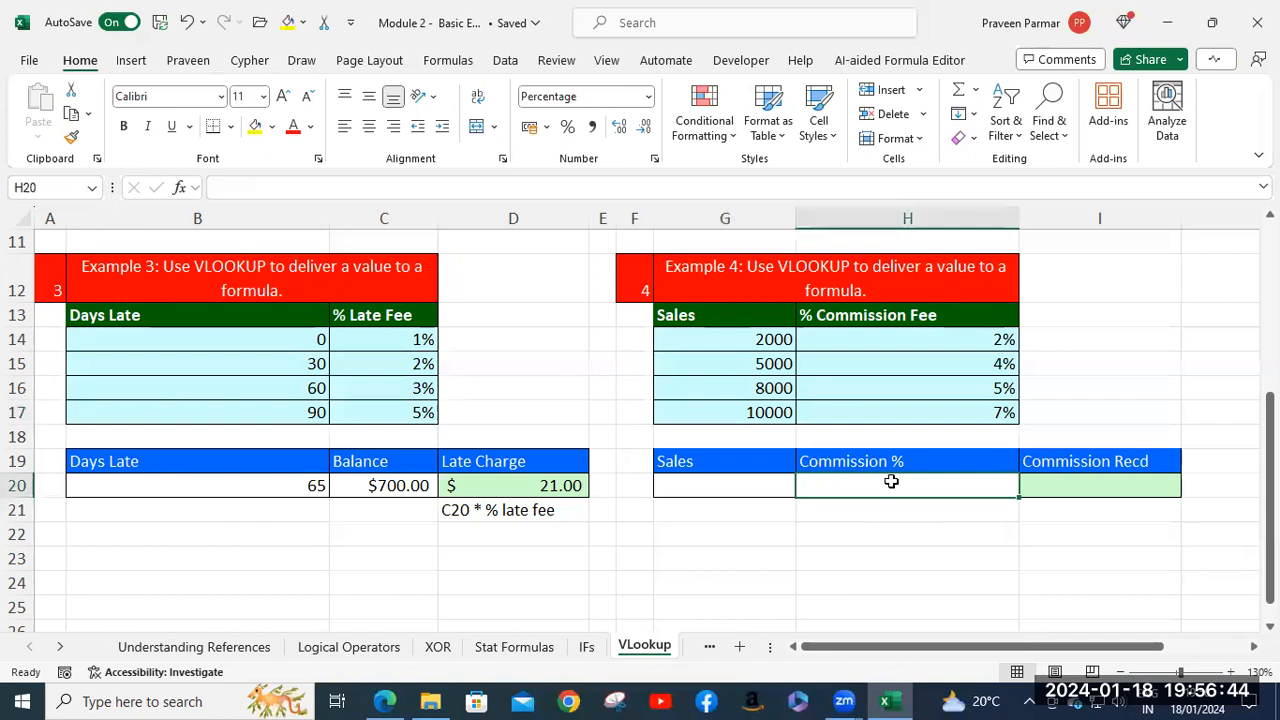
text(=v;l)
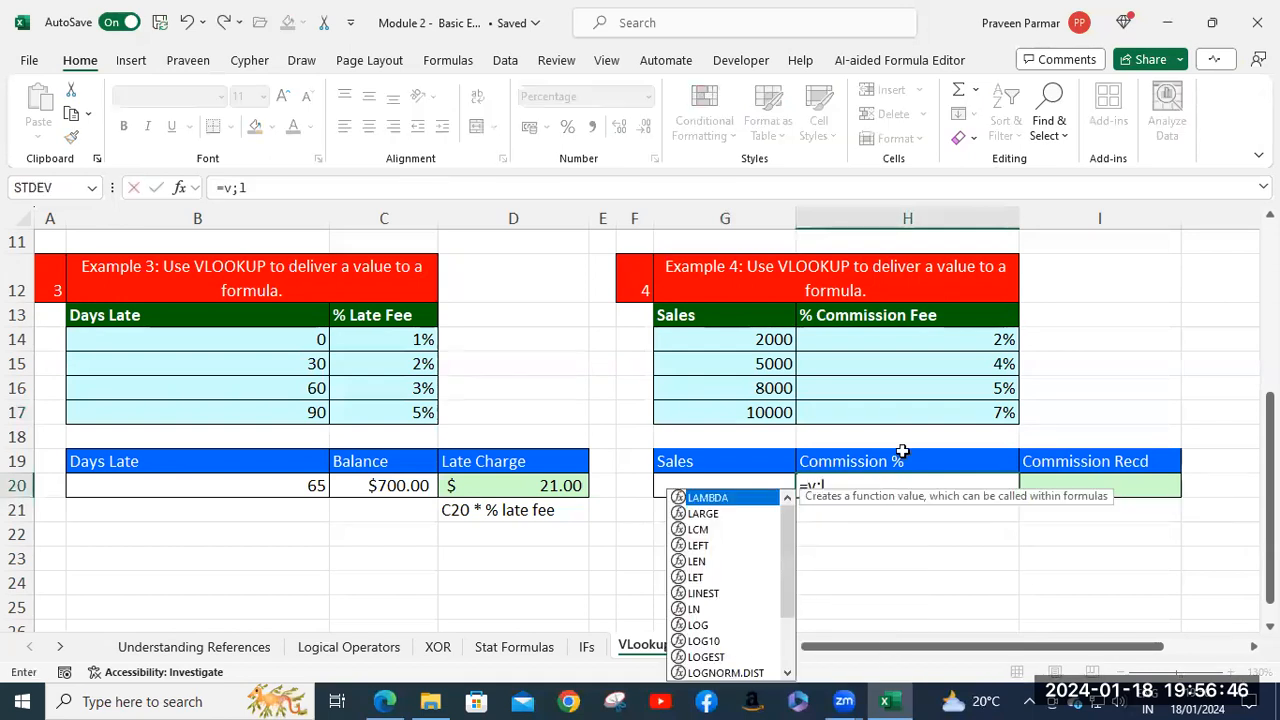
key(Escape)
key(BackSpace)
key(BackSpace)
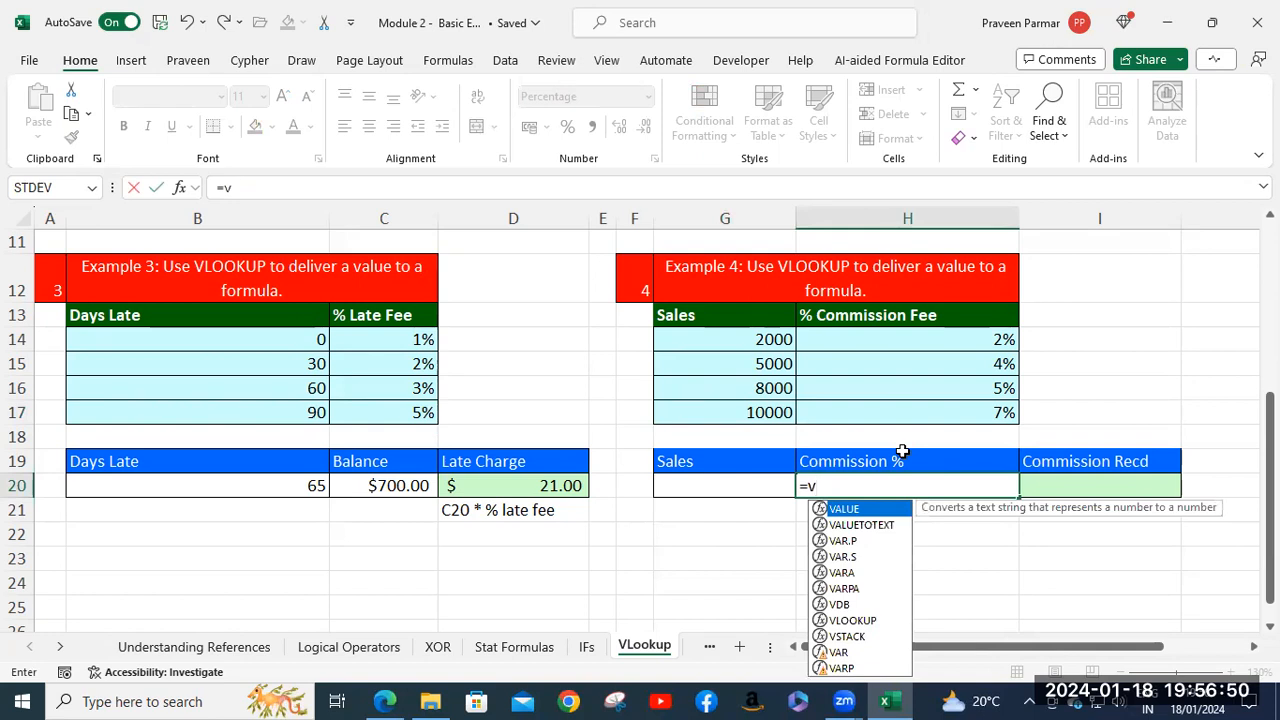
text(l)
key(Tab)
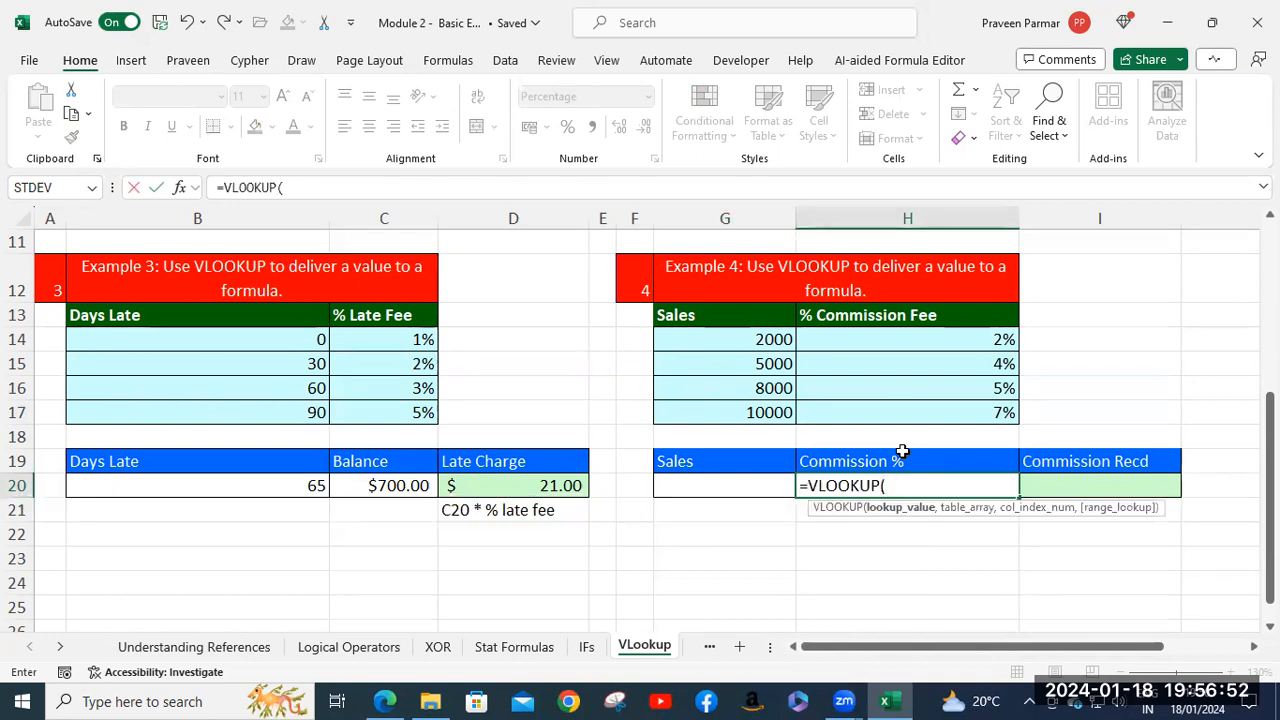
click(757, 485)
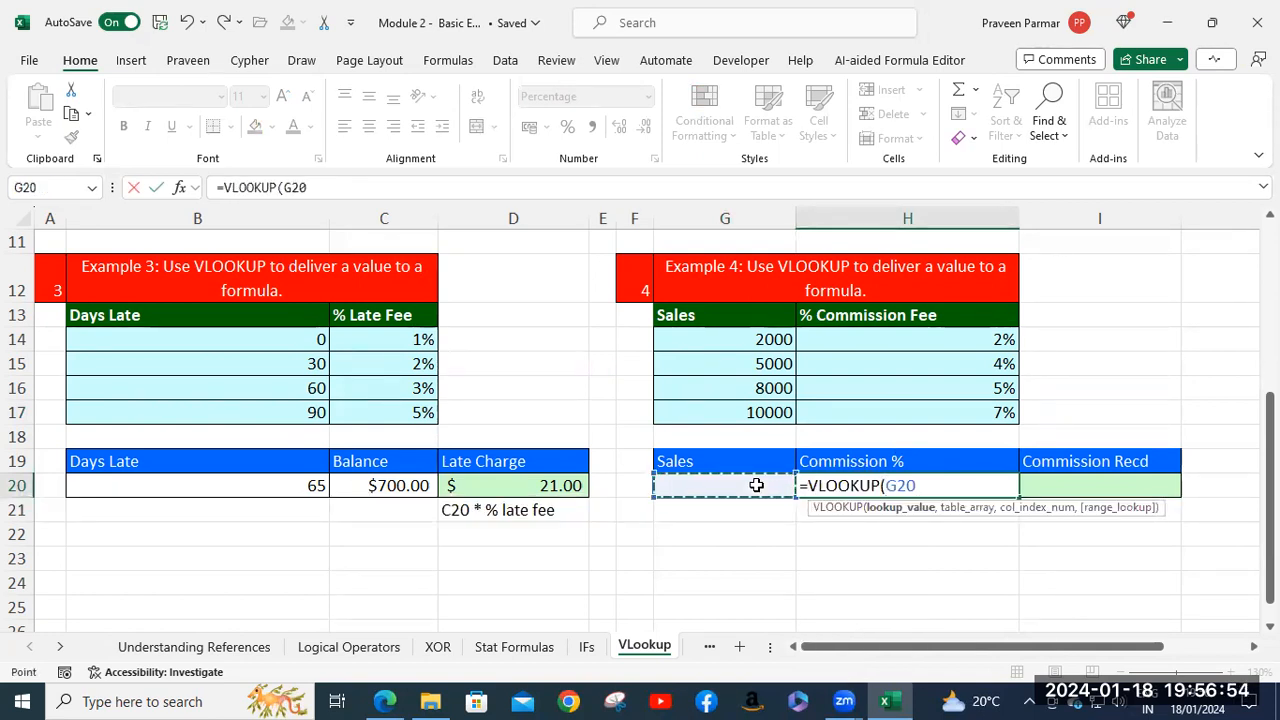
text(,)
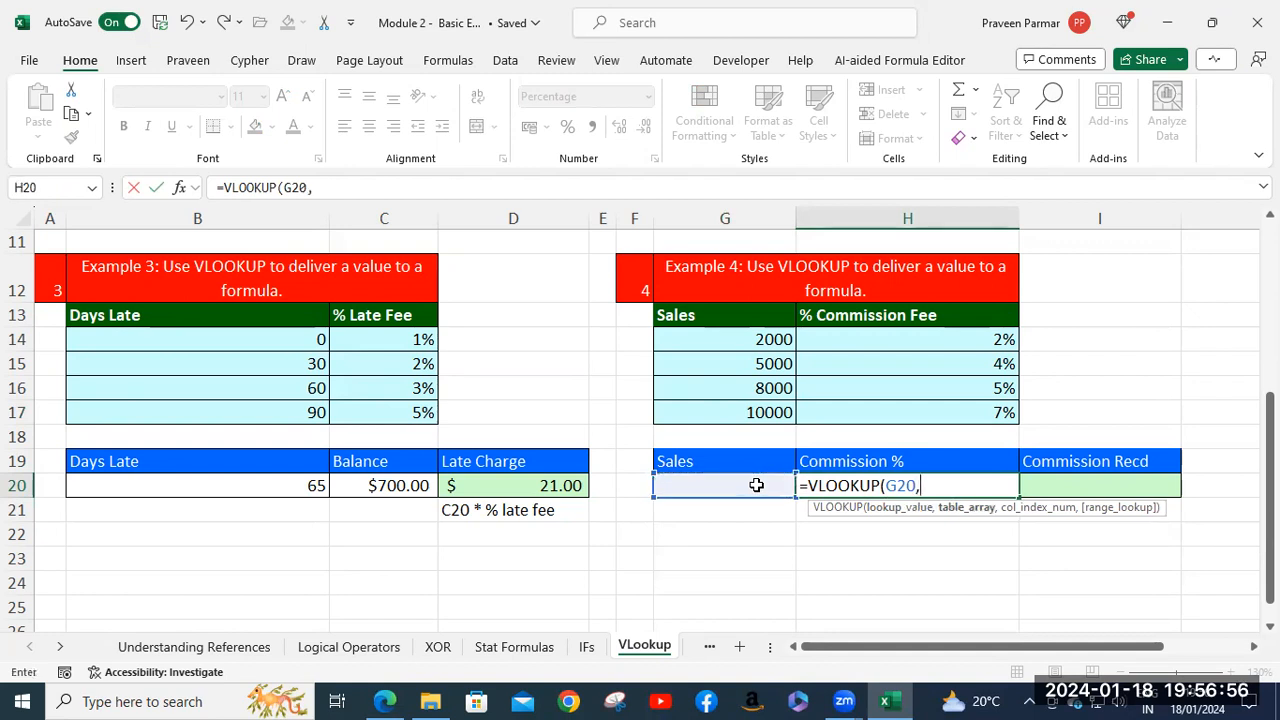
Step: Complete the Commission % formula with the absolute table range $G$13:$H$17, column index 2 and TRUE for approximate match
click(697, 312)
shift+click(981, 417)
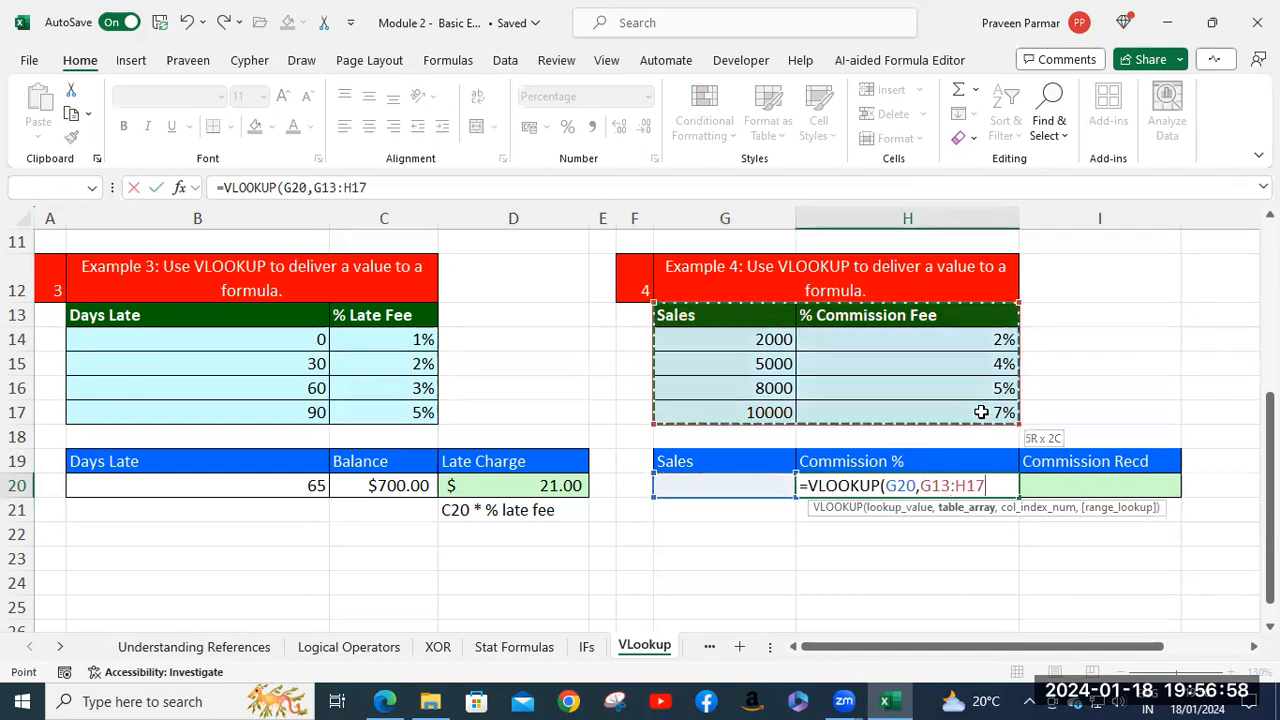
key(F4)
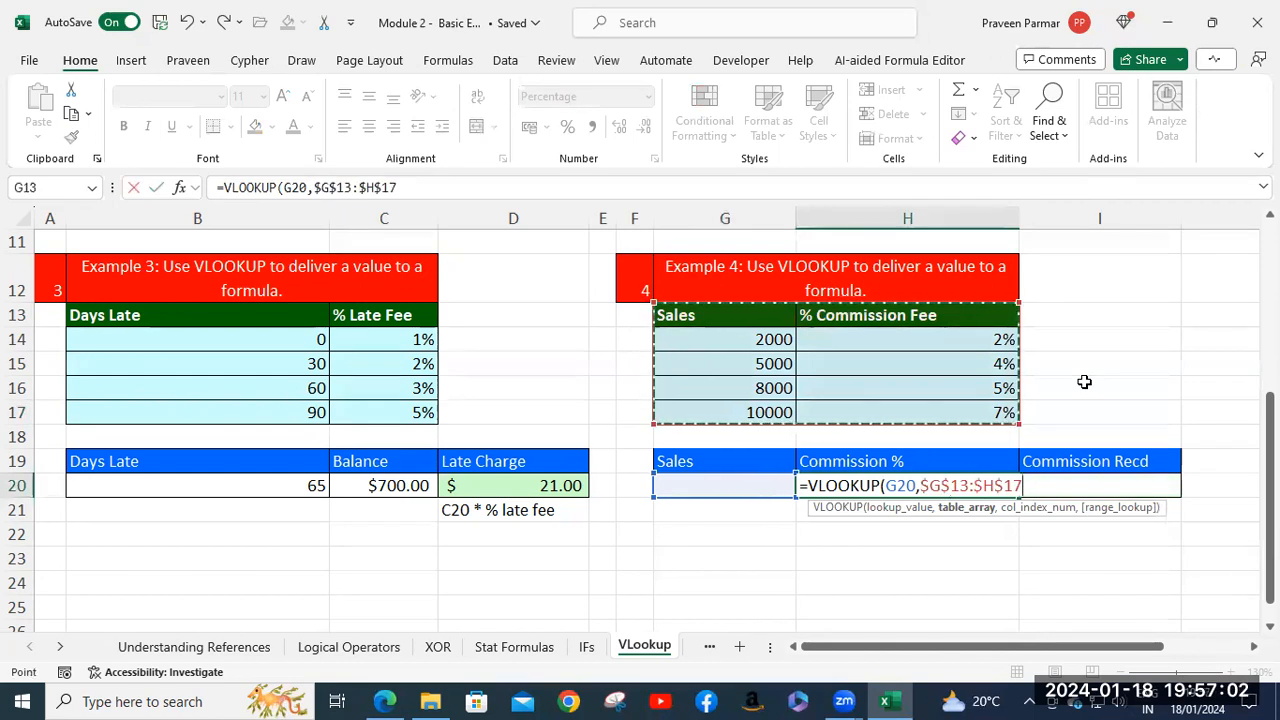
text(,2)
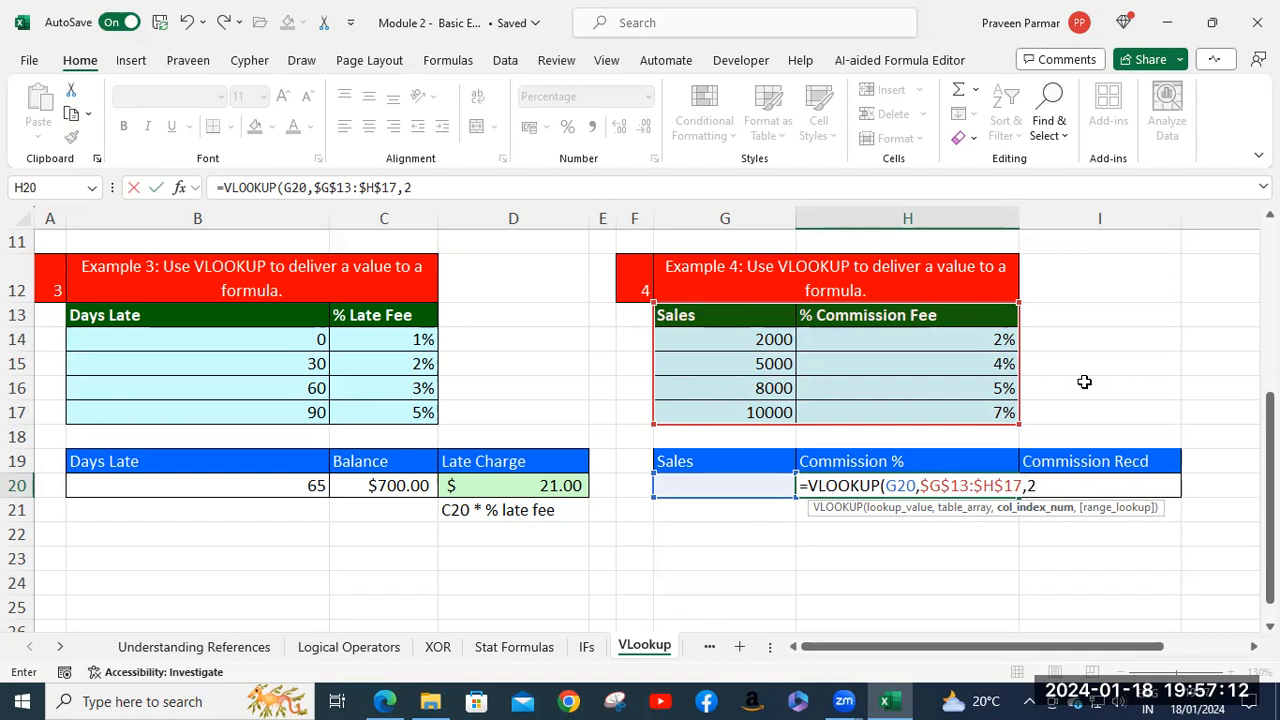
text(,)
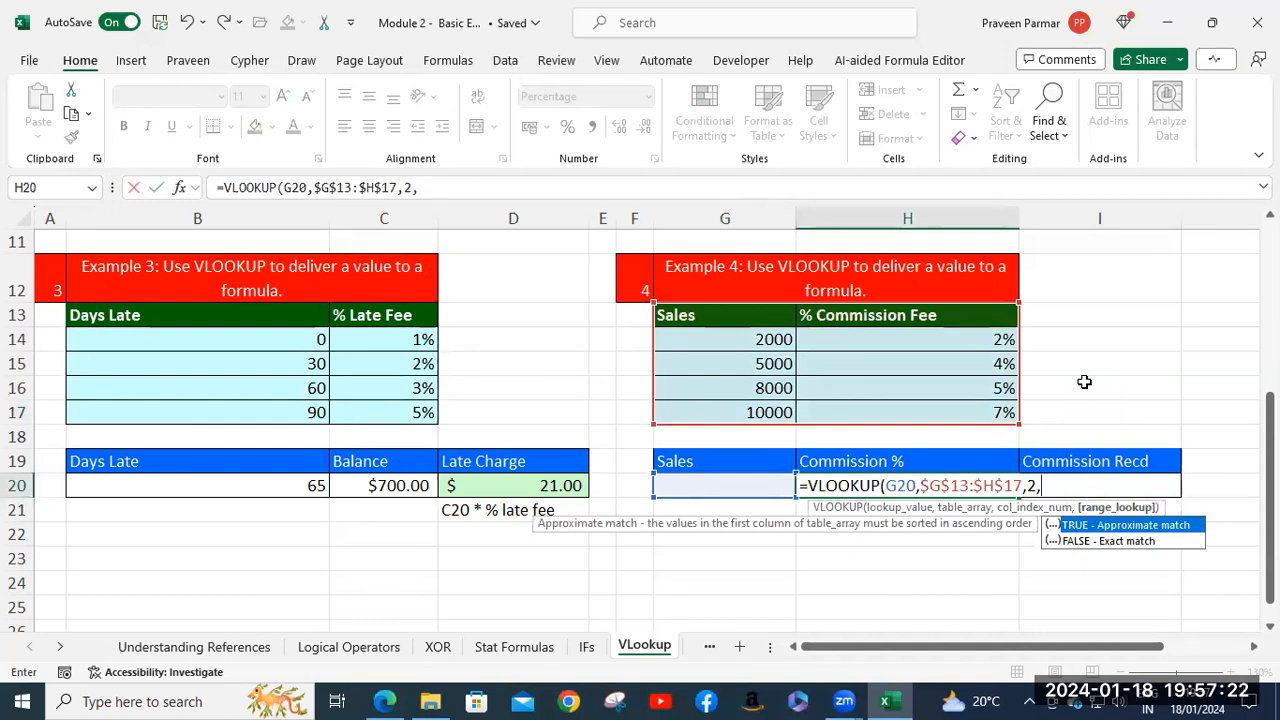
key(Tab)
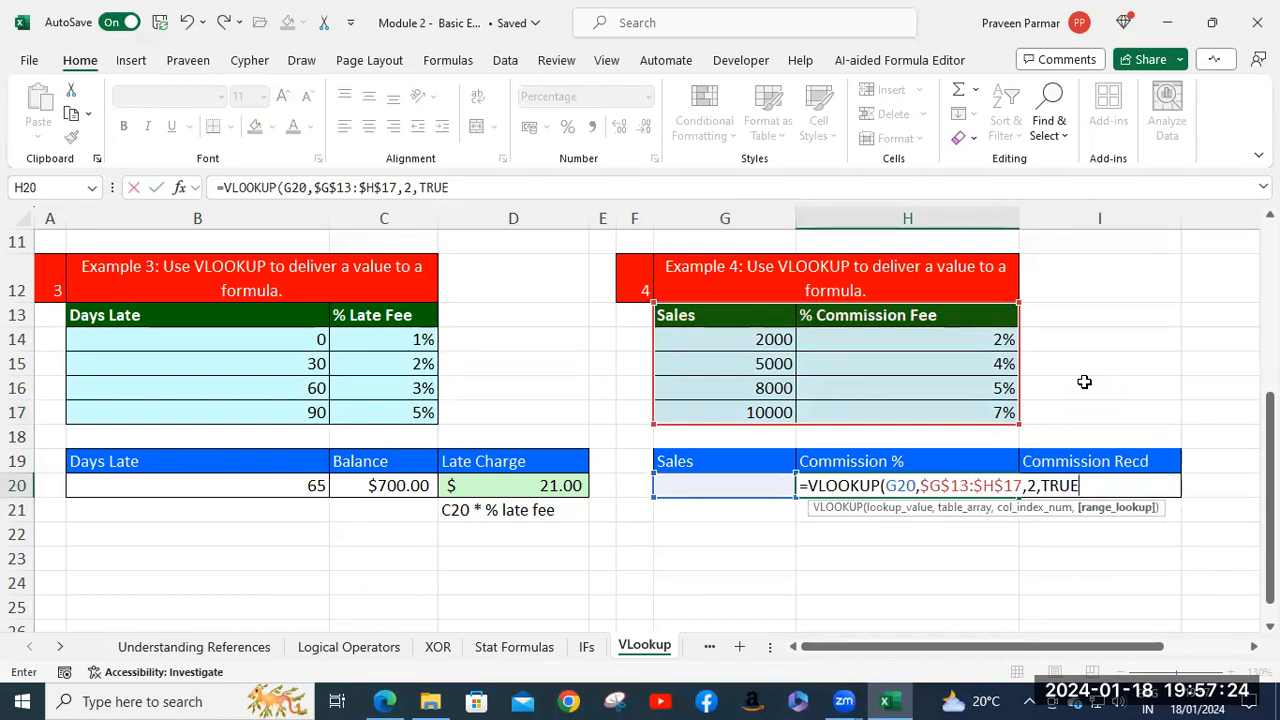
text())
key(Return)
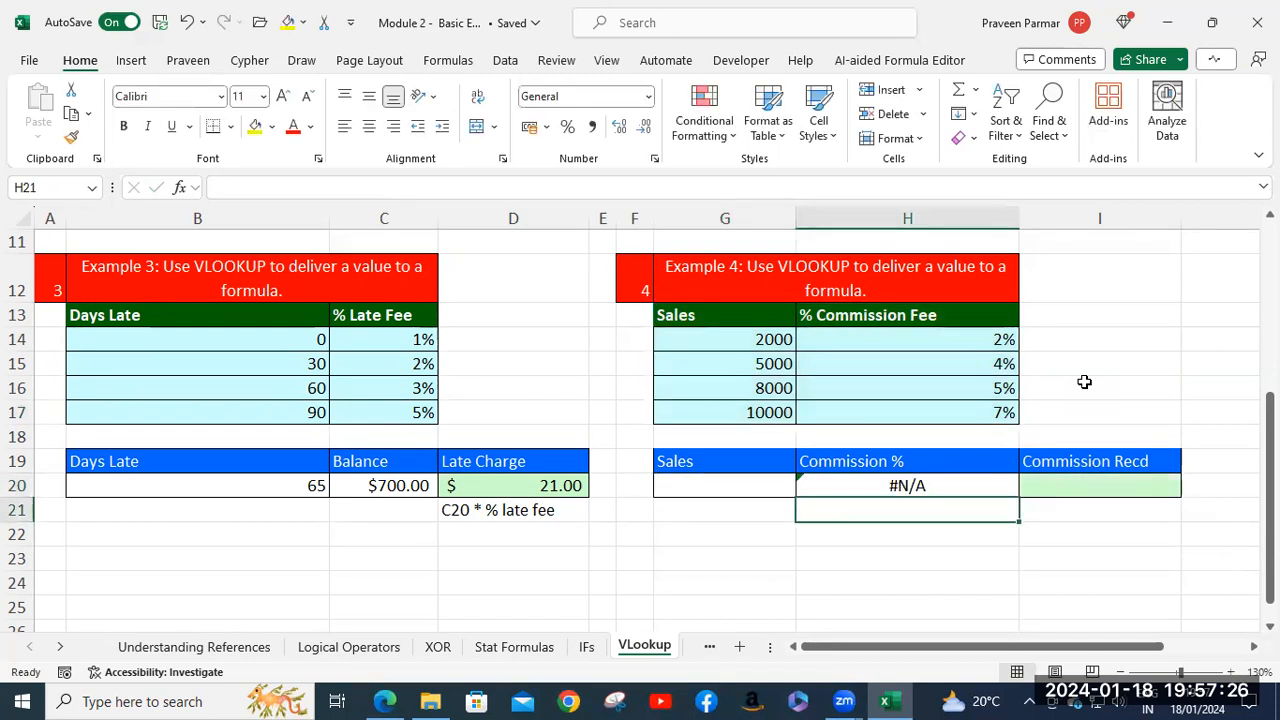
Step: Enter 3000 as Sales in G20 and calculate Commission Recd in I20 with the formula =G20*H20
click(733, 485)
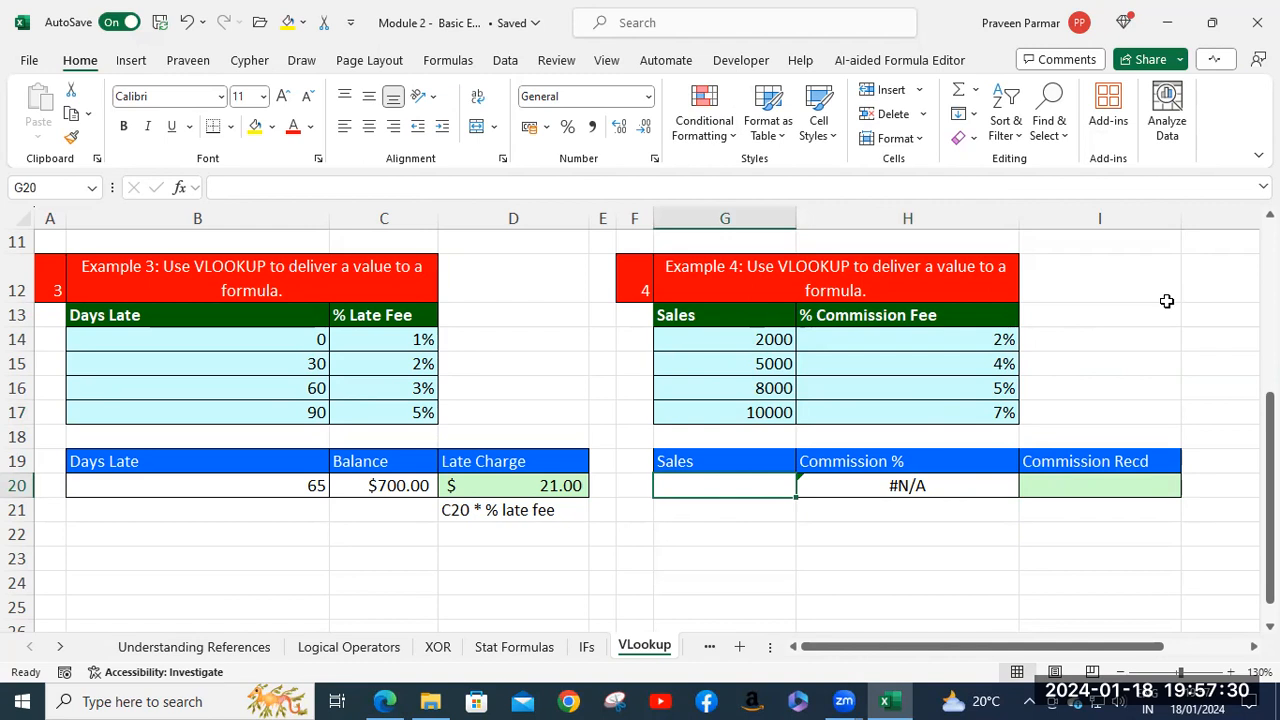
text(3000)
key(Tab)
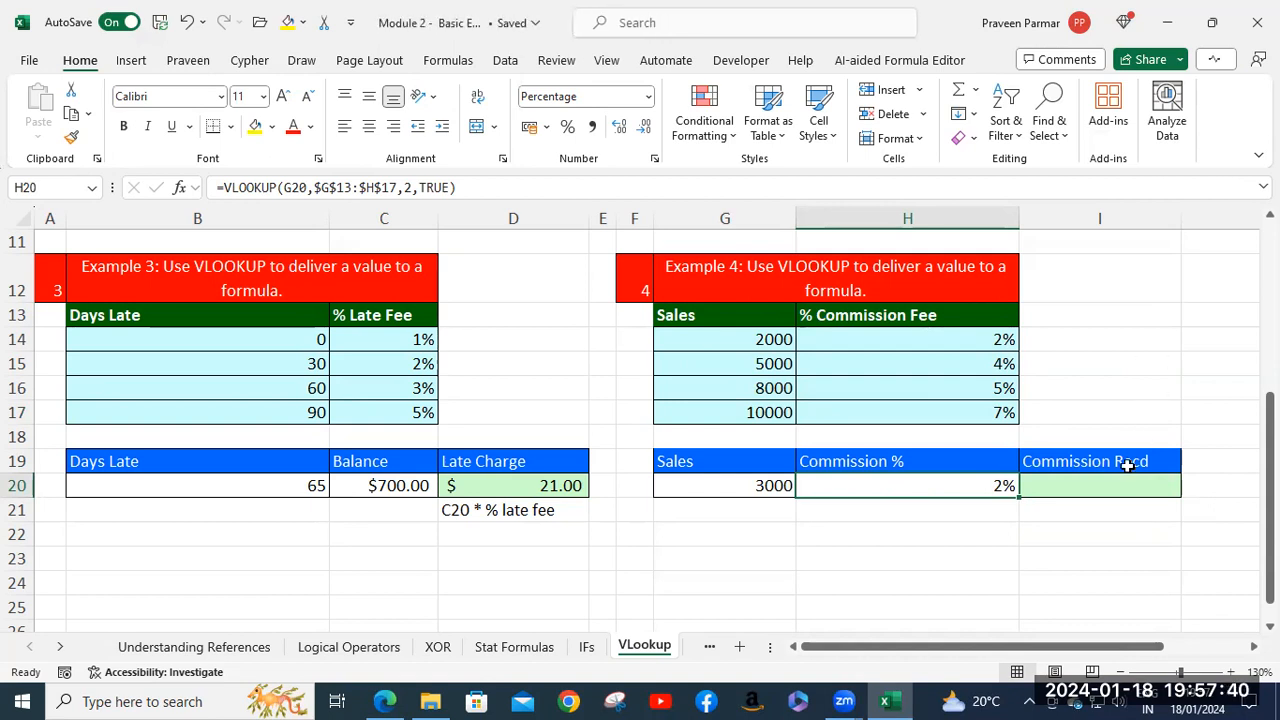
click(1101, 486)
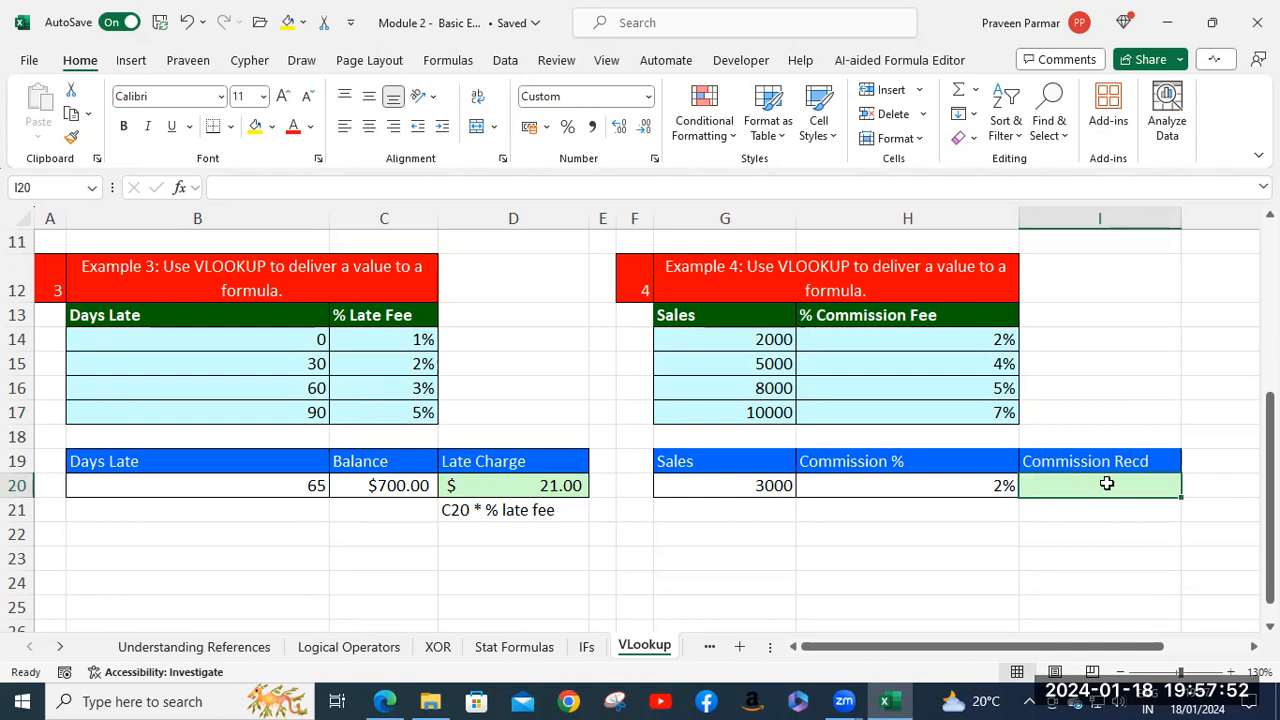
text(=)
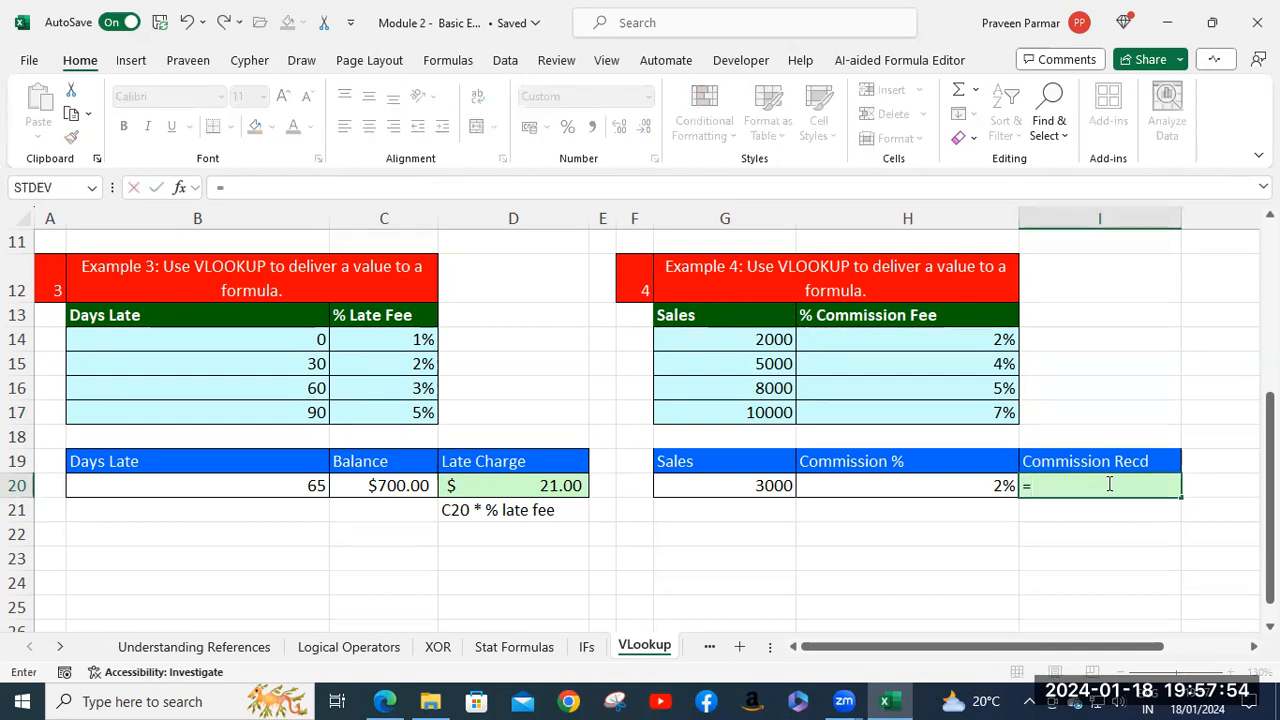
click(757, 486)
text(*)
click(857, 483)
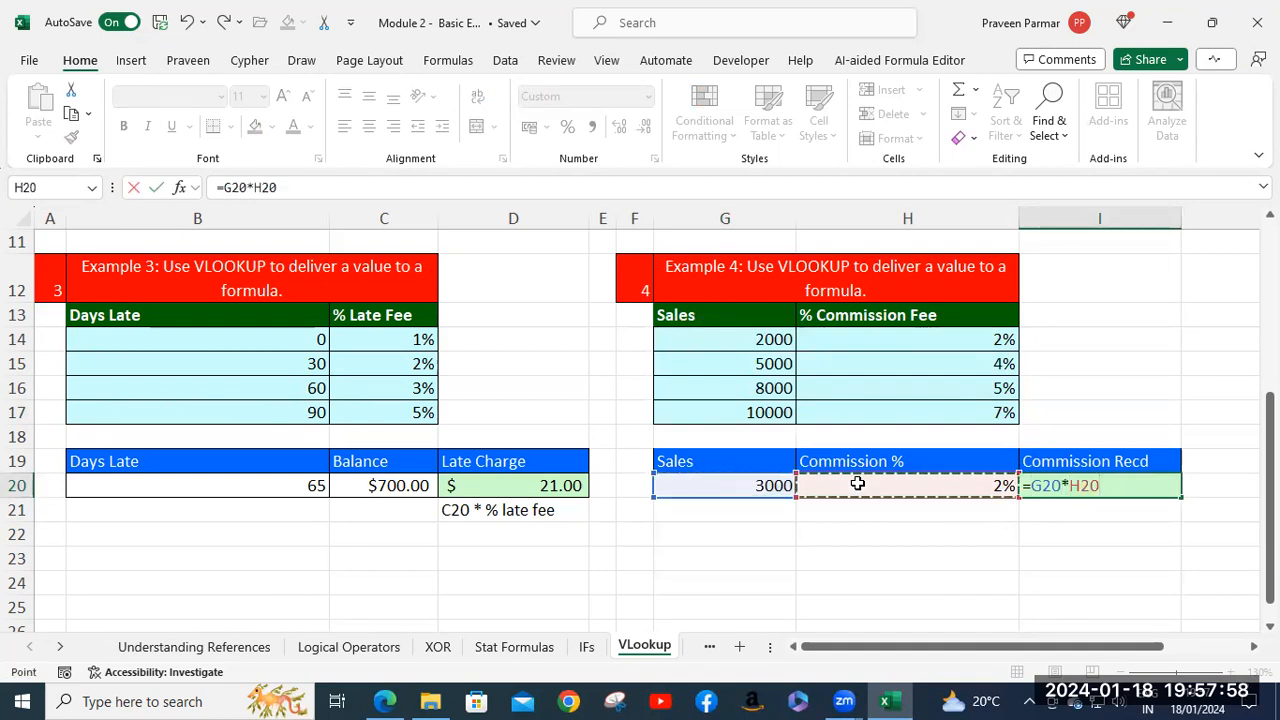
key(Return)
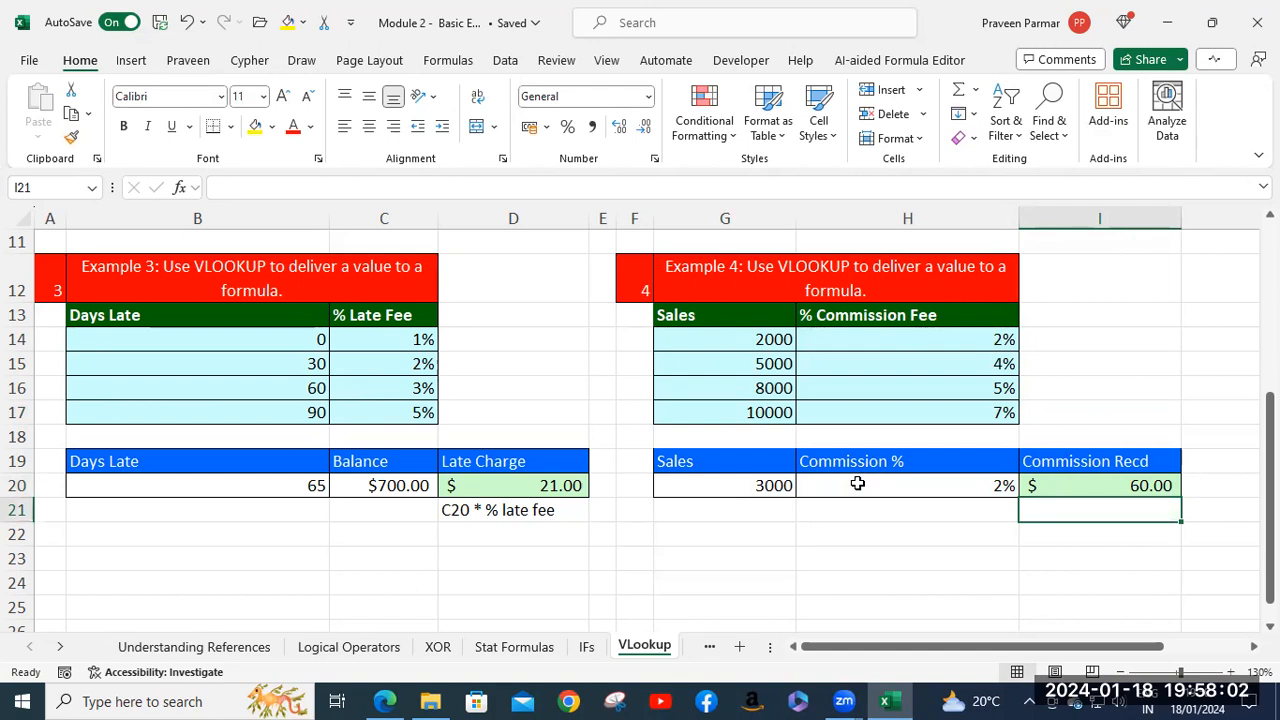
Step: Check Example 3's Days Late, Balance and Late Charge cells, and change Example 4's Sales in G20 to 6700
click(765, 487)
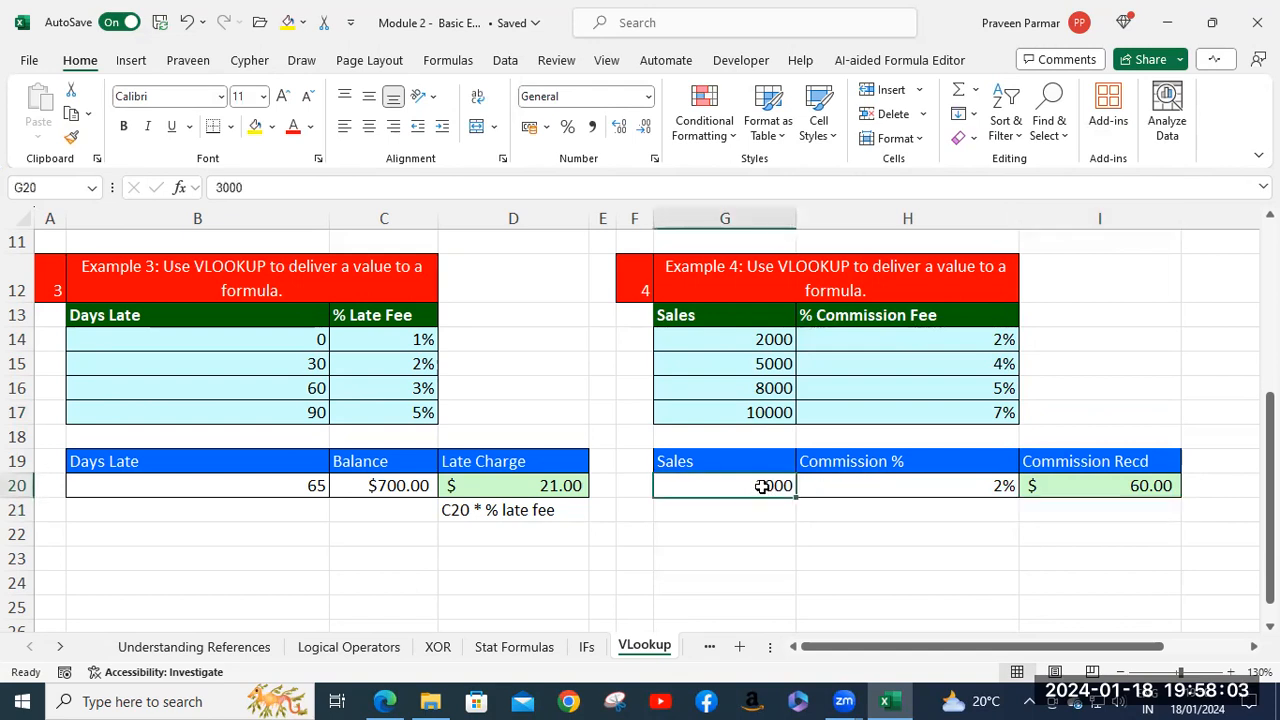
click(242, 488)
click(360, 487)
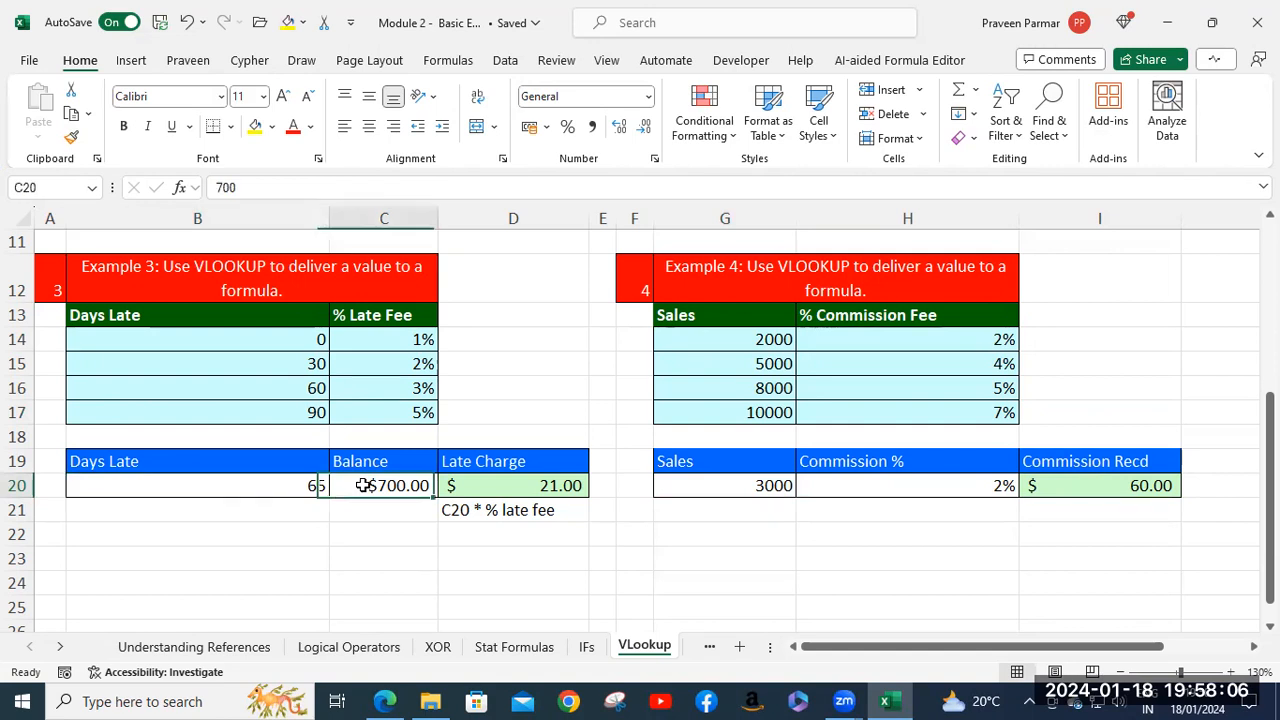
click(514, 486)
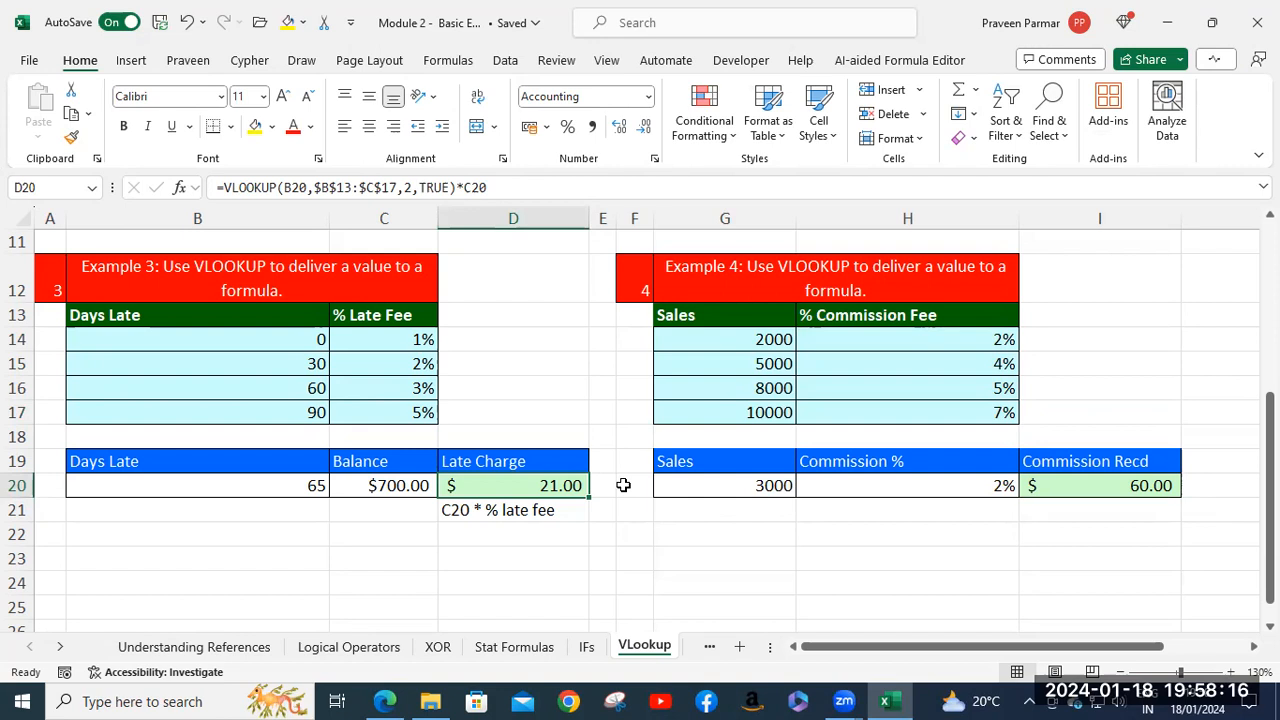
click(742, 484)
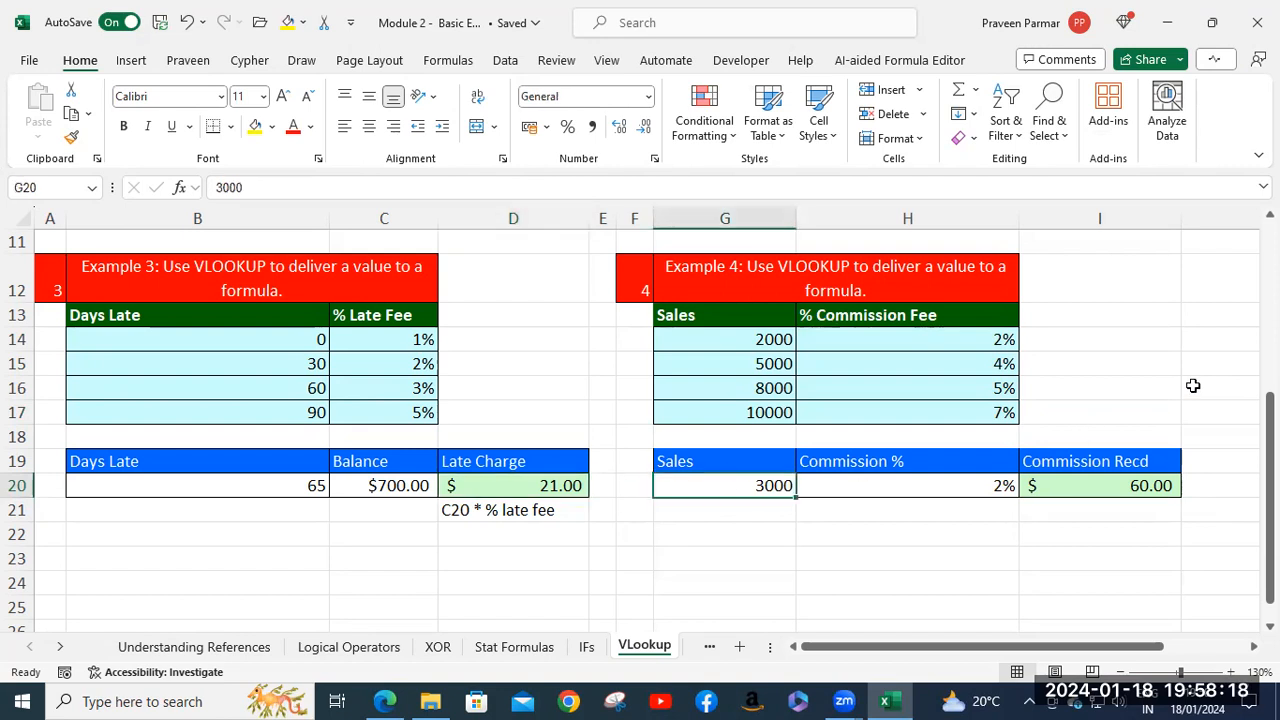
text(6700)
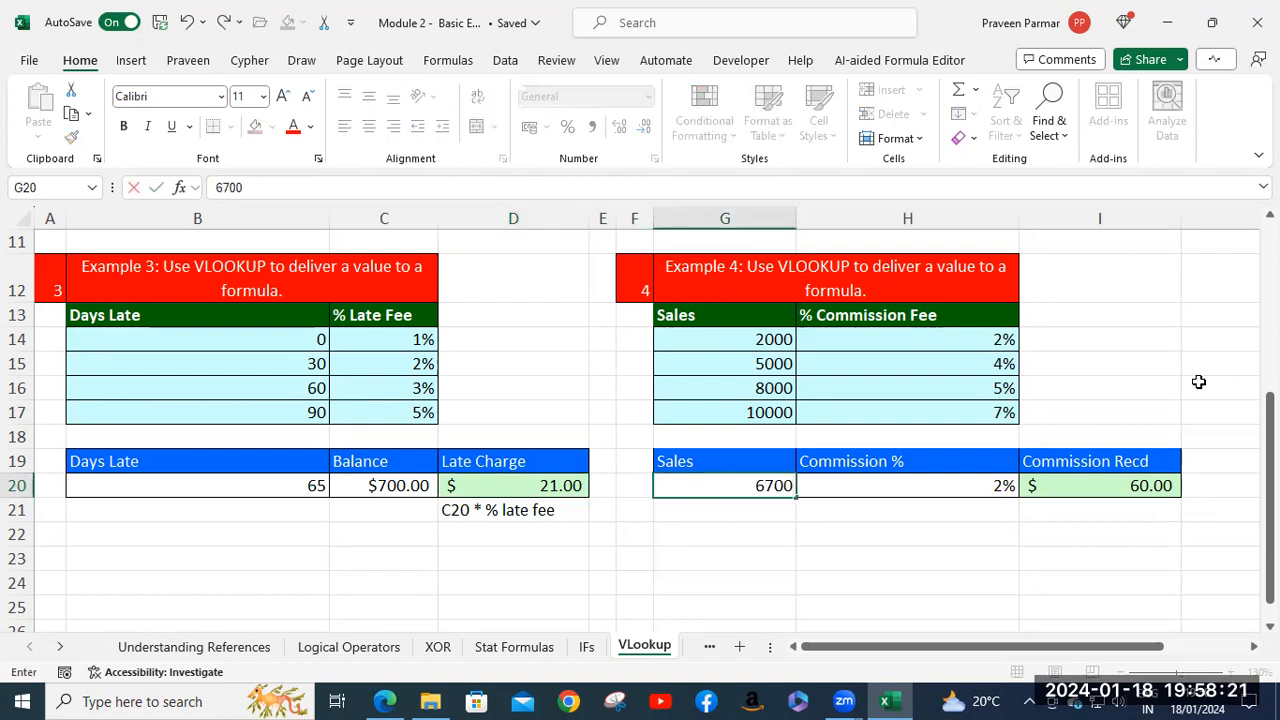
key(Return)
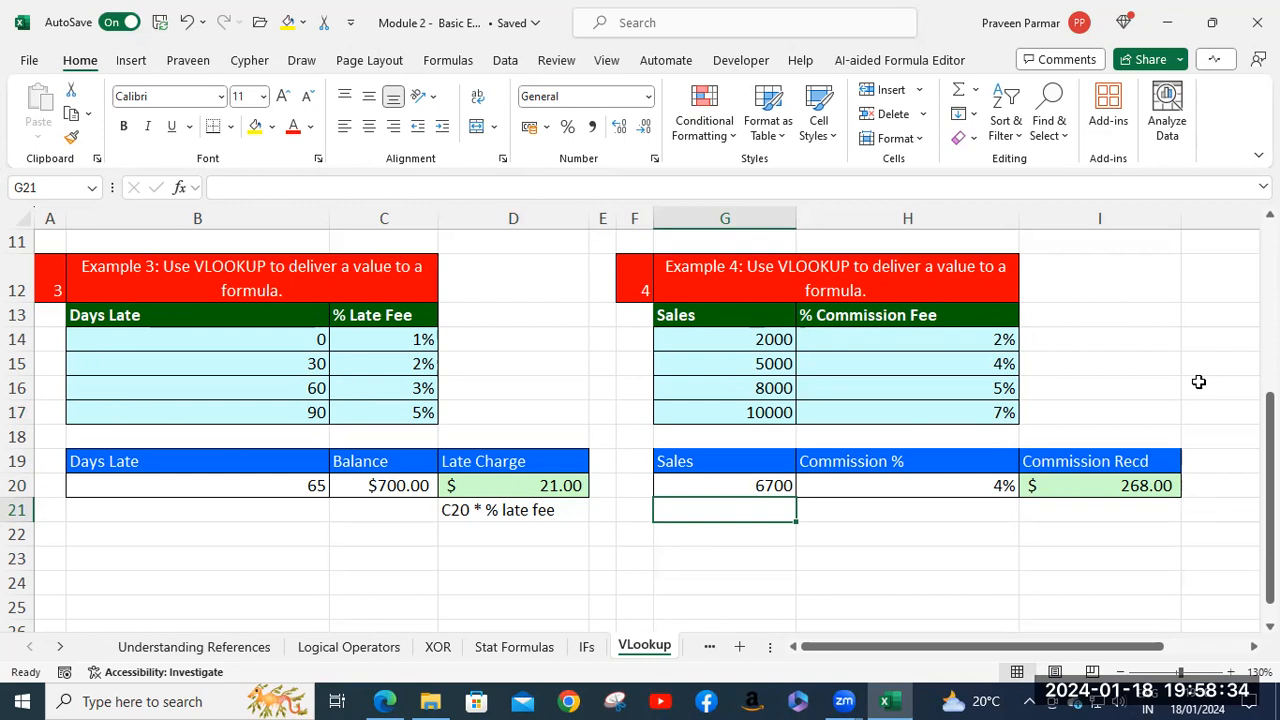
Step: Open the VLookup Use sheet and clear the BMI and Category columns, headers included, from G2:H2 down to the last data row
click(709, 647)
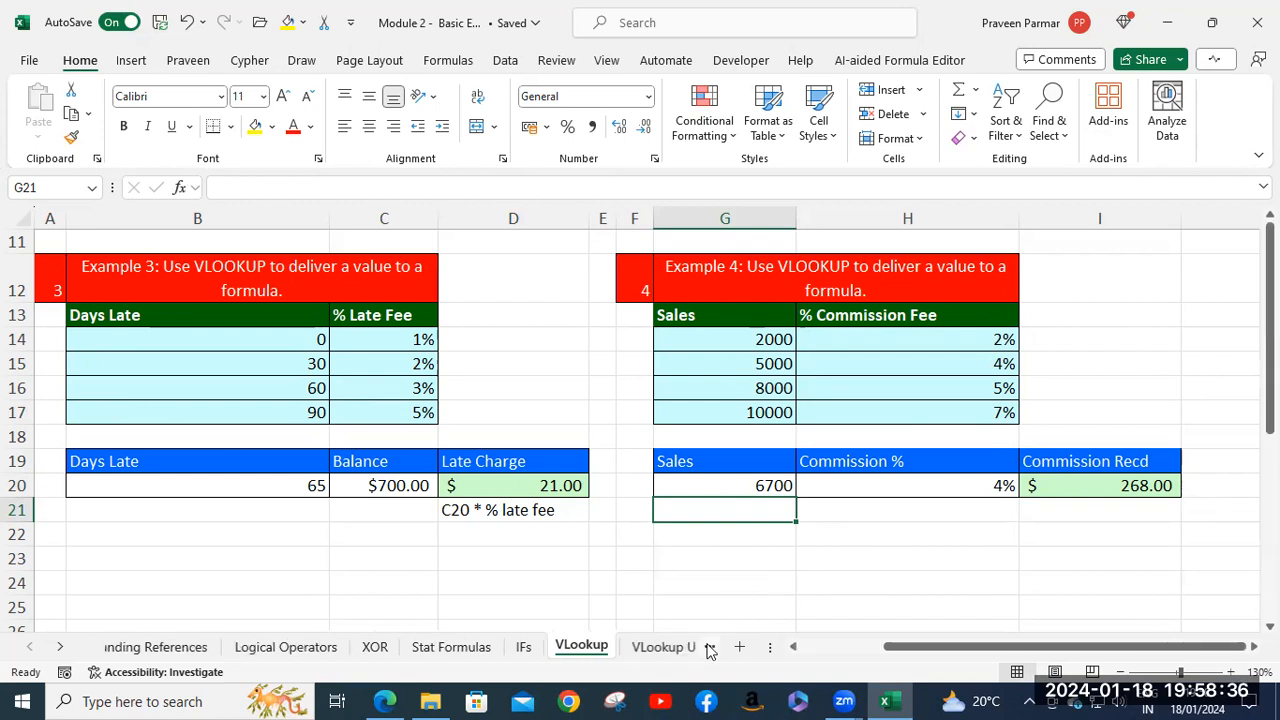
click(709, 647)
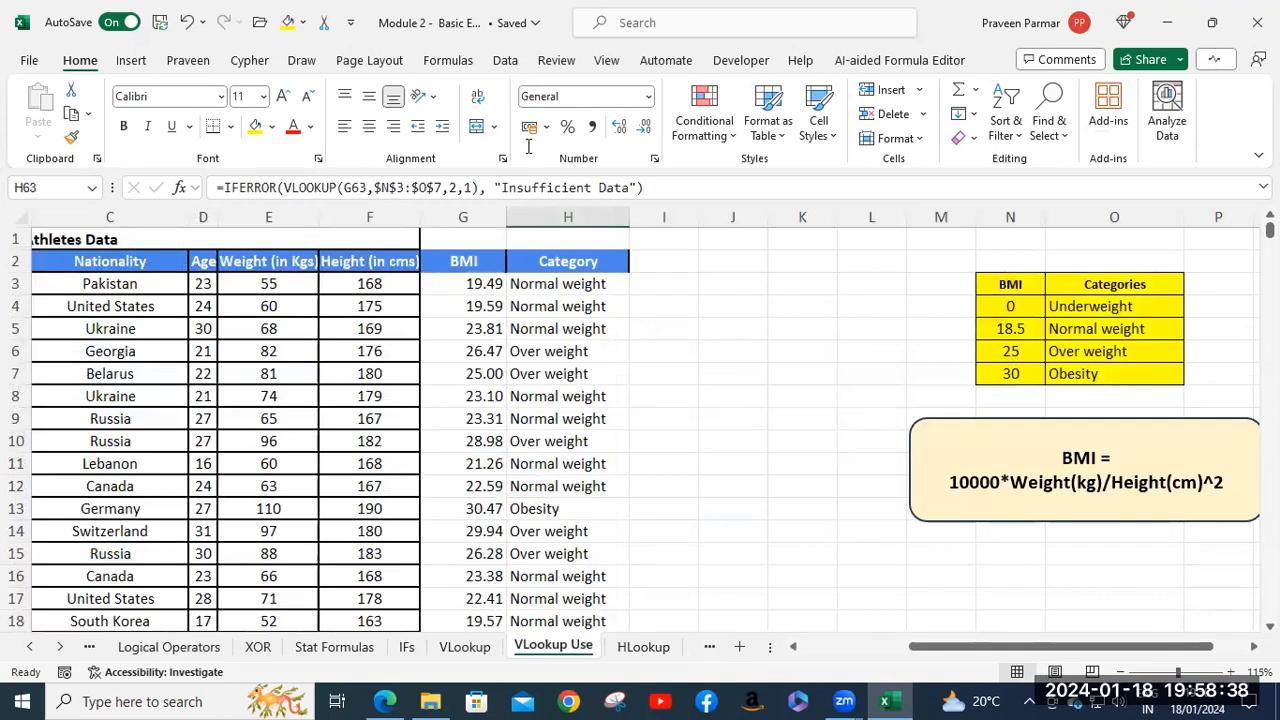
click(452, 259)
scroll(570, 393, down, 6)
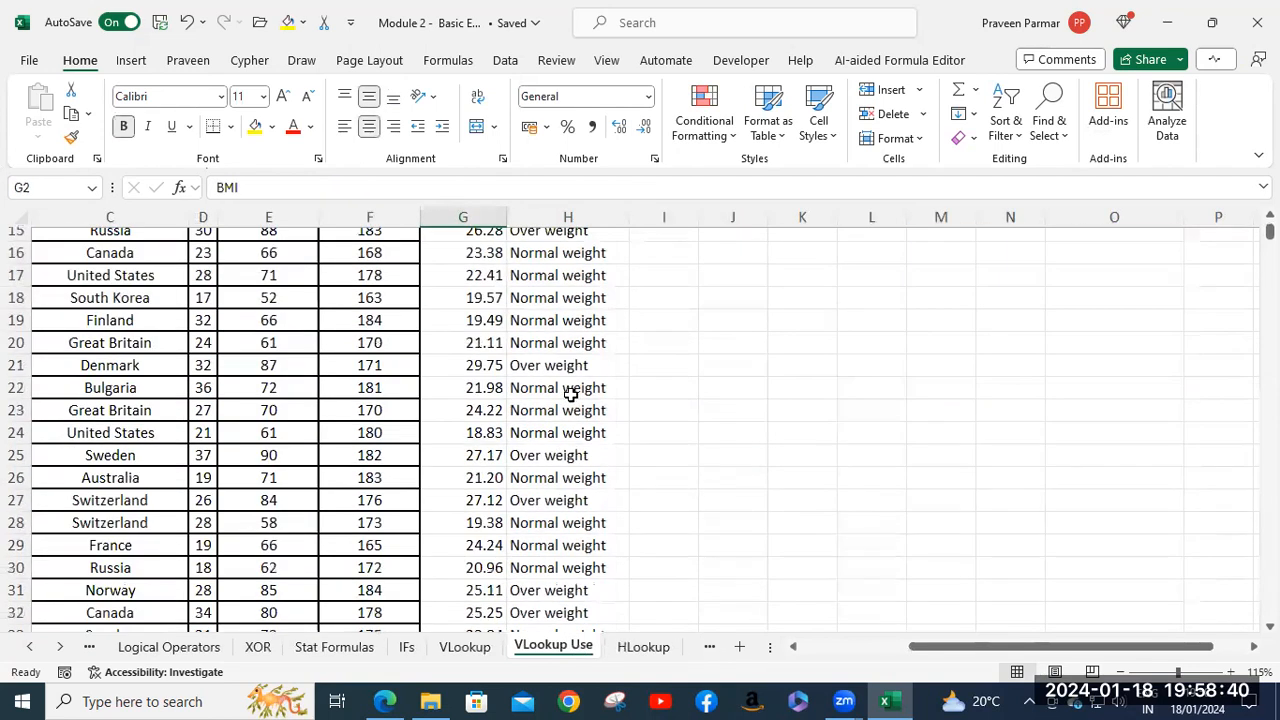
scroll(572, 394, down, 7)
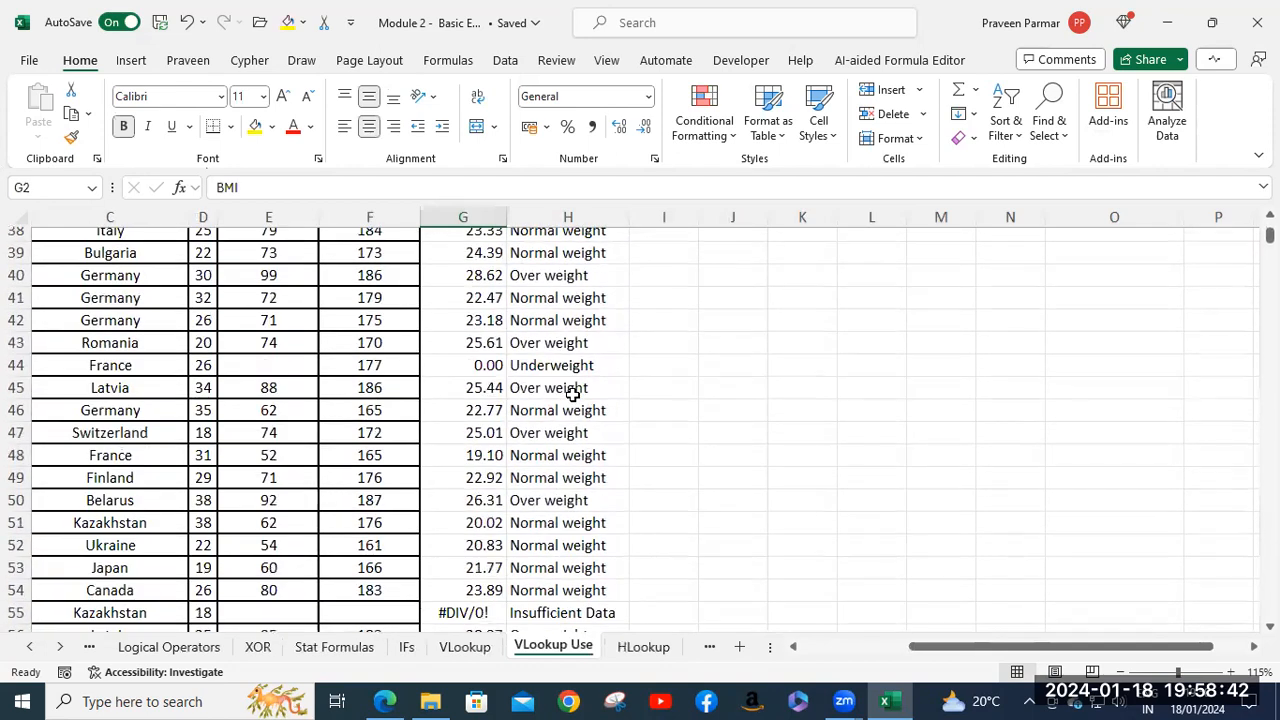
scroll(573, 490, down, 6)
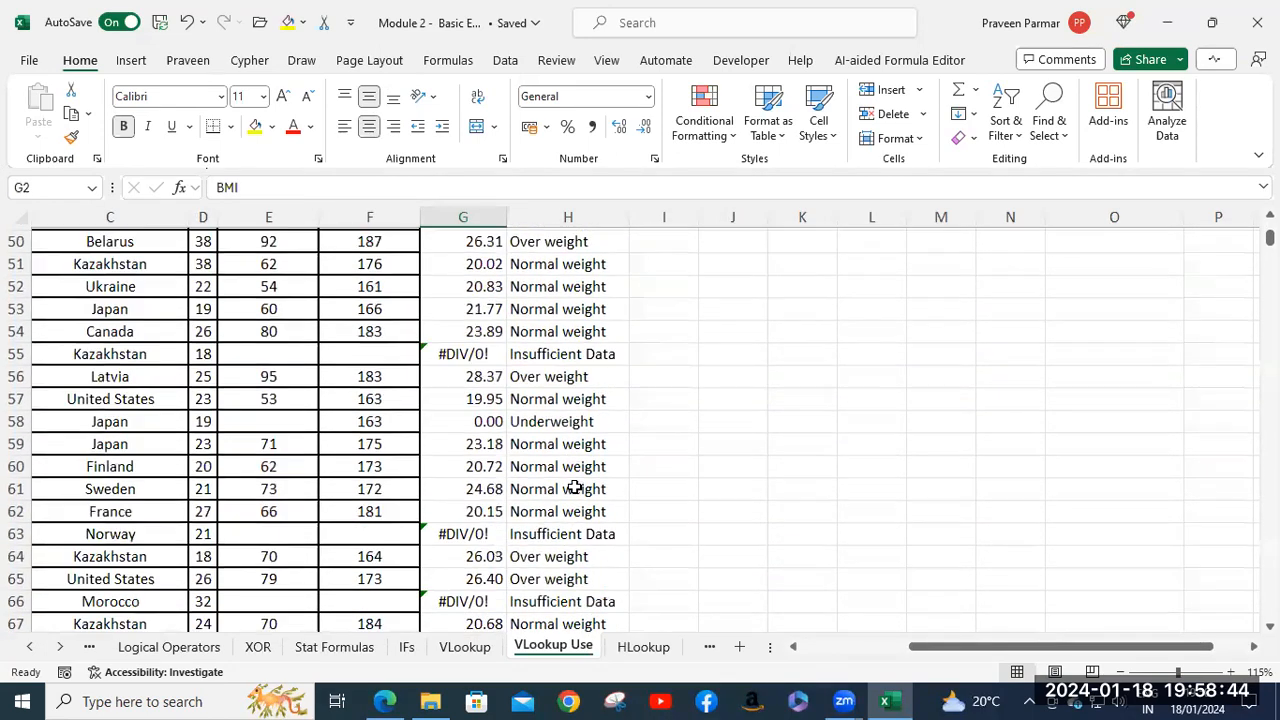
key(shift+Right)
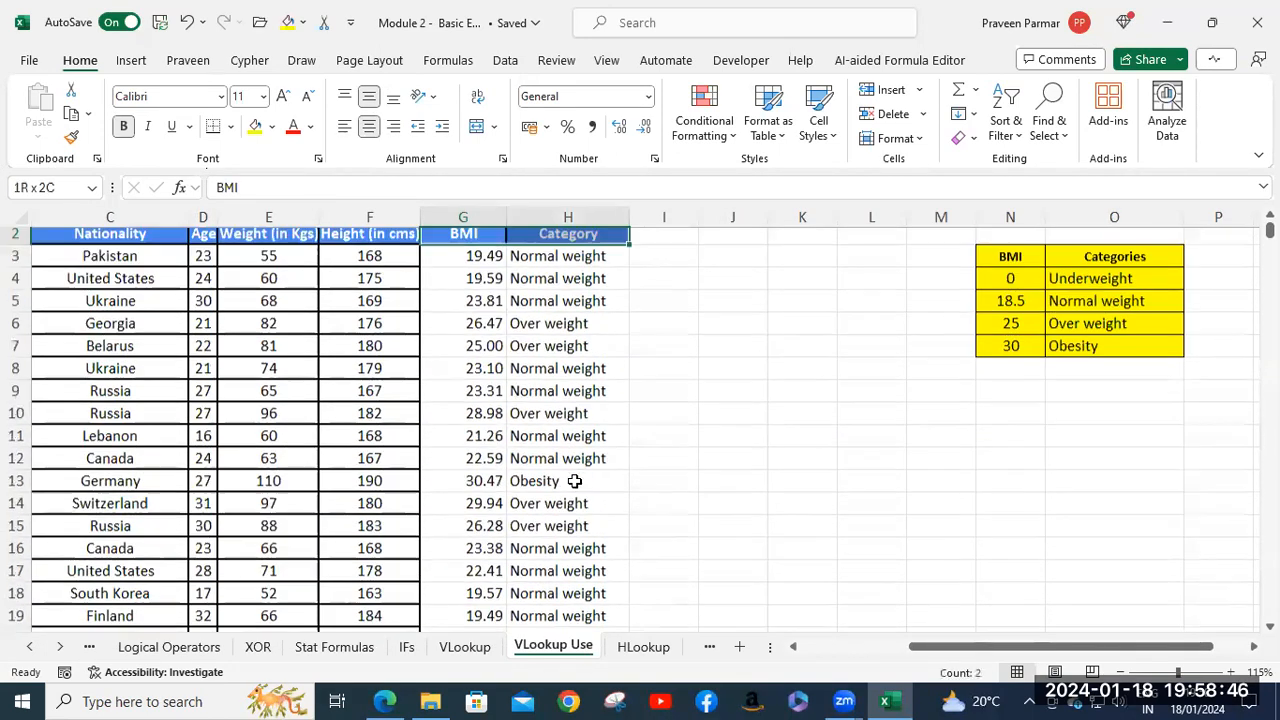
key(ctrl+shift+Down)
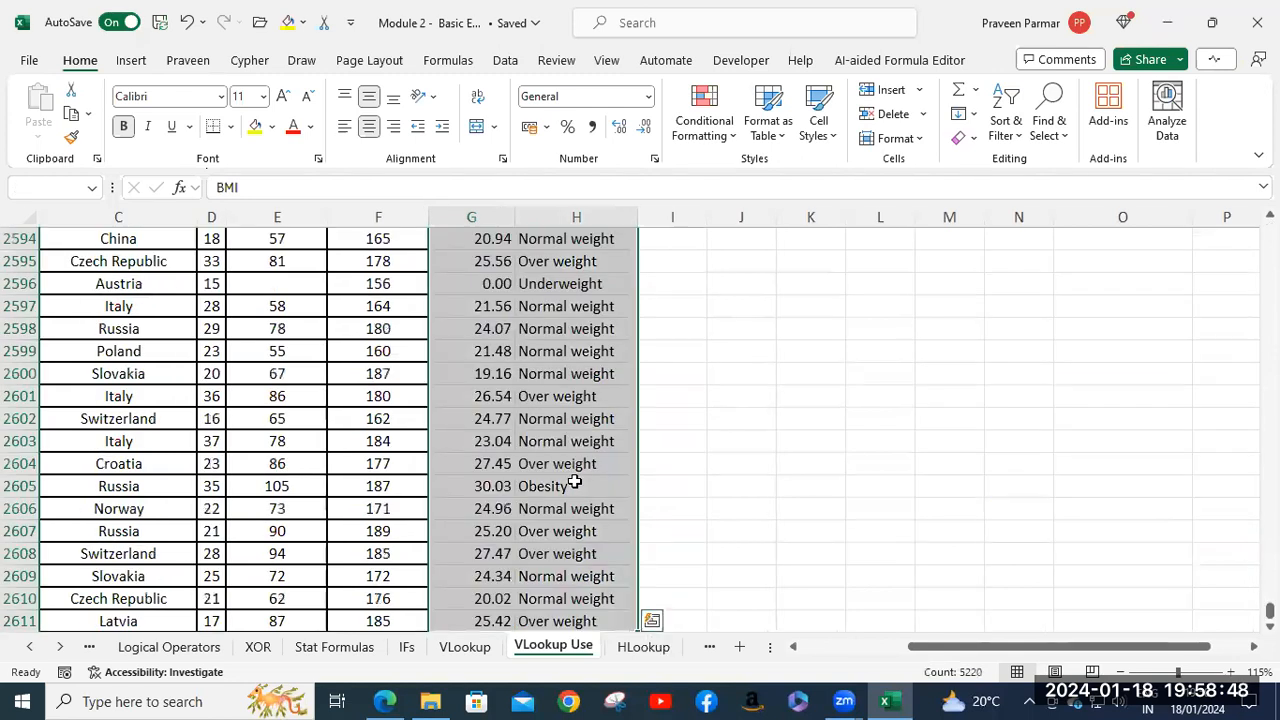
key(Delete)
click(532, 383)
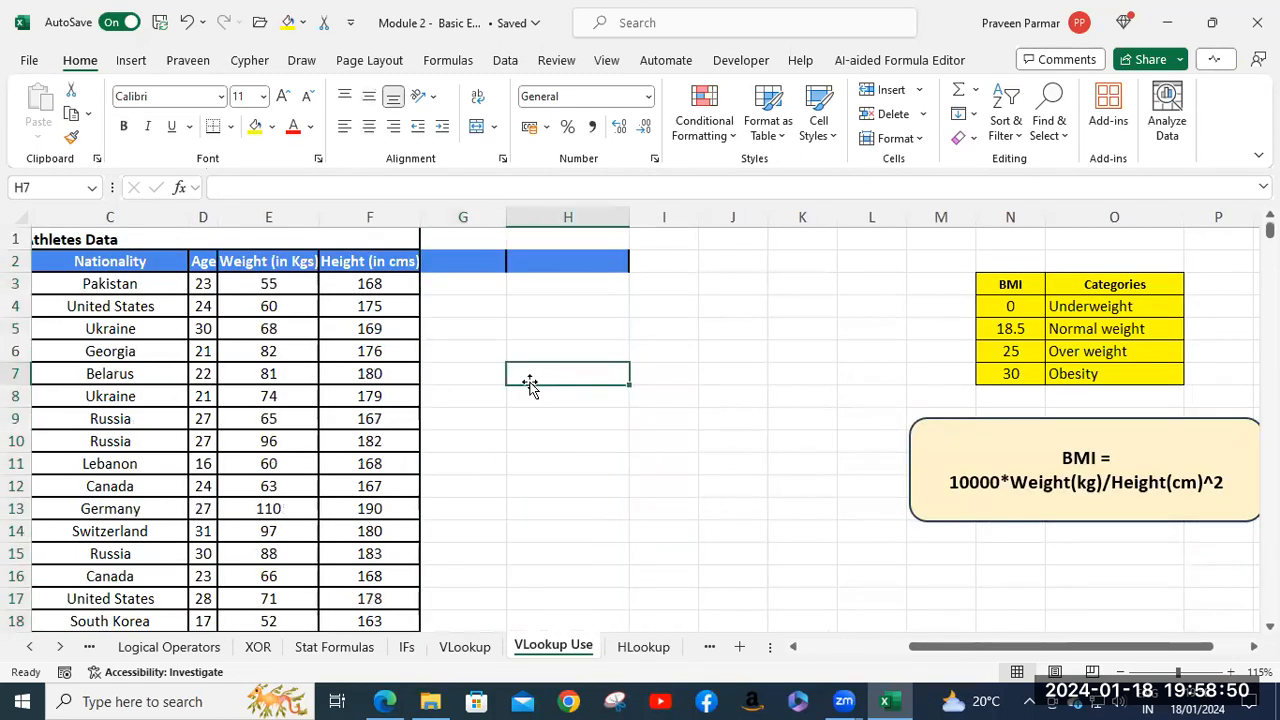
Step: Review the Winter Olympics Athletes Data table, starting from the first athlete's name in A3
click(456, 257)
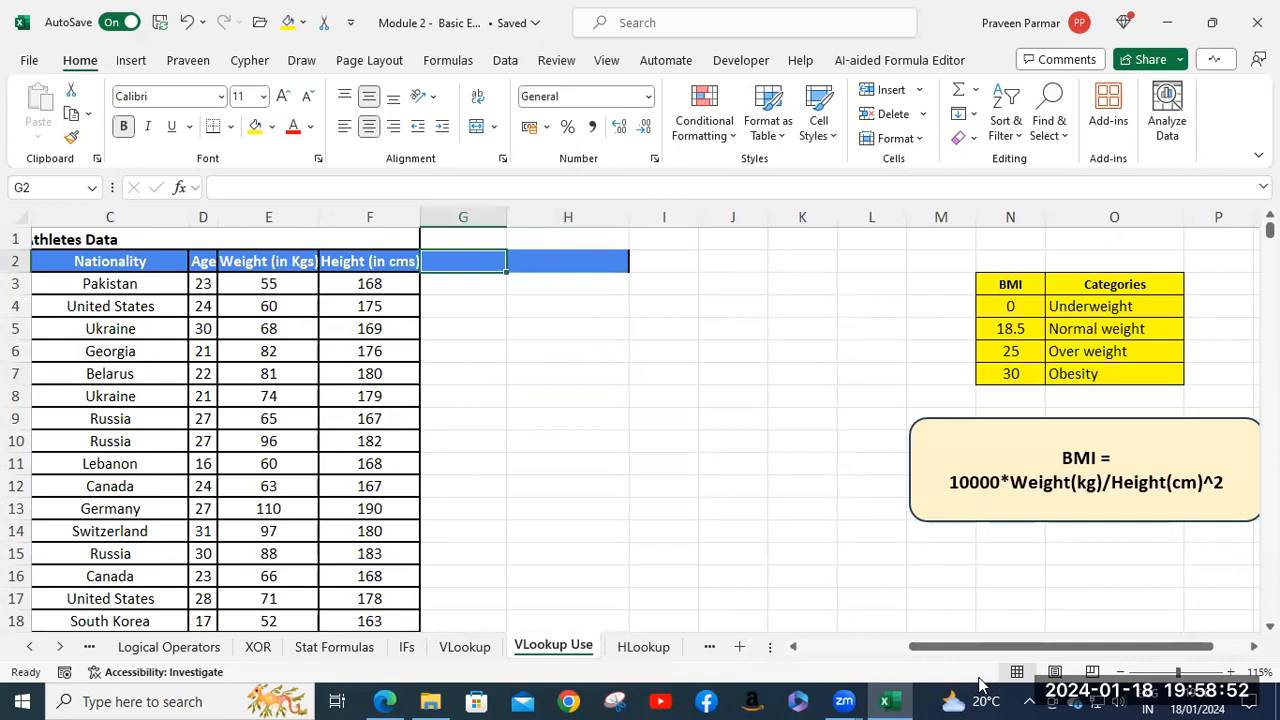
drag(980, 657, 823, 651)
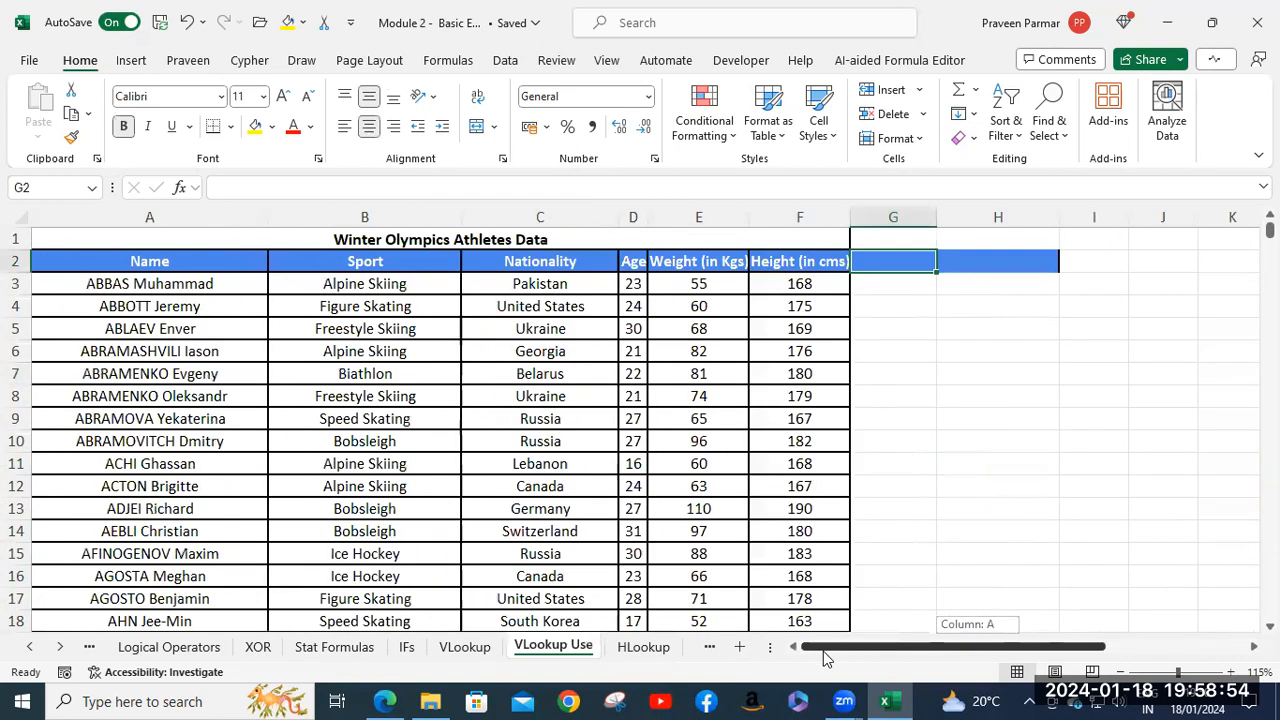
click(148, 287)
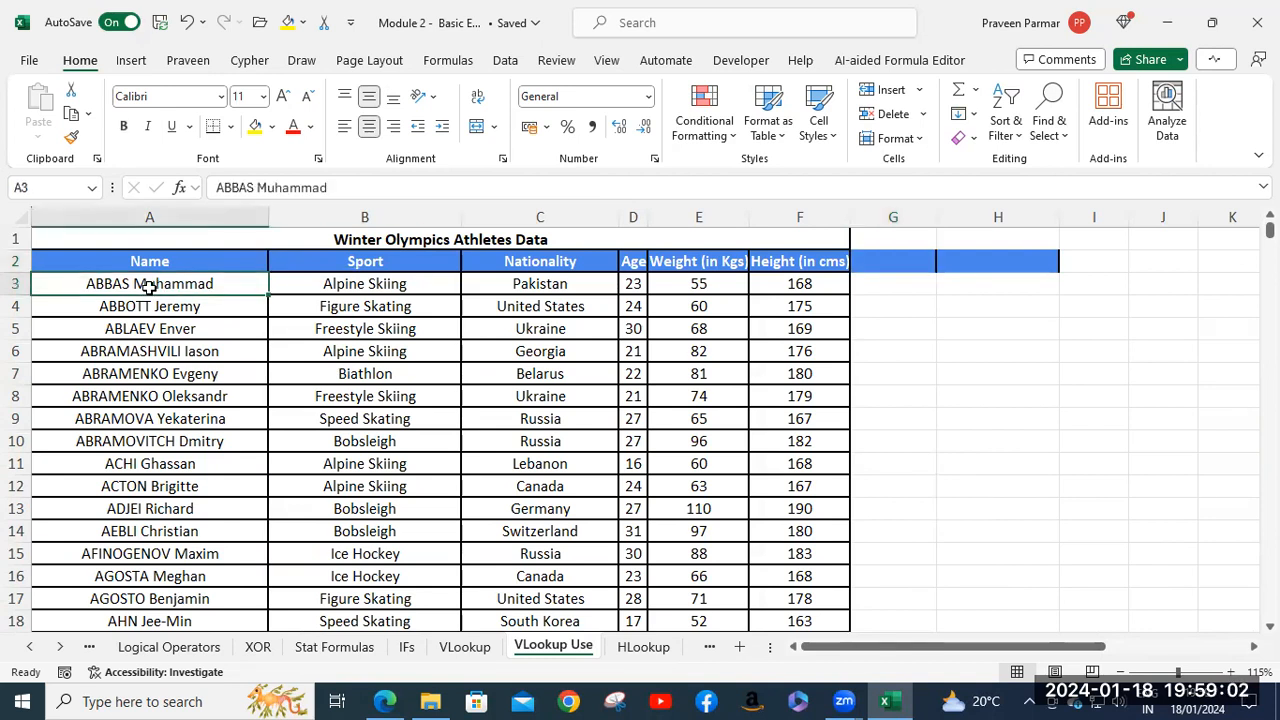
Step: Review the first athlete's Sport, Nationality, Age, Weight and Height cells in row 3, plus the BMI category table and BMI formula note
click(332, 284)
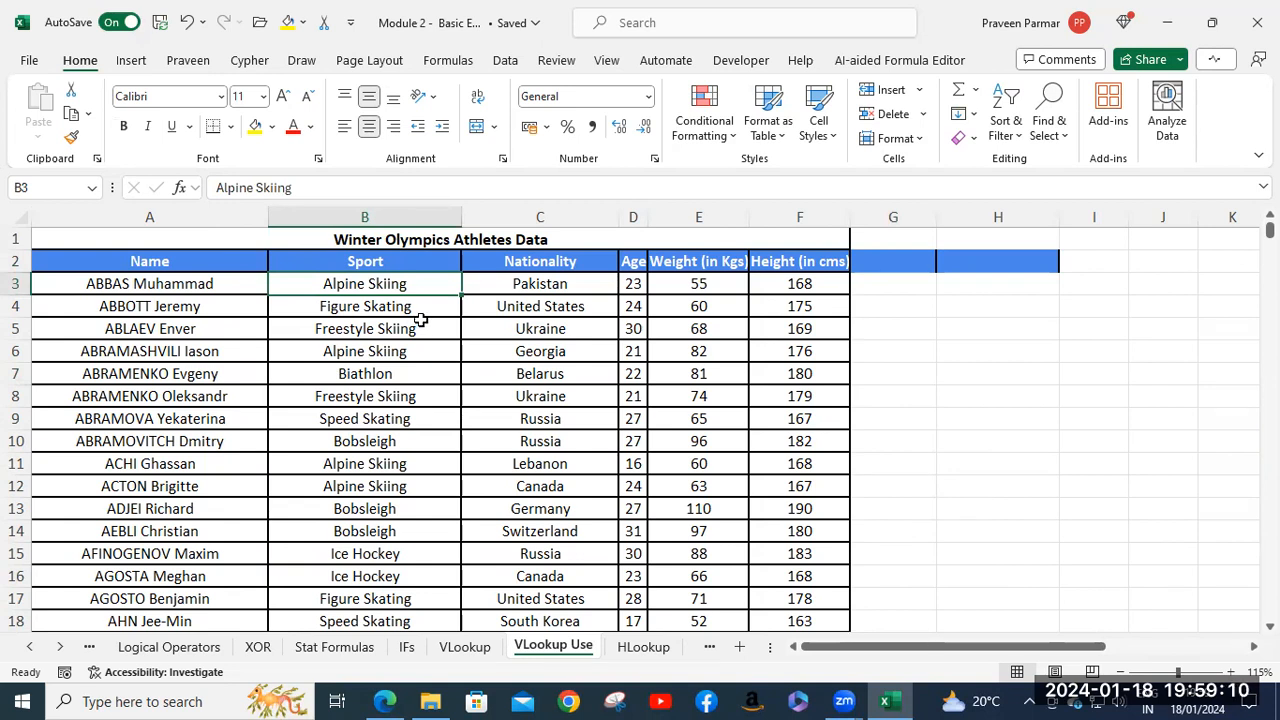
click(539, 284)
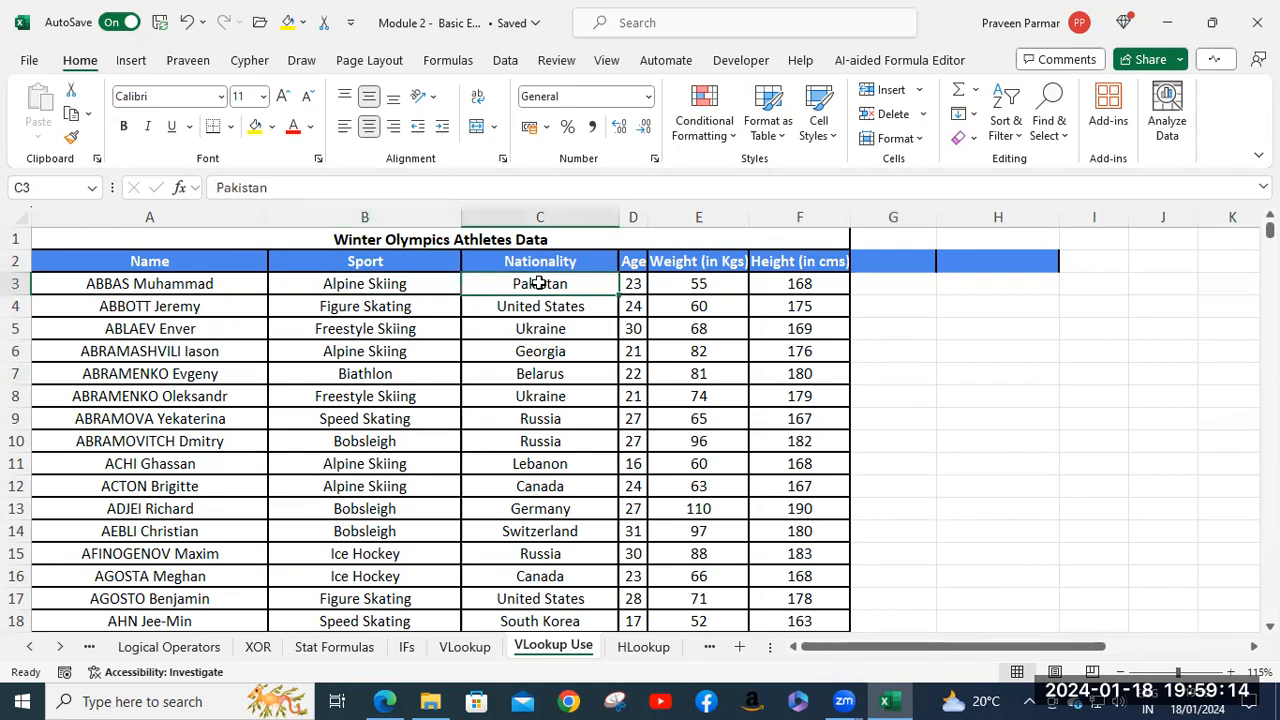
click(633, 289)
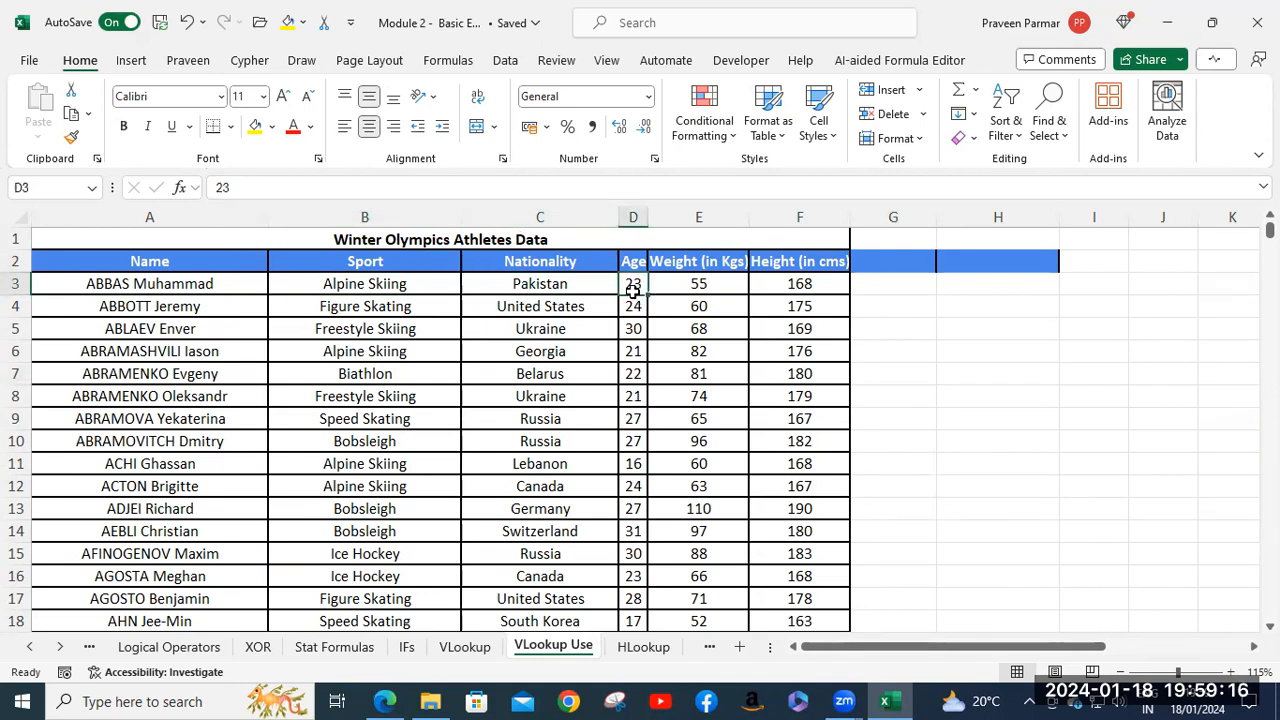
click(720, 286)
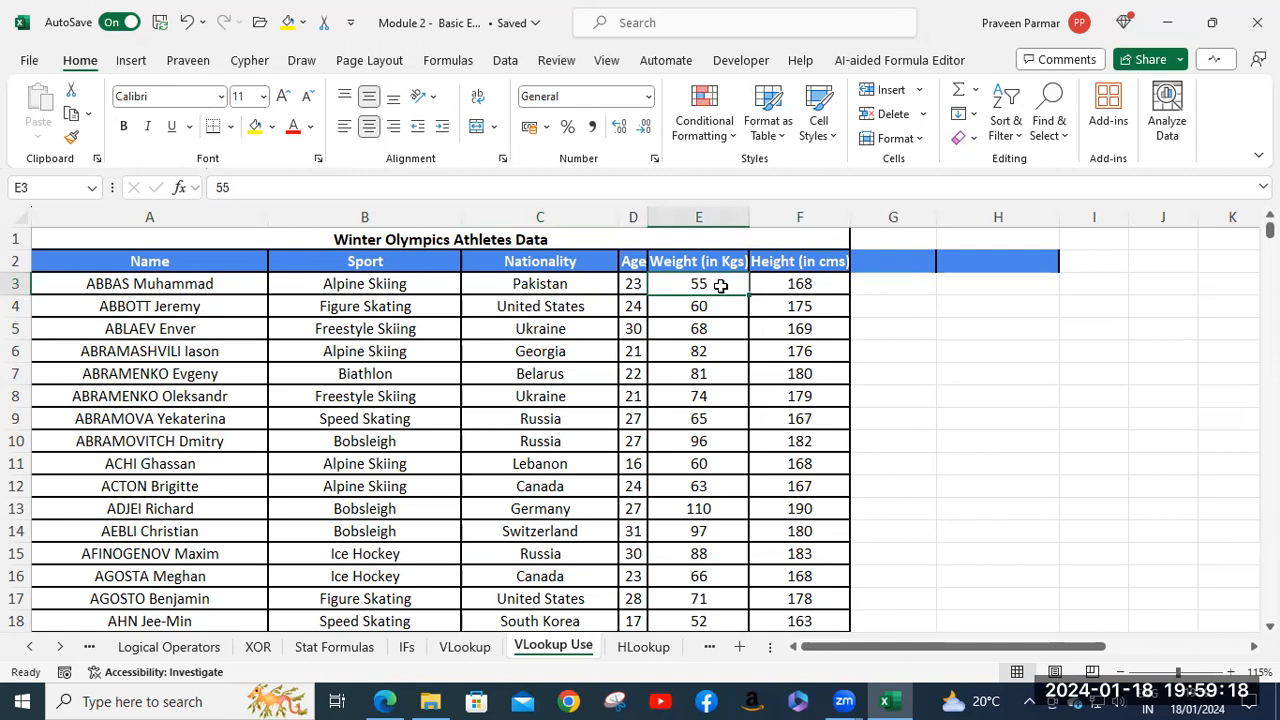
click(791, 287)
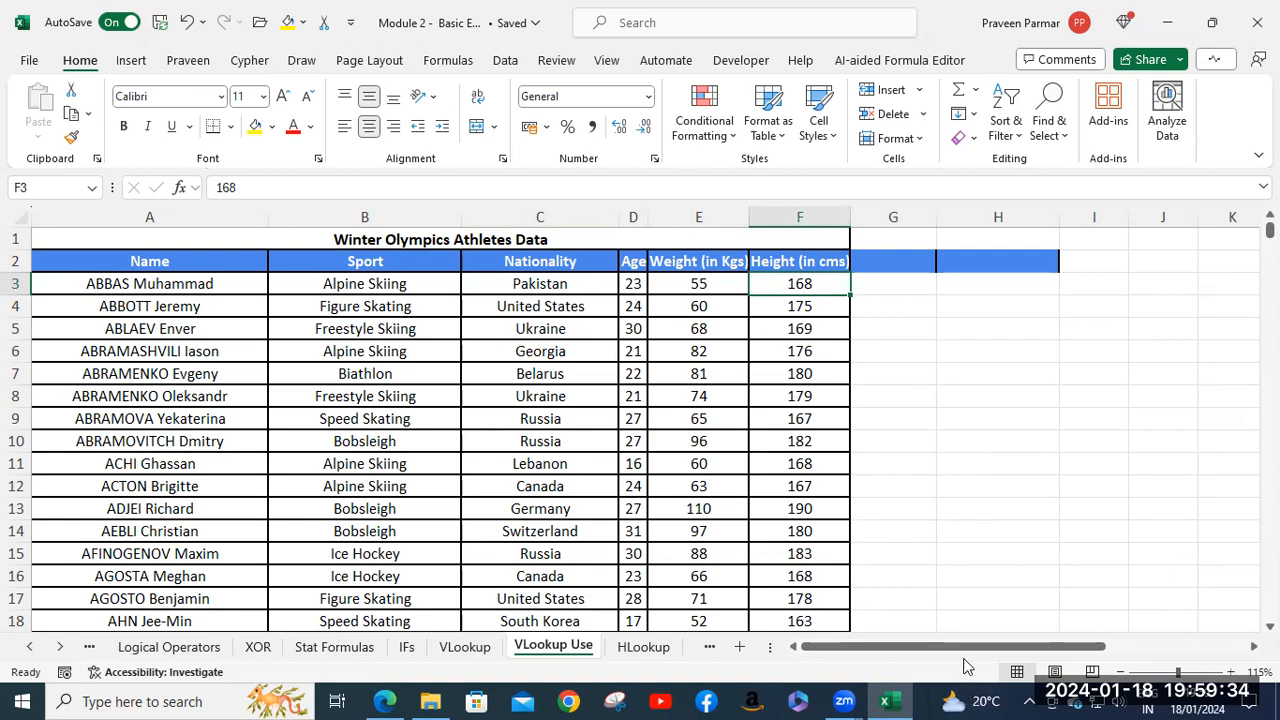
drag(968, 655, 1148, 638)
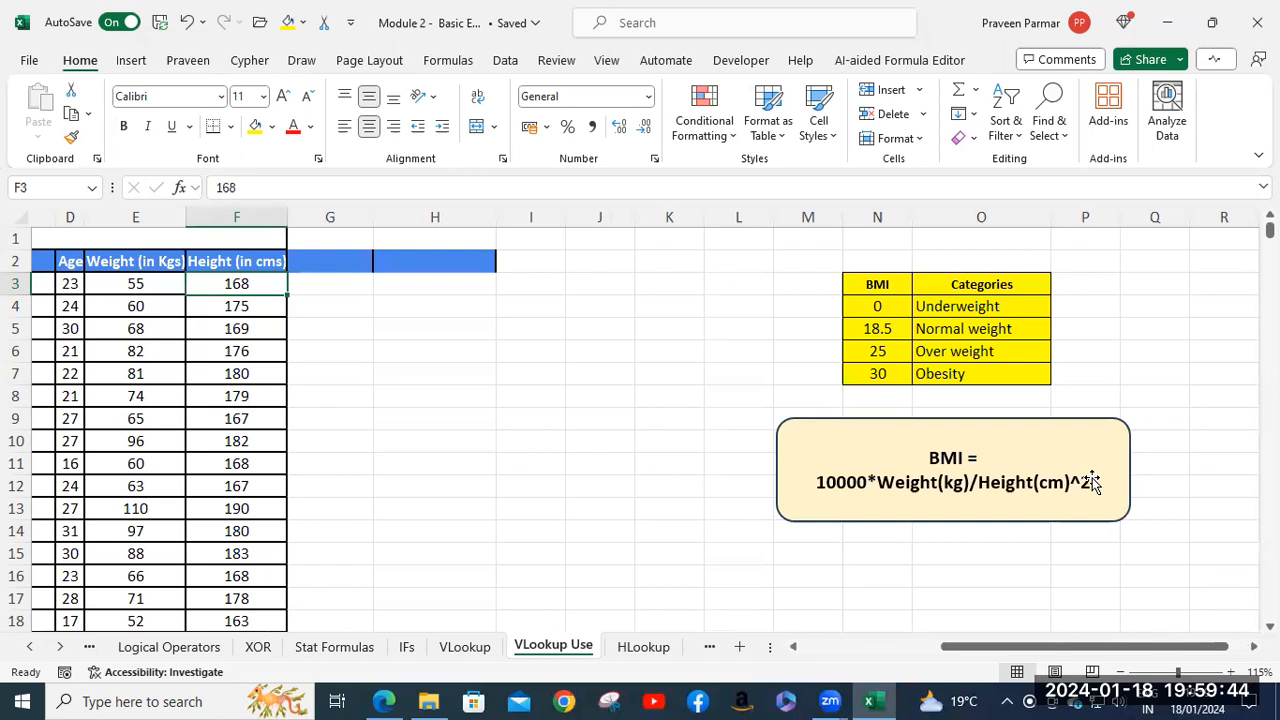
Step: Enter the header BMI in G2
click(329, 261)
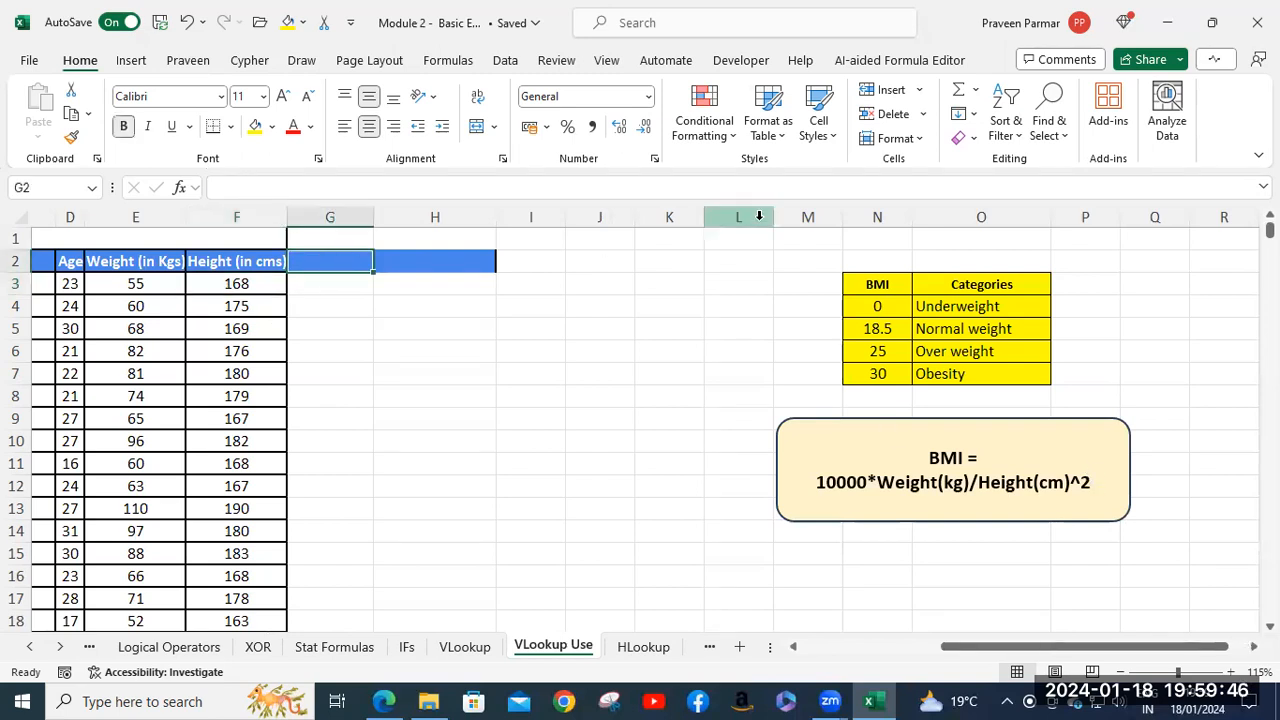
text(BMI)
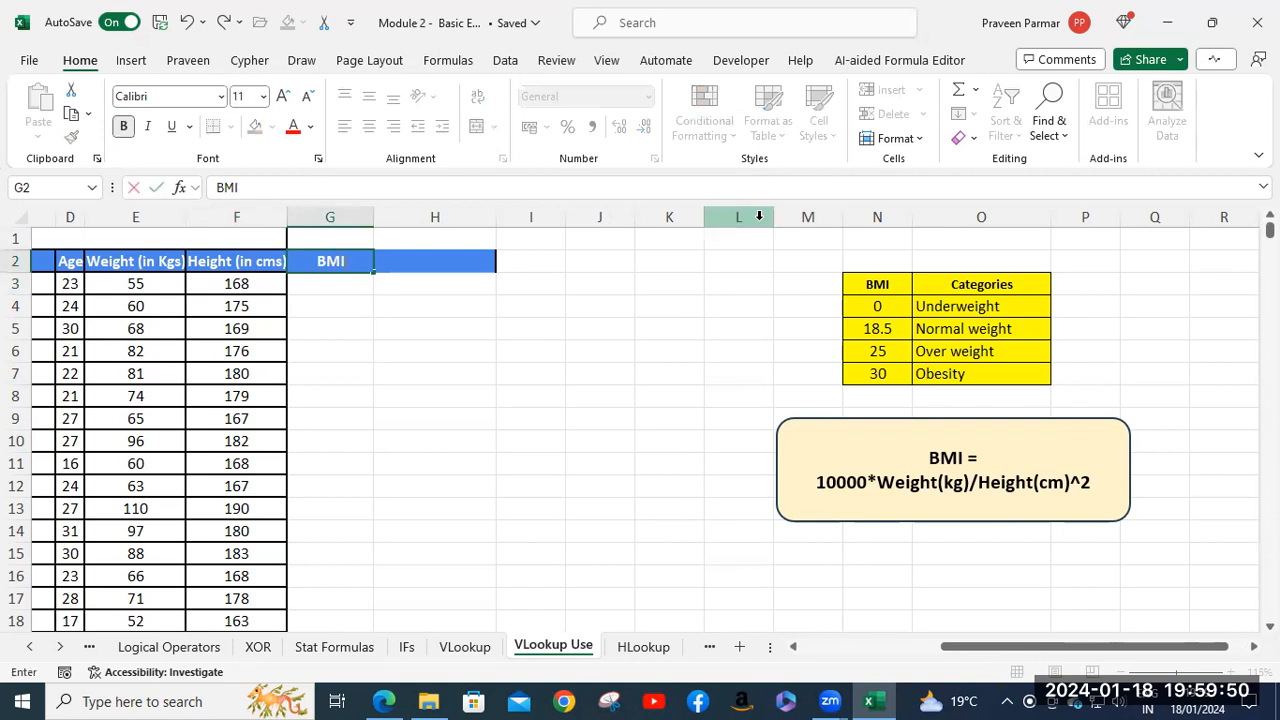
key(Return)
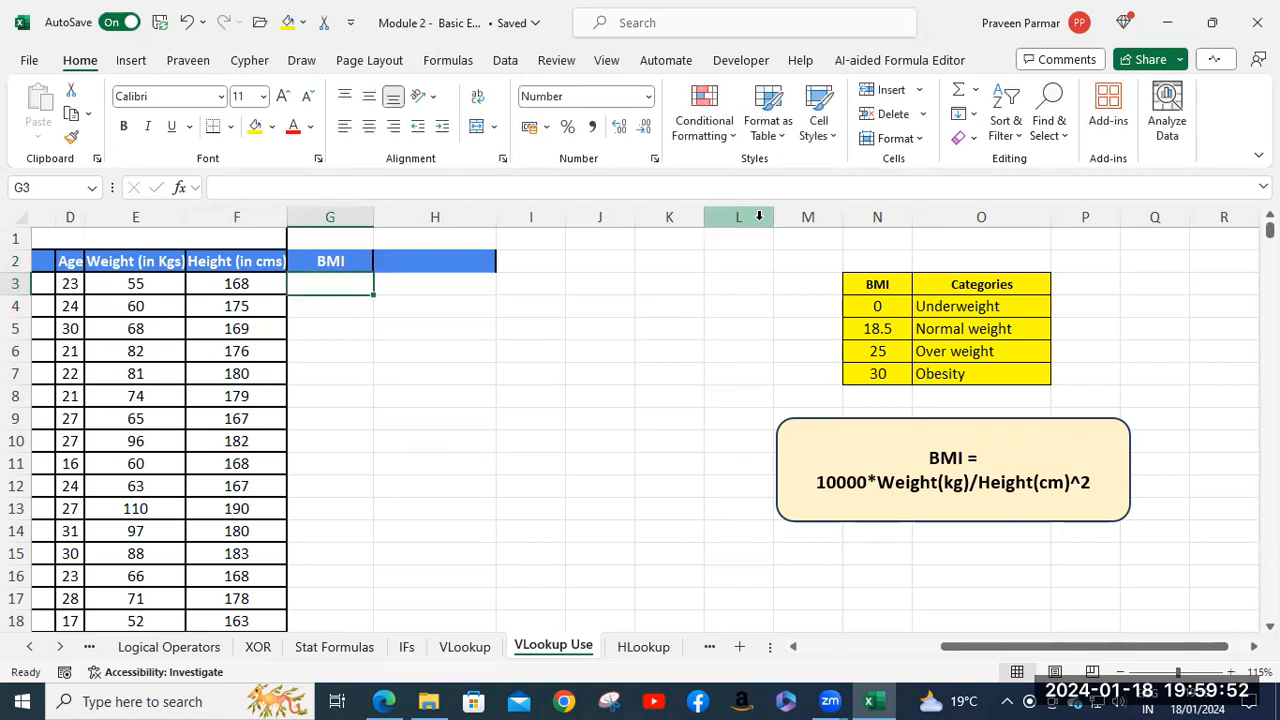
Step: Calculate the BMI in G3 with =10000*E3/F3^2 and fill the formula down column G to the last athlete
text(=)
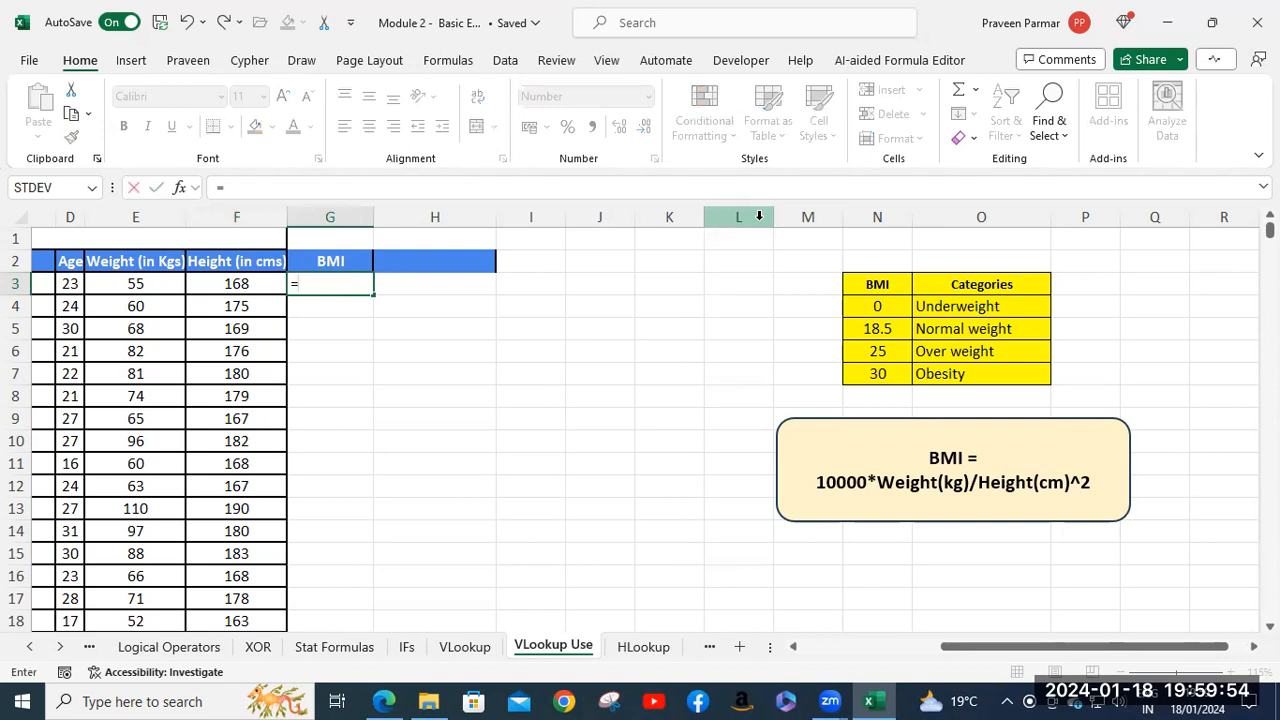
text(10000)
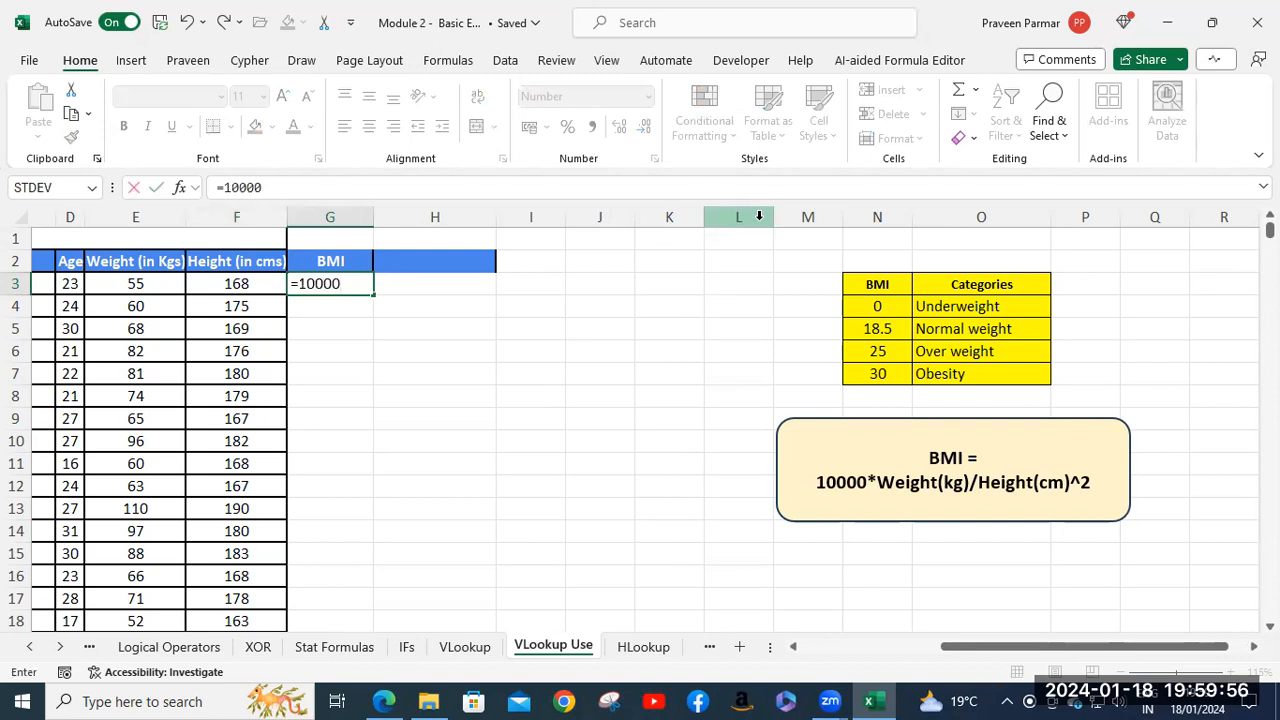
text(*)
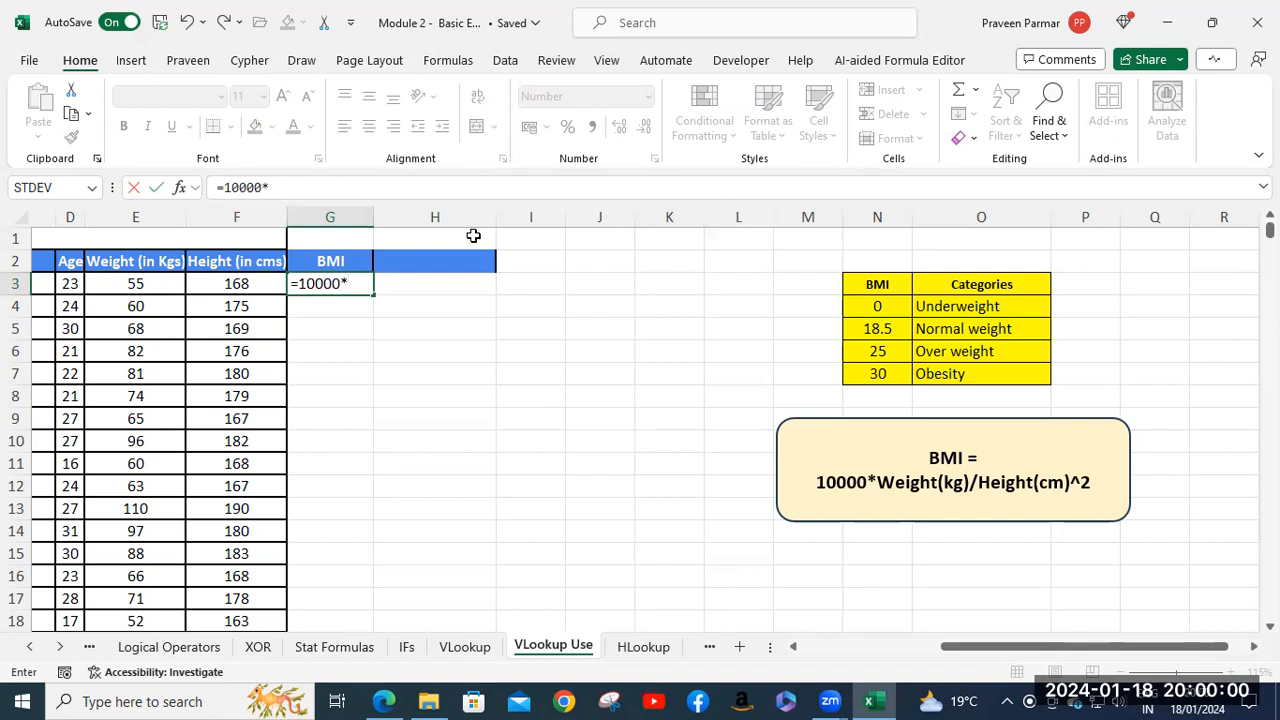
click(131, 283)
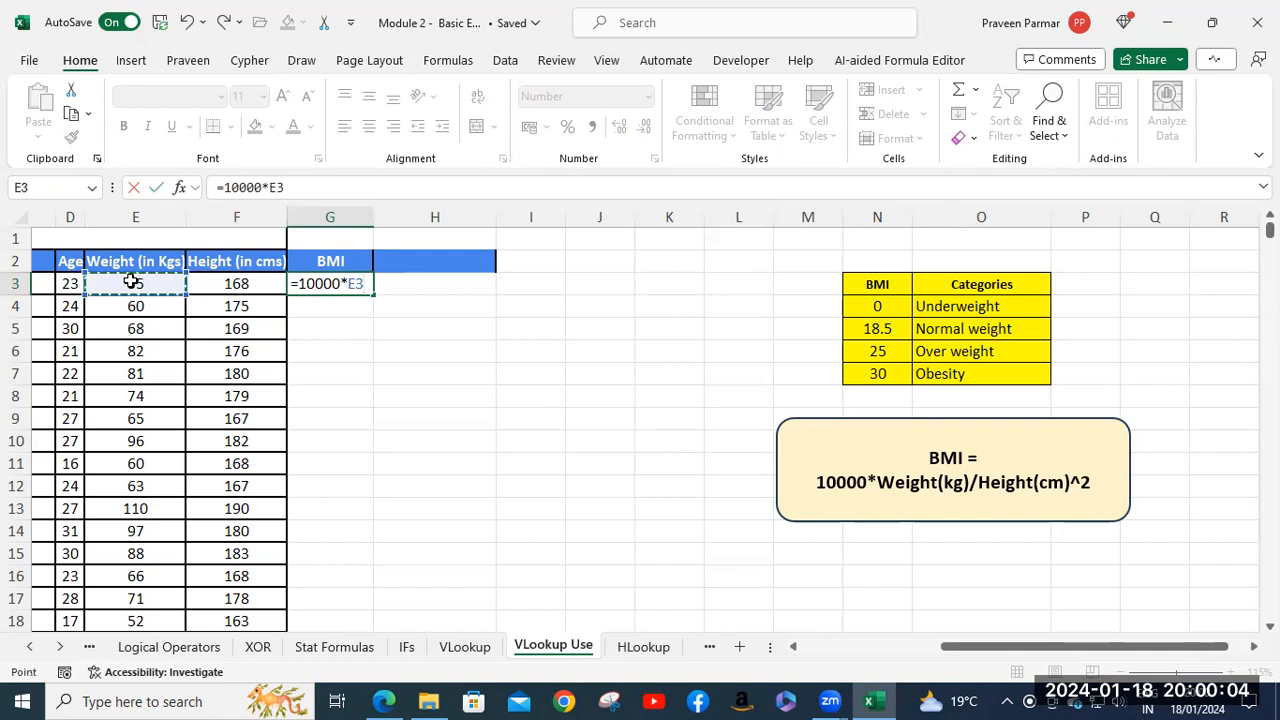
text(/)
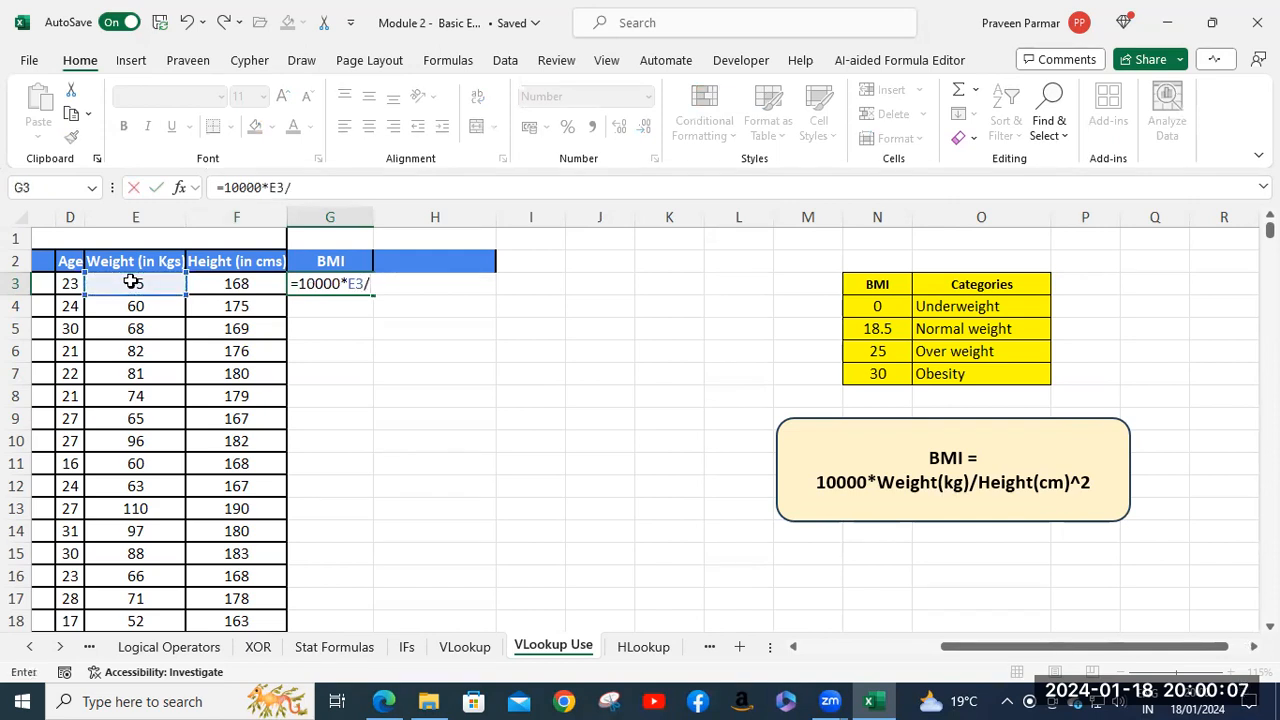
click(235, 285)
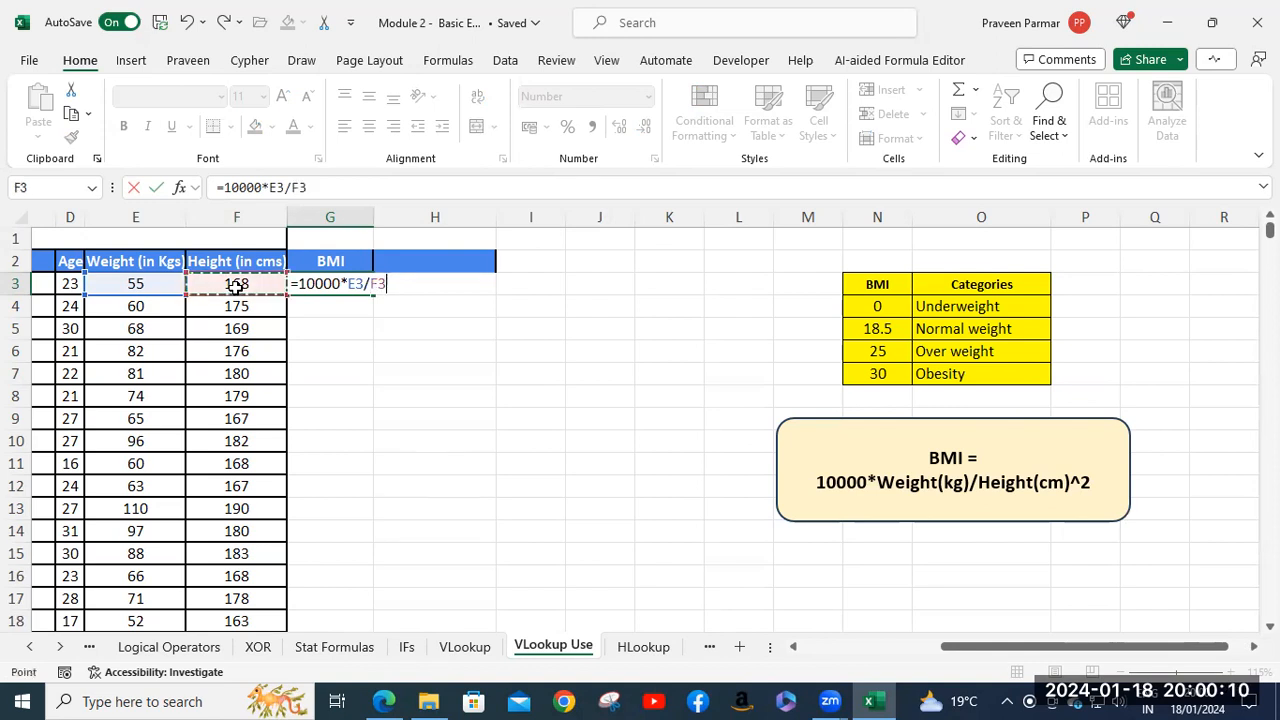
text(^2)
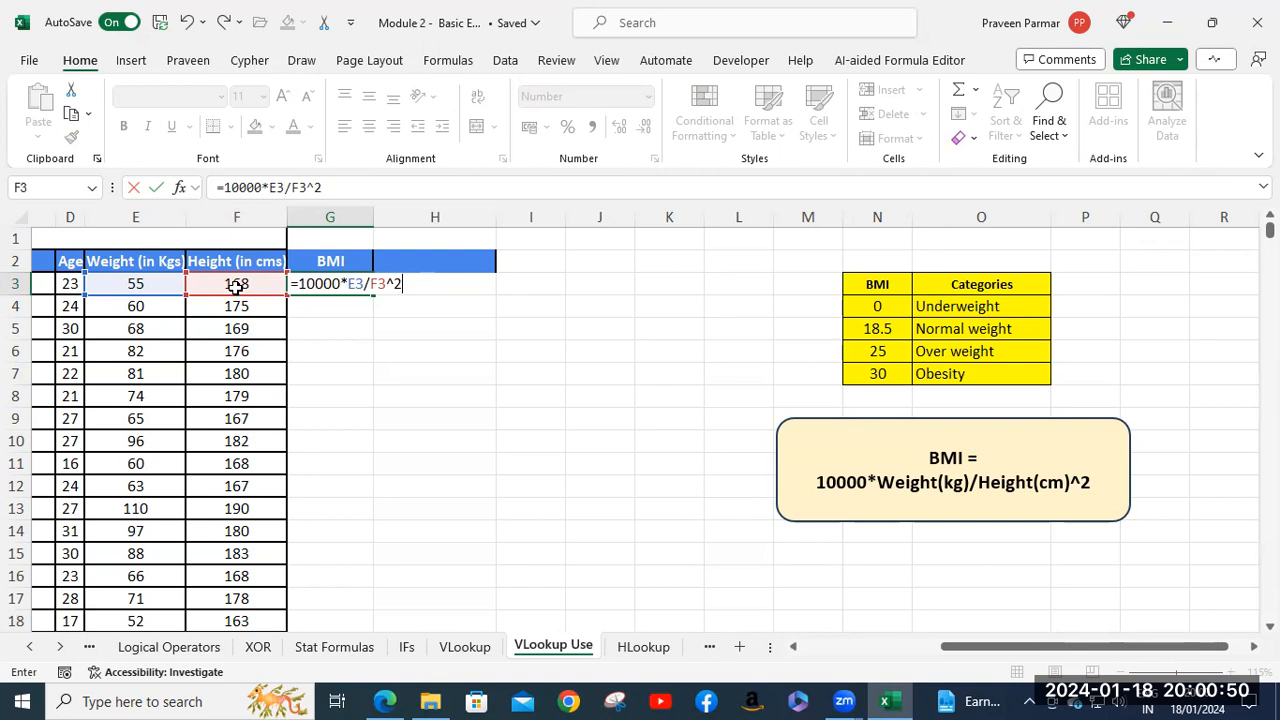
key(Return)
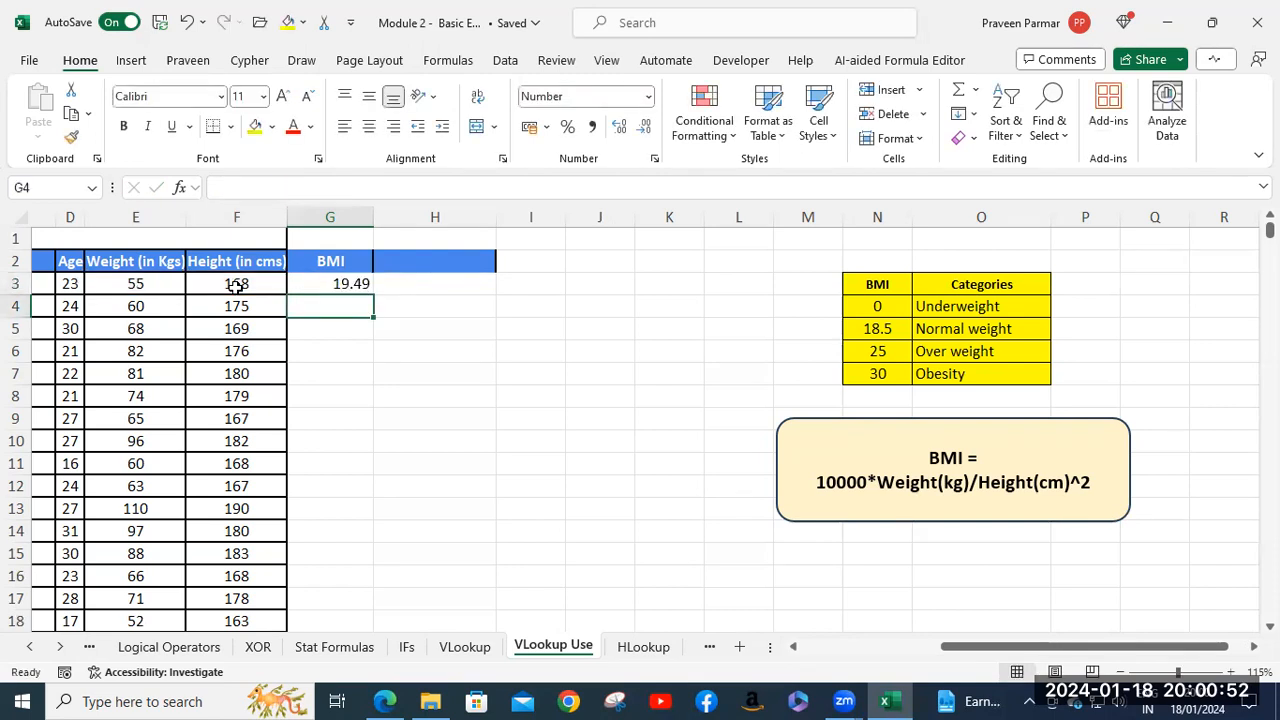
click(314, 287)
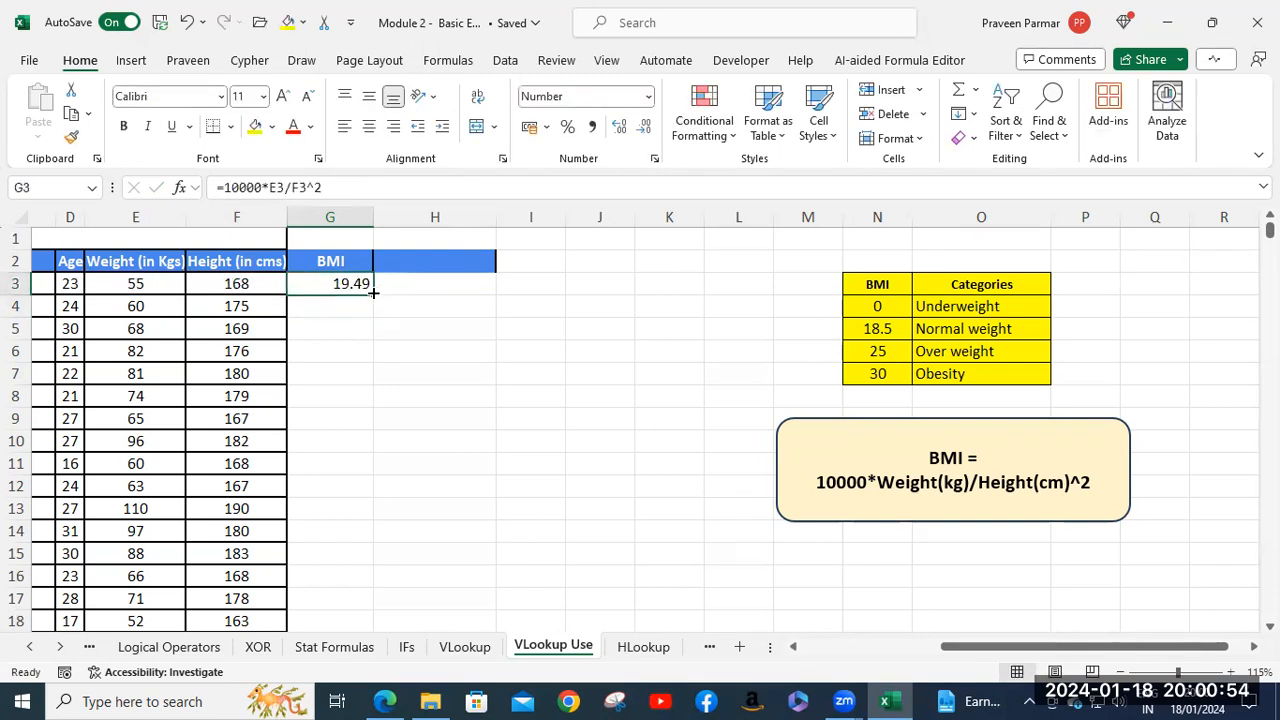
double_click(372, 295)
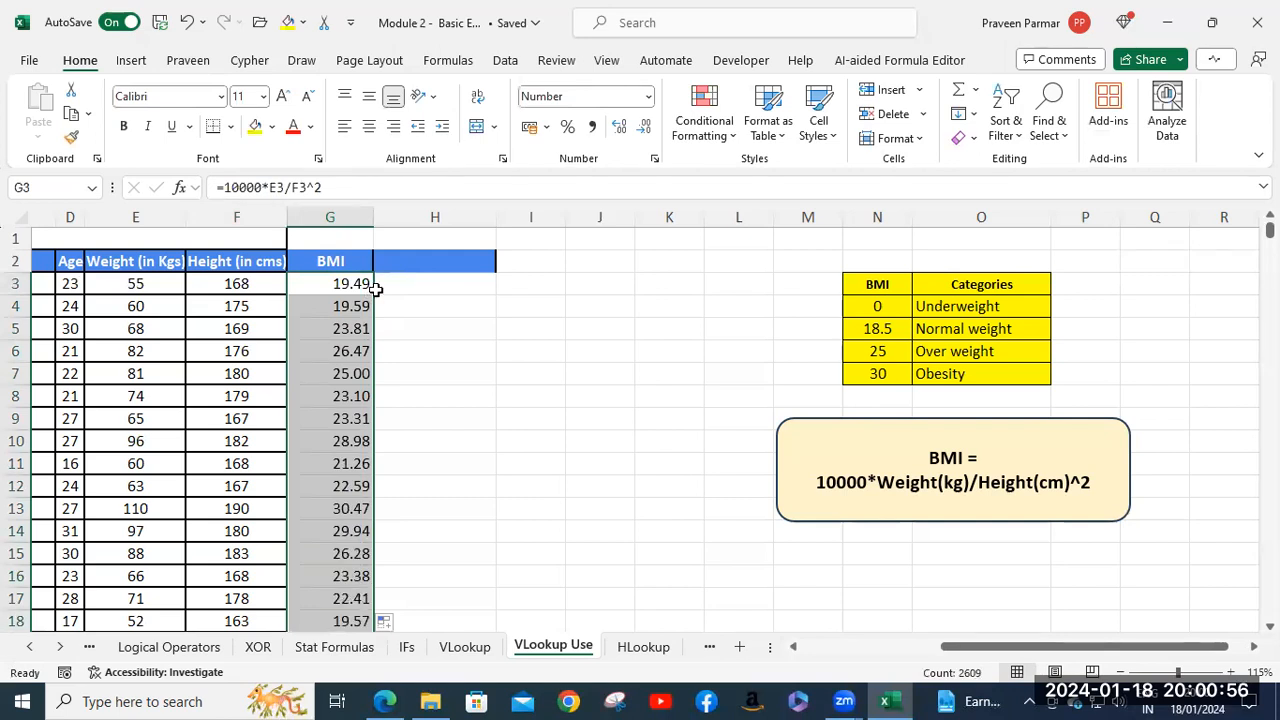
Step: Enter the header Category in H2
click(432, 264)
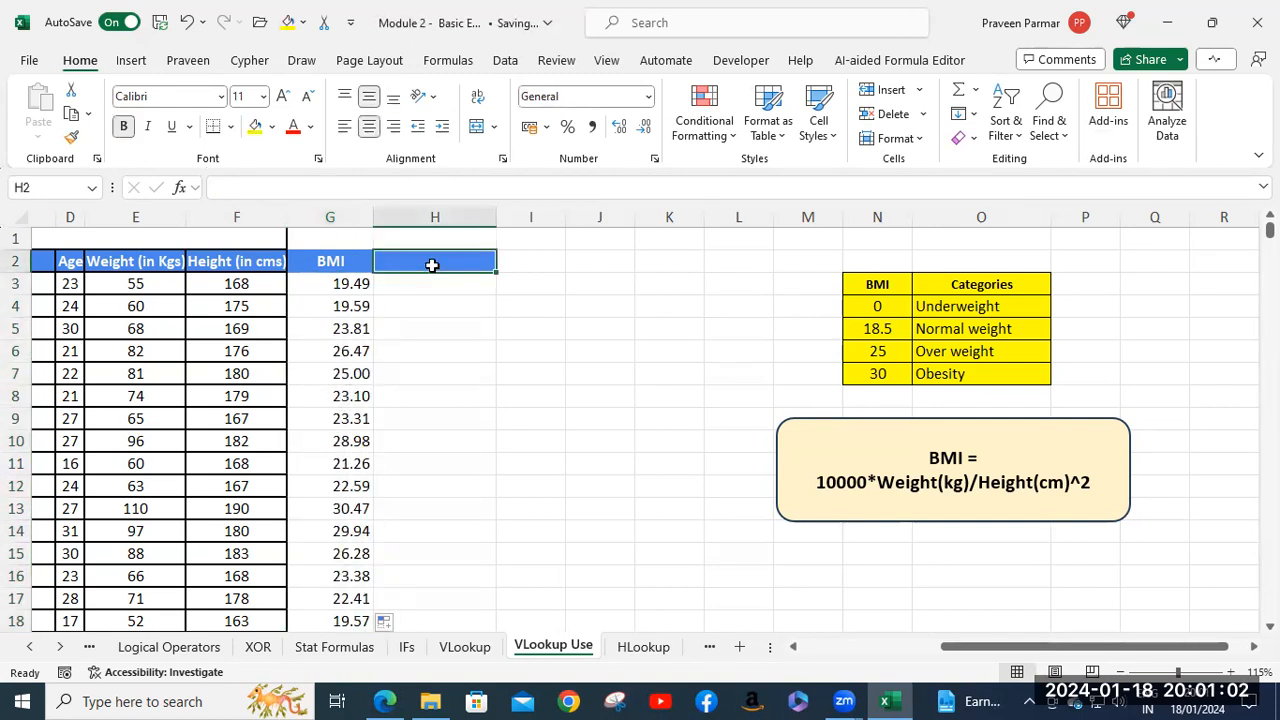
text(C)
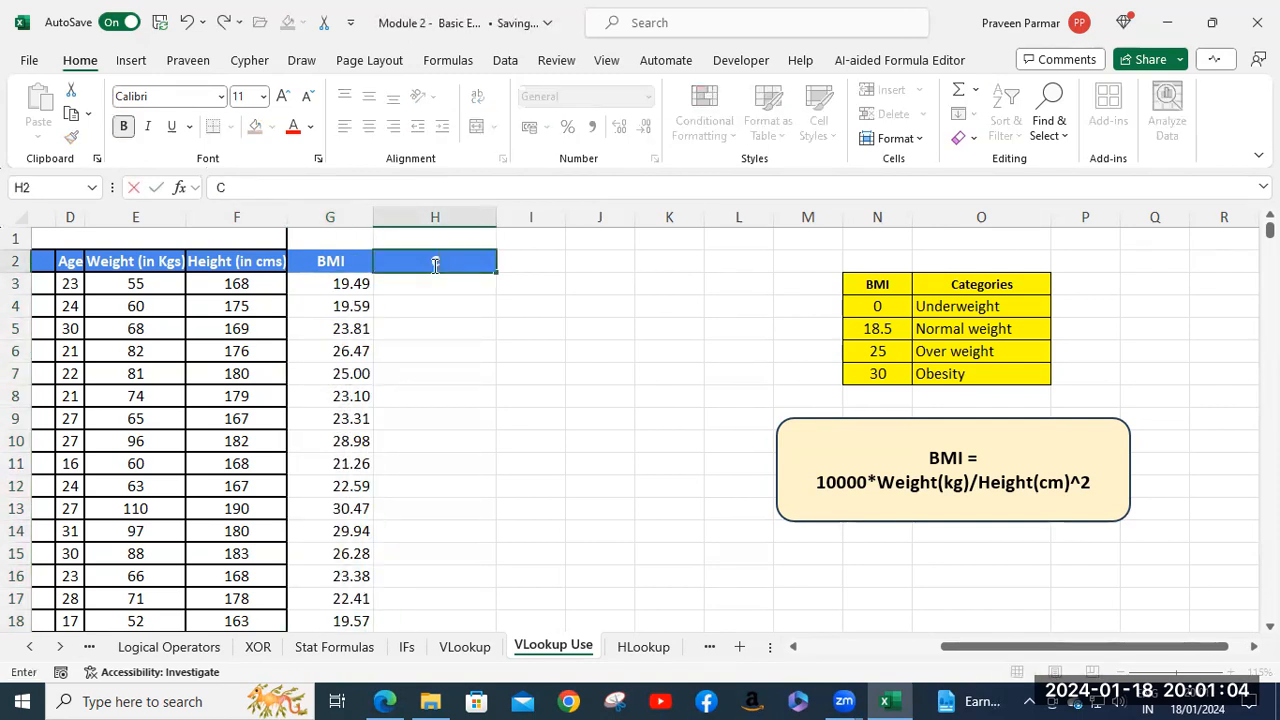
text(ategory)
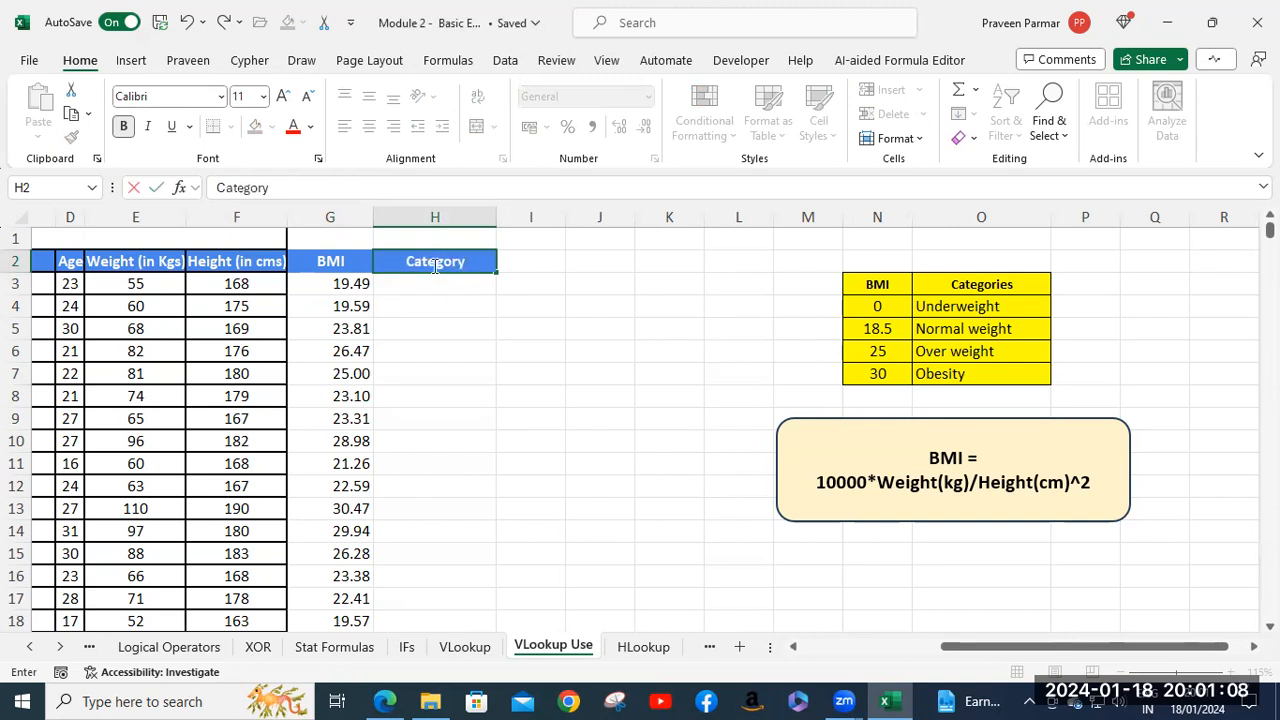
key(Return)
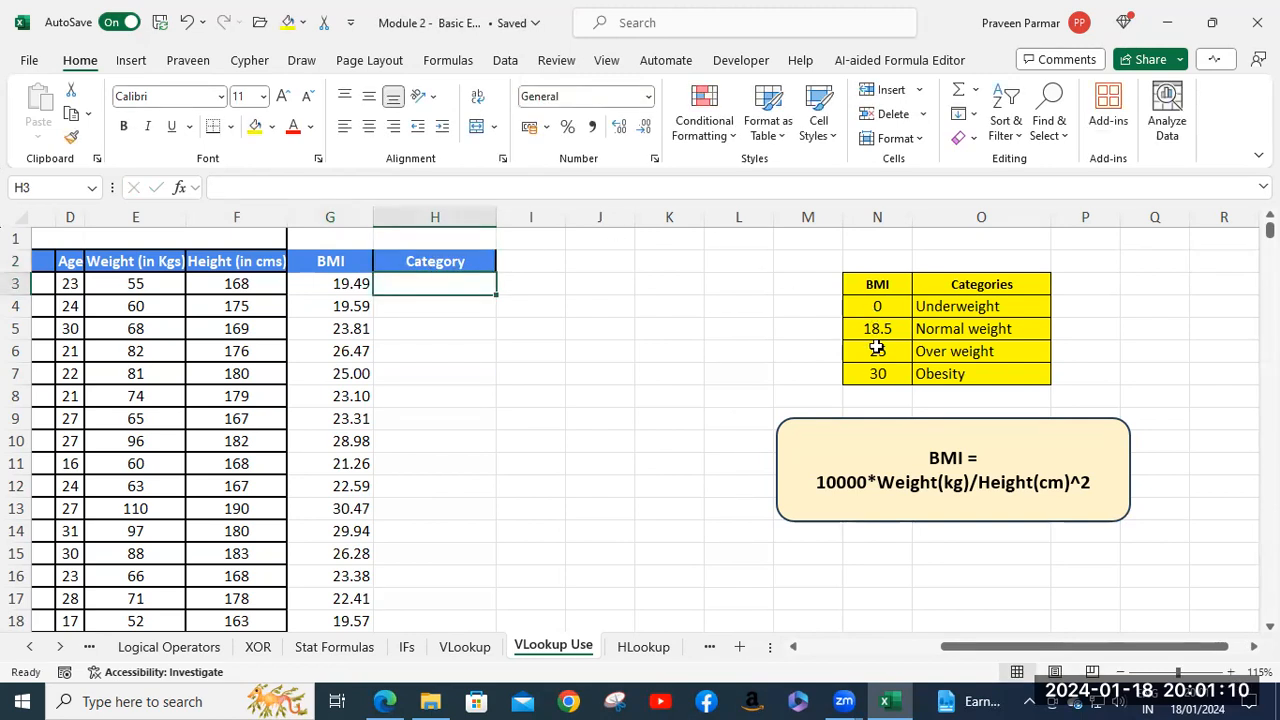
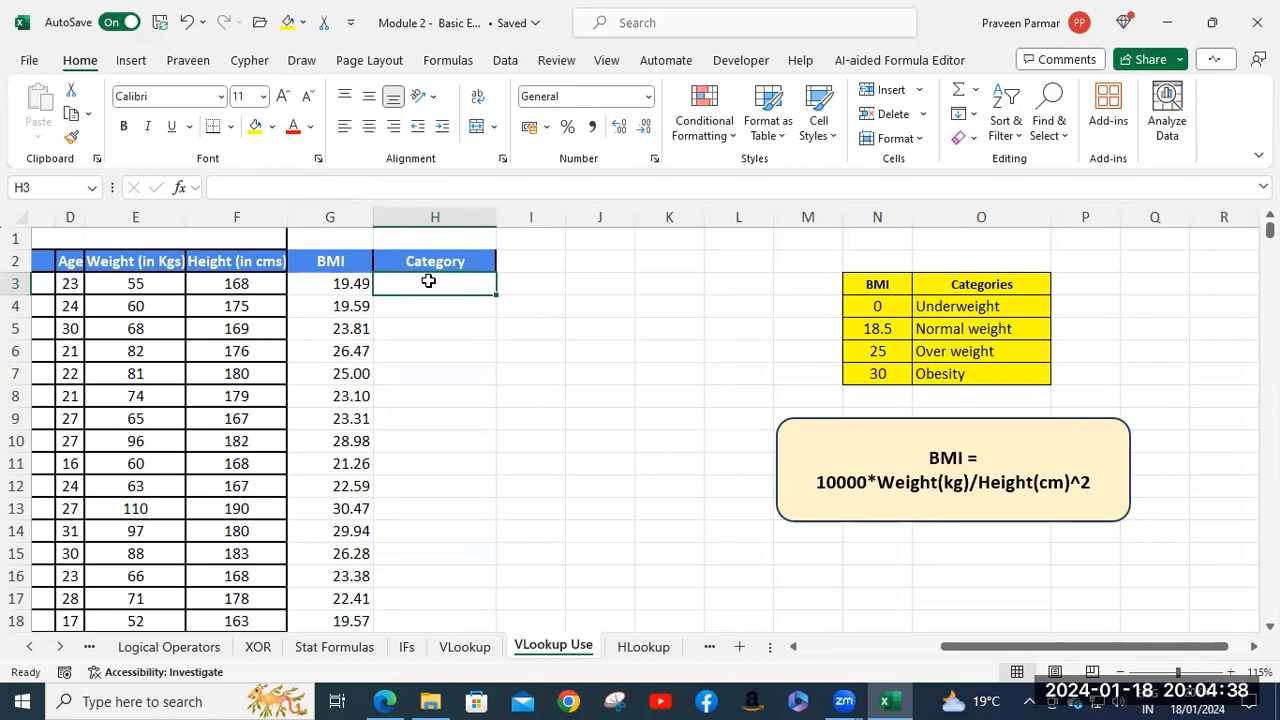
Step: Begin a VLOOKUP formula in H3 with the first athlete's BMI as the lookup value, column-locked as $G3
text(=vl)
key(Tab)
text(')
key(BackSpace)
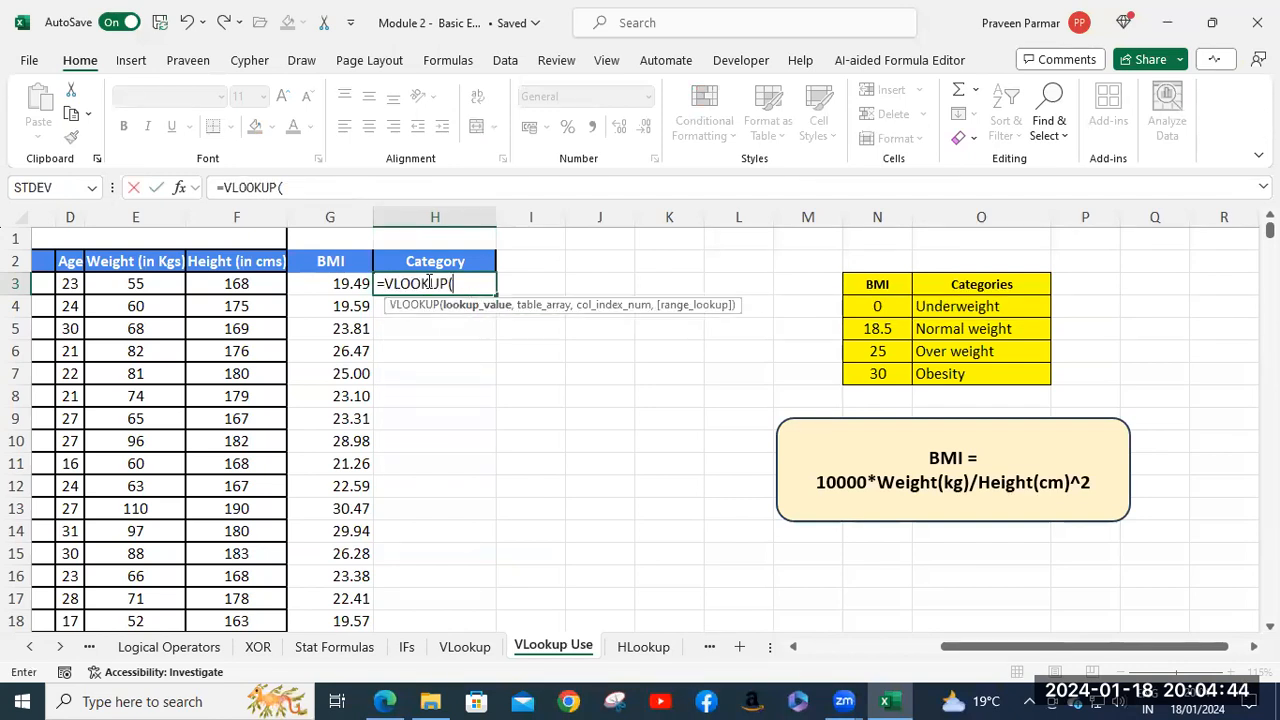
click(339, 285)
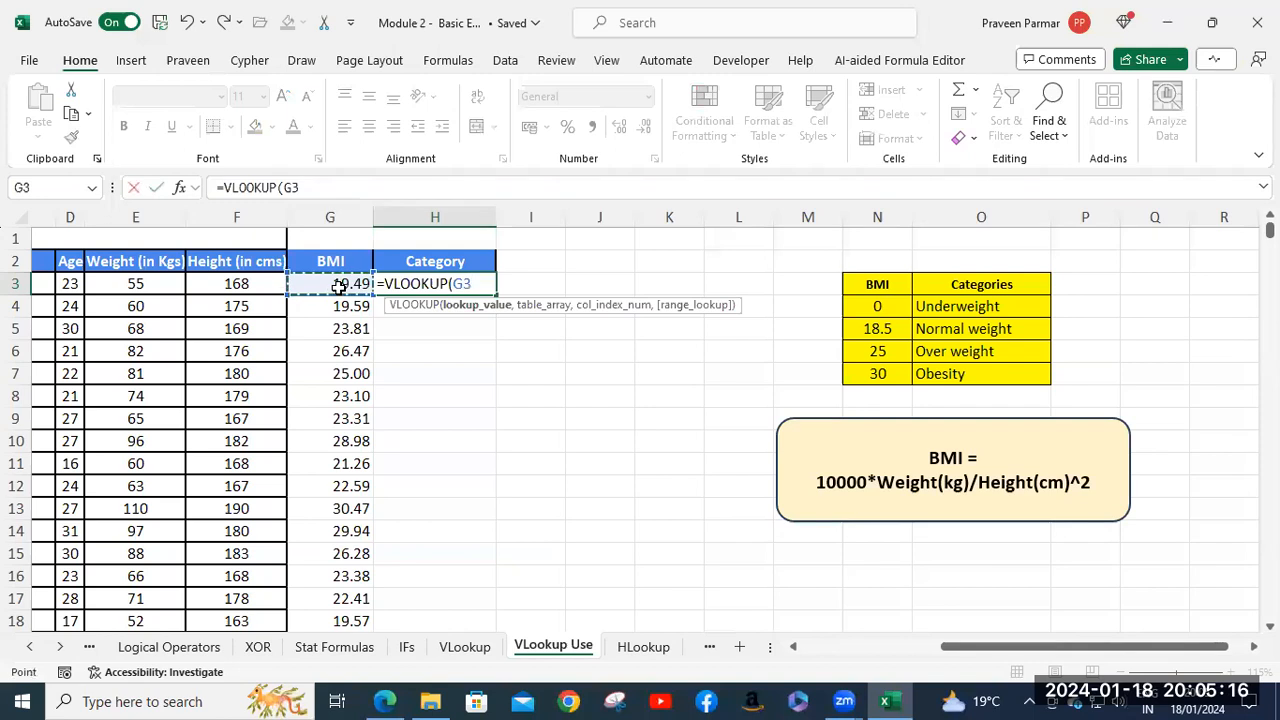
key(F4)
key(F4)
key(F4)
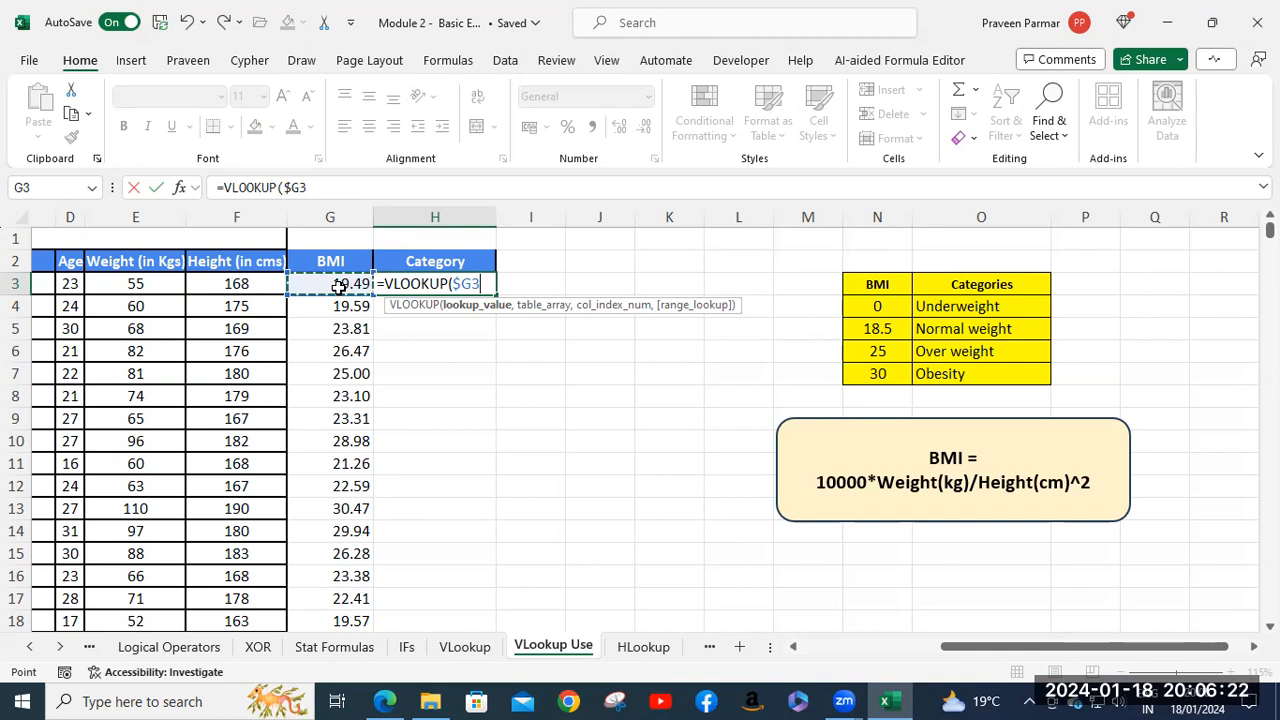
text(,)
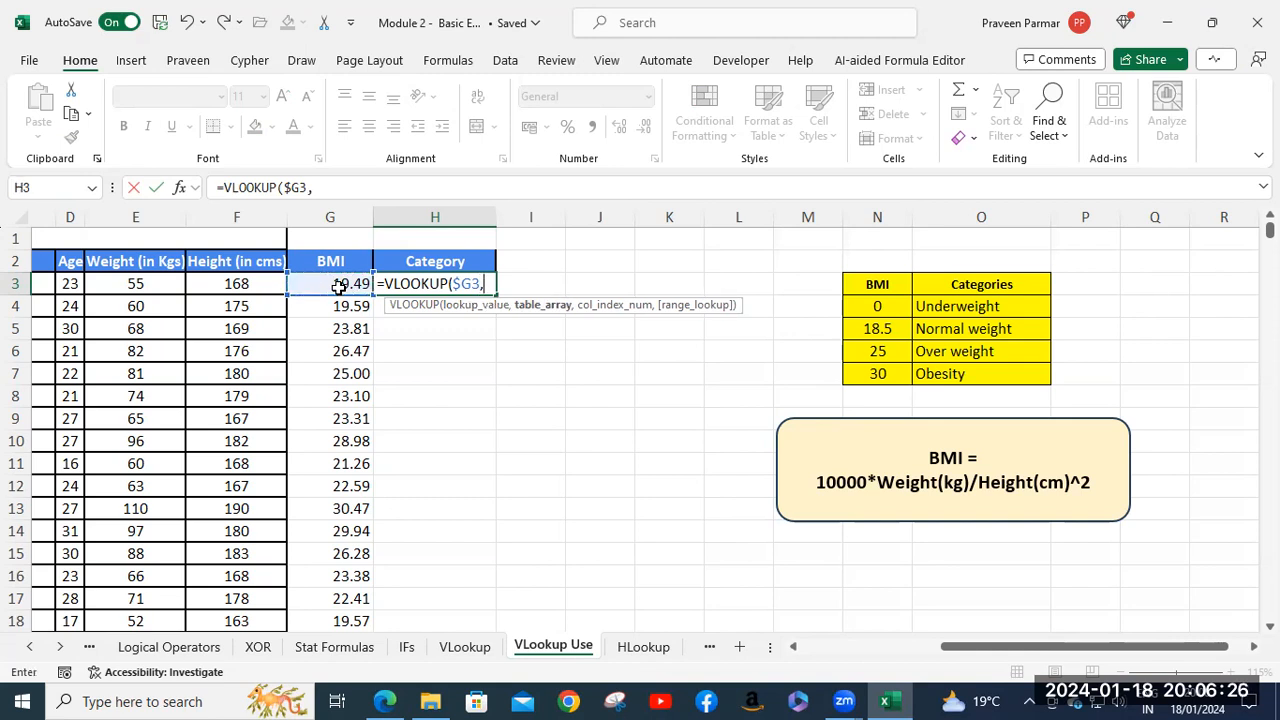
Step: Complete H3's VLOOKUP with the absolute table range $N$3:$O$7, column index 2 and approximate match TRUE
drag(877, 284, 1033, 373)
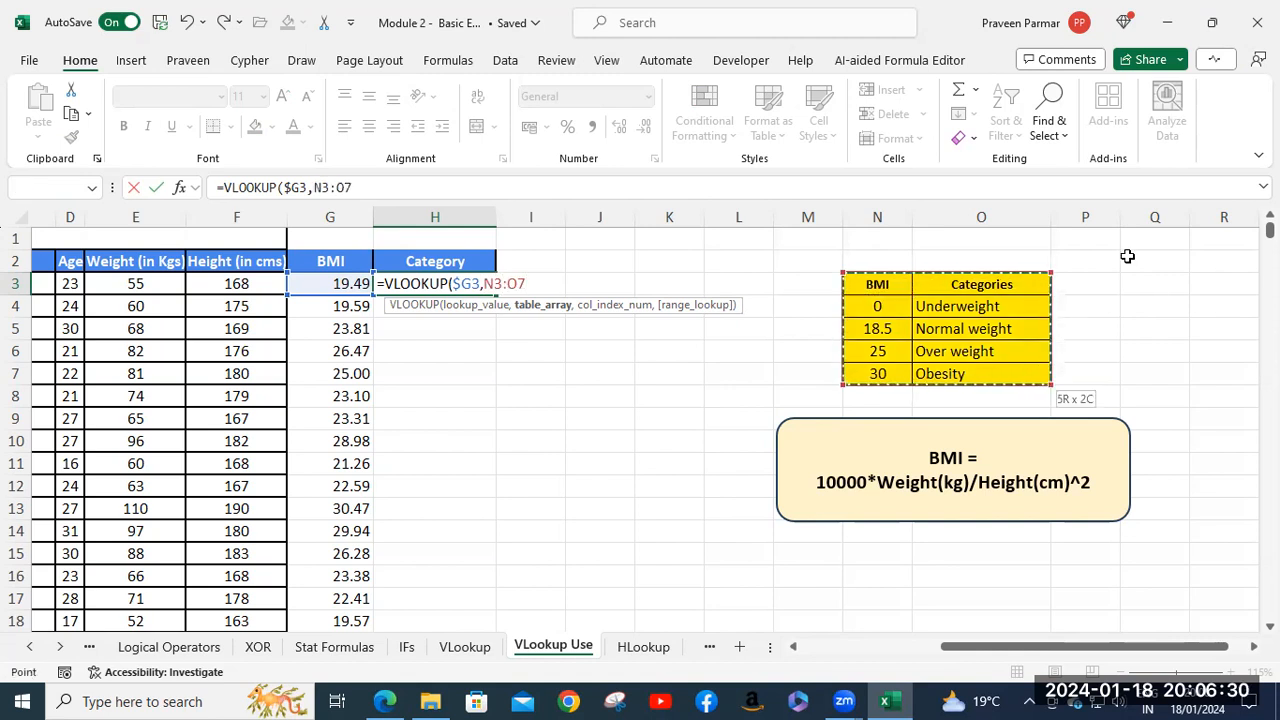
key(F4)
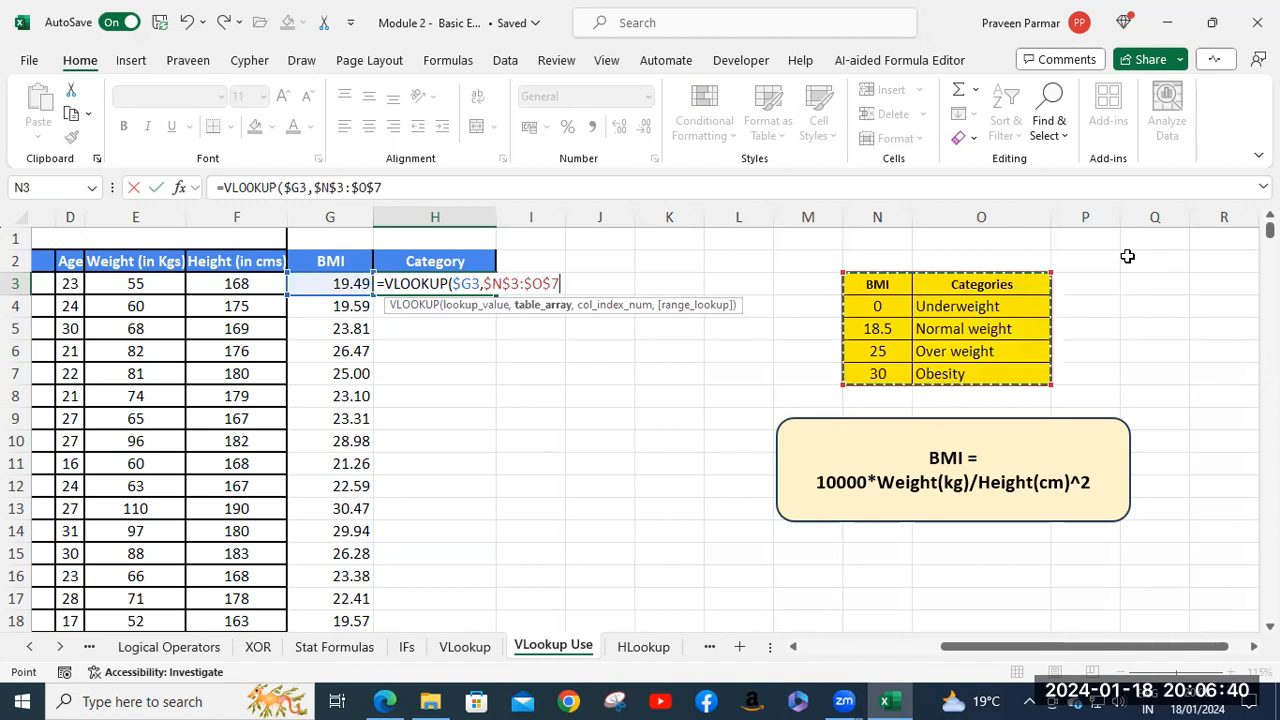
text(,2)
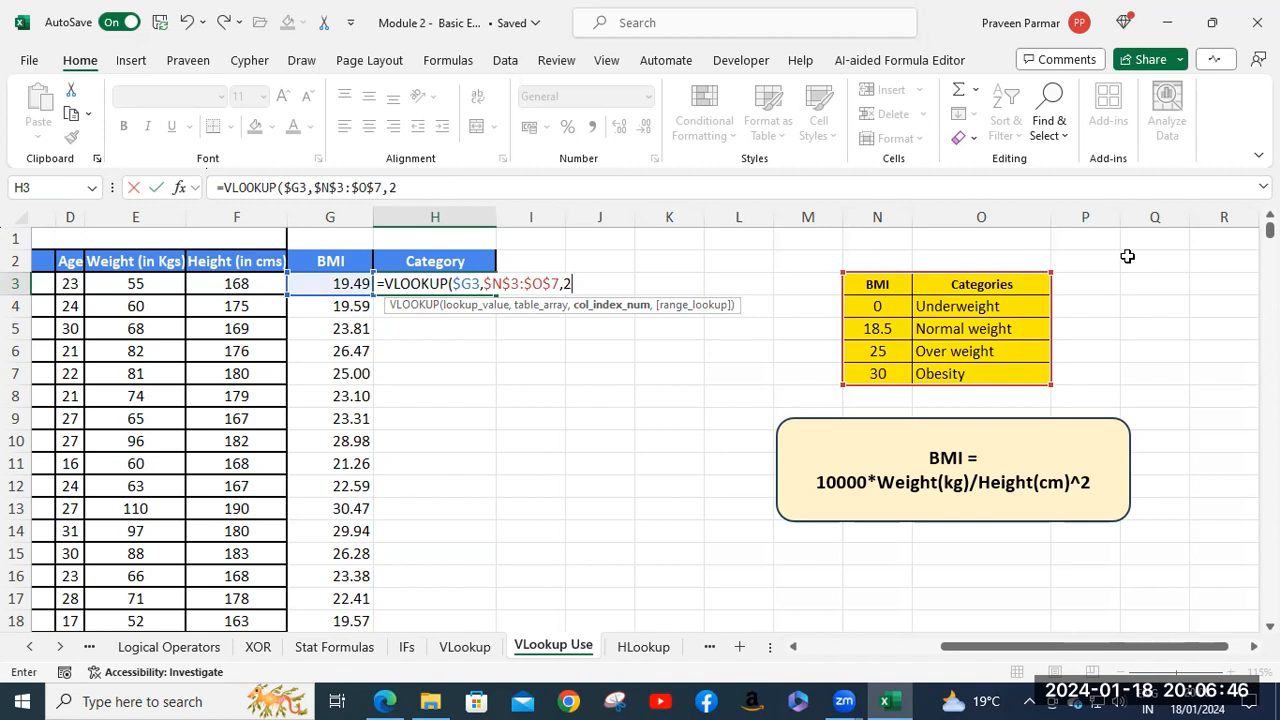
text(,)
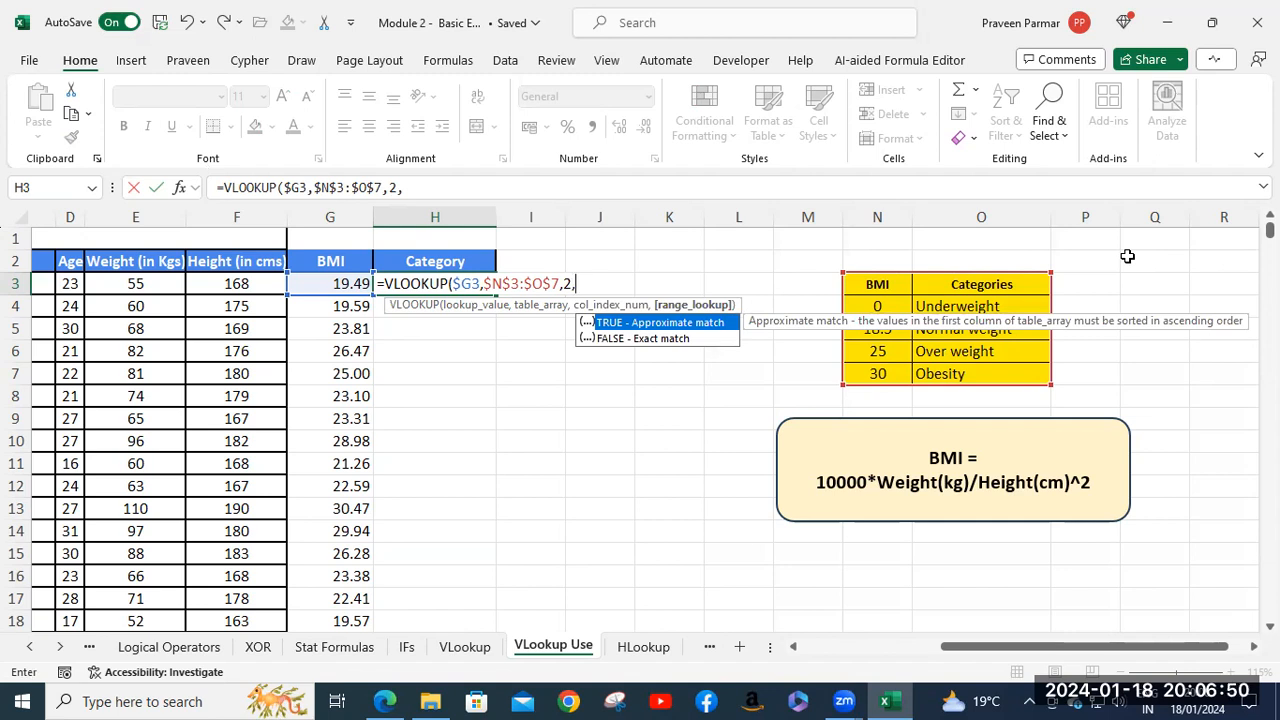
key(Tab)
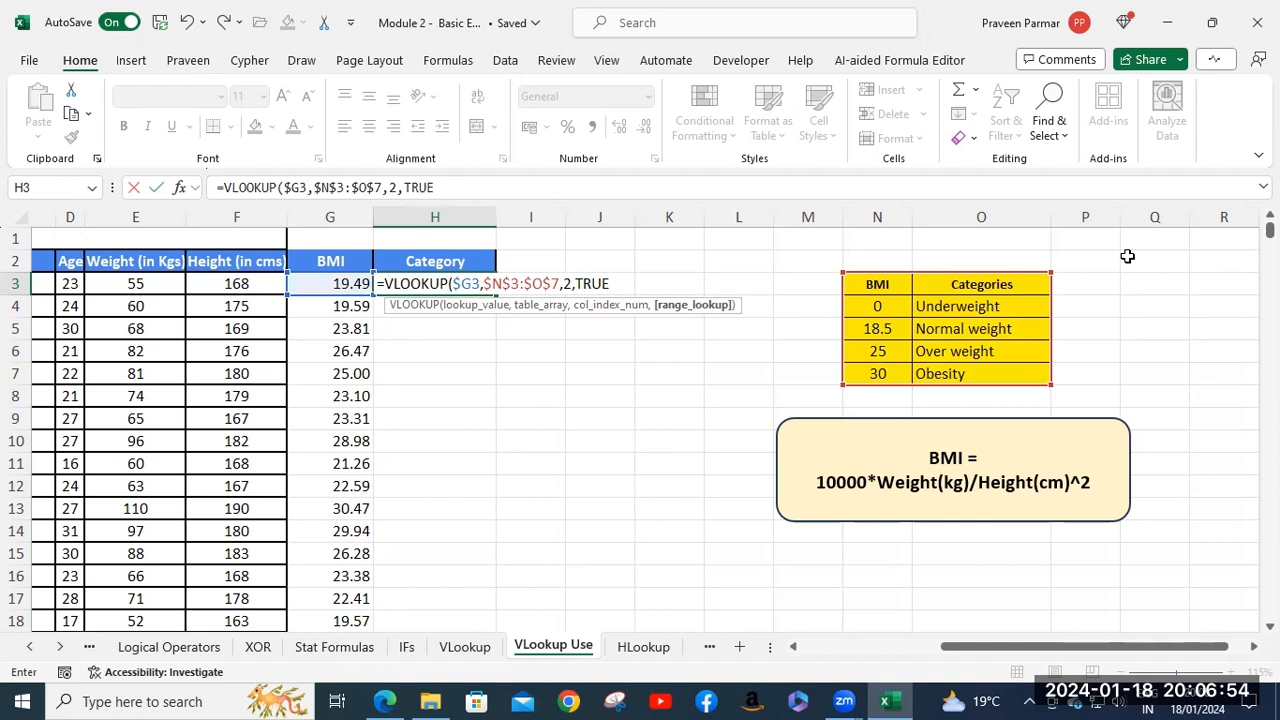
text())
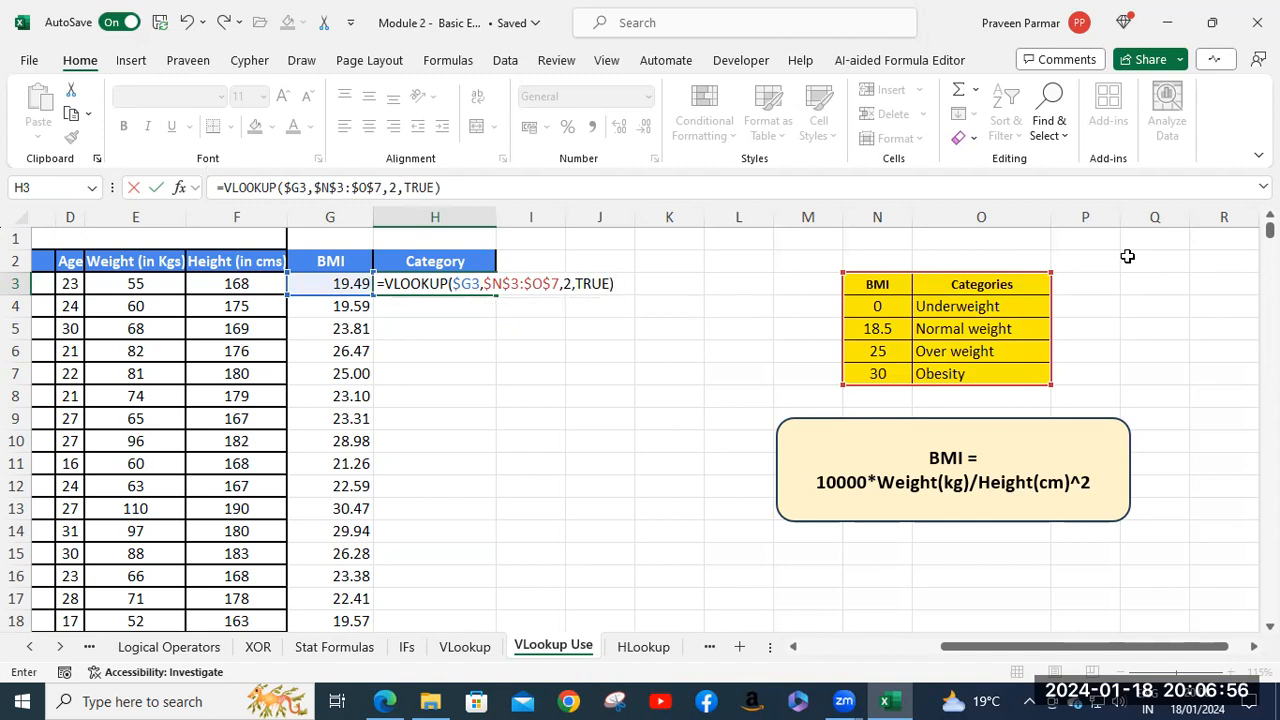
key(Return)
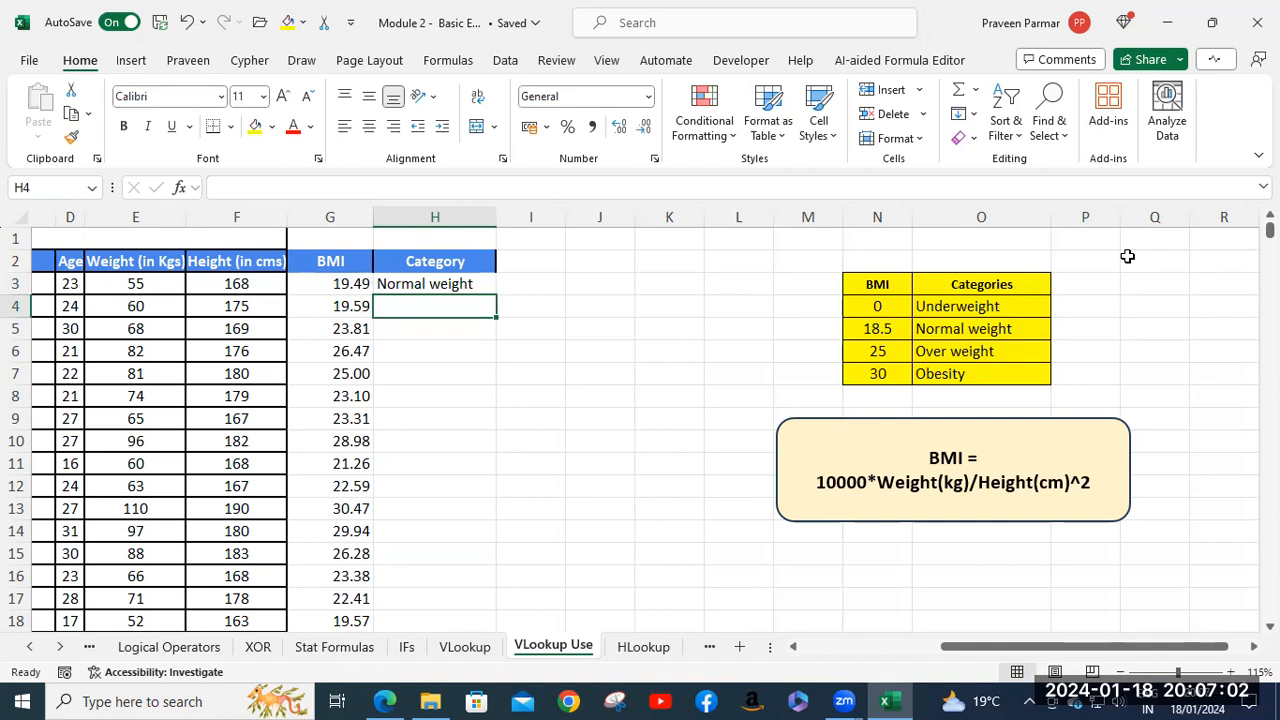
Step: Fill the Category formula from H3 down column H to the last athlete
click(436, 289)
double_click(497, 295)
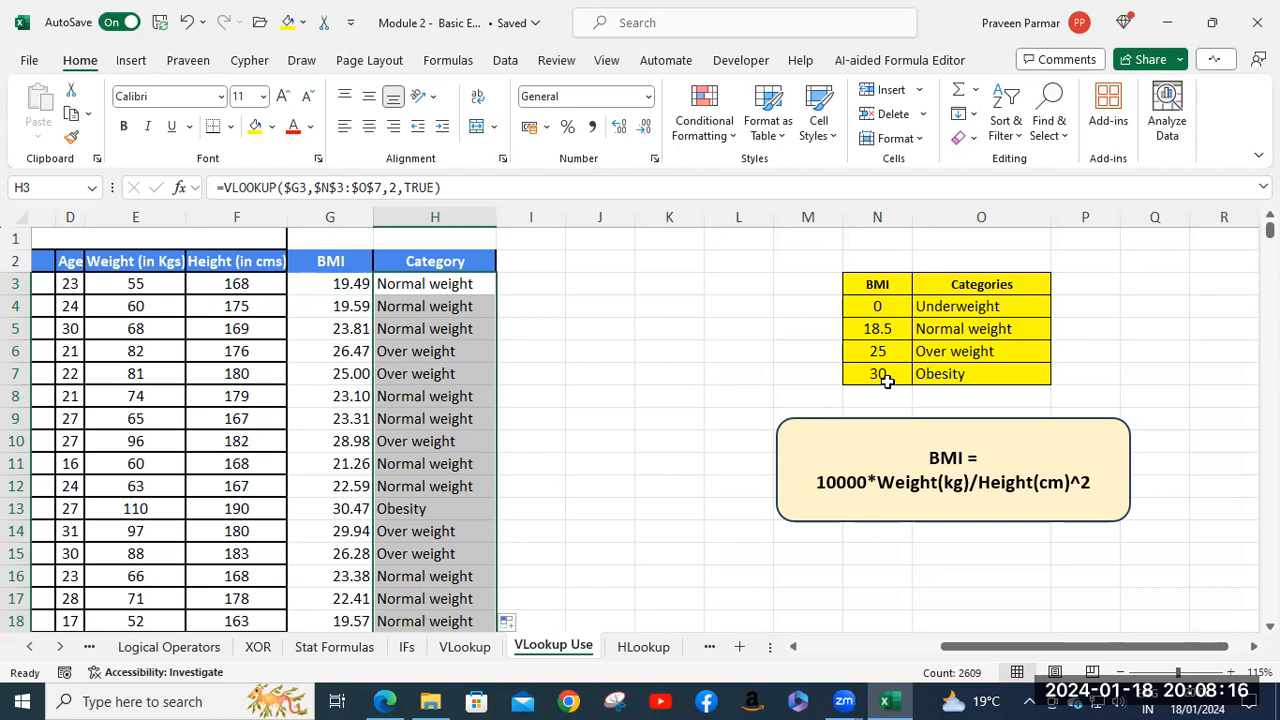
click(526, 286)
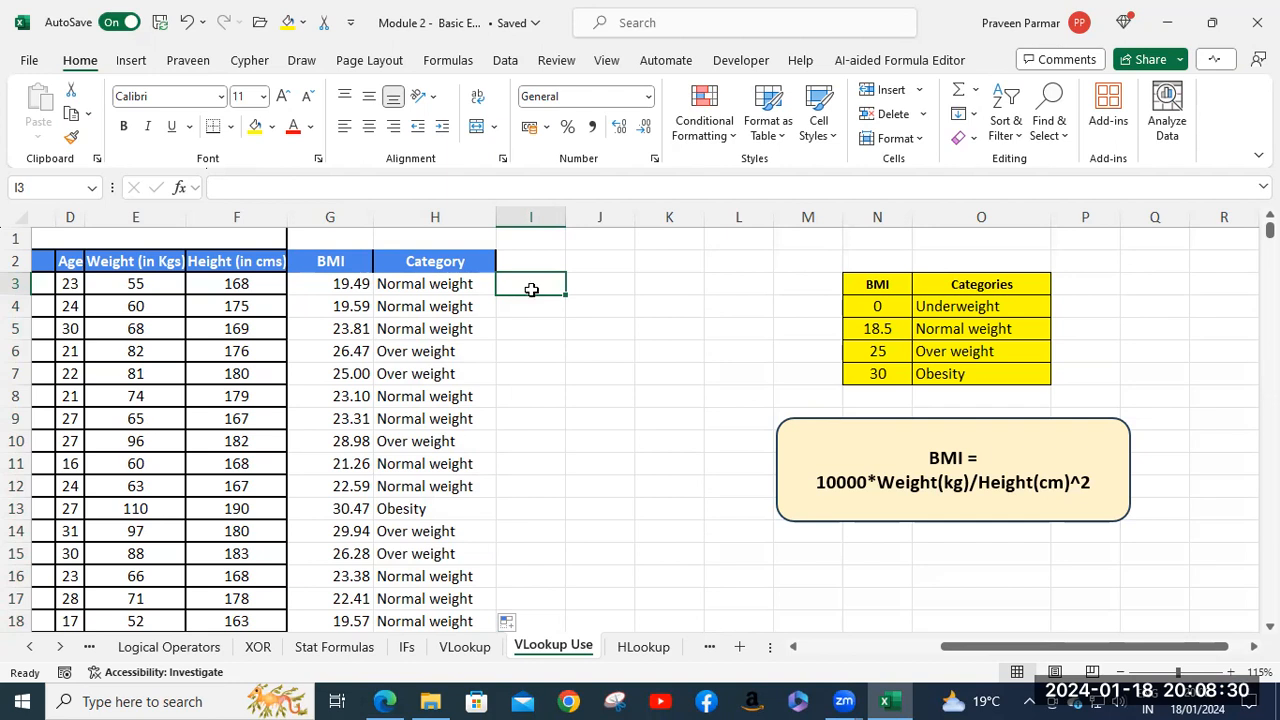
Step: Open the HLookup sheet and clear the existing Price formula in I5
click(645, 650)
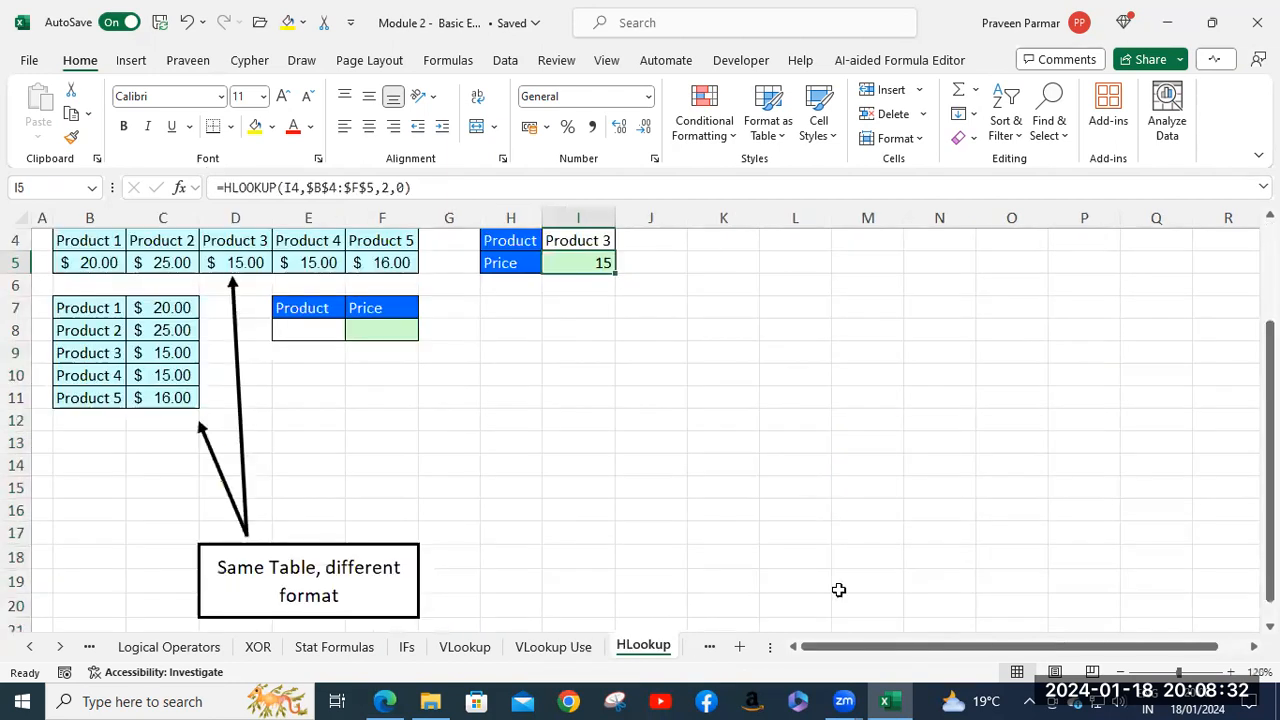
scroll(948, 400, up, 1)
scroll(948, 400, up, 2)
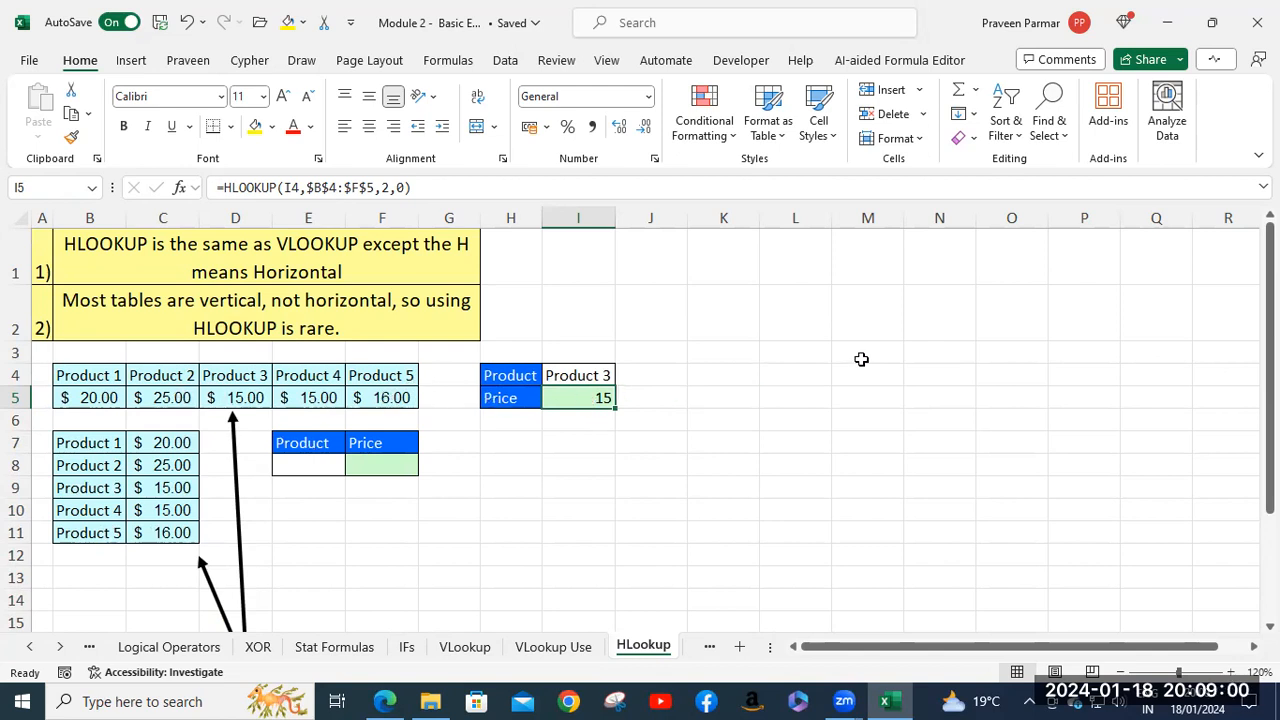
key(Delete)
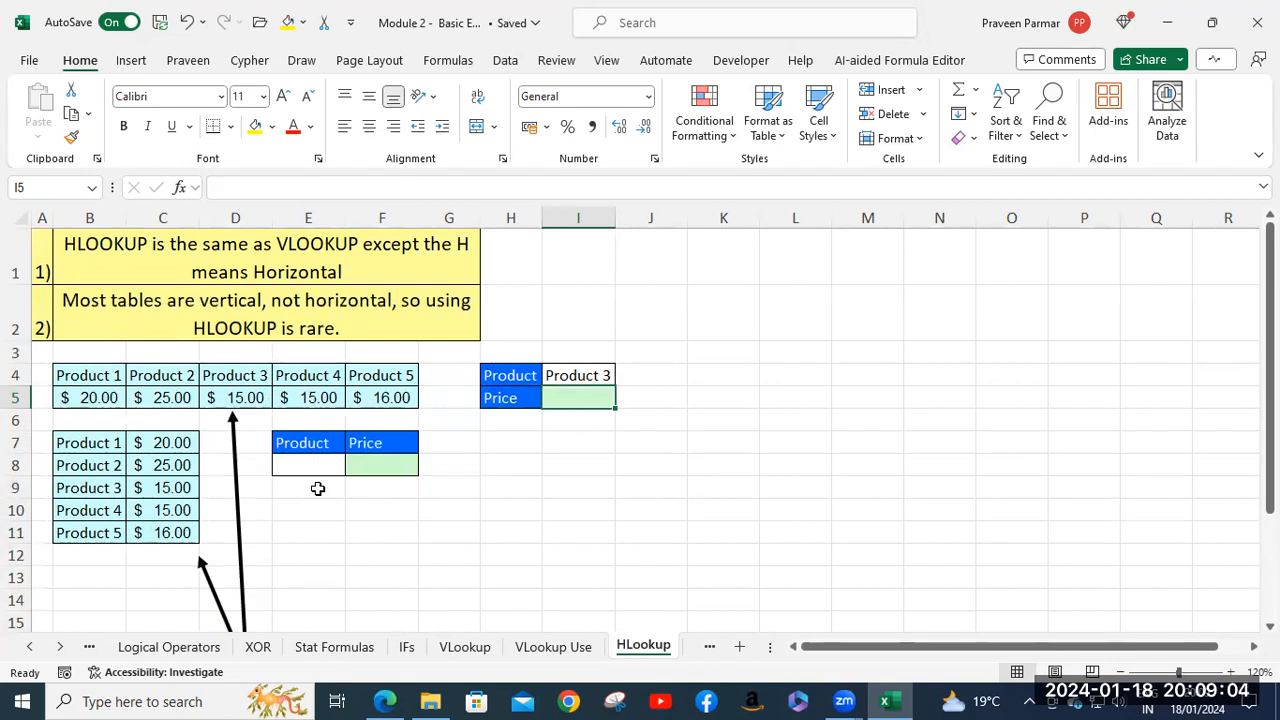
Step: Begin an HLOOKUP formula in Price cell I5 with the product in I4 as the lookup value
click(378, 461)
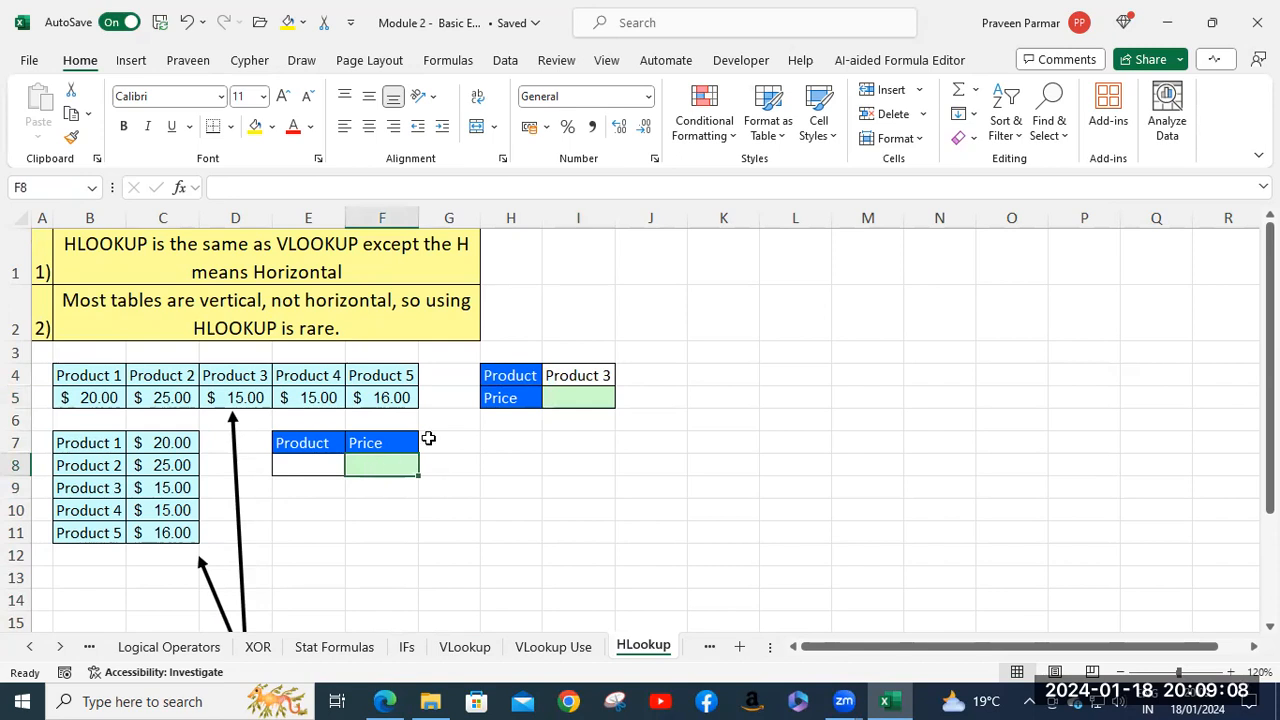
click(565, 376)
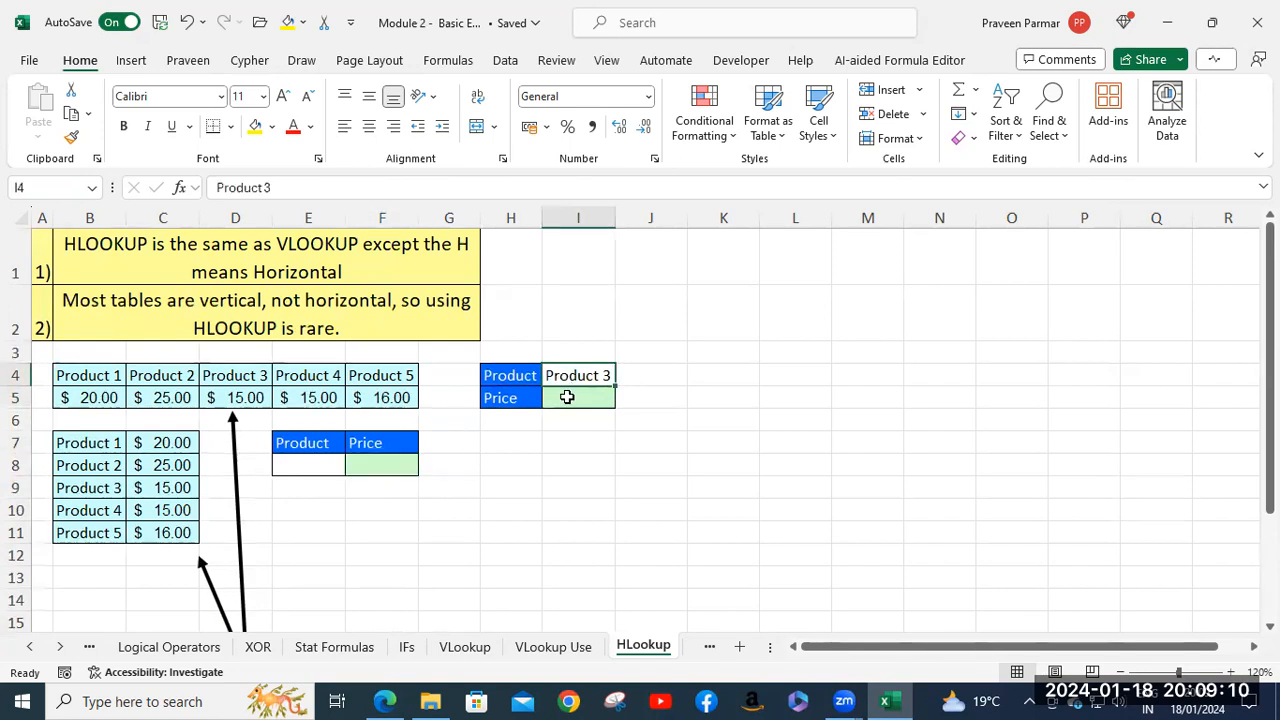
click(567, 397)
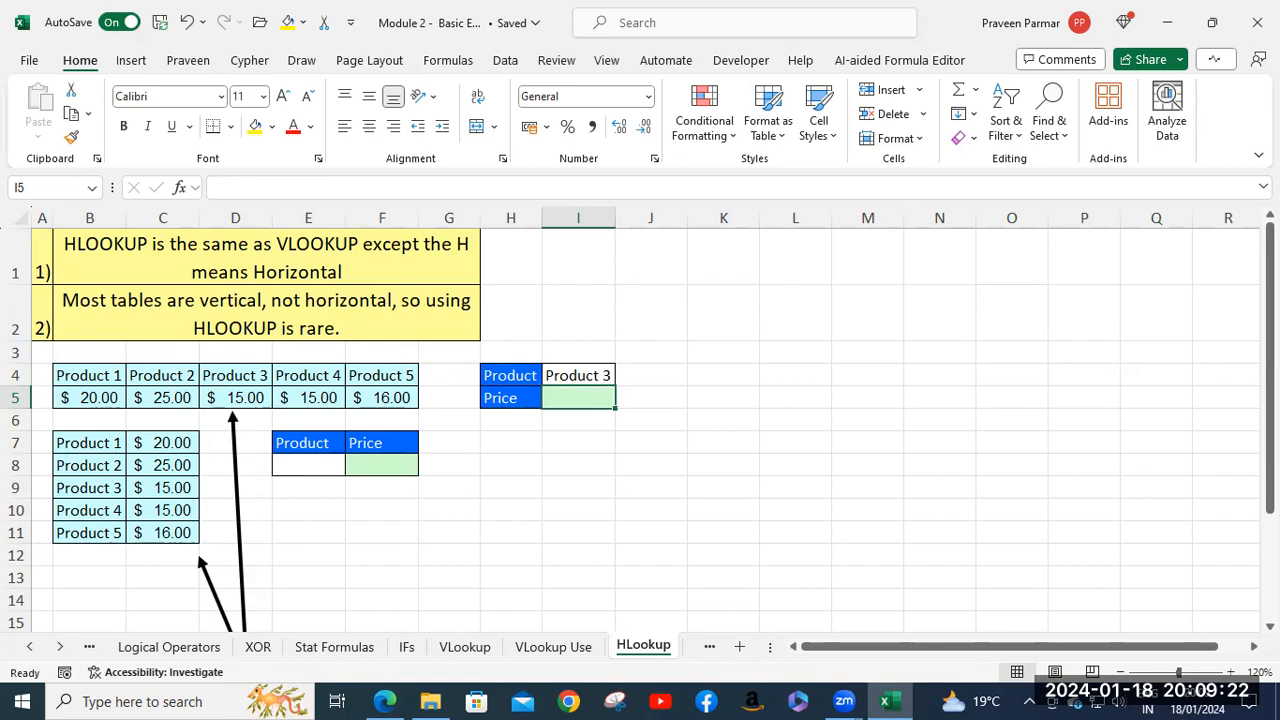
text(=)
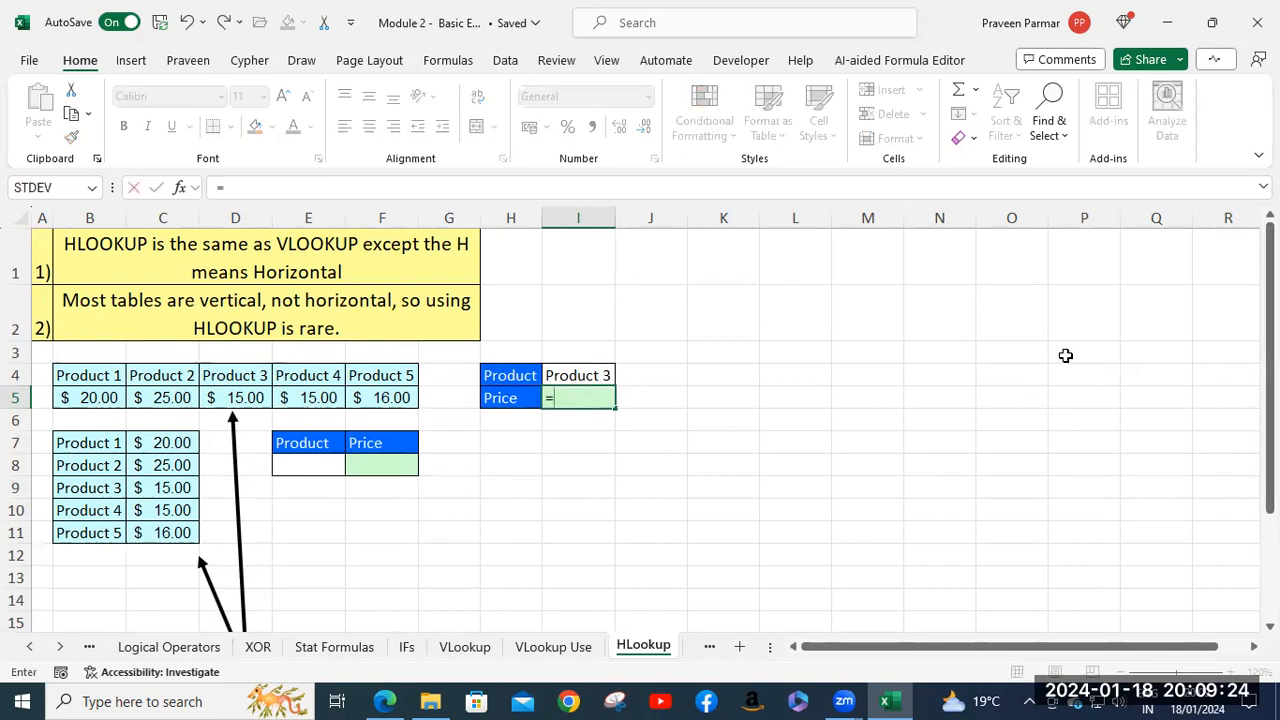
text(HL)
key(Tab)
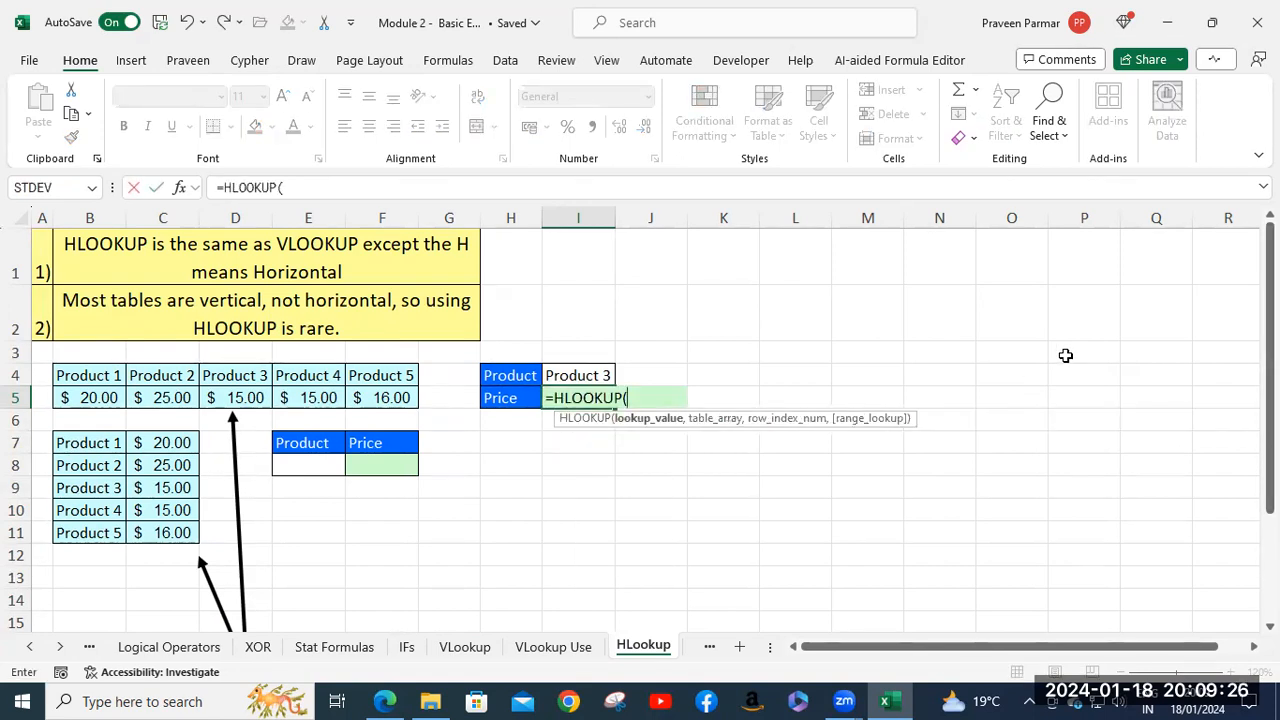
click(577, 375)
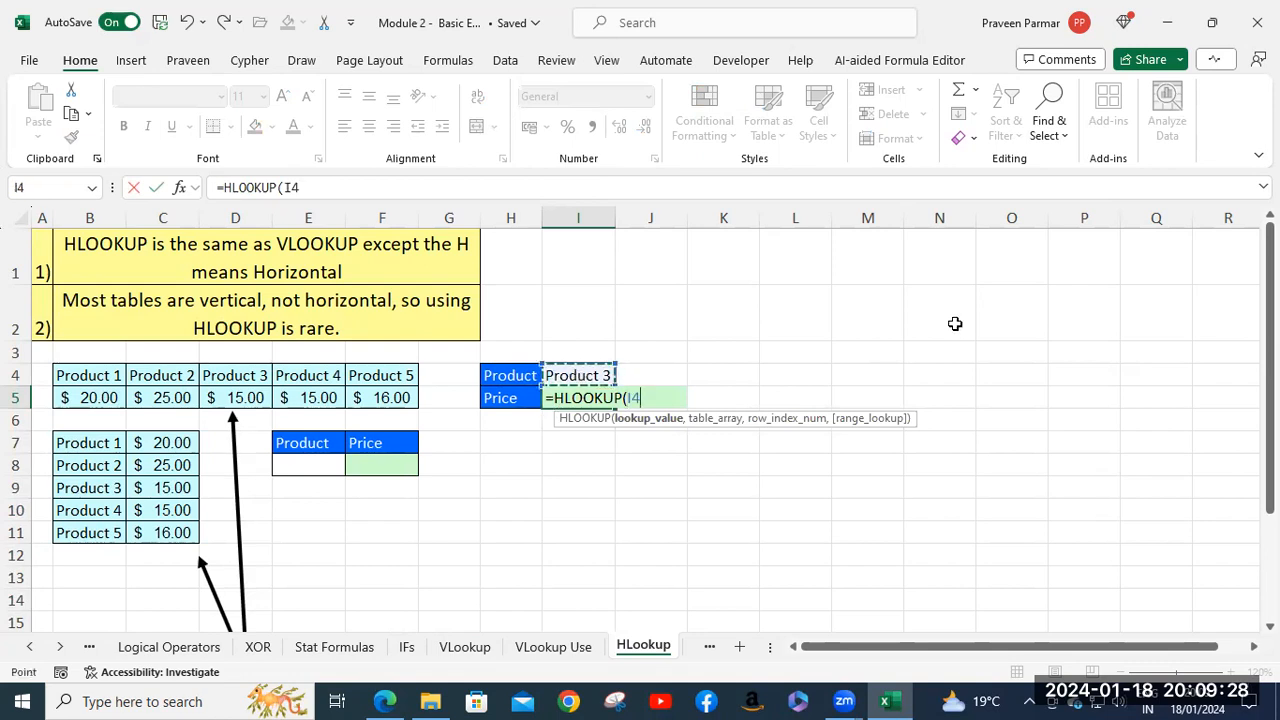
text(,)
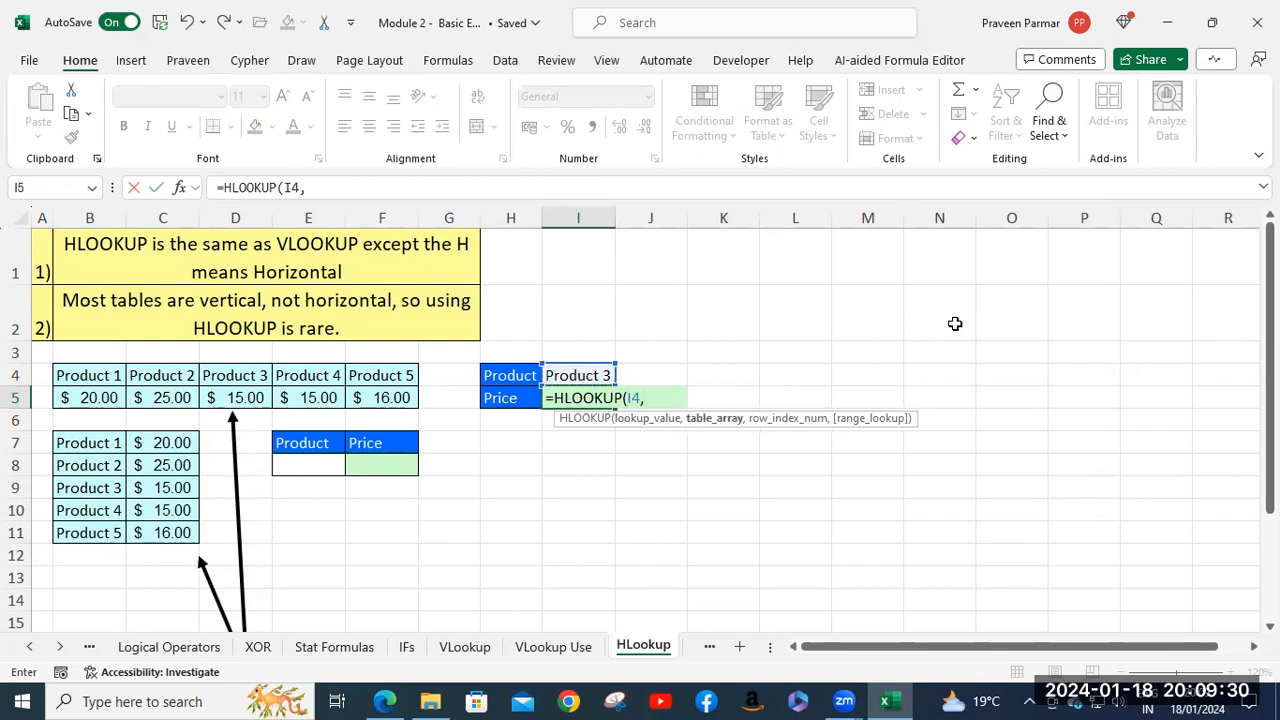
Step: Complete I5's HLOOKUP with the absolute table range $B$4:$F$5, row index 2 and exact match FALSE
click(75, 378)
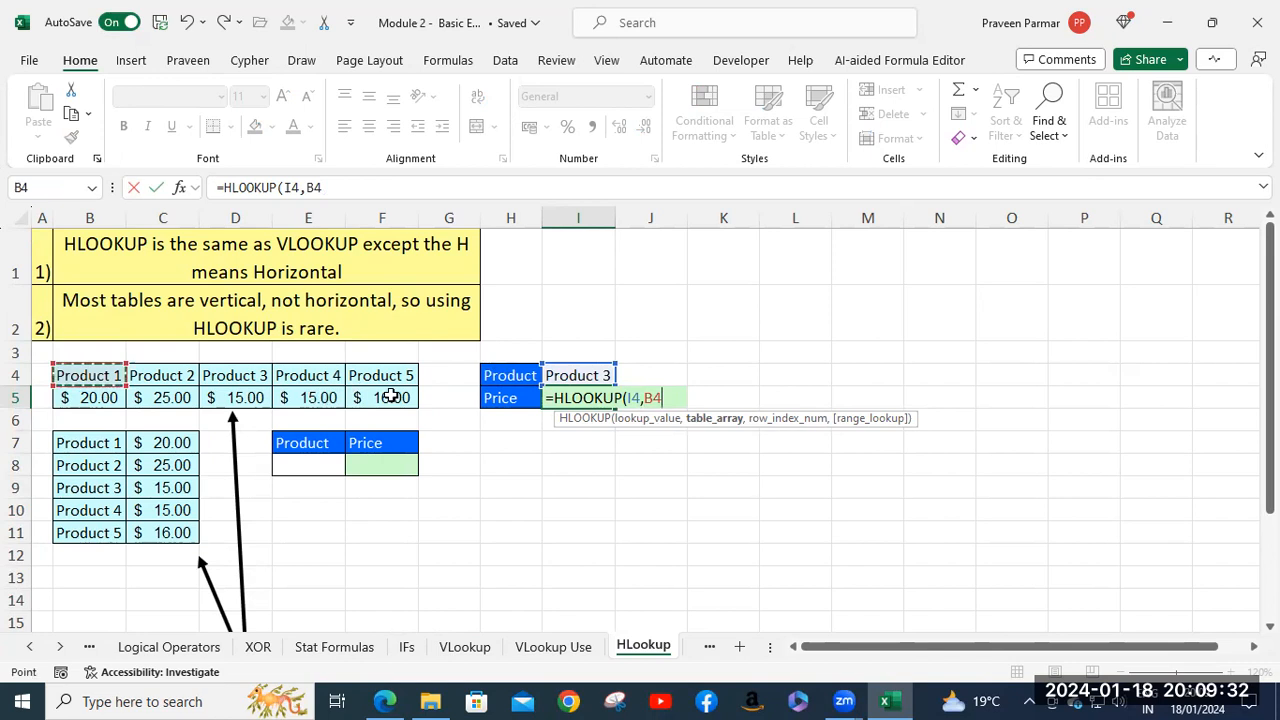
drag(391, 397, 391, 398)
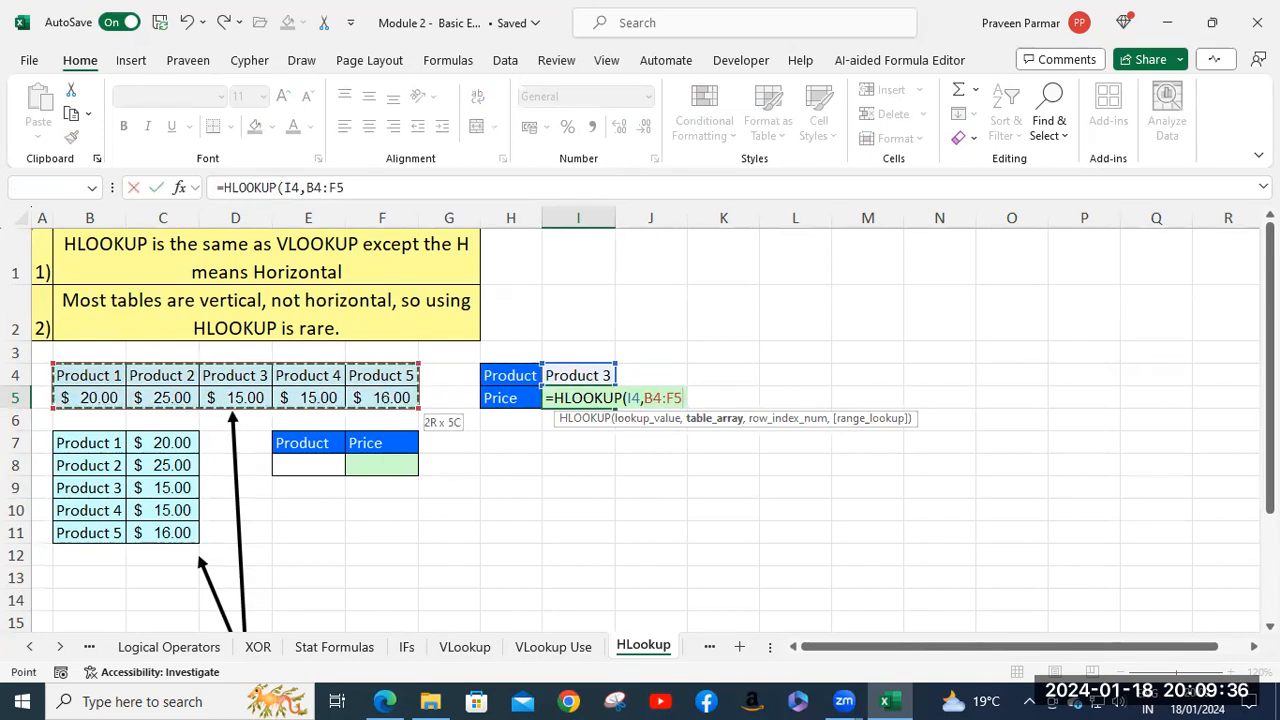
key(F4)
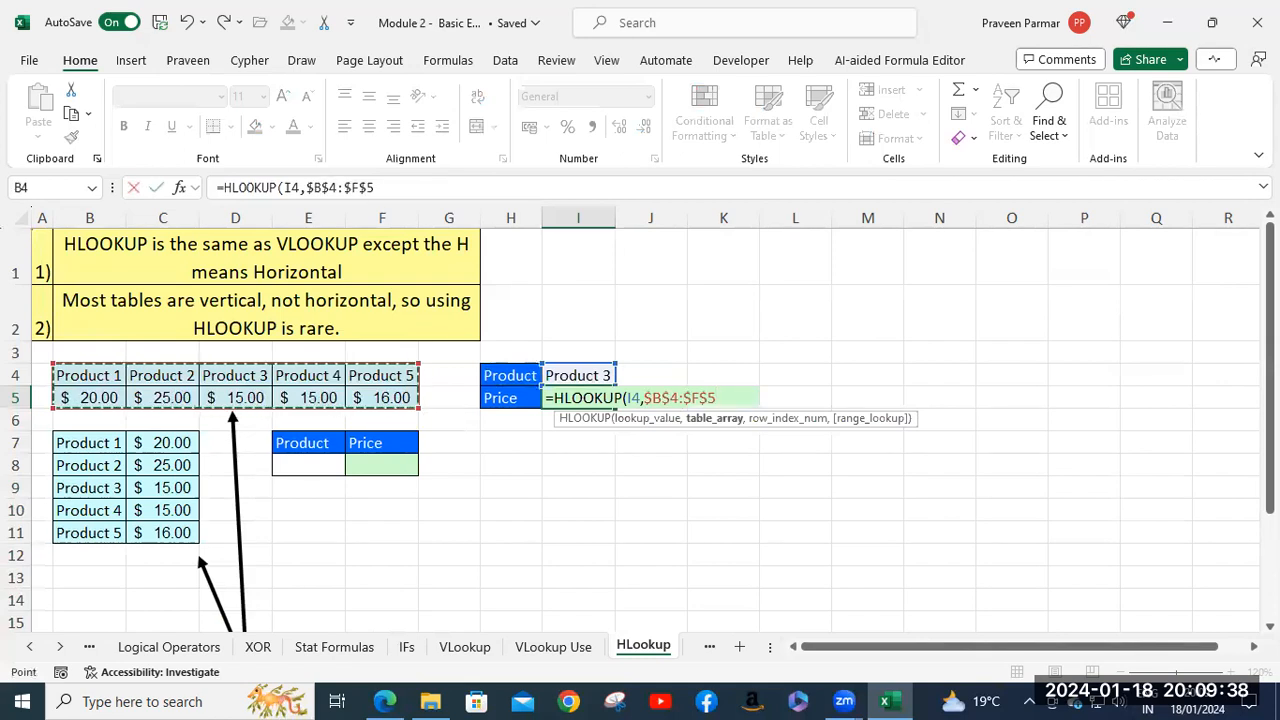
text(,2)
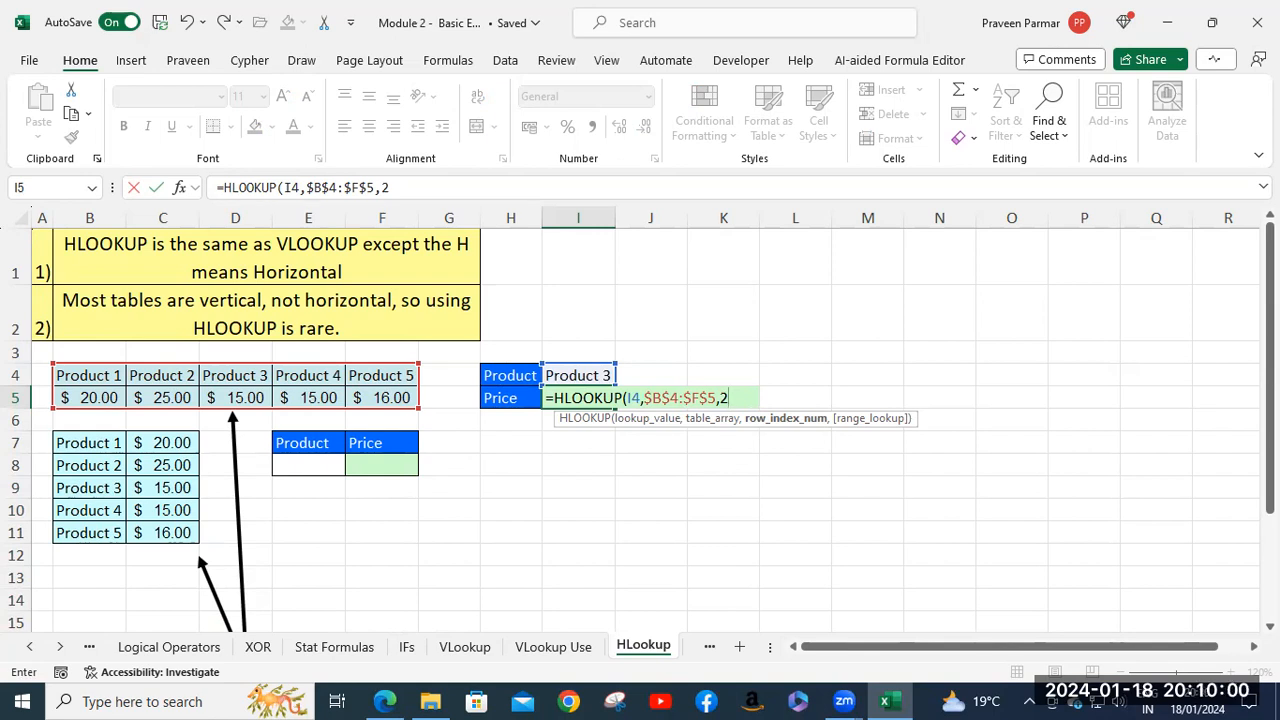
text(,)
key(Down)
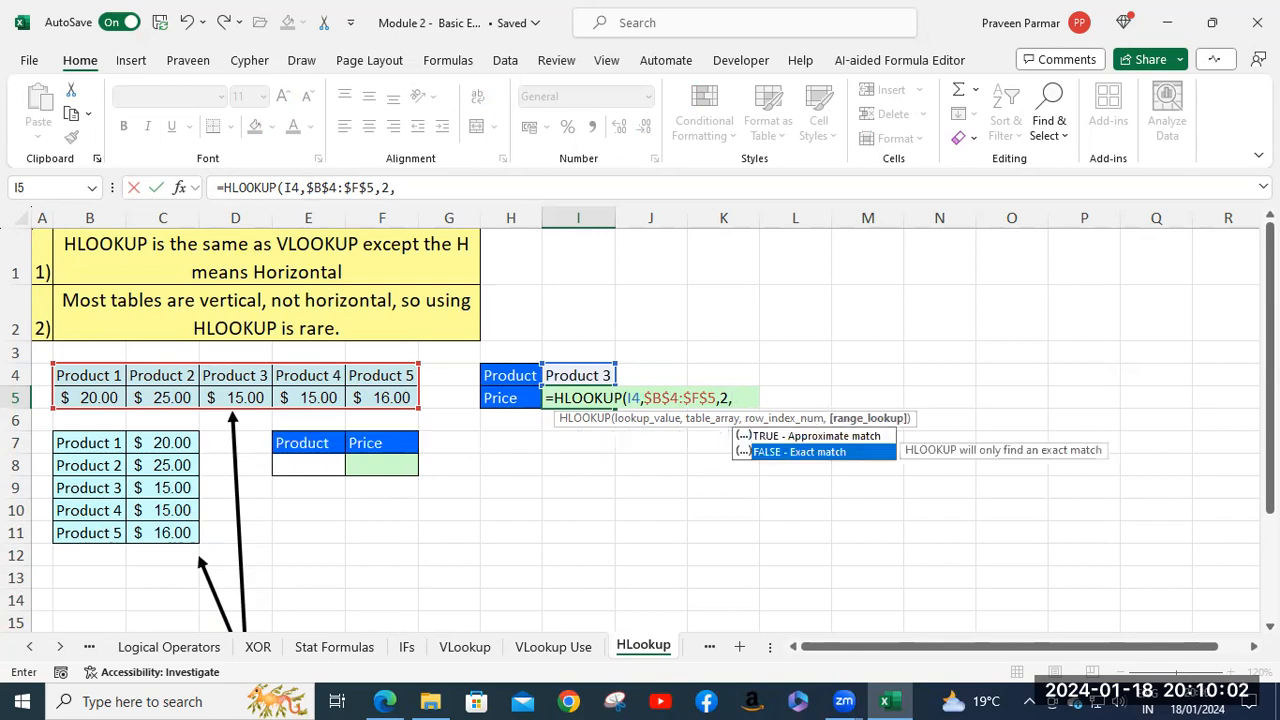
key(Tab)
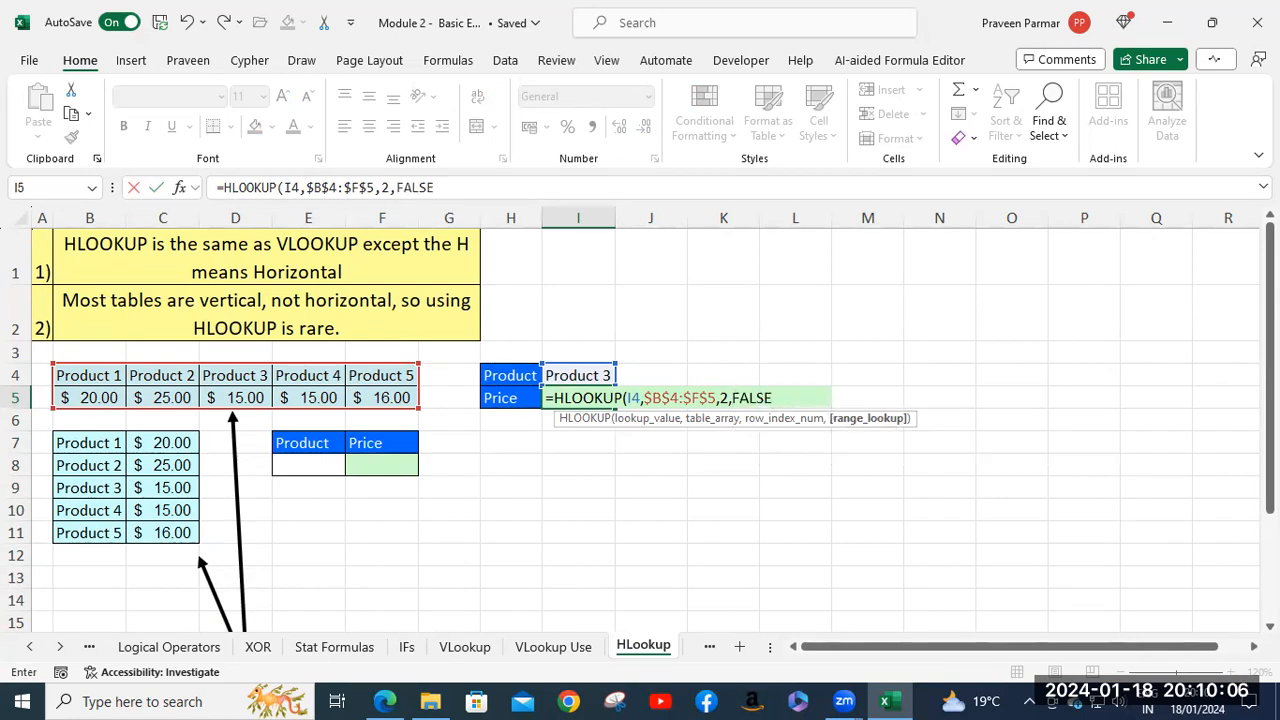
text())
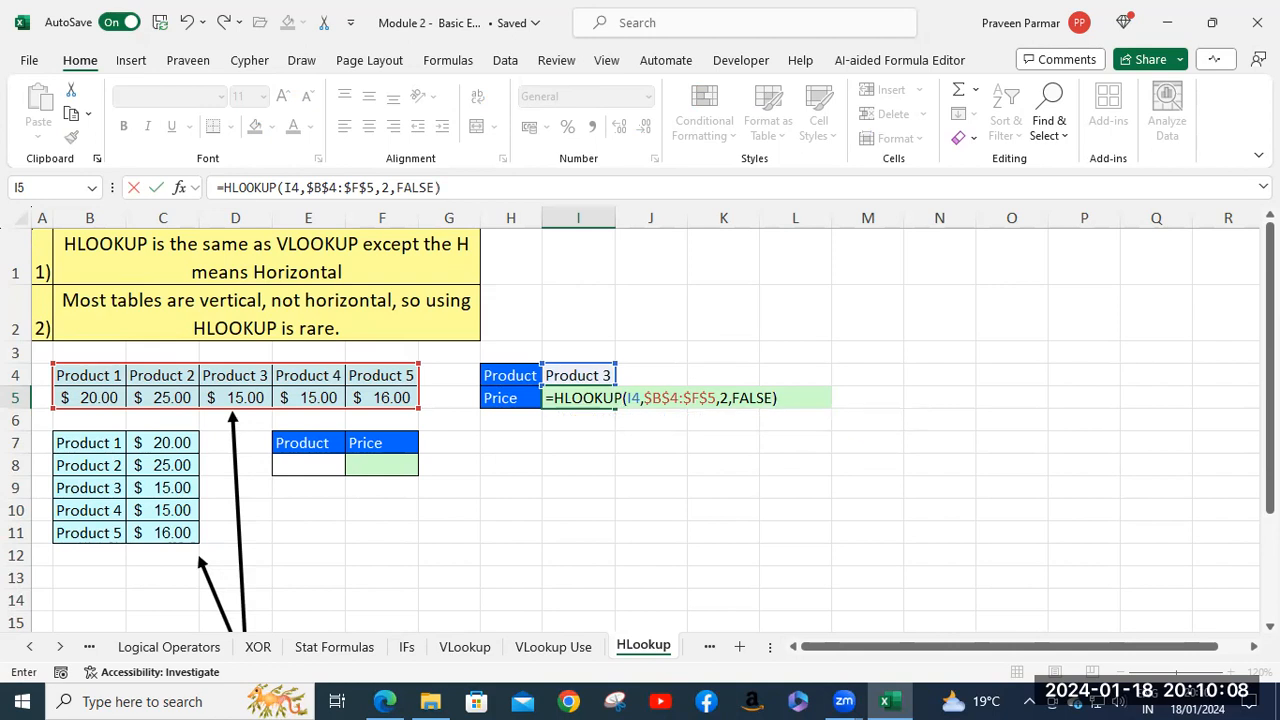
key(Return)
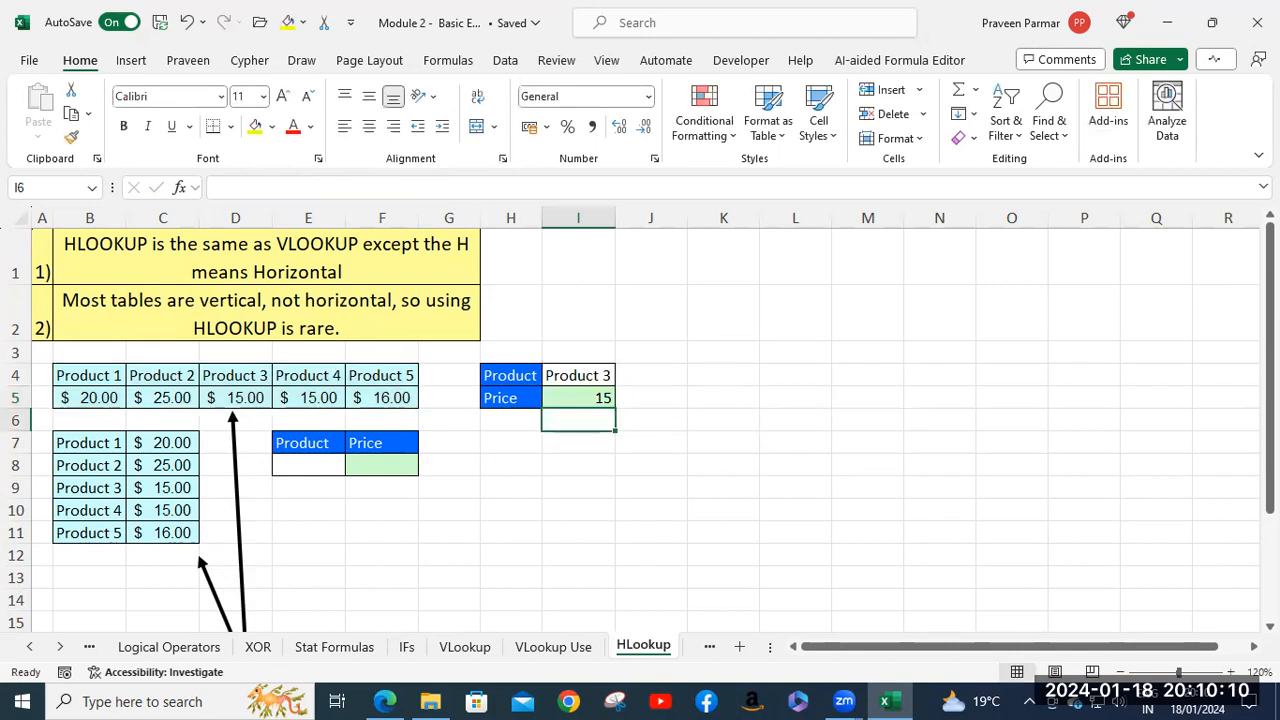
Step: Change the lookup product in I4 to Product 5
click(586, 378)
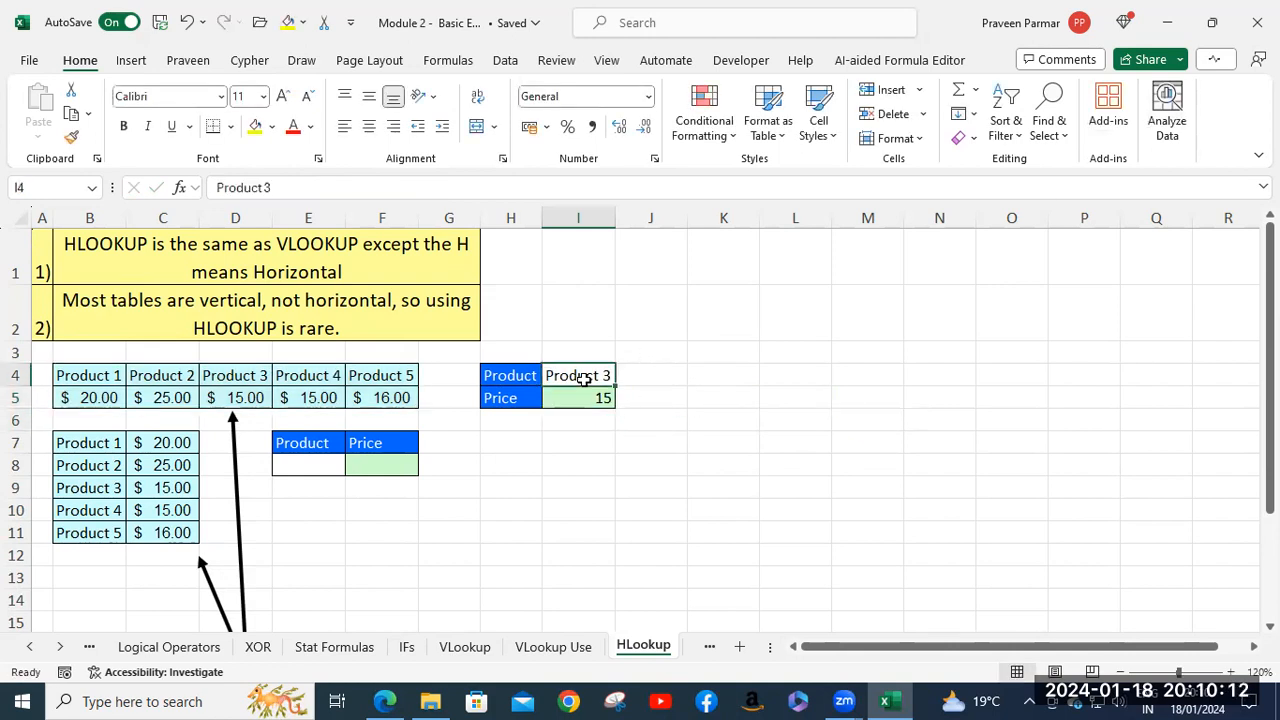
double_click(608, 377)
key(BackSpace)
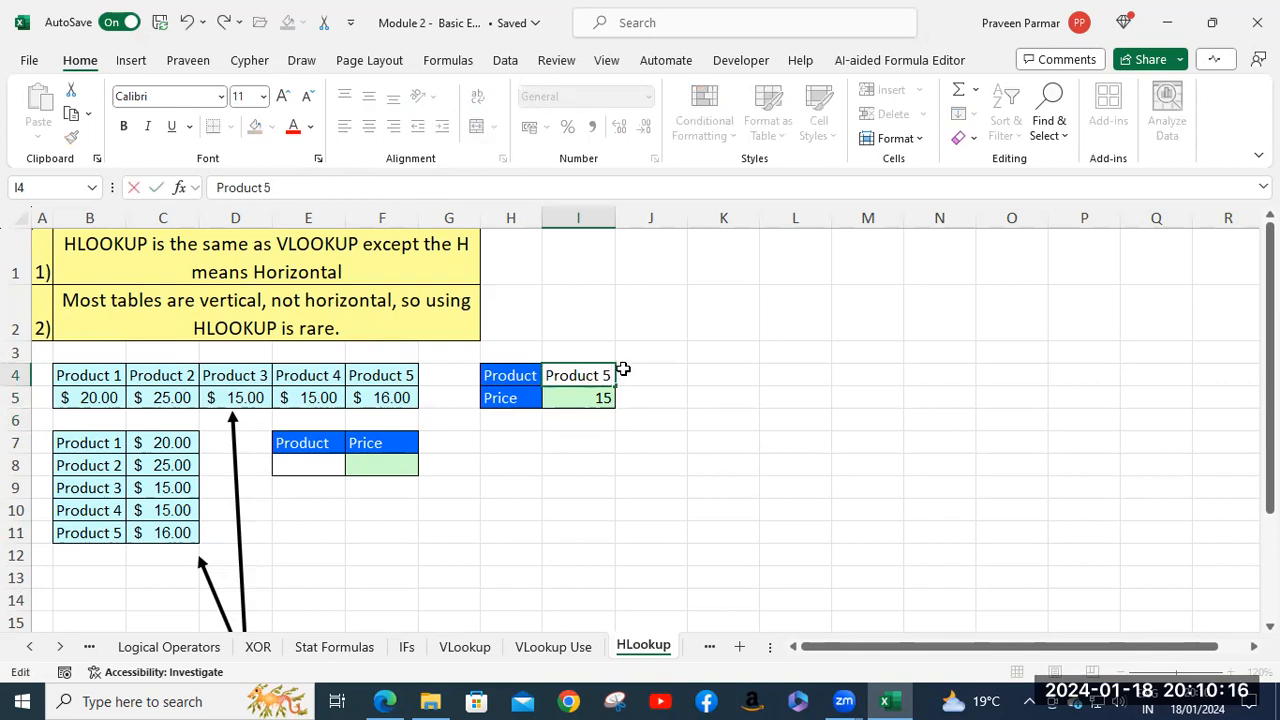
text(5)
key(Return)
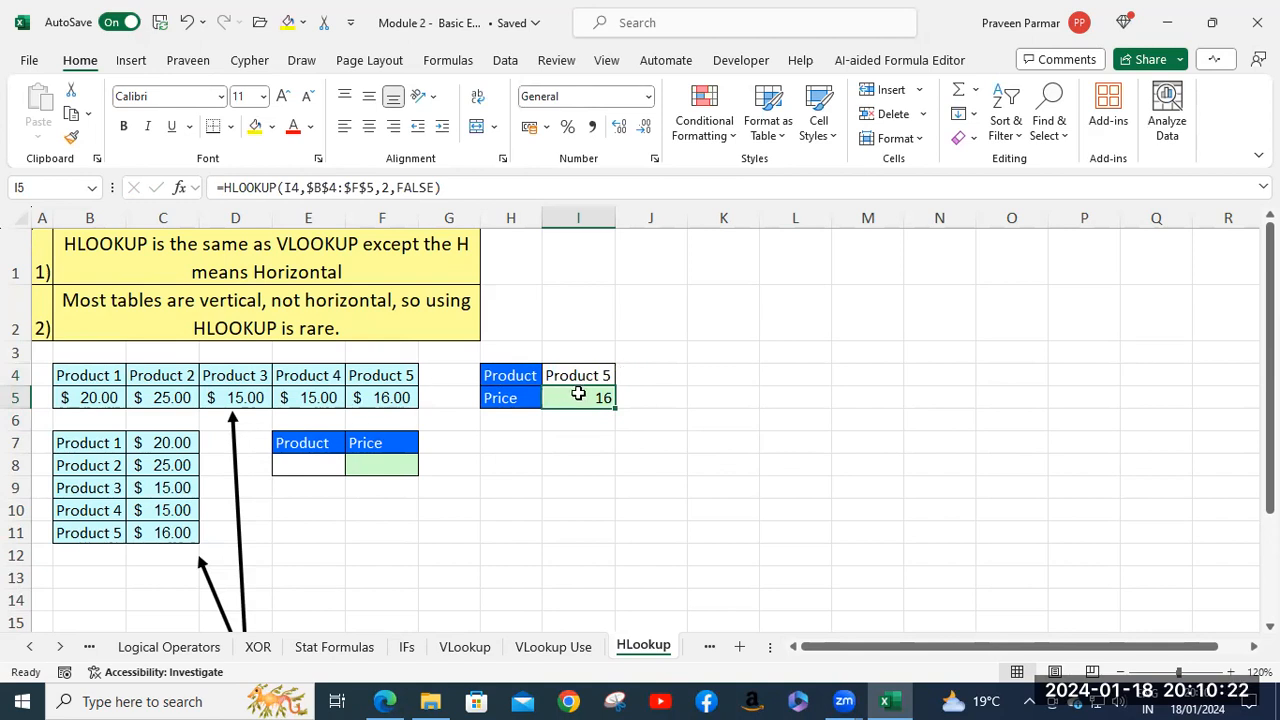
Step: Format the Price result in I5 as accounting currency in $ English (United States)
click(546, 129)
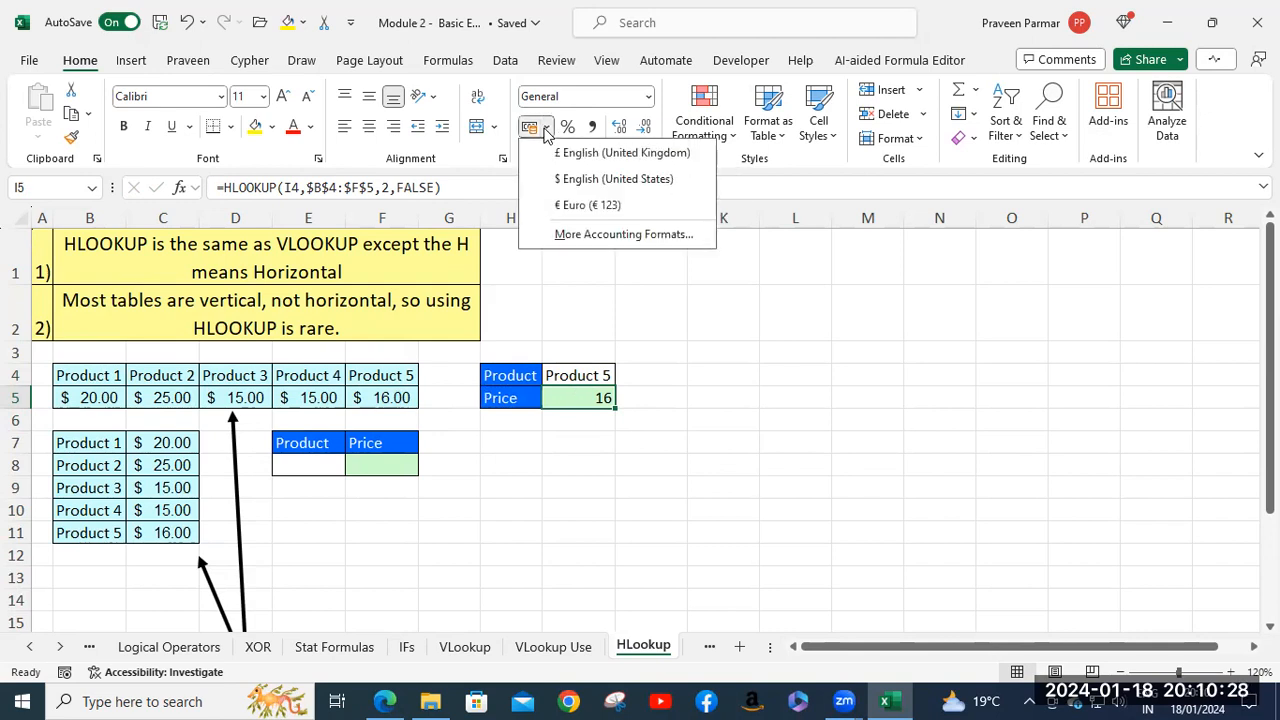
click(573, 183)
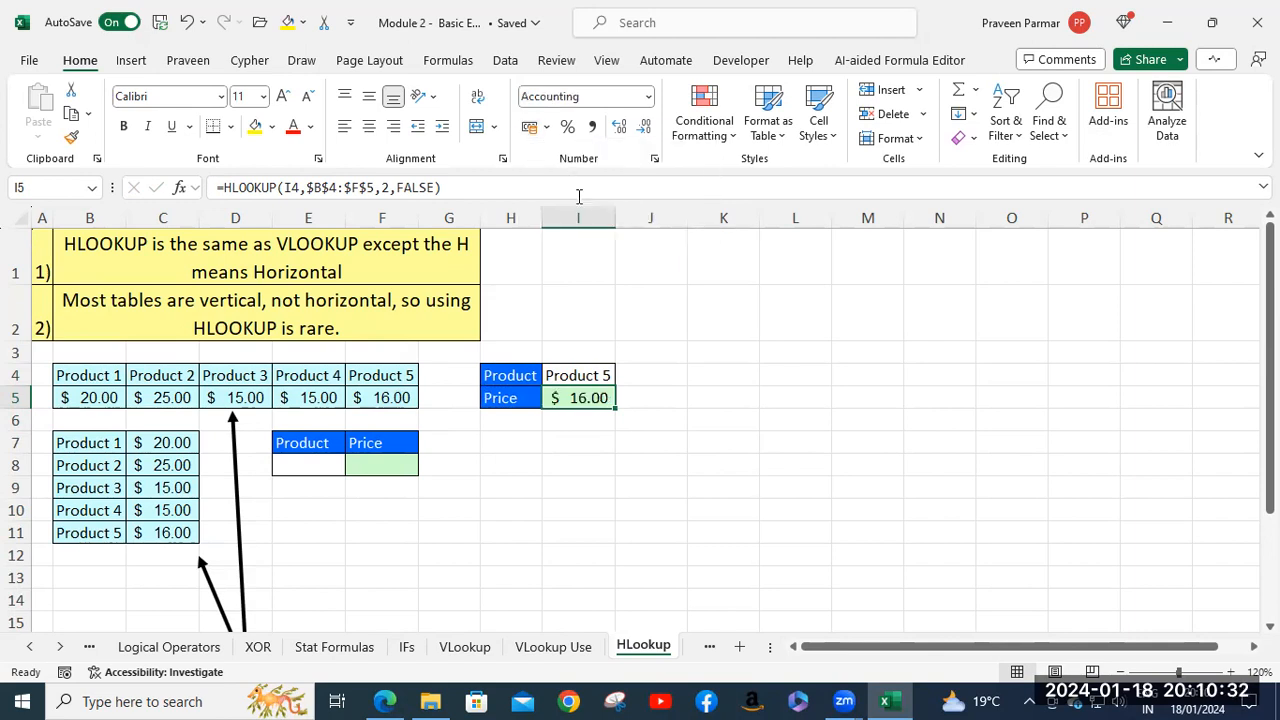
click(664, 402)
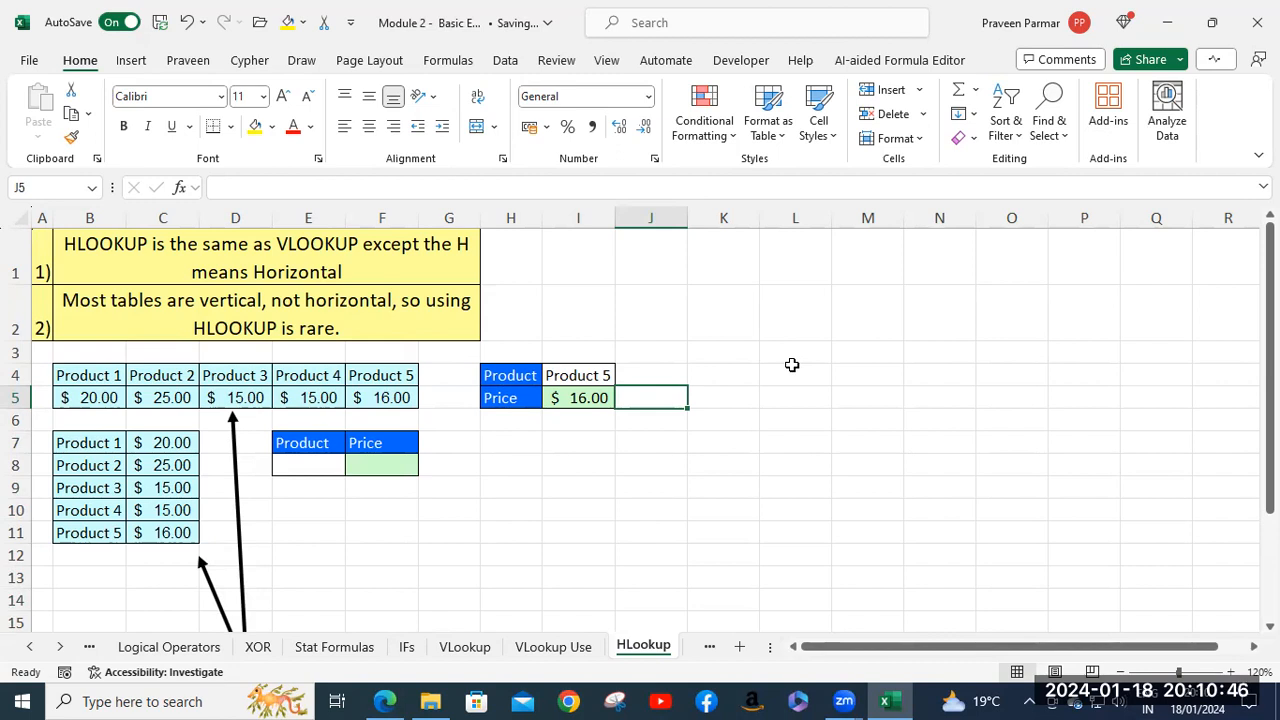
Step: Open the Practice Lookup sheet and examine the Quick Lookup table's Customer ID choices and its Price and Qty cells
click(710, 647)
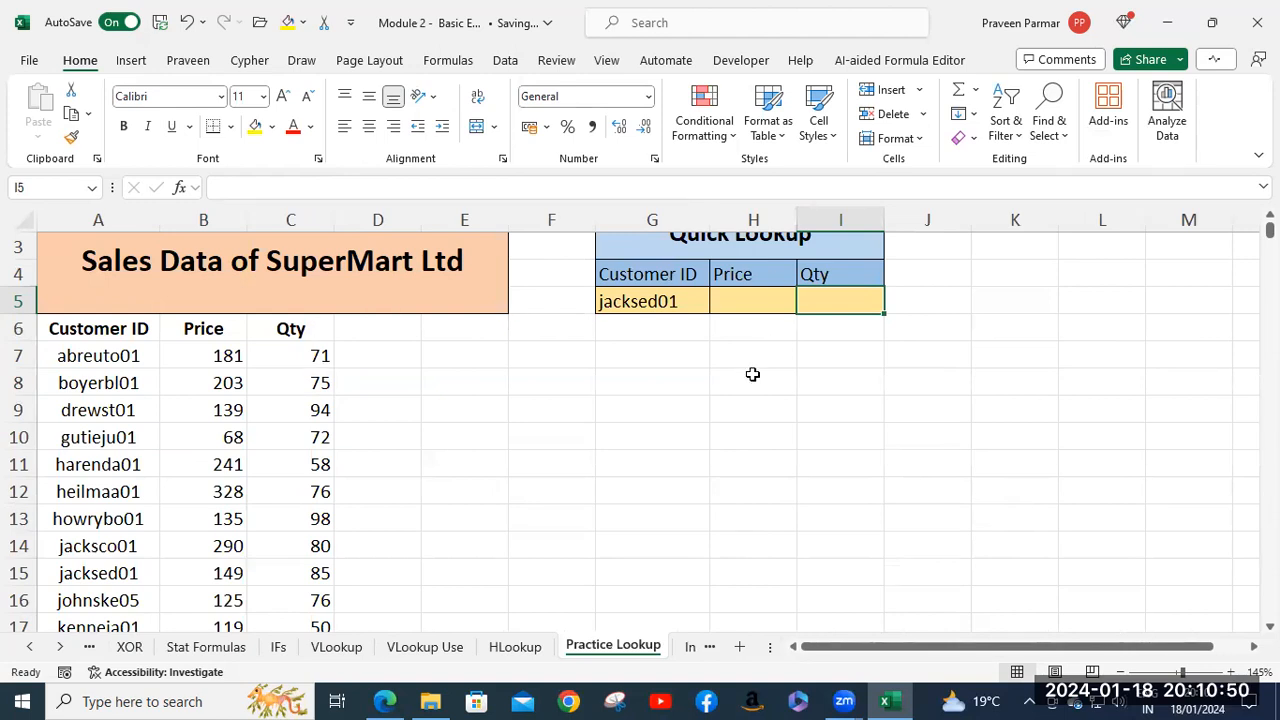
scroll(753, 374, up, 1)
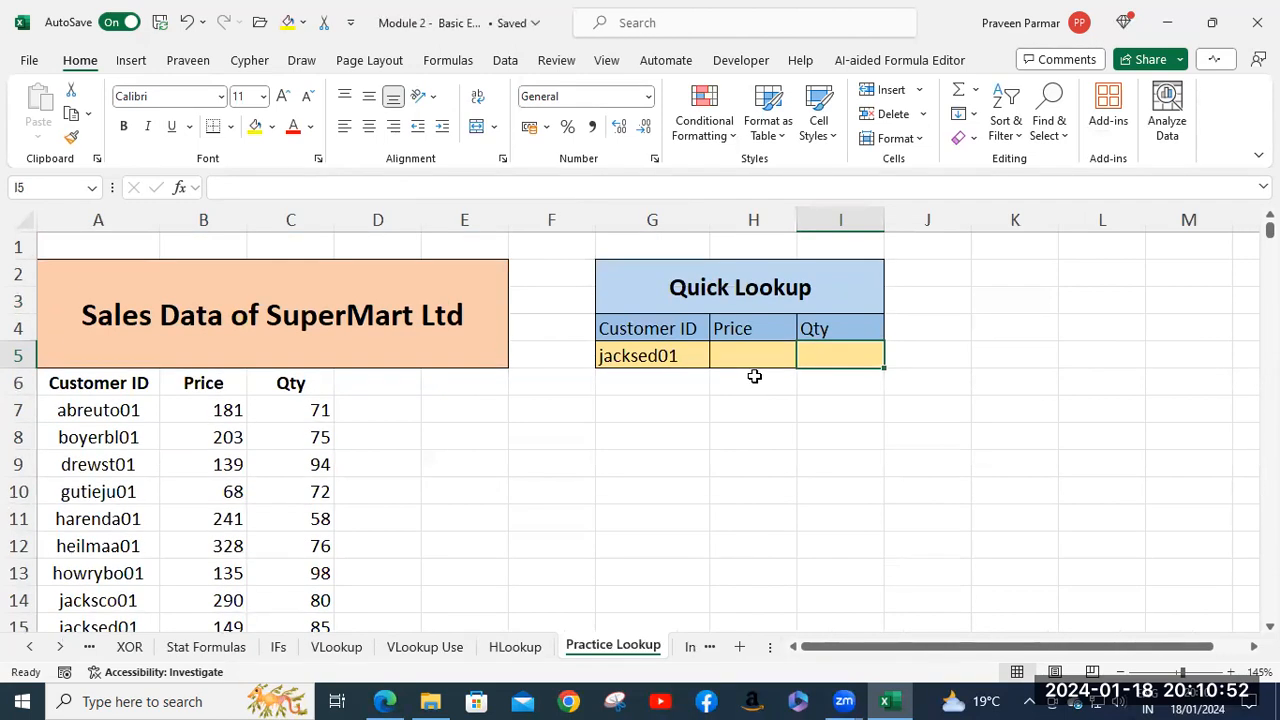
click(643, 357)
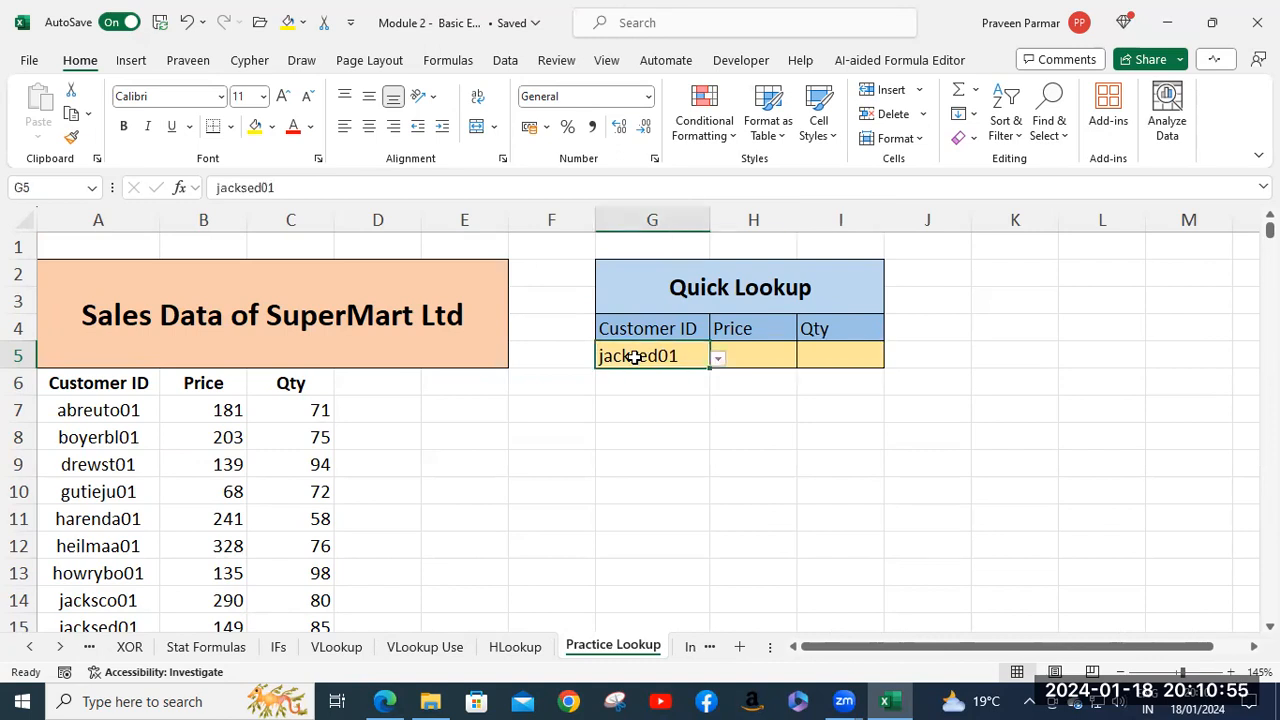
click(718, 359)
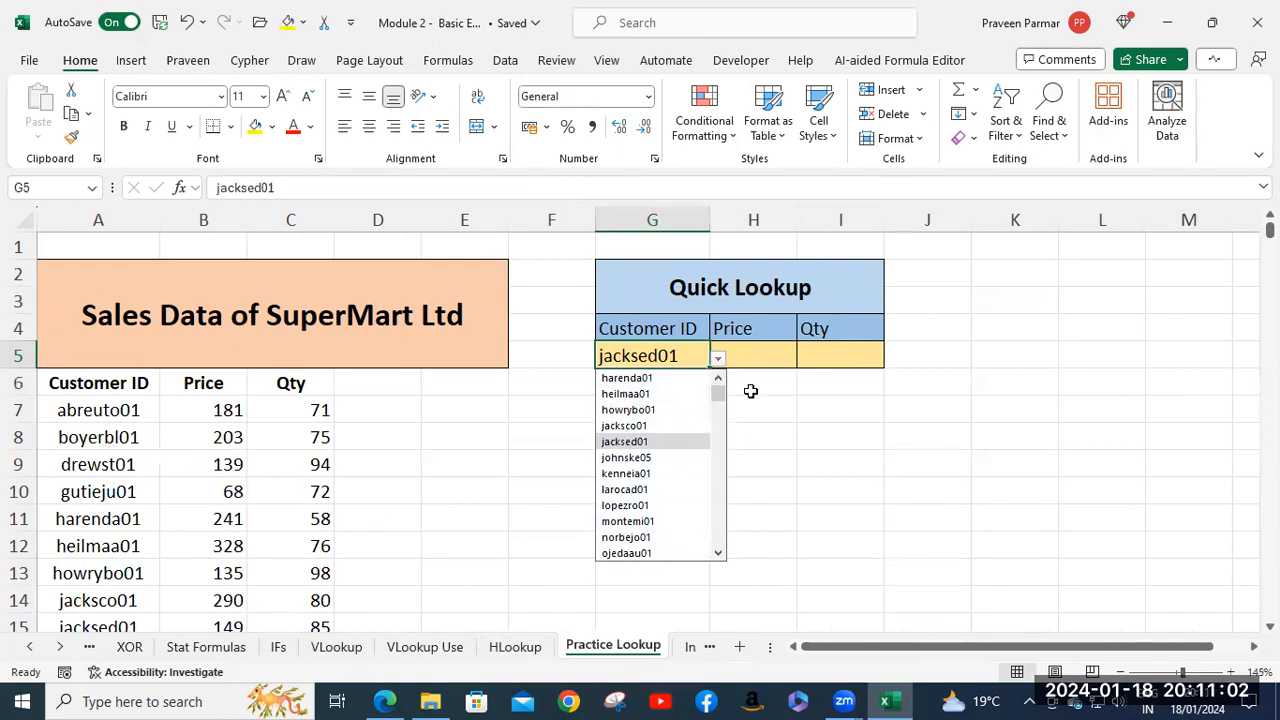
click(752, 357)
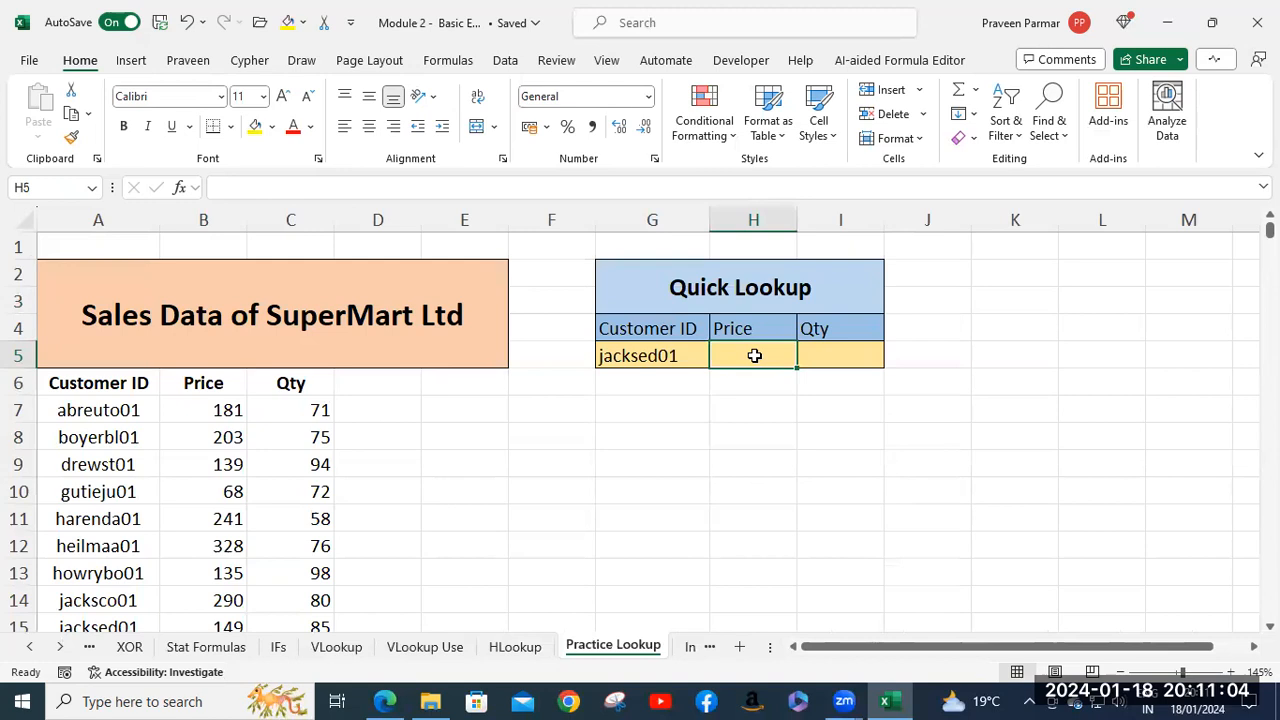
click(852, 352)
click(755, 362)
click(866, 352)
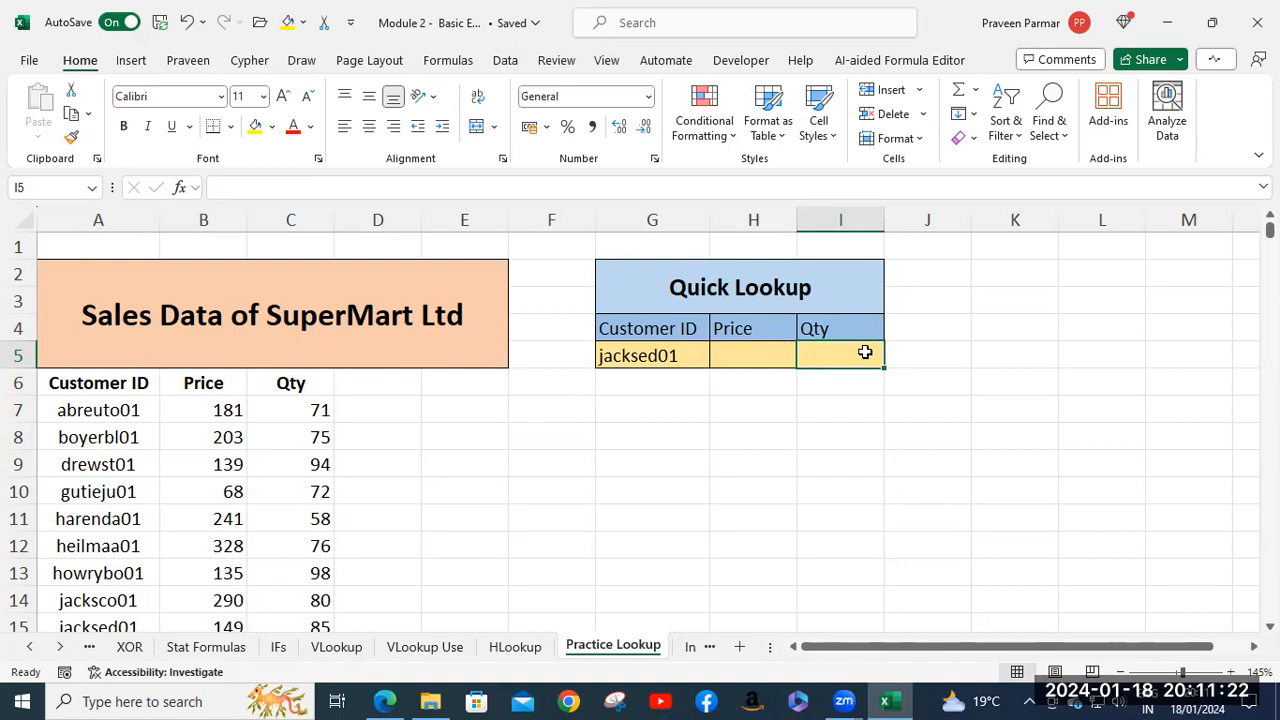
Step: Start a PIVOTBY formula in K4 to view its arguments, and discard it
click(1014, 338)
double_click(1020, 337)
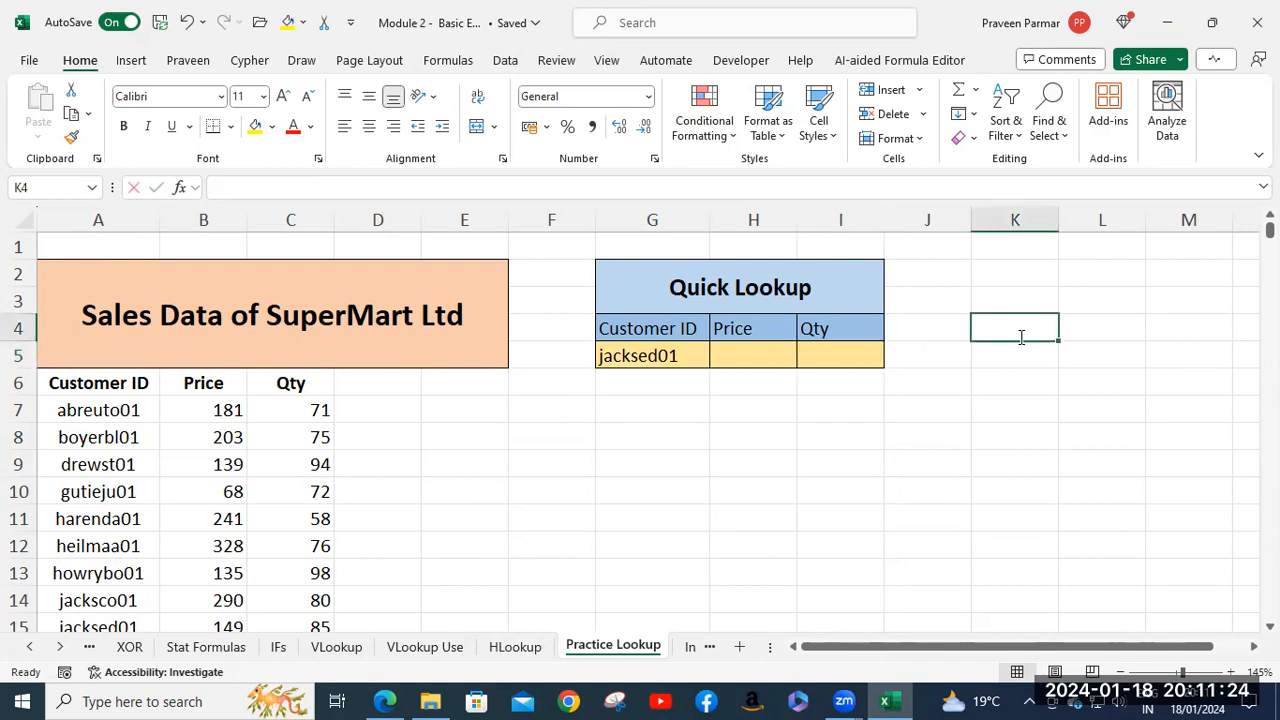
text(=pi)
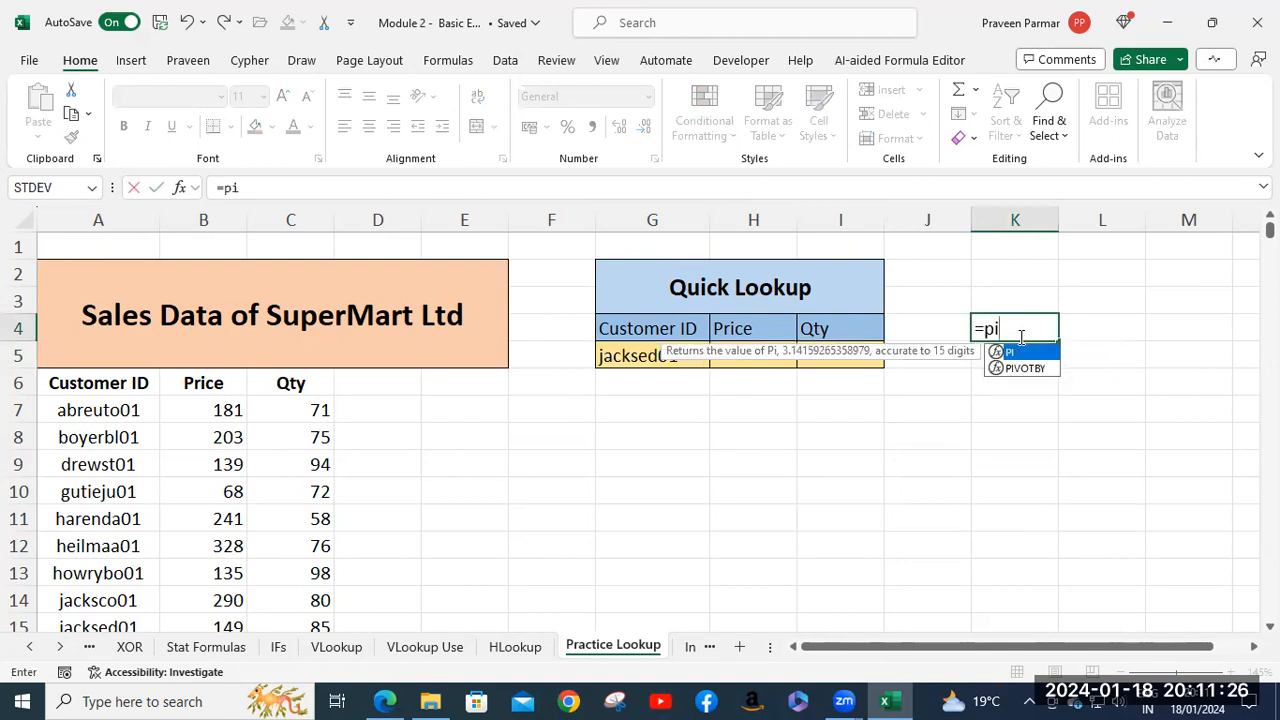
key(Down)
key(Tab)
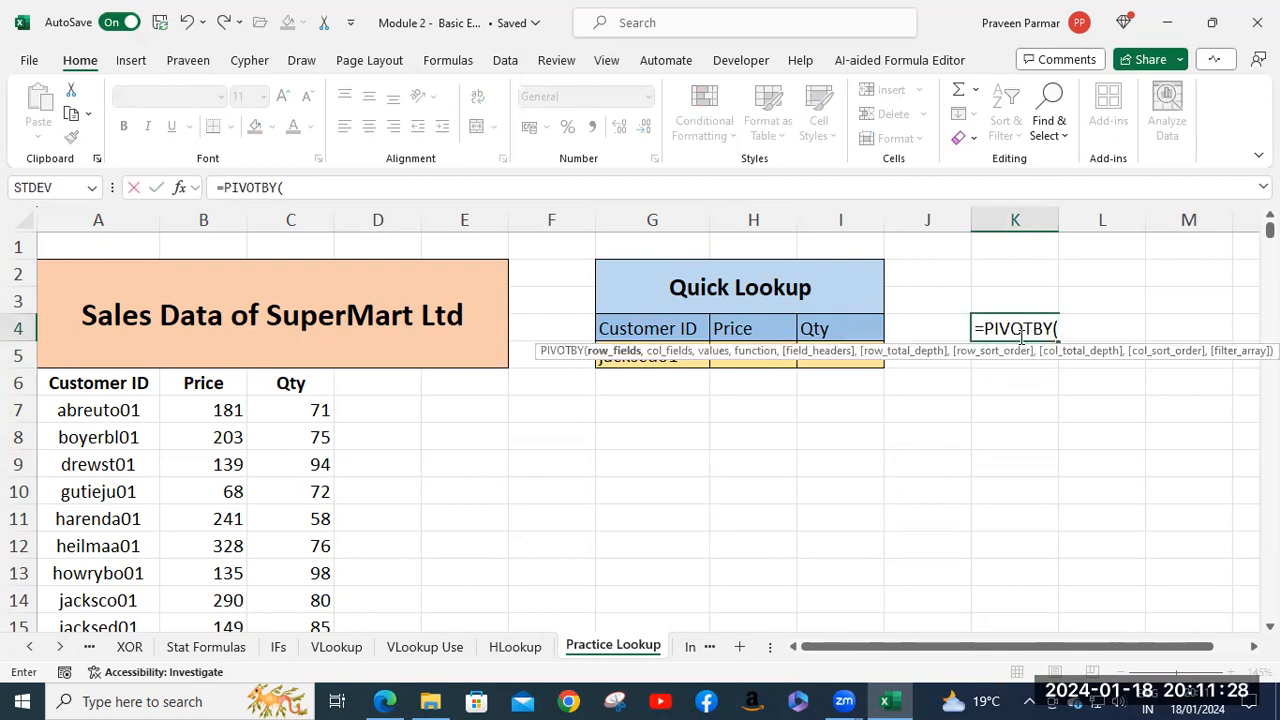
key(BackSpace)
key(BackSpace)
key(BackSpace)
key(BackSpace)
key(BackSpace)
key(BackSpace)
key(BackSpace)
key(BackSpace)
key(BackSpace)
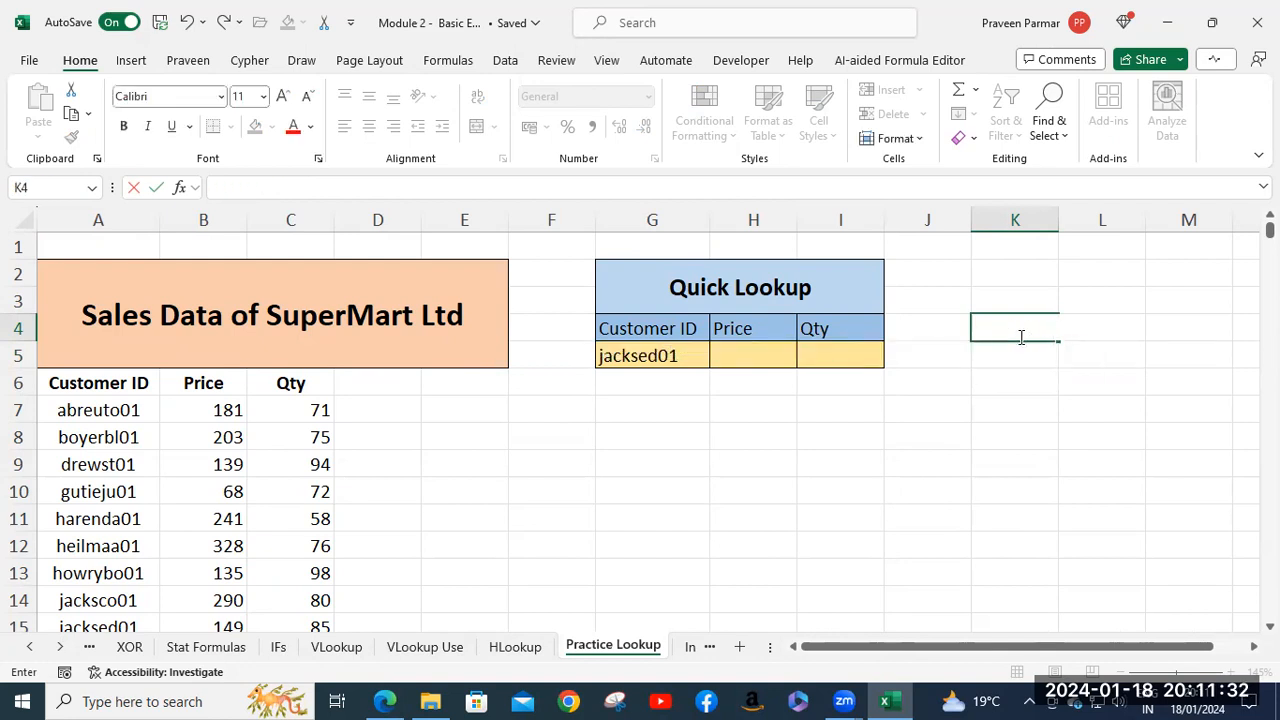
click(1010, 355)
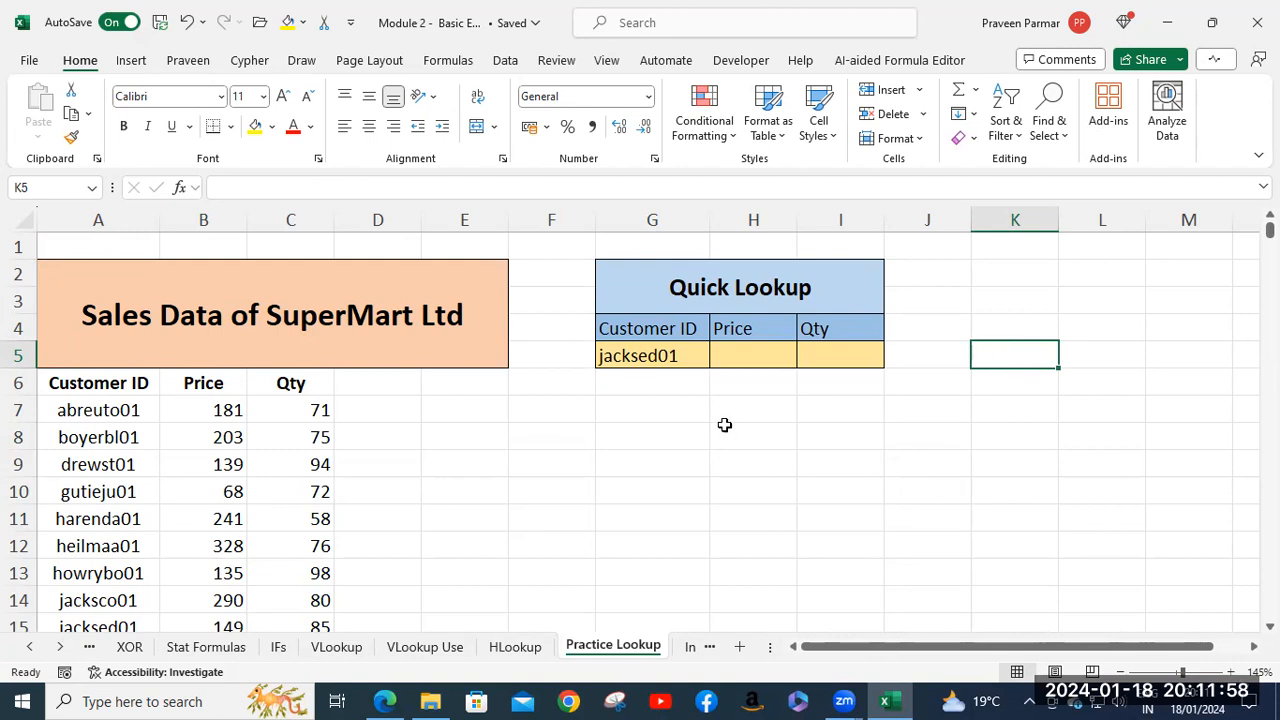
click(751, 382)
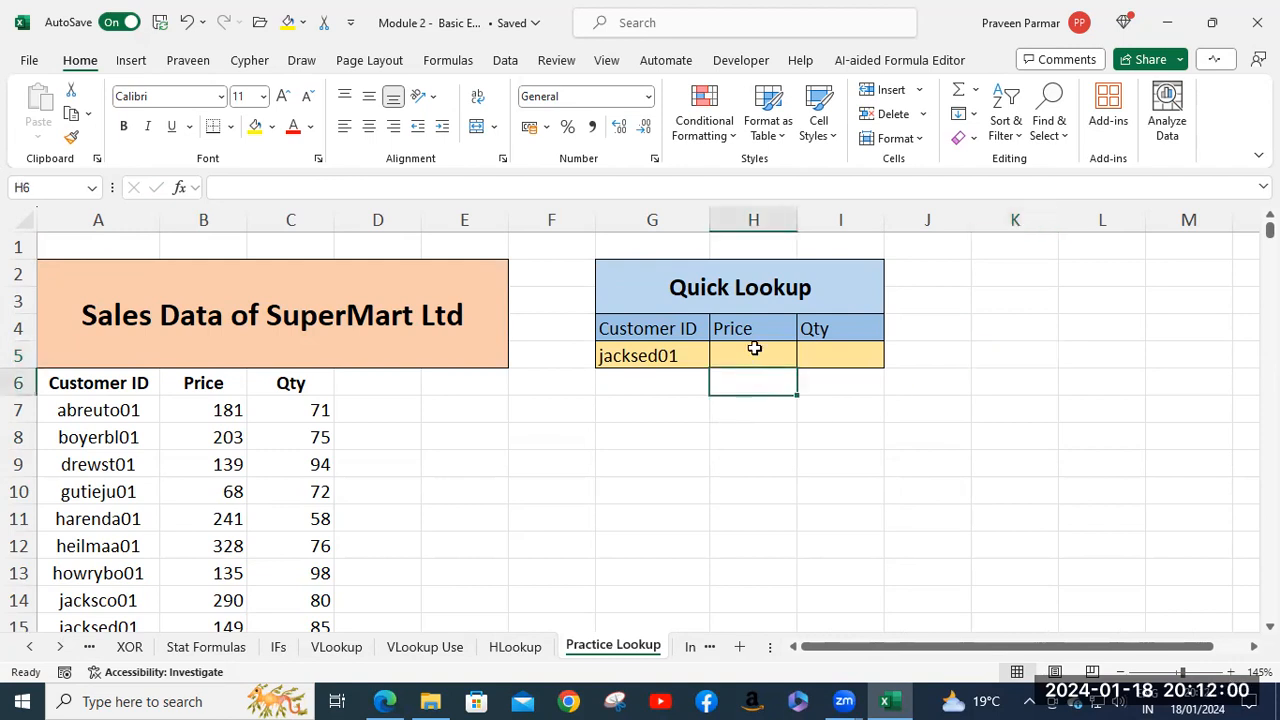
click(754, 348)
click(819, 343)
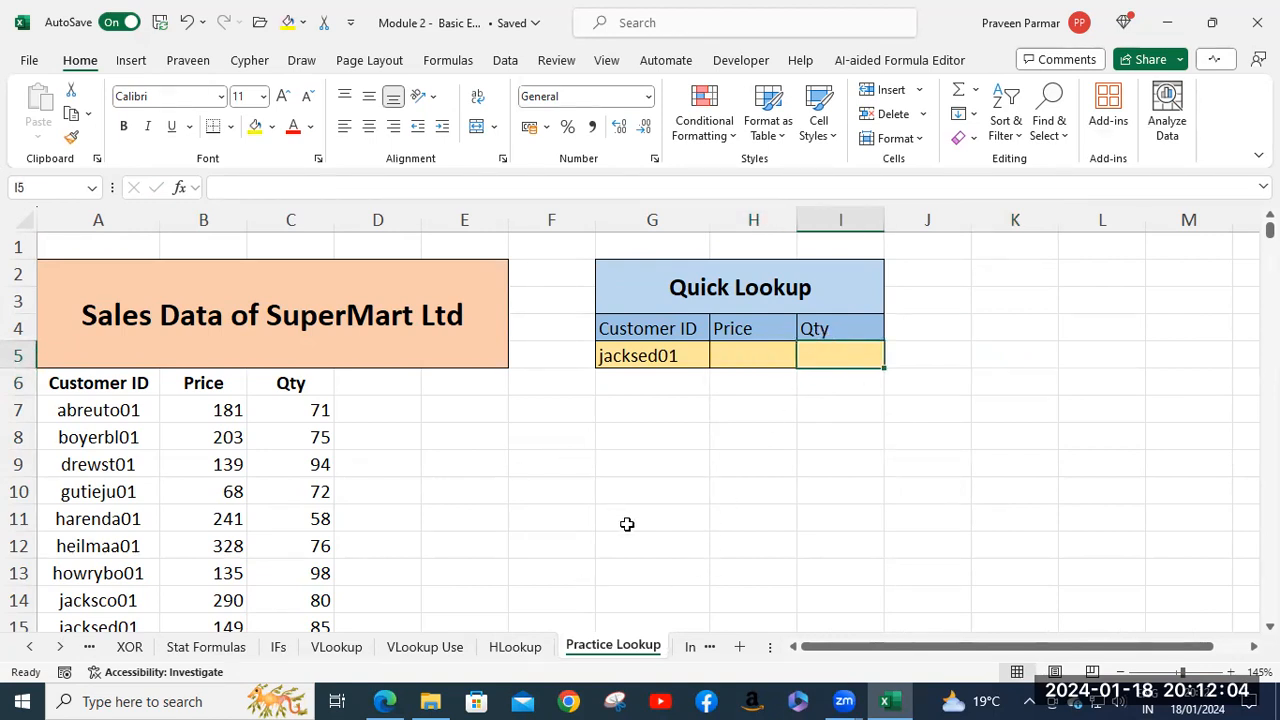
click(728, 350)
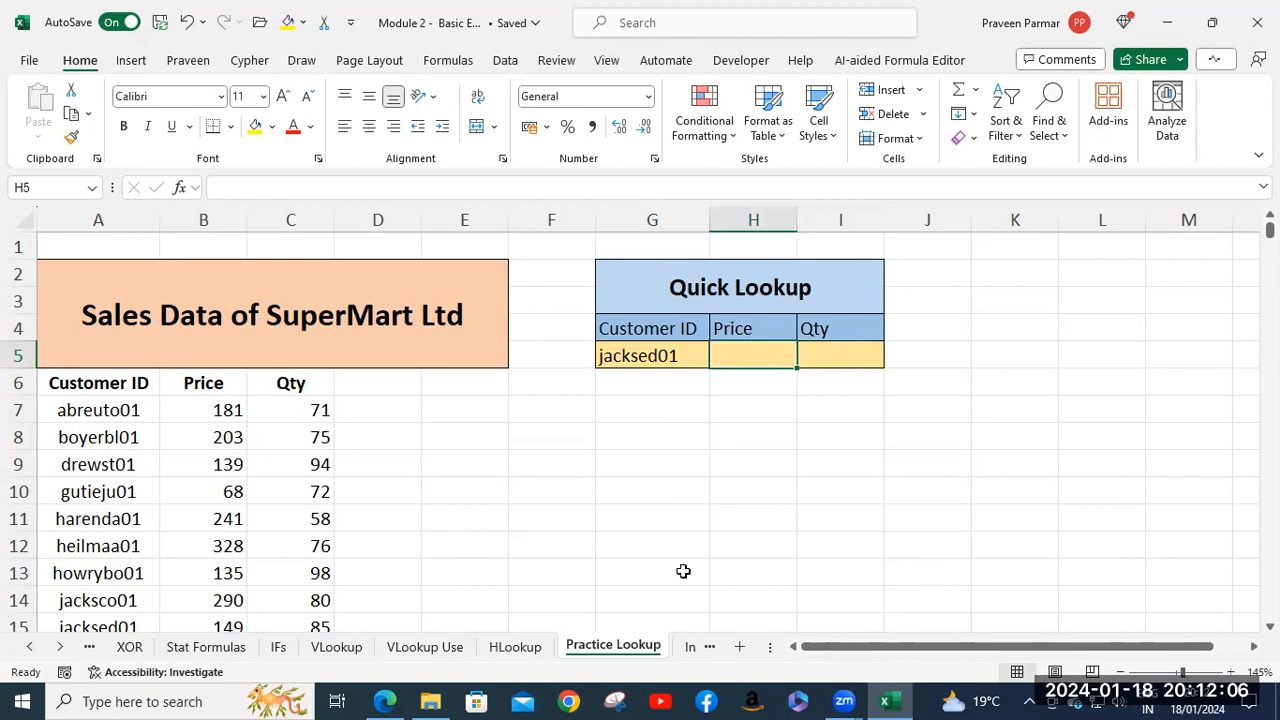
Step: Open the Index Match sheet and examine the Price Chart's Sweater prices and the INDEX-MATCH formula in D8
click(689, 647)
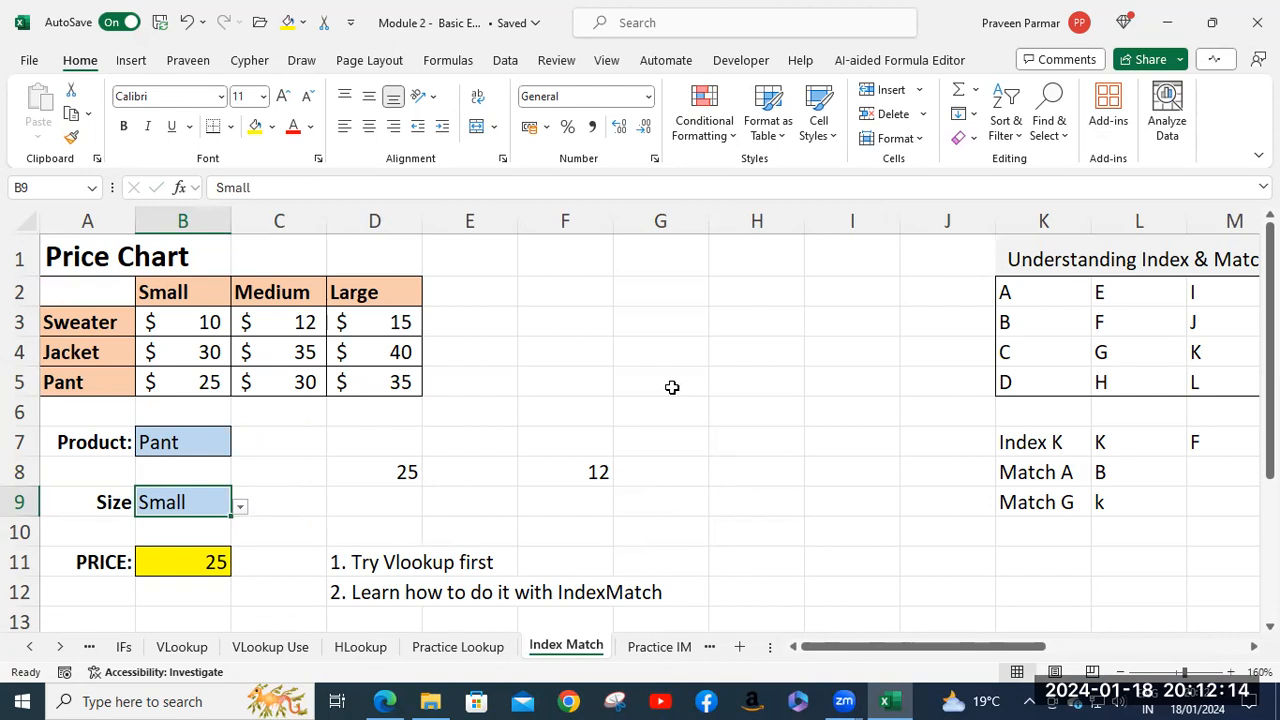
scroll(672, 387, down, 1)
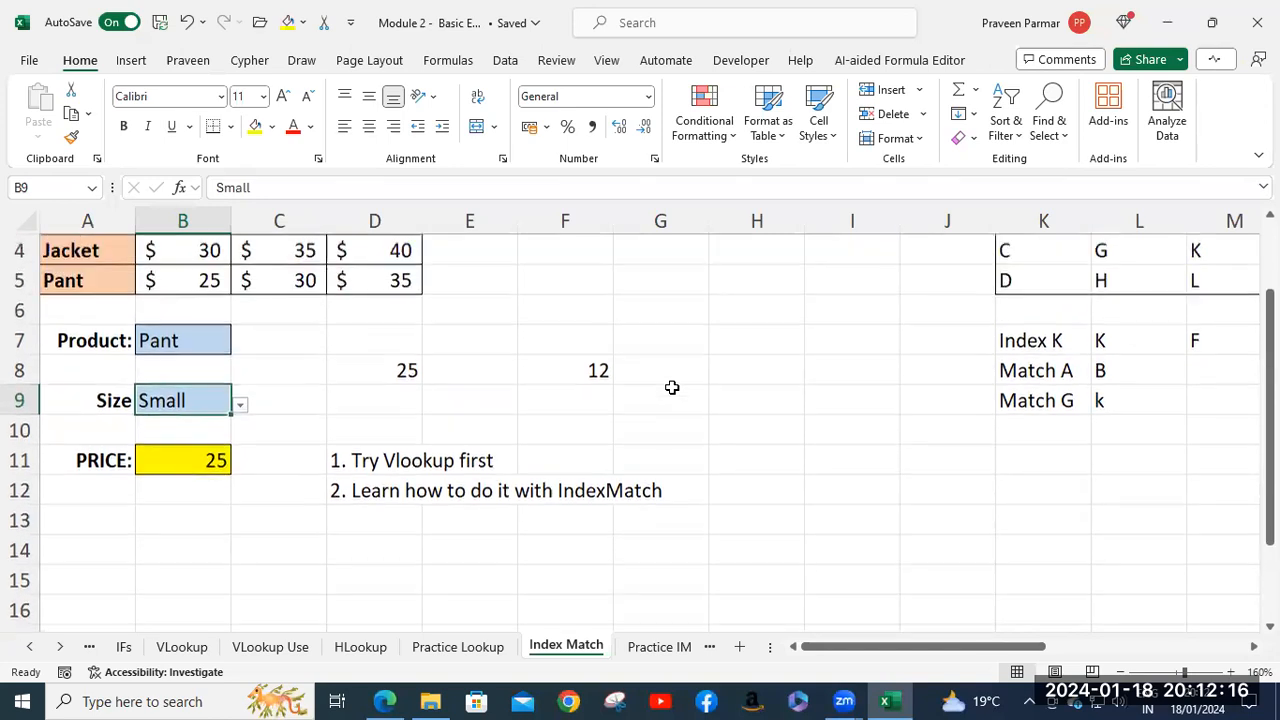
scroll(672, 387, up, 1)
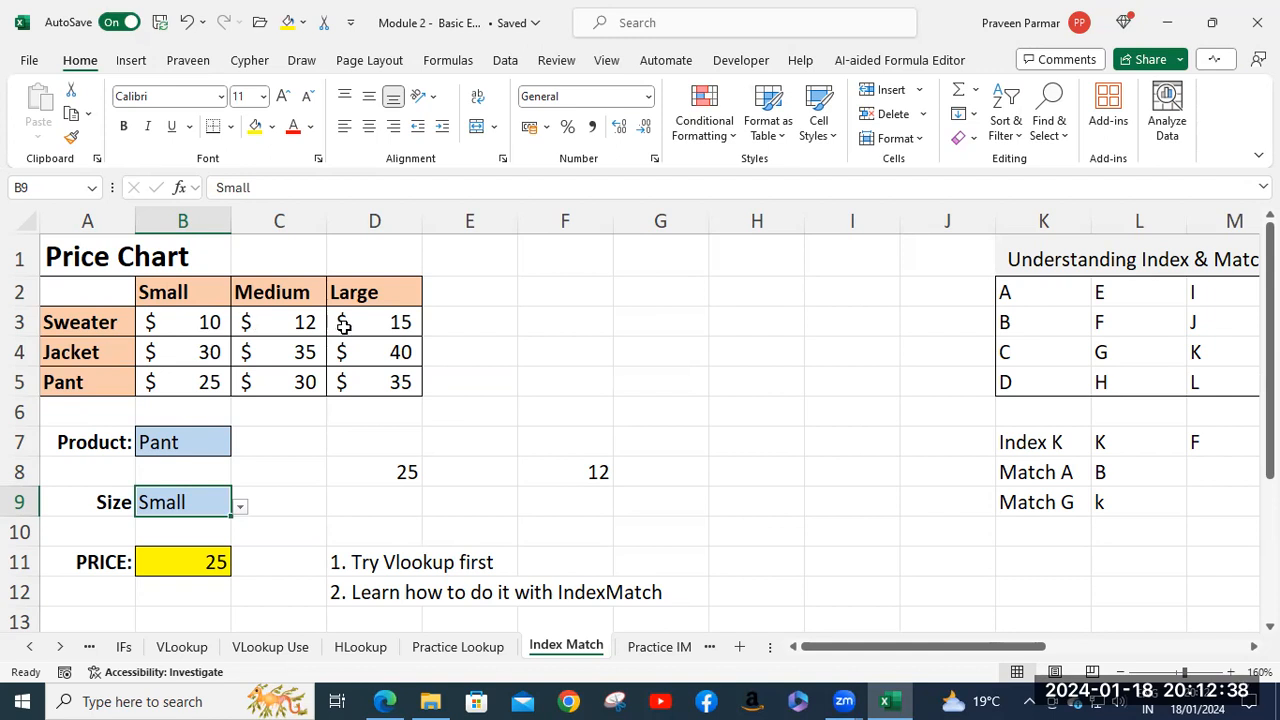
click(386, 467)
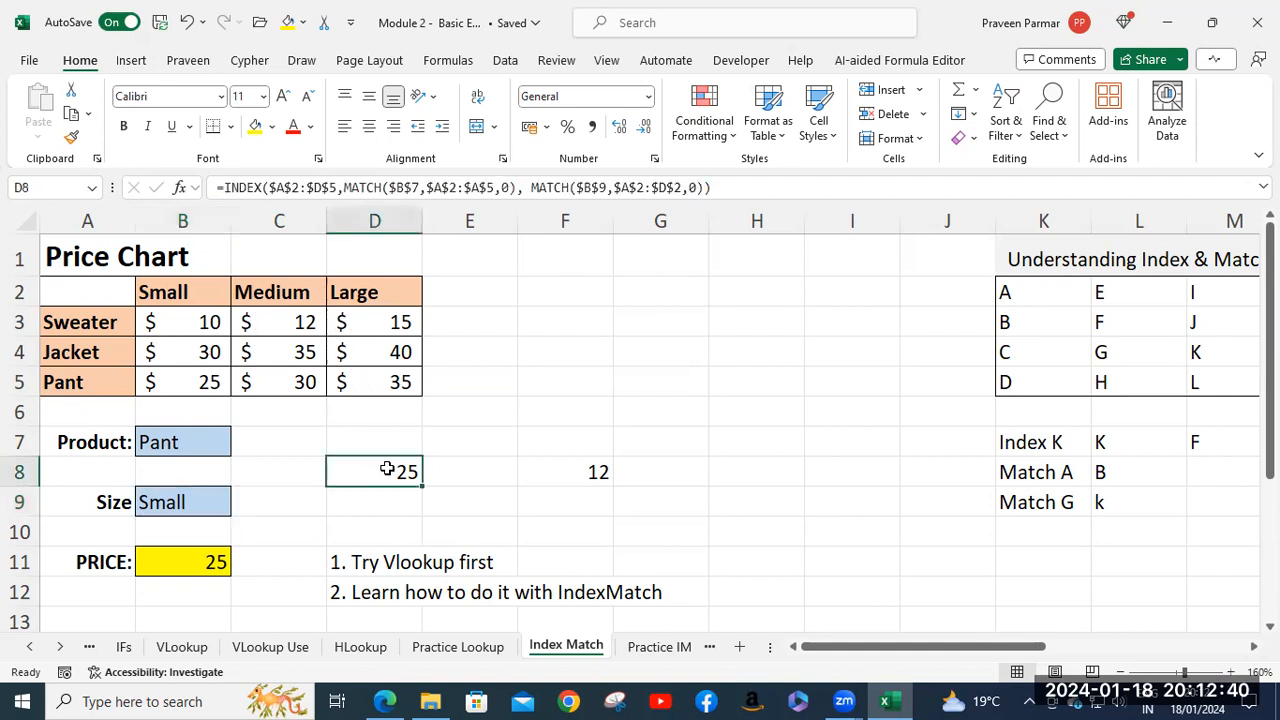
click(378, 328)
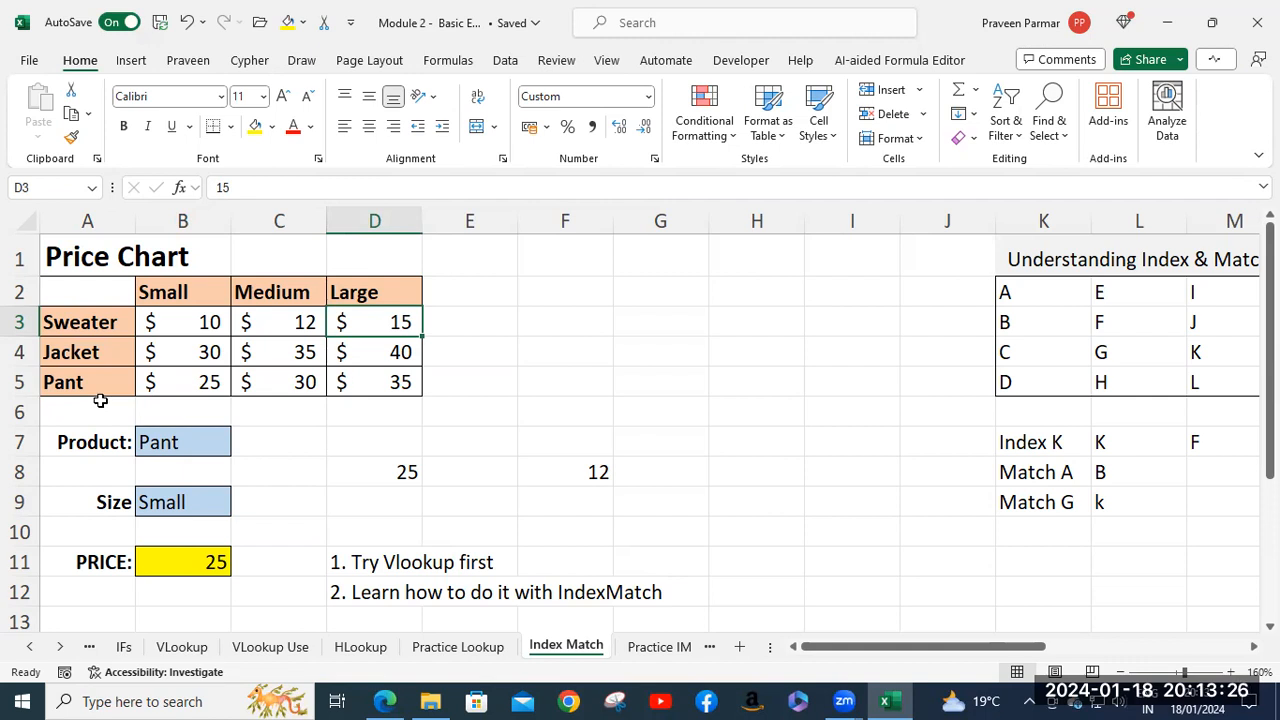
click(168, 321)
click(298, 323)
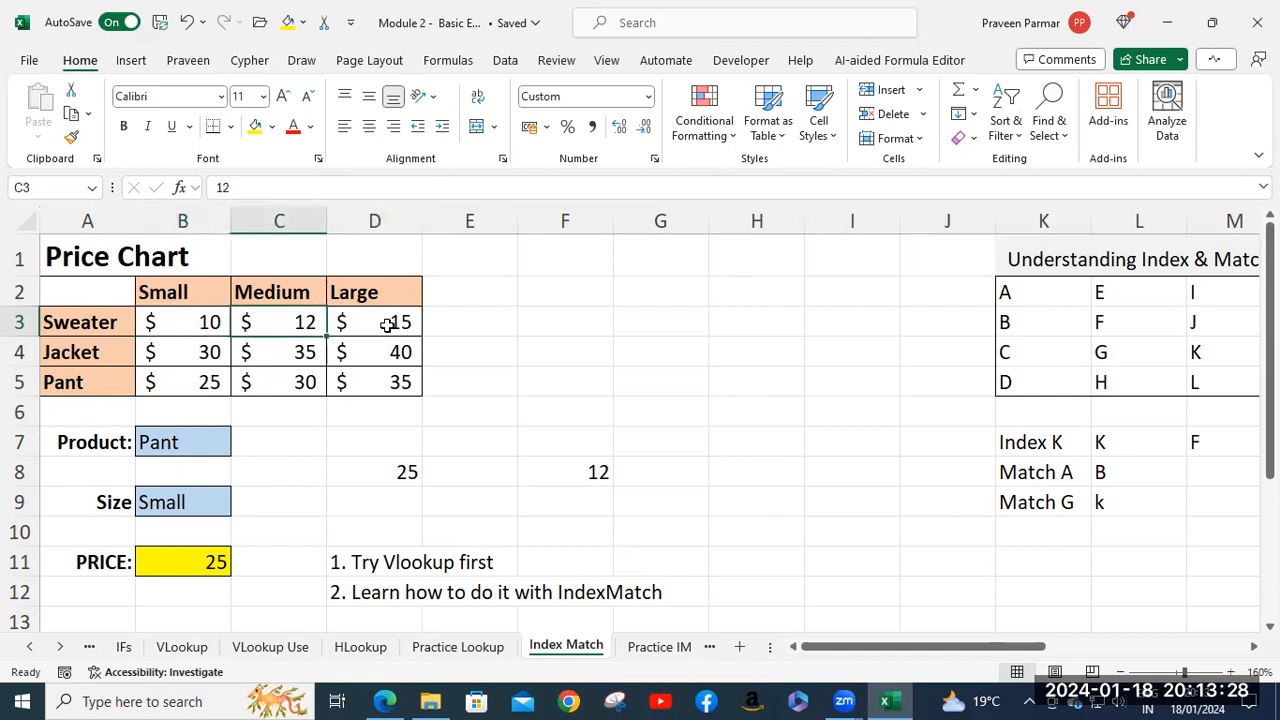
click(388, 324)
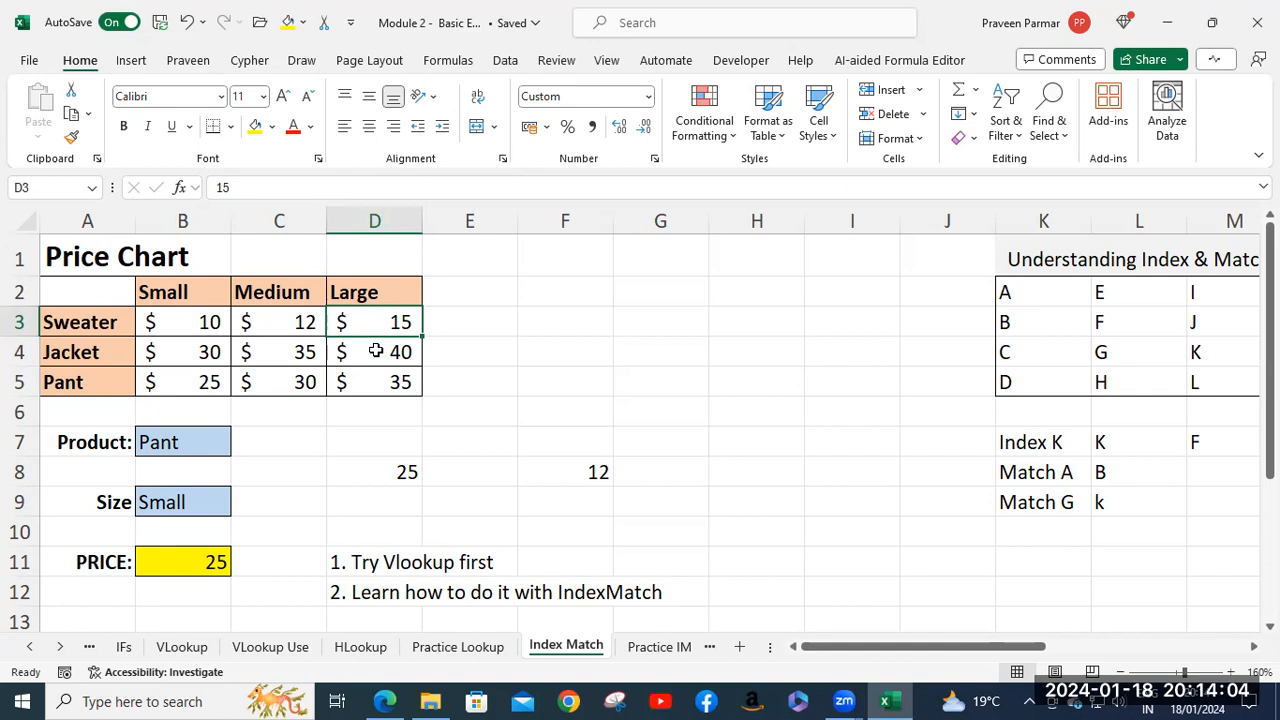
Step: Set the lookup product in B7 to Sweater and the size in B9 to Large
click(172, 440)
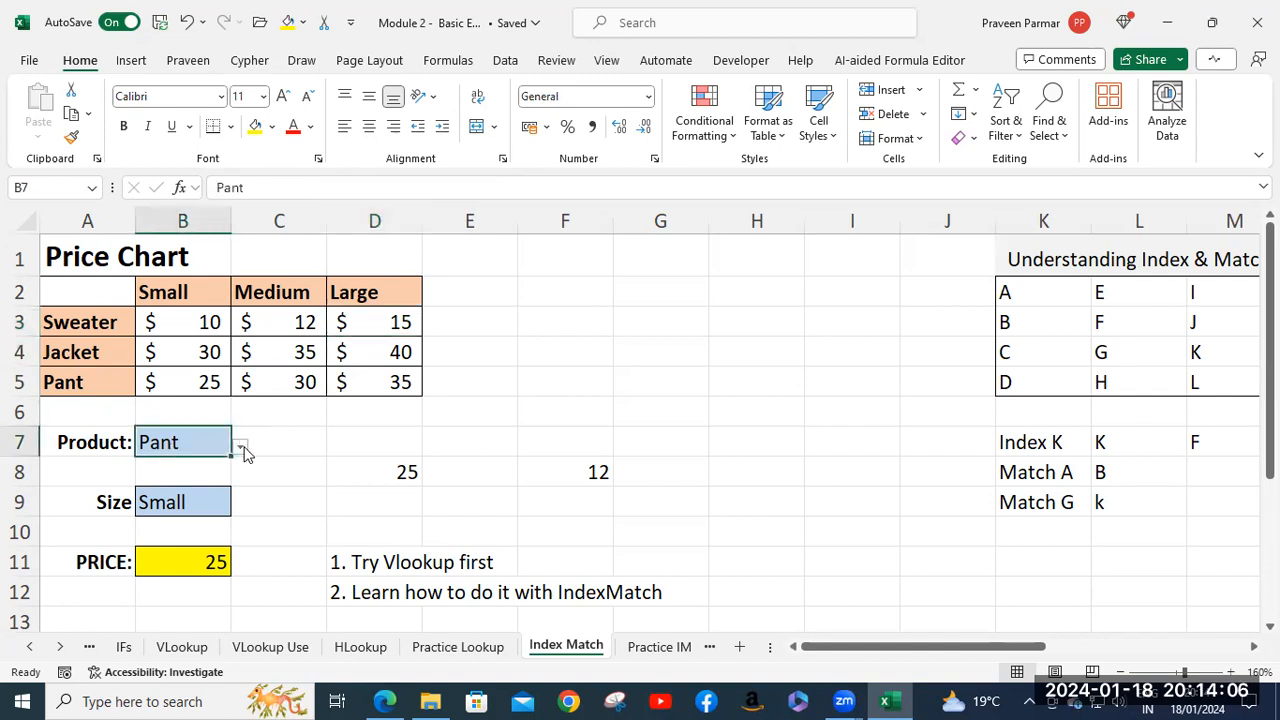
click(241, 449)
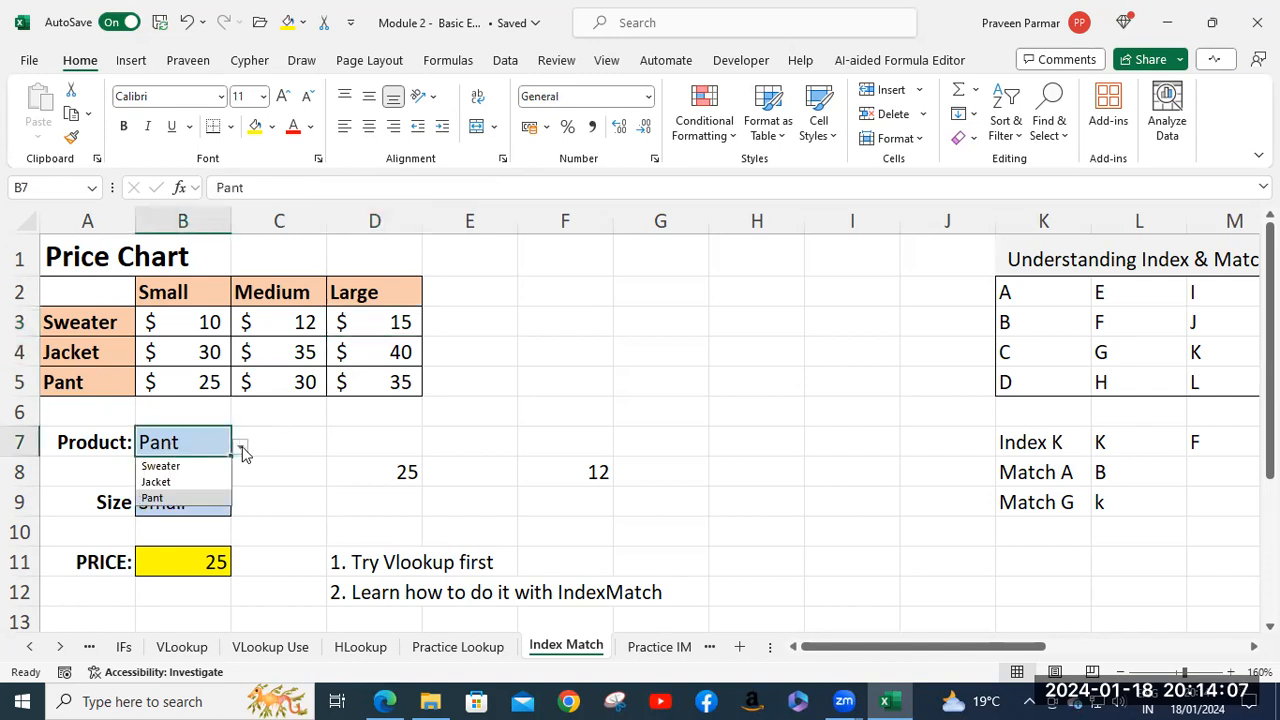
click(192, 467)
click(190, 503)
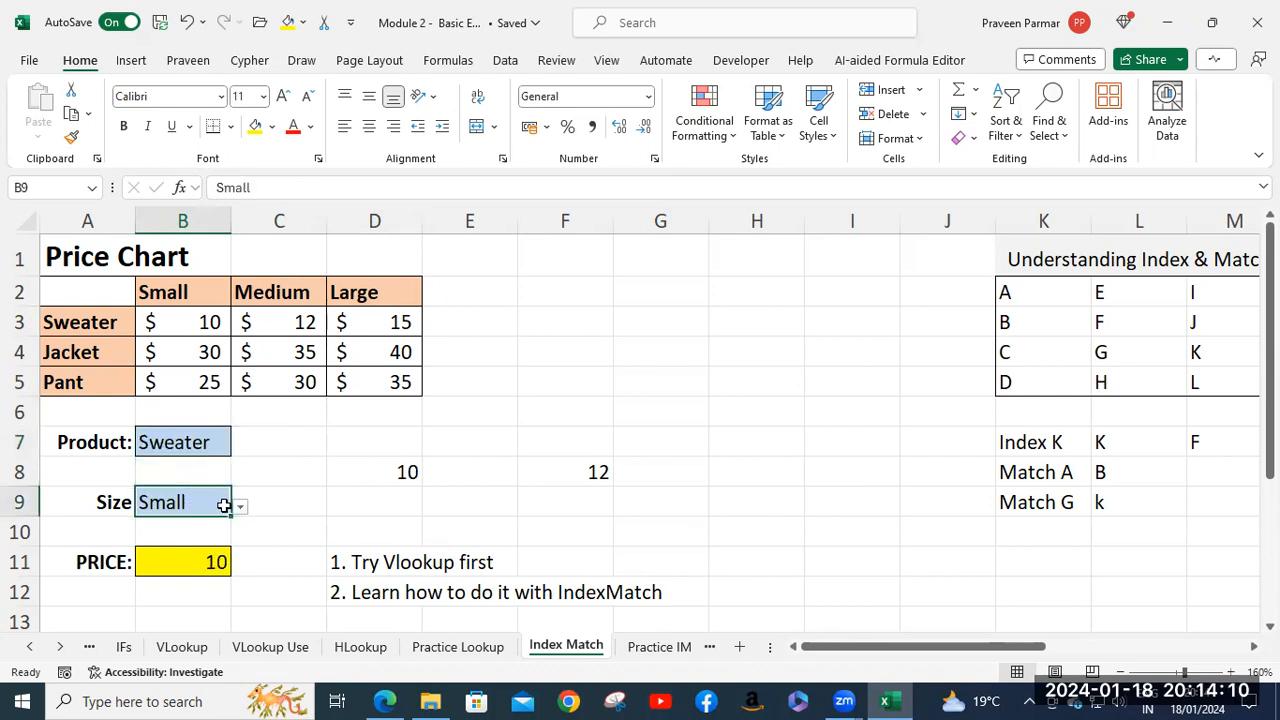
click(240, 507)
click(198, 558)
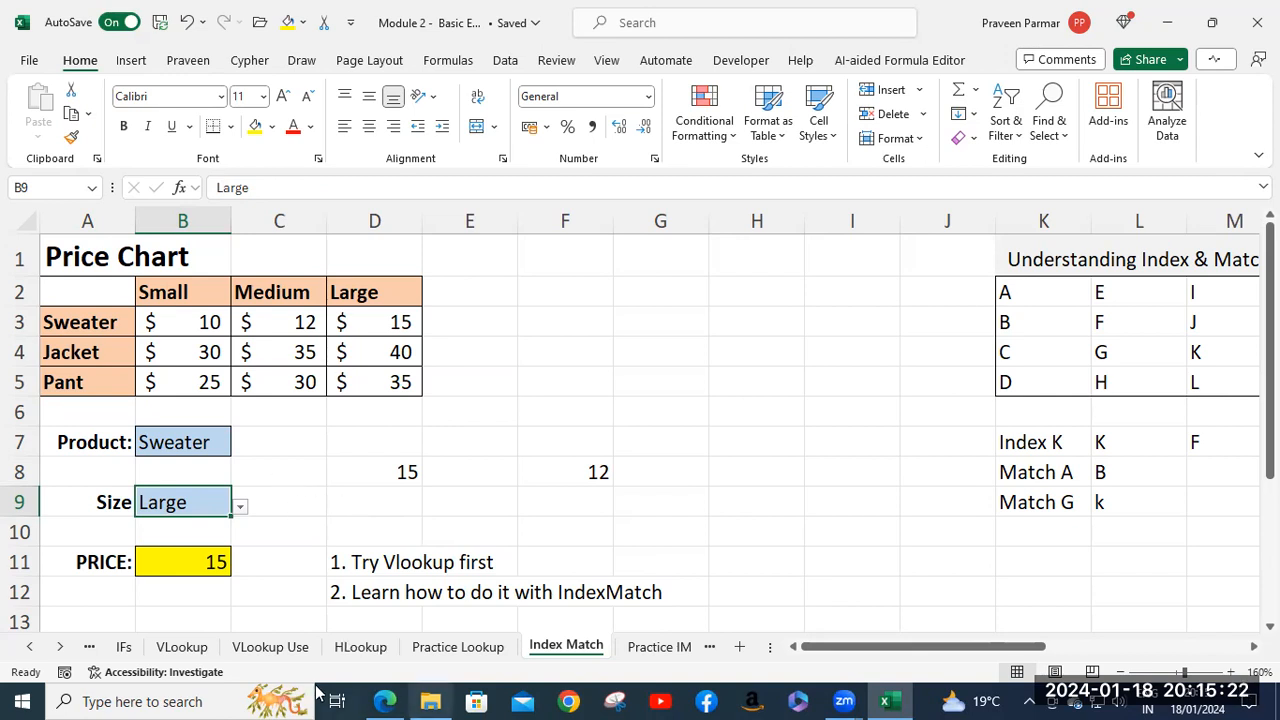
Step: Examine the Understanding Index & Match letter grid and the INDEX formula in M7
drag(923, 649, 1040, 650)
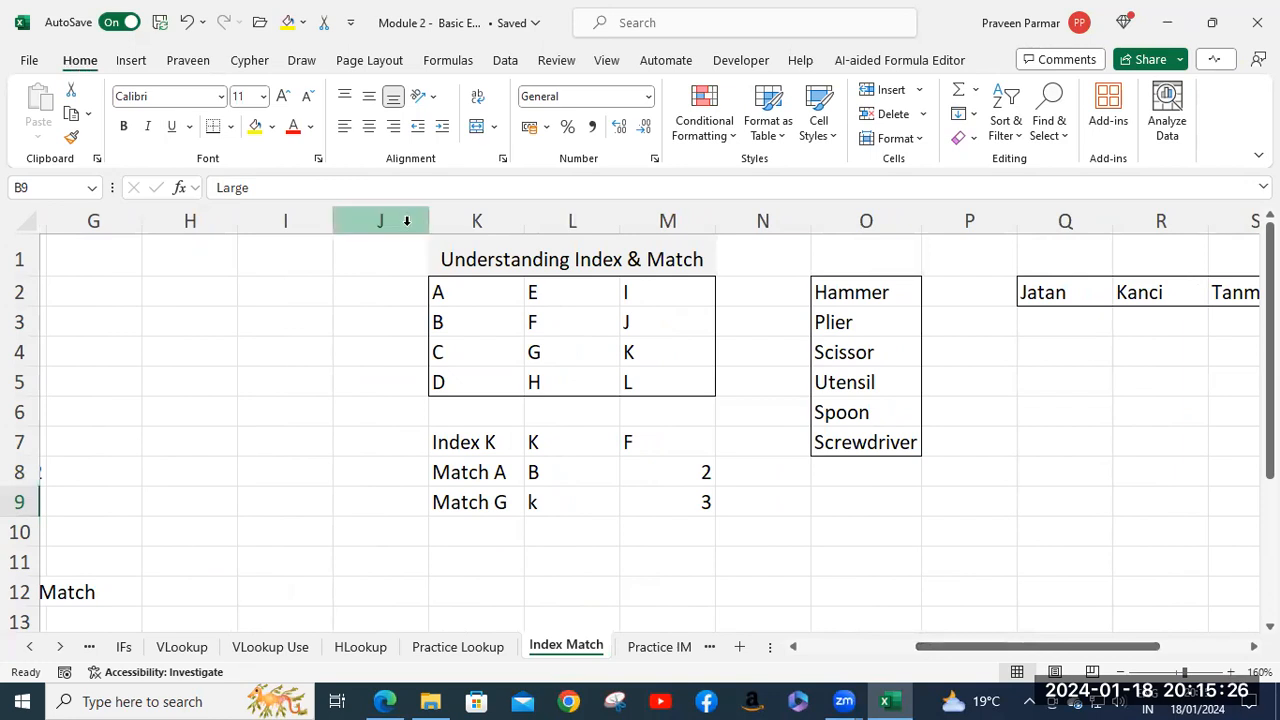
click(484, 442)
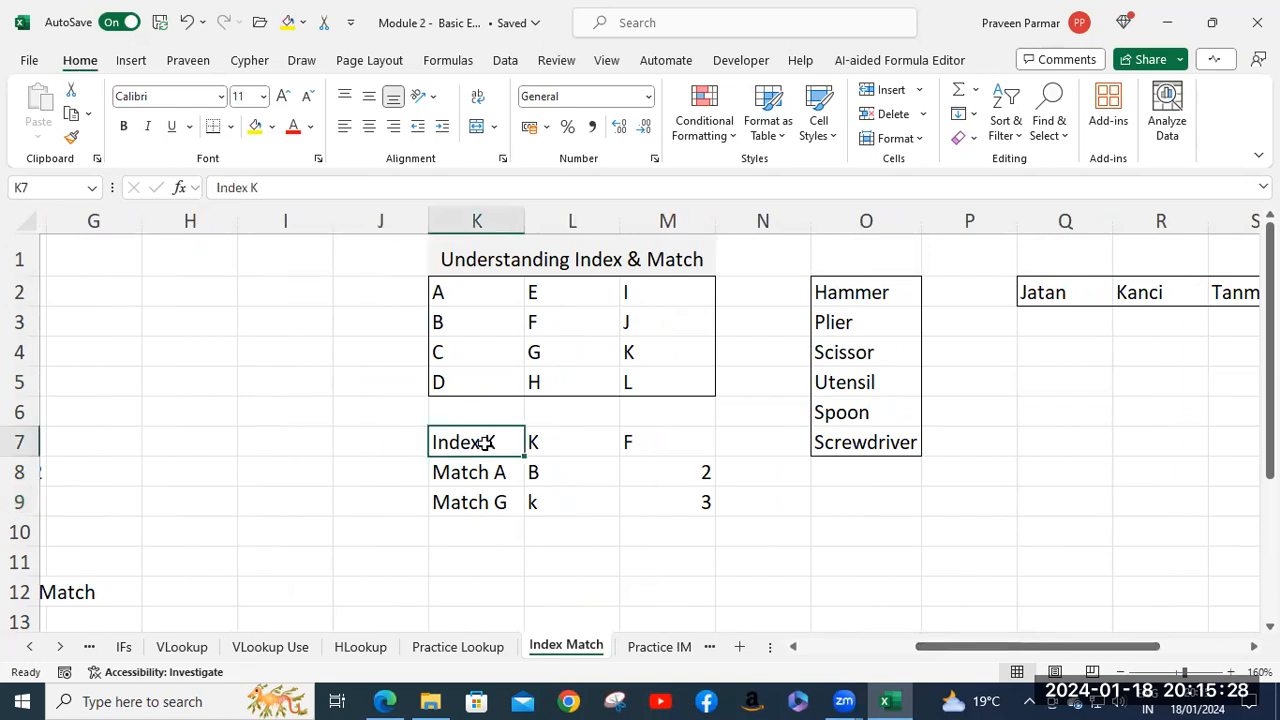
click(606, 435)
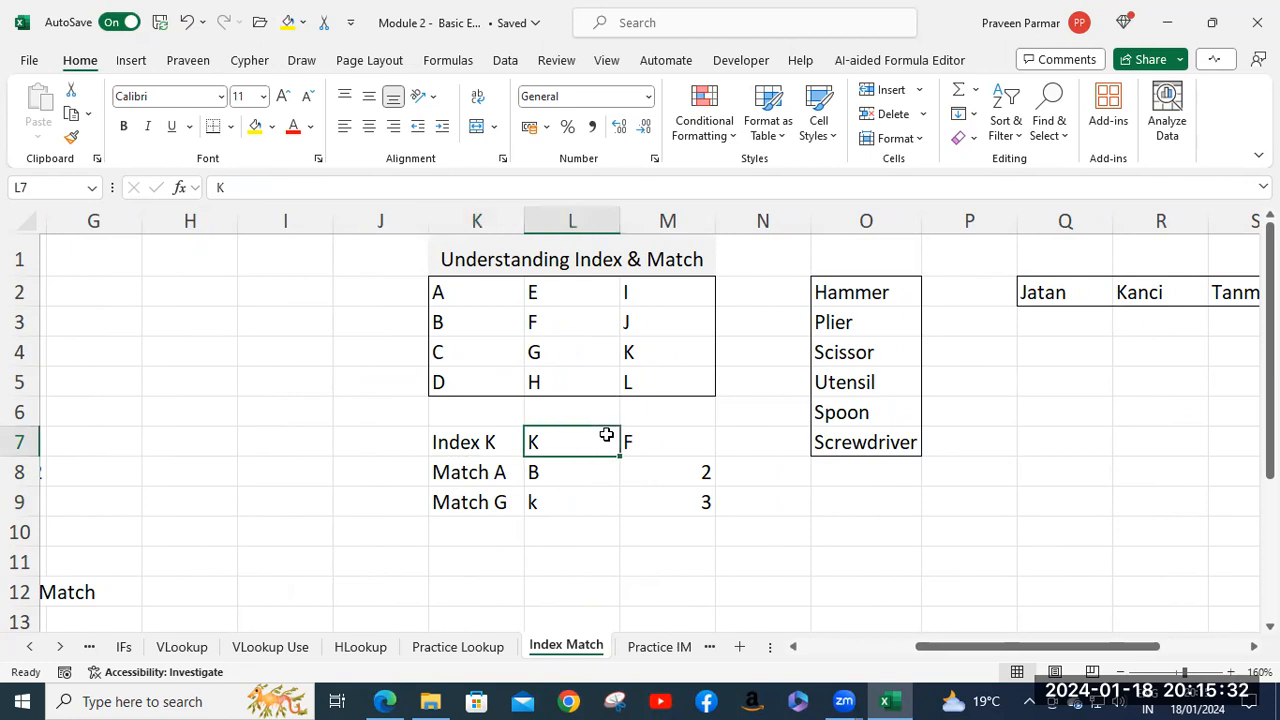
click(649, 436)
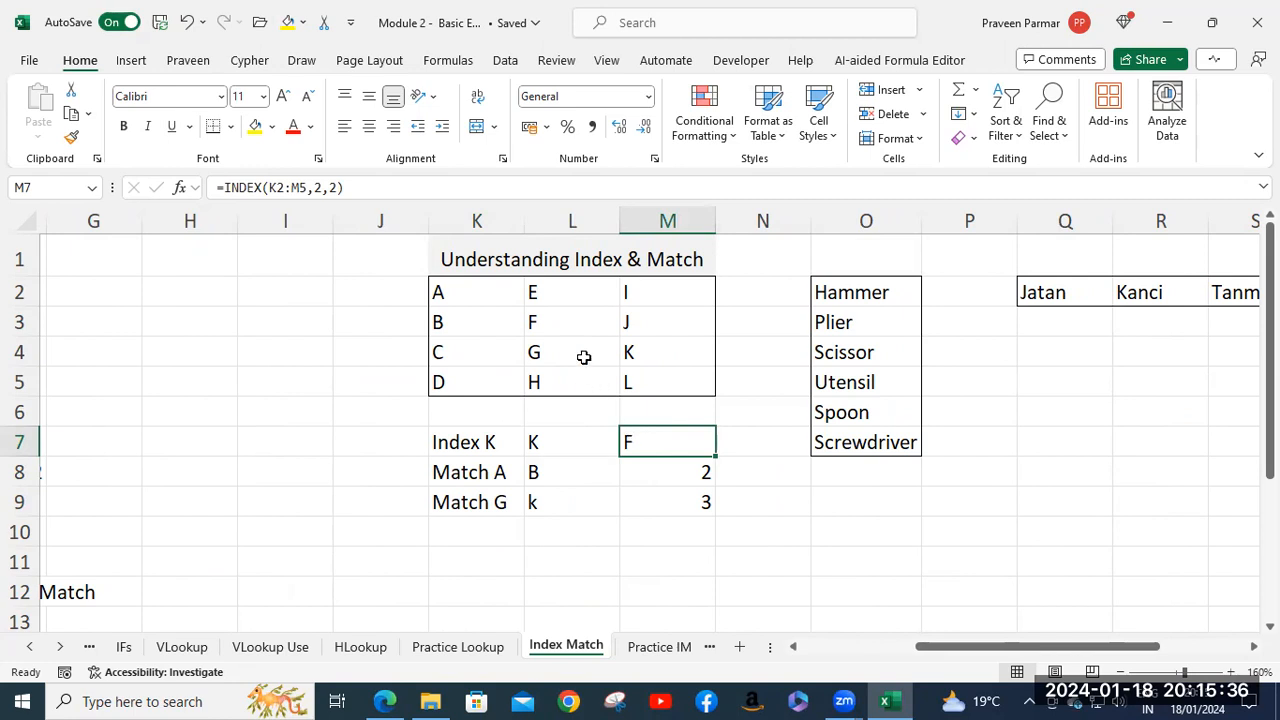
click(563, 324)
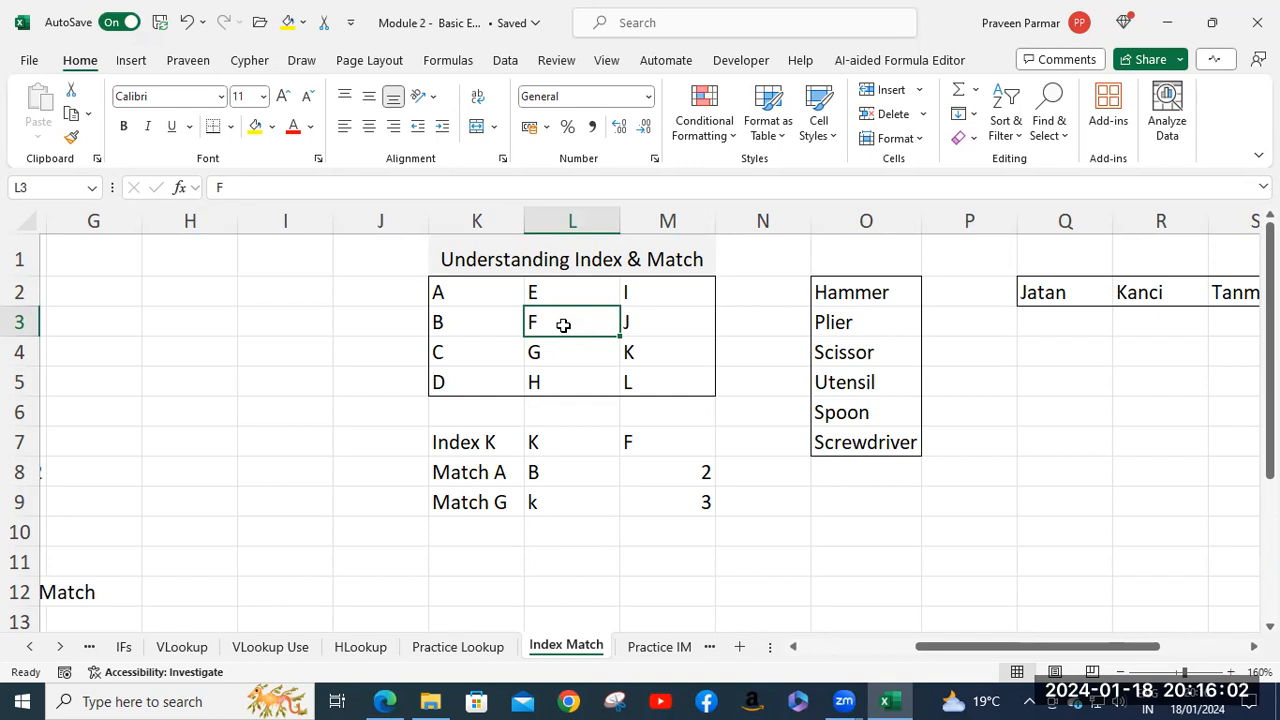
Step: Enter =FORMULATEXT(M7) in N7 to display the INDEX formula as text
click(756, 443)
text(=)
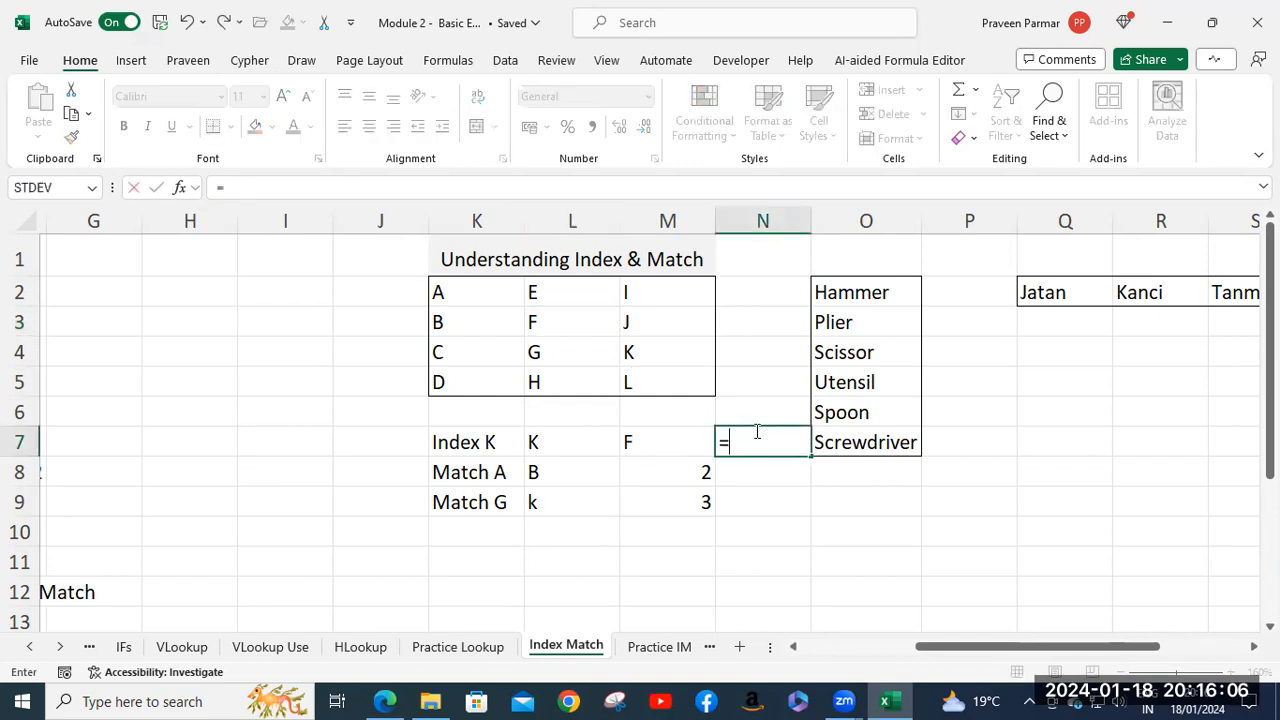
text(f)
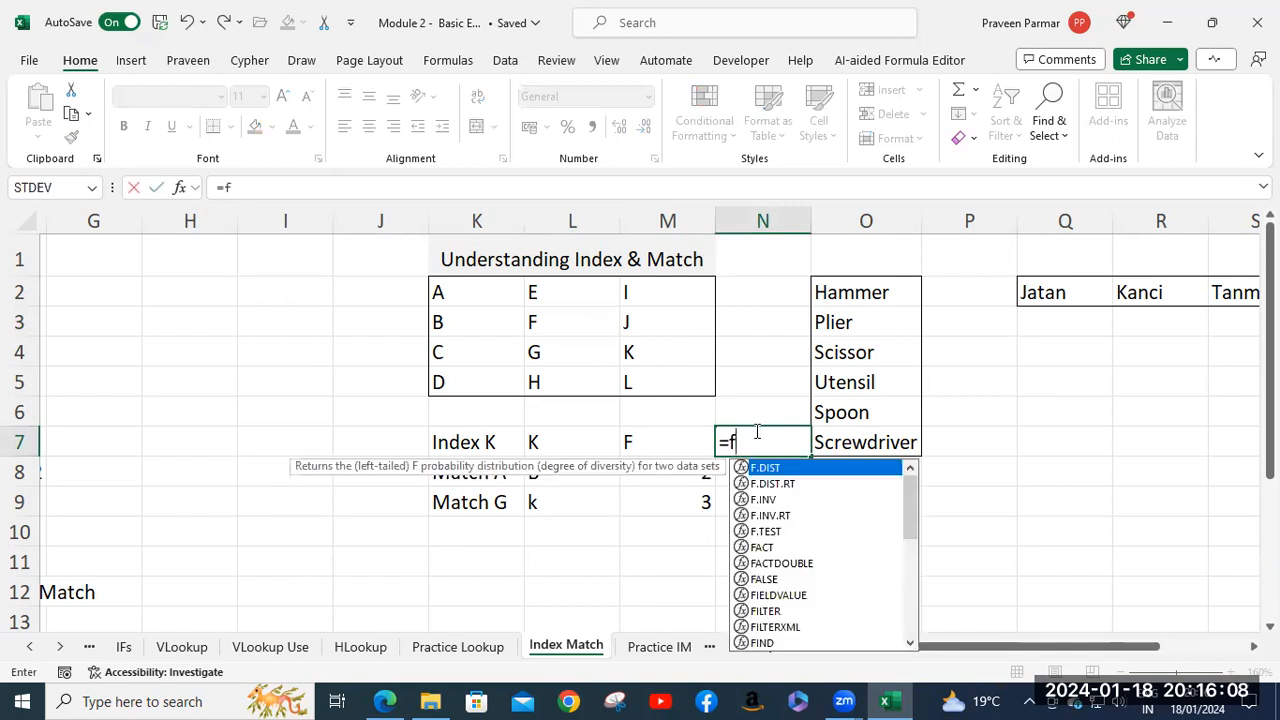
text(ormu)
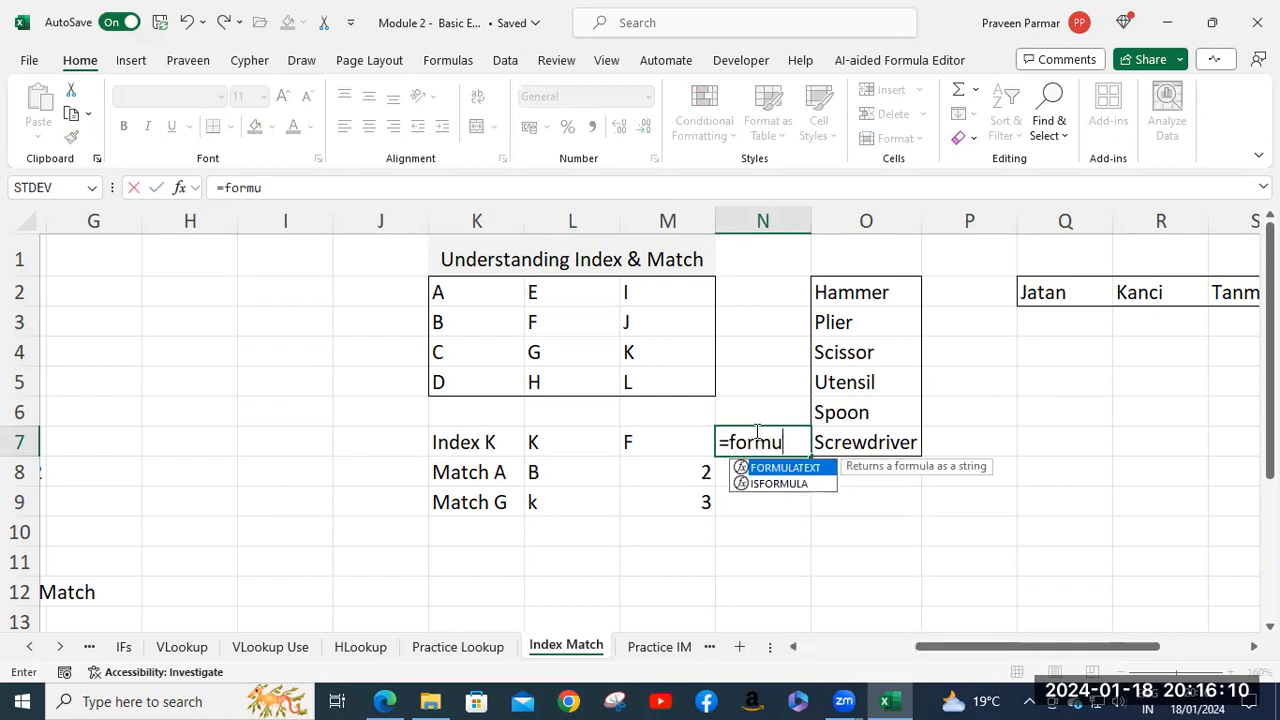
key(Tab)
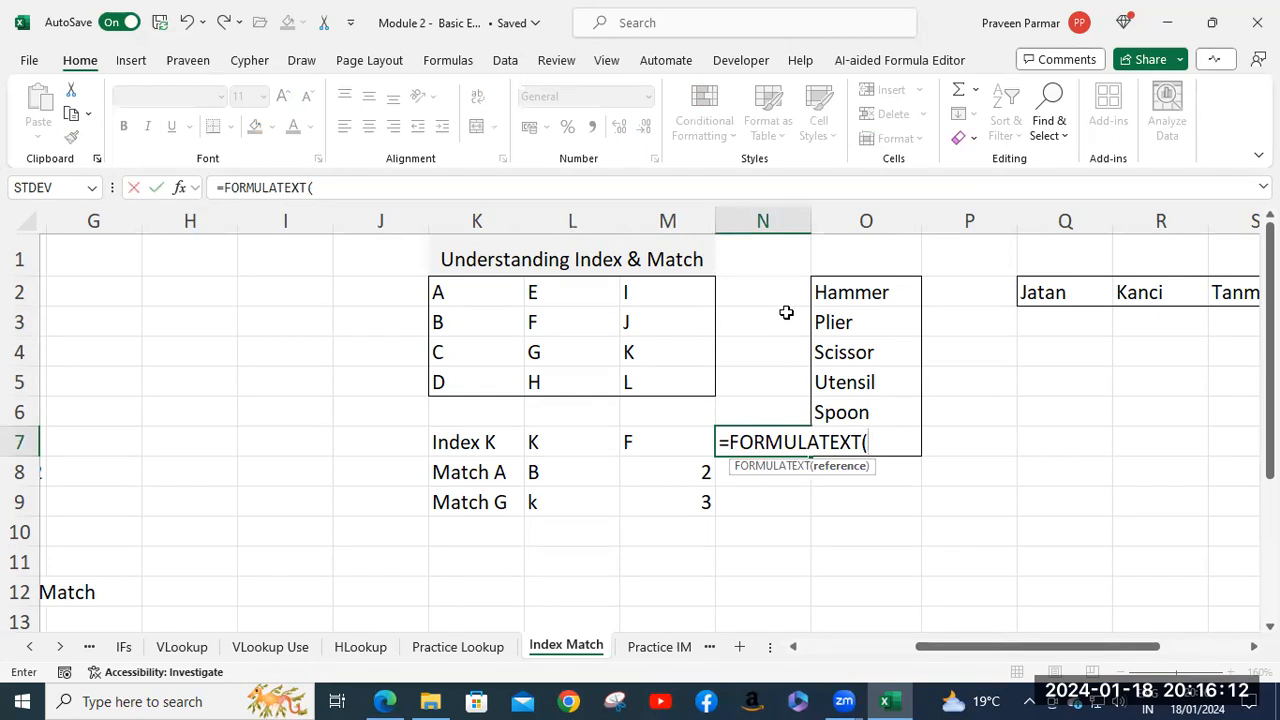
click(666, 436)
text())
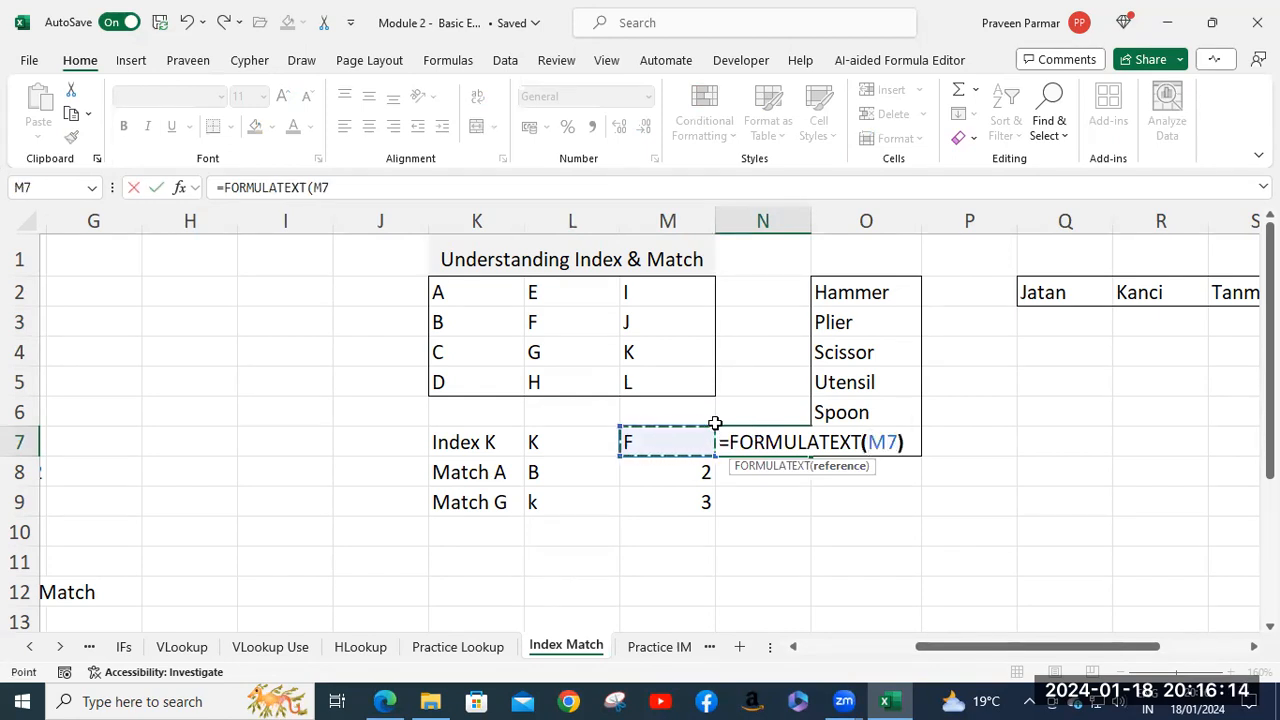
key(Return)
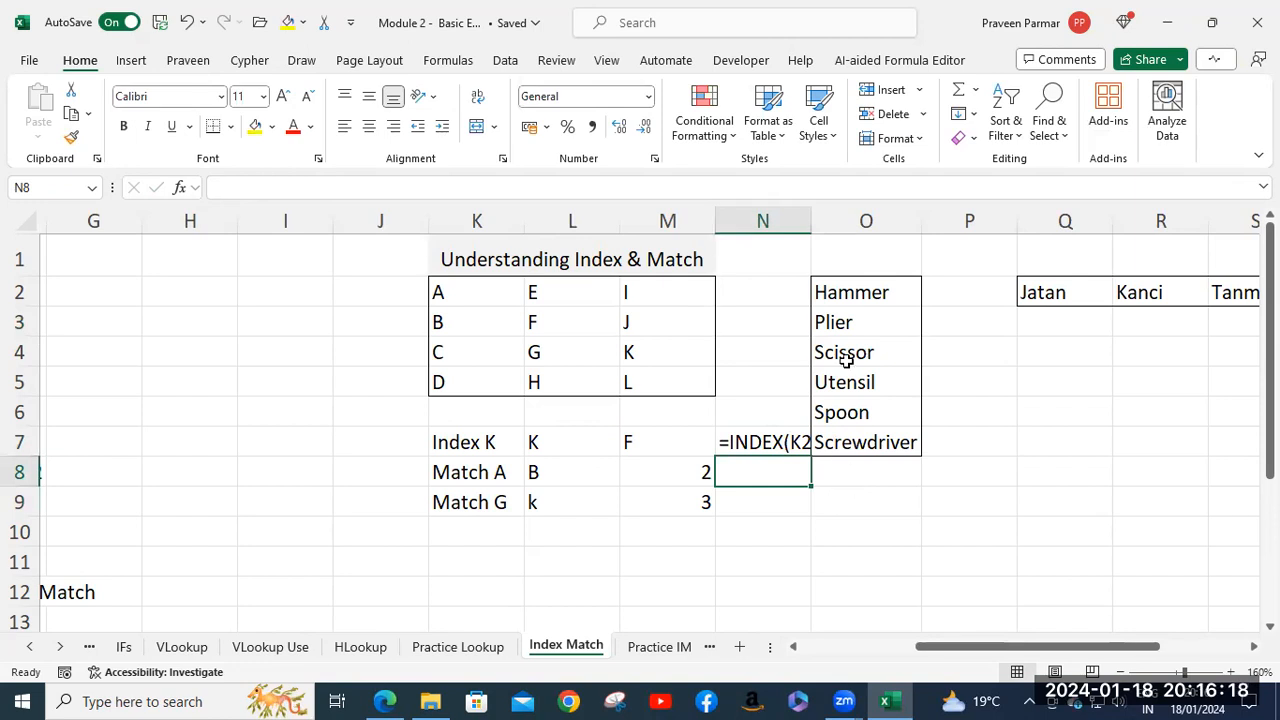
Step: Clear the tool names from O2:O7 to make room for the formula text in N7
click(843, 291)
shift+click(909, 444)
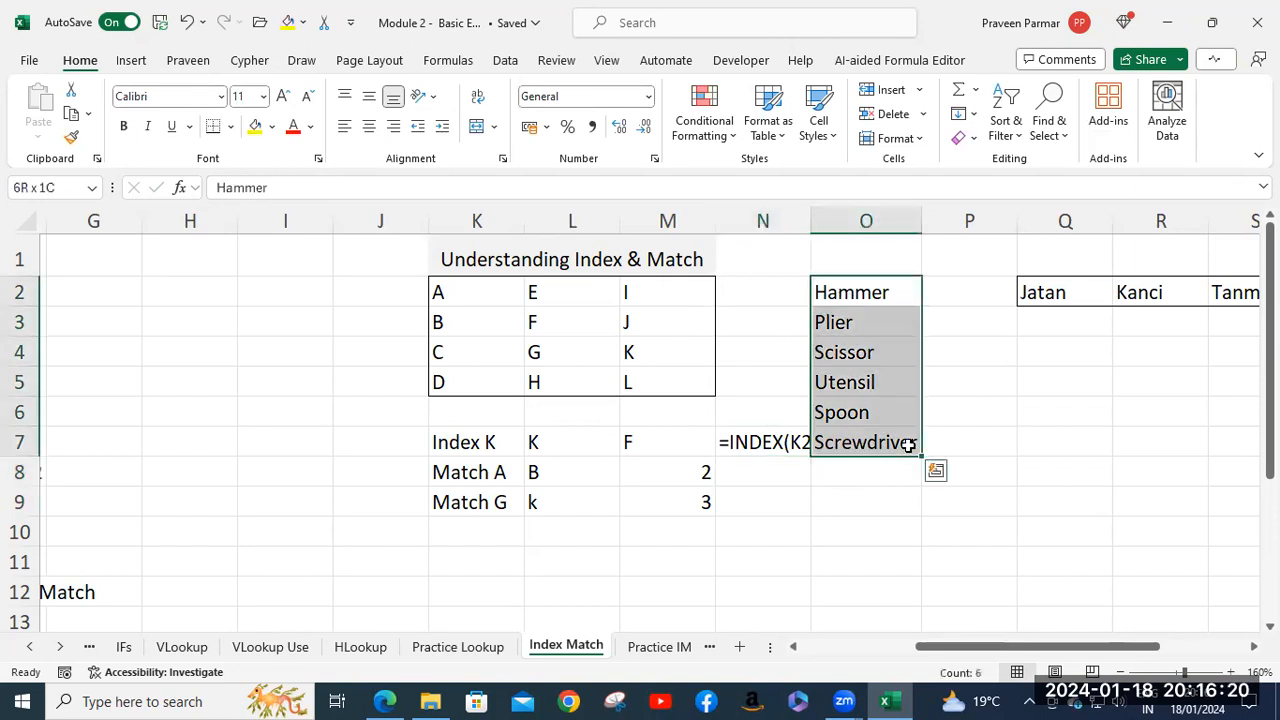
key(Delete)
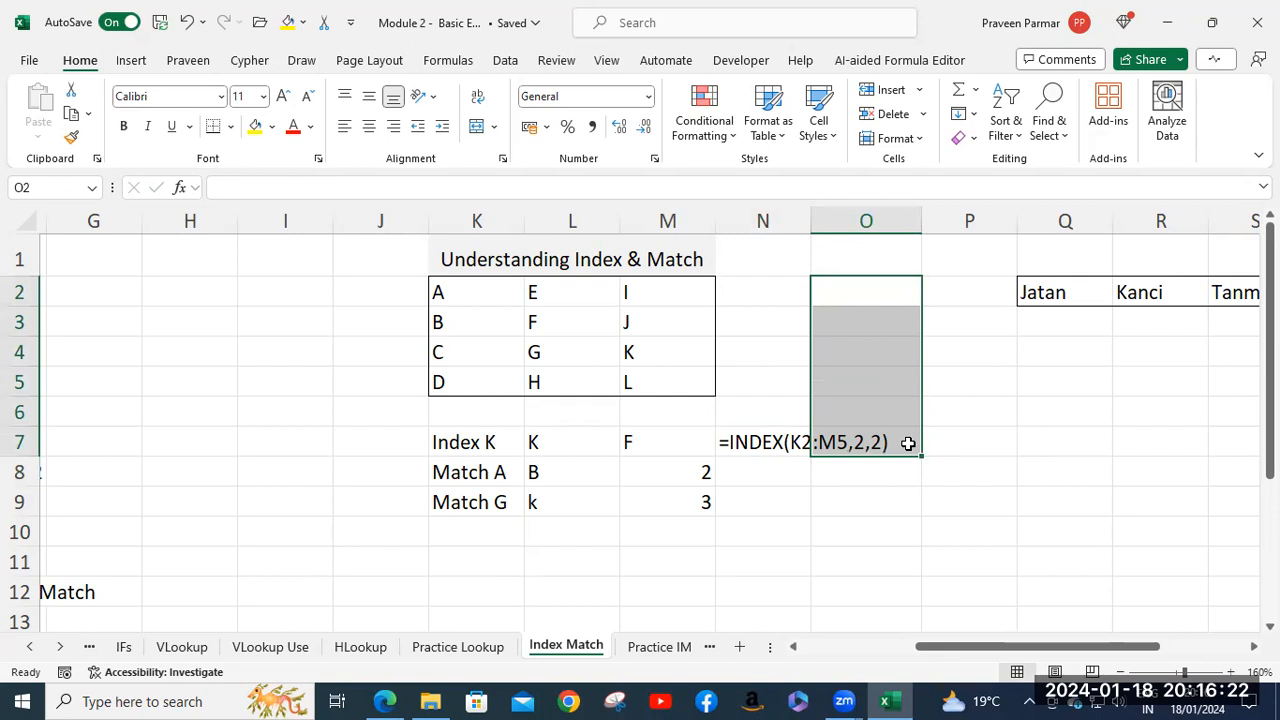
click(983, 463)
click(887, 540)
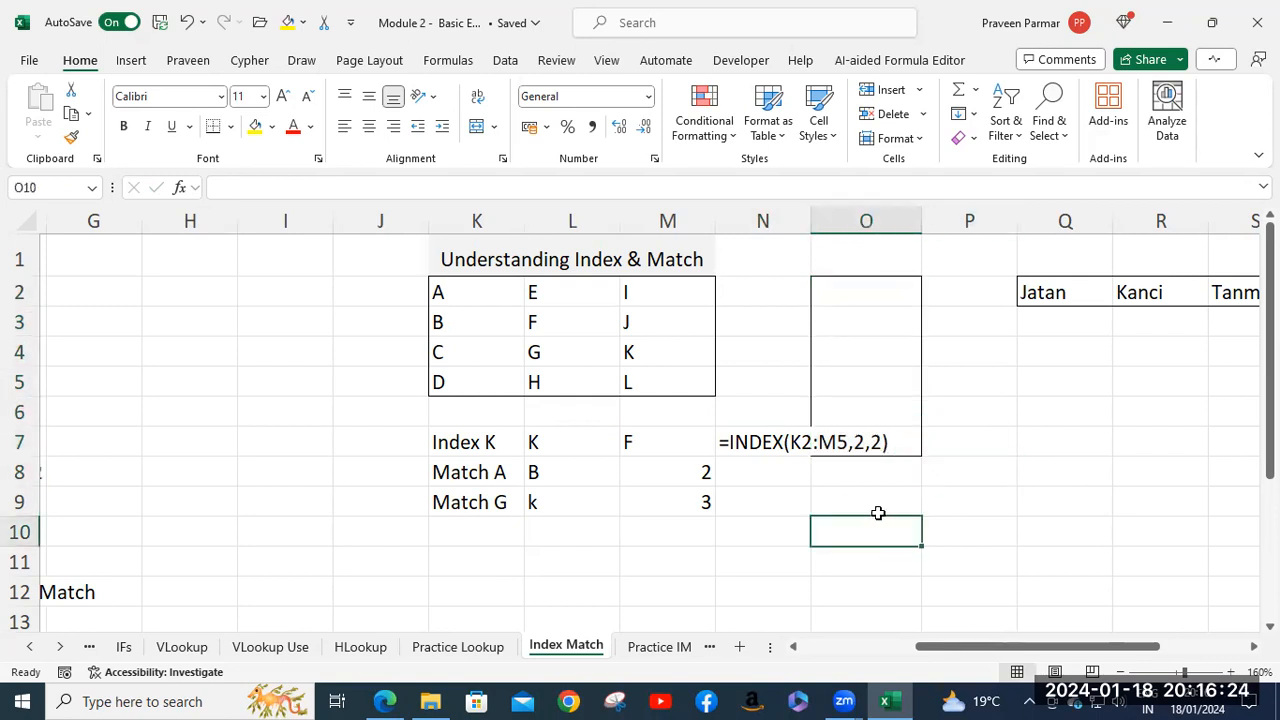
Step: Remove all borders from the emptied cells O2:O7
click(846, 288)
shift+click(902, 446)
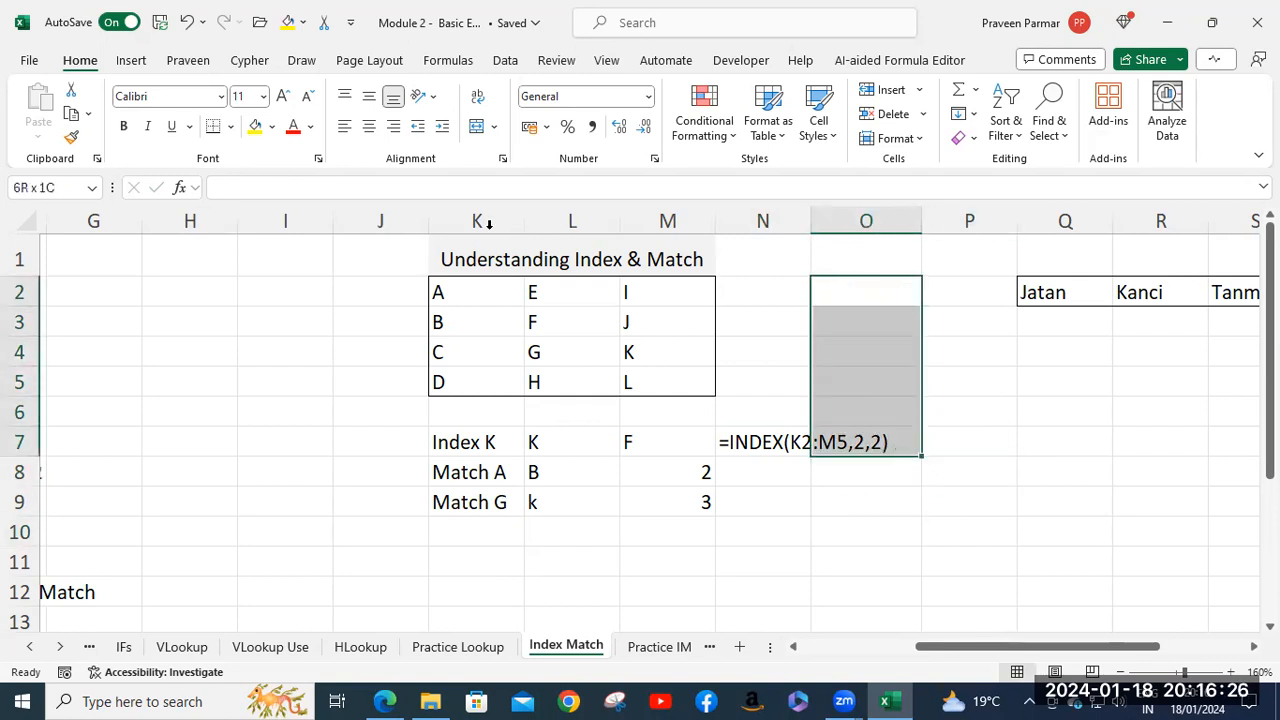
click(230, 127)
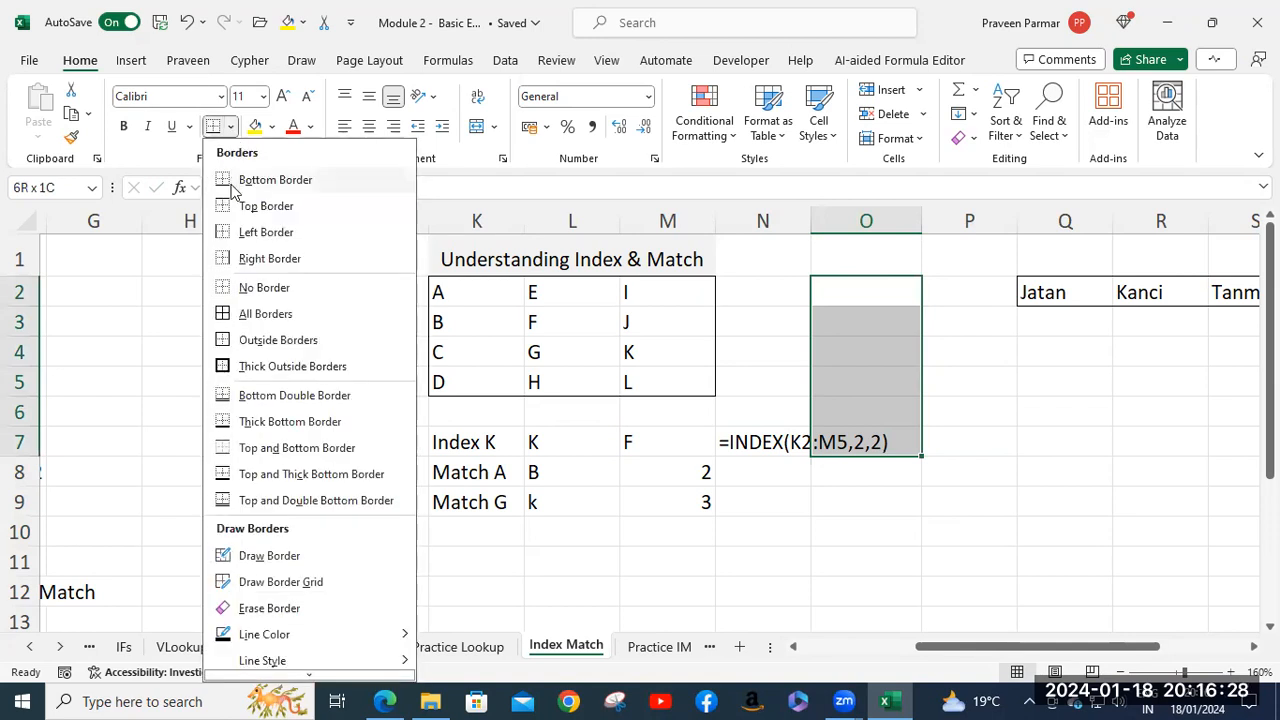
click(240, 290)
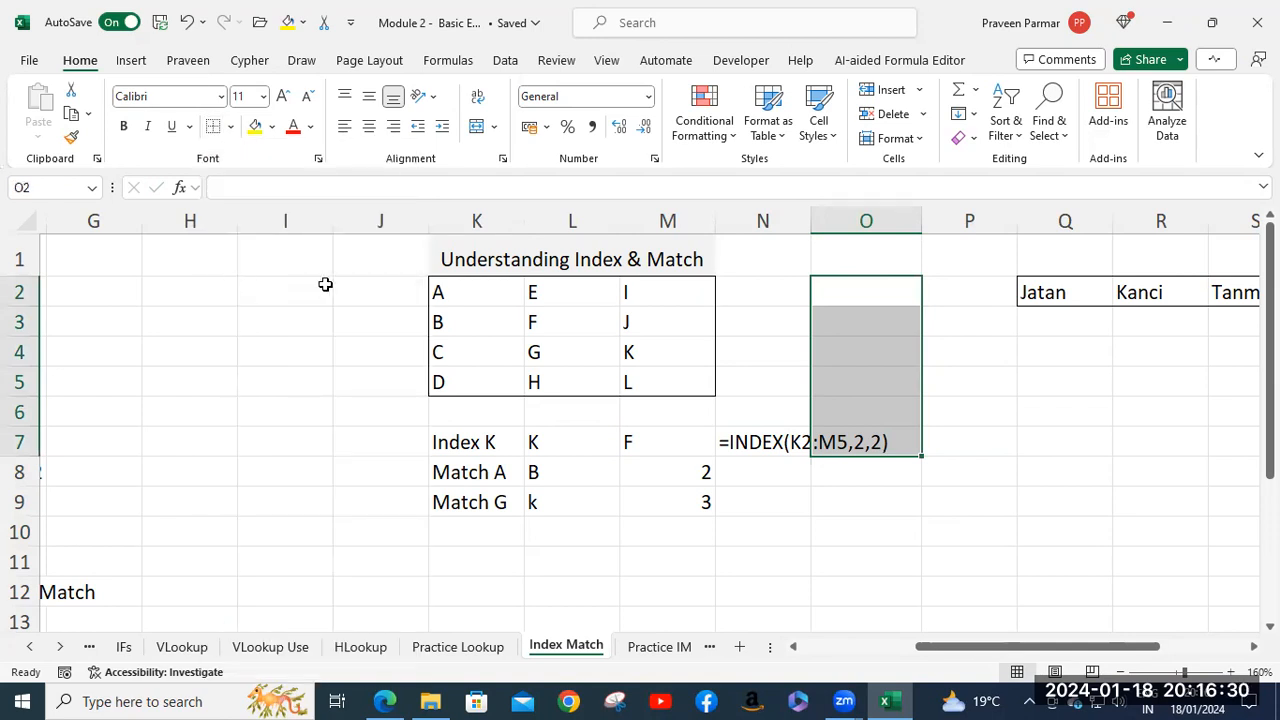
click(942, 401)
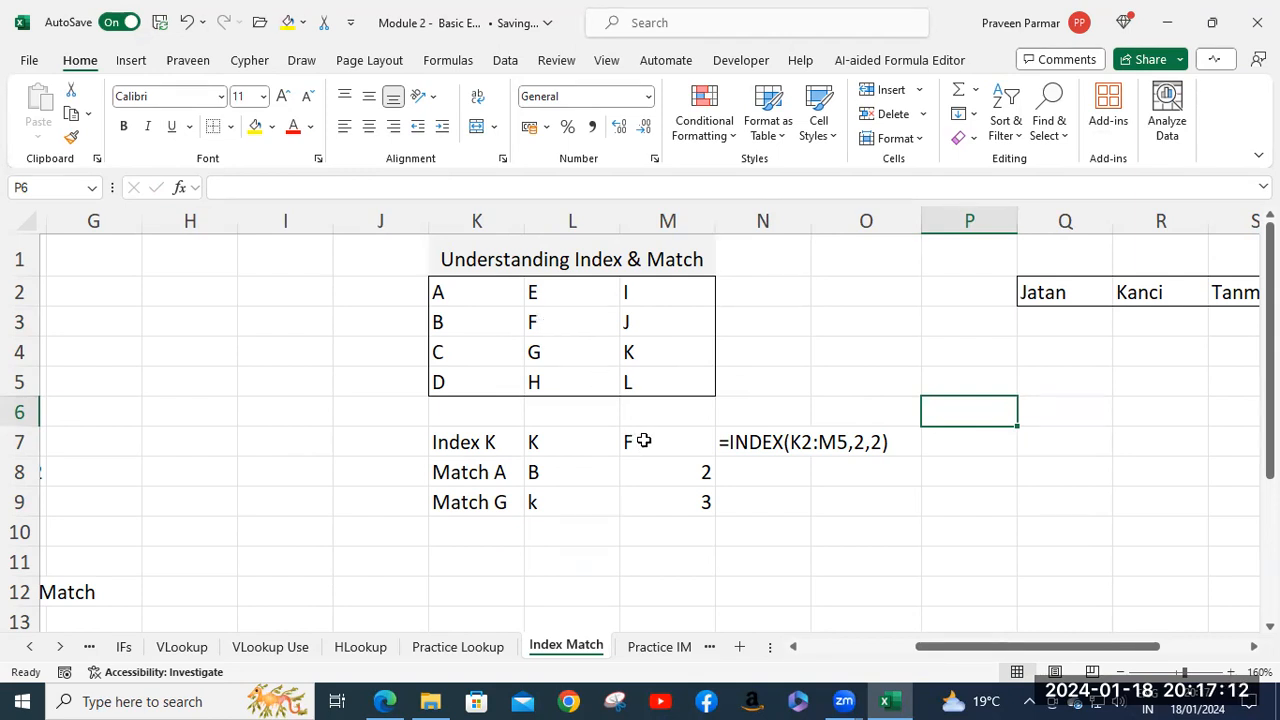
click(666, 534)
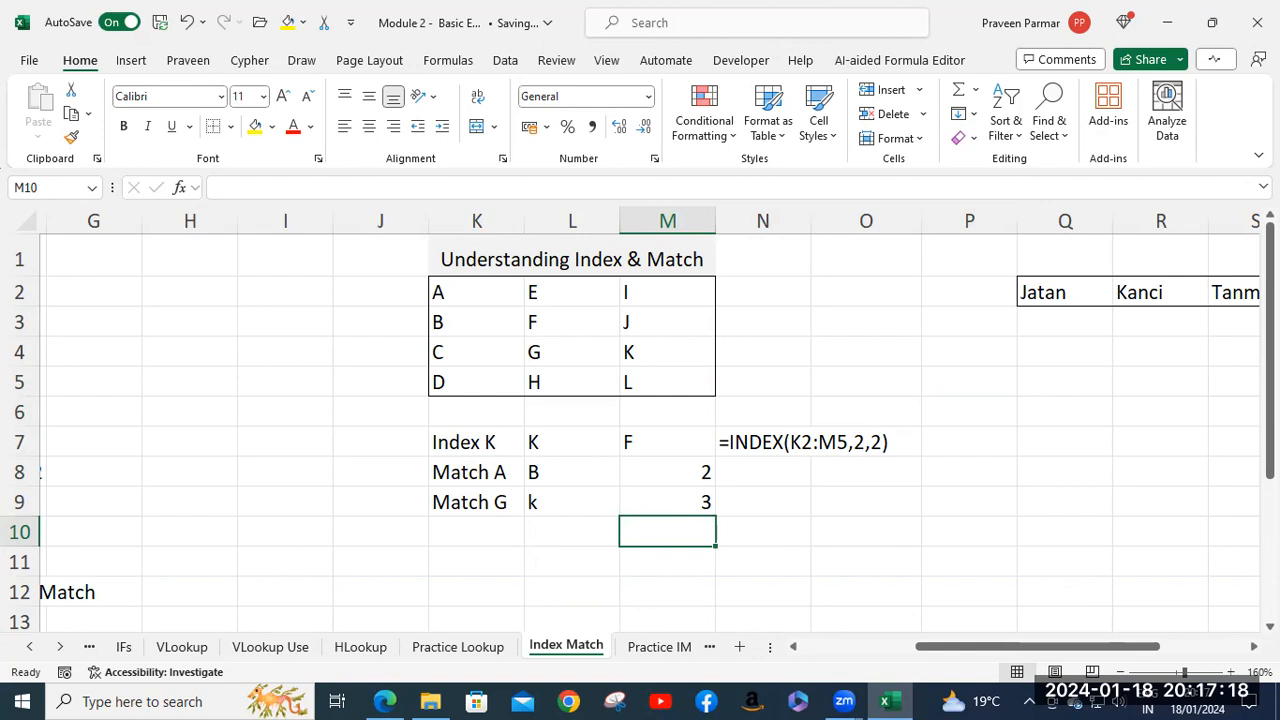
text(=inde)
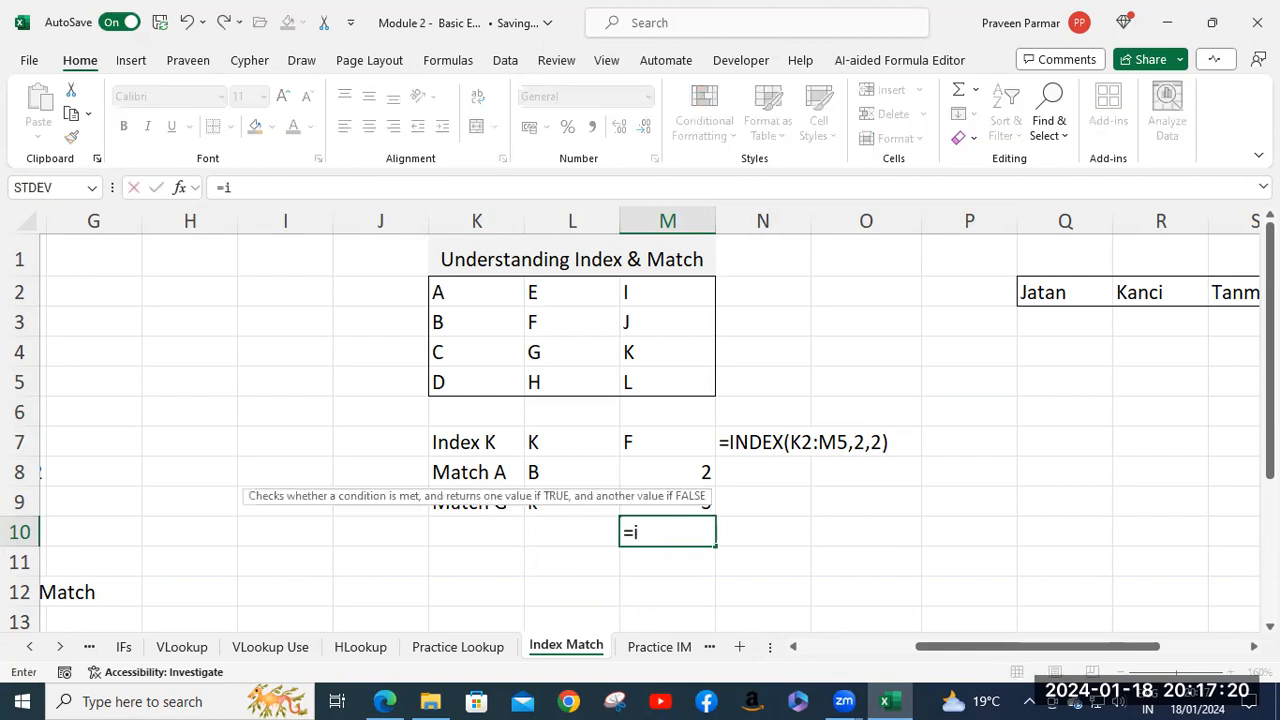
key(Tab)
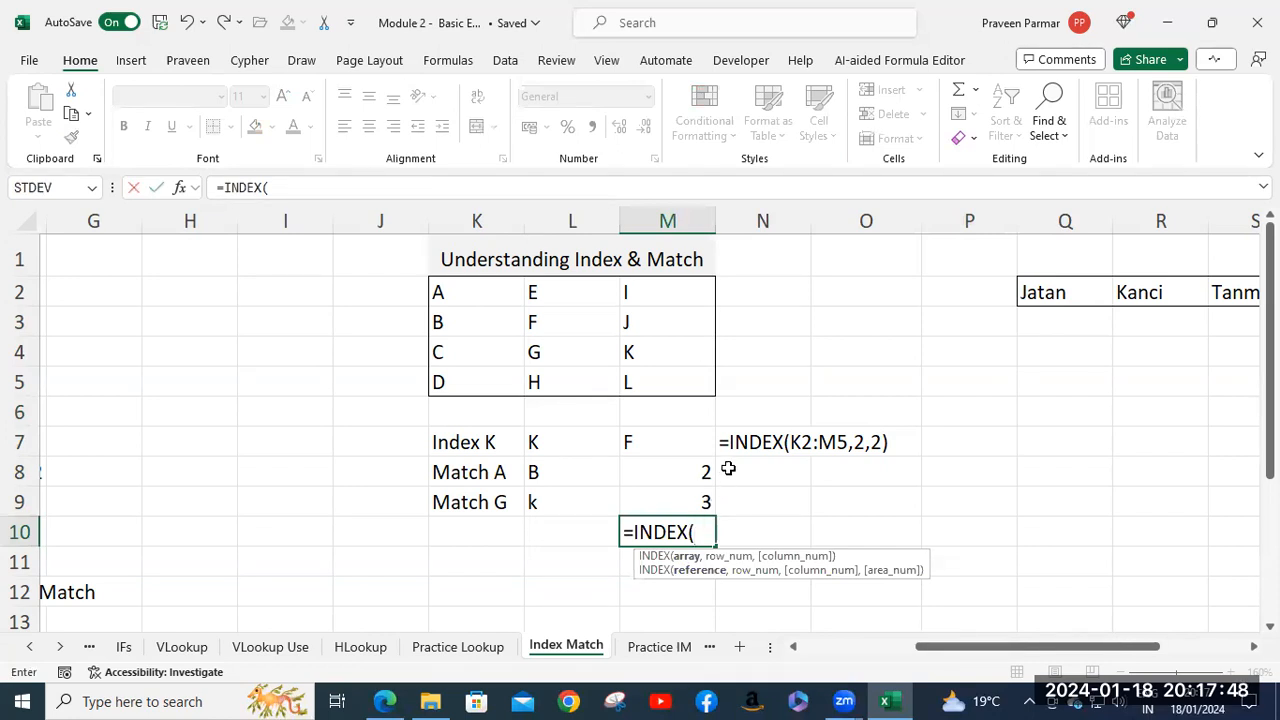
click(650, 445)
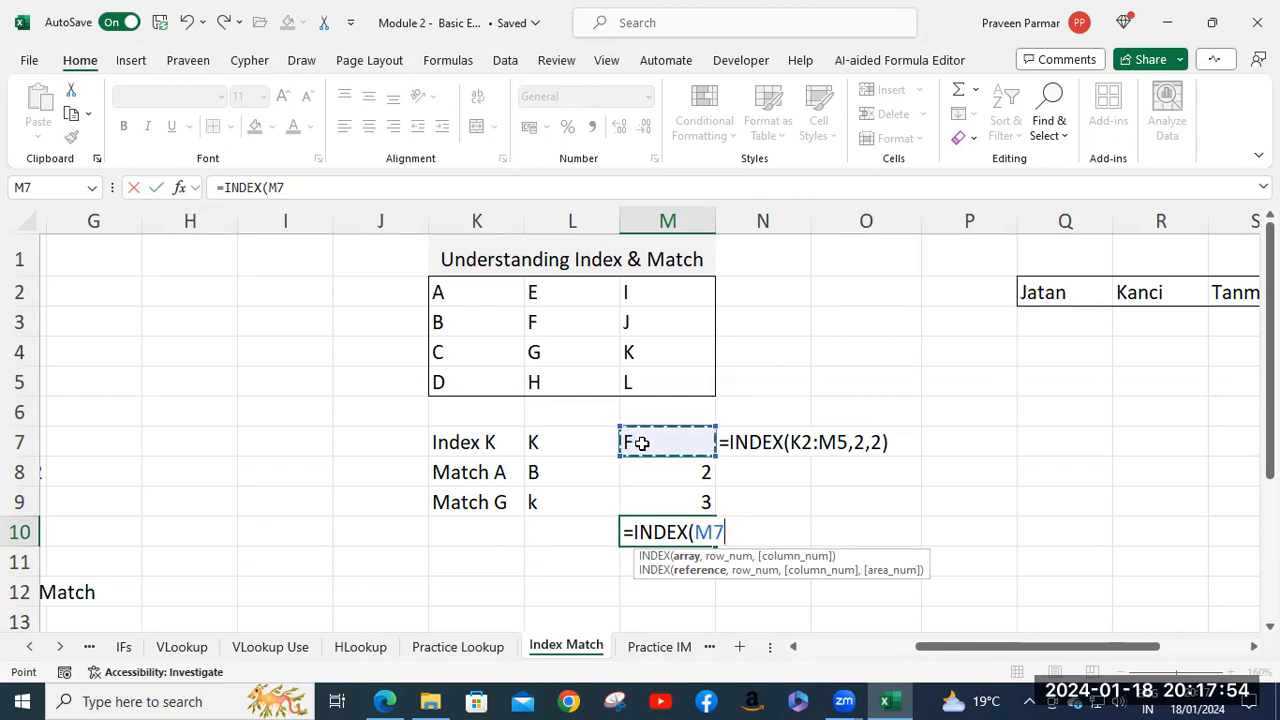
key(BackSpace)
key(BackSpace)
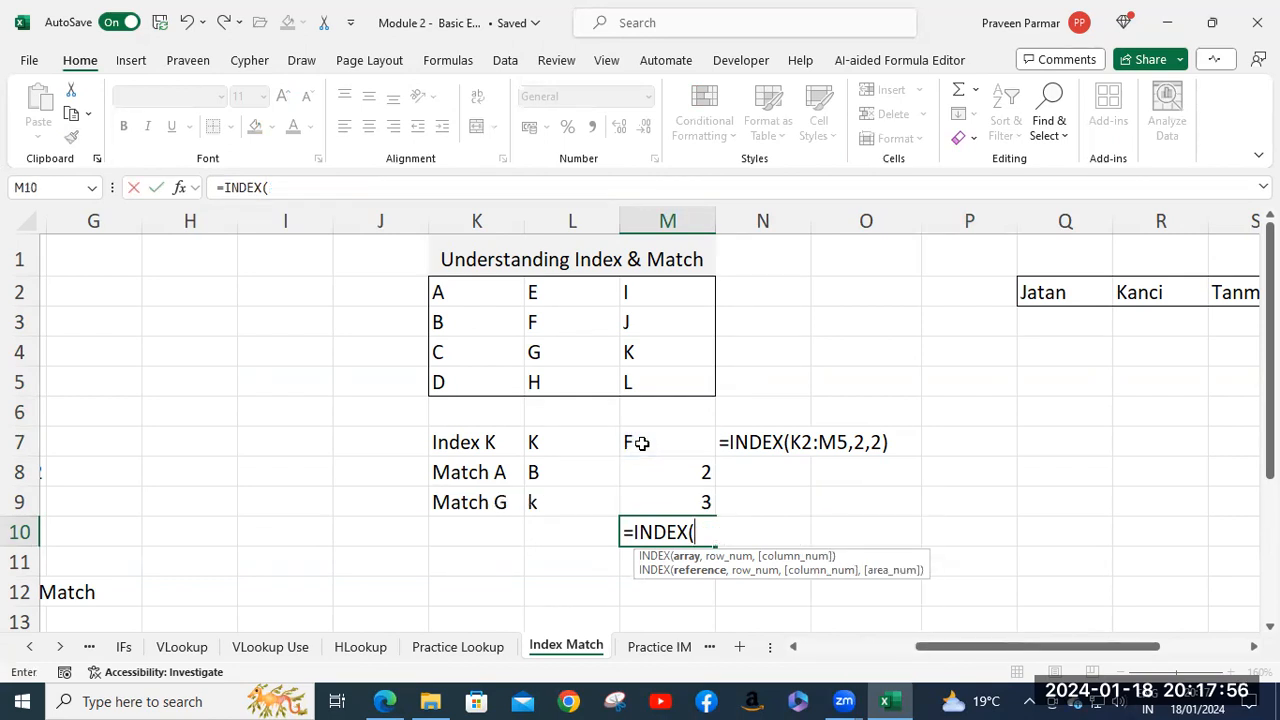
key(BackSpace)
key(BackSpace)
key(BackSpace)
key(BackSpace)
key(BackSpace)
key(BackSpace)
key(BackSpace)
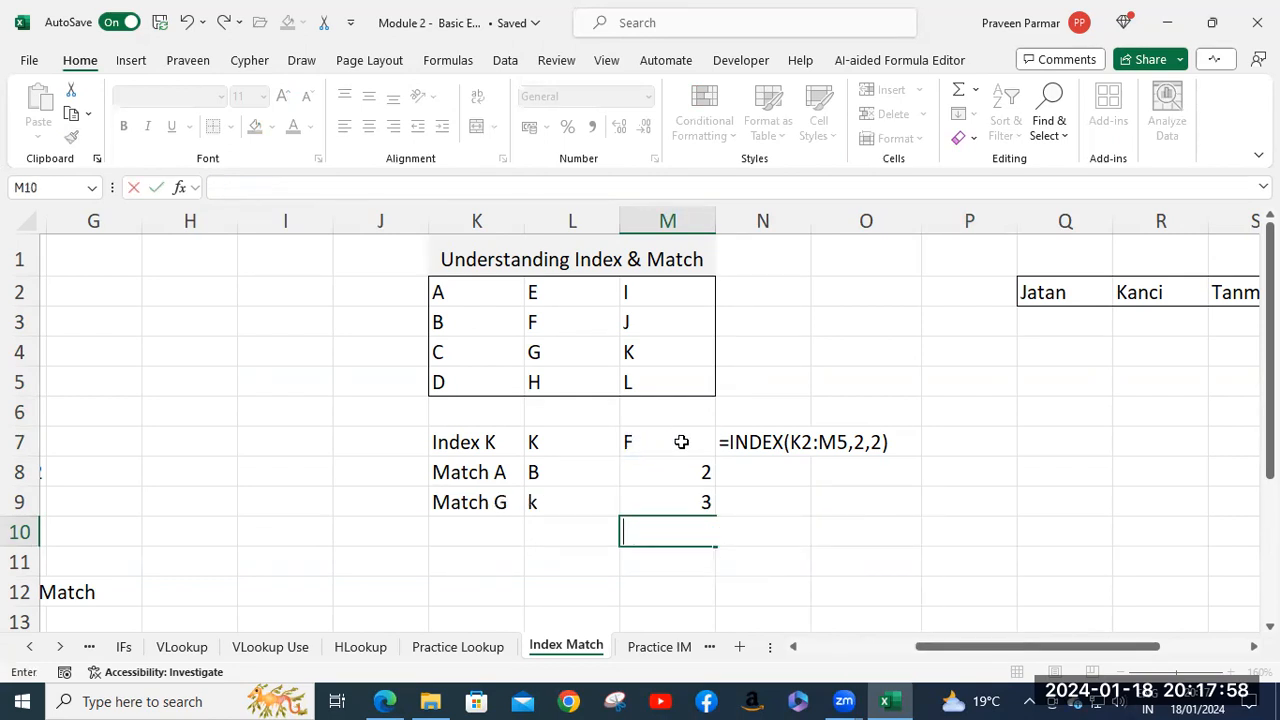
Step: Insert a leading space before the INDEX formula in M7 to show it as plain text
click(666, 443)
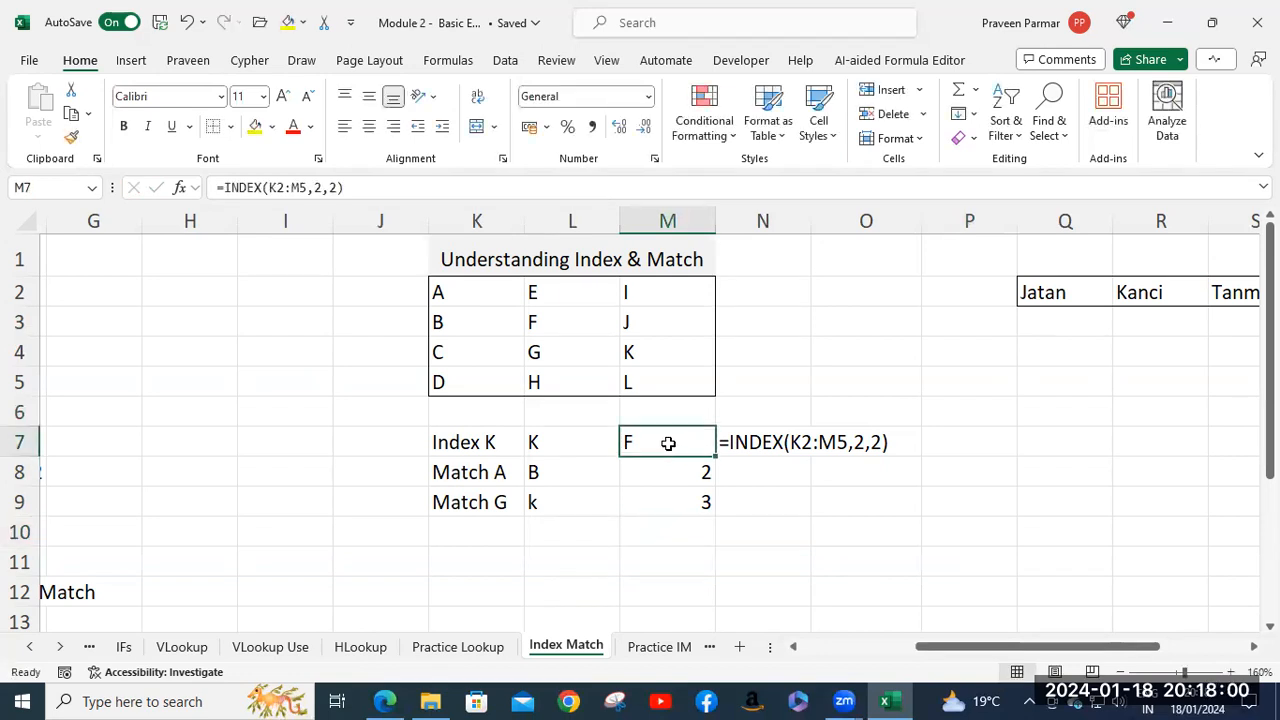
double_click(669, 443)
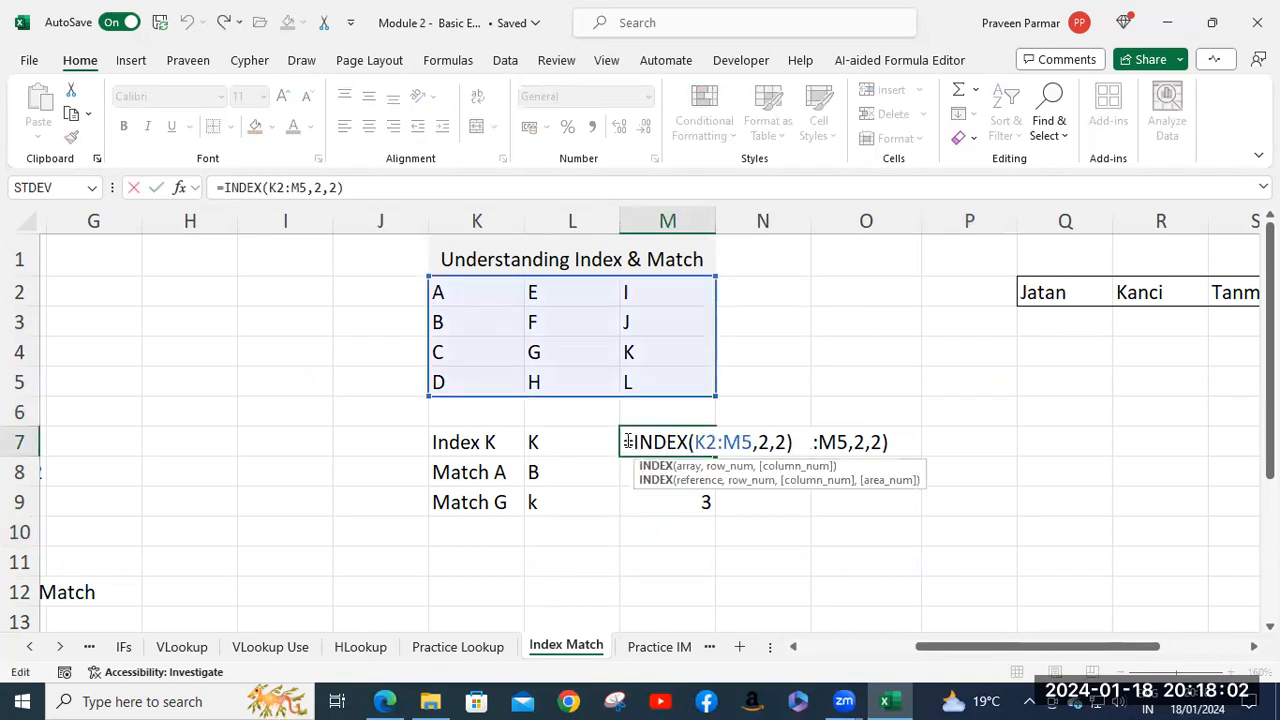
click(629, 441)
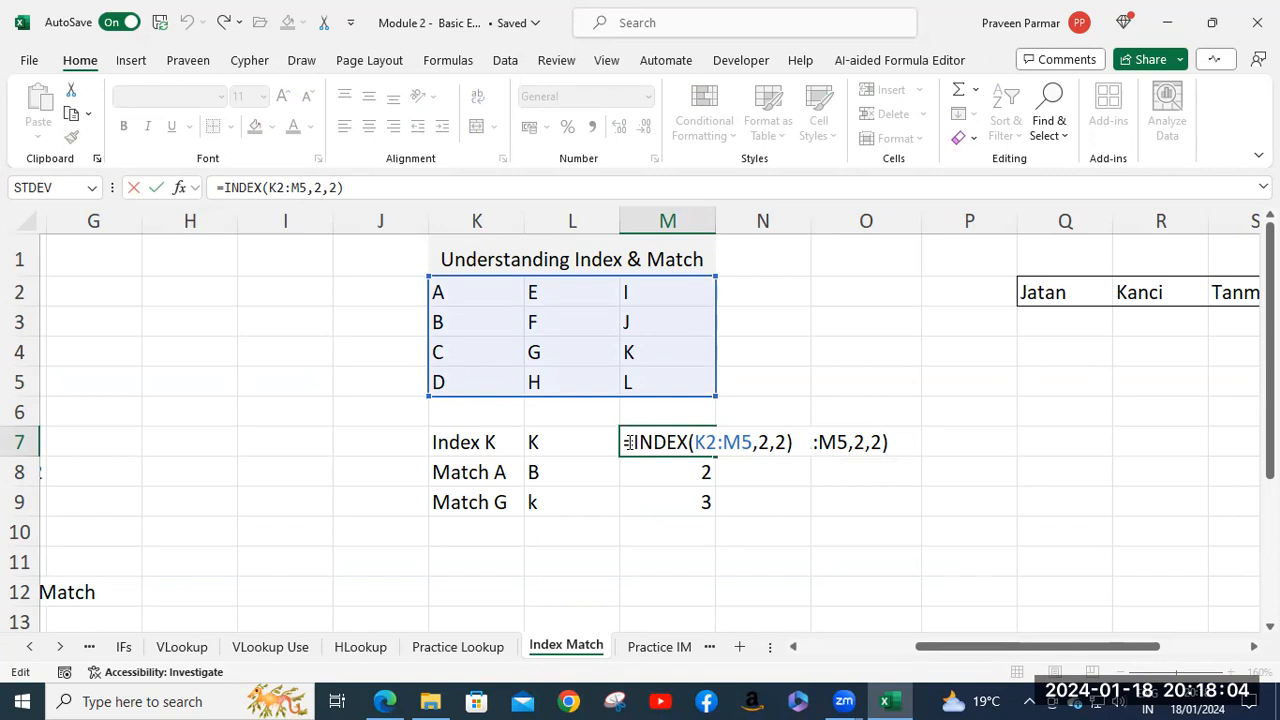
key(Escape)
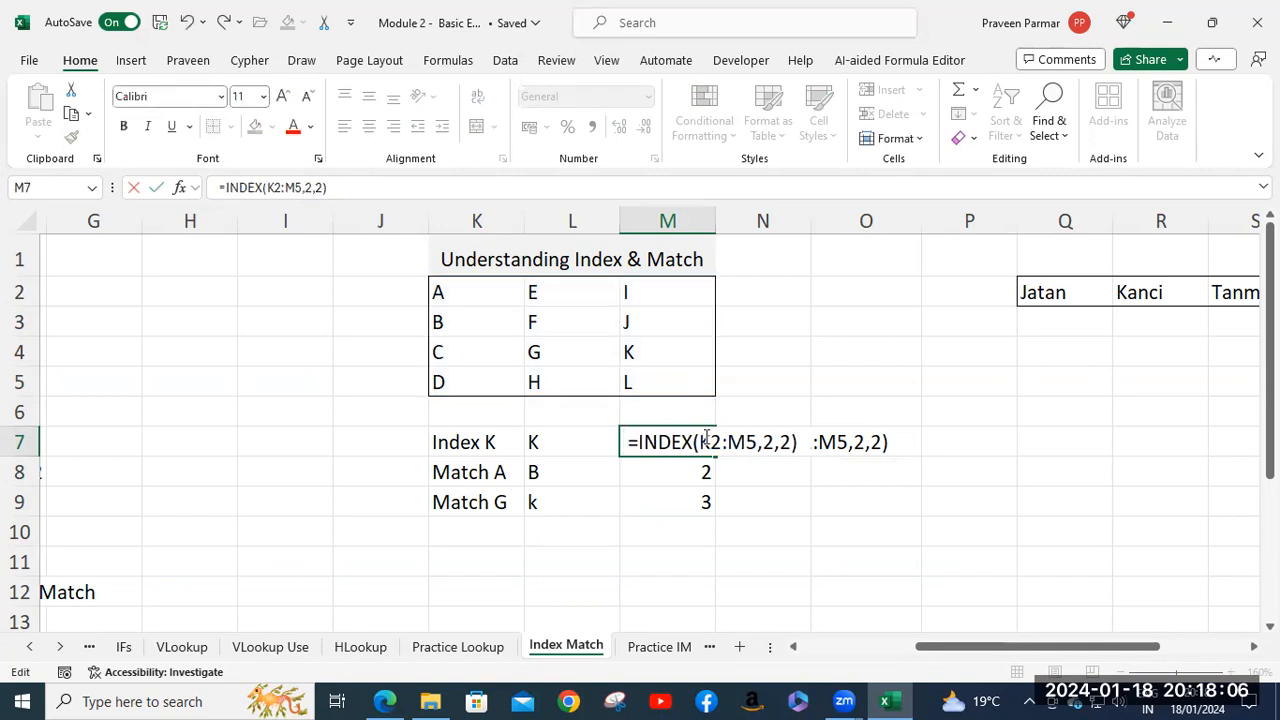
click(863, 533)
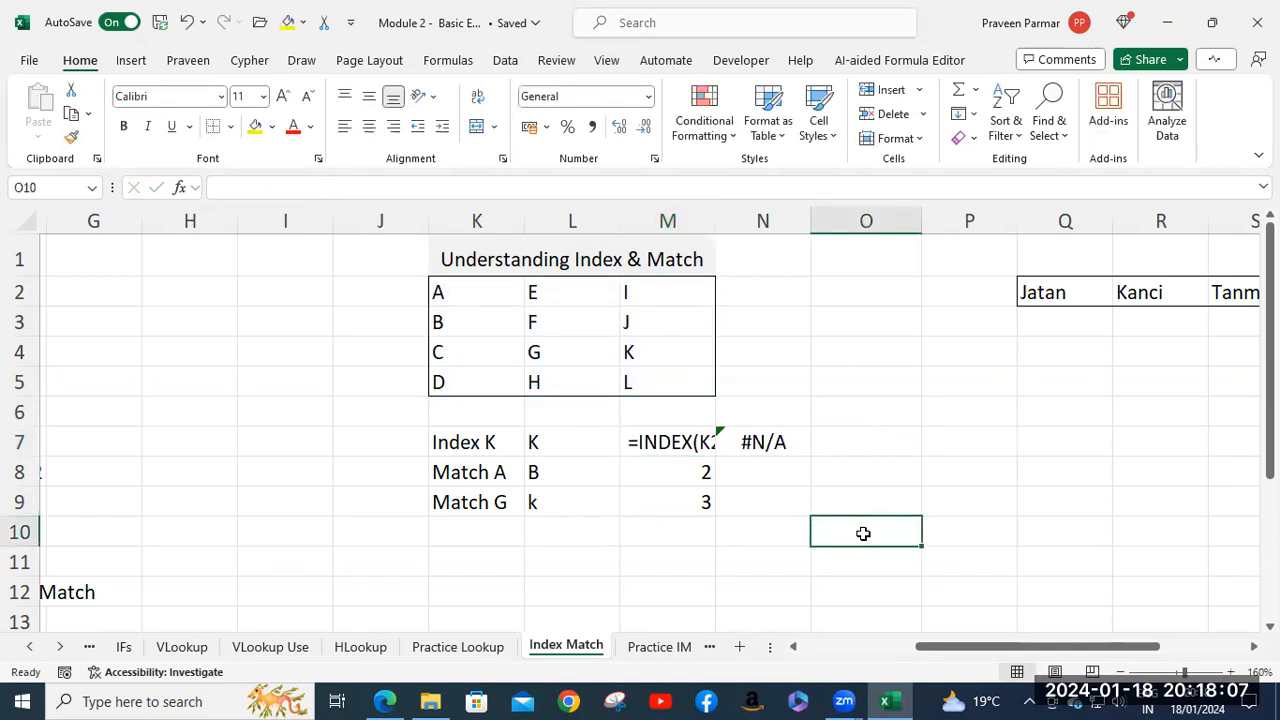
Step: Clear the FORMULATEXT formula from N7 beside the INDEX cell
click(673, 444)
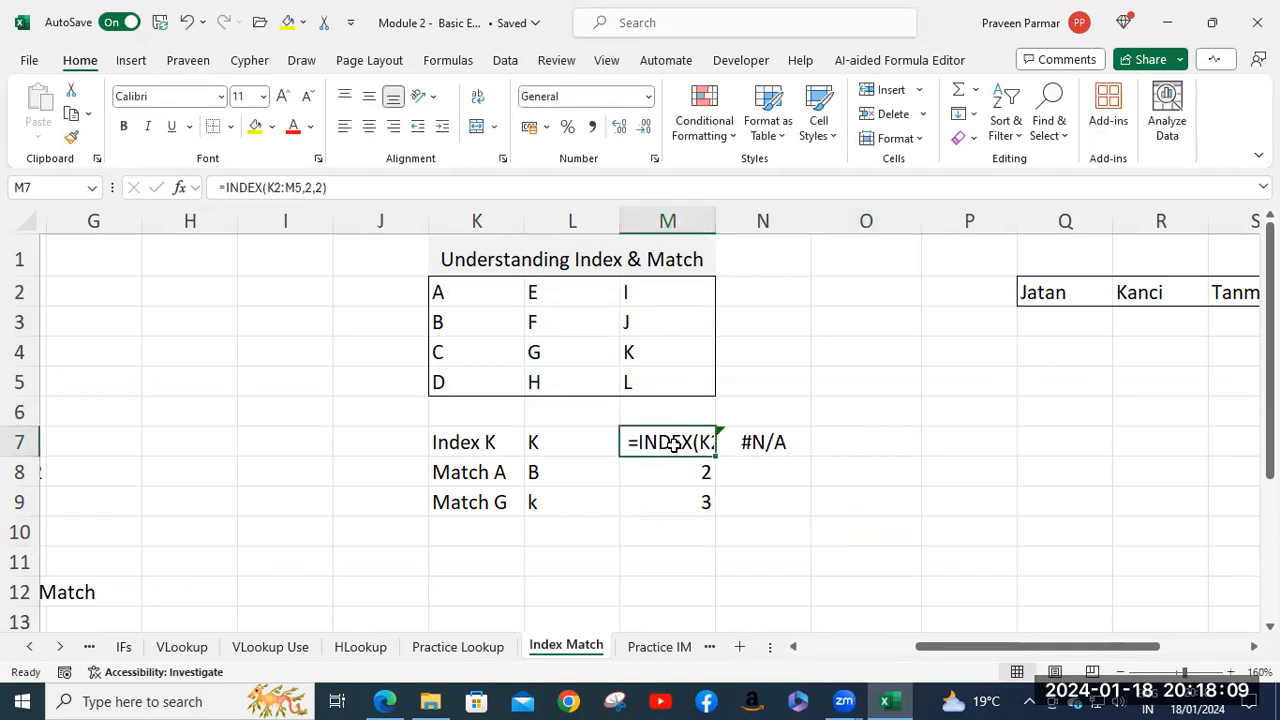
click(795, 445)
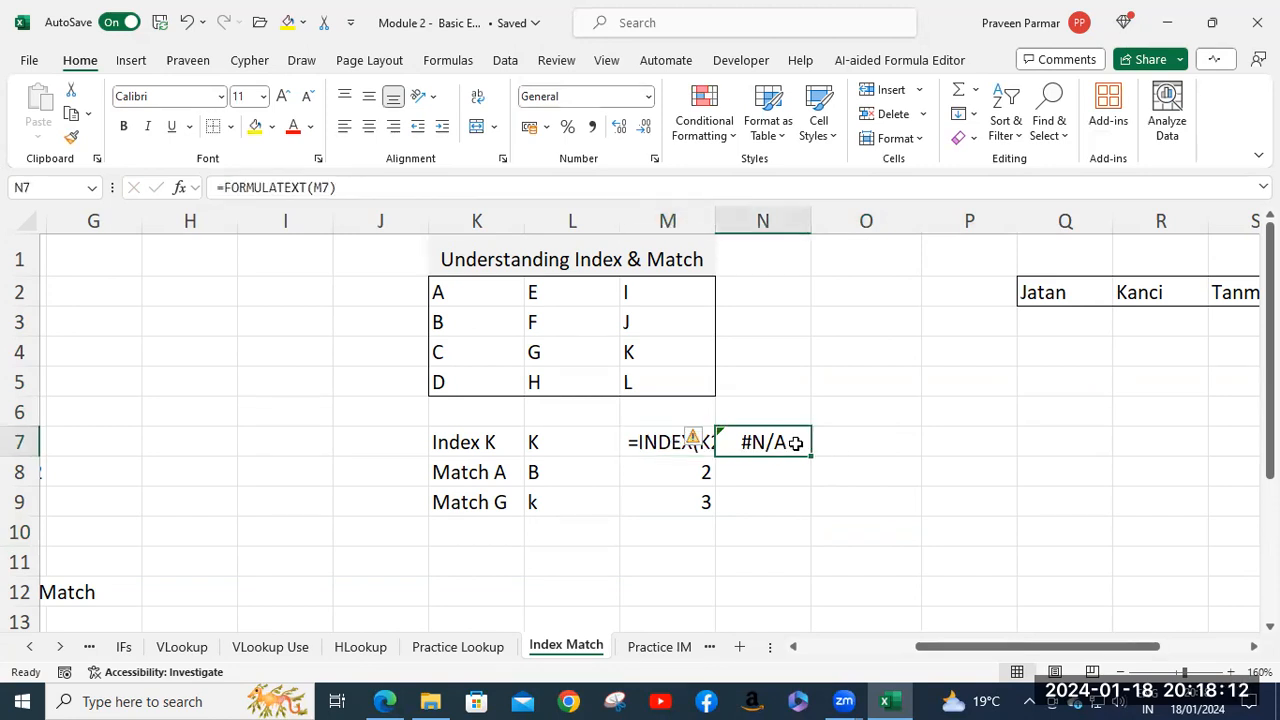
key(Delete)
click(993, 503)
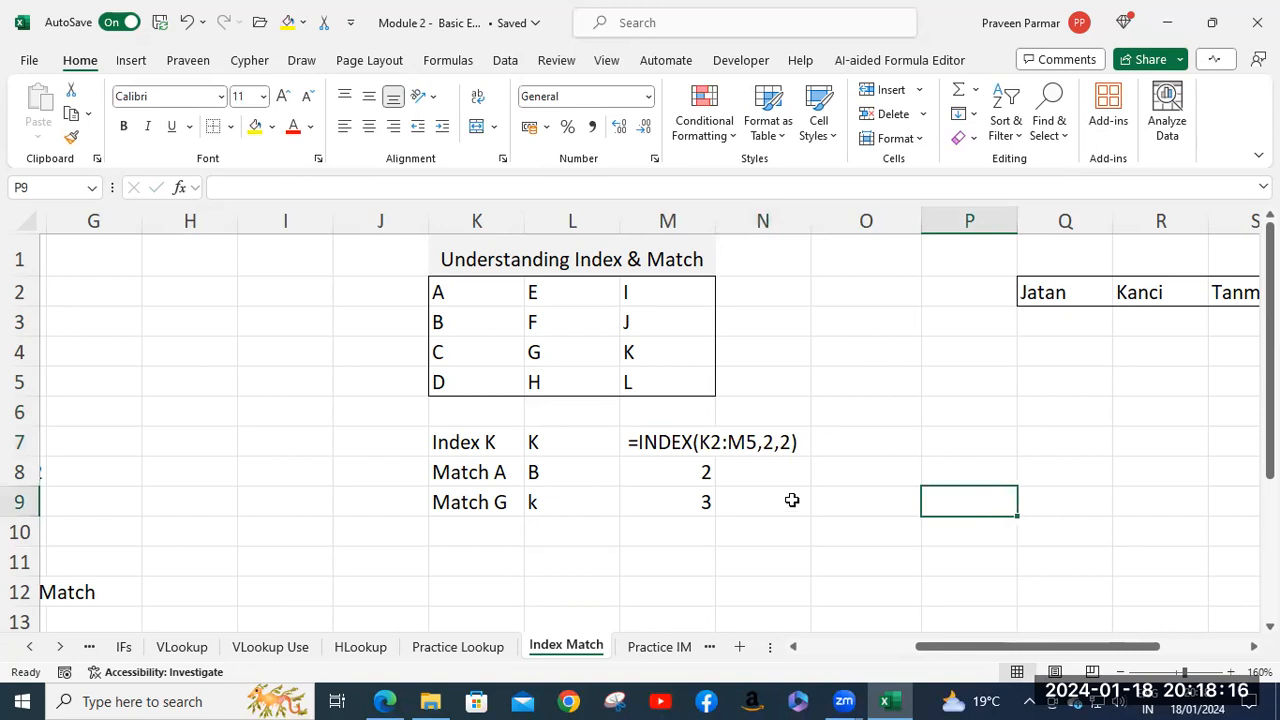
Step: Remove the leading space in M7 to restore the working formula =INDEX(K2:M5,2,2)
click(630, 443)
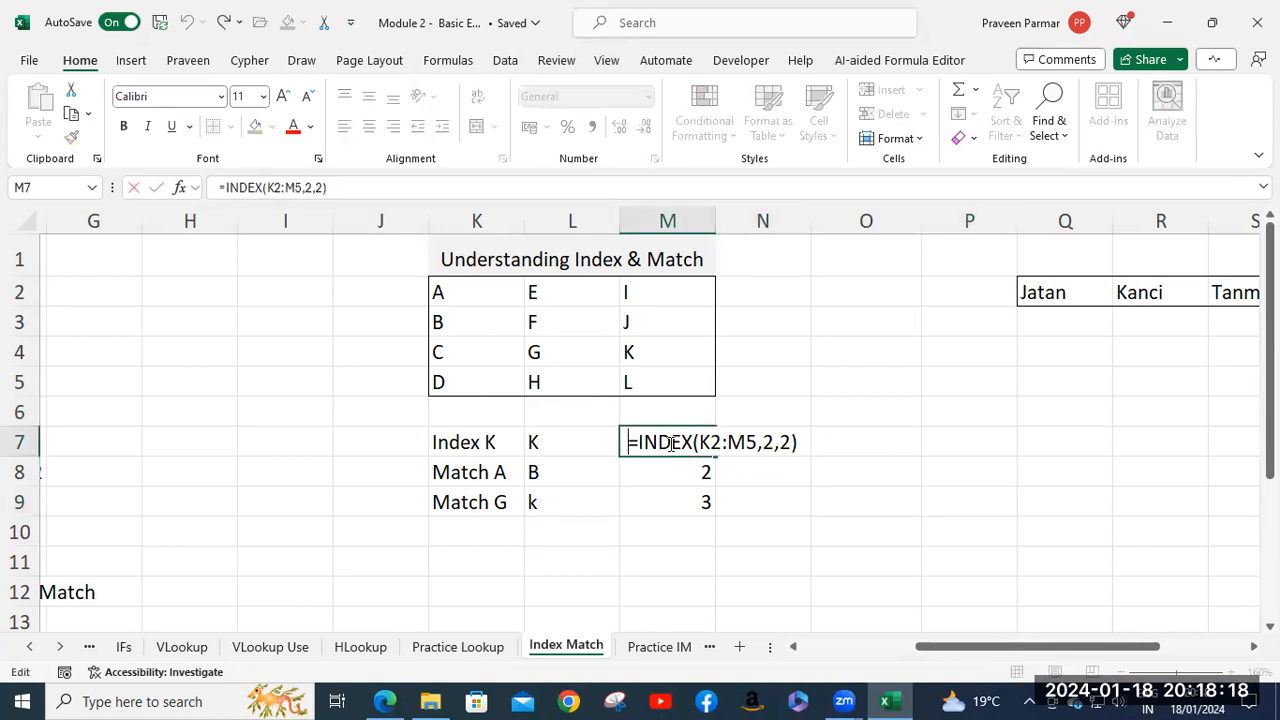
key(F2)
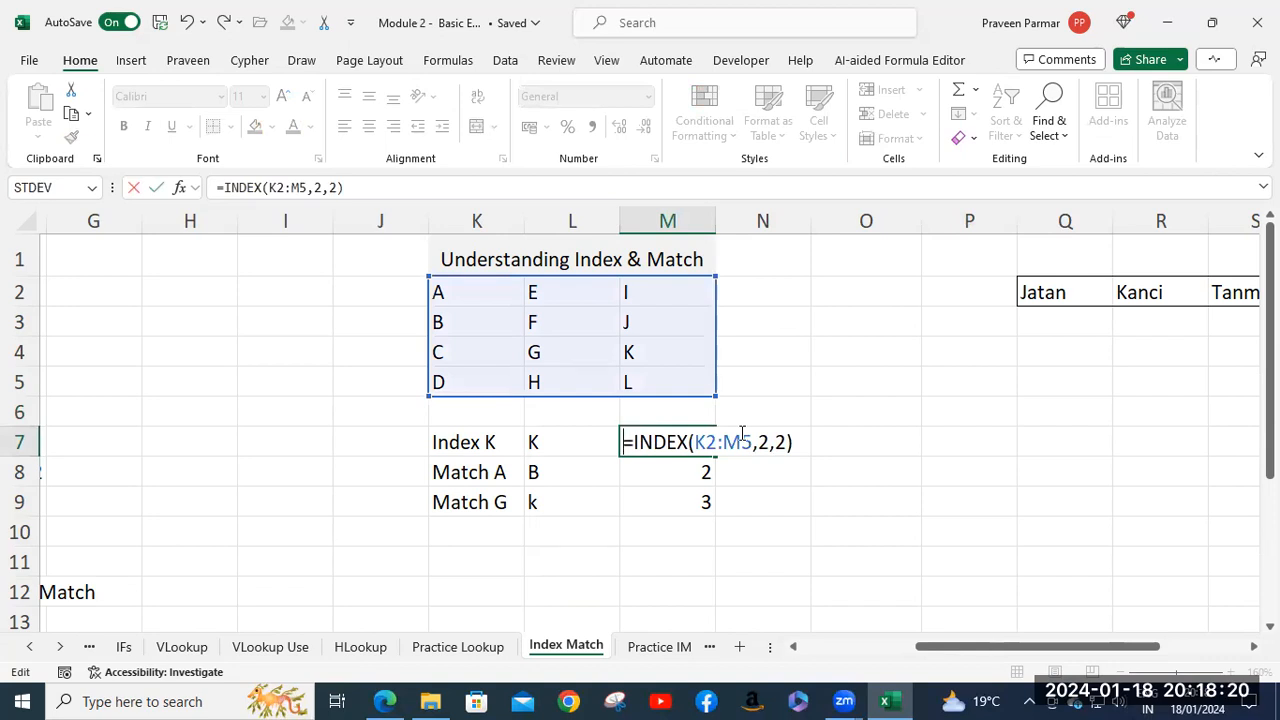
key(Return)
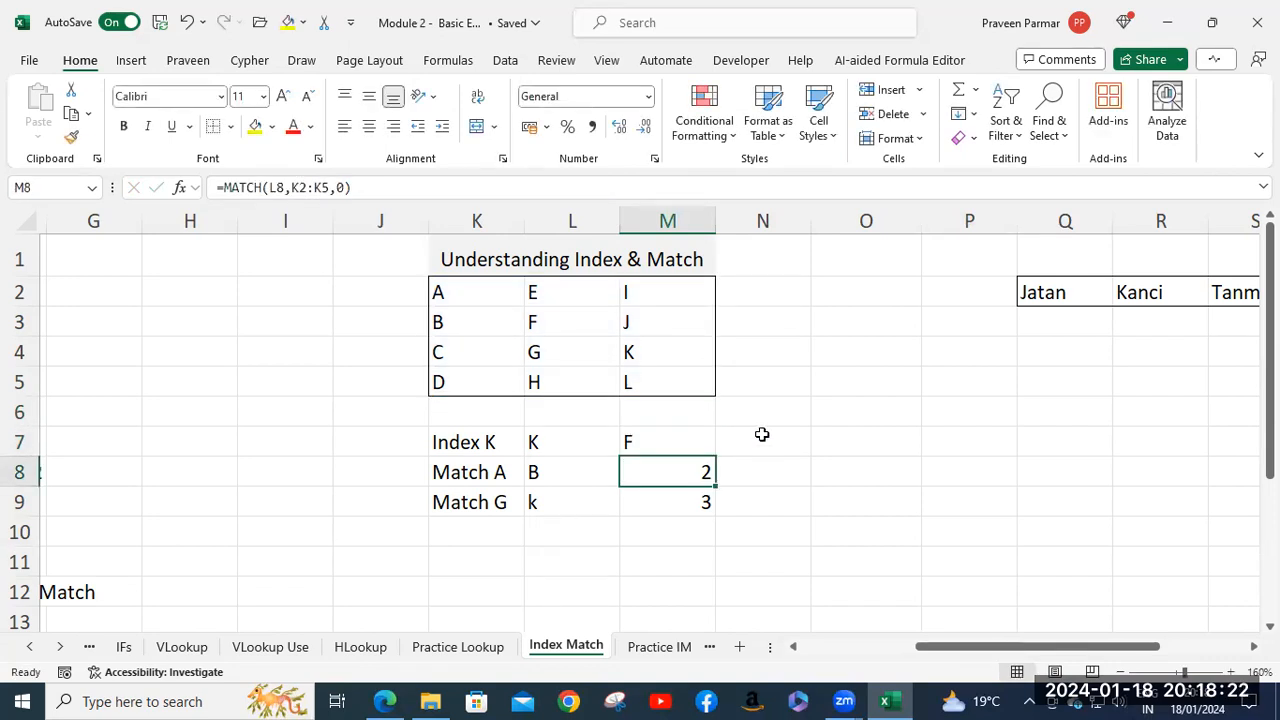
click(795, 435)
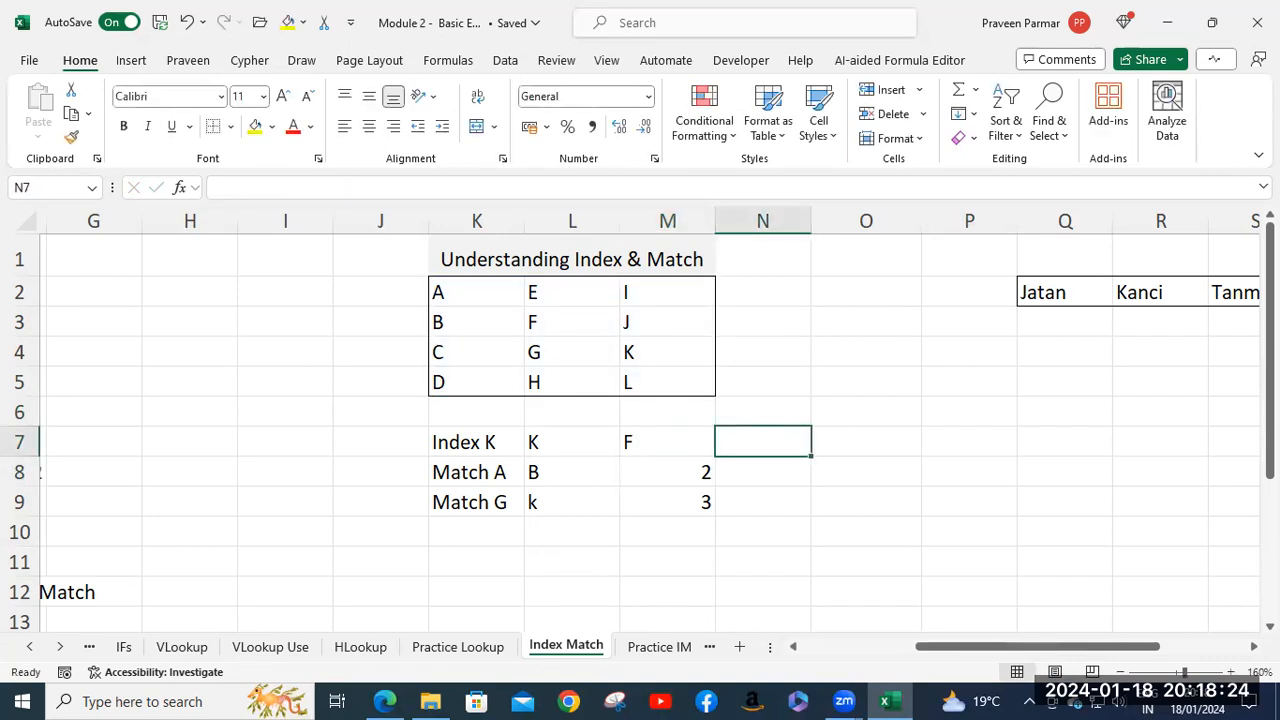
Step: Show the formula of cell M7 as text in N7 with =FORMULATEXT(M7)
text(=)
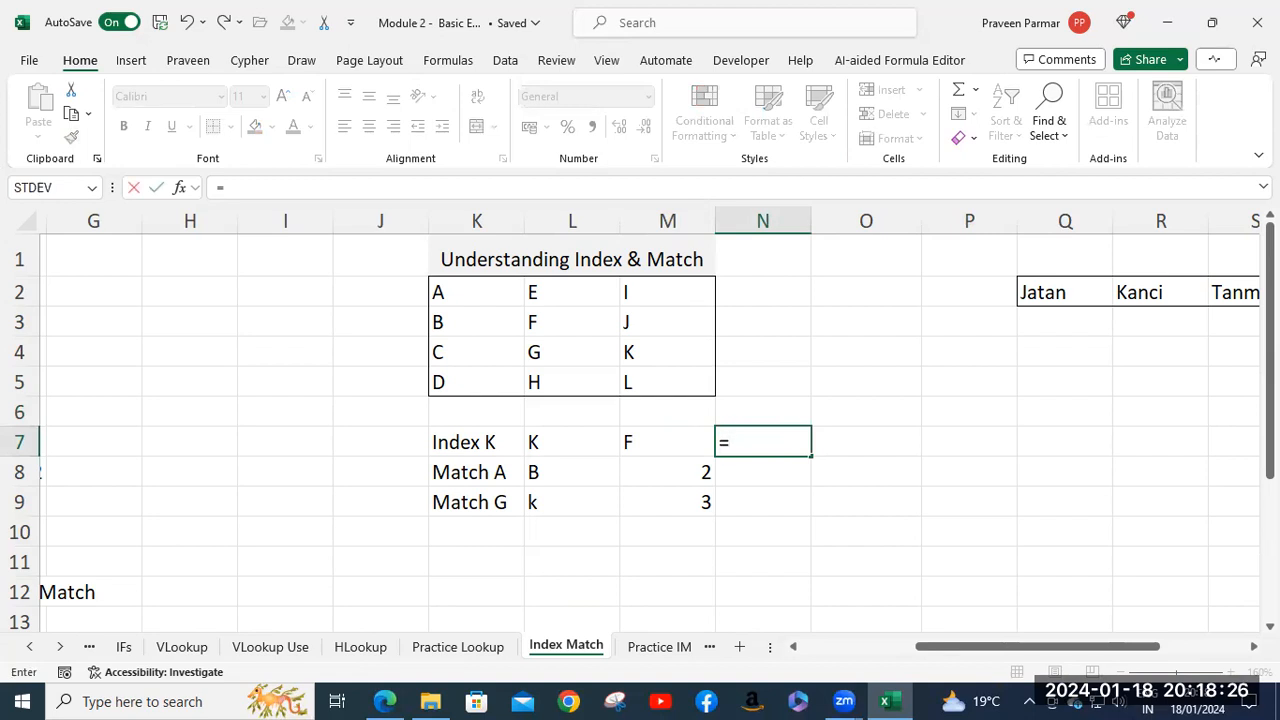
text(formu)
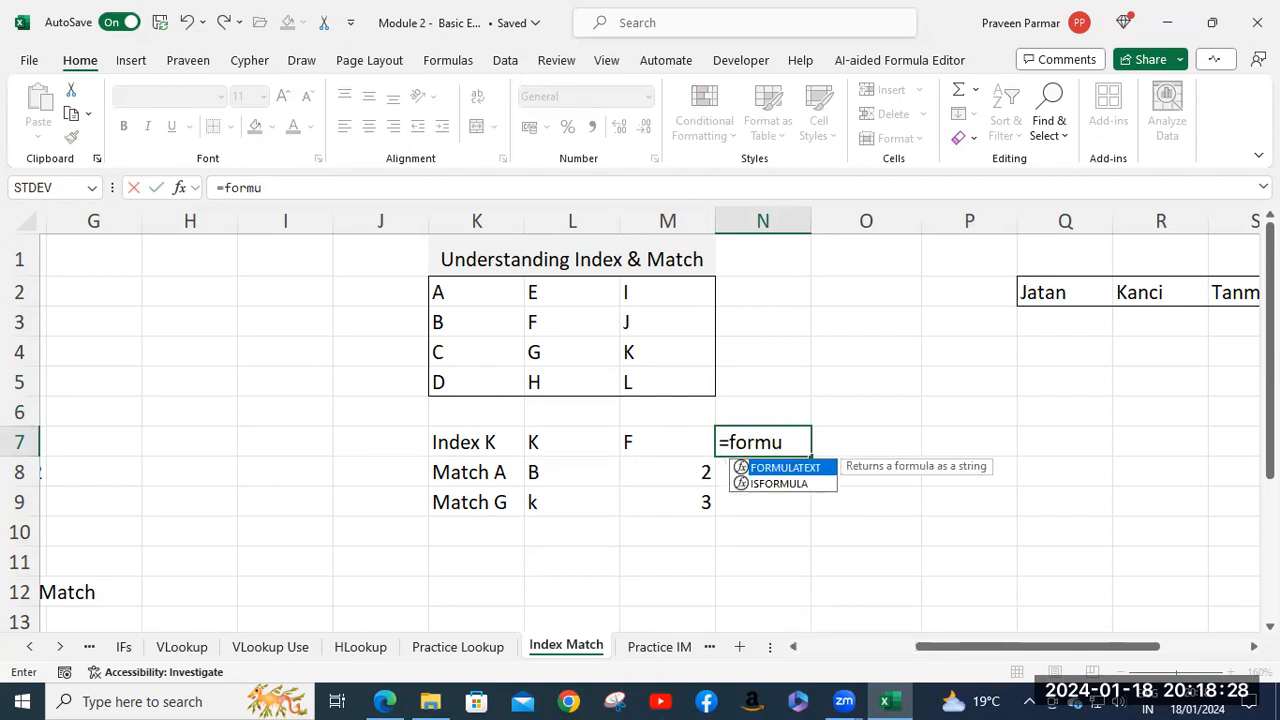
key(Tab)
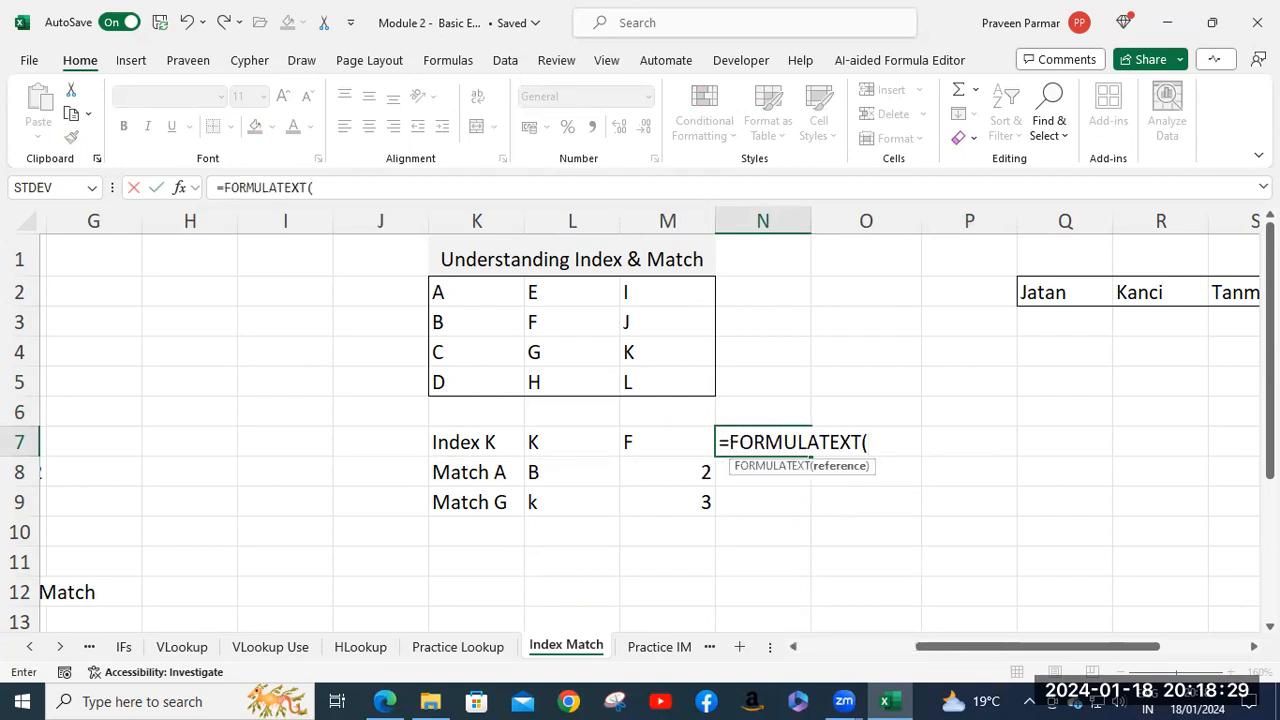
click(634, 440)
text())
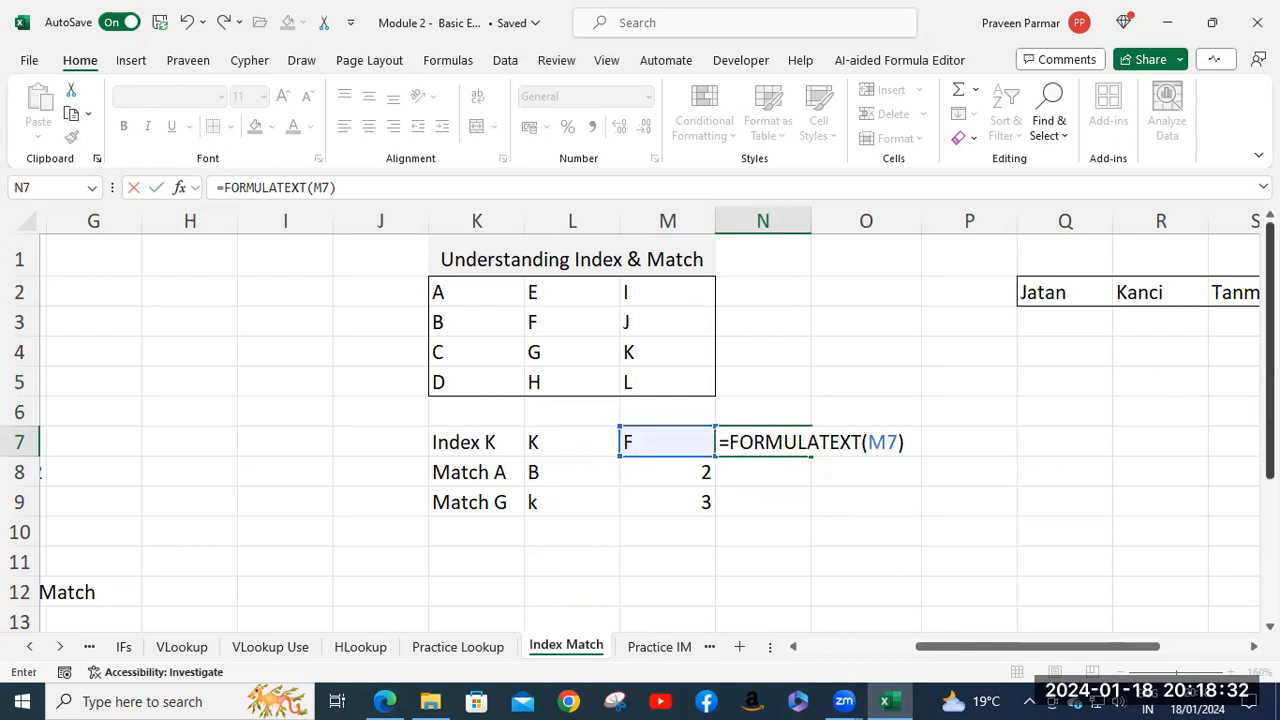
key(Return)
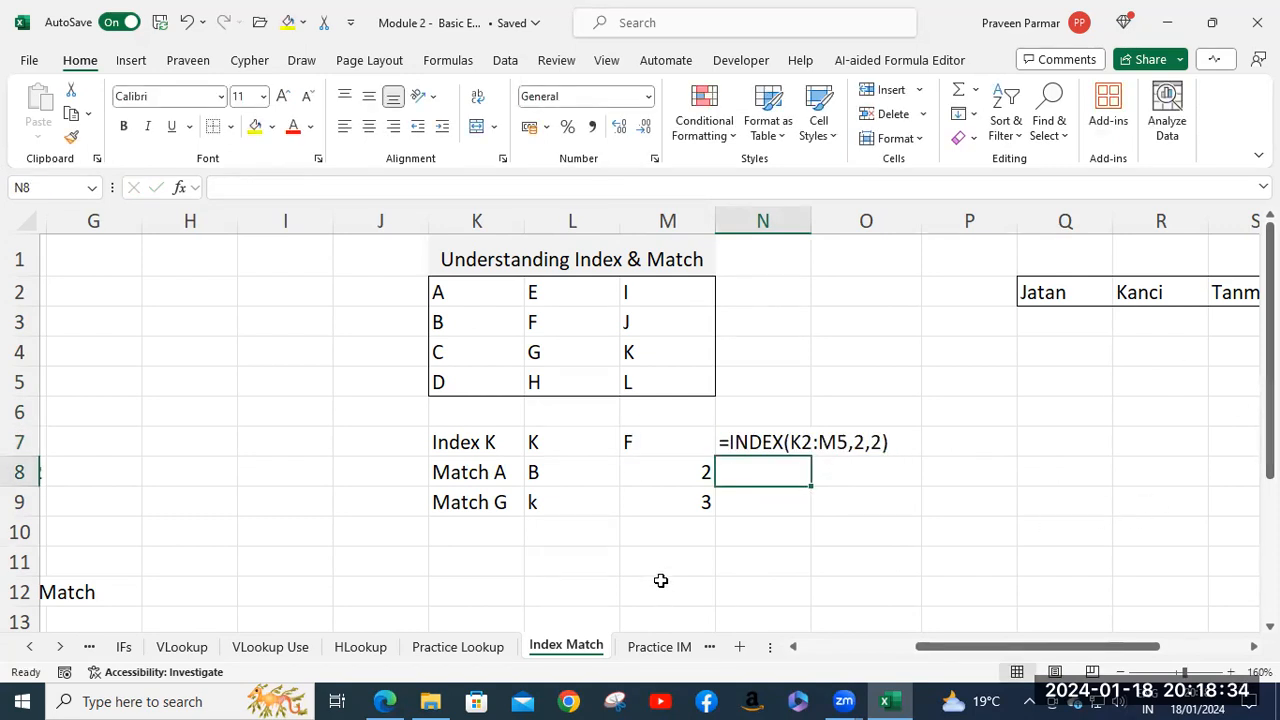
Step: Enter =INDEX($K$2:$M$5,3,2) in cell M11 to return the value in the table's third row and second column
click(666, 545)
click(705, 563)
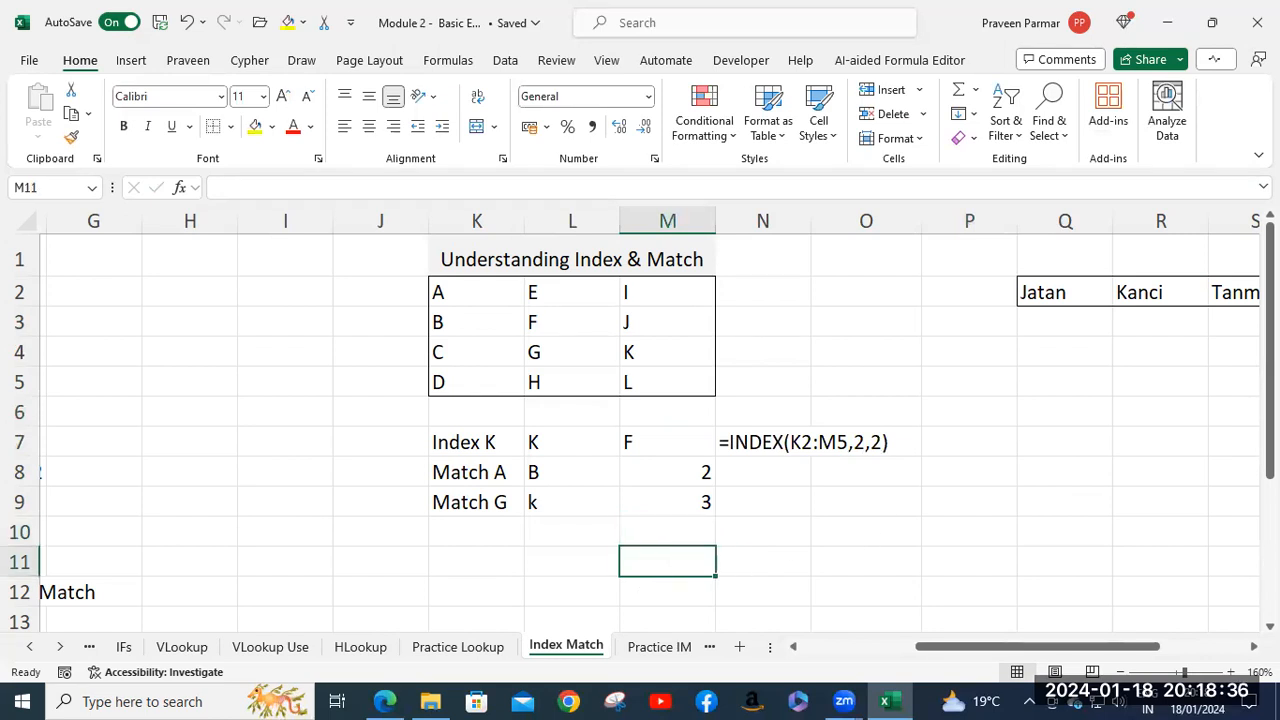
text(=inde)
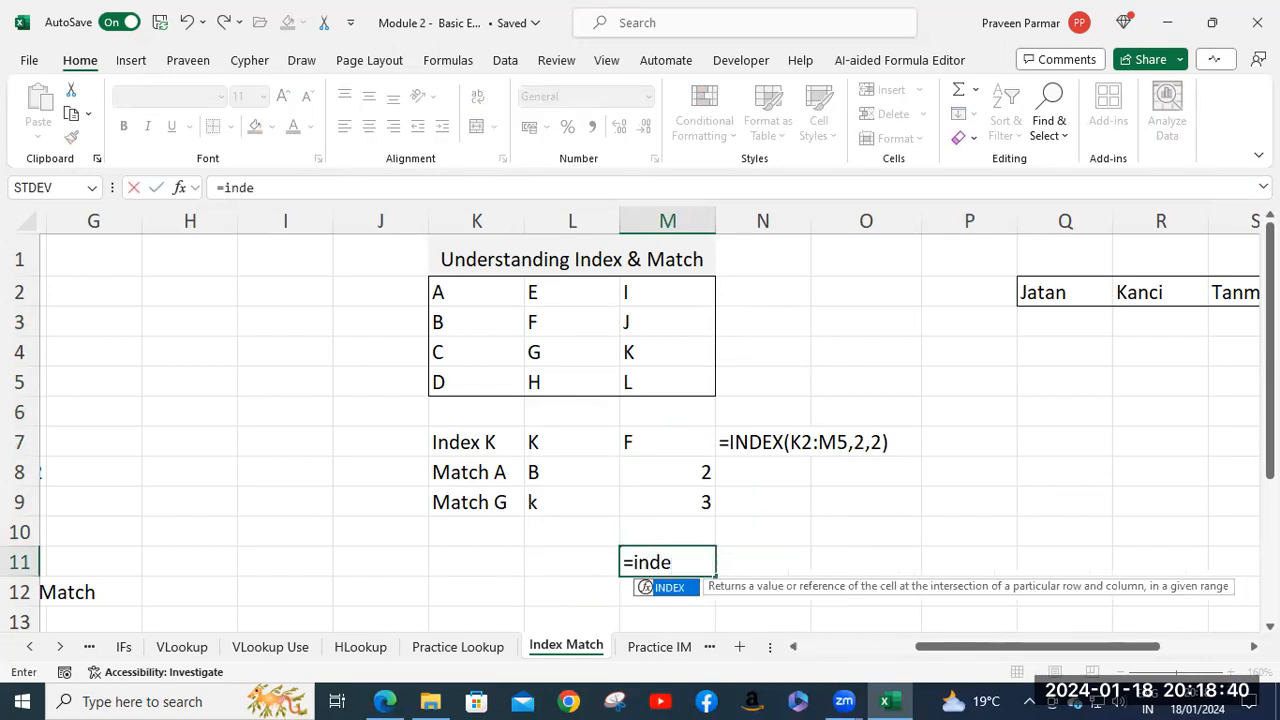
key(Tab)
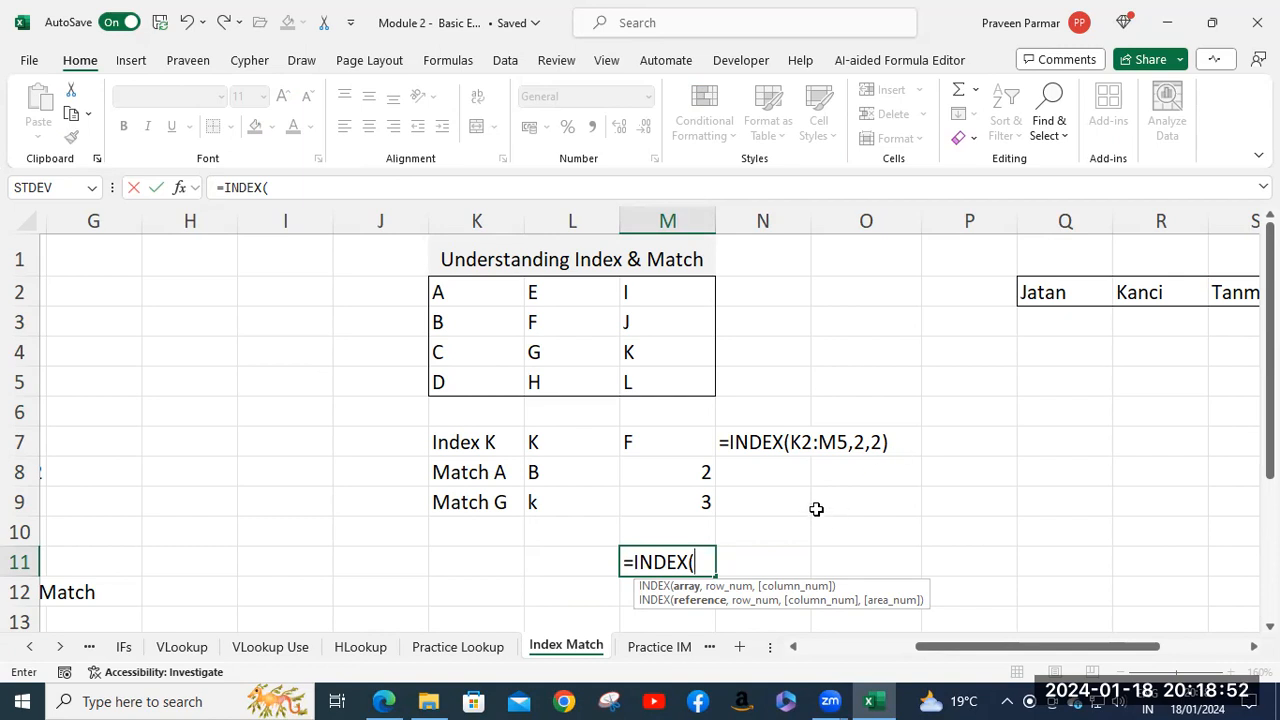
click(452, 289)
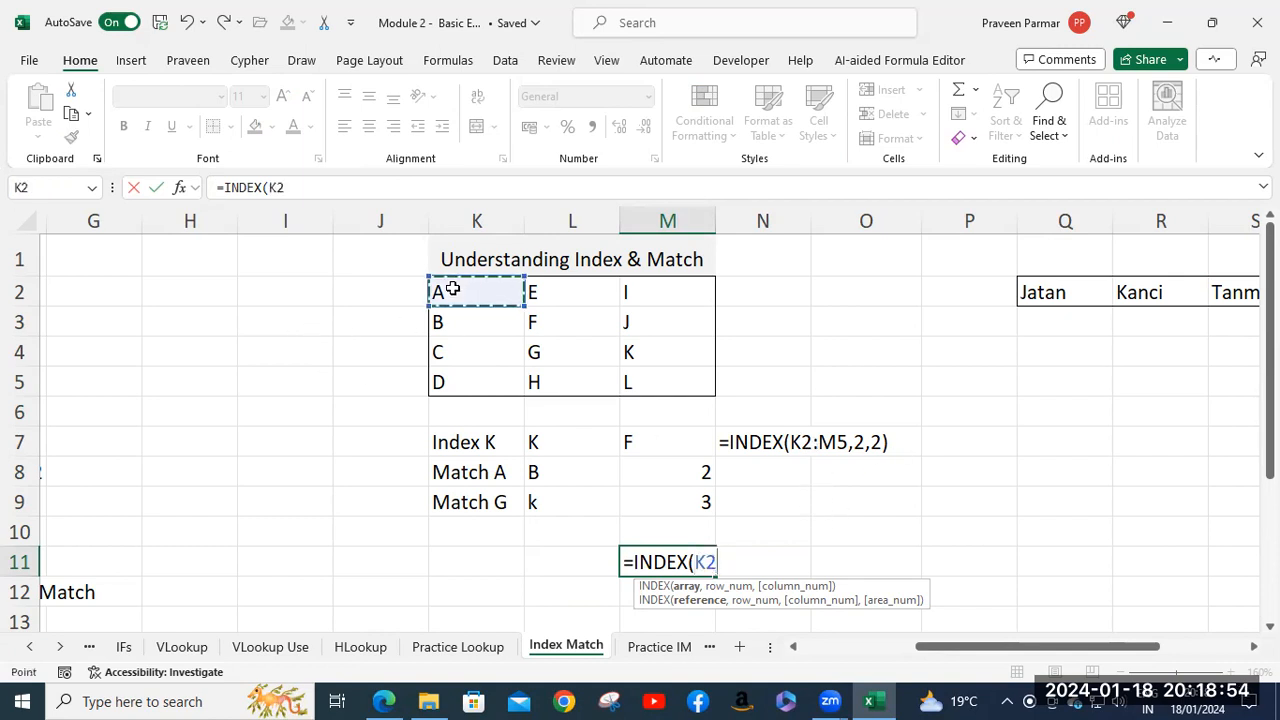
shift+click(677, 385)
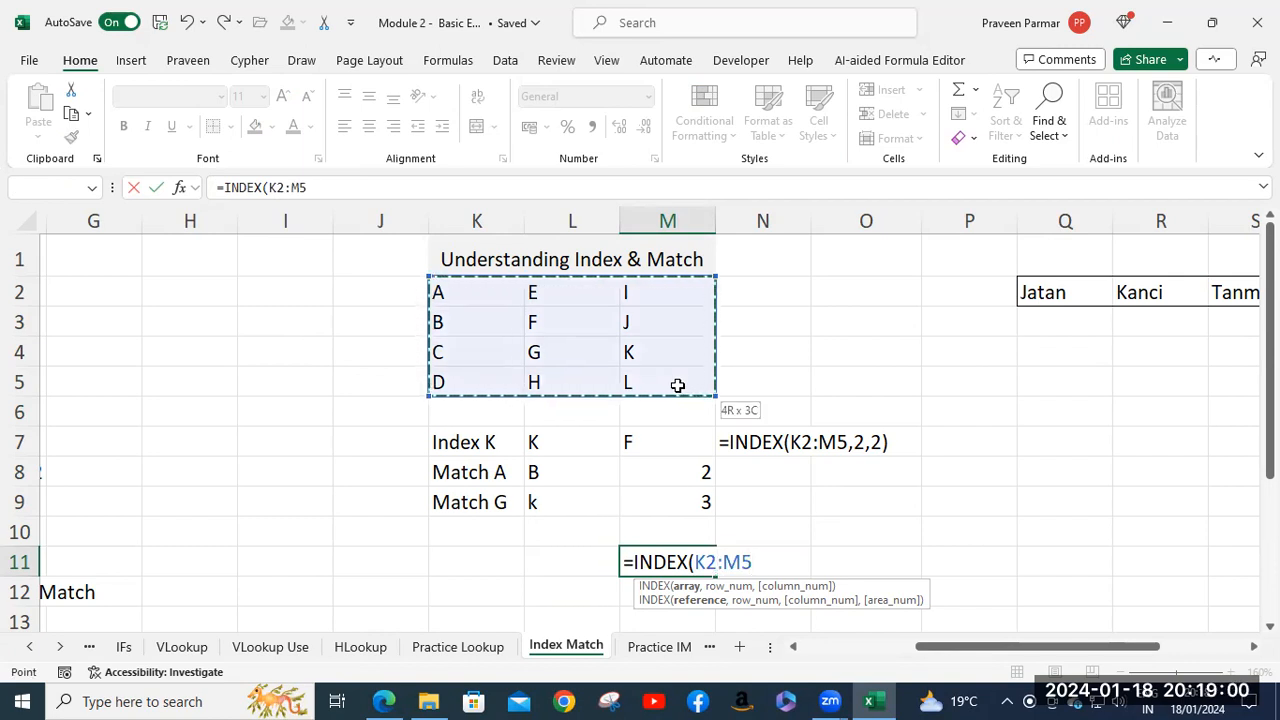
key(F4)
text(,)
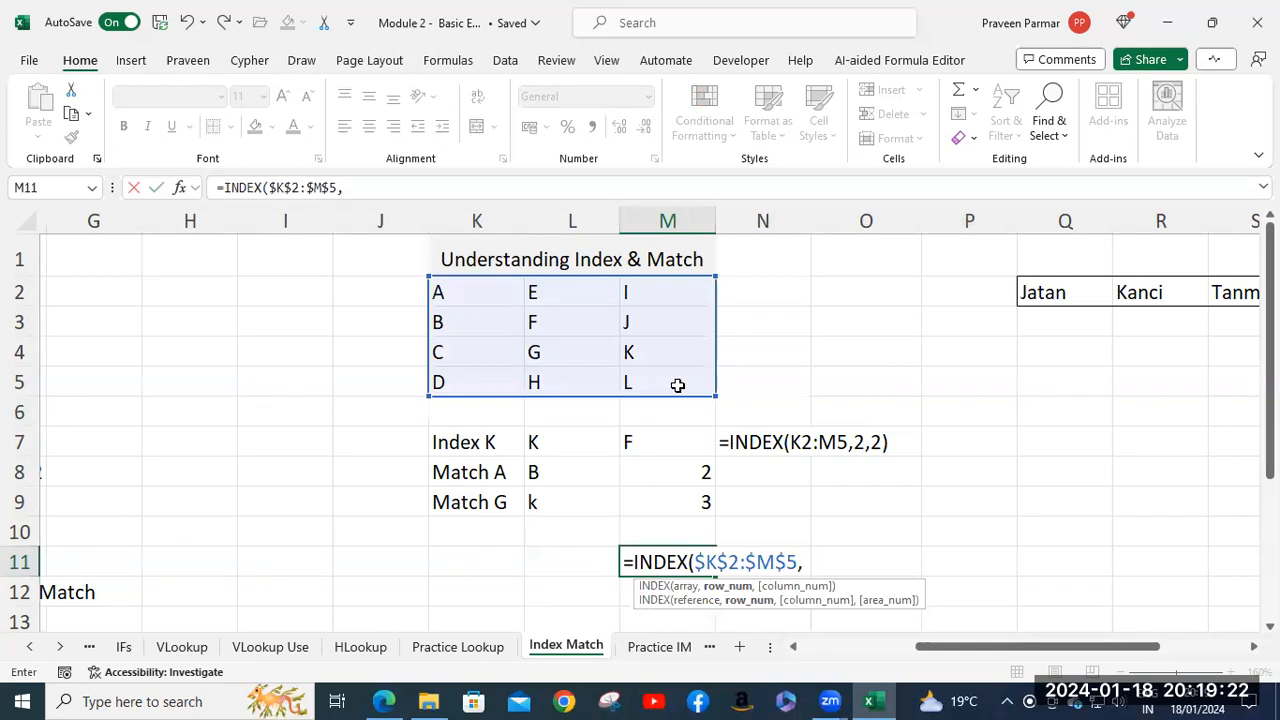
text(3,)
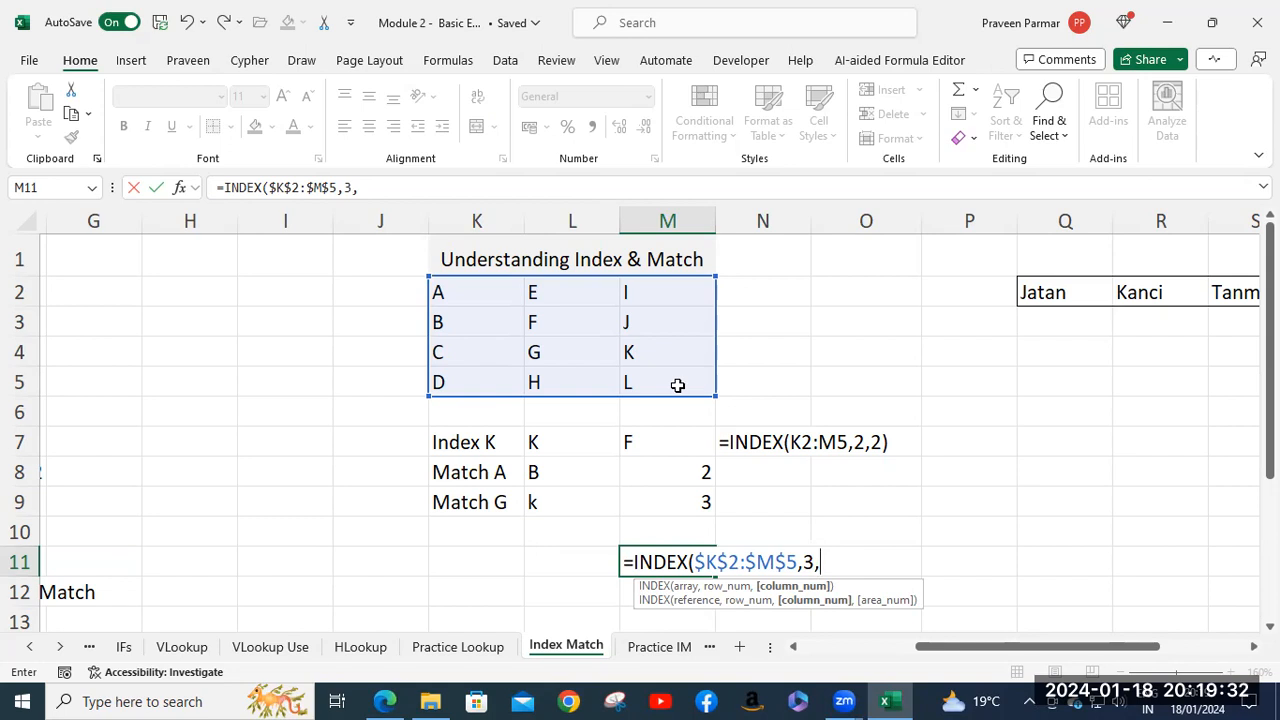
text(2))
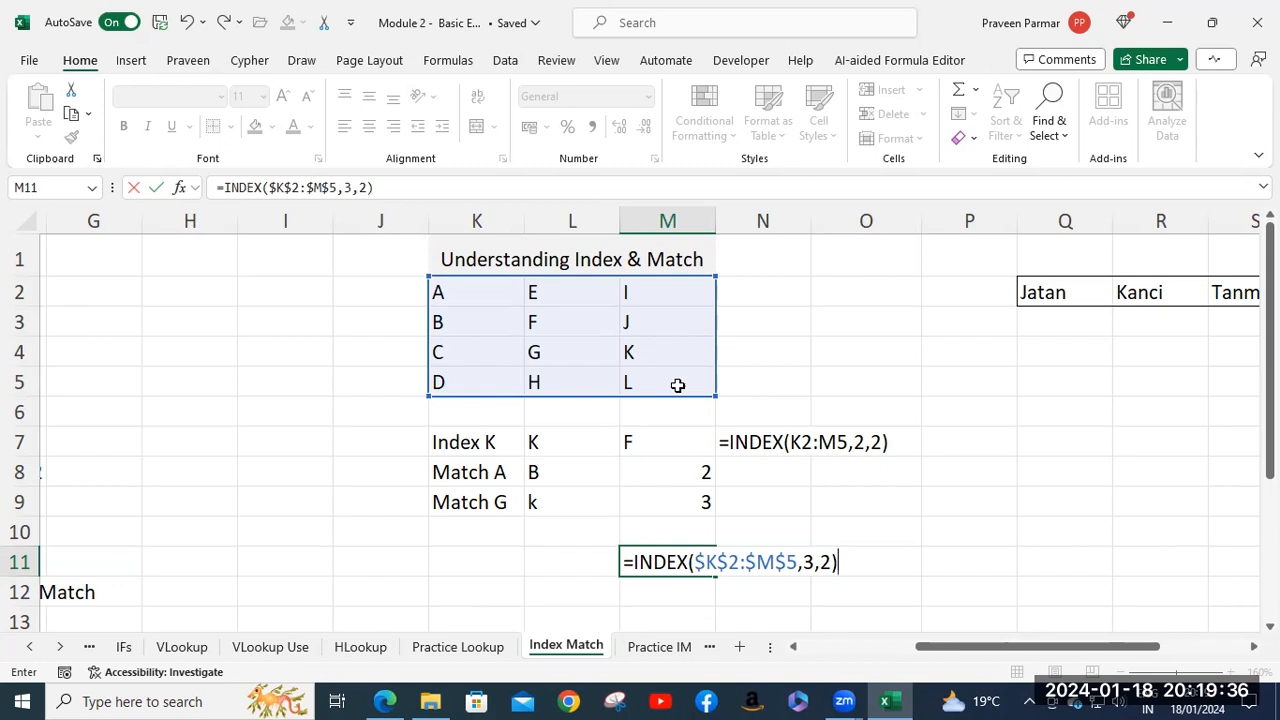
key(Return)
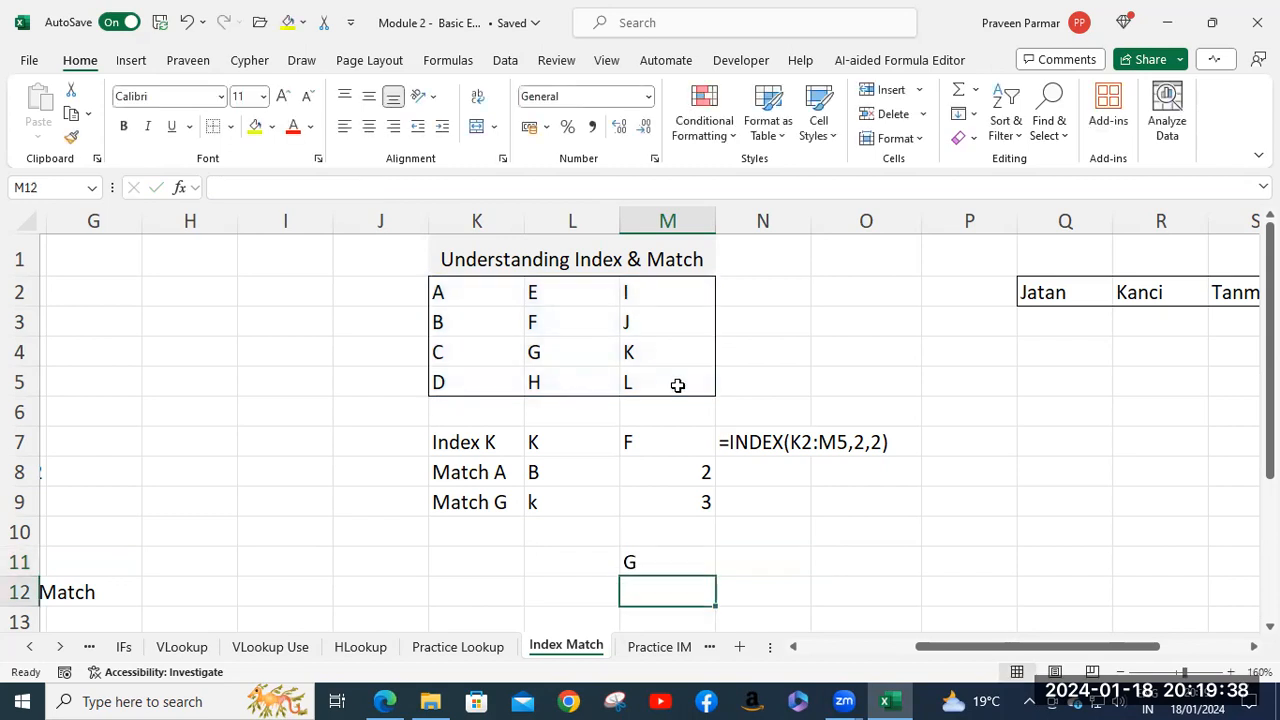
Step: Examine the table's third row and cell L4 against the INDEX arguments, and inspect the MATCH formula in M8 with its references
click(440, 356)
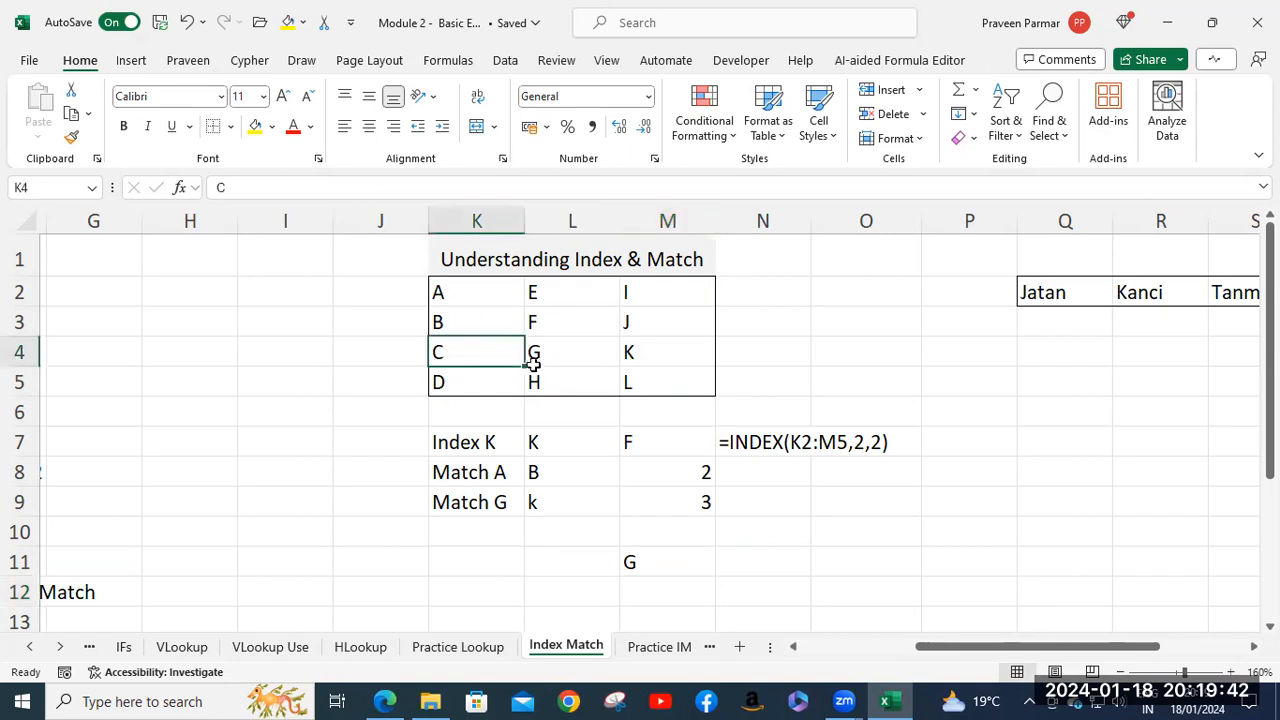
shift+click(665, 354)
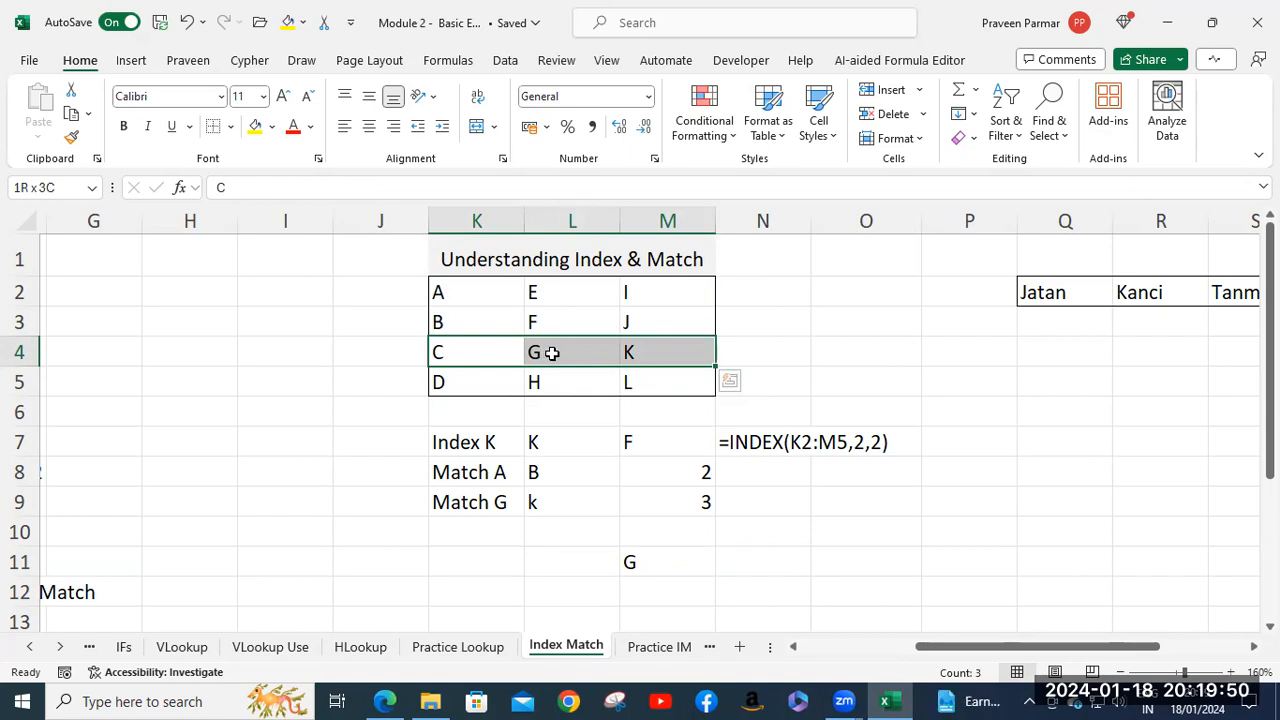
drag(551, 353, 557, 353)
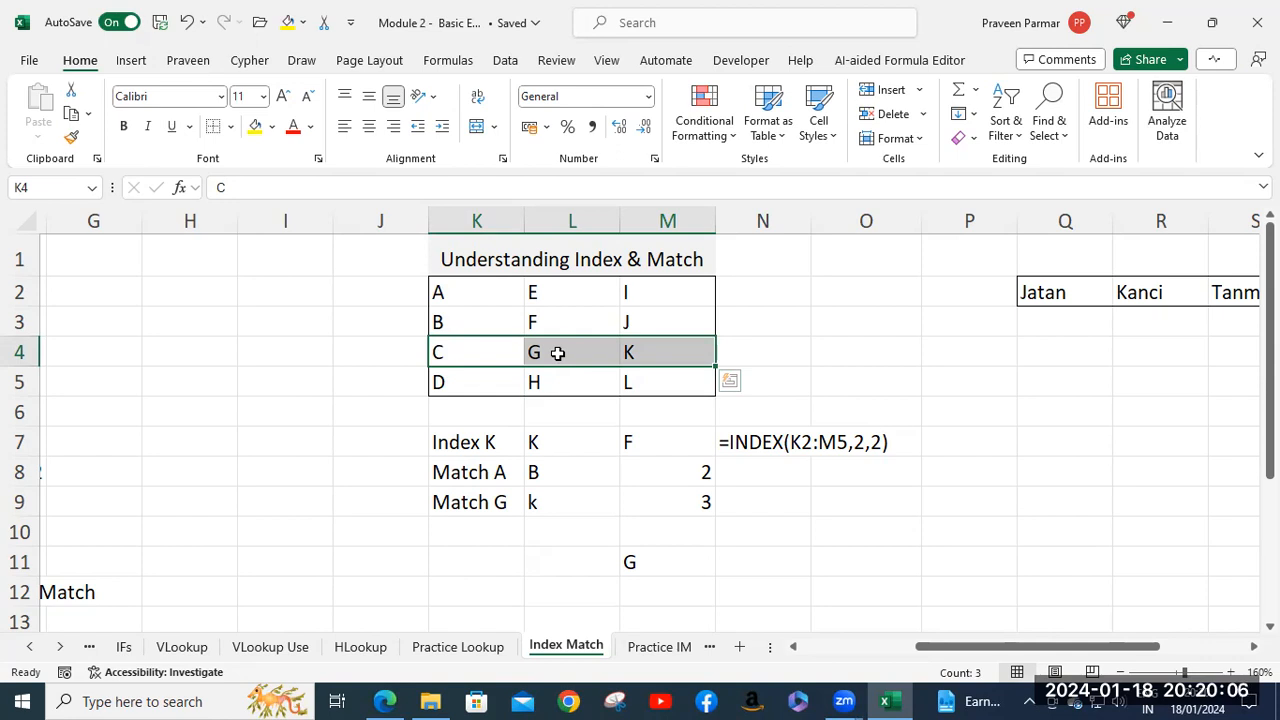
click(558, 353)
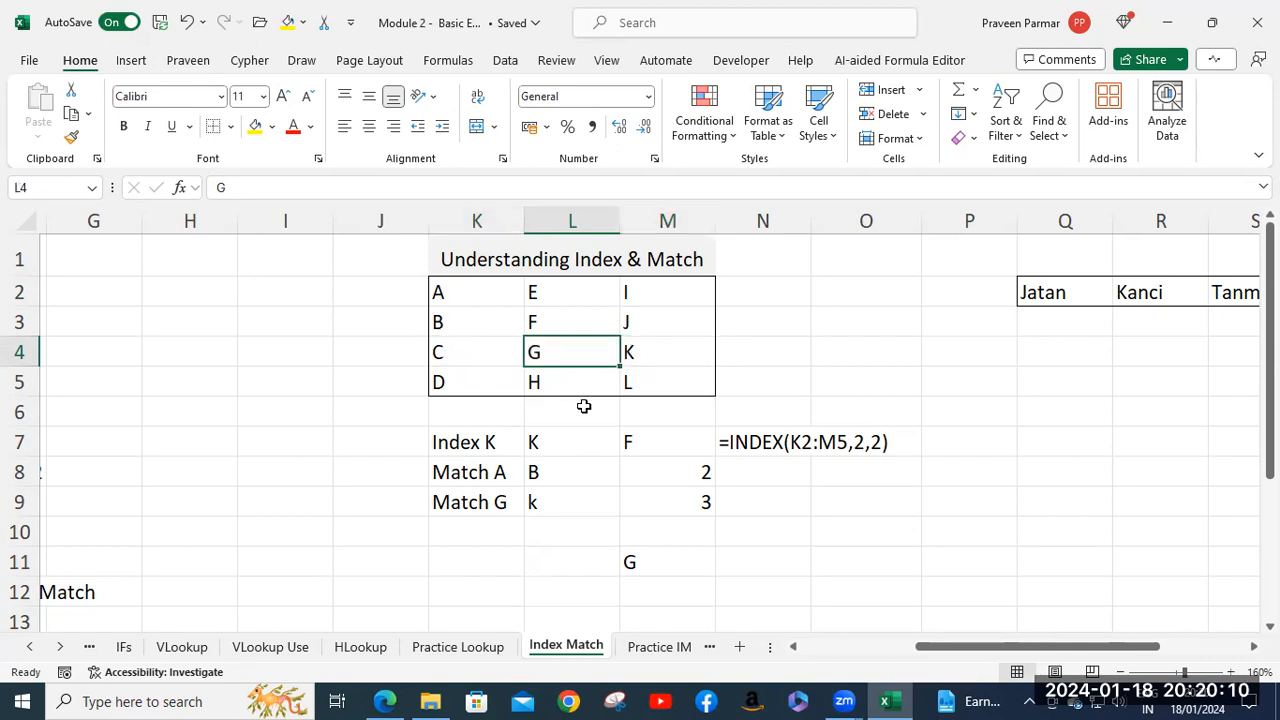
click(597, 470)
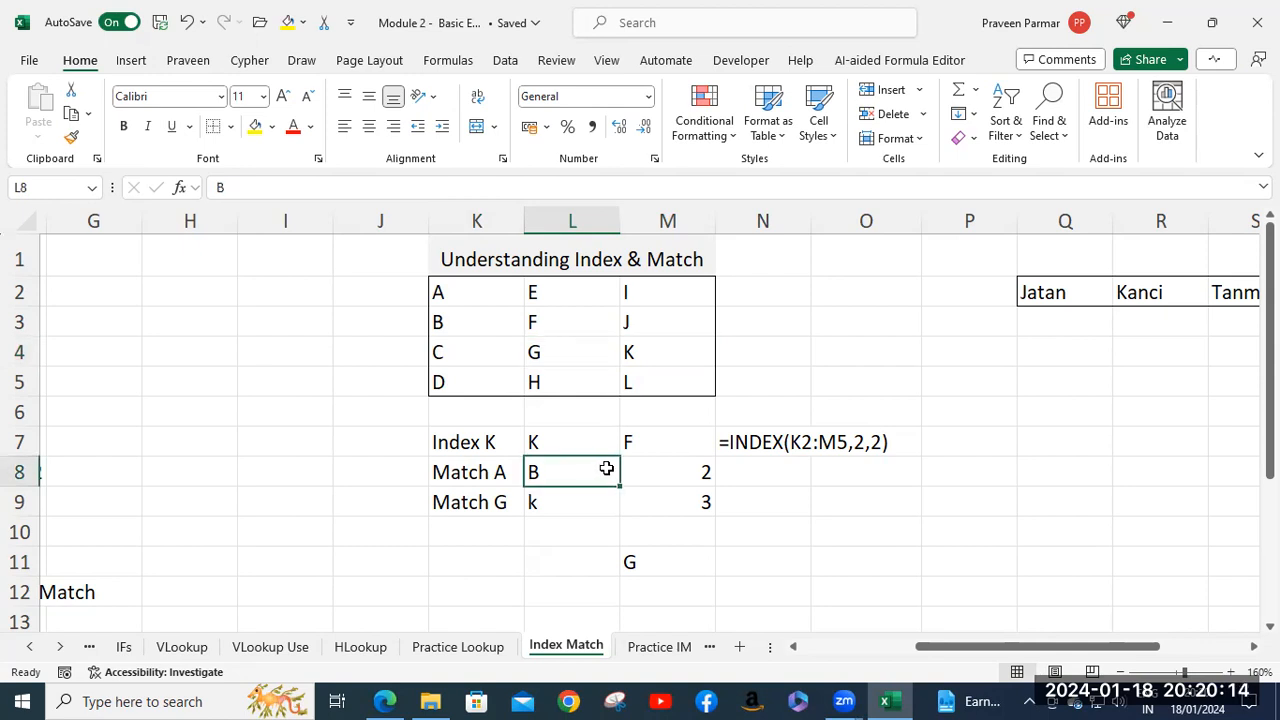
click(676, 473)
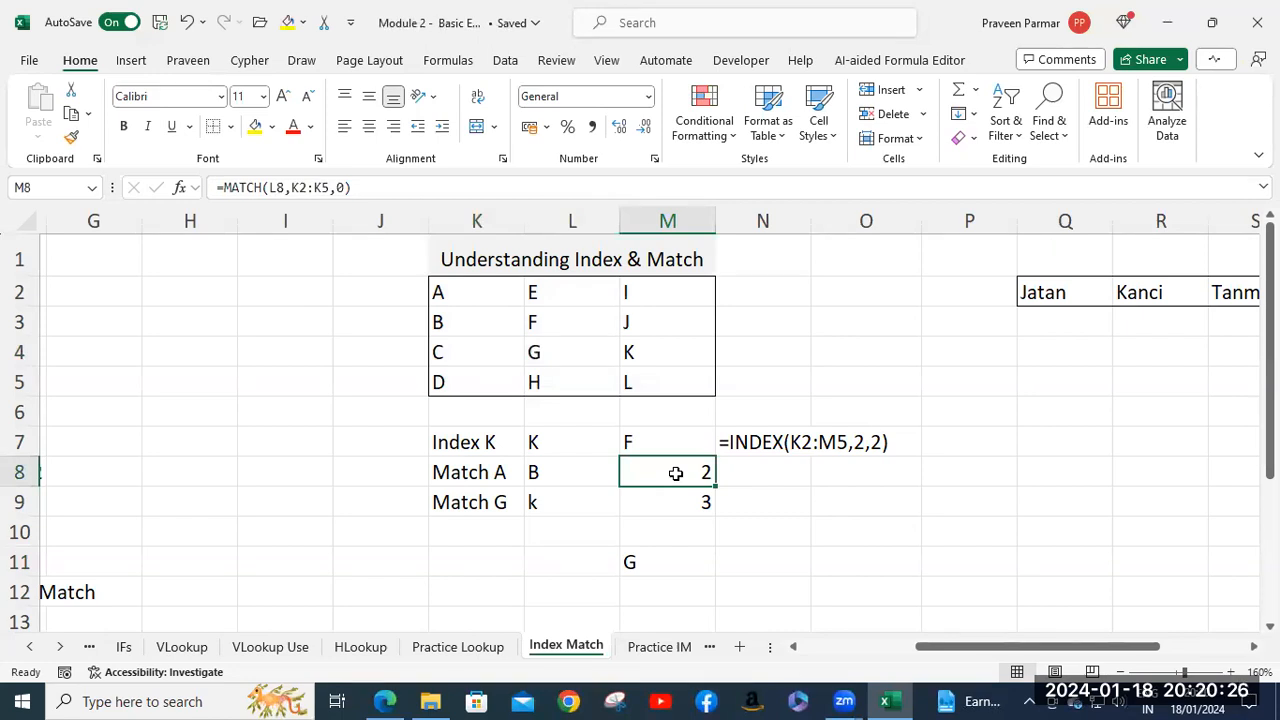
double_click(676, 473)
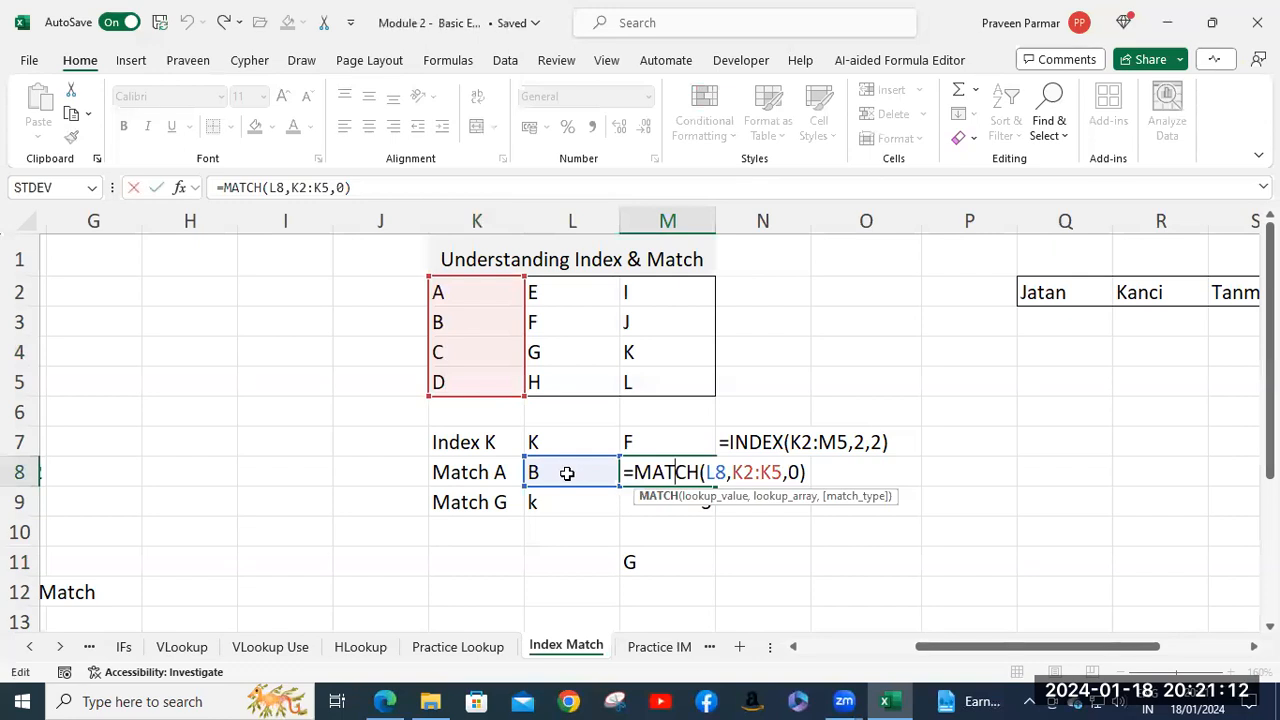
key(Return)
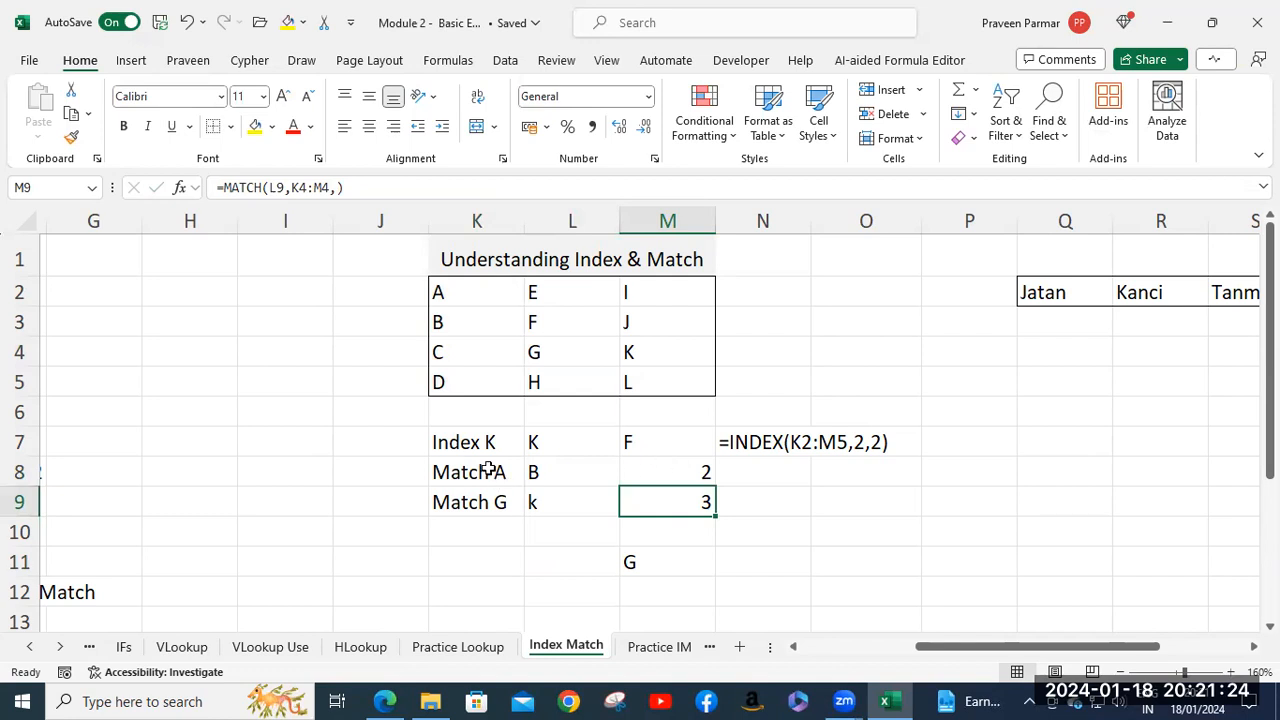
Step: Begin a MATCH formula in cell M13 with the absolute reference $M$11 as the lookup value
click(632, 563)
scroll(878, 518, down, 1)
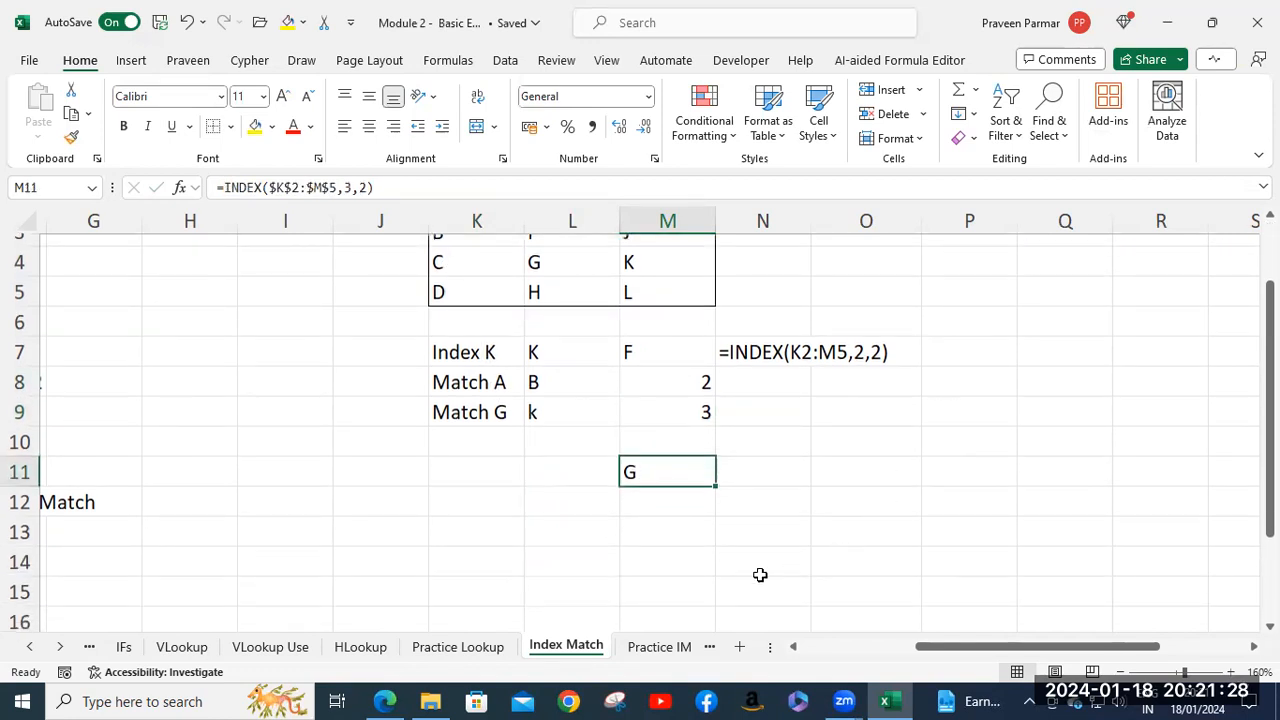
click(649, 524)
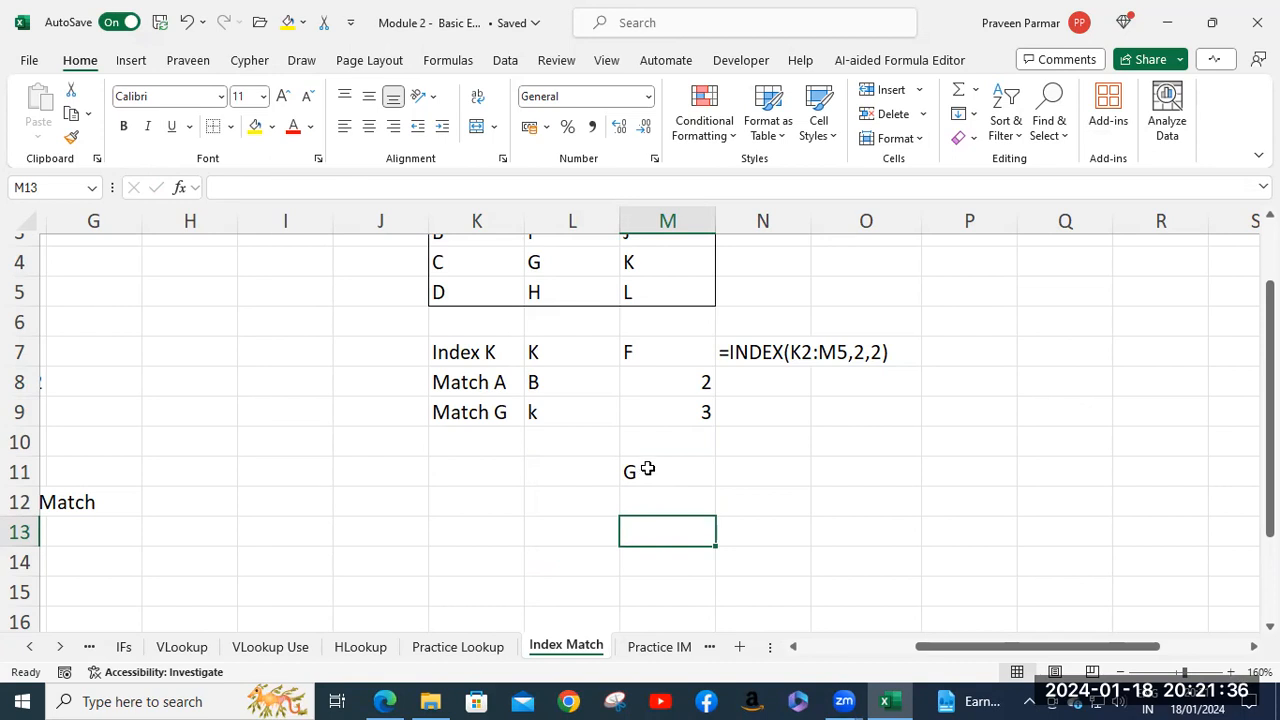
scroll(648, 468, down, 1)
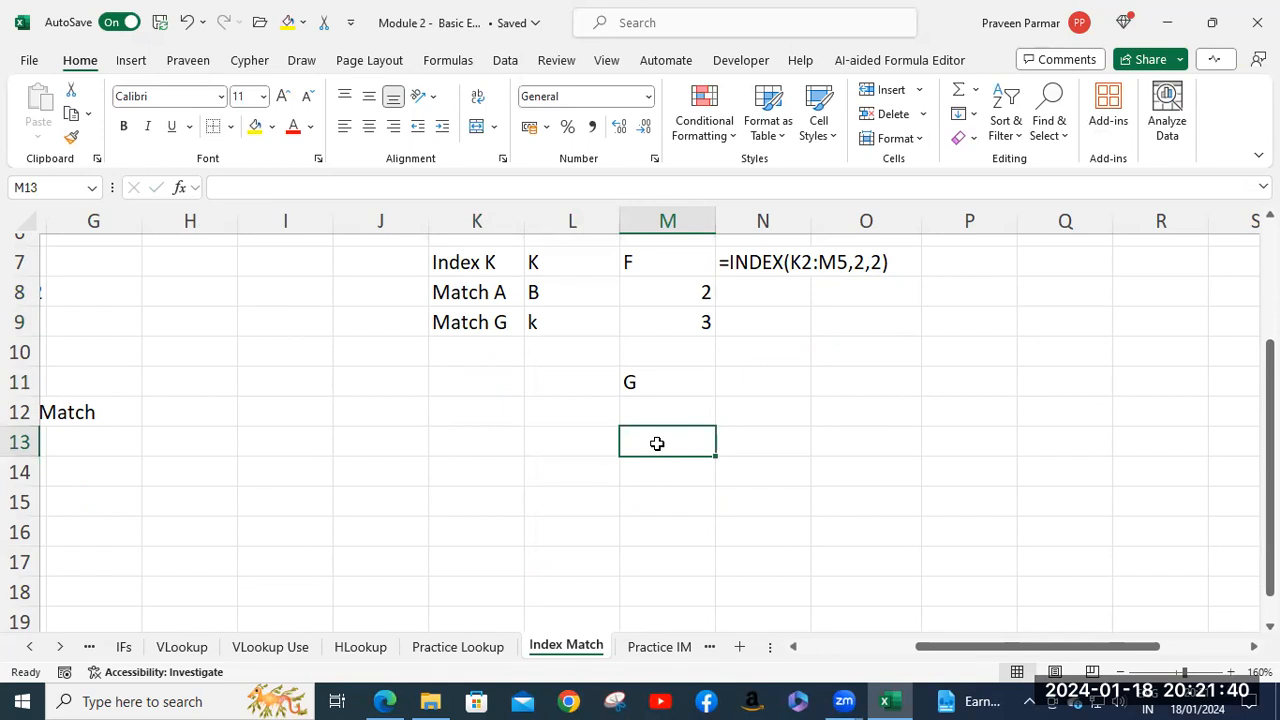
text(=ma)
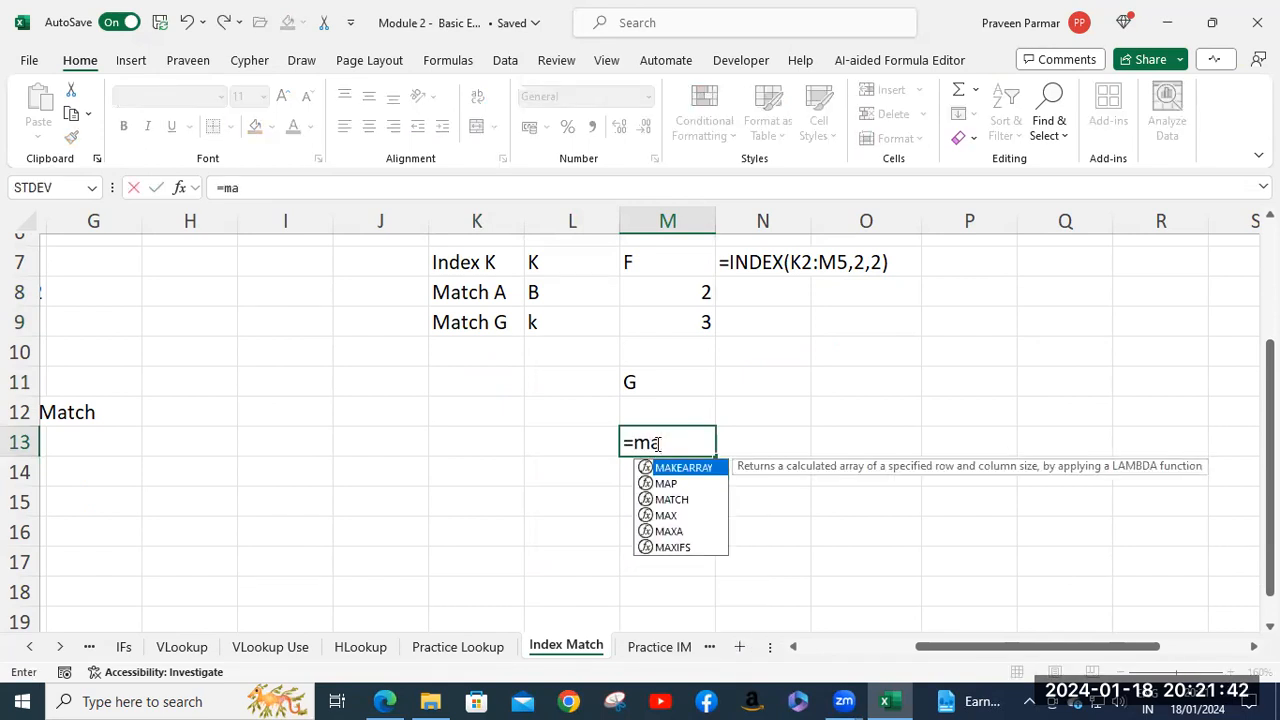
text(t)
key(Tab)
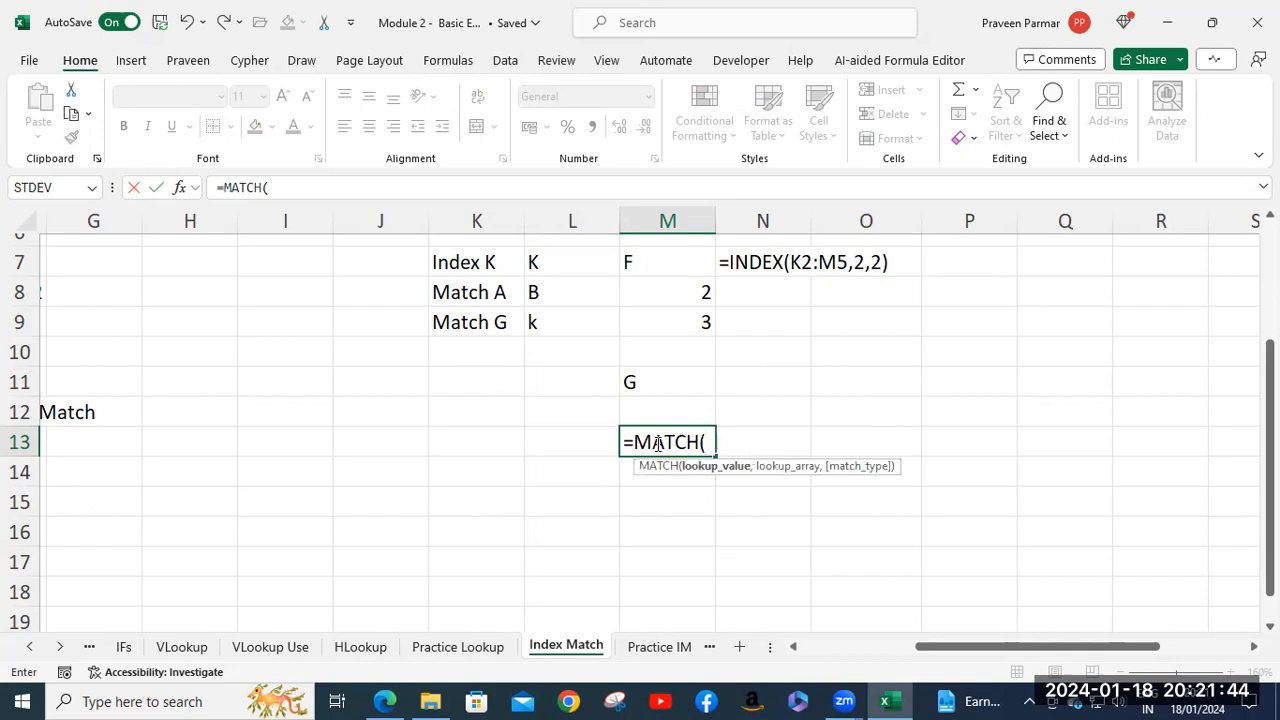
click(659, 382)
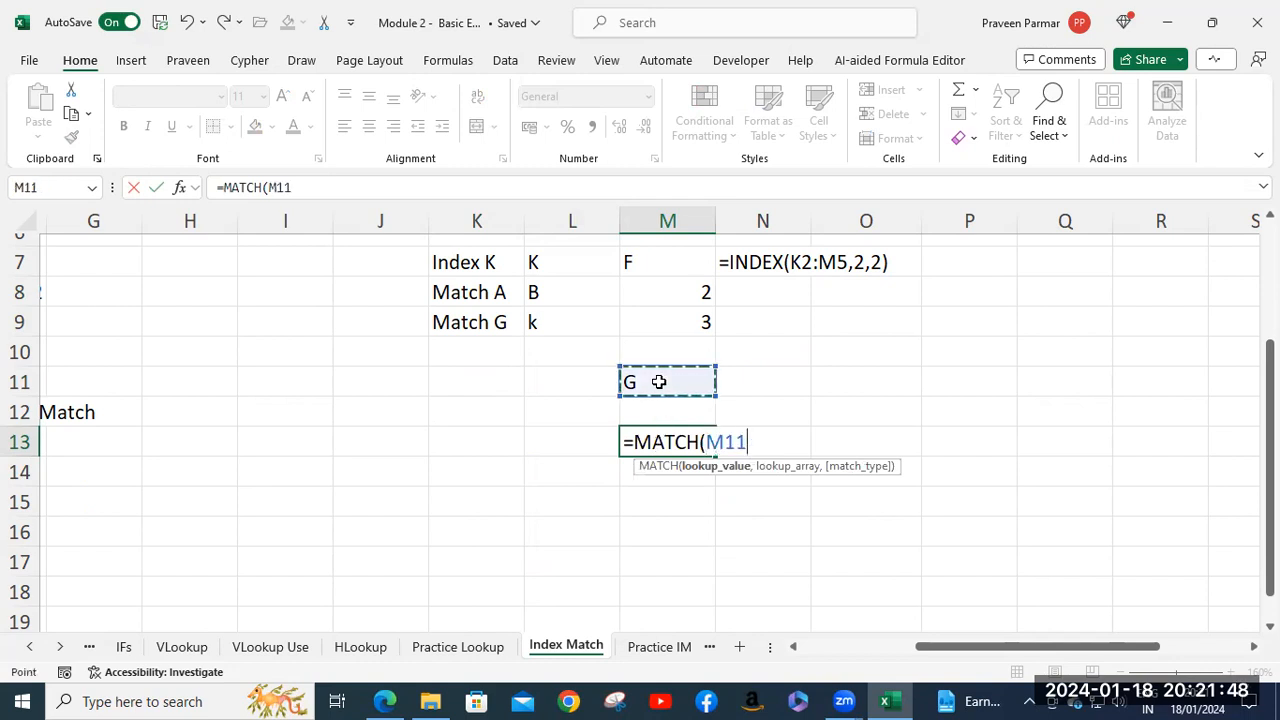
key(F4)
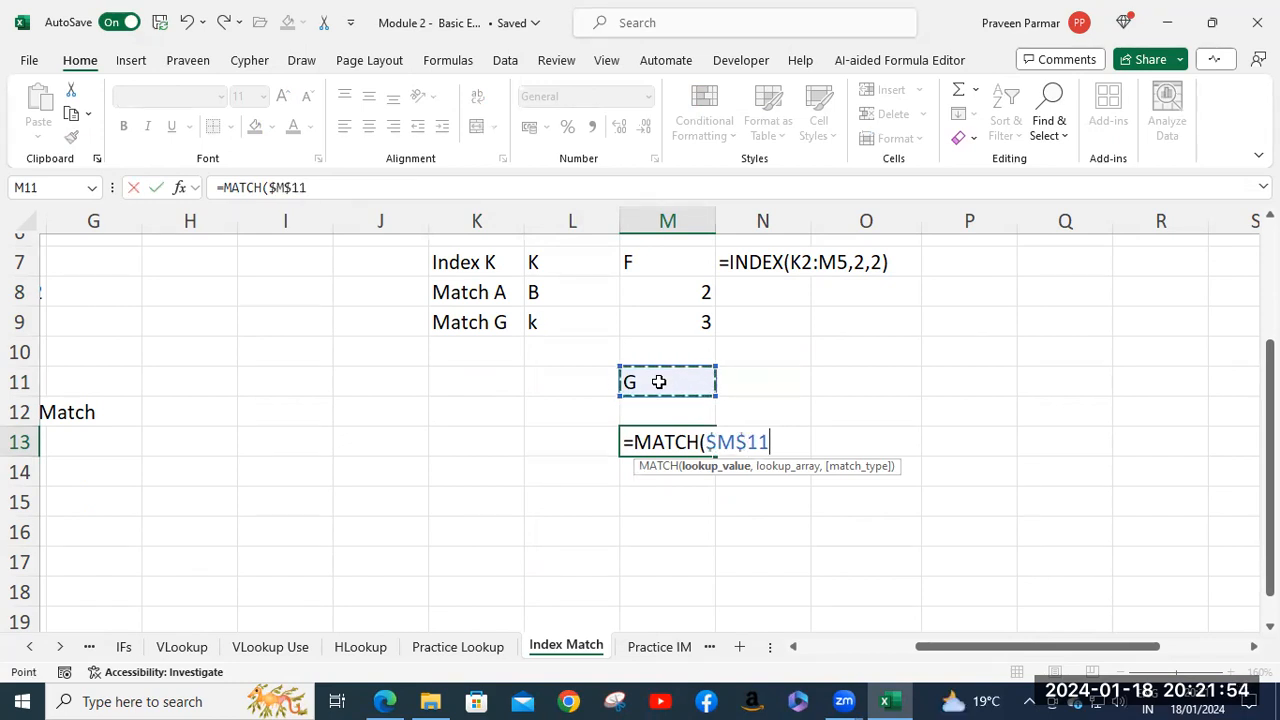
text(,)
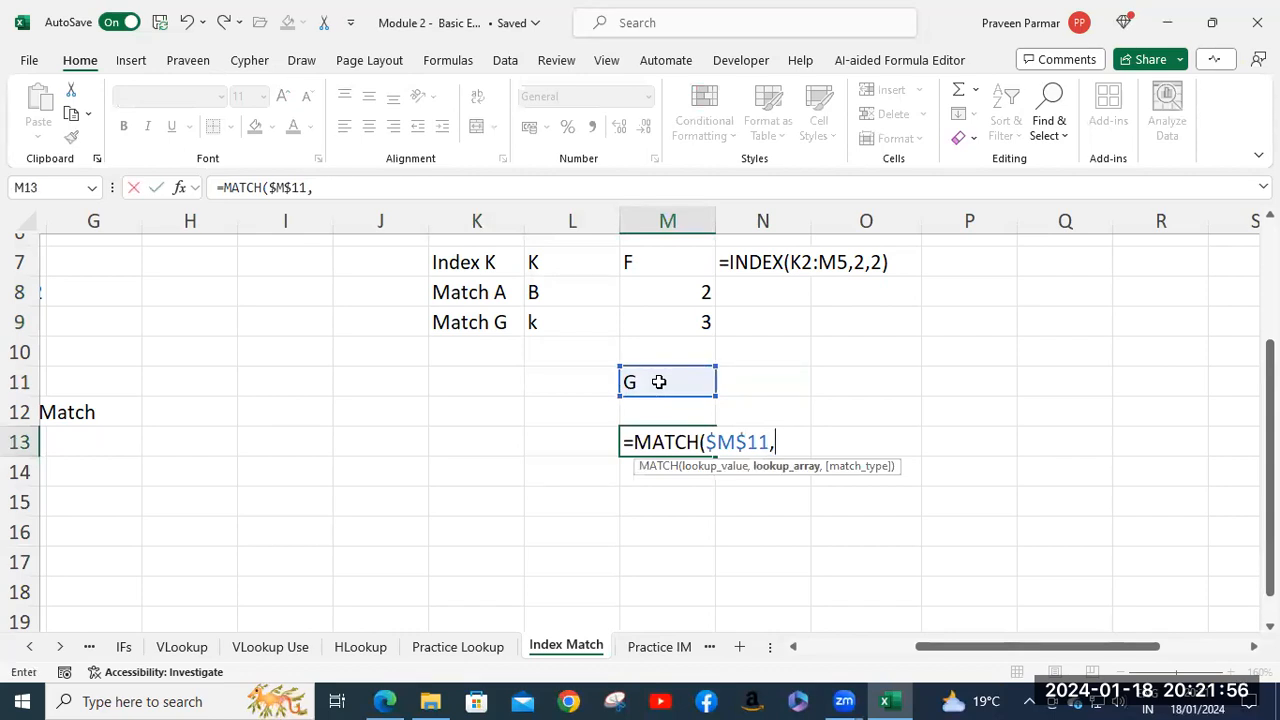
Step: Complete the MATCH formula in M13 with the absolute lookup array $L$2:$L$5, giving =MATCH($M$11,$L$2:$L$5)
scroll(659, 382, up, 2)
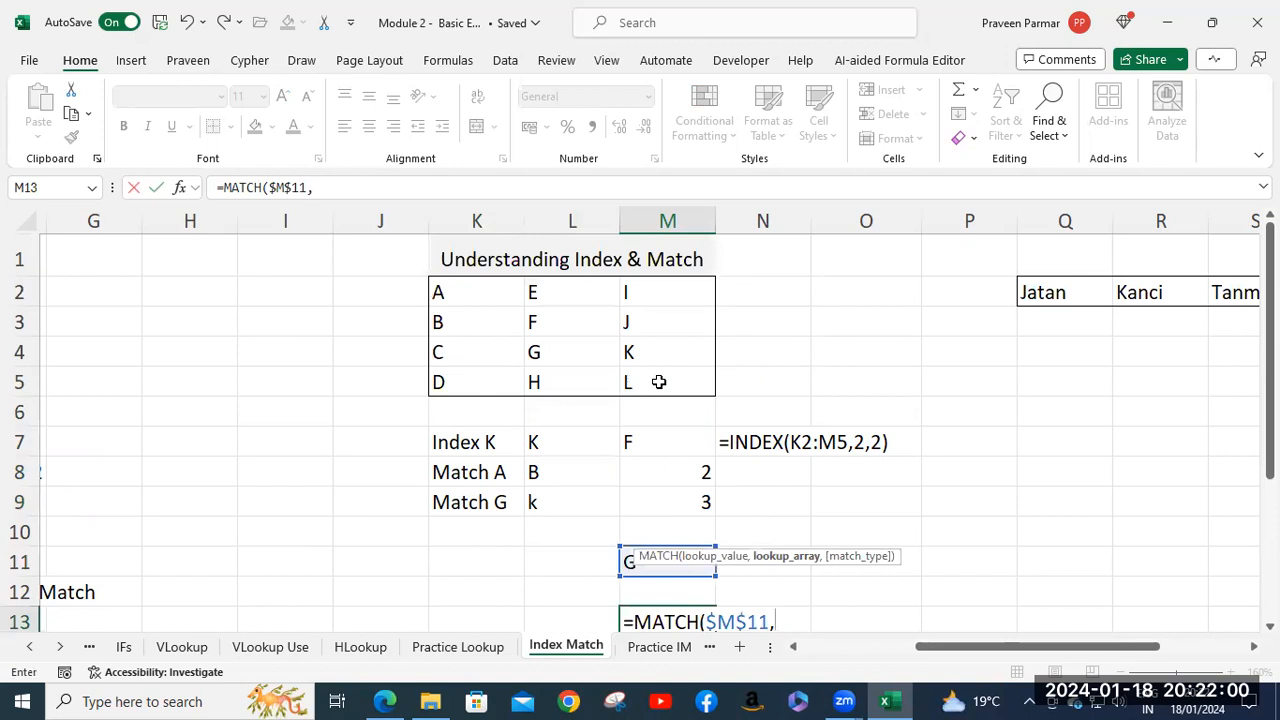
click(555, 288)
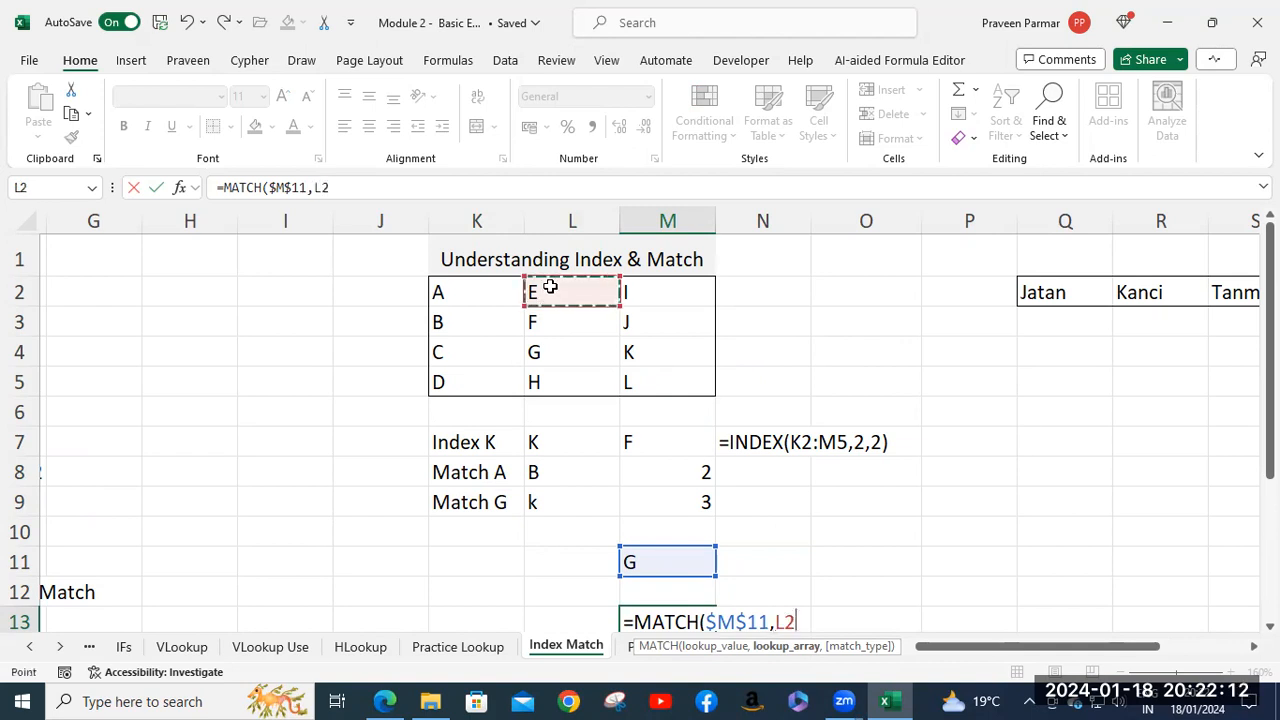
scroll(560, 318, down, 1)
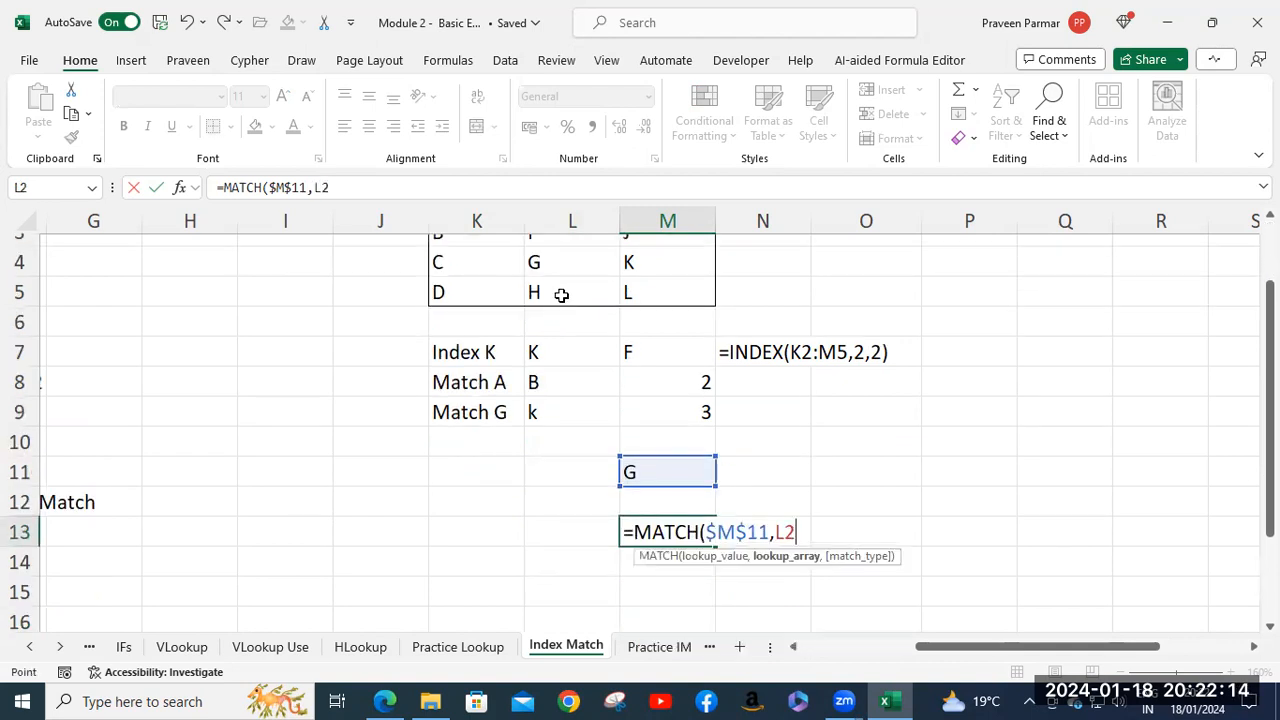
shift+click(562, 296)
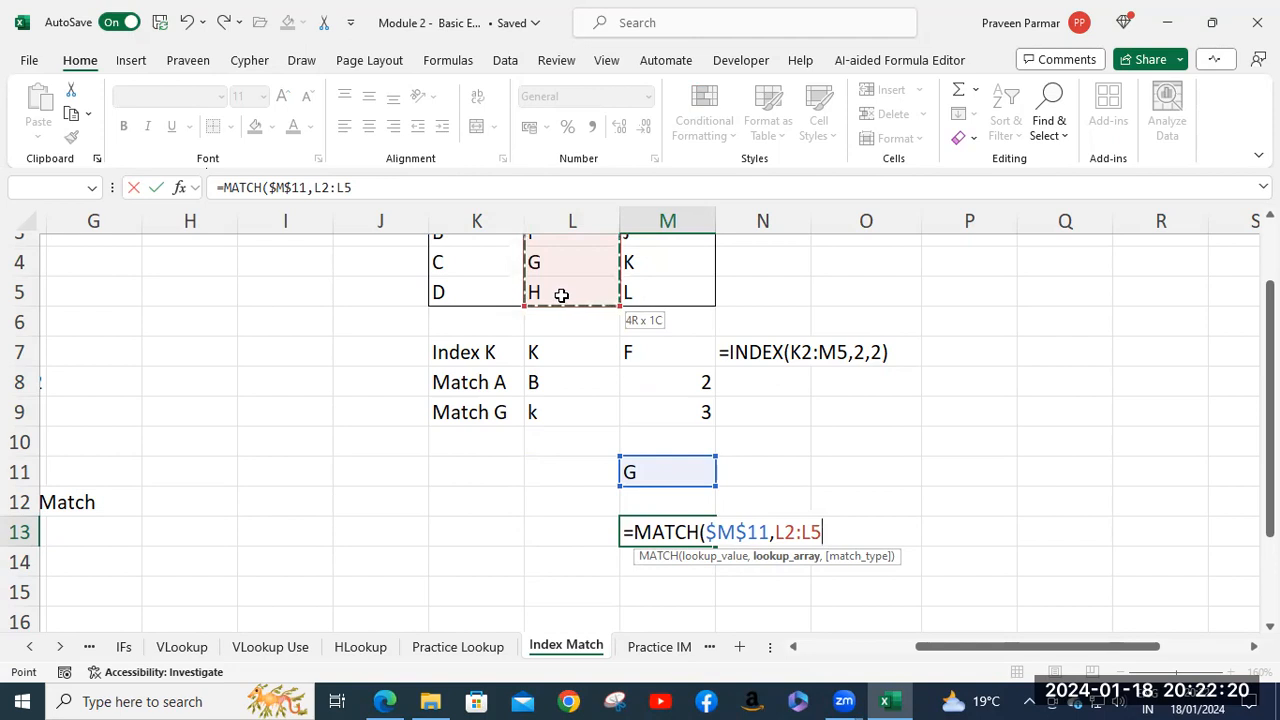
key(F4)
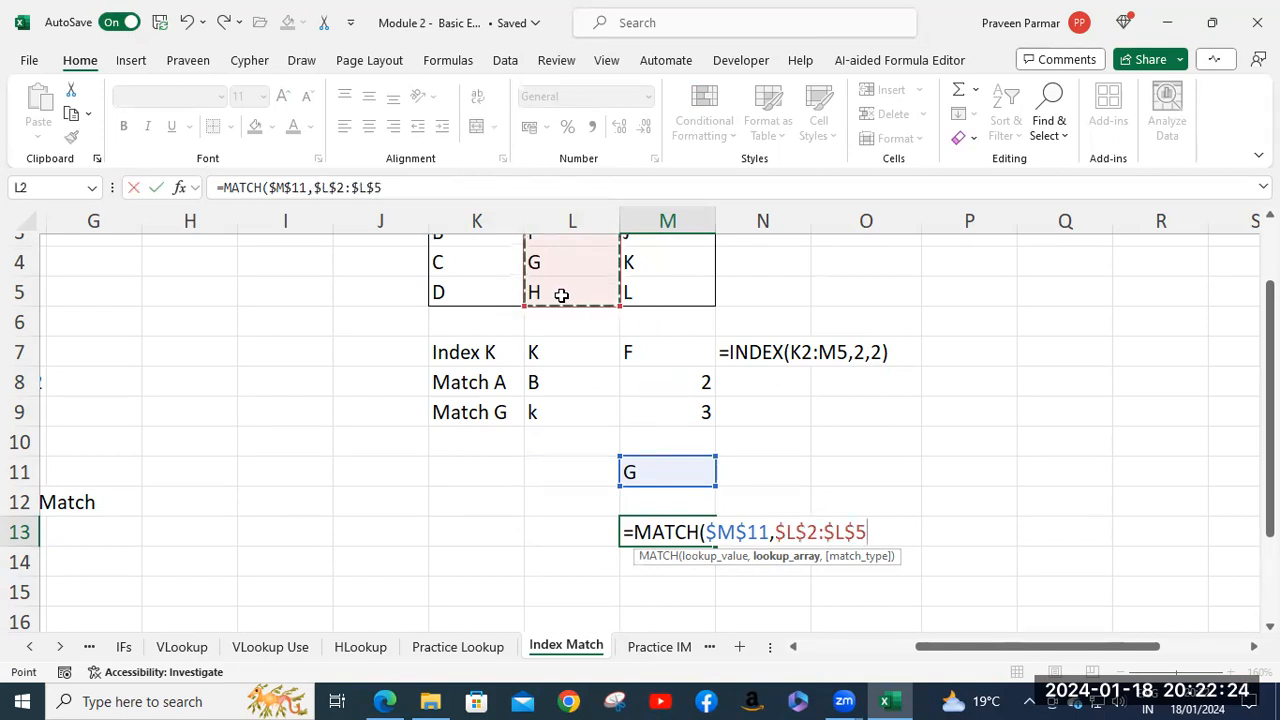
text())
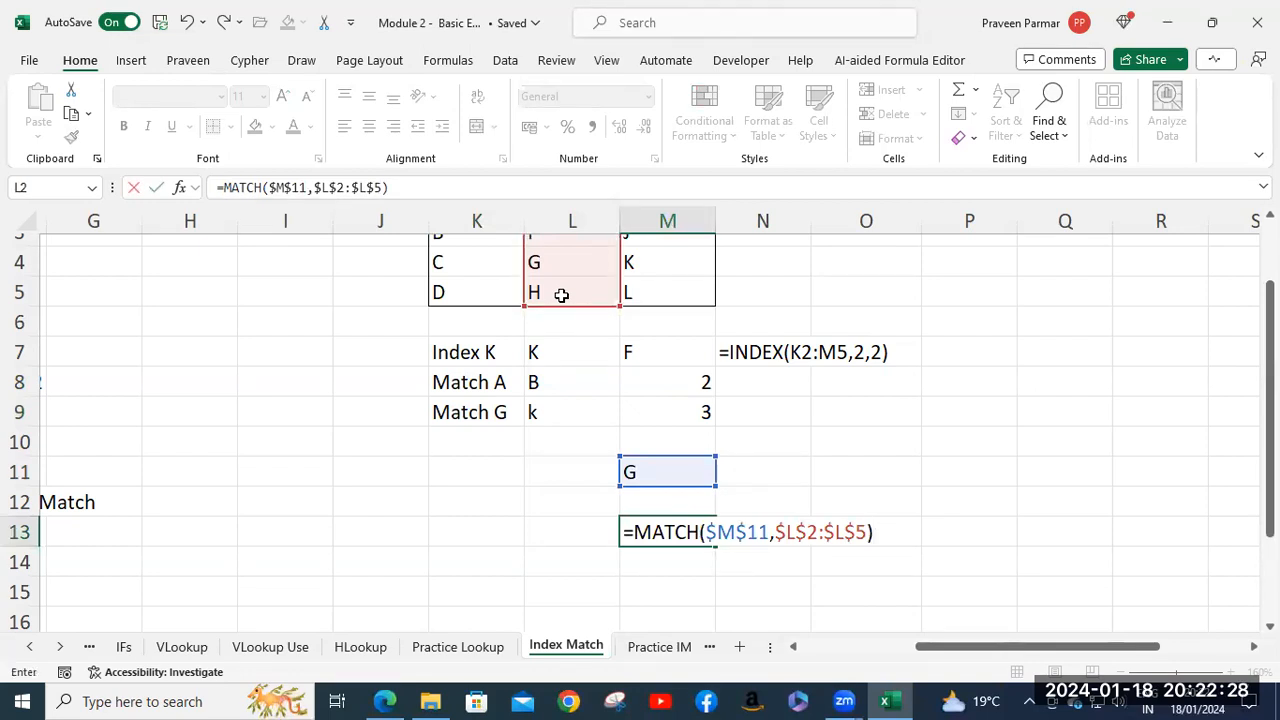
key(Return)
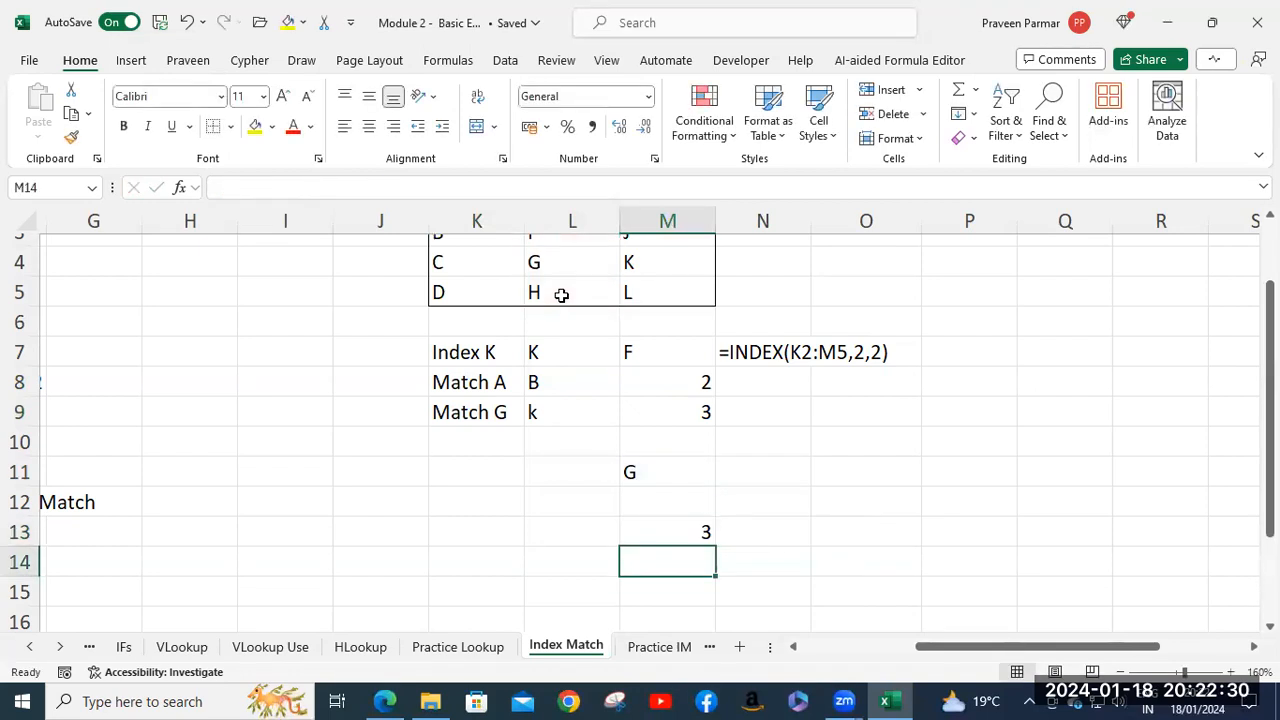
click(663, 534)
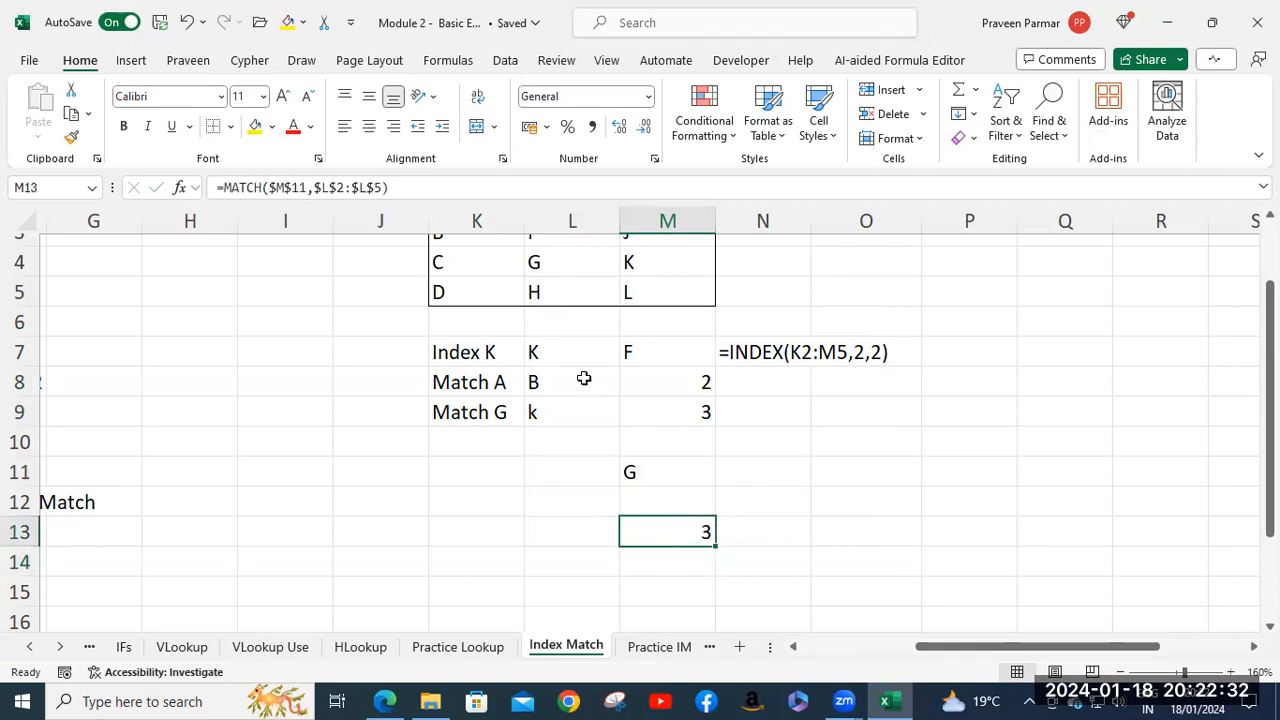
scroll(584, 378, up, 1)
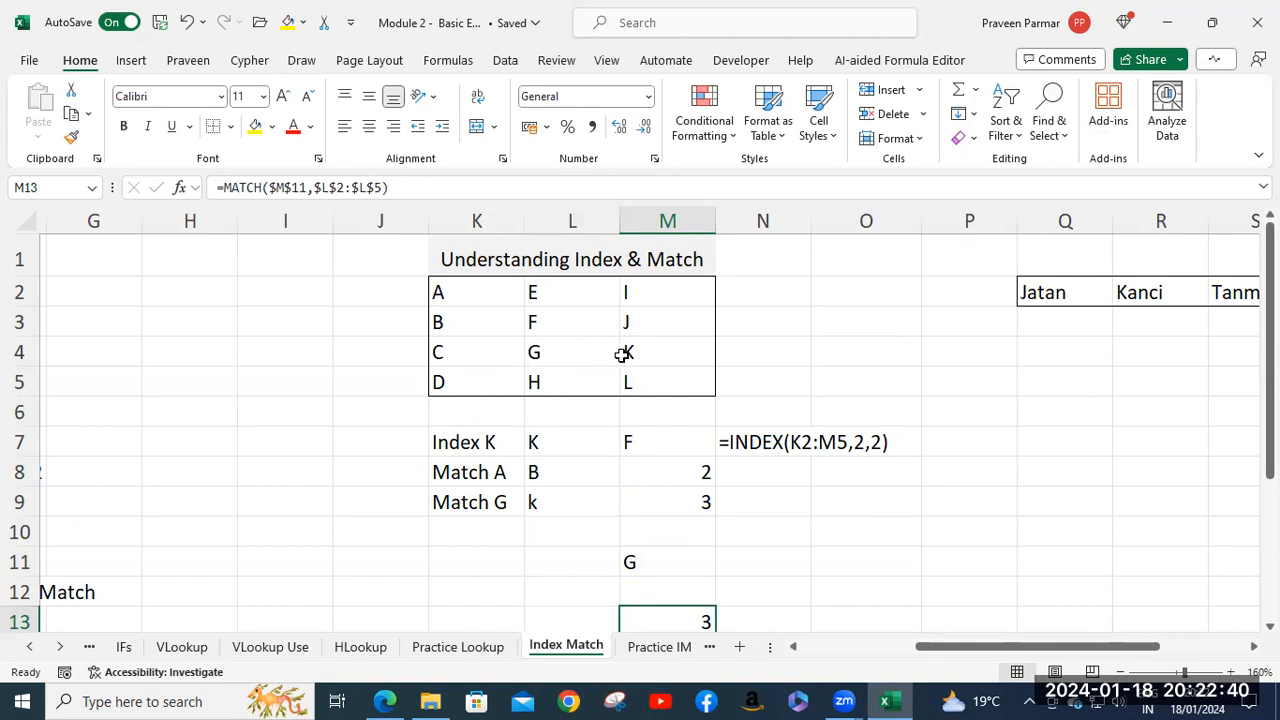
Step: Label cell L13 as Row and cell L14 as Column
scroll(640, 440, down, 1)
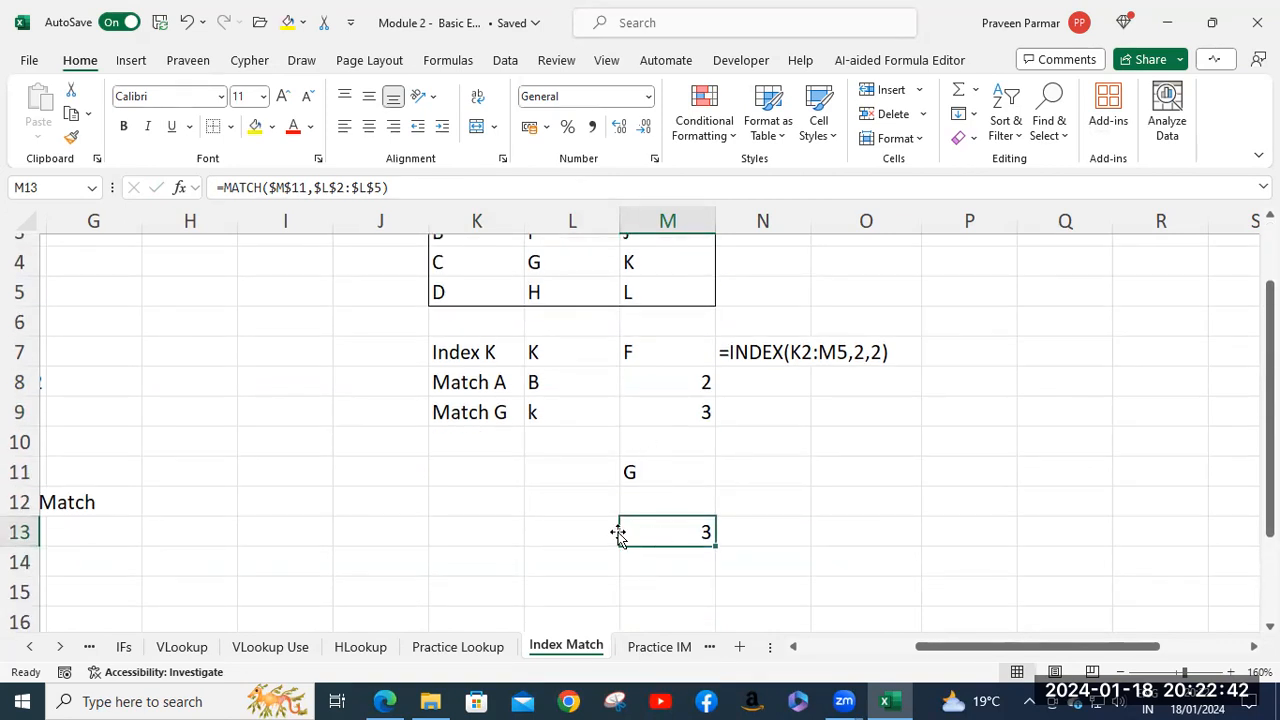
click(576, 530)
text(Row)
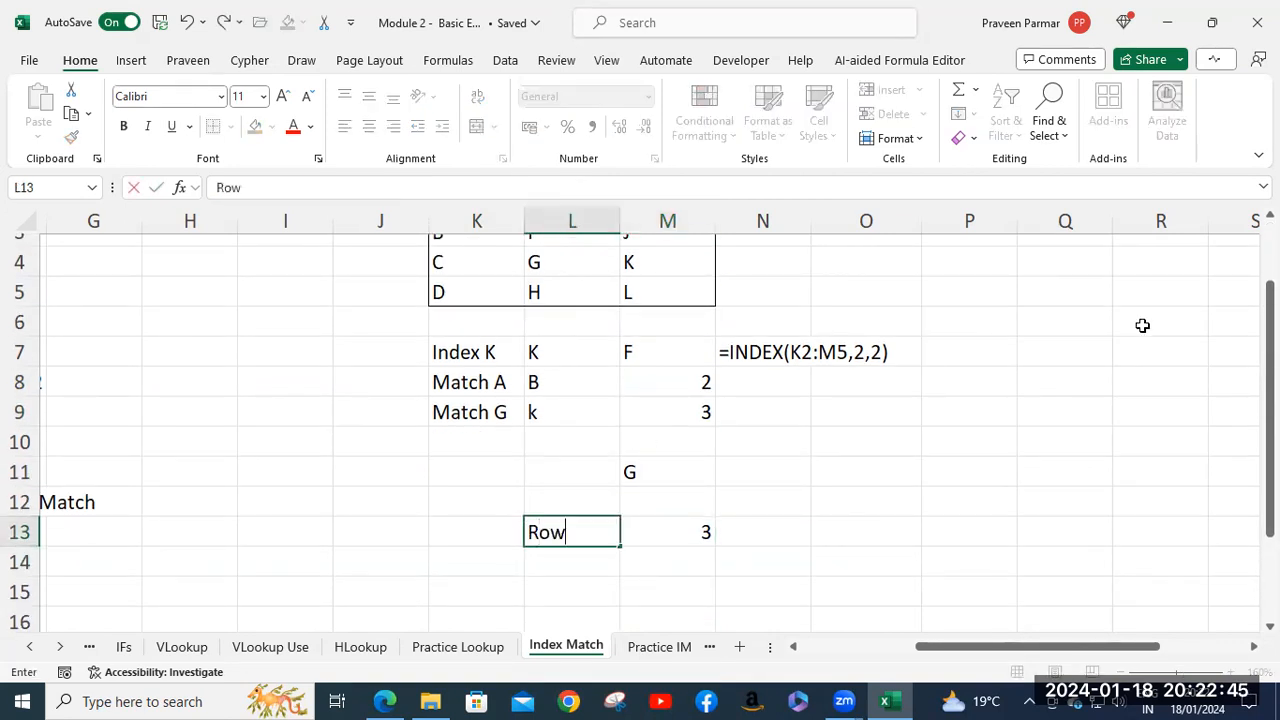
key(Return)
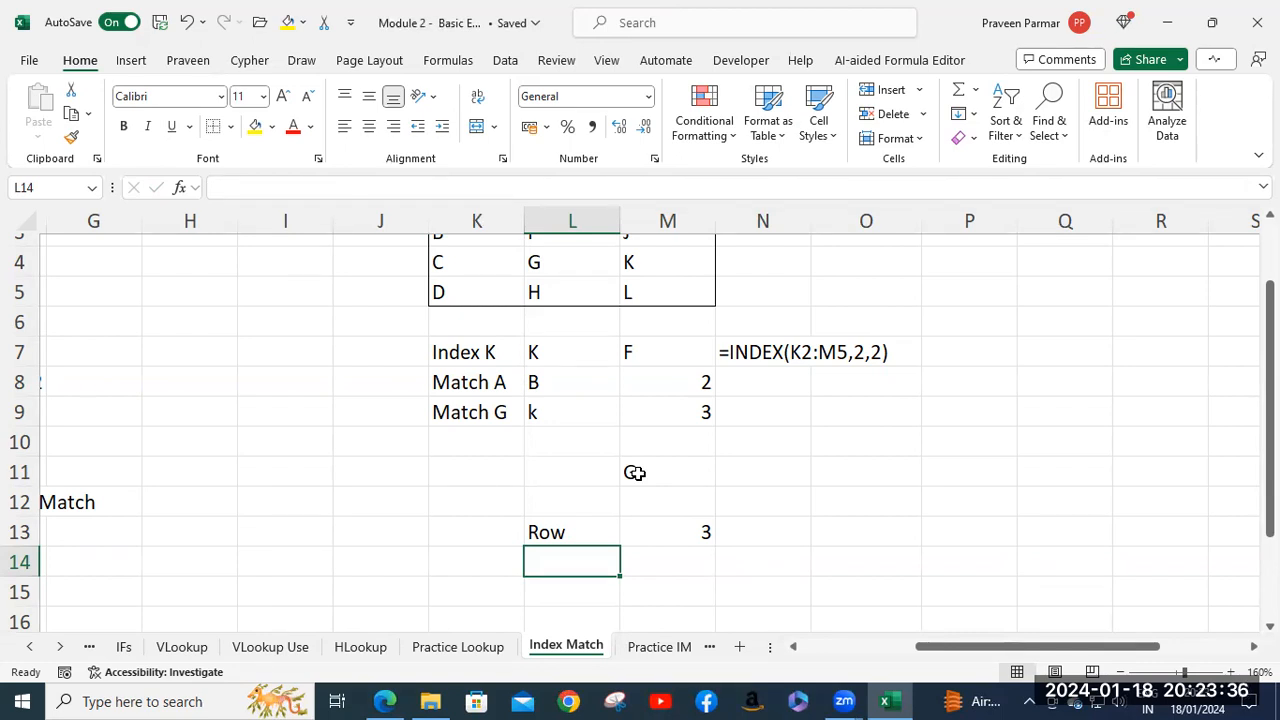
text(COu)
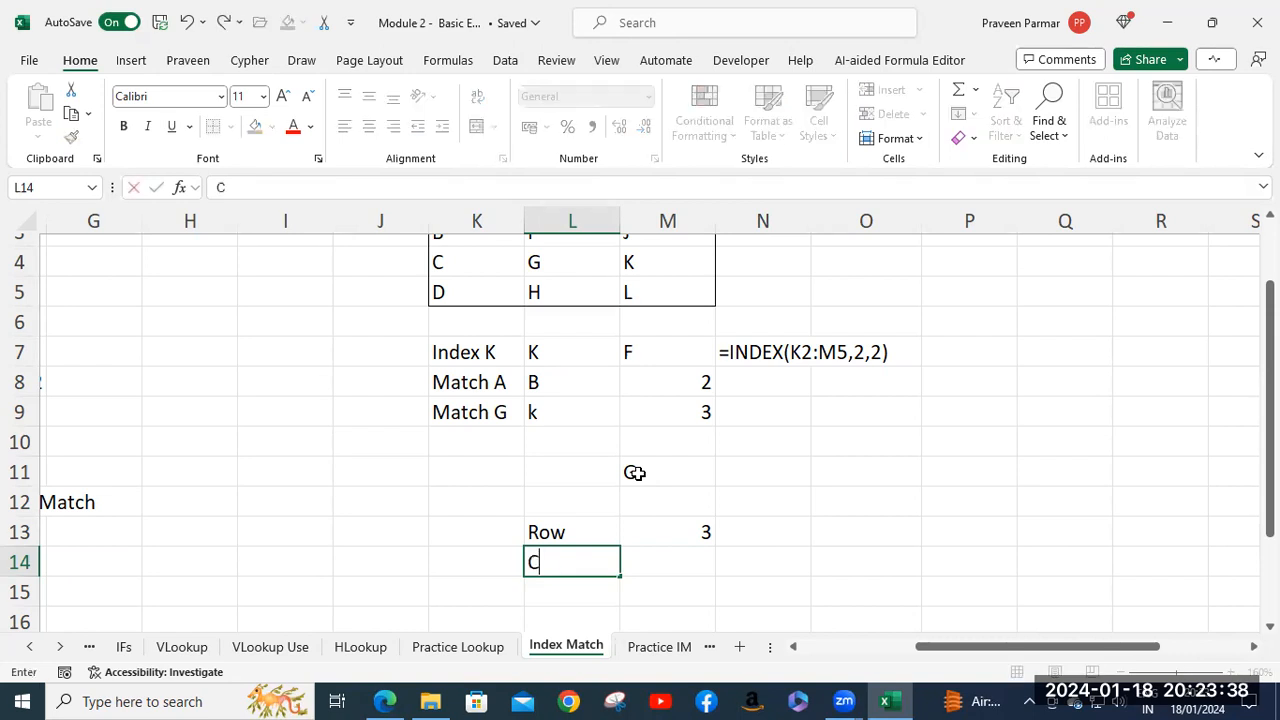
key(BackSpace)
key(BackSpace)
text(olumn)
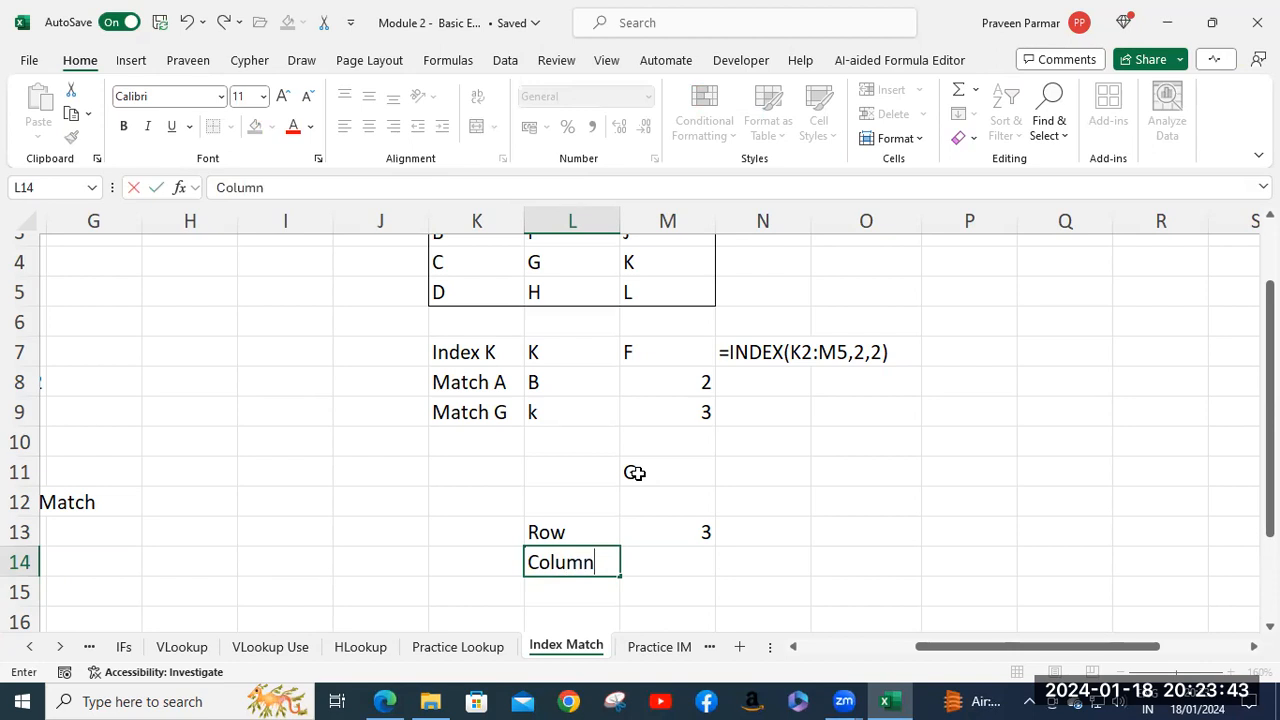
key(Tab)
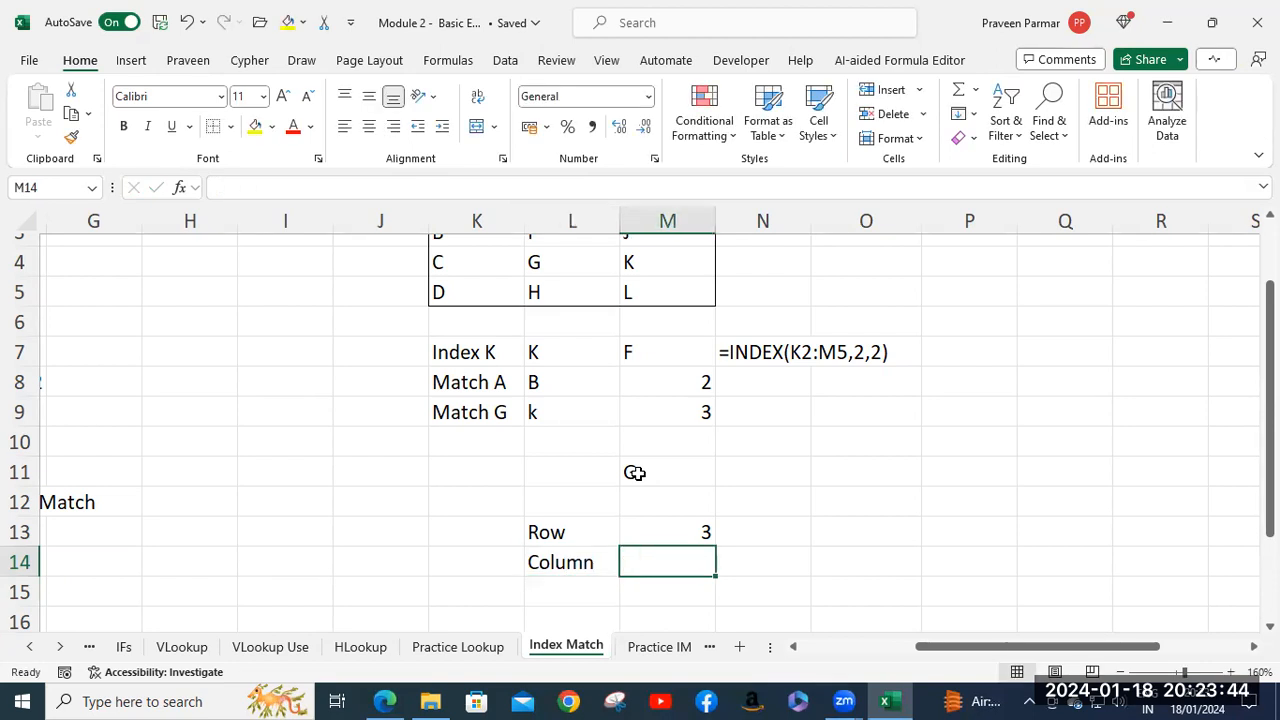
Step: Enter =MATCH($M$11,$K$4:$M$4) in cell M14 to find the letter's column position in the table's third row
text(=ma)
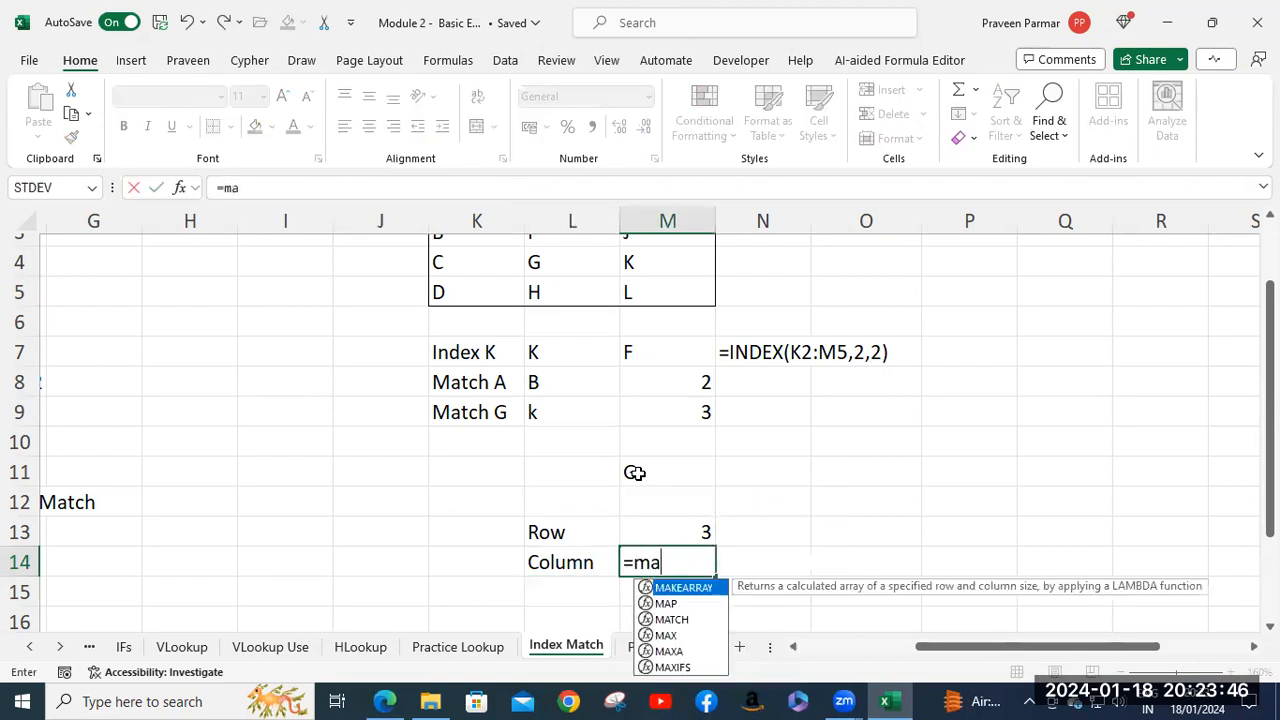
text(t)
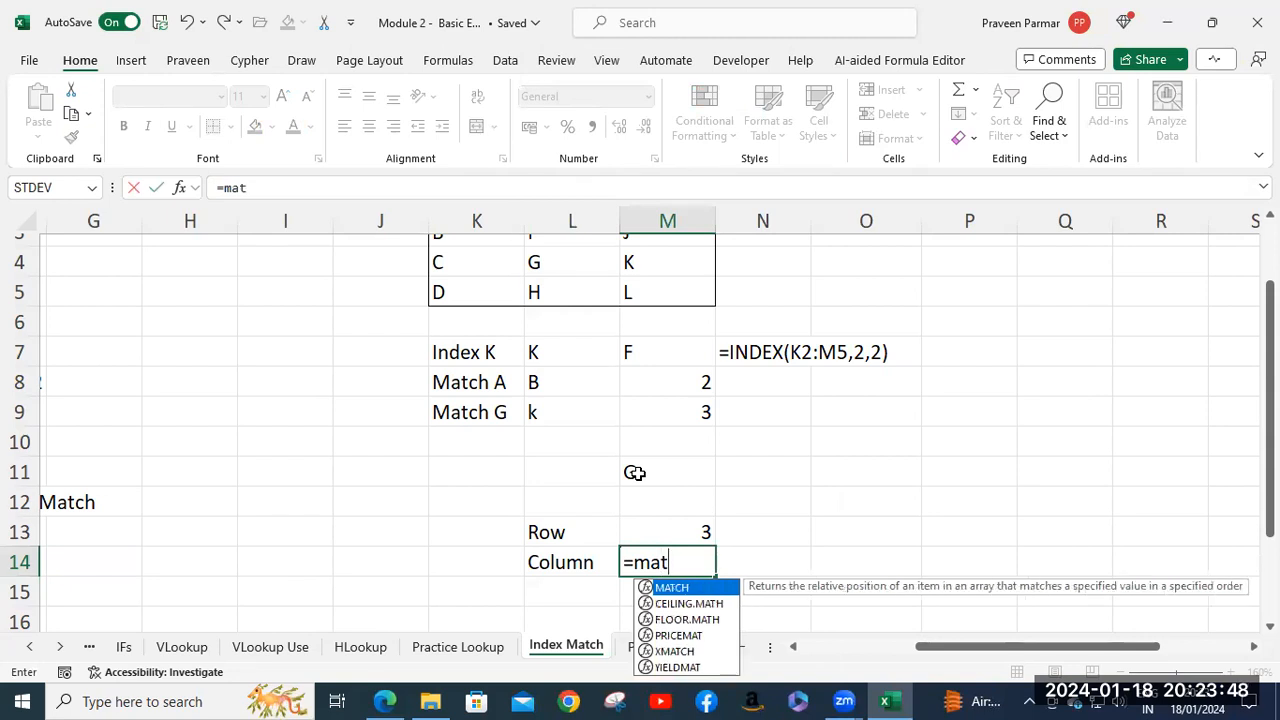
key(Tab)
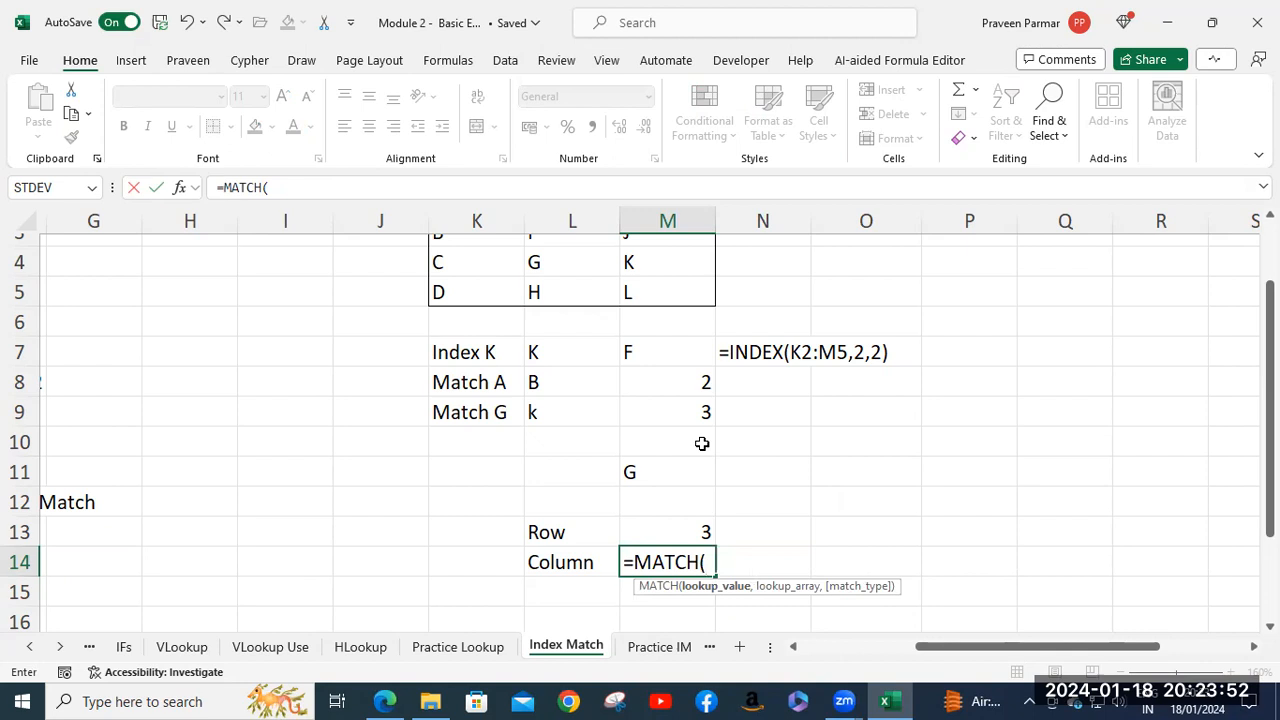
click(664, 472)
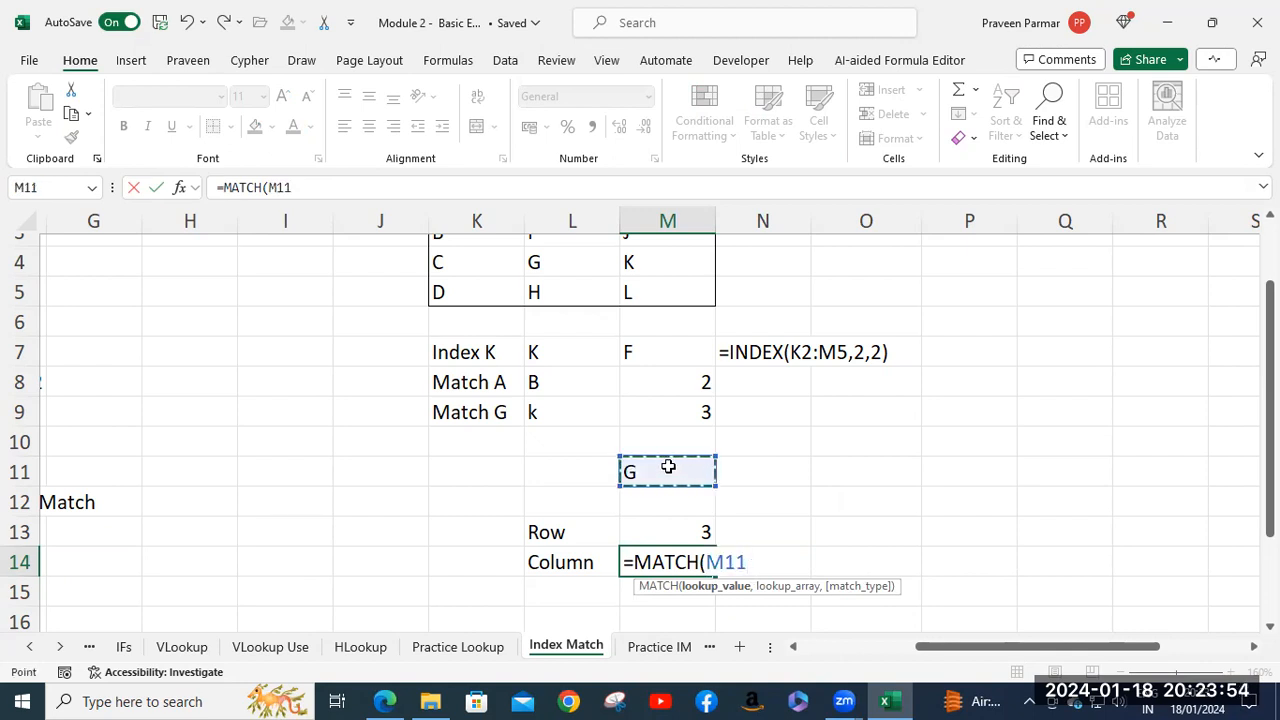
key(F4)
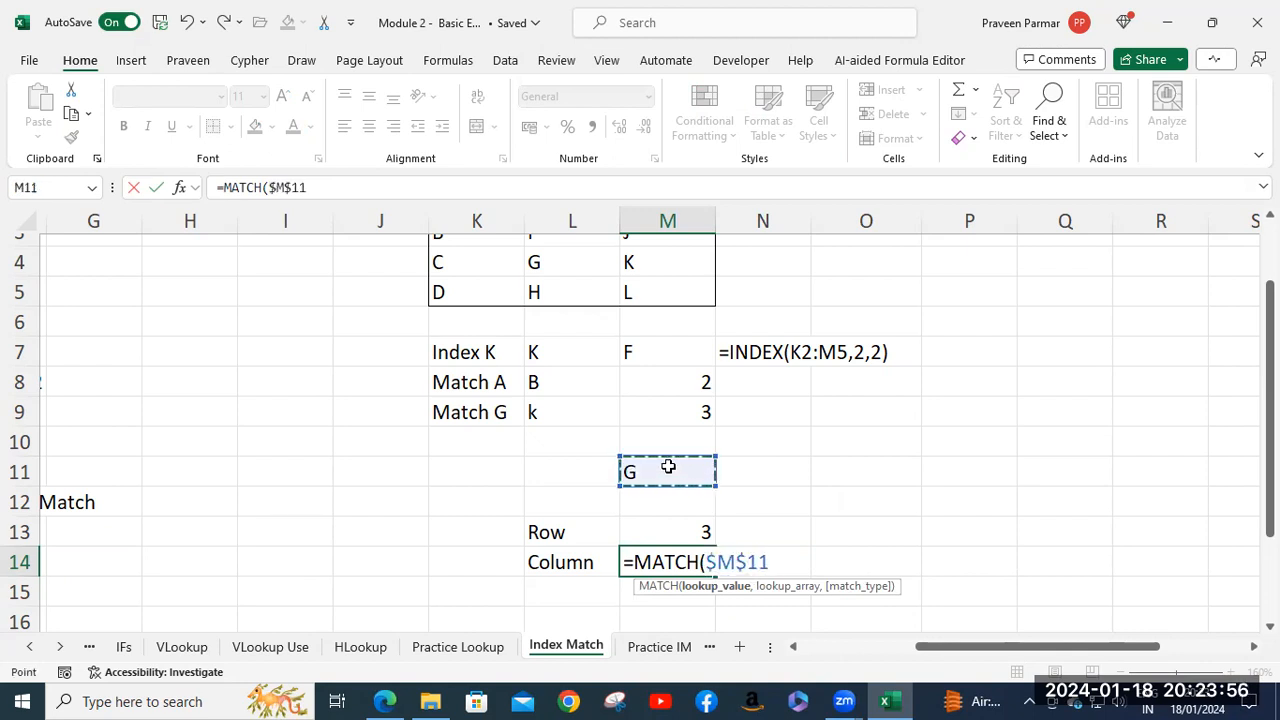
text(,)
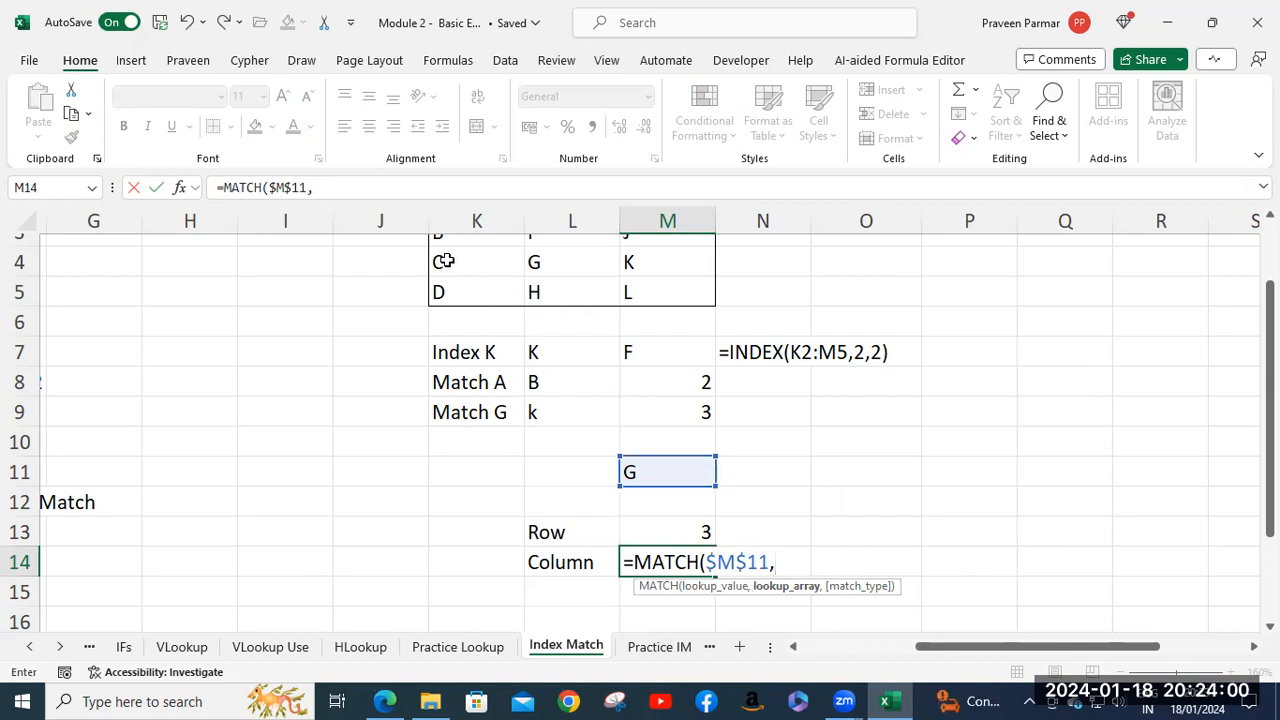
drag(443, 261, 681, 260)
key(F4)
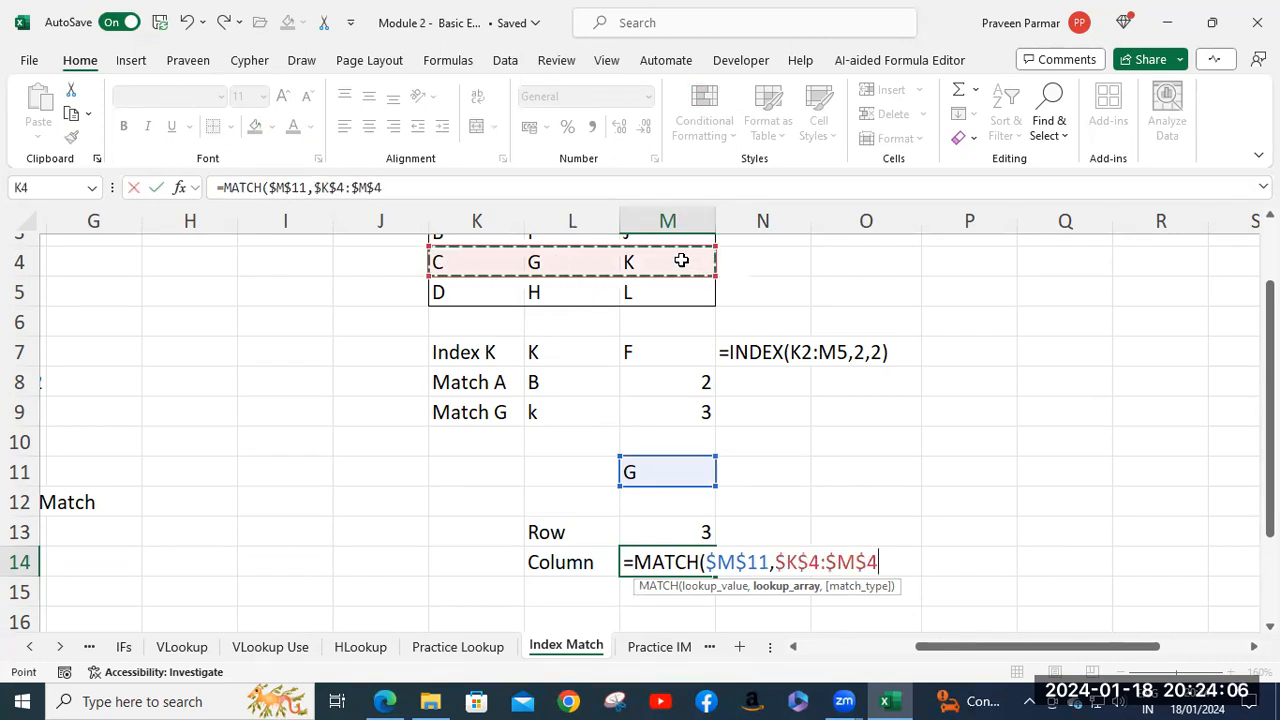
text())
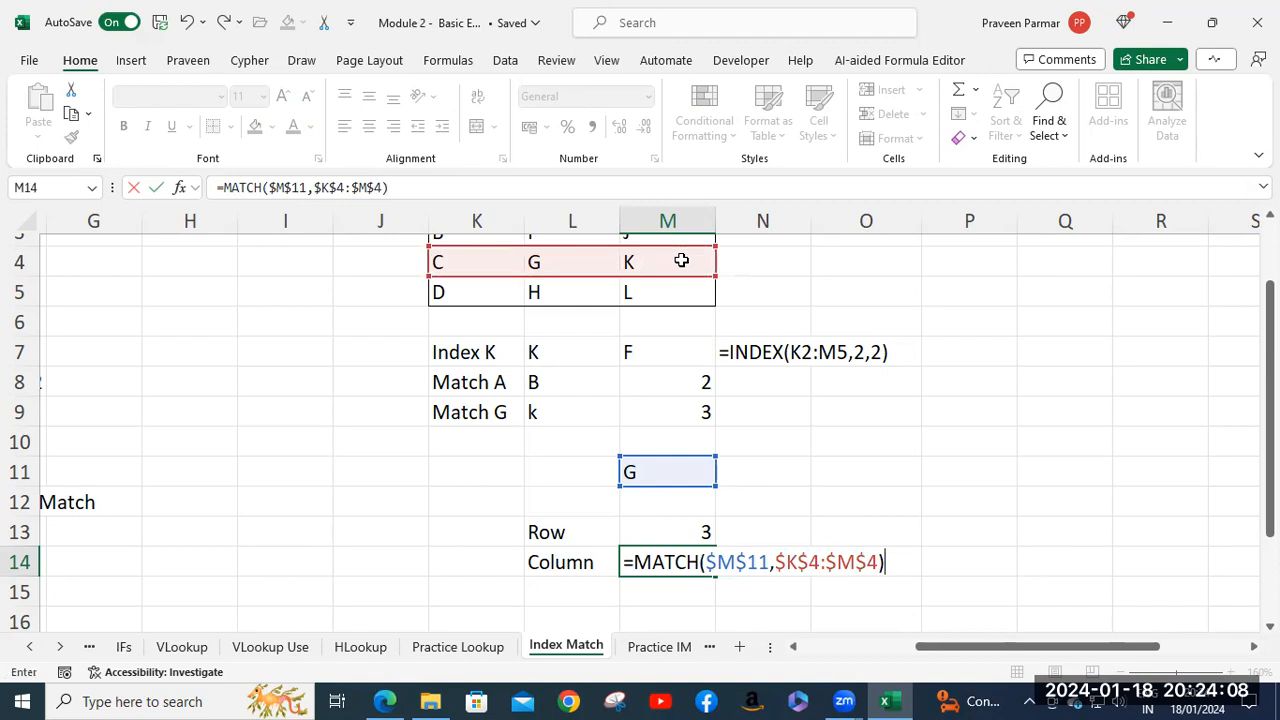
key(Return)
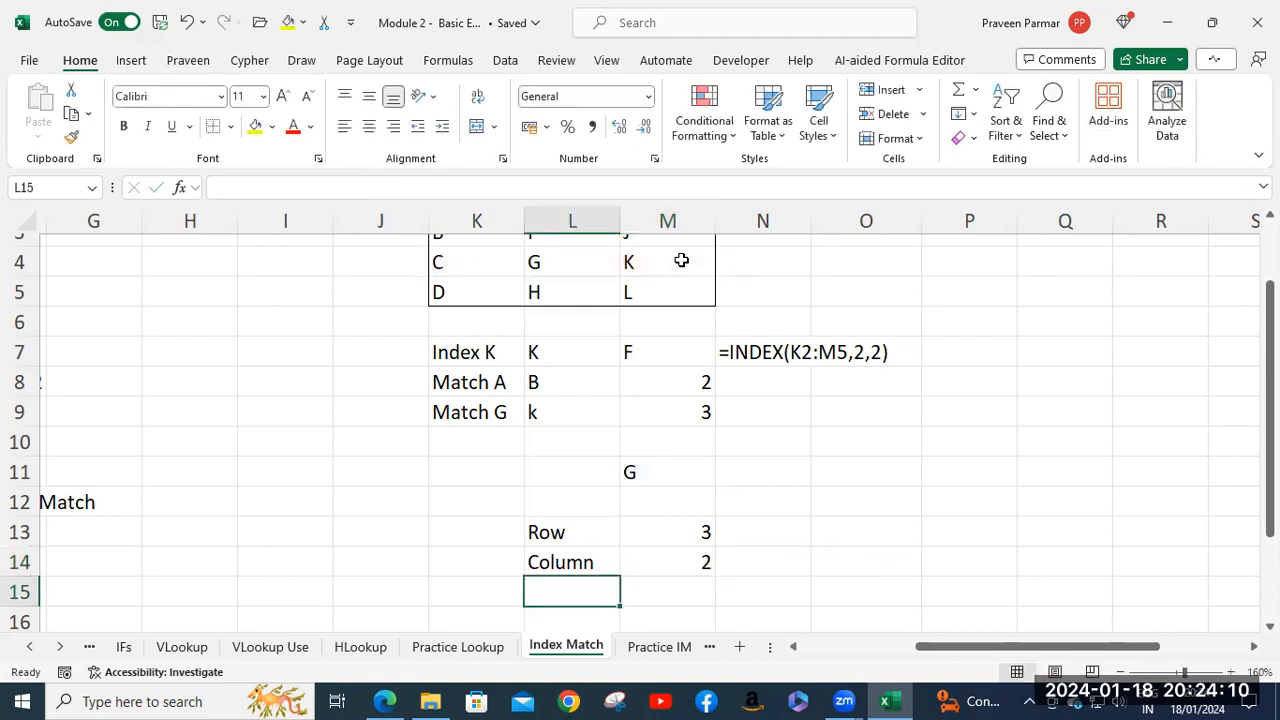
scroll(606, 288, up, 1)
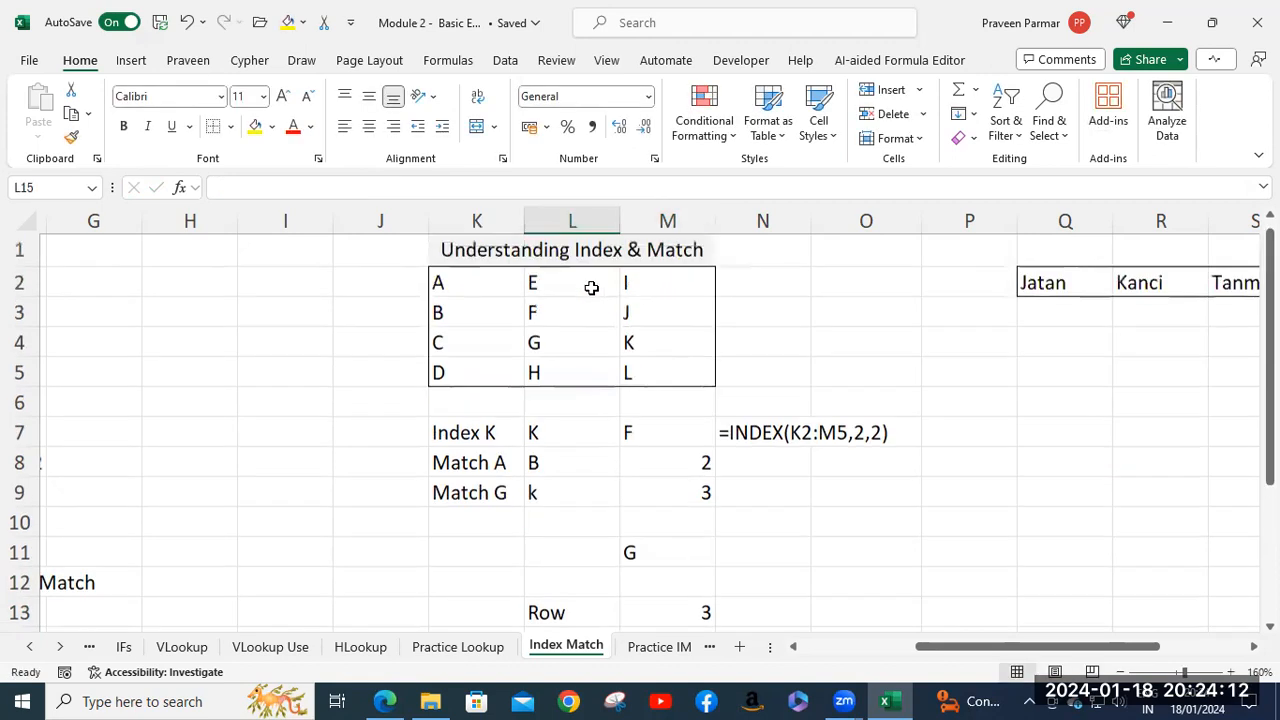
Step: Label the INDEX result in M11 by entering Value in cell L11
scroll(575, 392, down, 2)
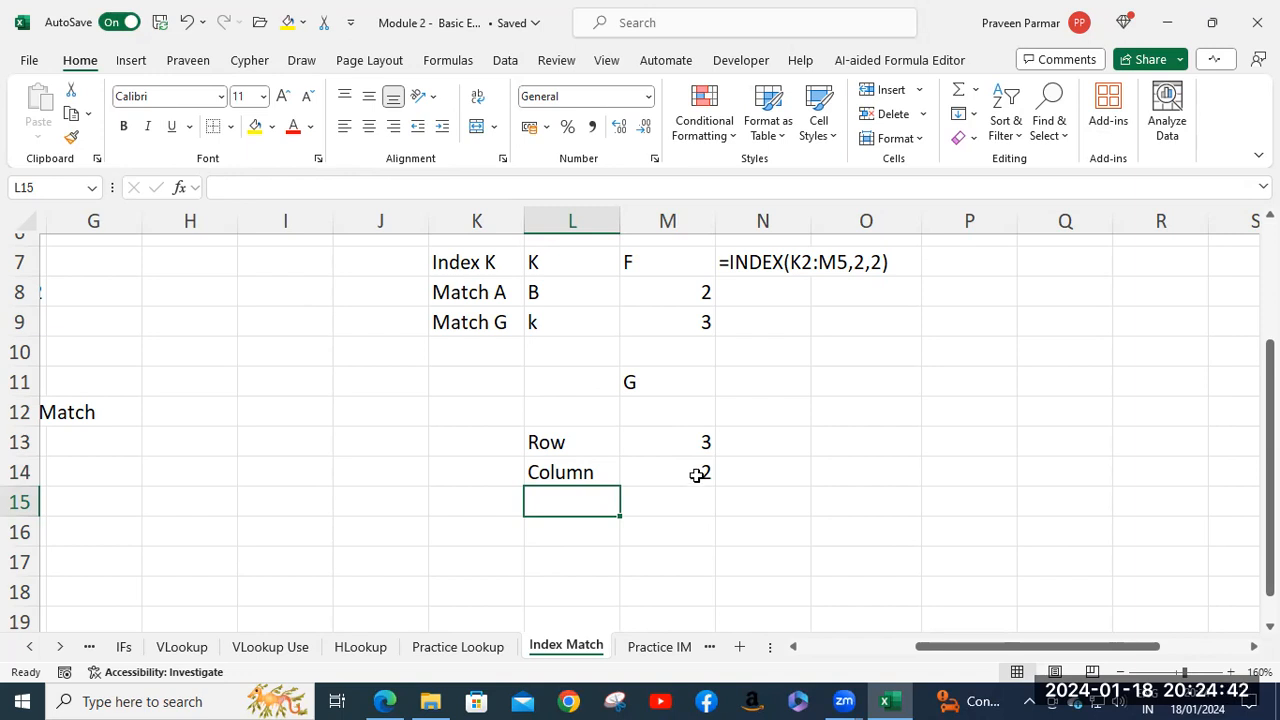
click(662, 388)
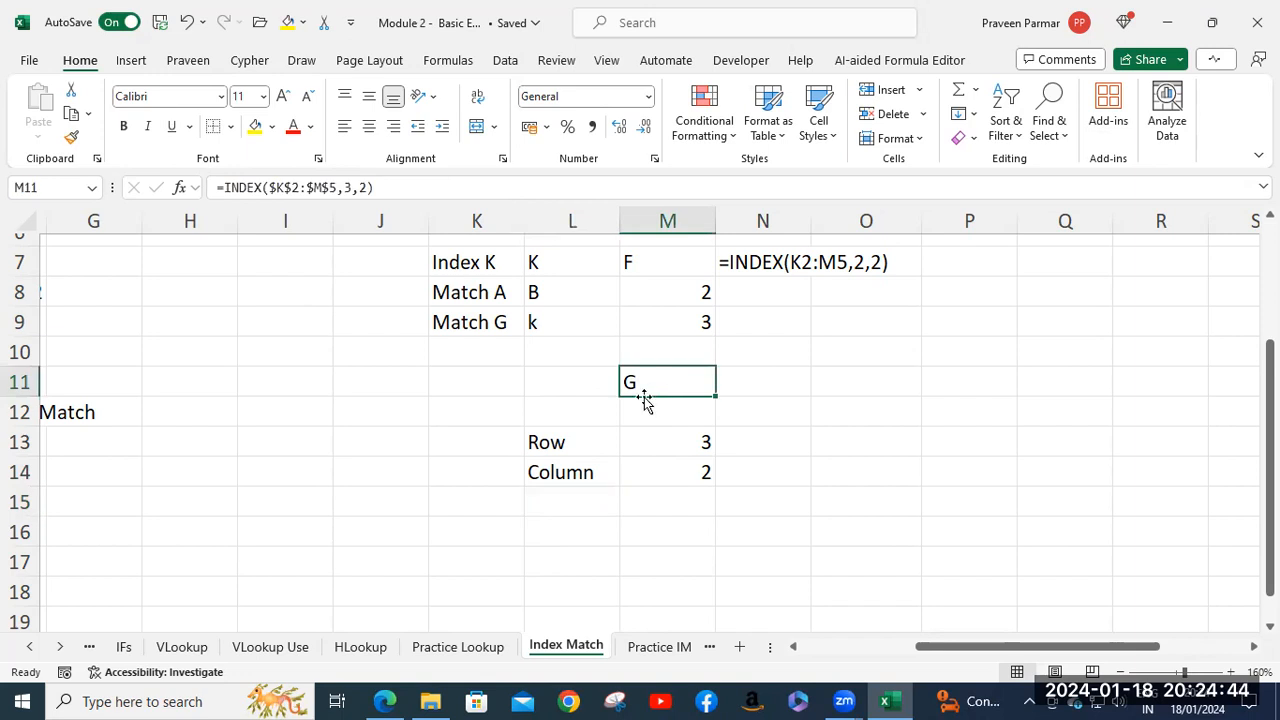
click(558, 374)
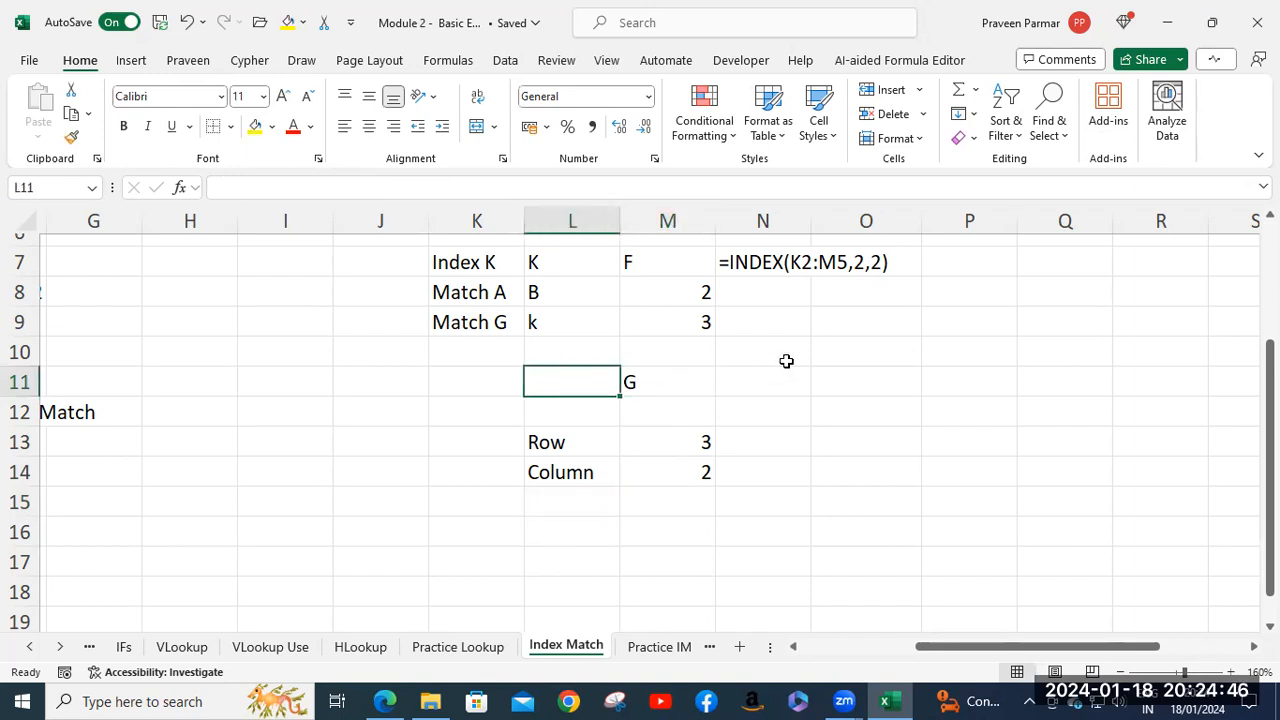
text(VB)
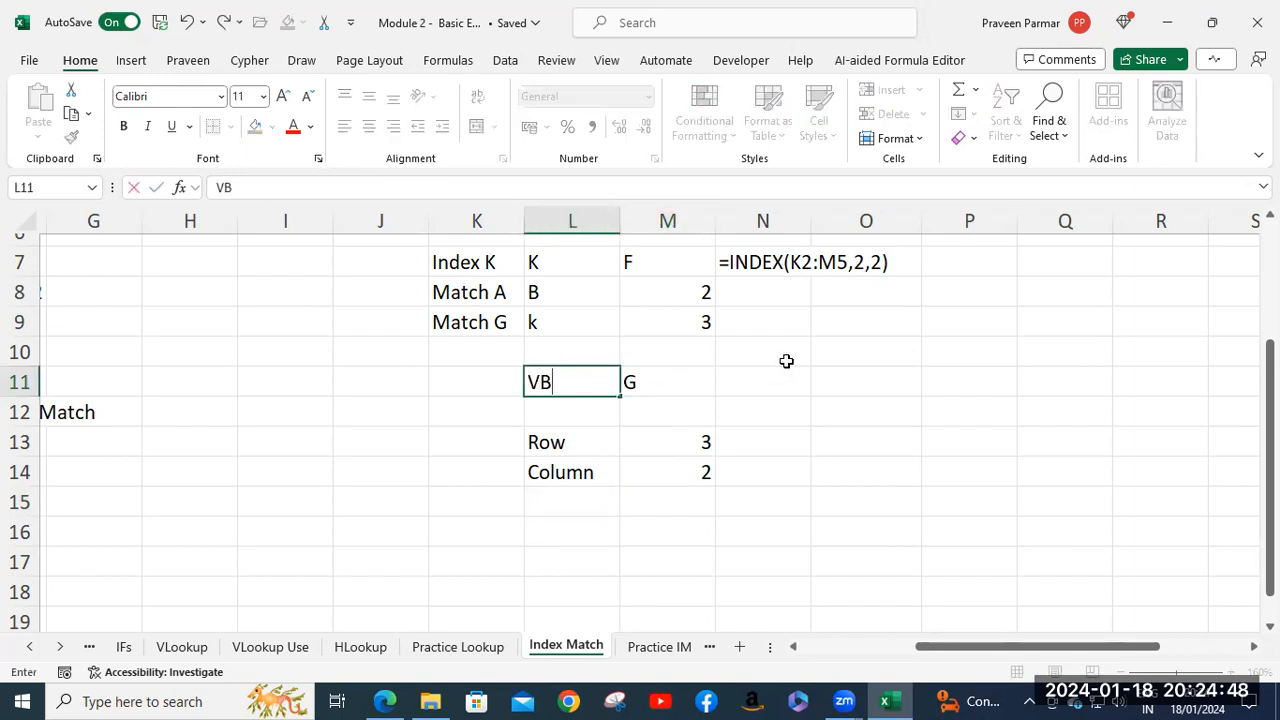
key(BackSpace)
text(alue)
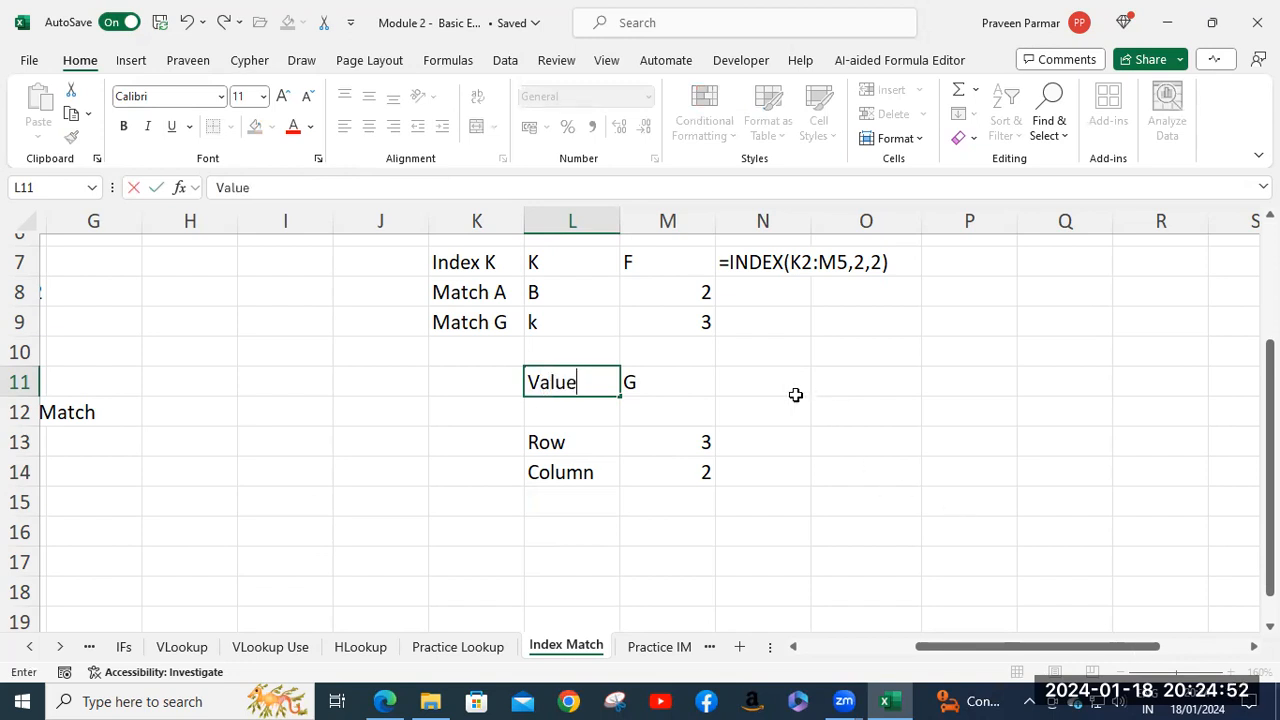
Step: Note the function used beside each result: Index in N11 and Match in both N13 and N14
click(778, 384)
text(Index)
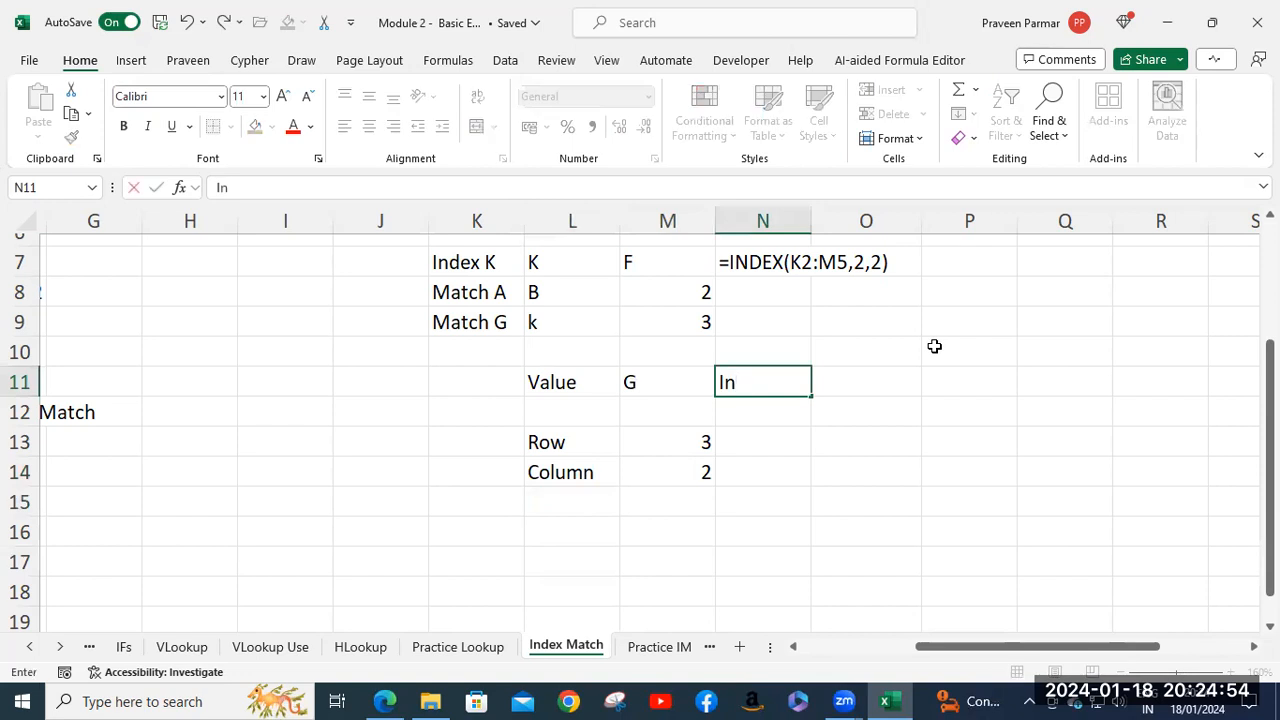
click(771, 440)
text(Match)
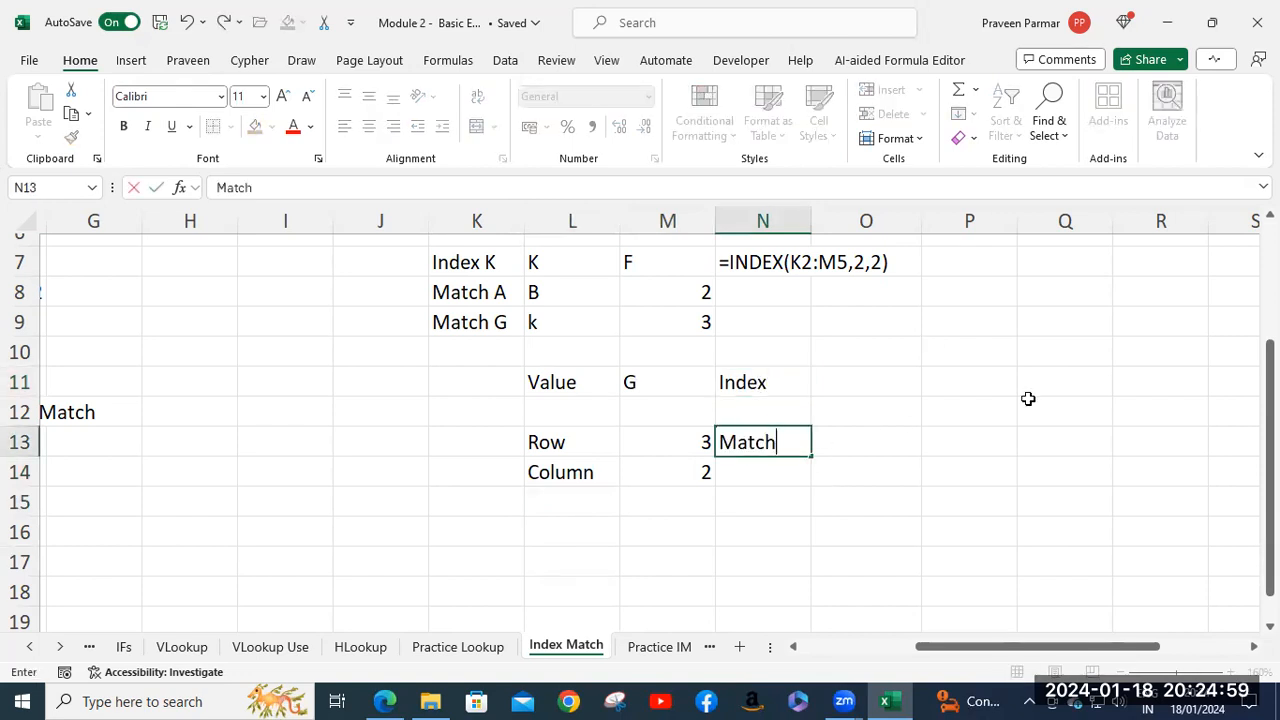
key(Return)
text(Ma)
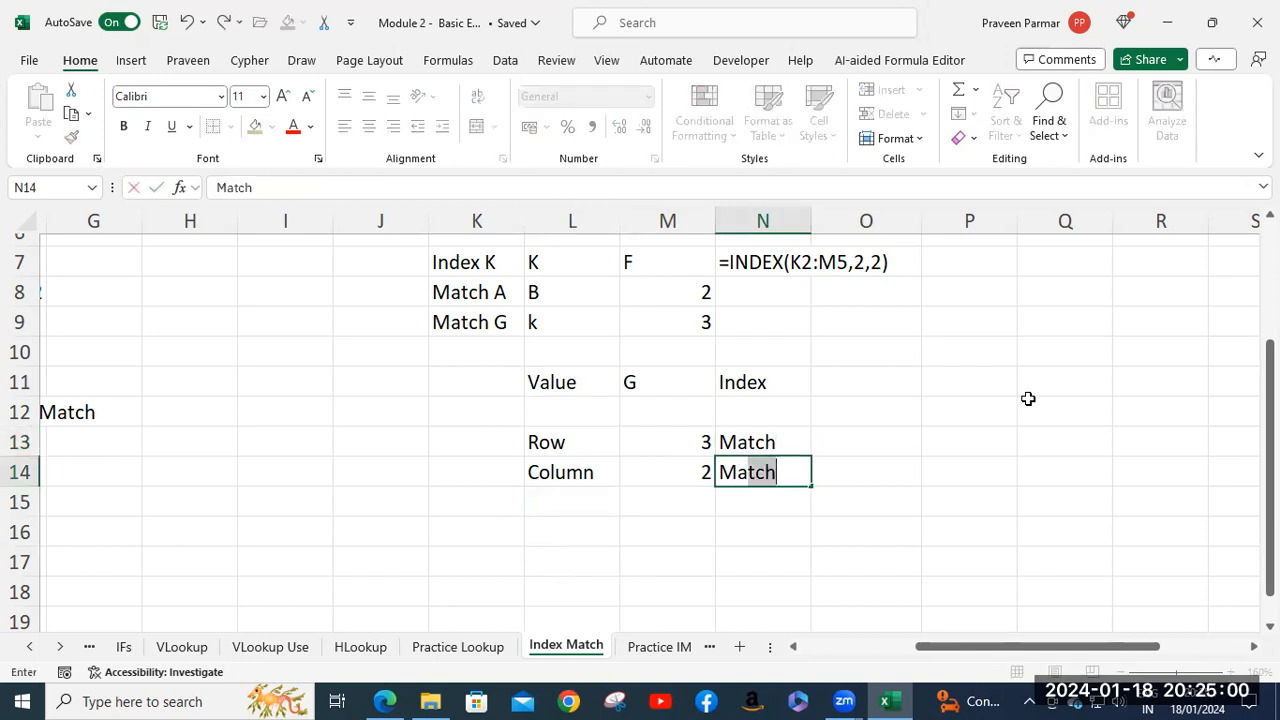
key(Return)
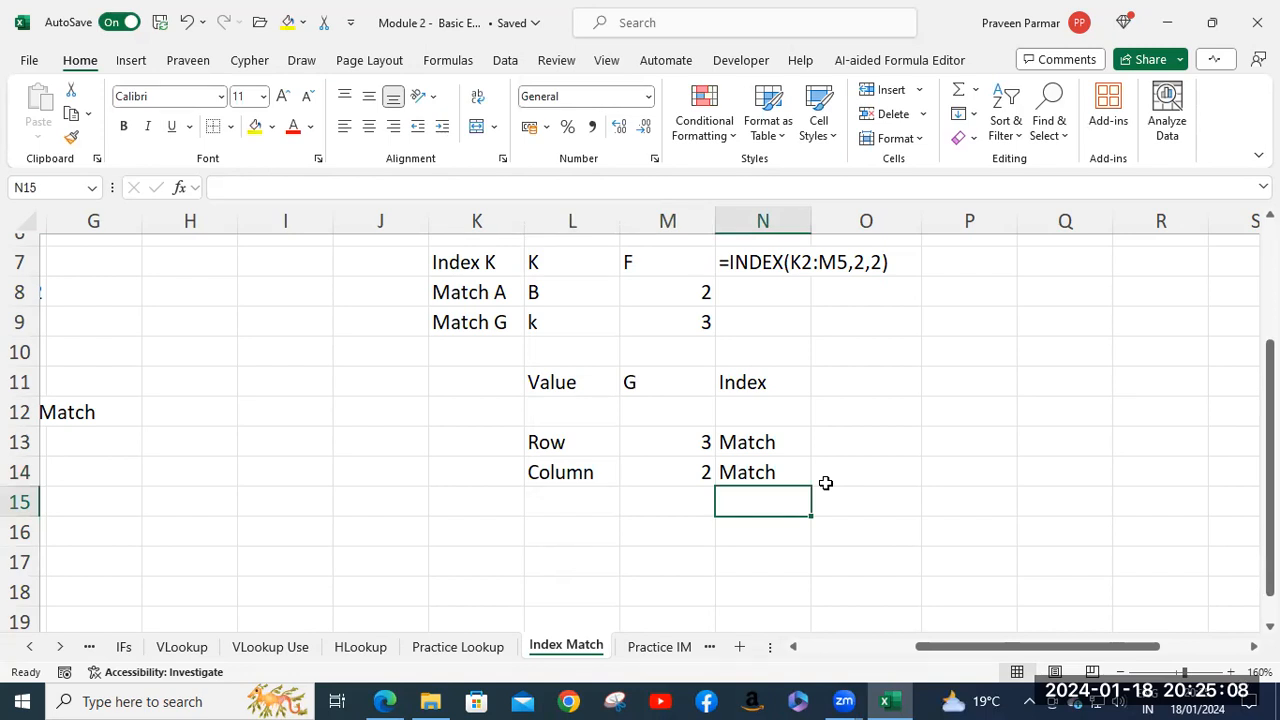
Step: Display the price formula from B11 as text in cell D9 with =FORMULATEXT(B11)
drag(1049, 648, 911, 660)
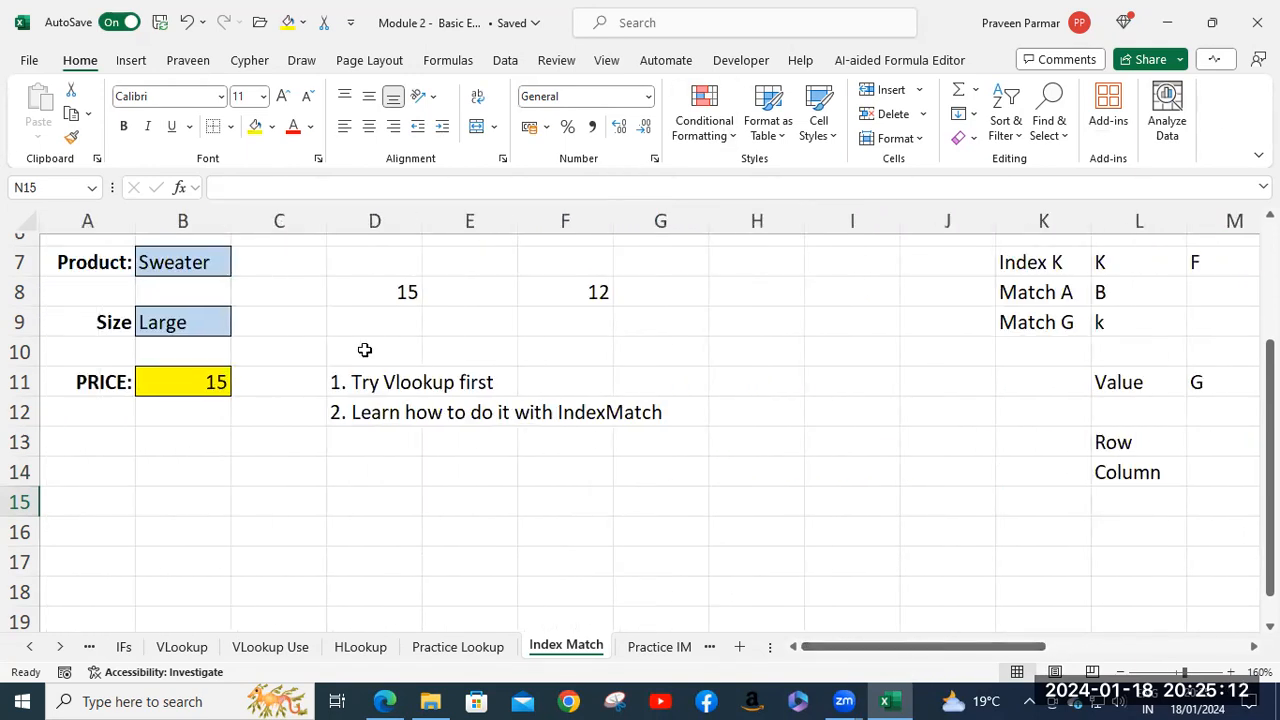
scroll(364, 350, up, 1)
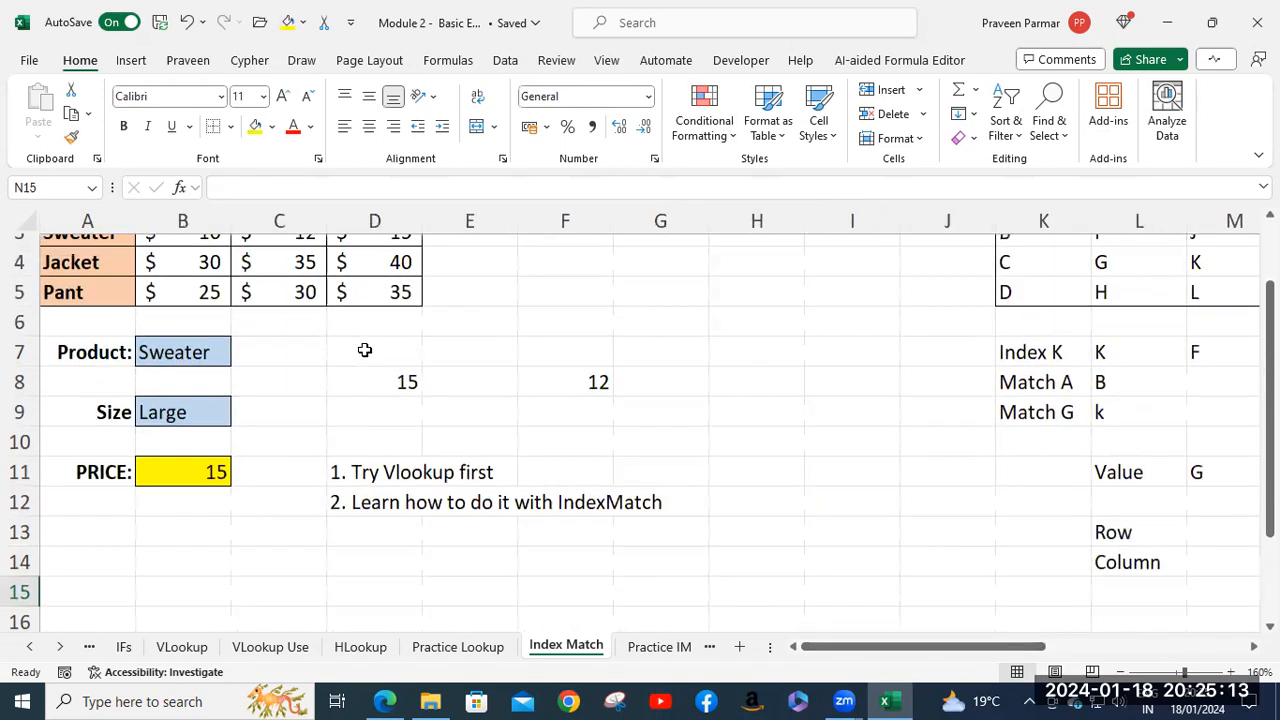
click(194, 473)
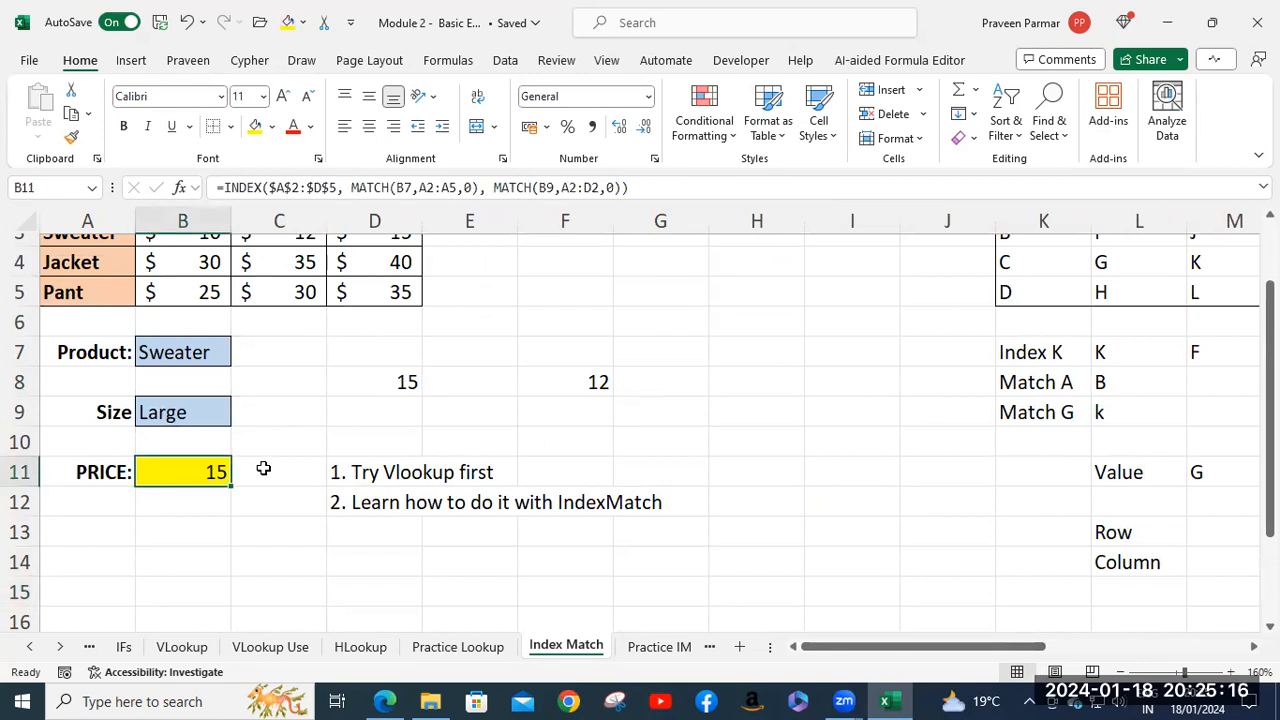
click(342, 412)
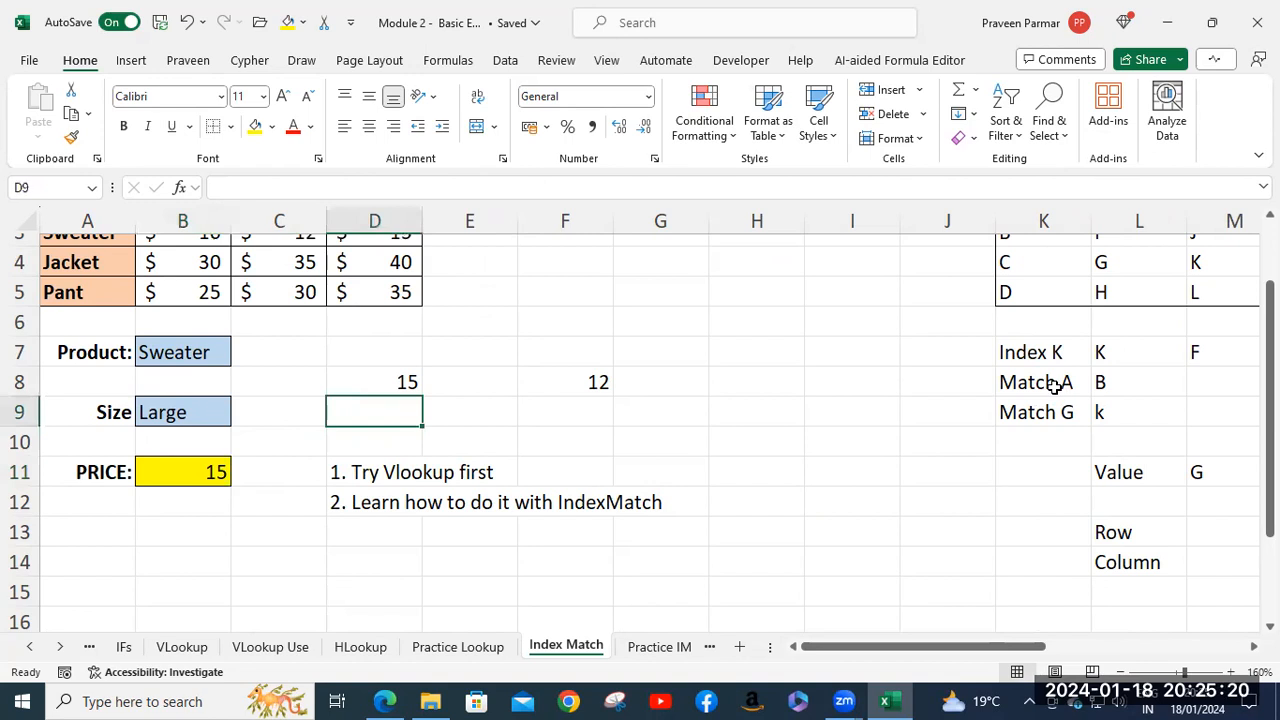
text(=fulr)
key(BackSpace)
key(BackSpace)
key(BackSpace)
key(BackSpace)
text(form)
key(Tab)
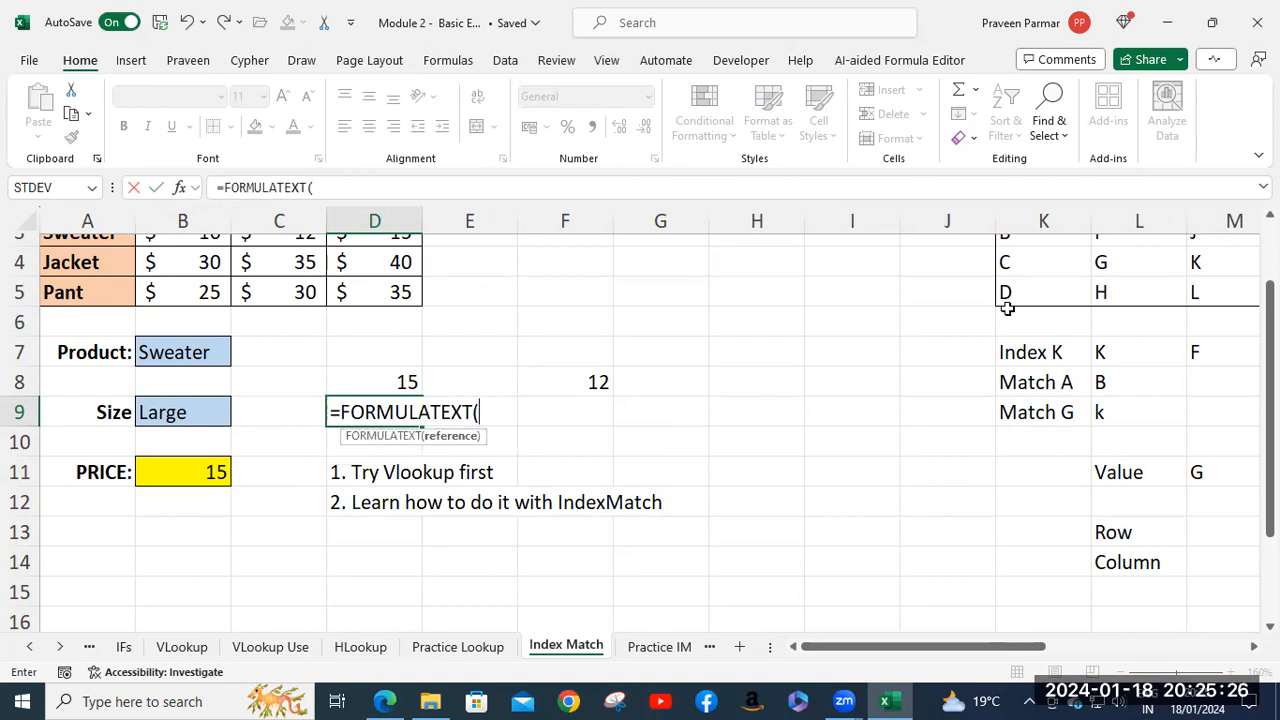
click(190, 475)
text())
key(Return)
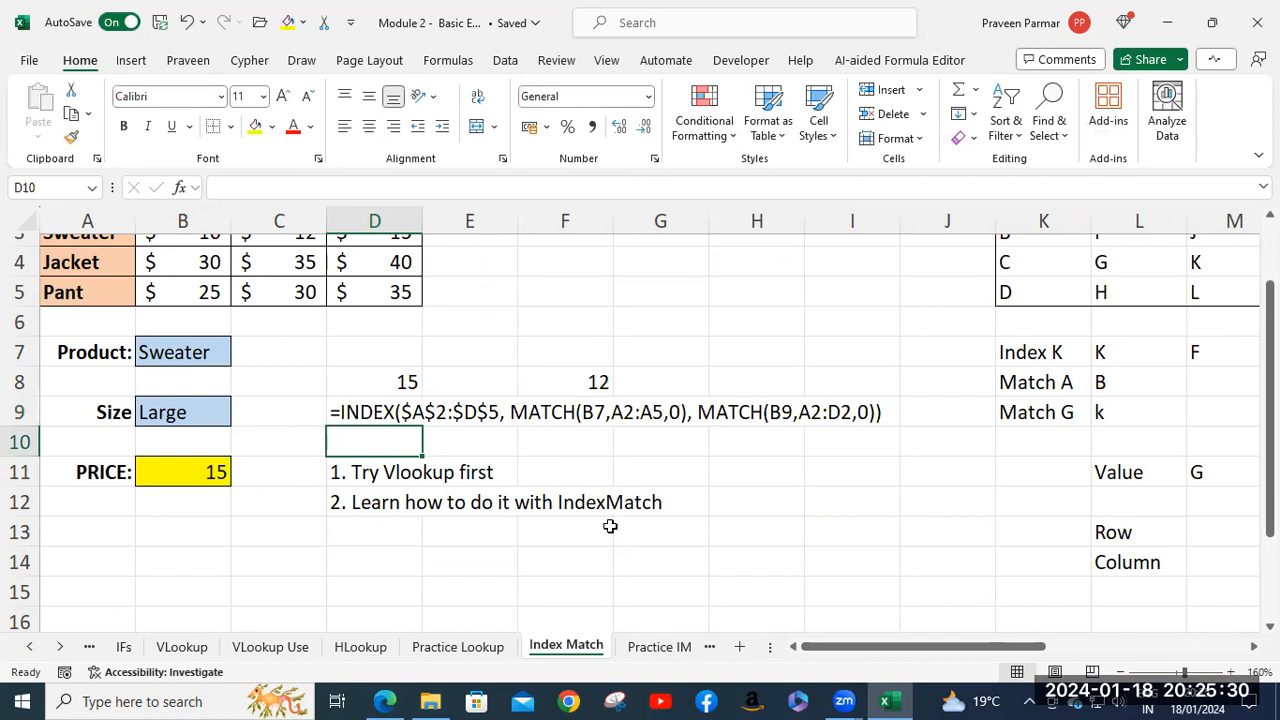
Step: Label cell A14 as Price, below the existing price lookup
click(180, 560)
scroll(259, 513, down, 1)
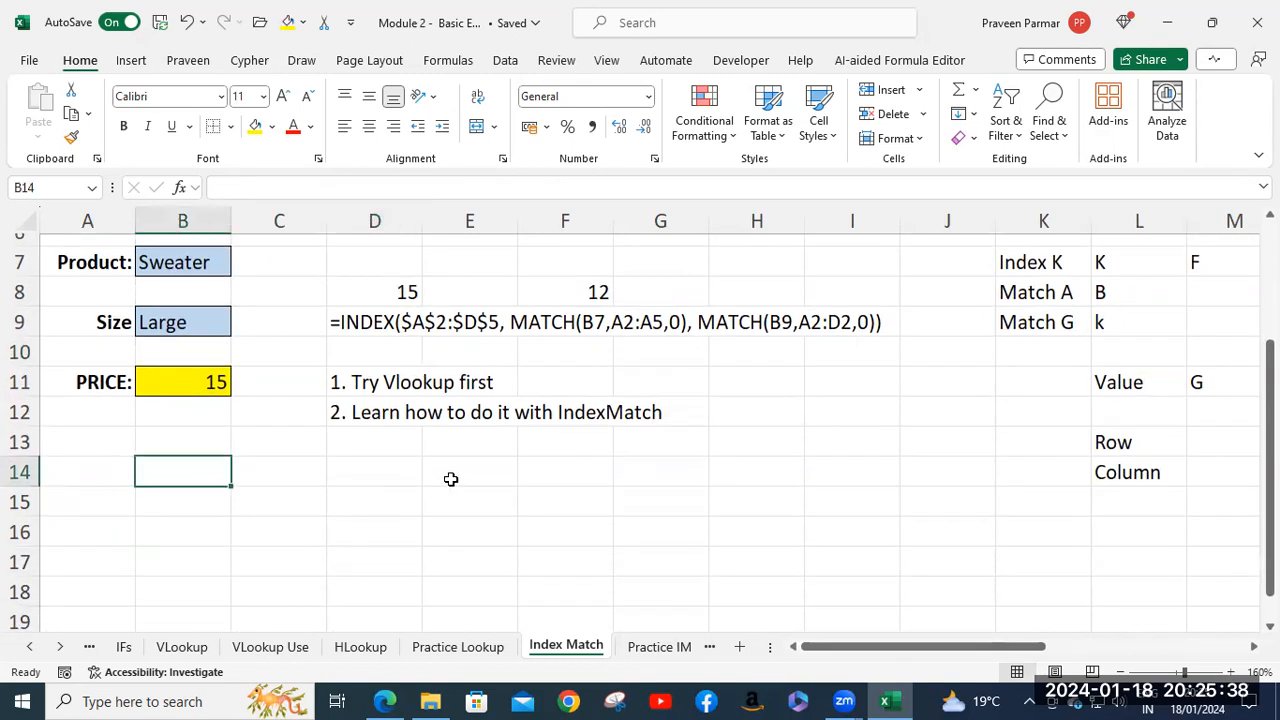
click(92, 474)
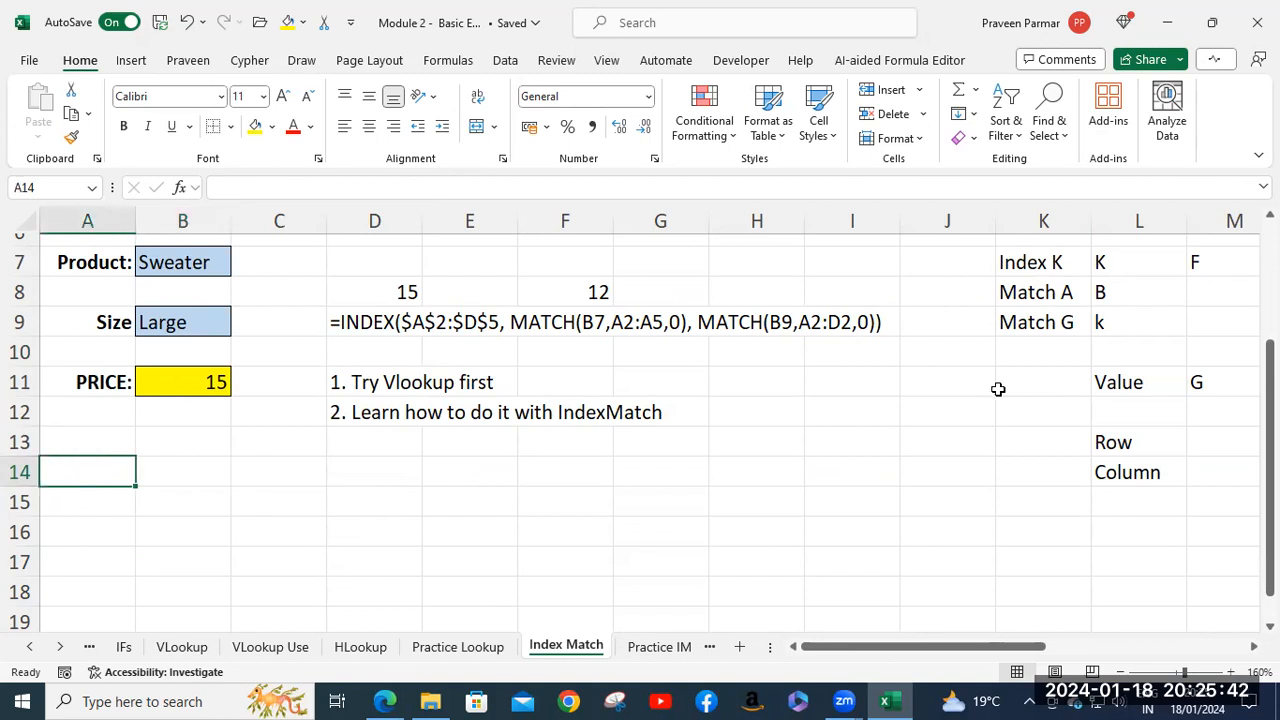
text(Price)
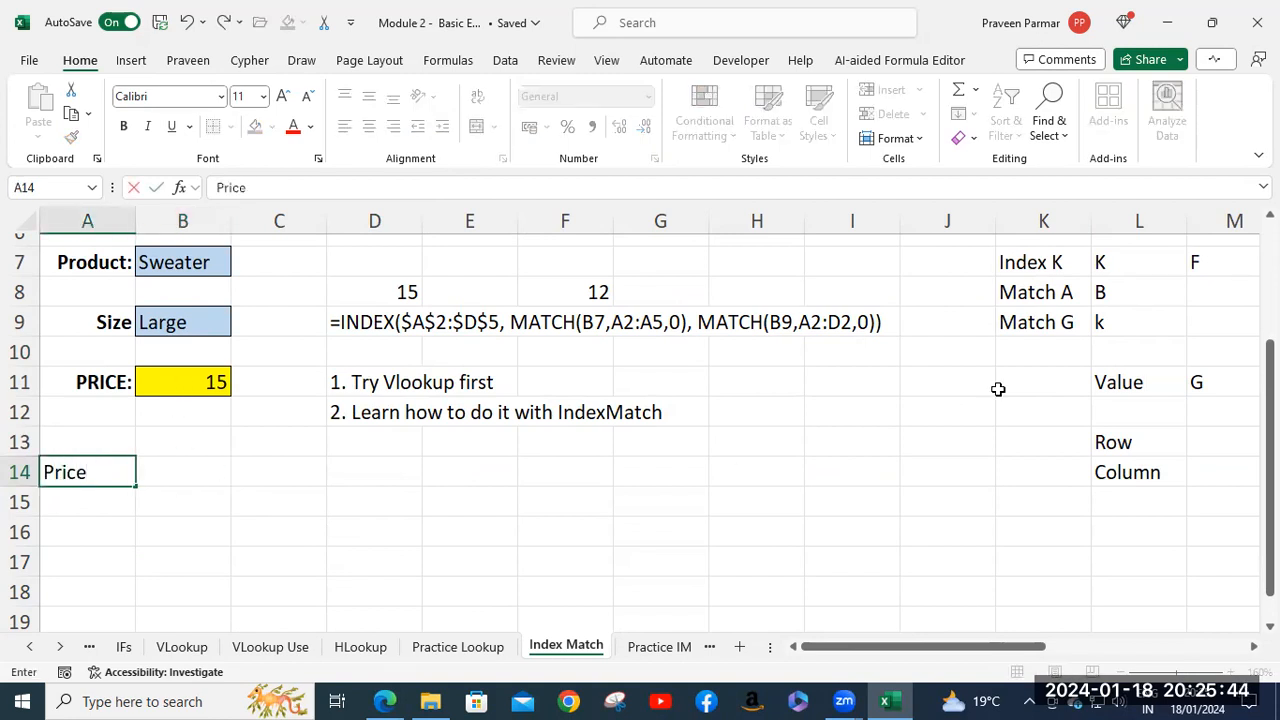
key(Tab)
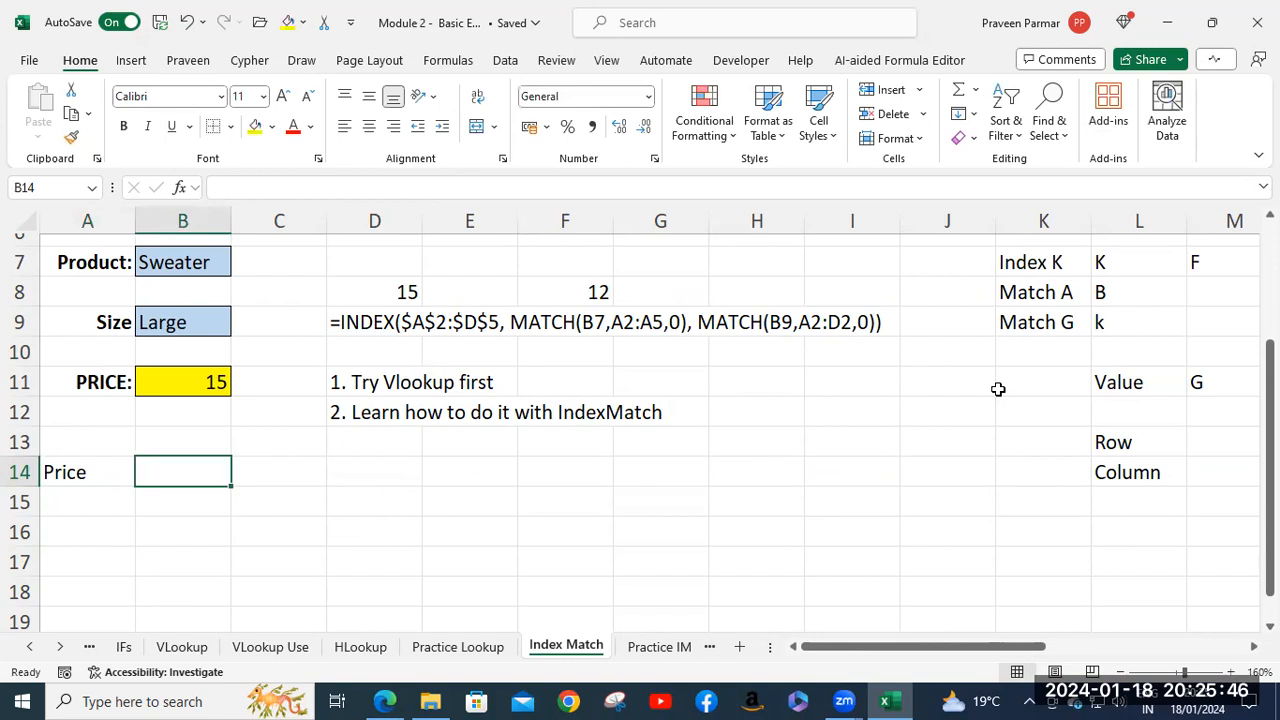
Step: Begin an INDEX formula in cell B14 with the whole price chart, $A$2:$D$5, as its array
text(=inc)
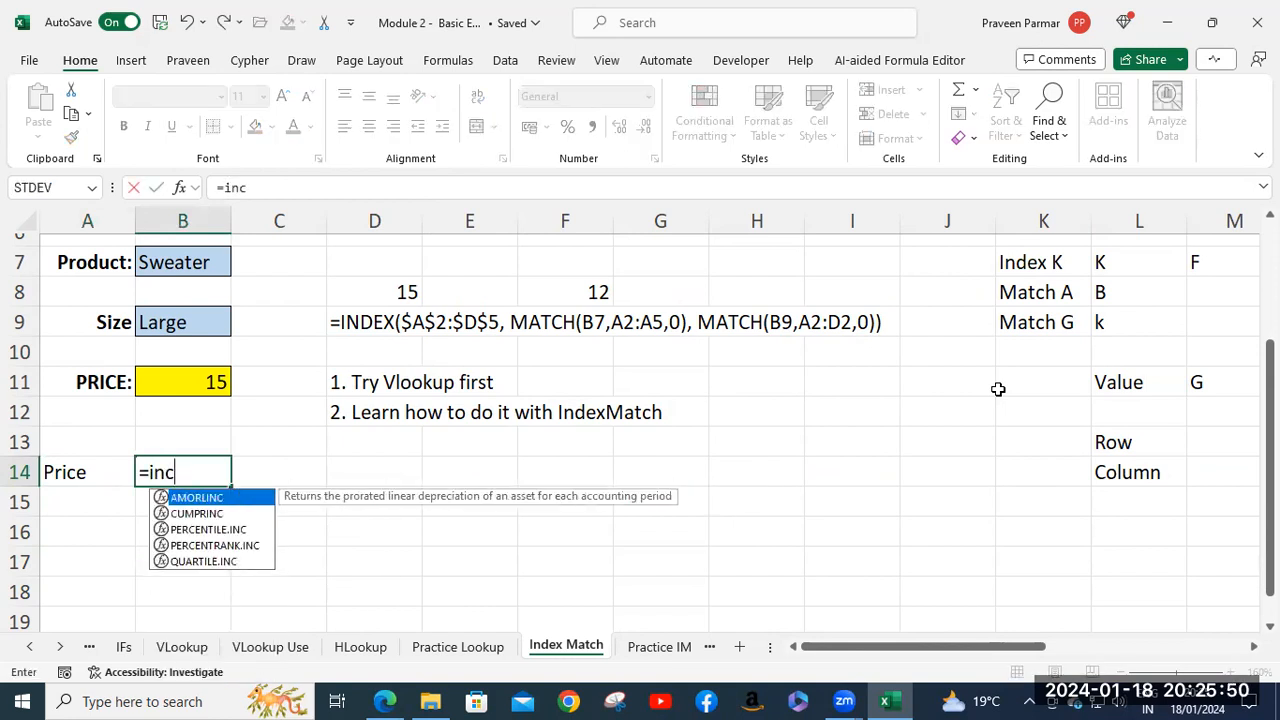
key(BackSpace)
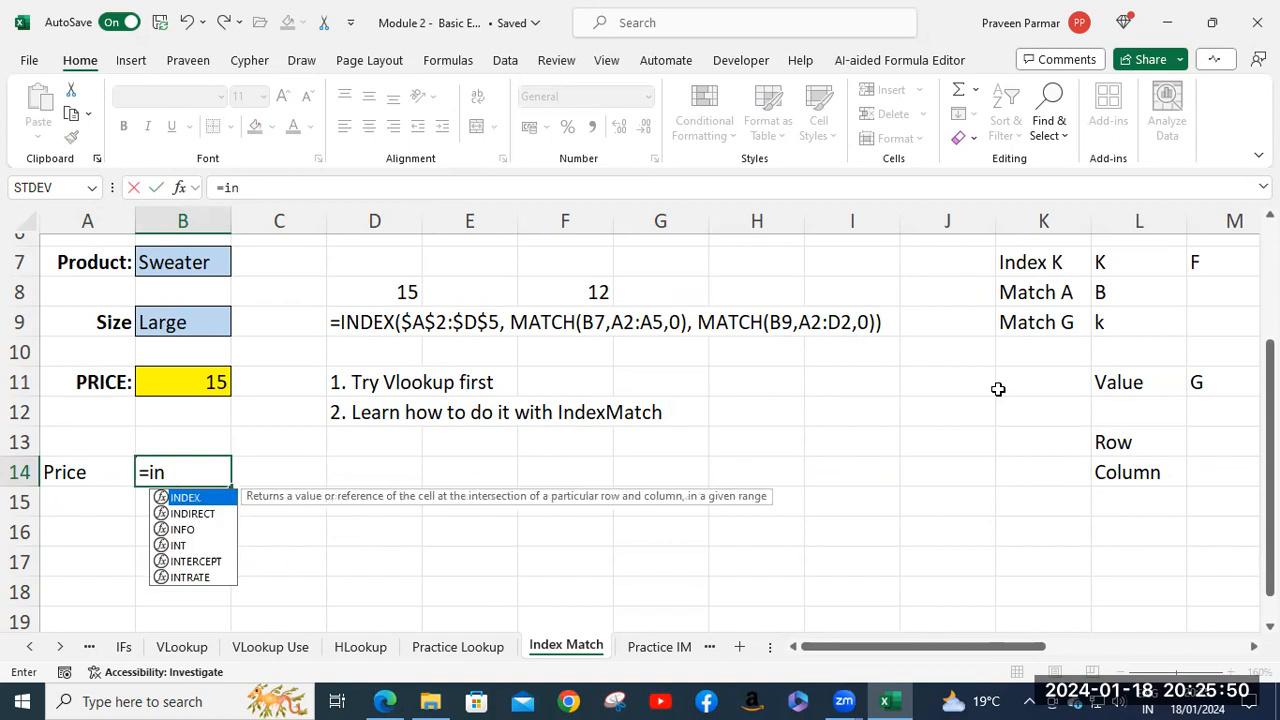
text(d)
key(Tab)
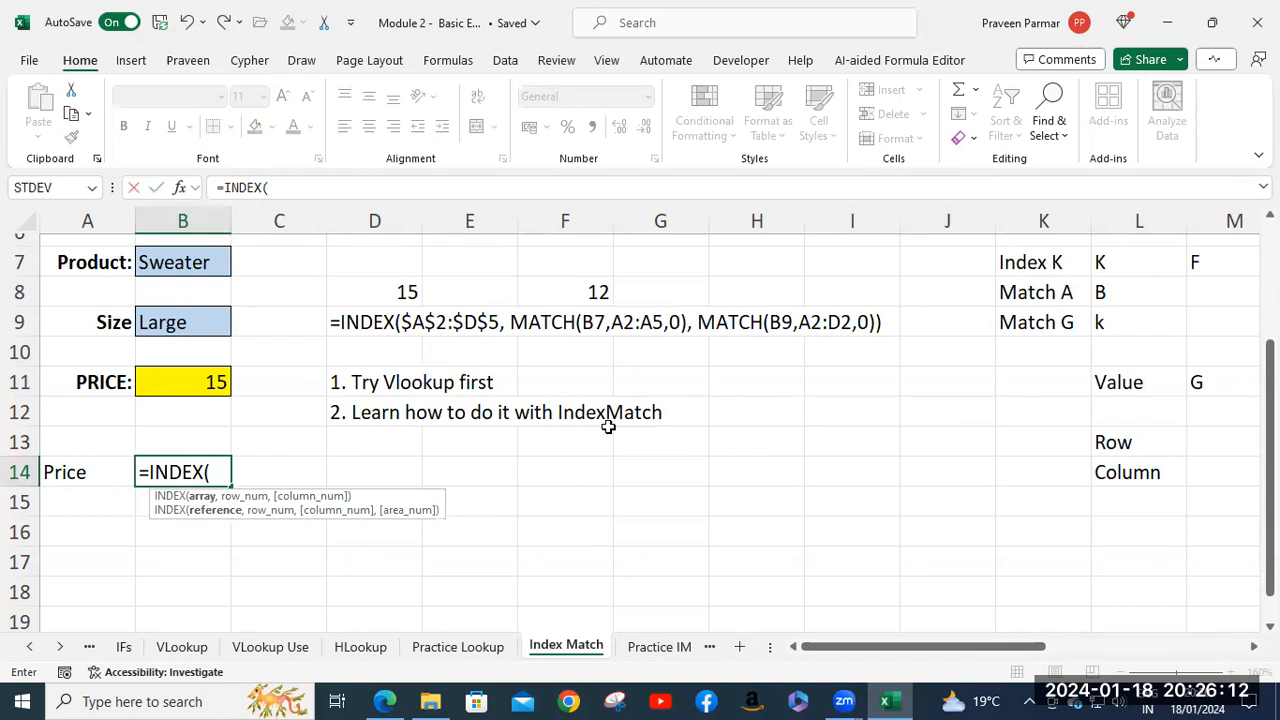
scroll(265, 369, up, 1)
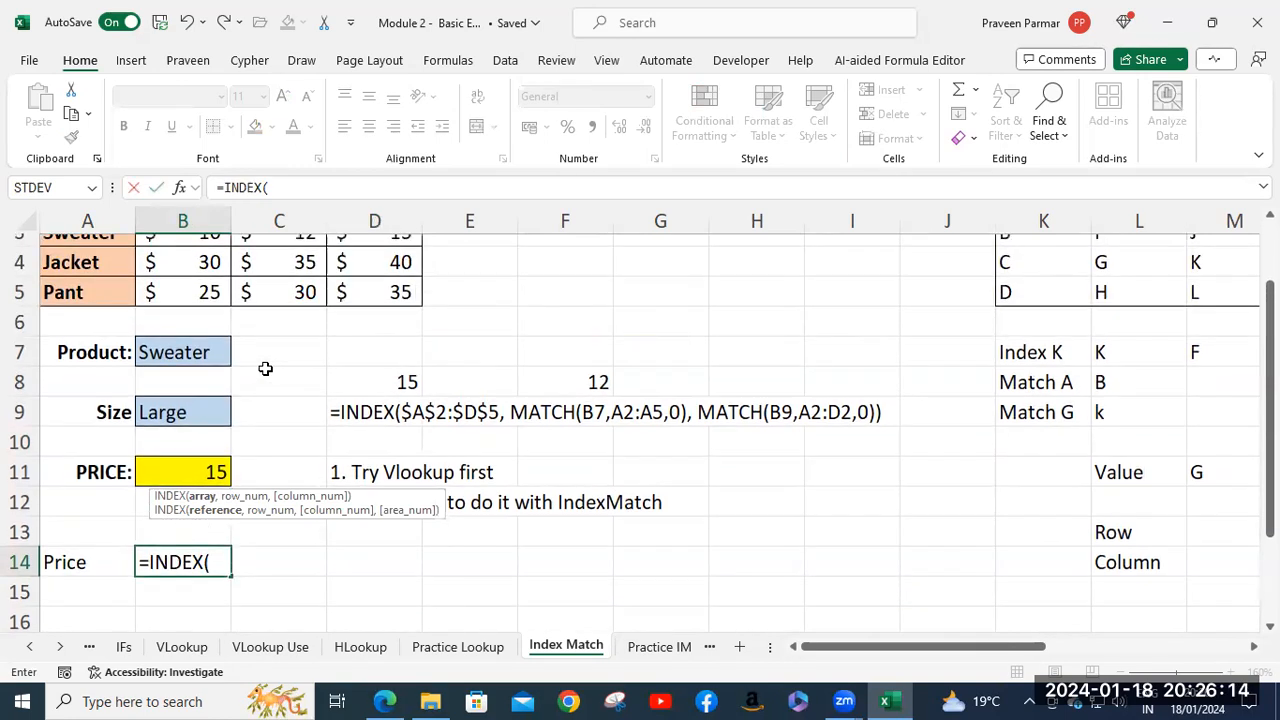
scroll(265, 369, up, 1)
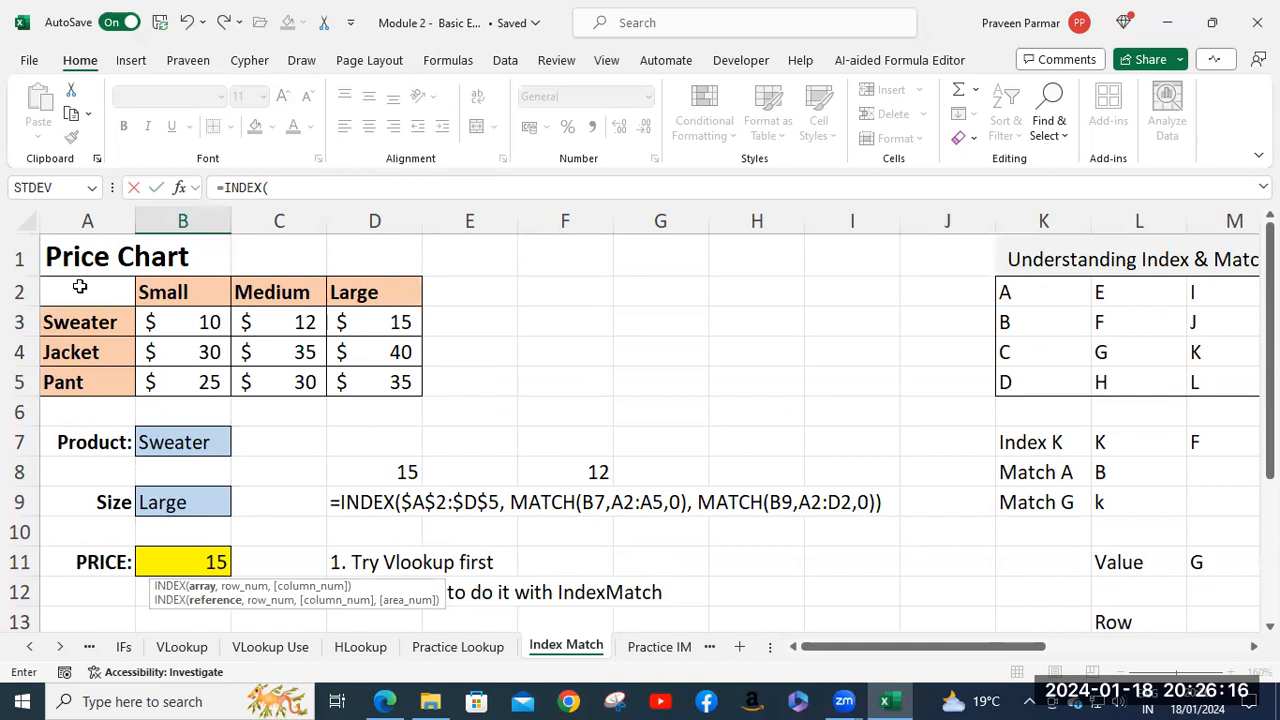
drag(80, 287, 400, 372)
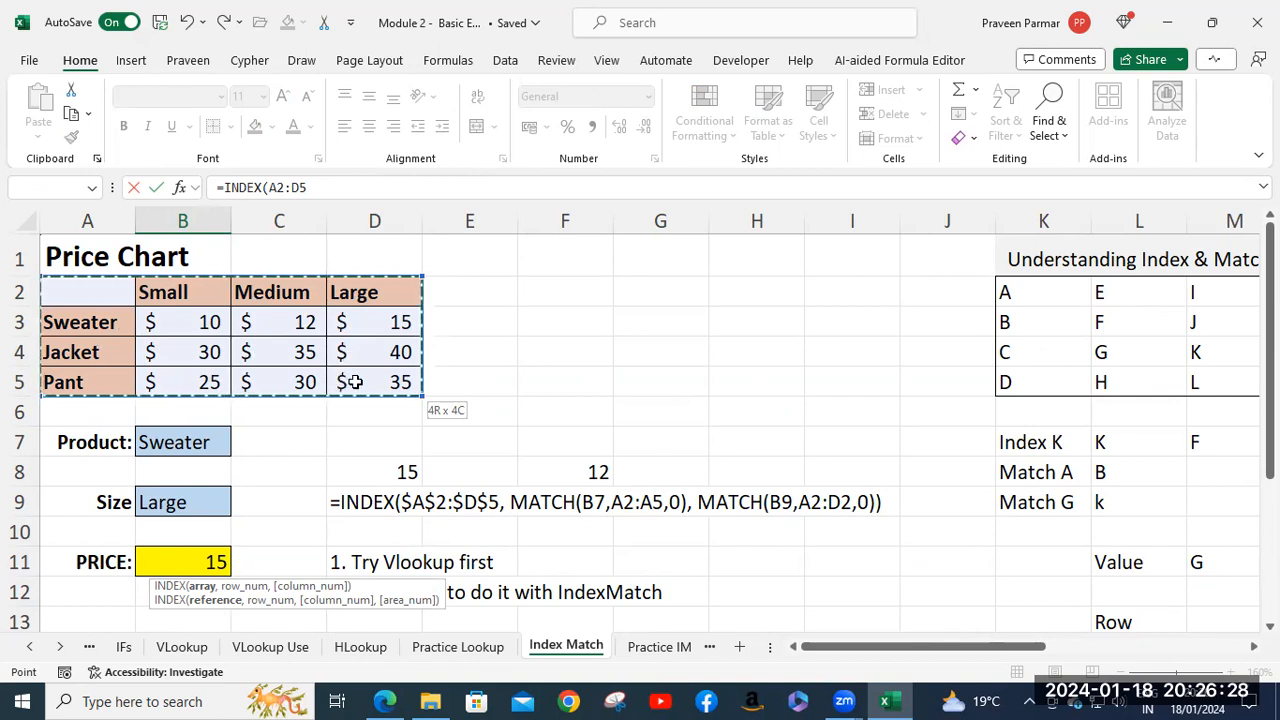
scroll(355, 382, down, 3)
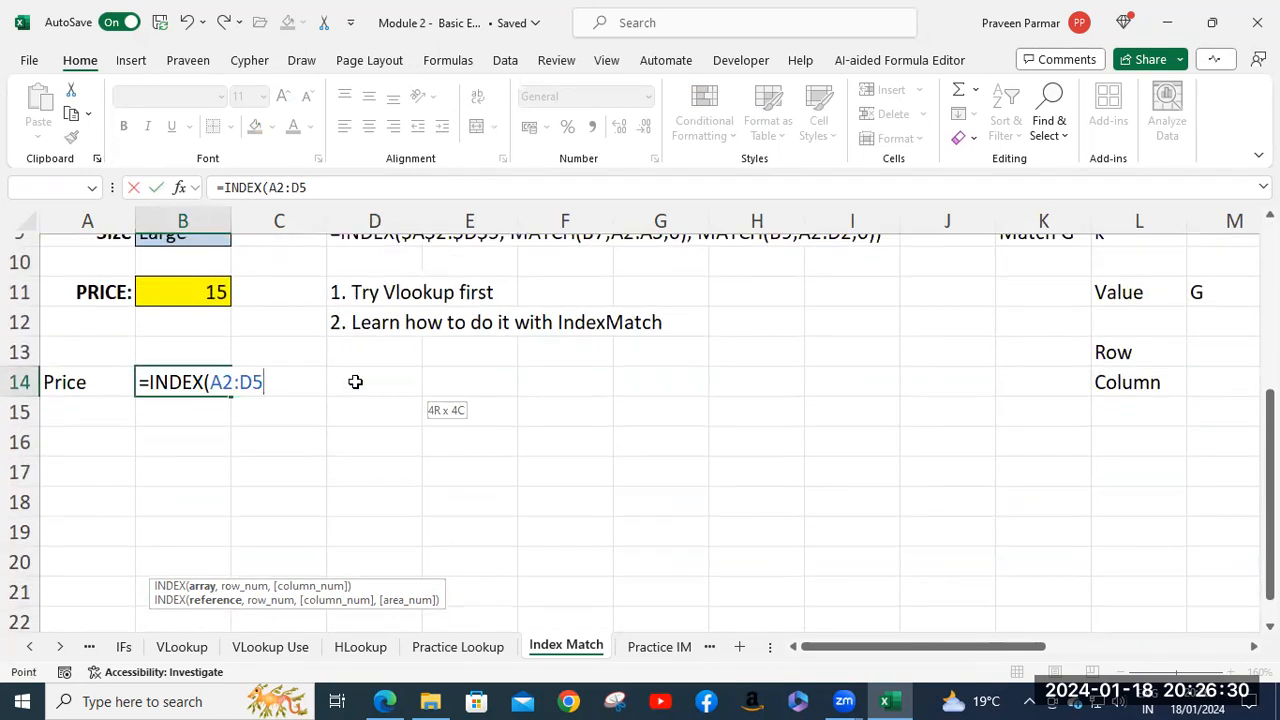
key(F4)
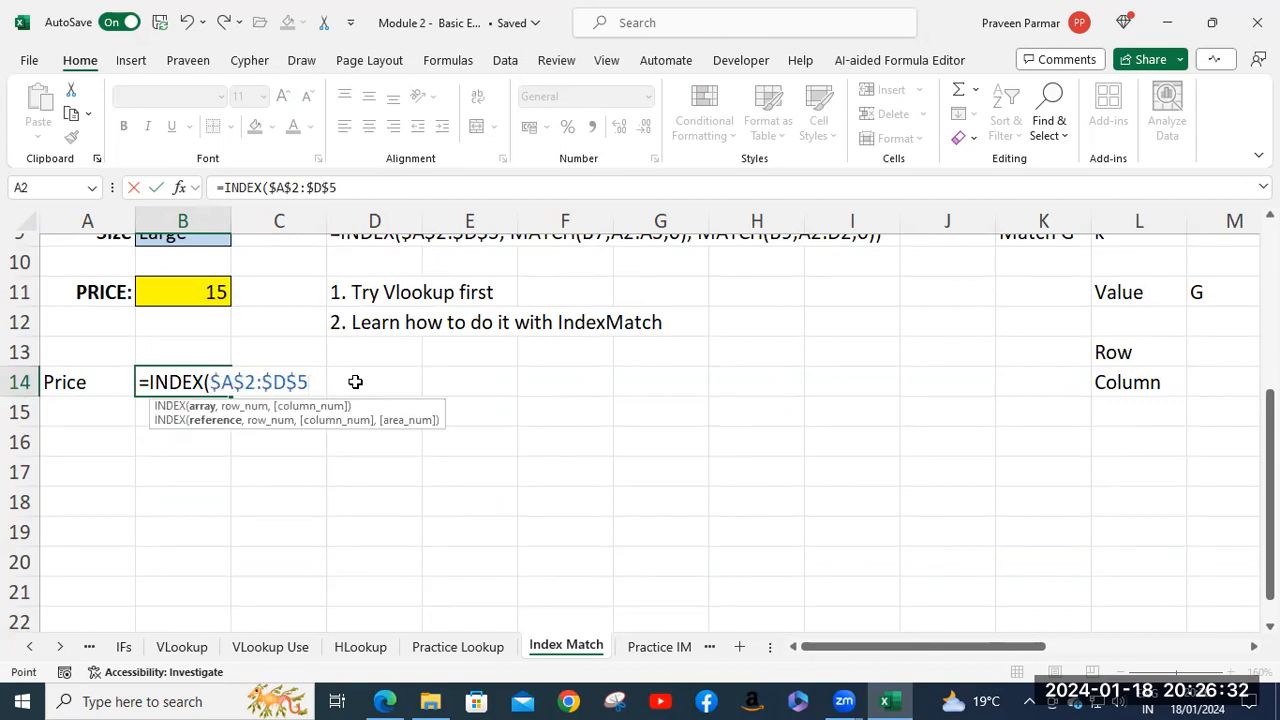
text(,)
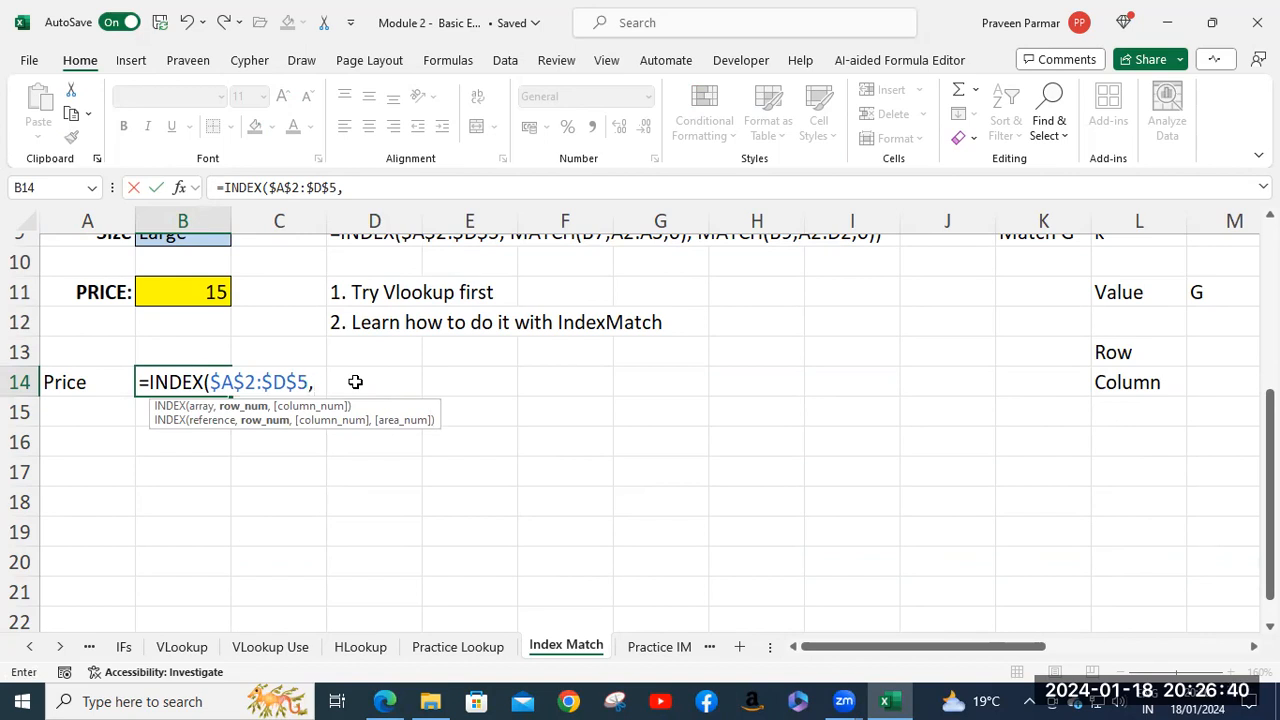
Step: Add MATCH($B$7,$A$2:$A$5,0) as the INDEX formula's row number to find the product with an exact match
scroll(355, 382, up, 1)
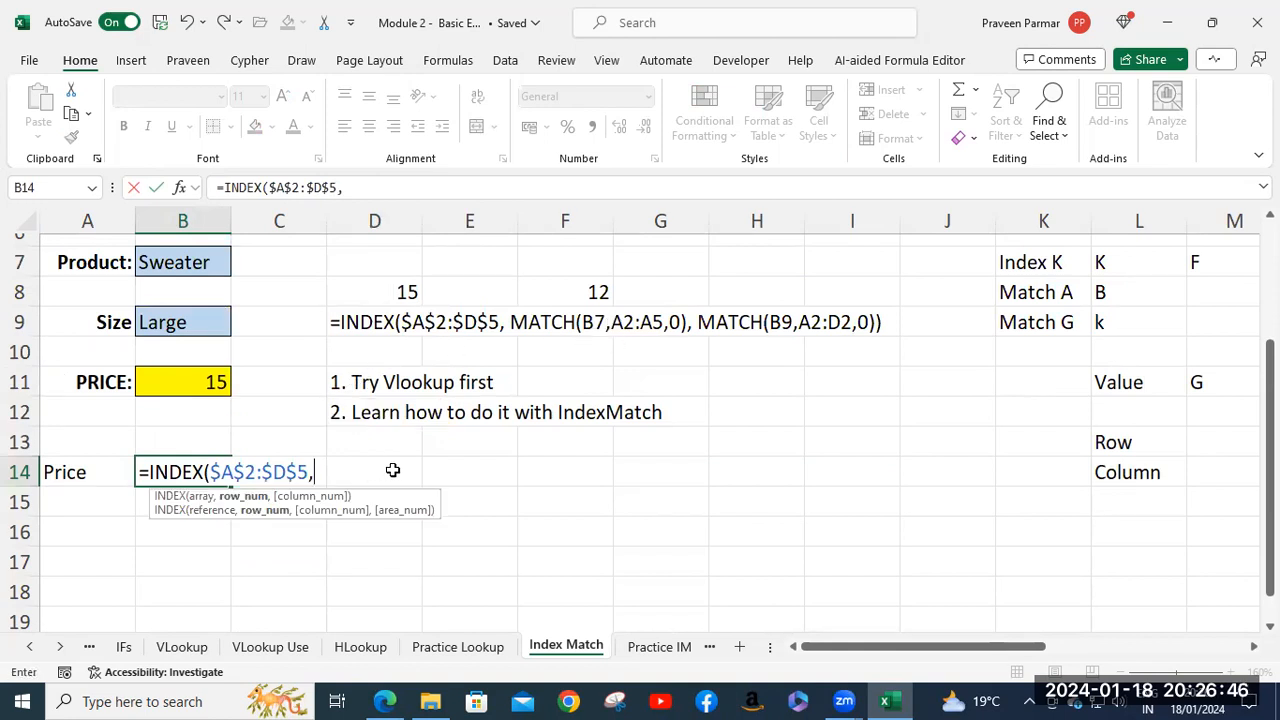
text(mat)
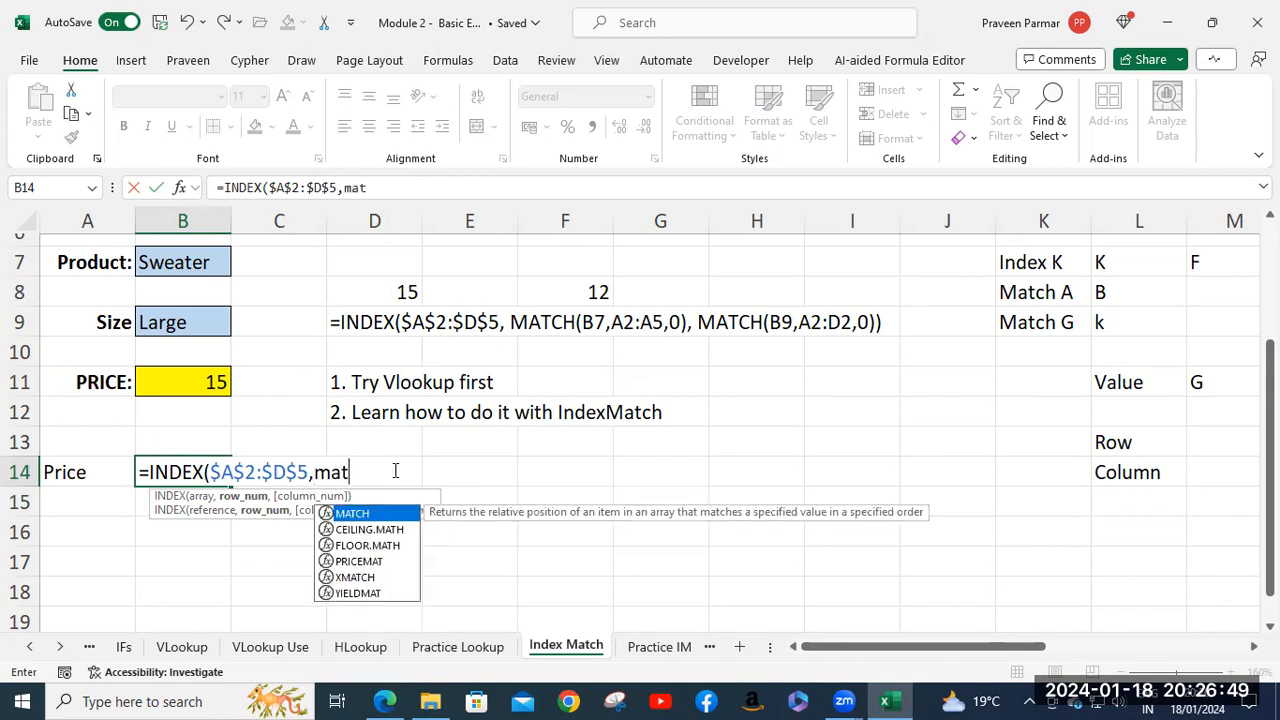
key(Tab)
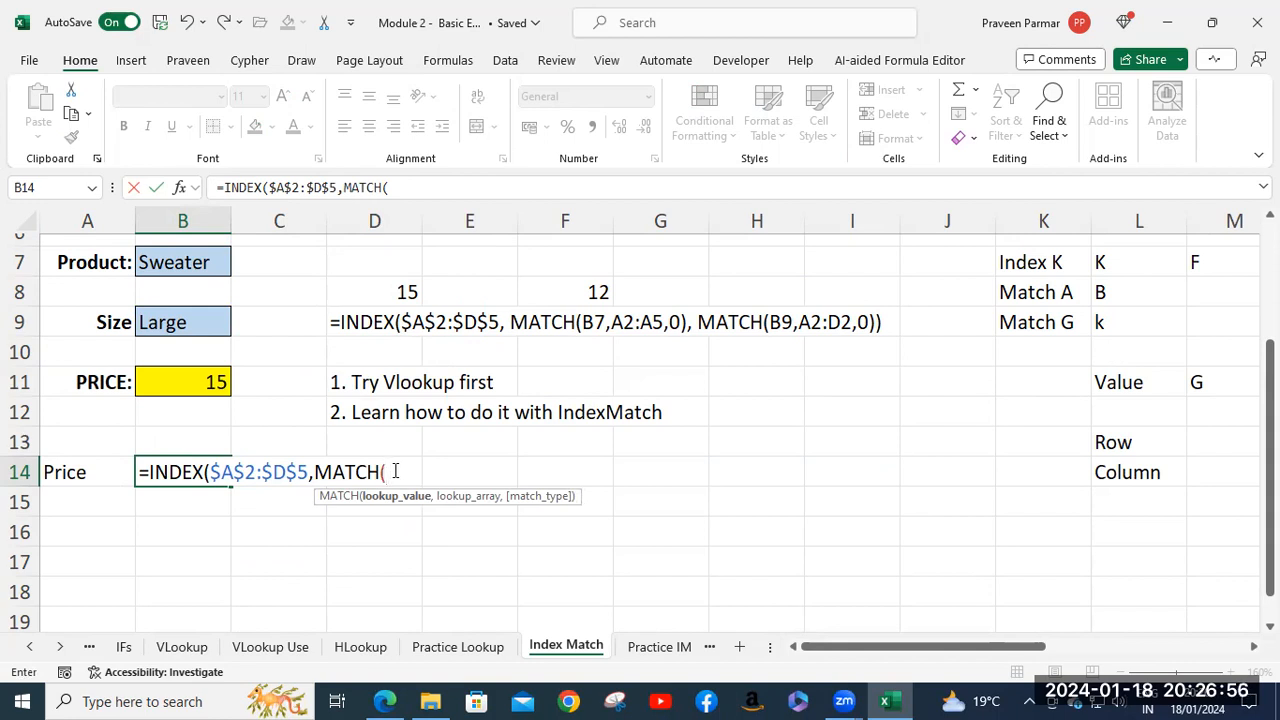
scroll(395, 471, up, 2)
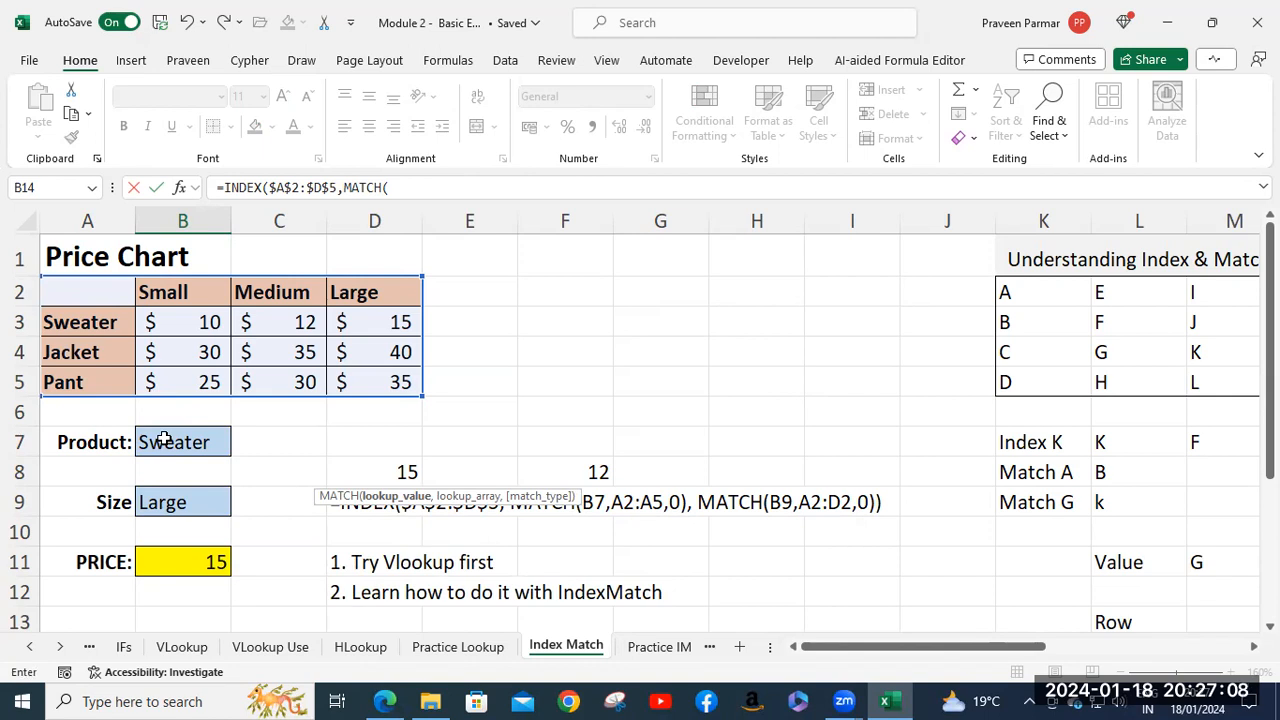
scroll(165, 440, down, 2)
scroll(160, 405, up, 1)
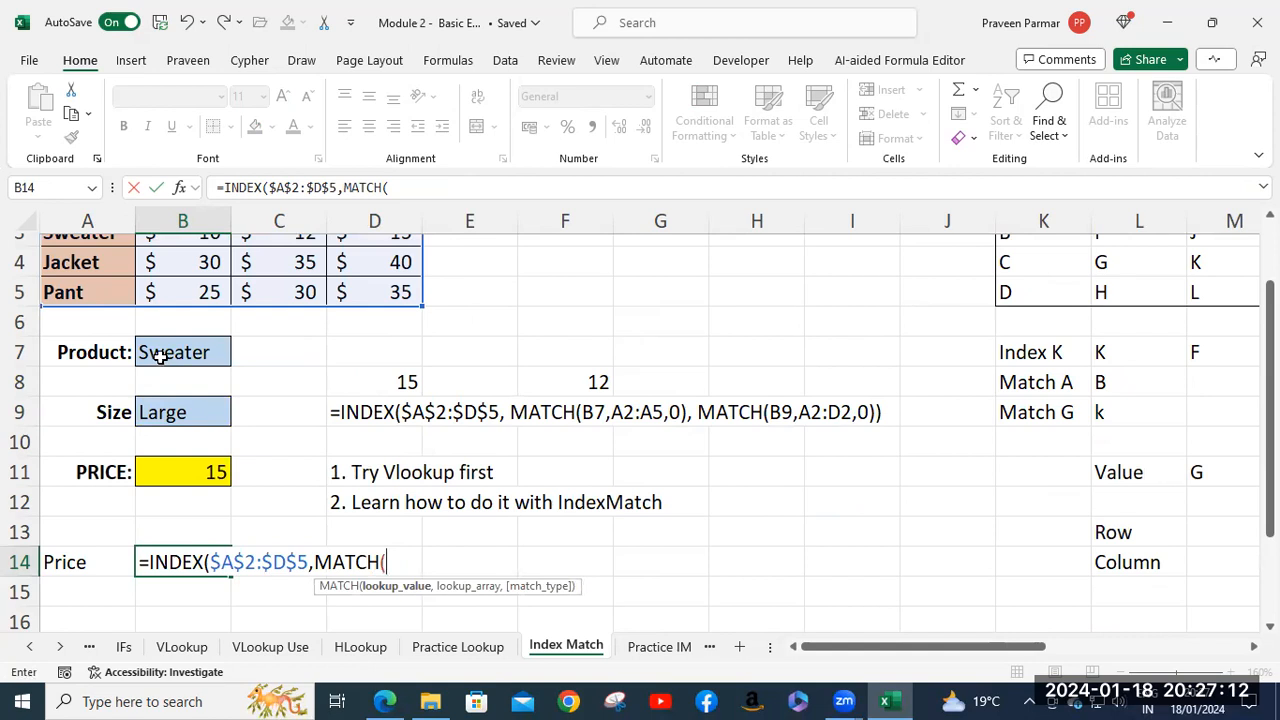
click(160, 358)
key(F4)
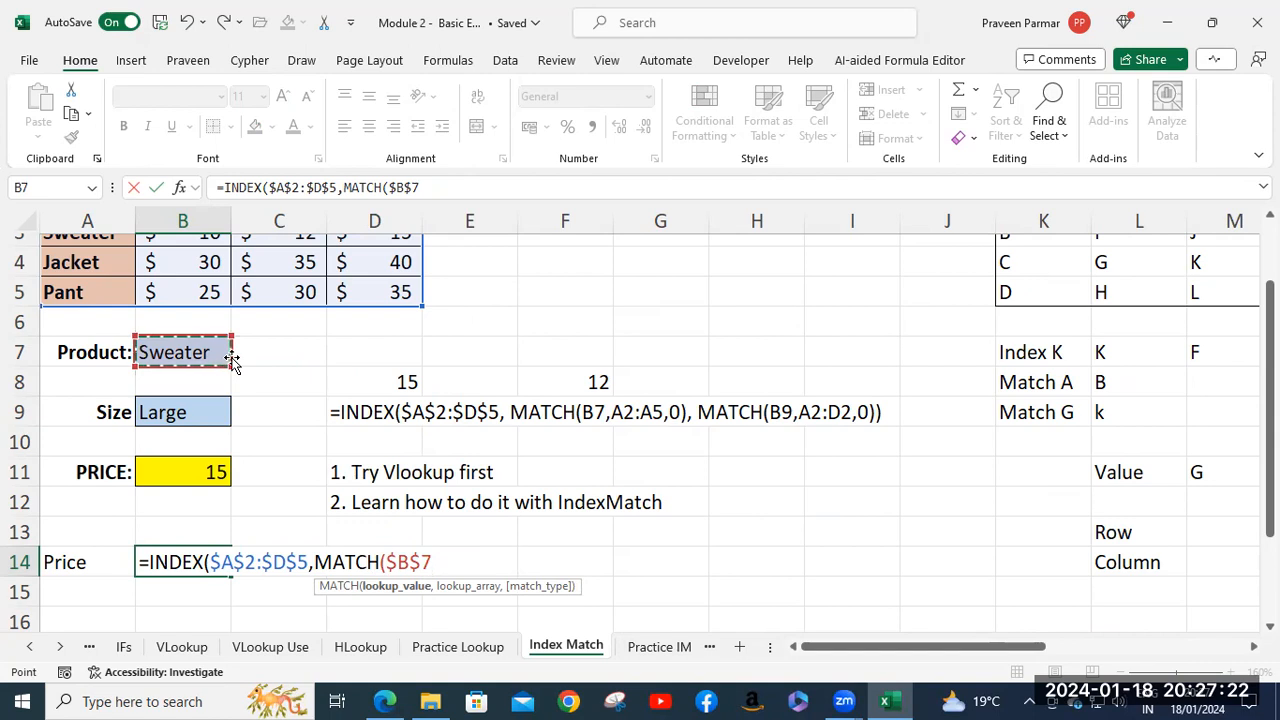
text(,)
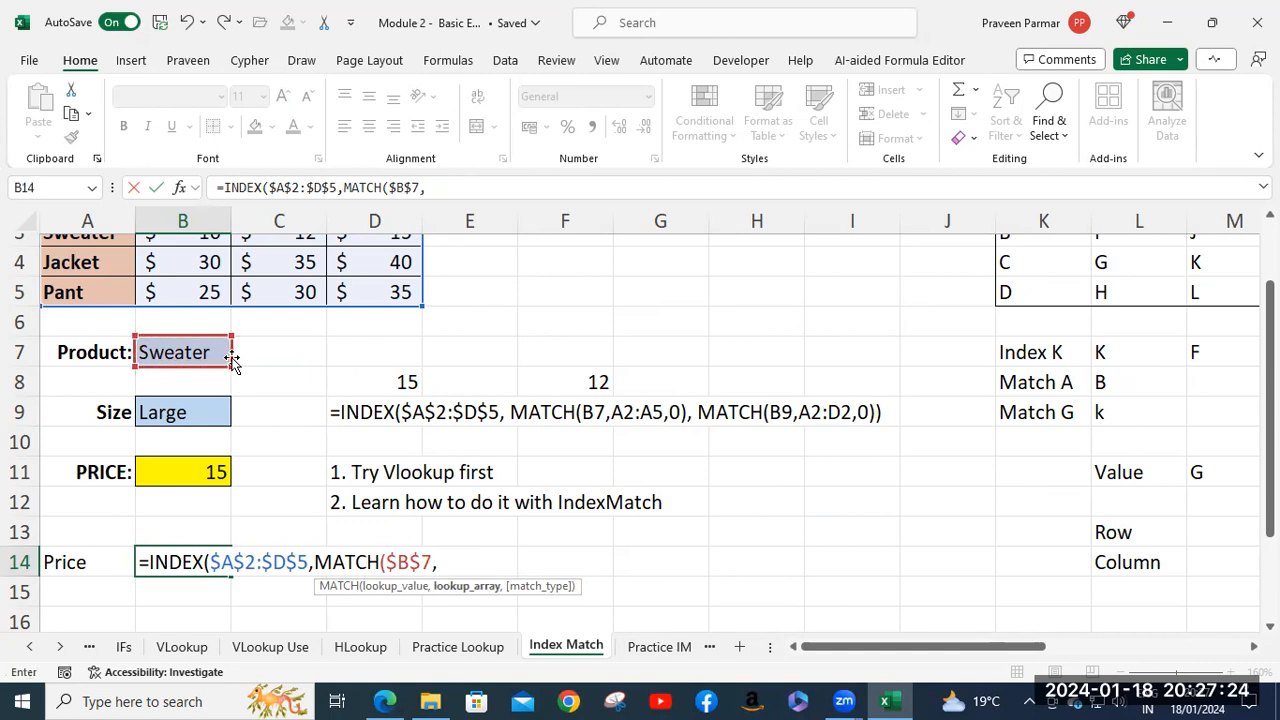
scroll(150, 340, up, 1)
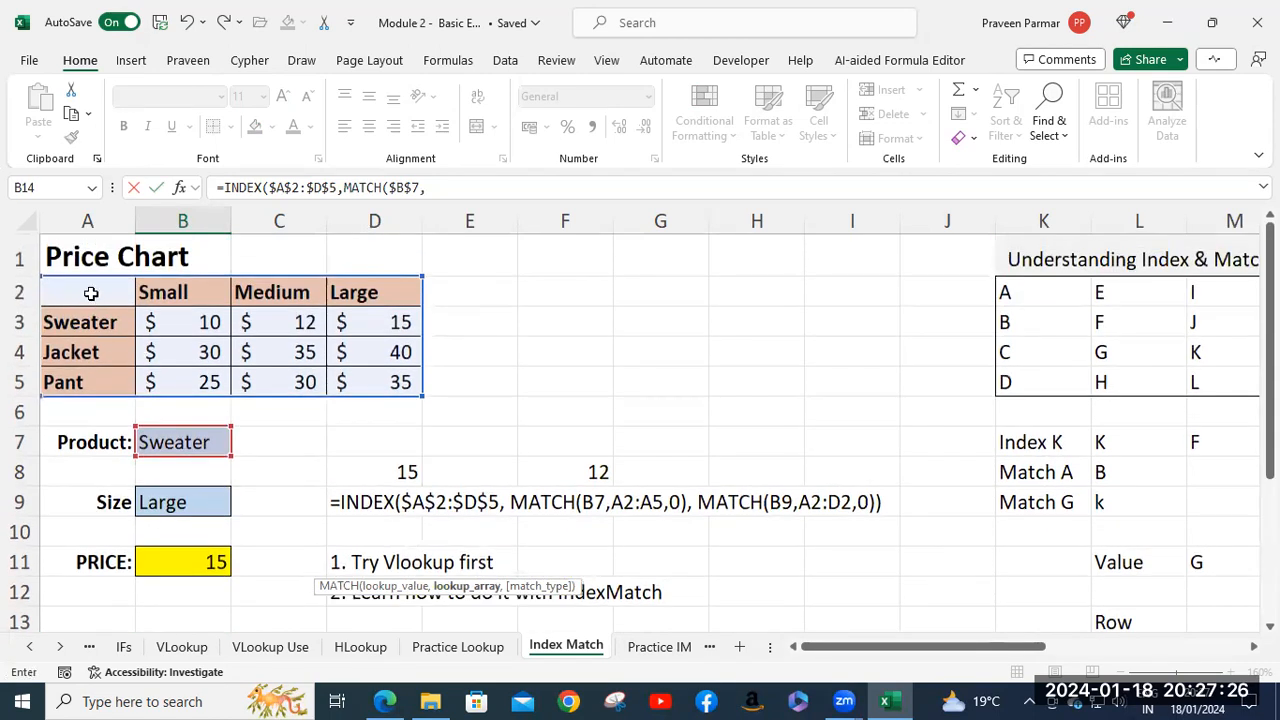
drag(90, 292, 102, 372)
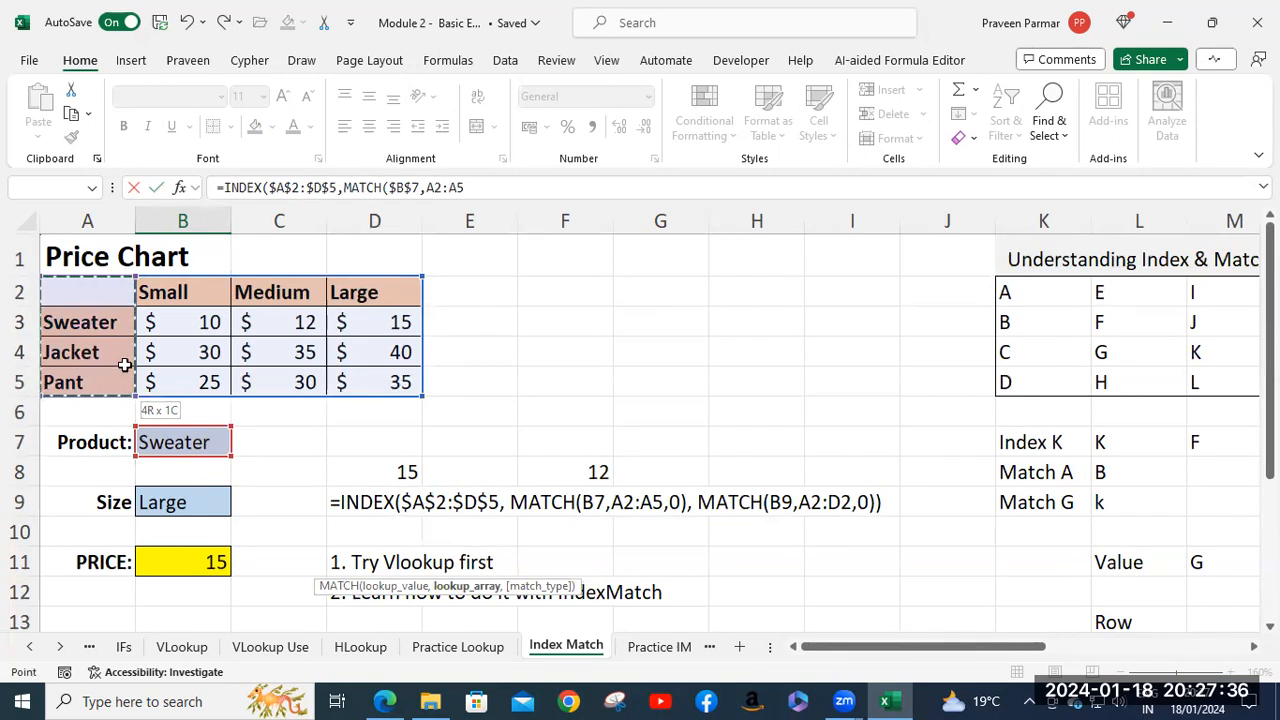
scroll(125, 365, down, 2)
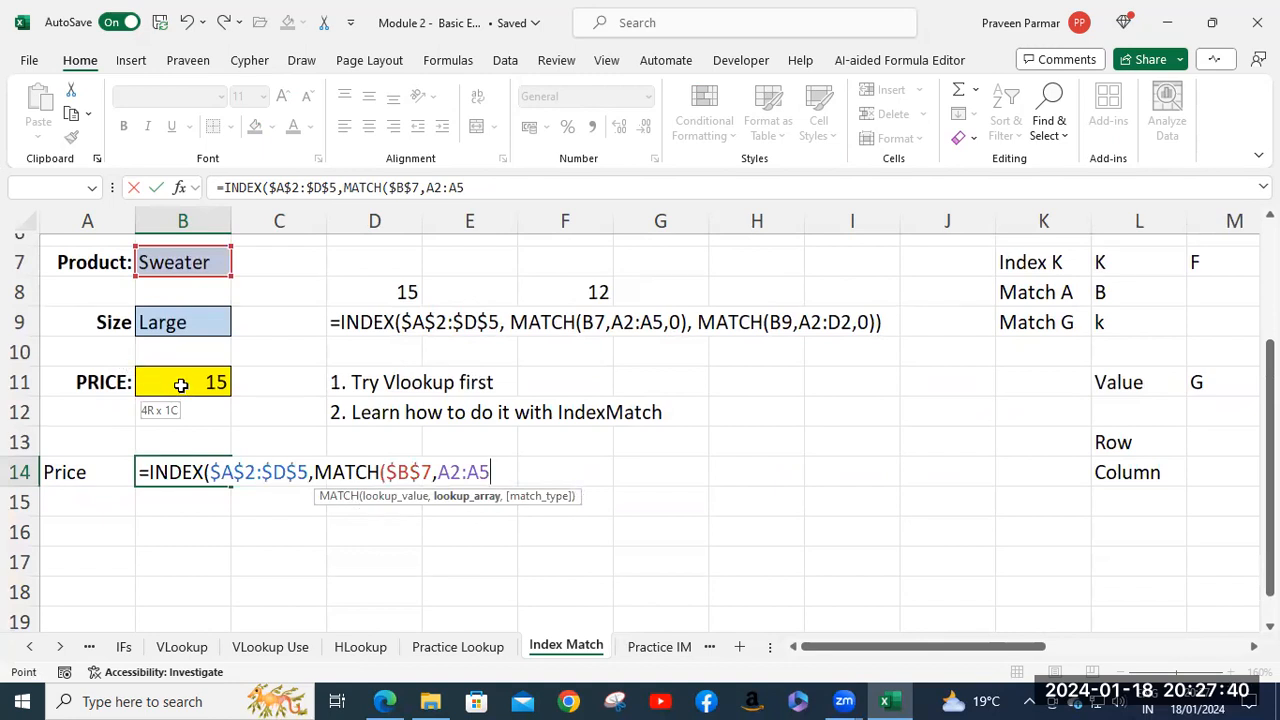
key(F4)
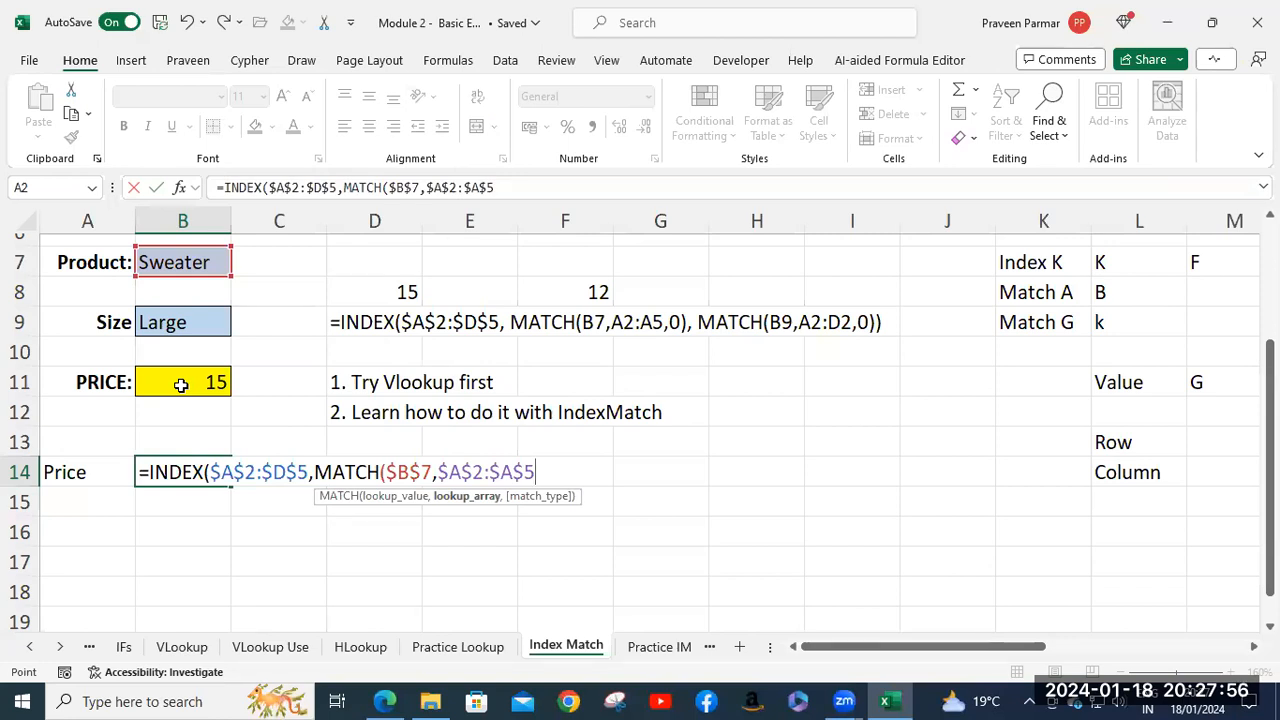
text(,)
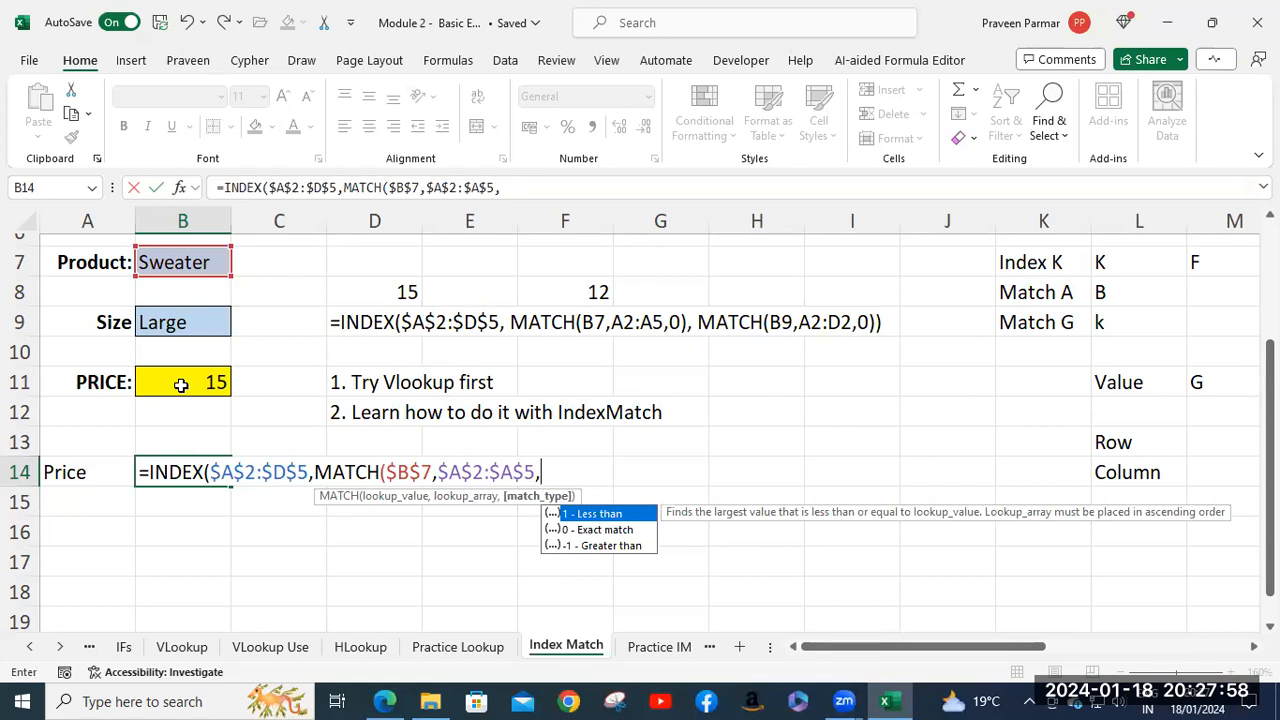
text(0))
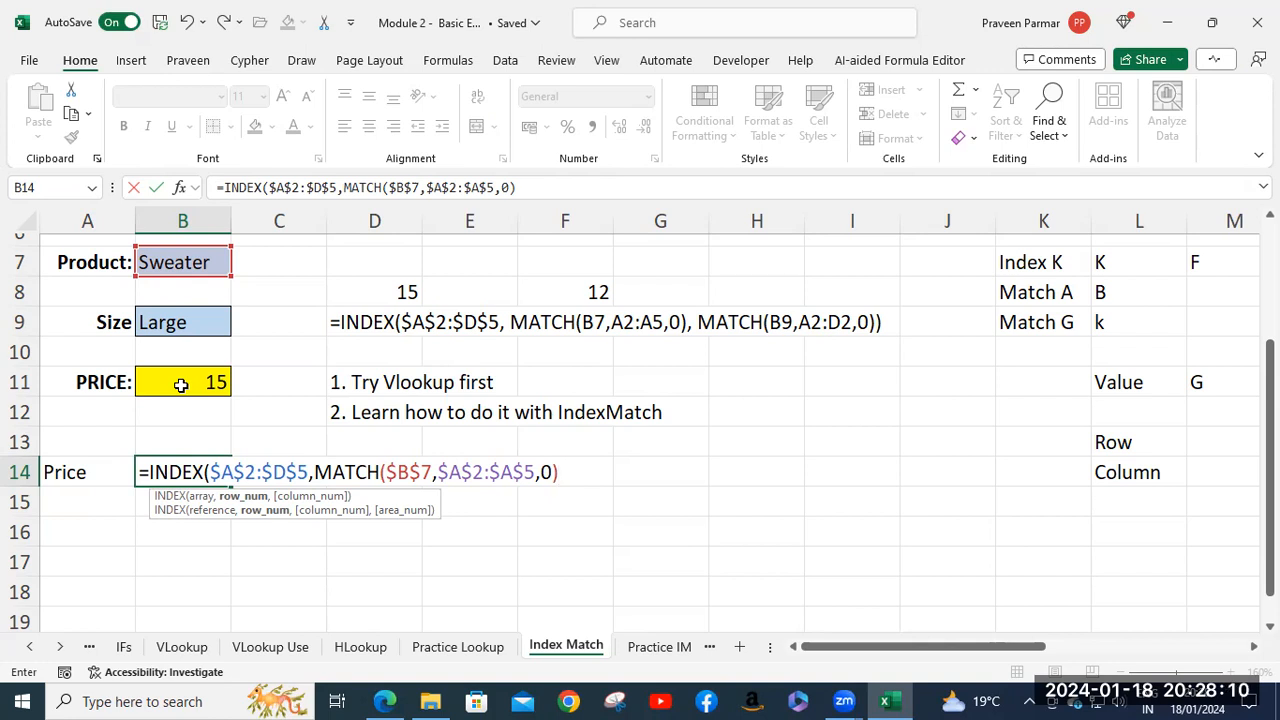
Step: Begin a second MATCH as the INDEX formula's column number in B14, with the size cell $B$9 as its lookup value
text(,)
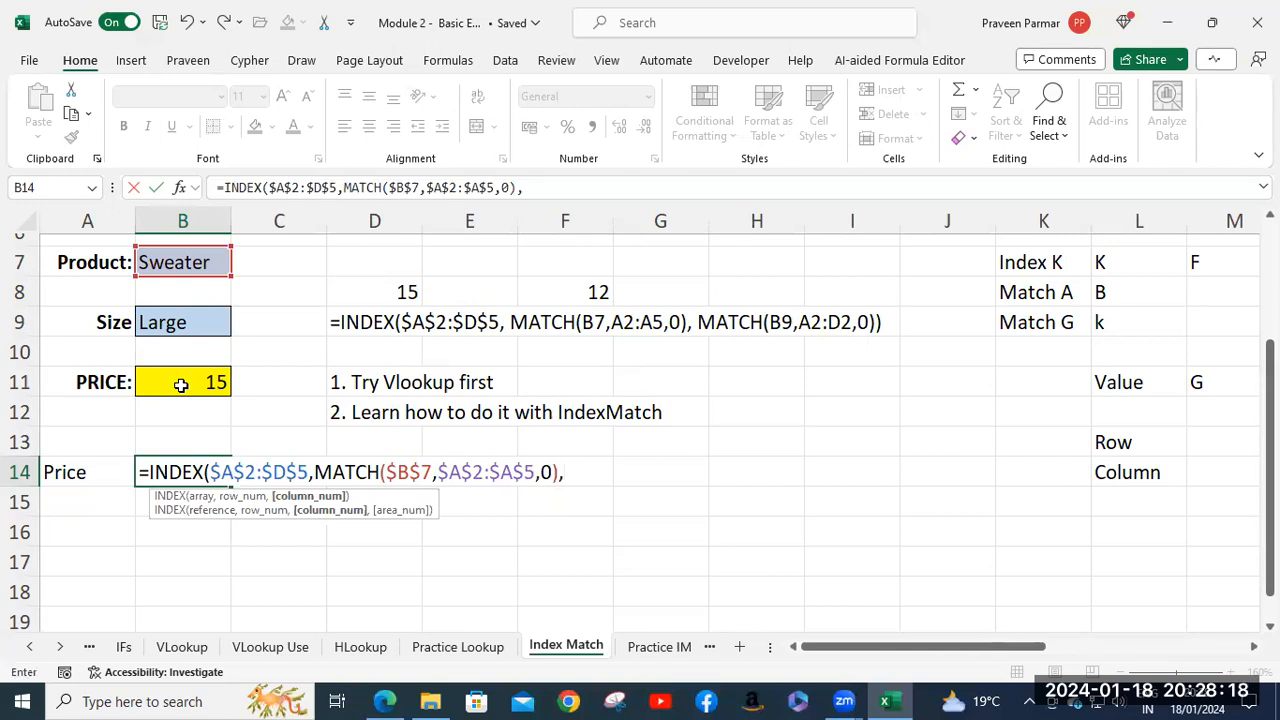
text(mat)
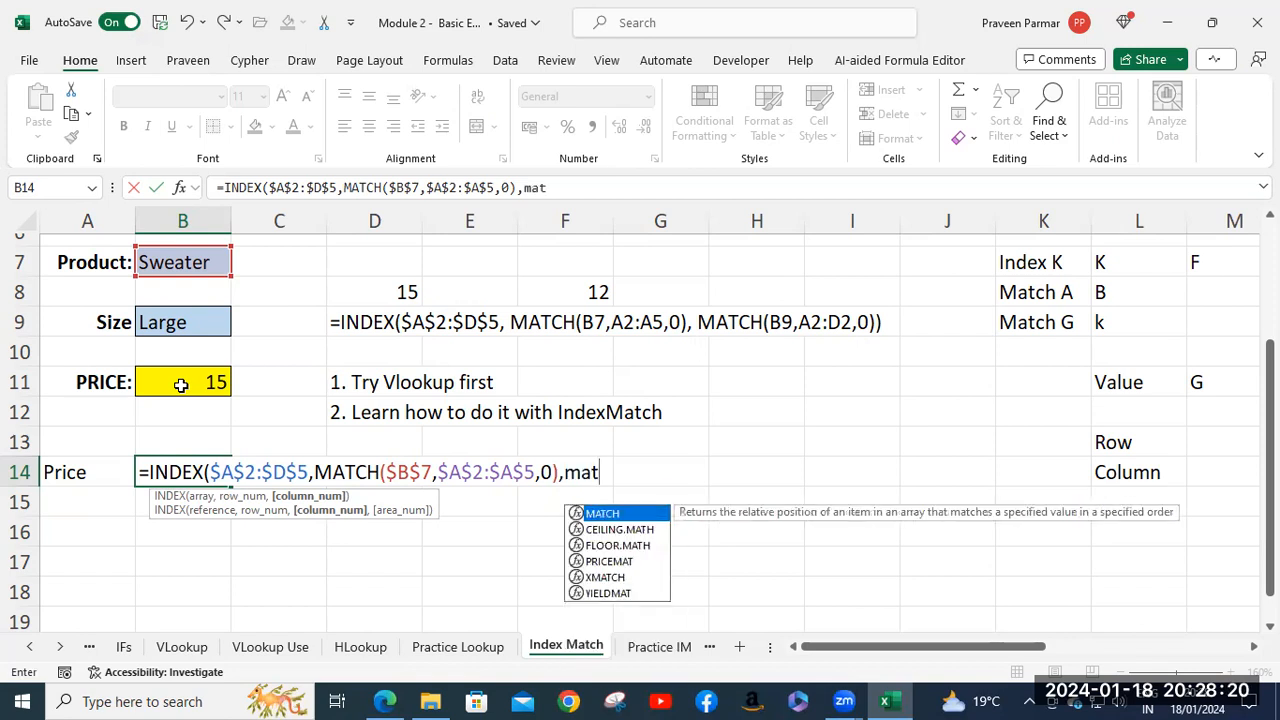
key(Tab)
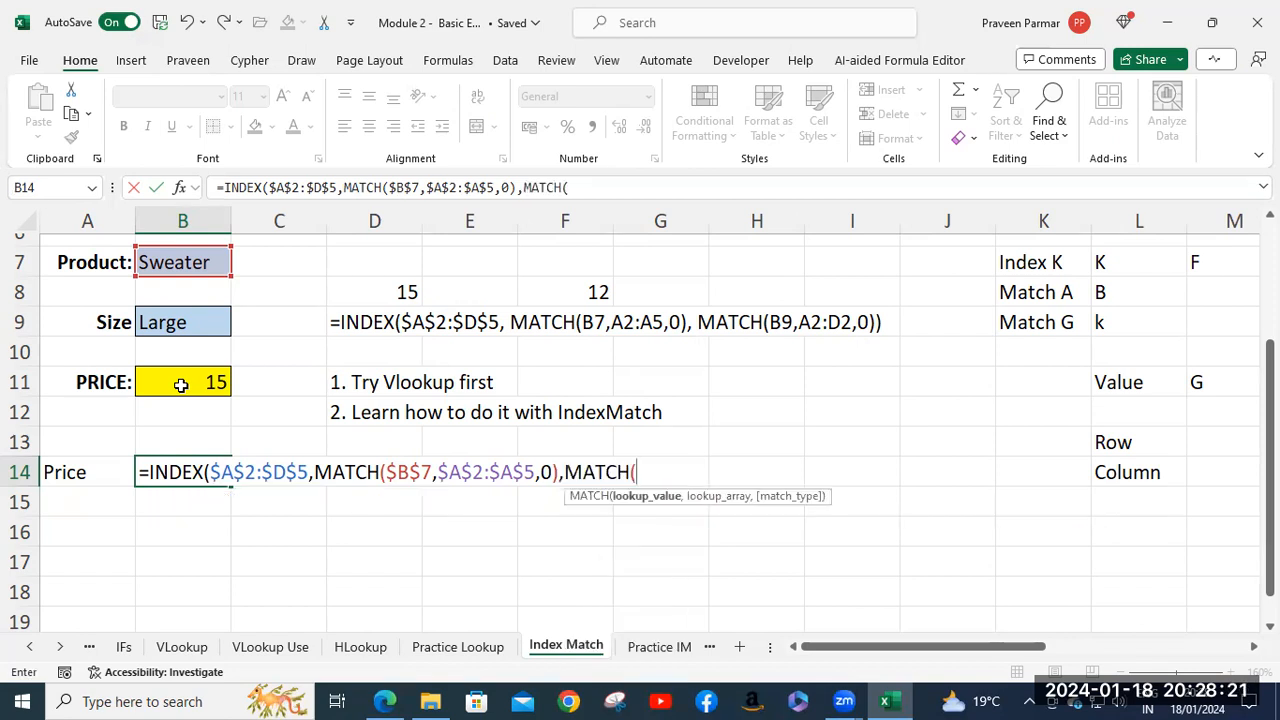
click(176, 325)
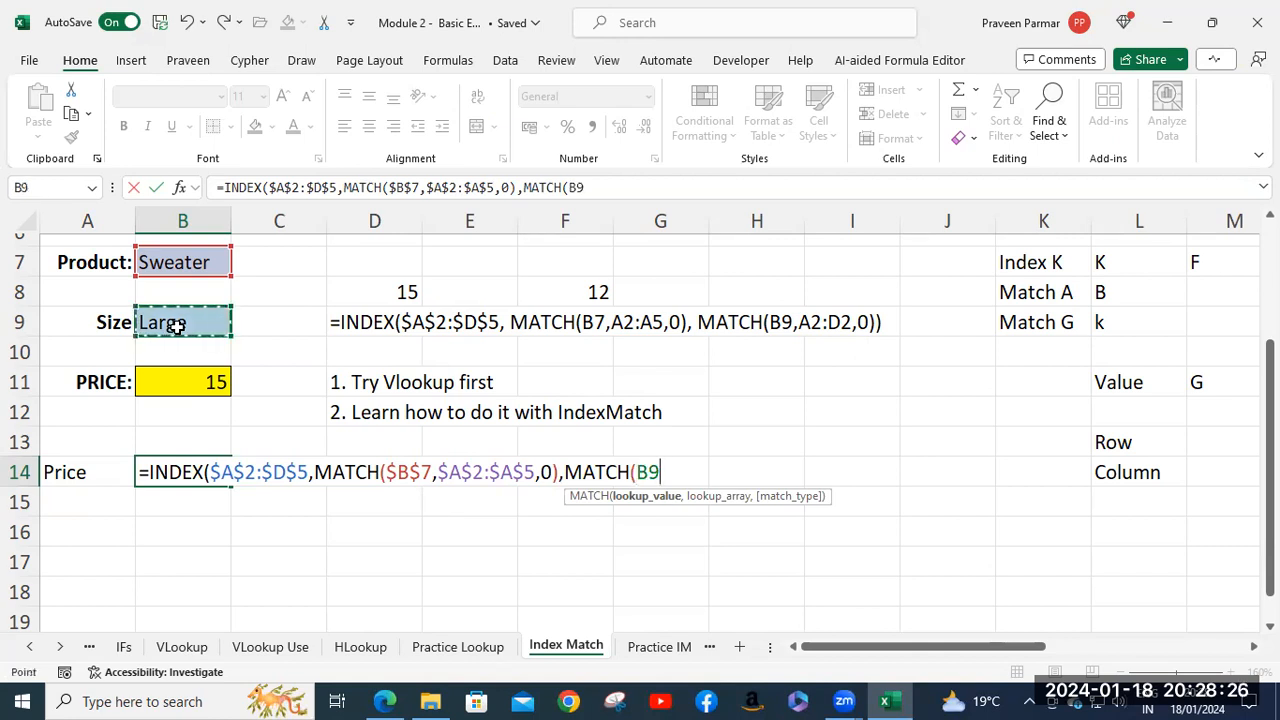
key(F4)
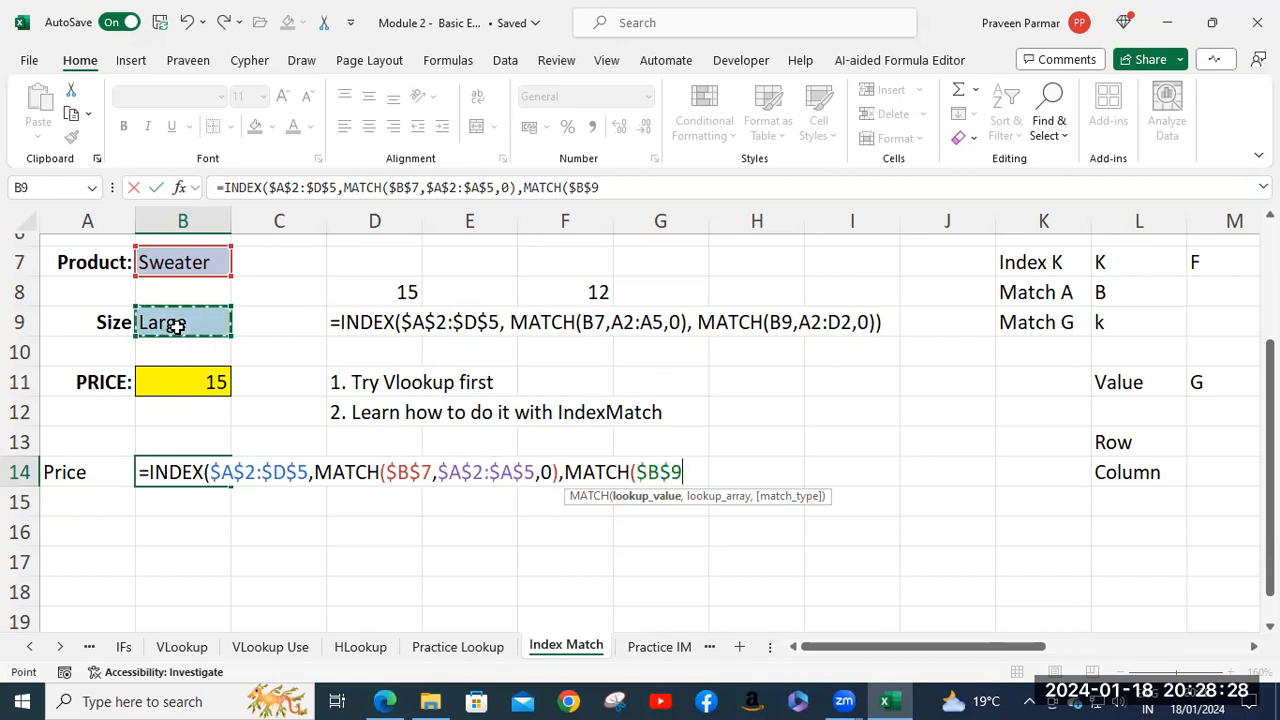
text(,)
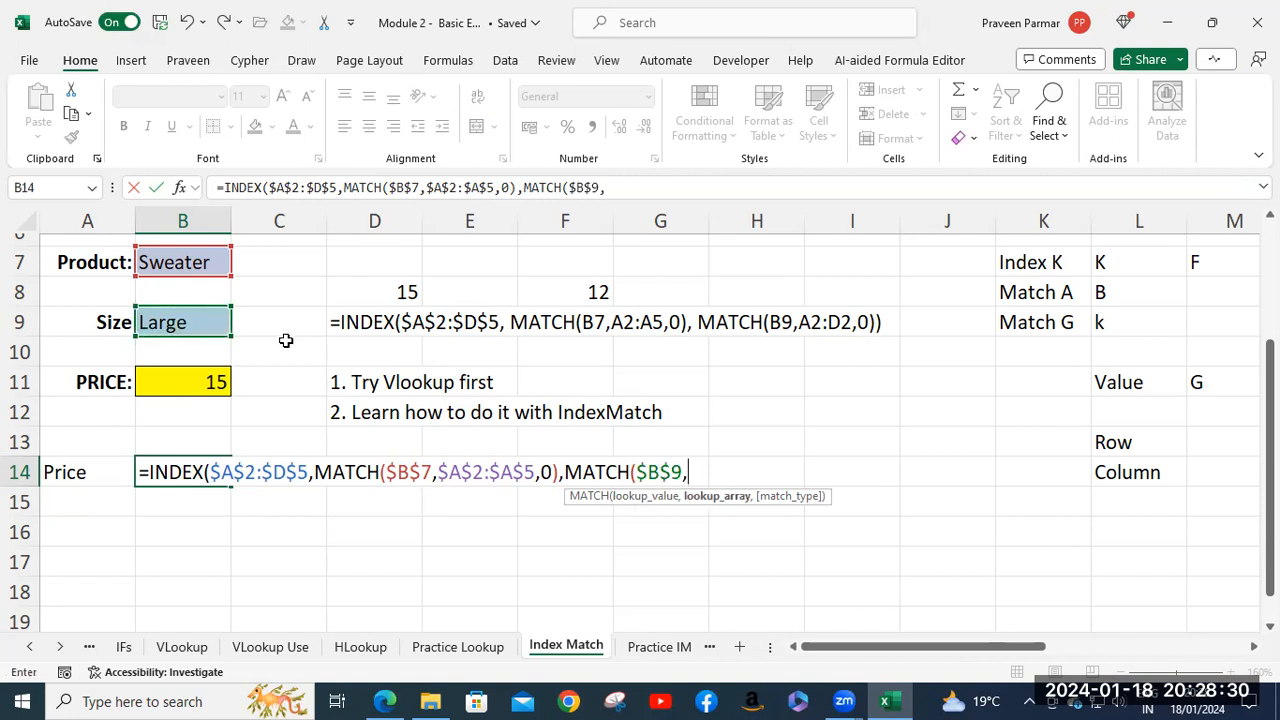
Step: Complete the column MATCH with the size header row $A$2:$D$2 and exact match 0, and enter the finished formula in B14
scroll(280, 340, up, 2)
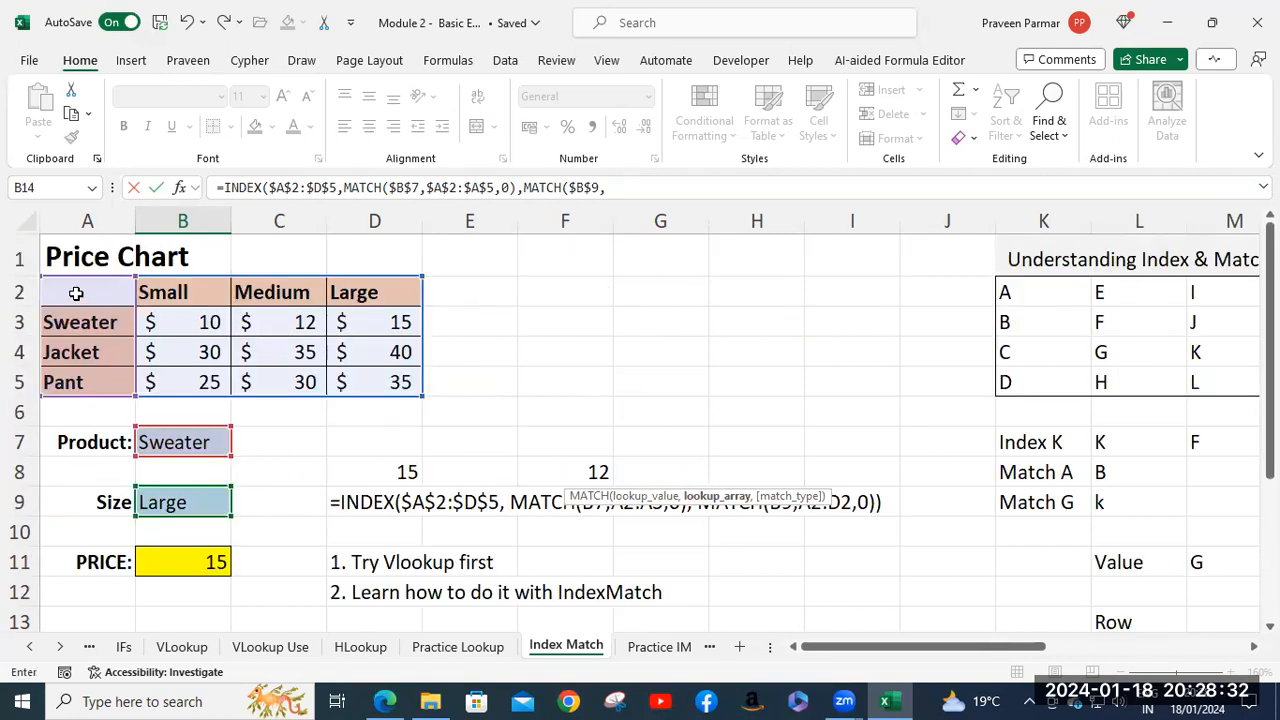
drag(75, 293, 400, 289)
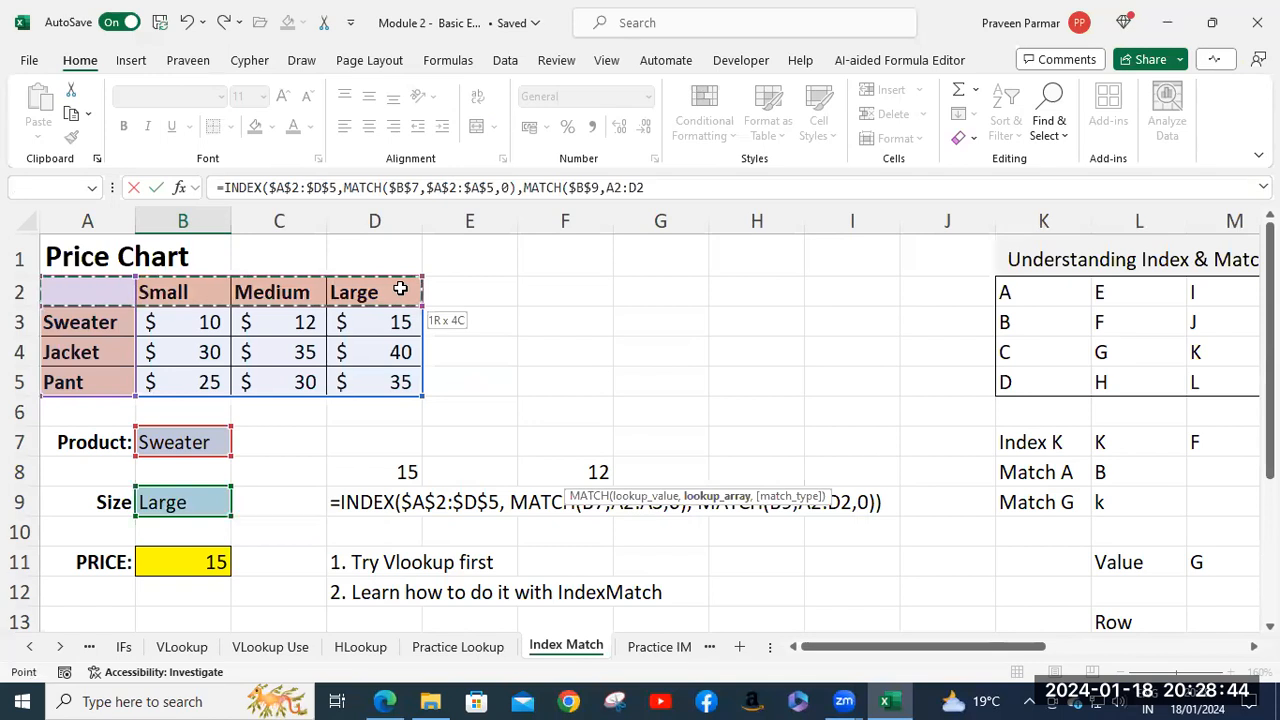
scroll(400, 289, down, 3)
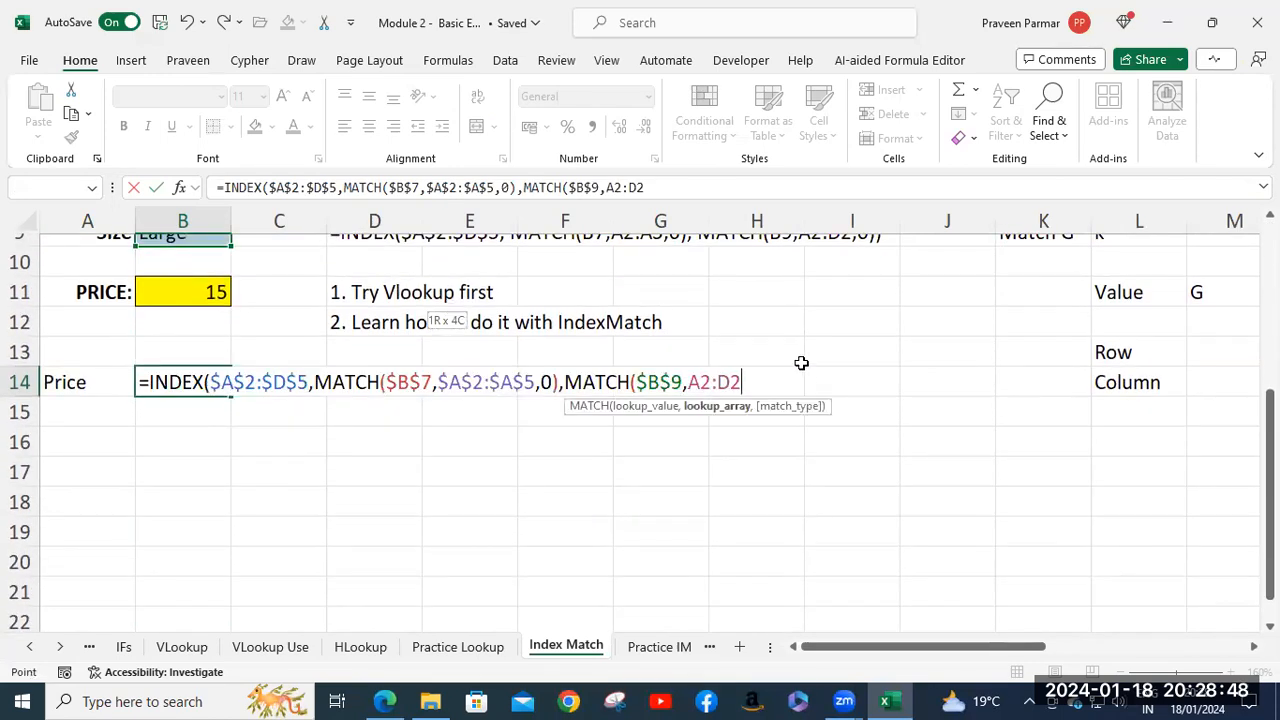
key(F4)
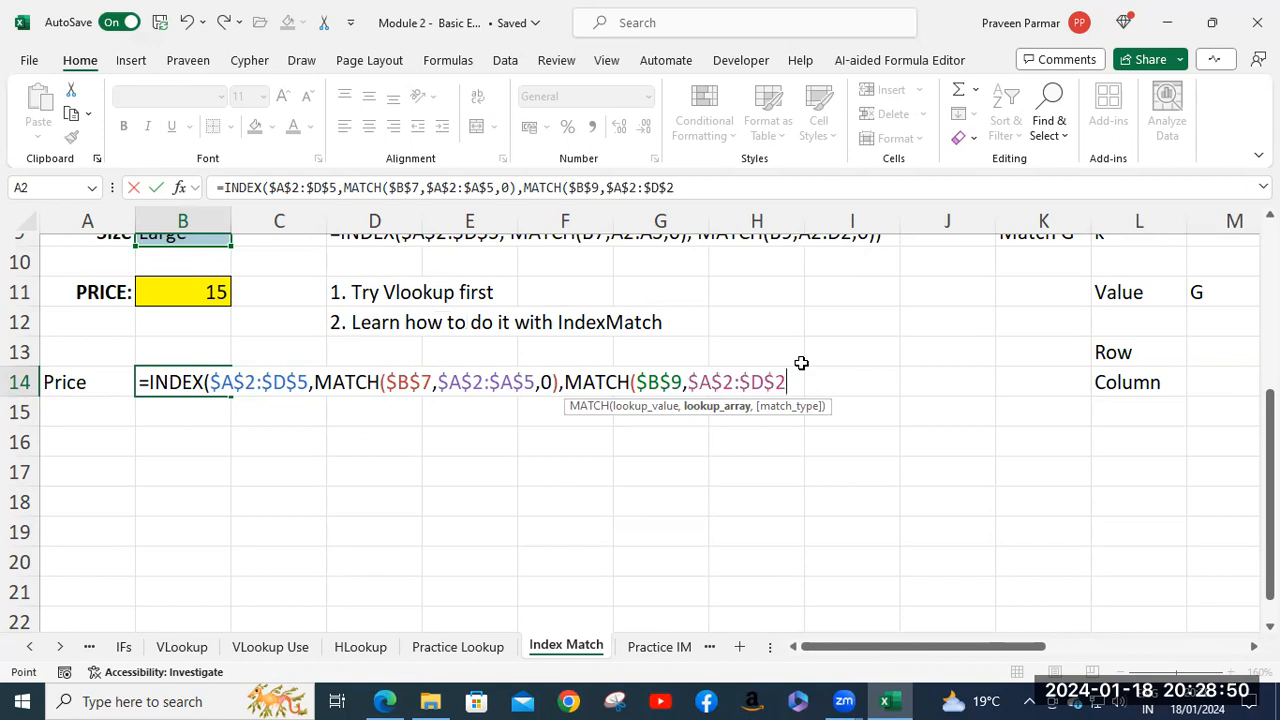
text(,0)
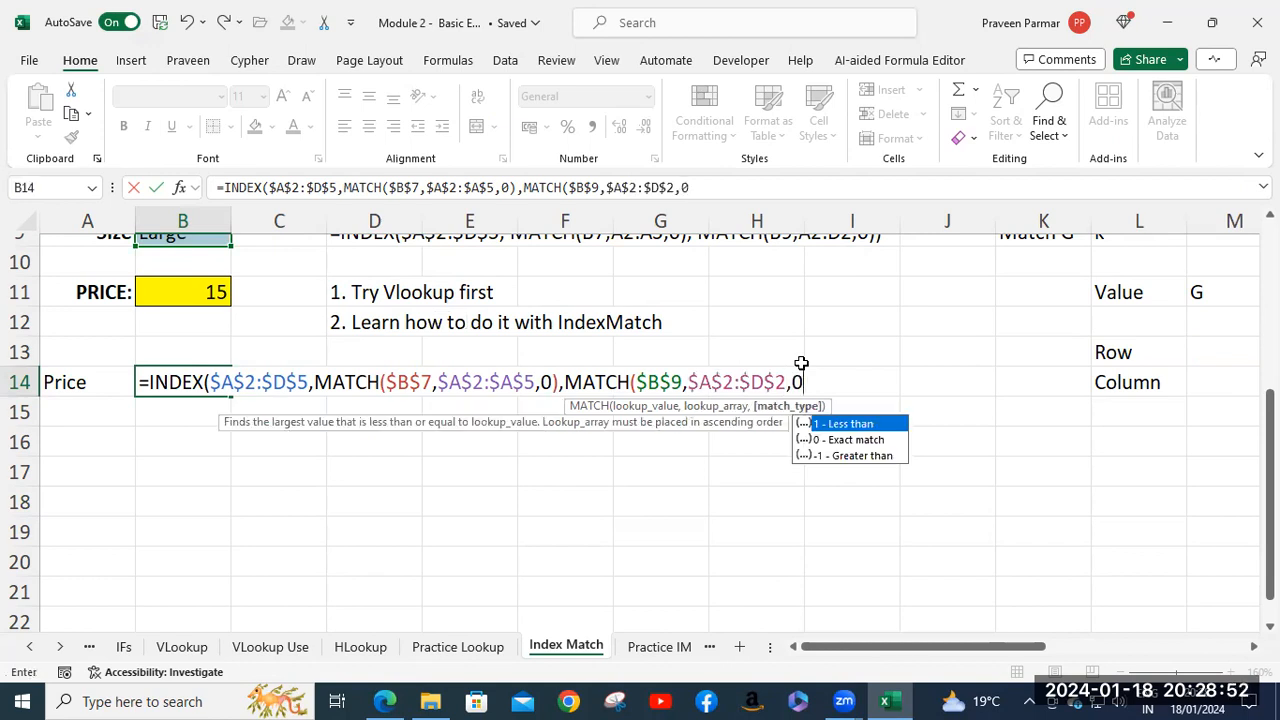
text())
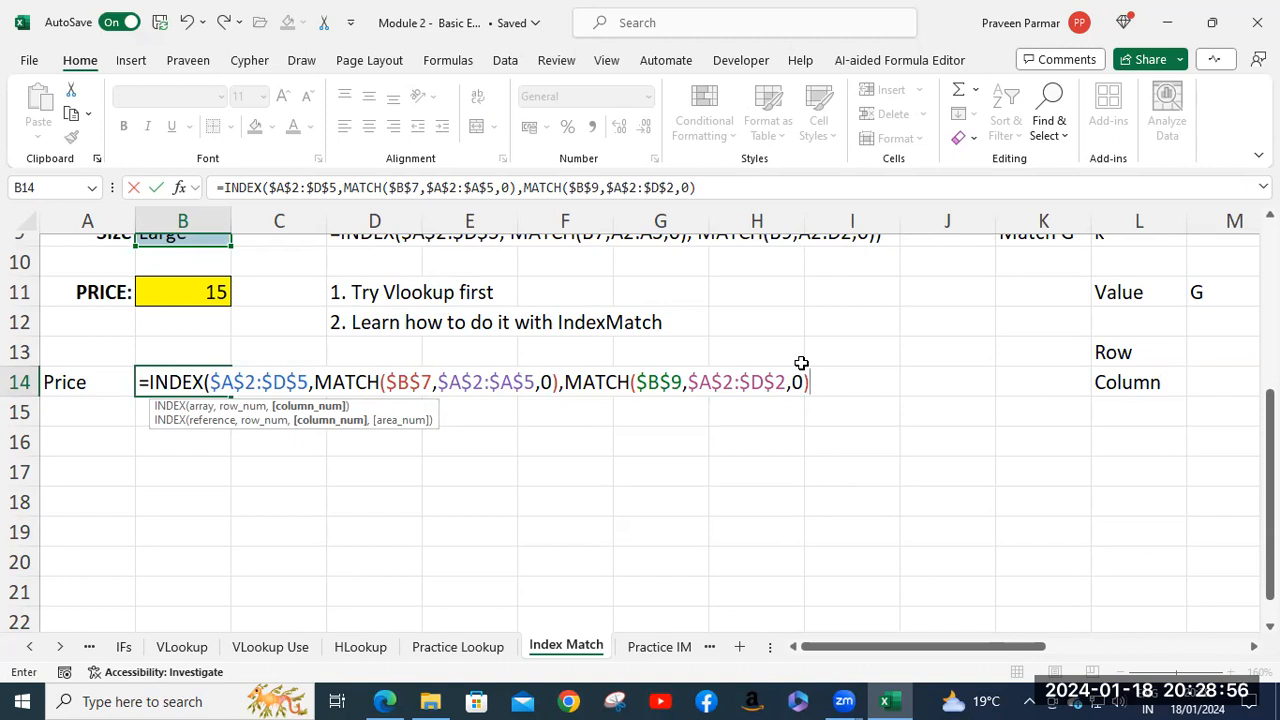
text())
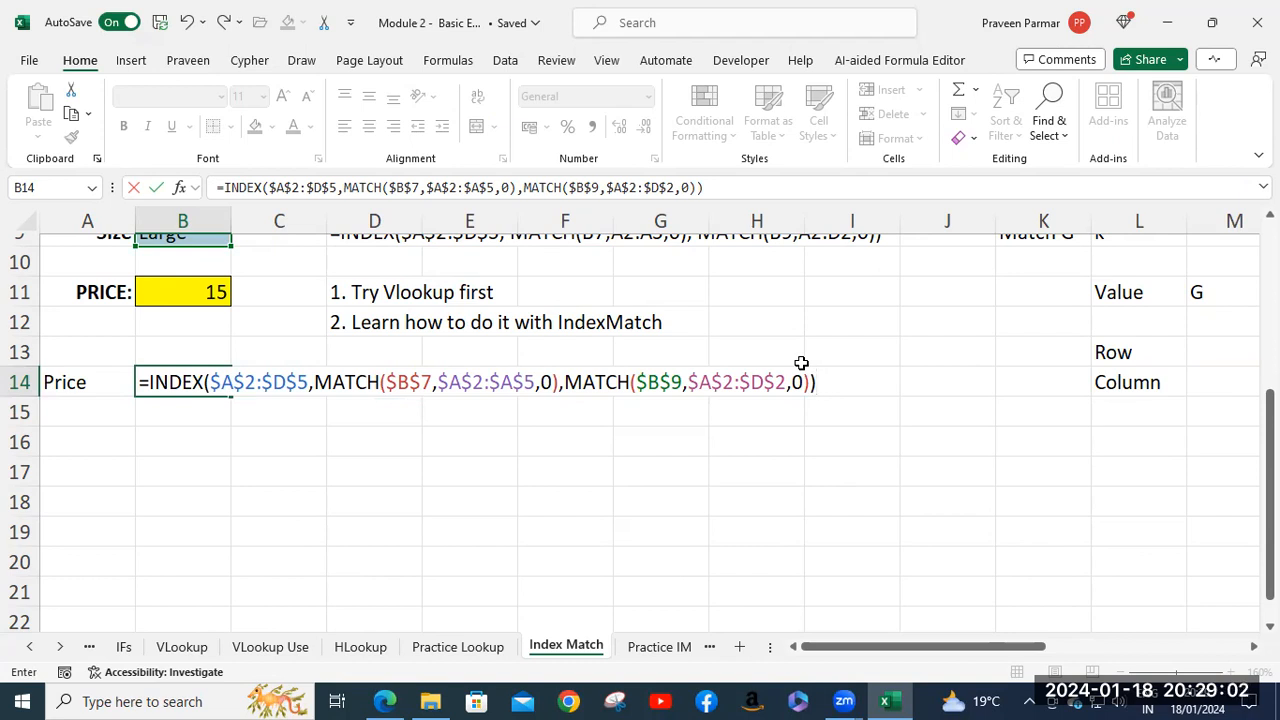
key(Return)
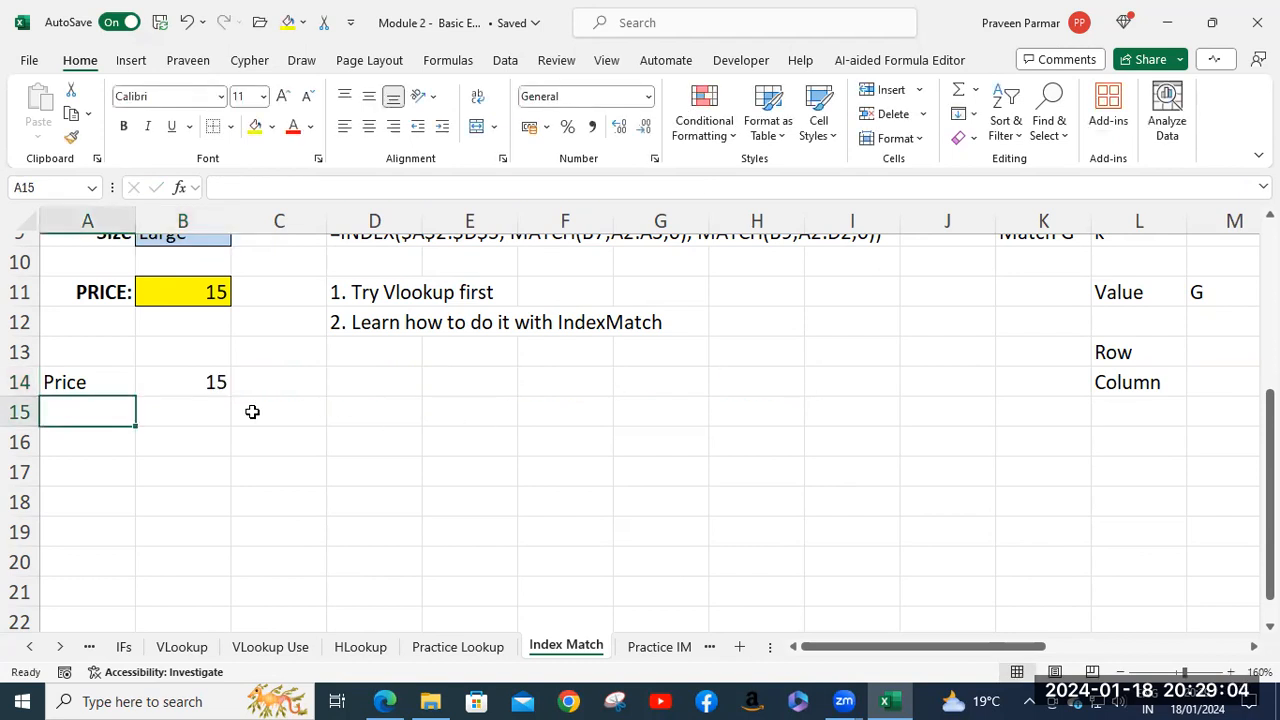
Step: Test the price lookups by switching the product in B7 to Jacket, Pant and back to Sweater
scroll(251, 411, up, 1)
click(198, 262)
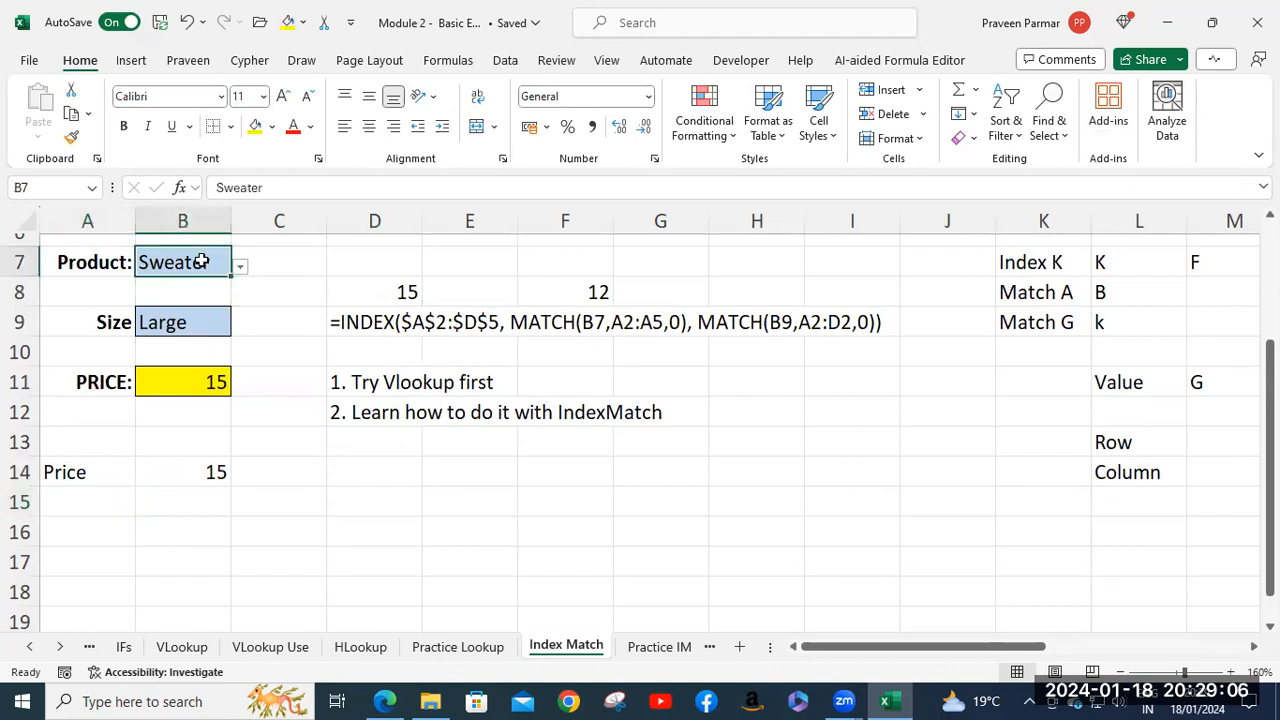
click(240, 270)
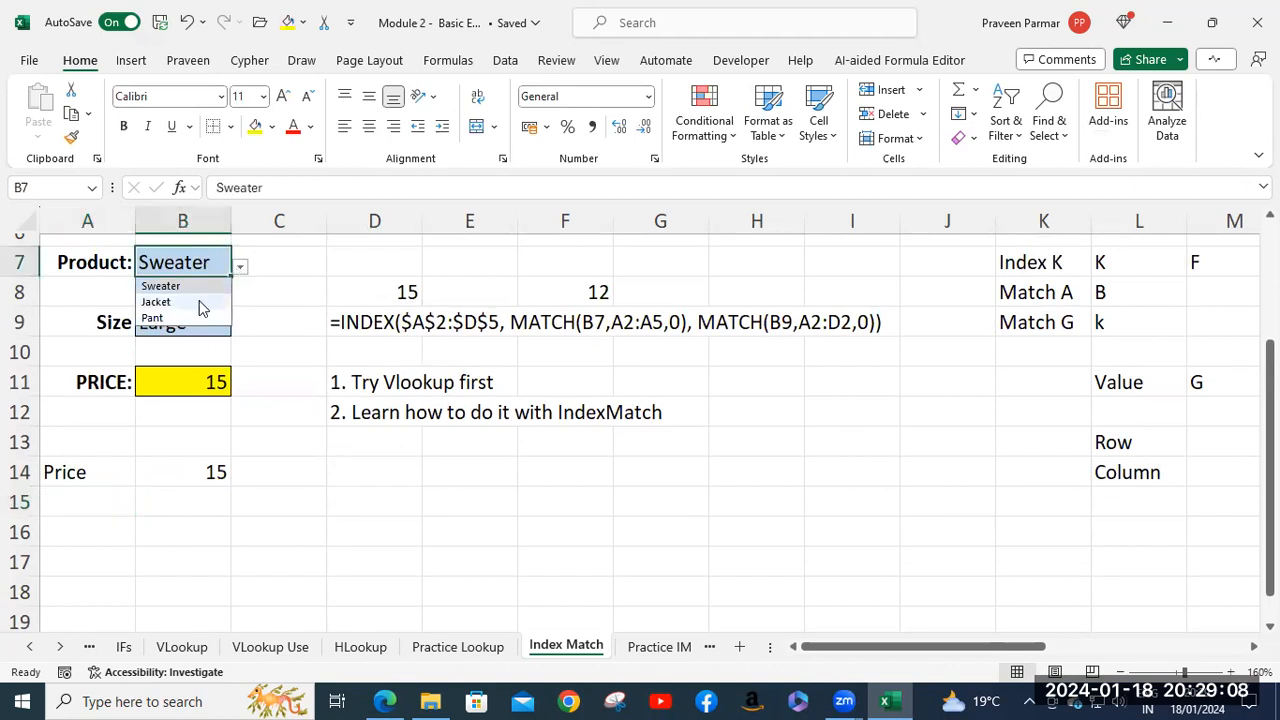
click(200, 301)
click(240, 270)
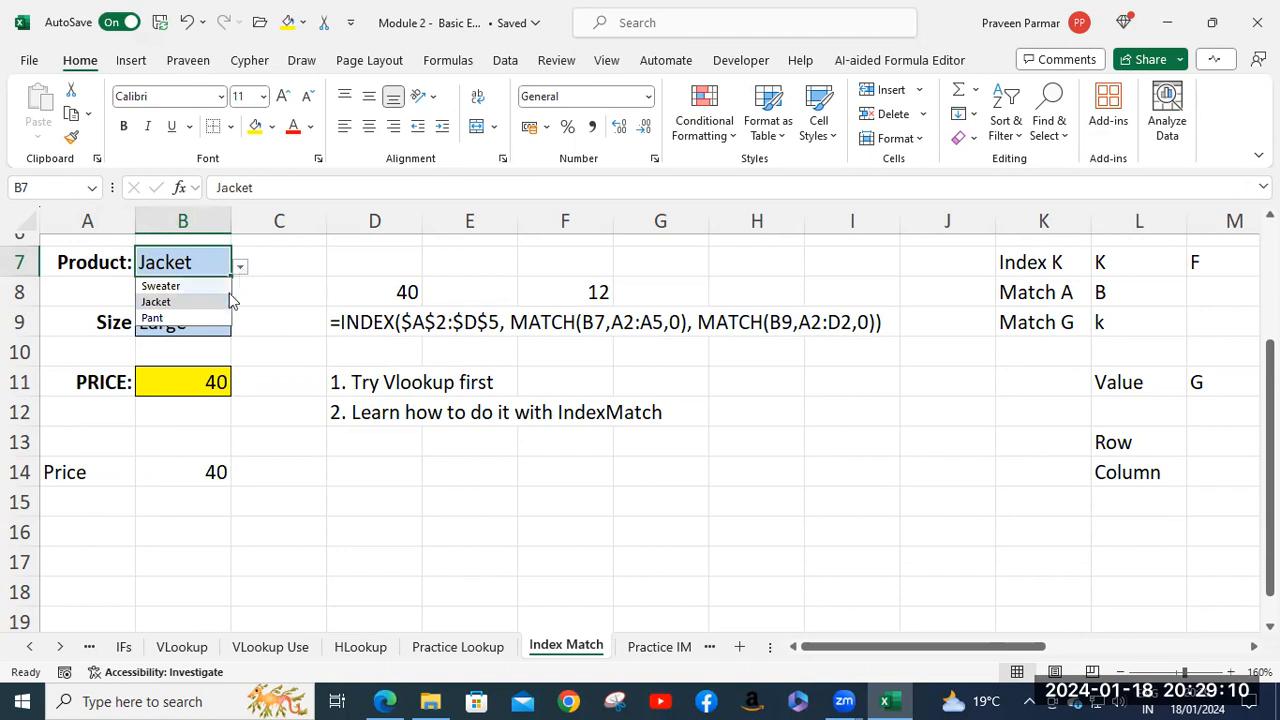
click(172, 318)
scroll(295, 363, up, 2)
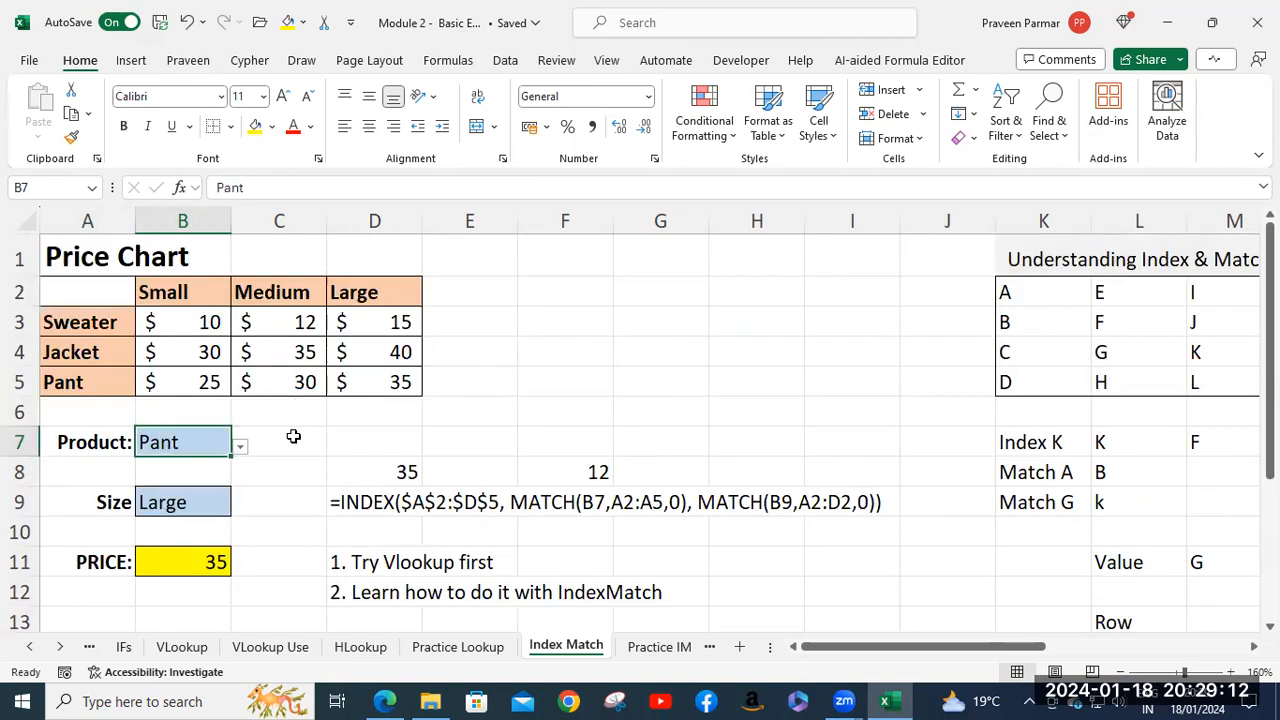
scroll(297, 428, down, 1)
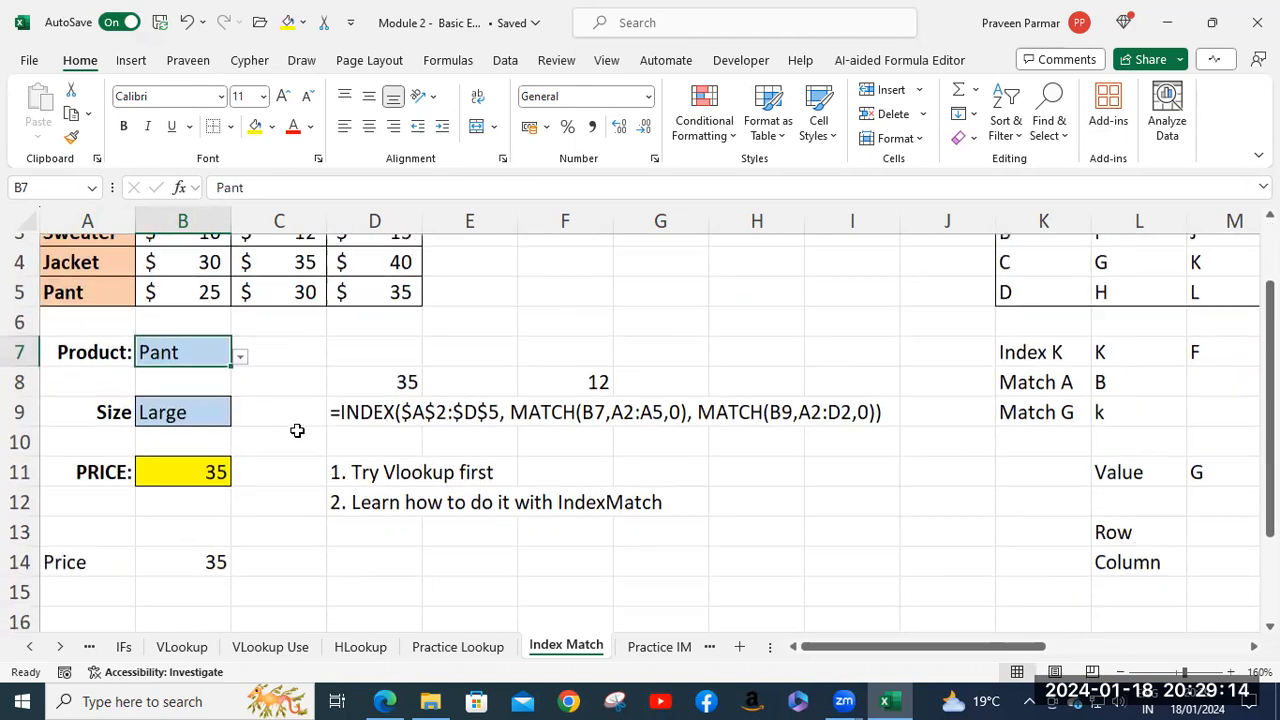
scroll(292, 428, up, 1)
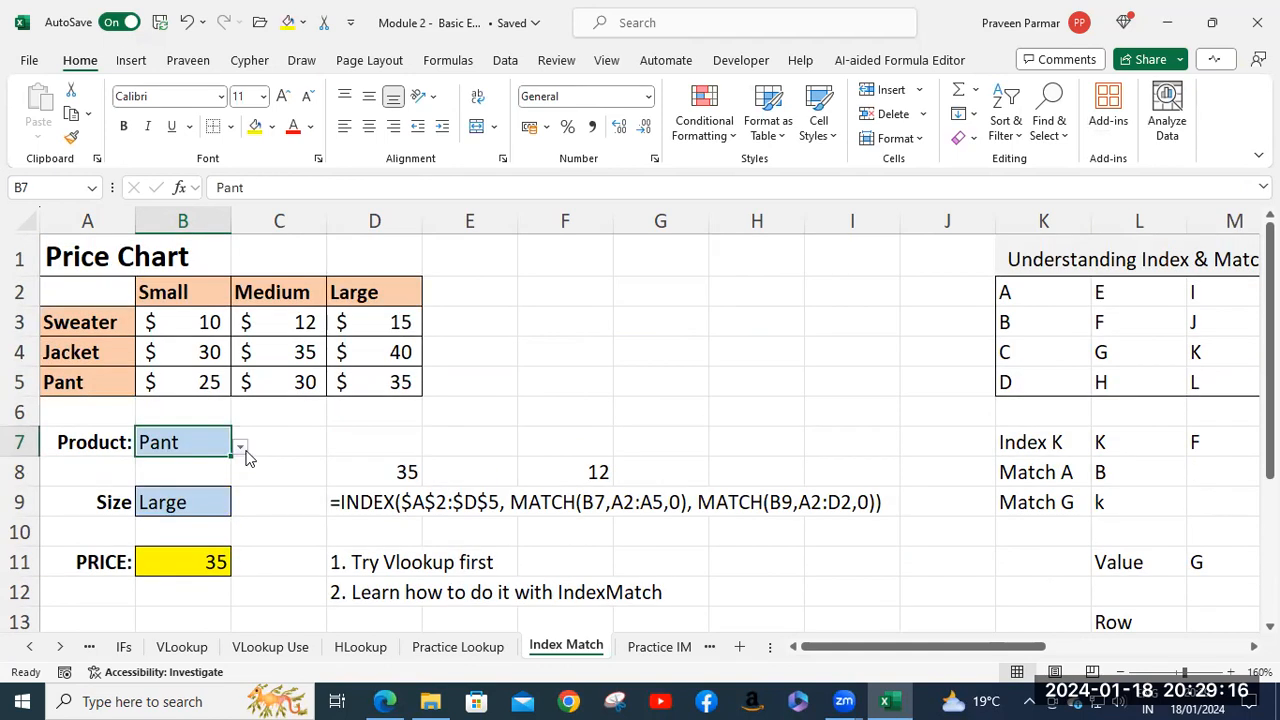
click(242, 448)
click(190, 466)
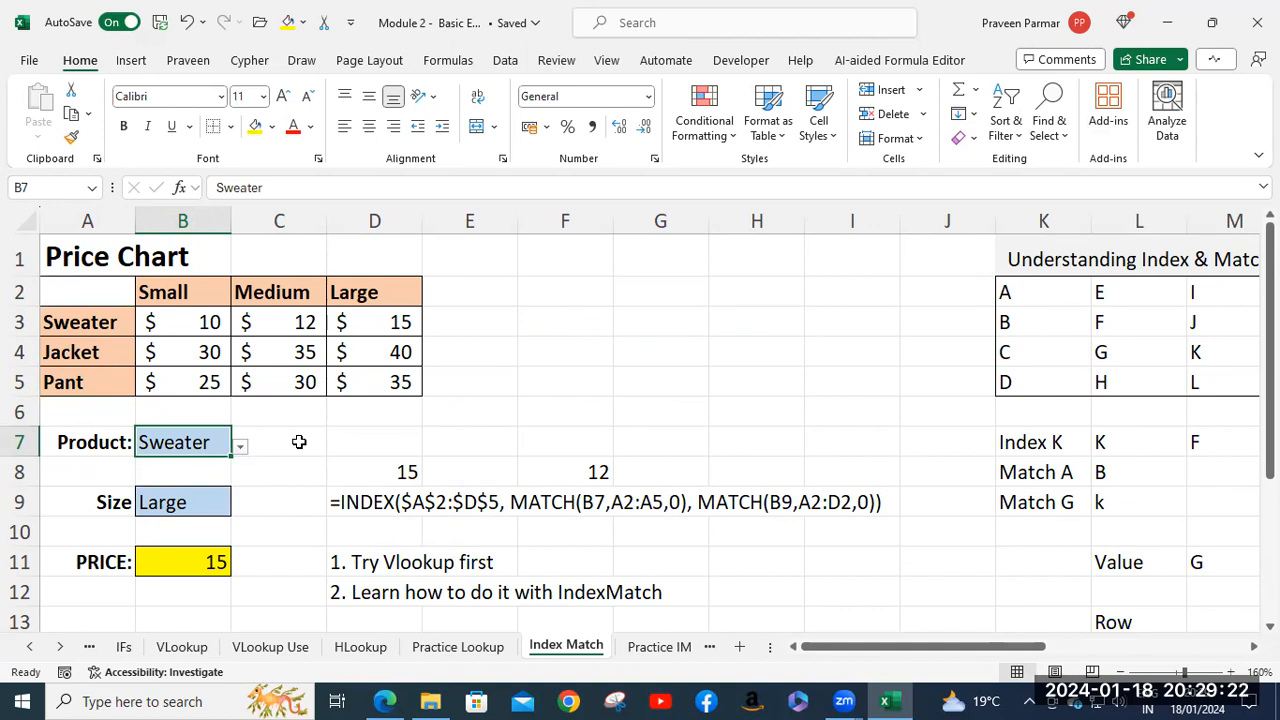
Step: Test the price lookups by switching the size in B9 to Medium and back to Large
click(208, 502)
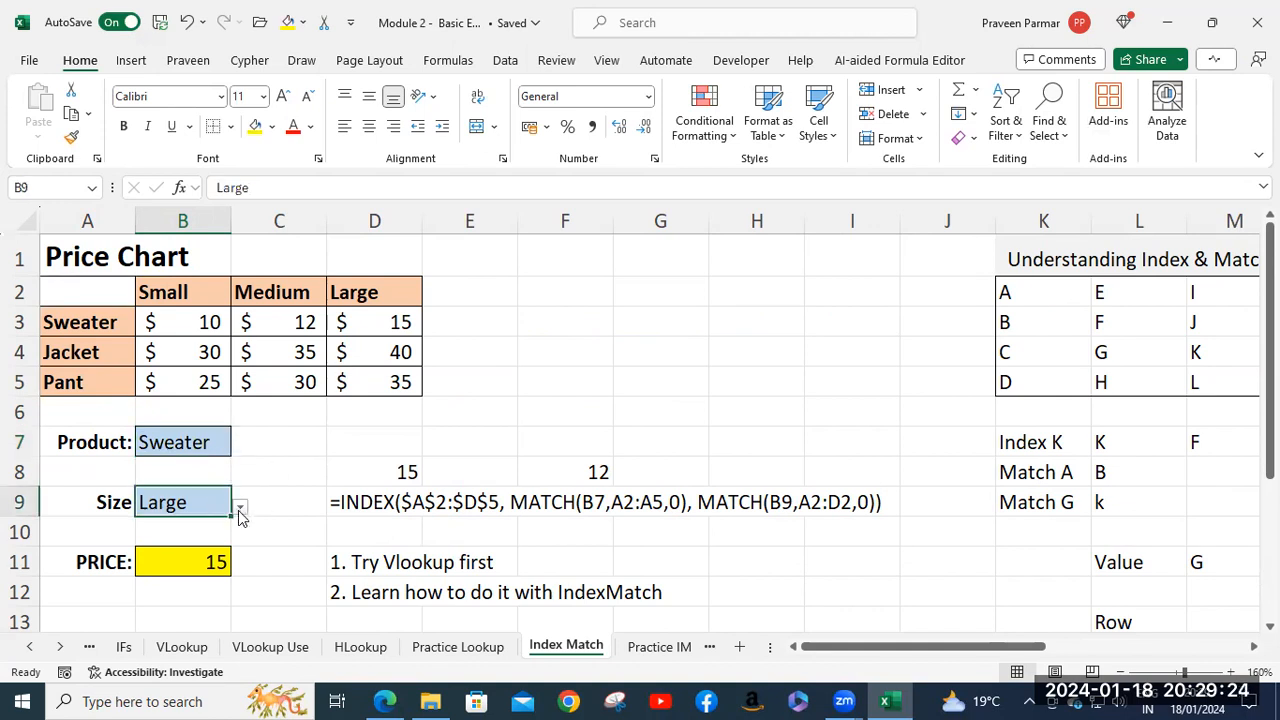
click(240, 510)
click(206, 541)
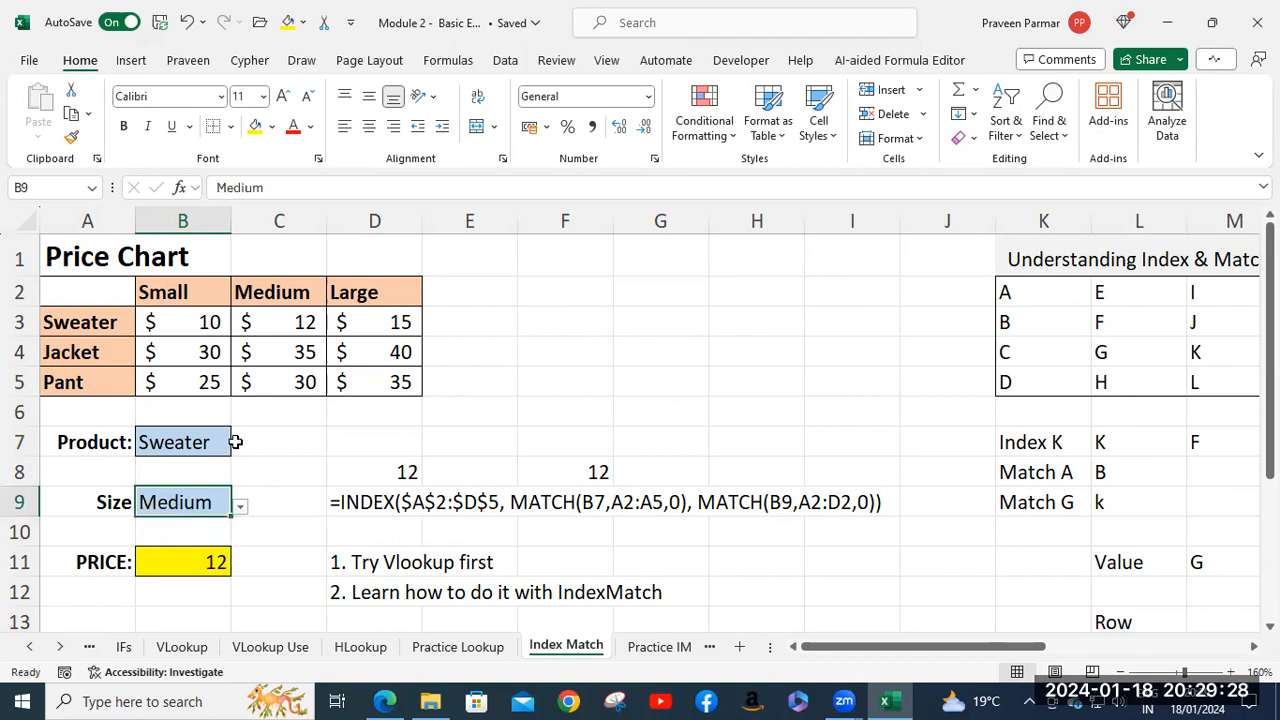
click(241, 508)
click(172, 558)
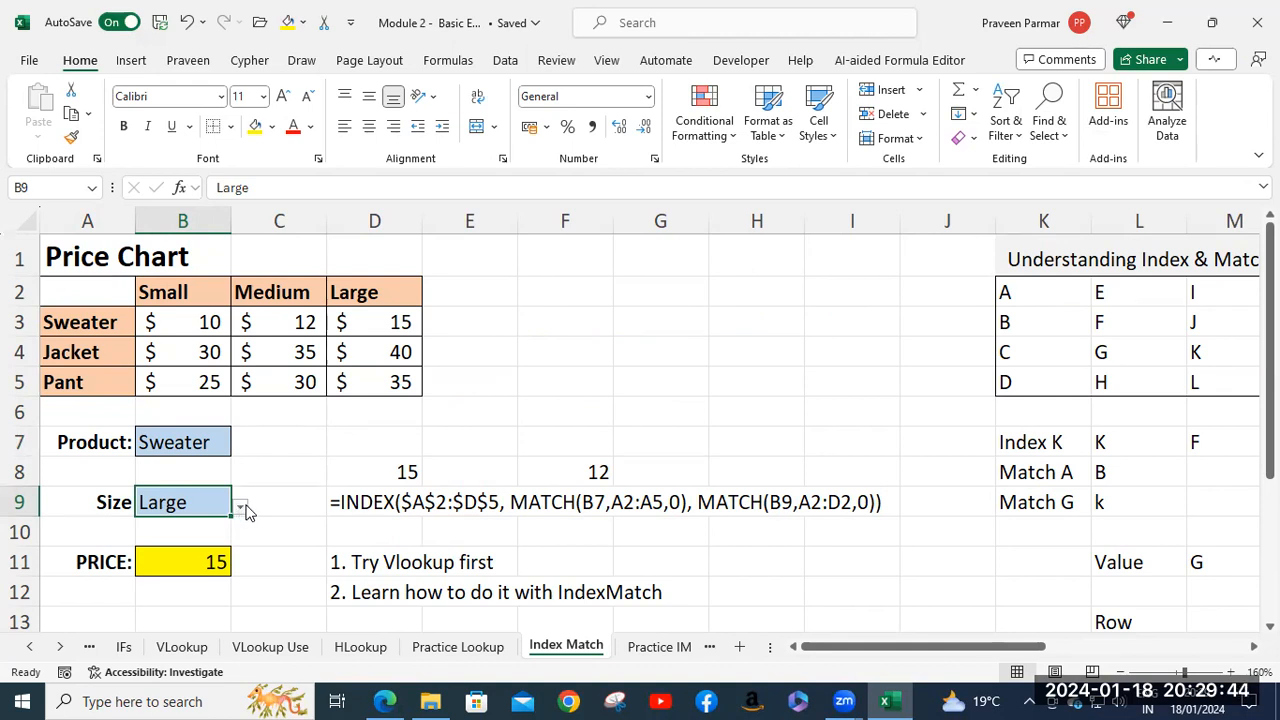
Step: Review the column MATCH inside the B14 price formula and leave the formula as it is
scroll(250, 503, down, 3)
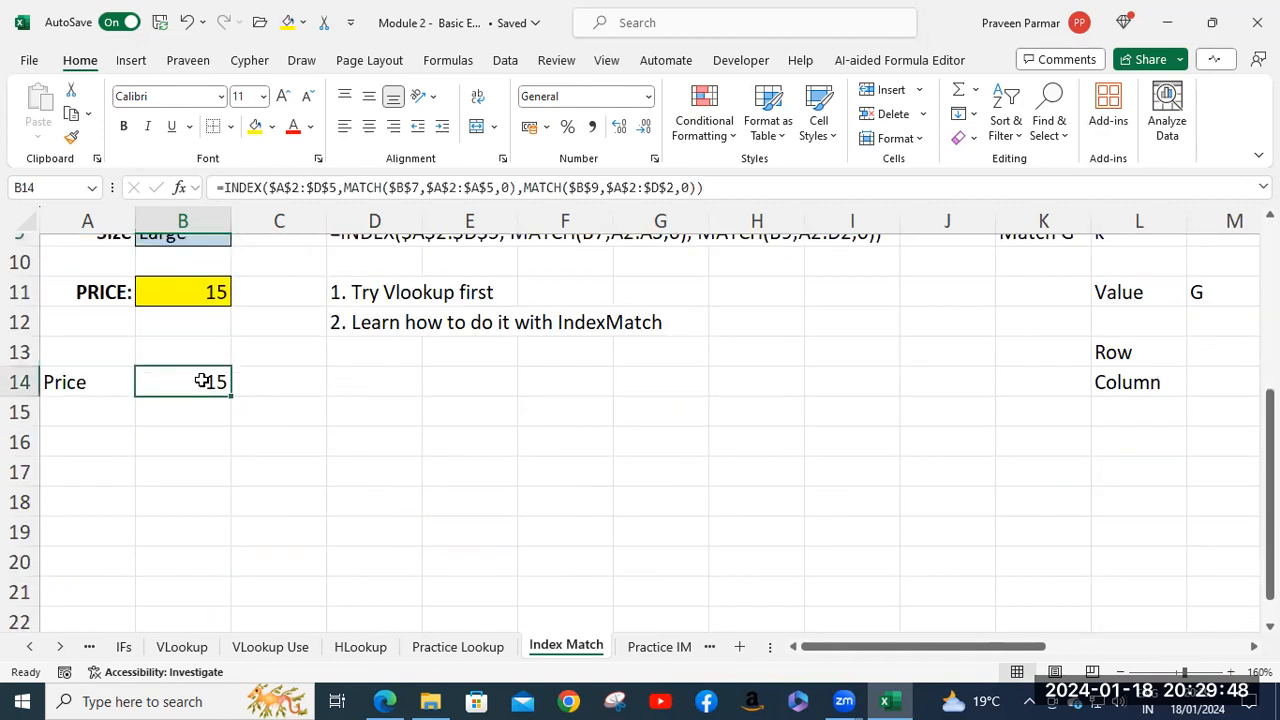
double_click(204, 382)
drag(566, 382, 790, 382)
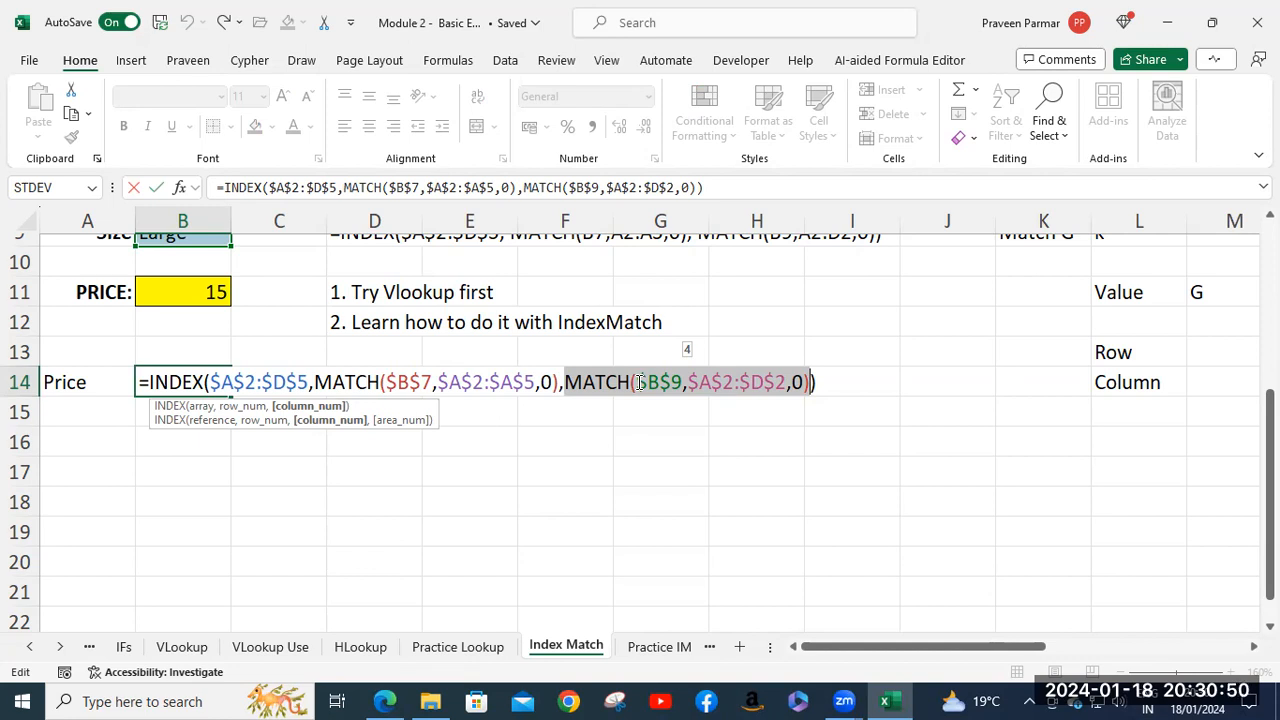
click(818, 383)
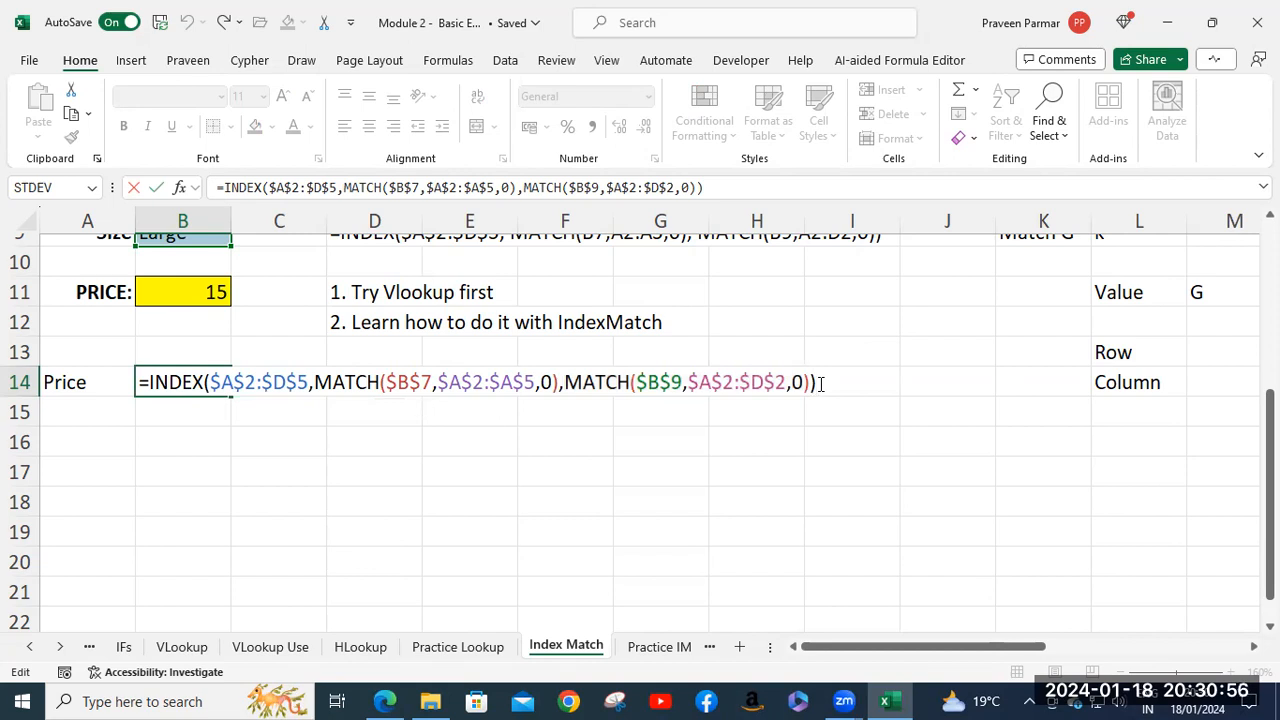
key(Return)
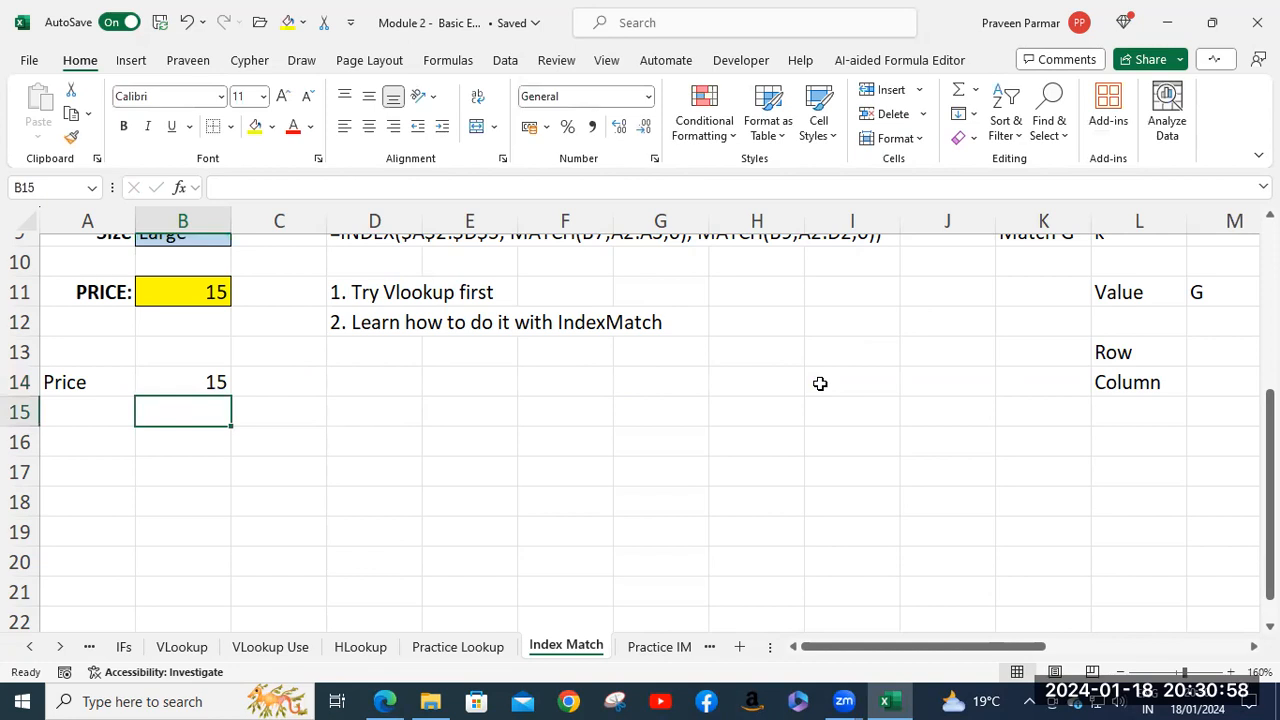
Step: Show the Practice IM sheet and select the Sales cell D15 for the shop and year lookup exercise
scroll(731, 389, up, 3)
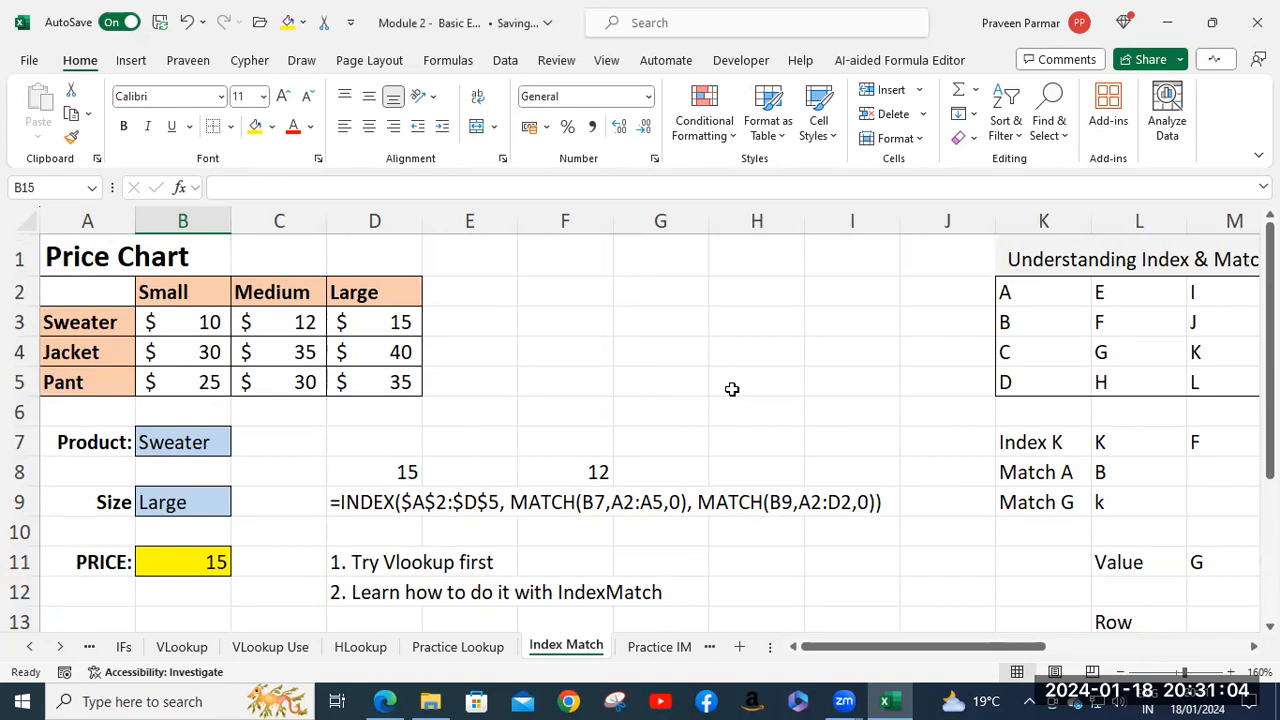
click(659, 648)
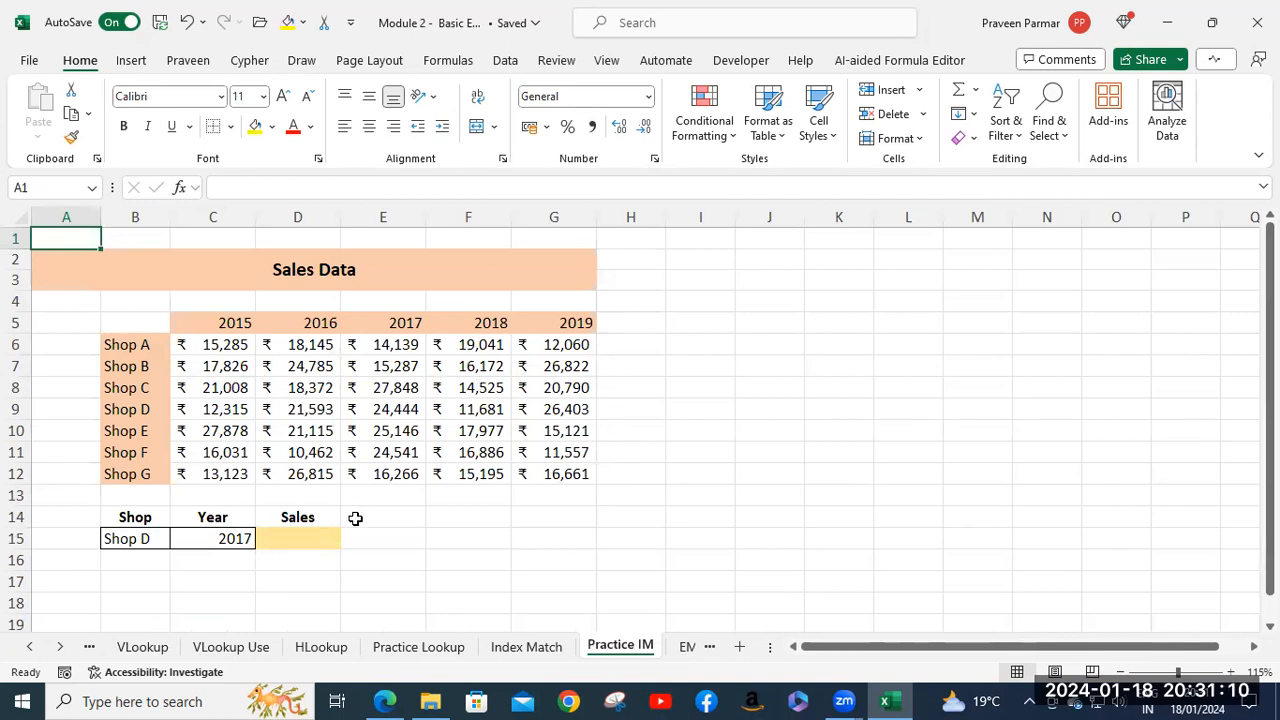
click(302, 535)
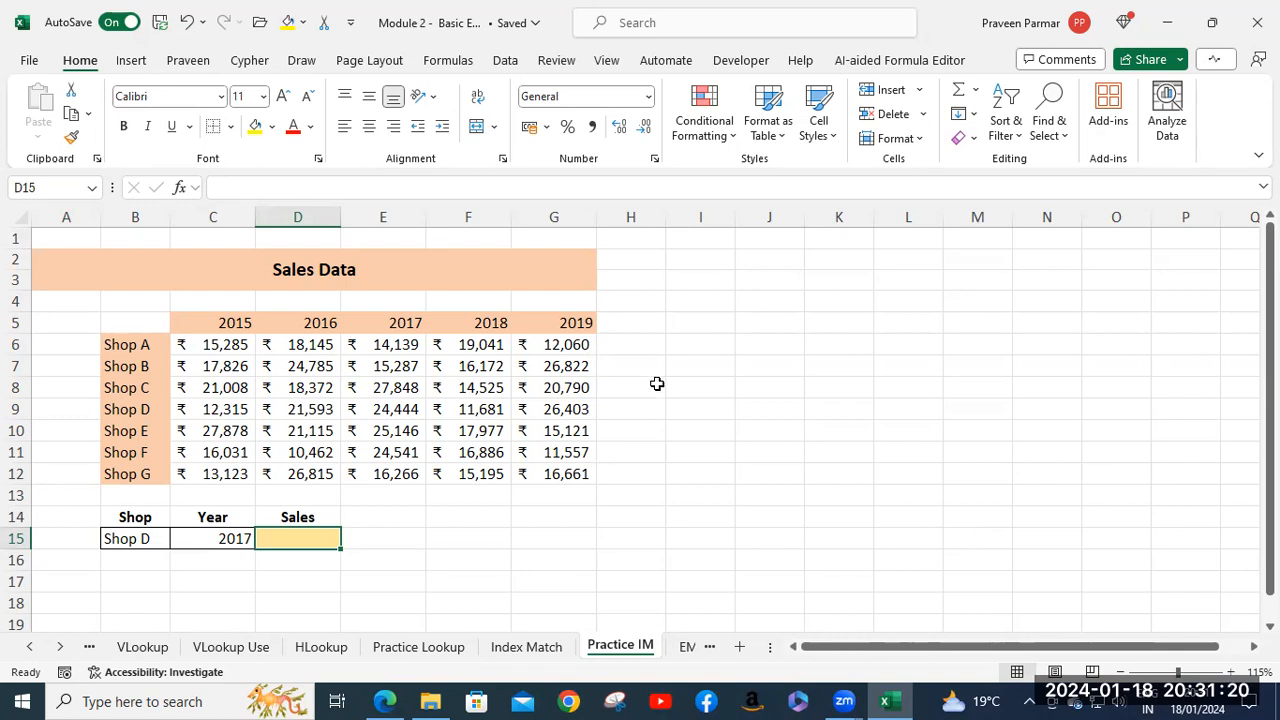
Step: Go back to the Index Match sheet and review the price lookups in B11 and B14
click(531, 658)
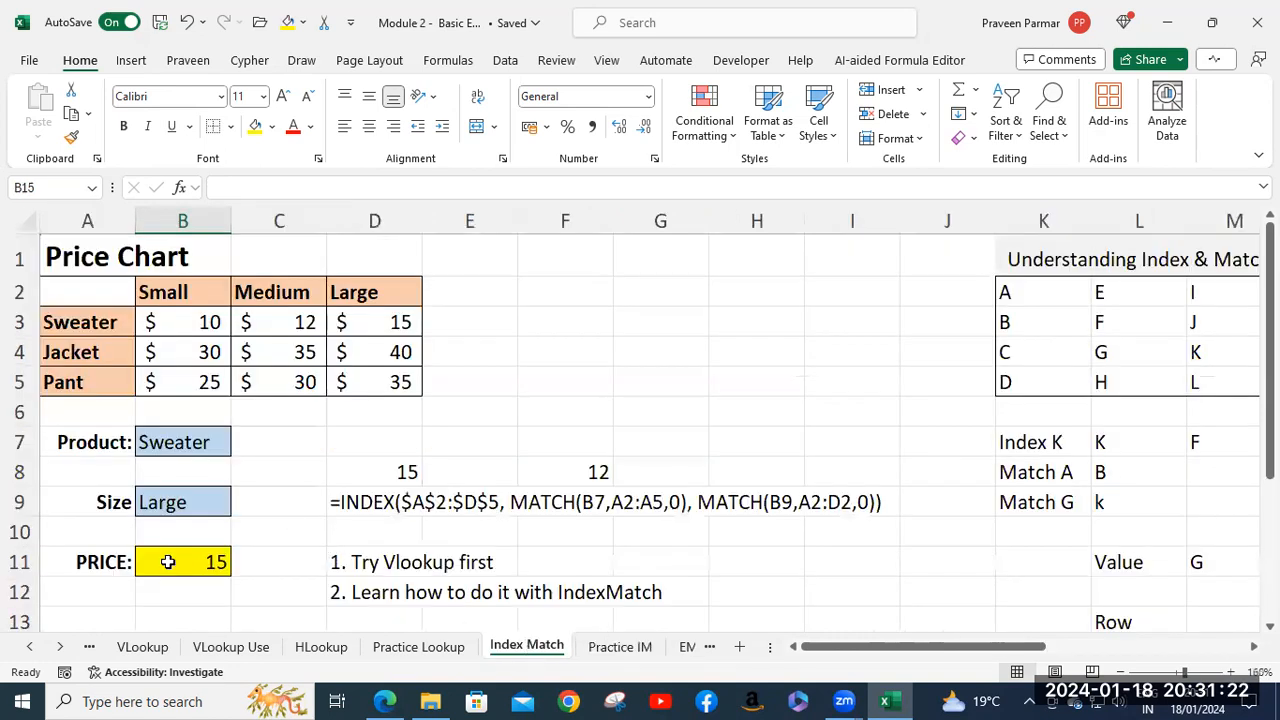
scroll(170, 540, down, 4)
click(168, 361)
scroll(283, 349, up, 2)
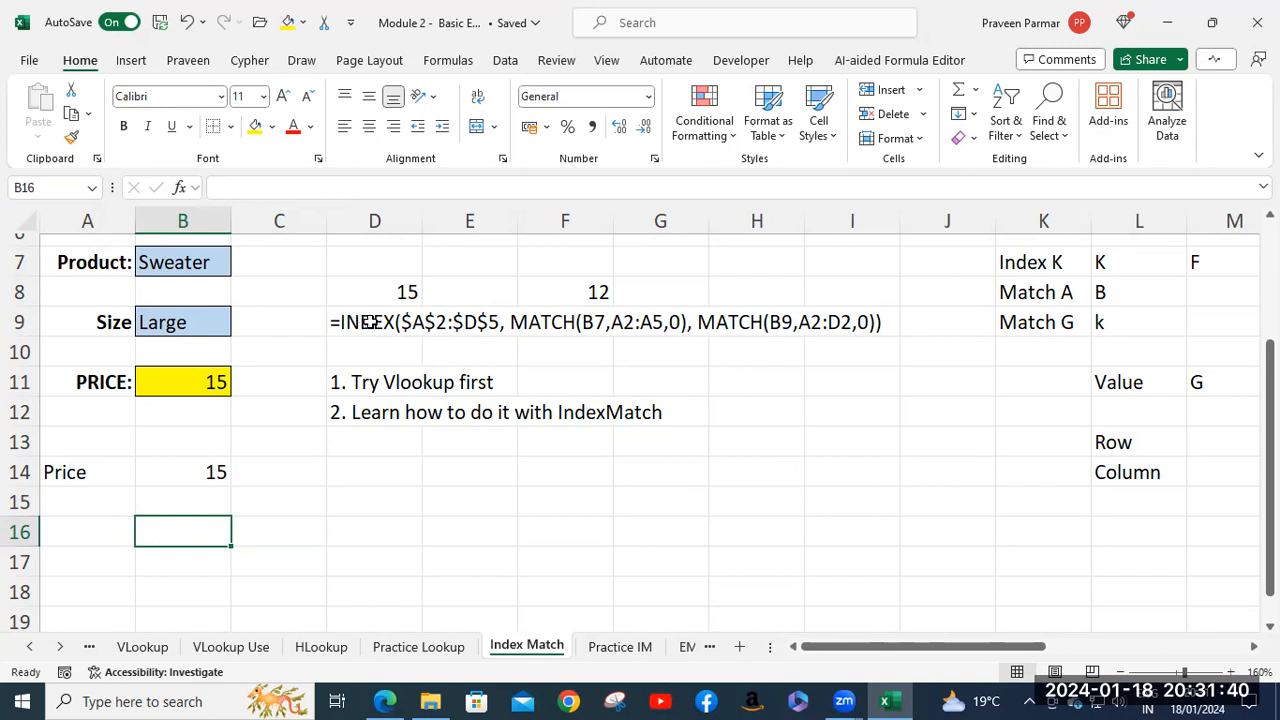
Step: Open the EMI Calculator sheet and inspect the Monthly Payment / EMI formula in E5
click(624, 652)
click(684, 650)
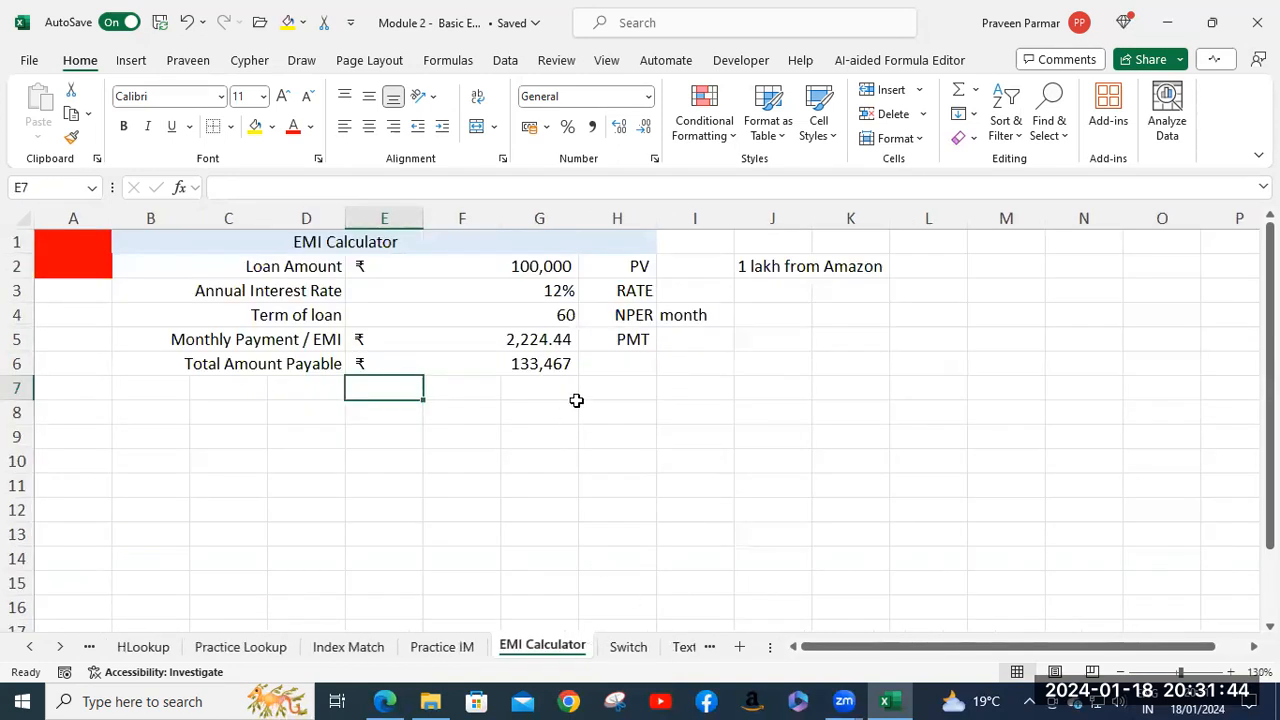
click(518, 339)
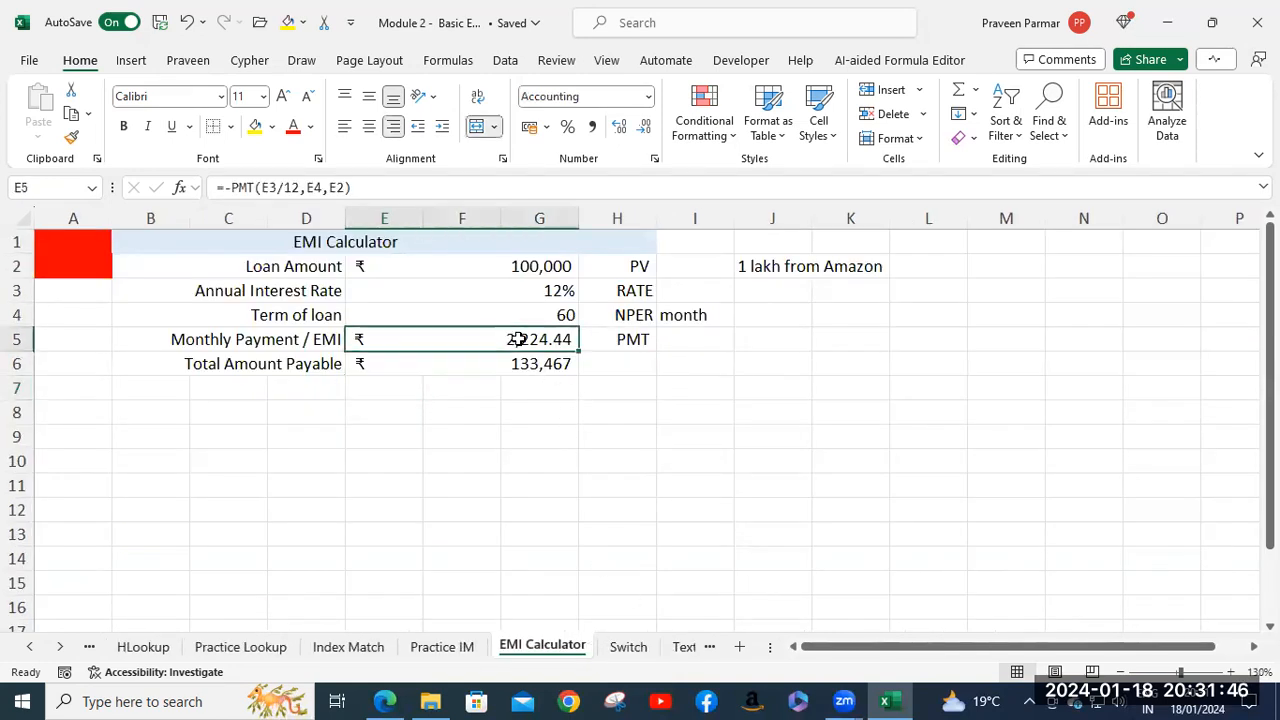
Step: Clear the Monthly Payment / EMI and Total Amount Payable values in E5 and E6
shift+click(523, 363)
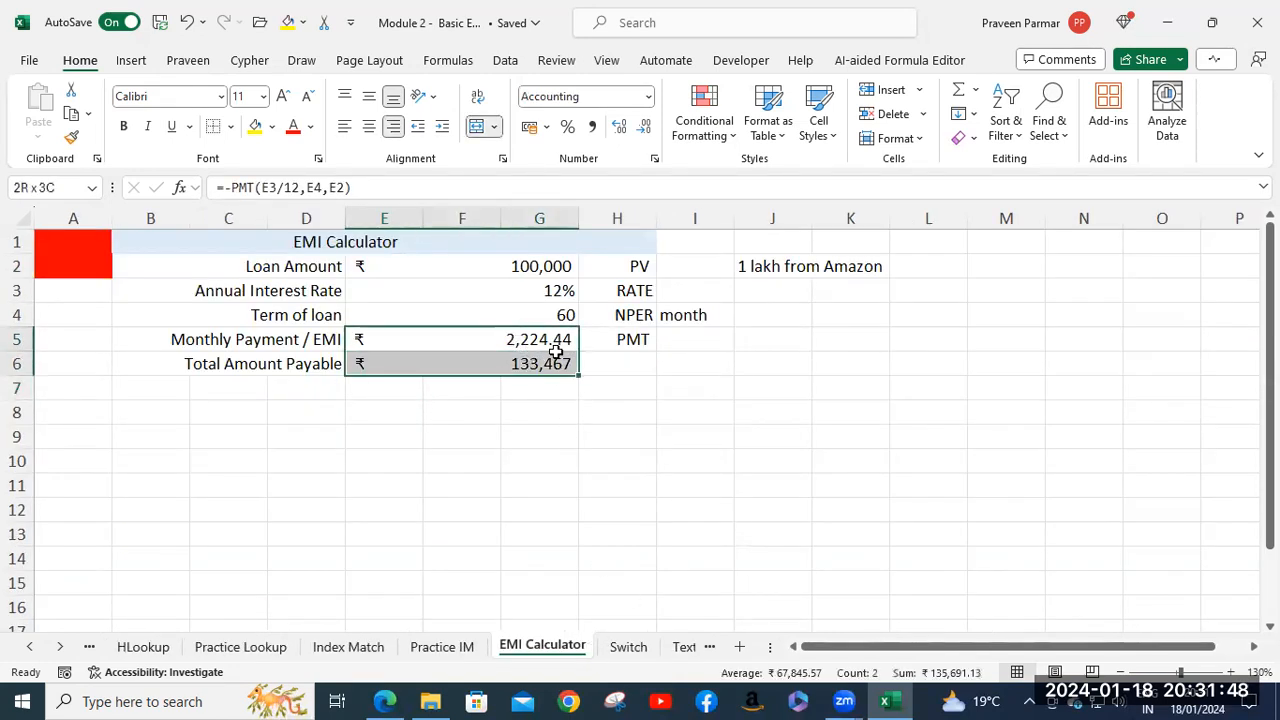
key(Delete)
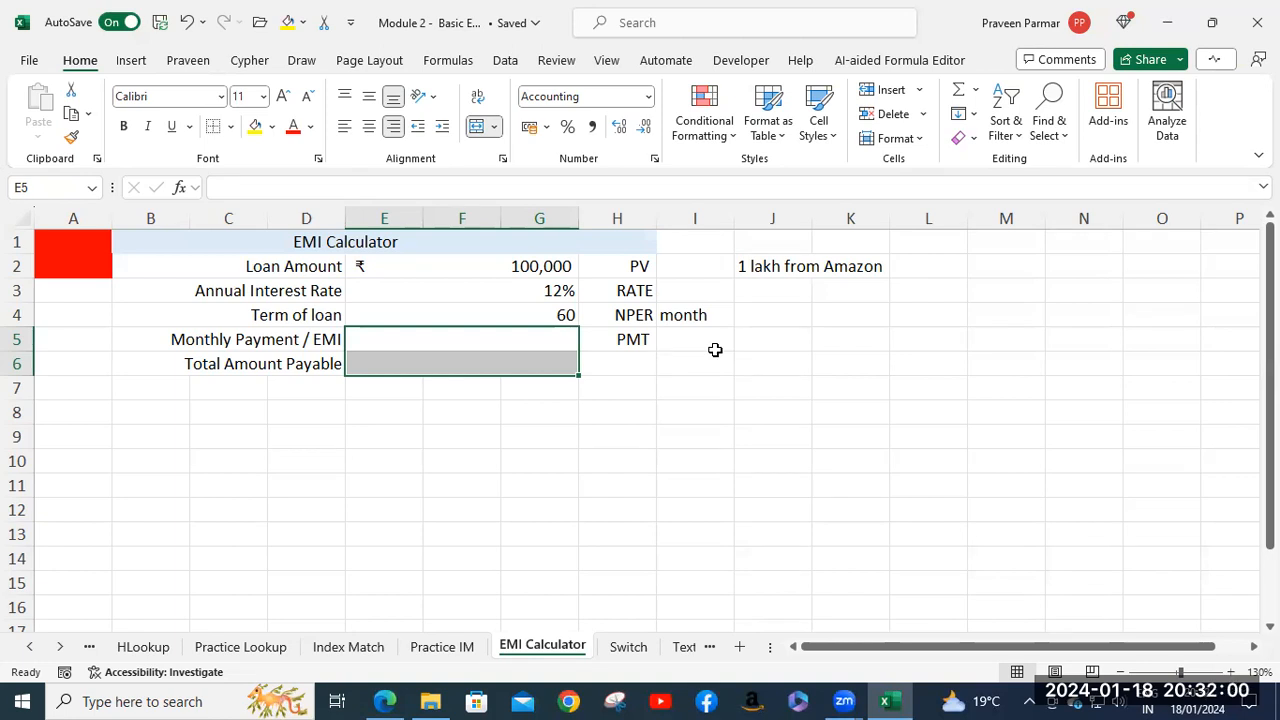
click(507, 339)
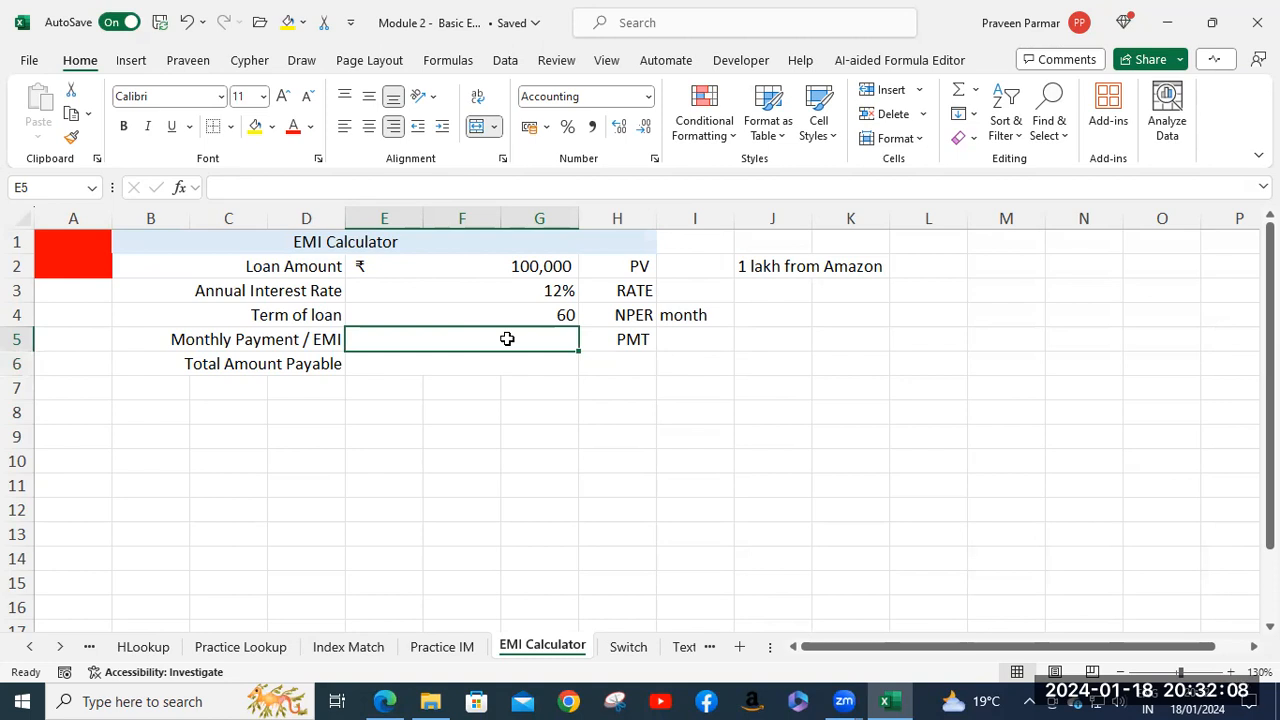
click(630, 338)
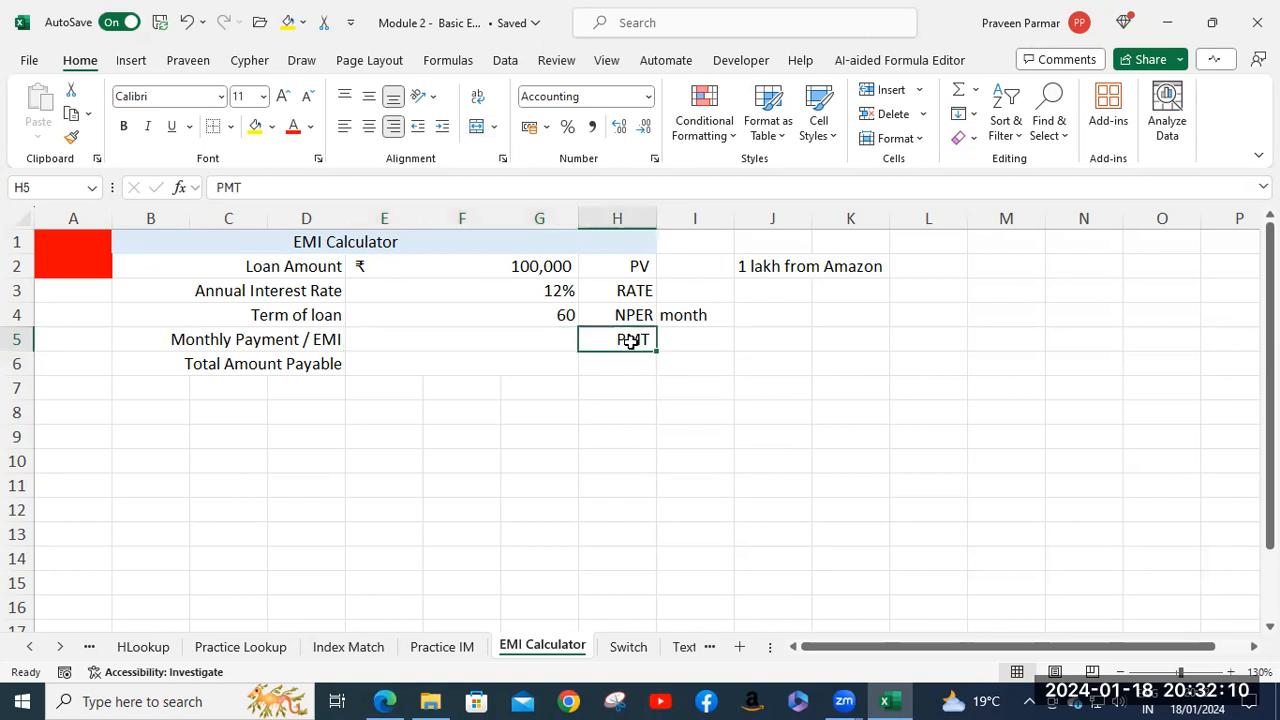
Step: Enter the formula =PMT(E3/12,E4,E2) in the Monthly Payment / EMI cell E5
click(447, 336)
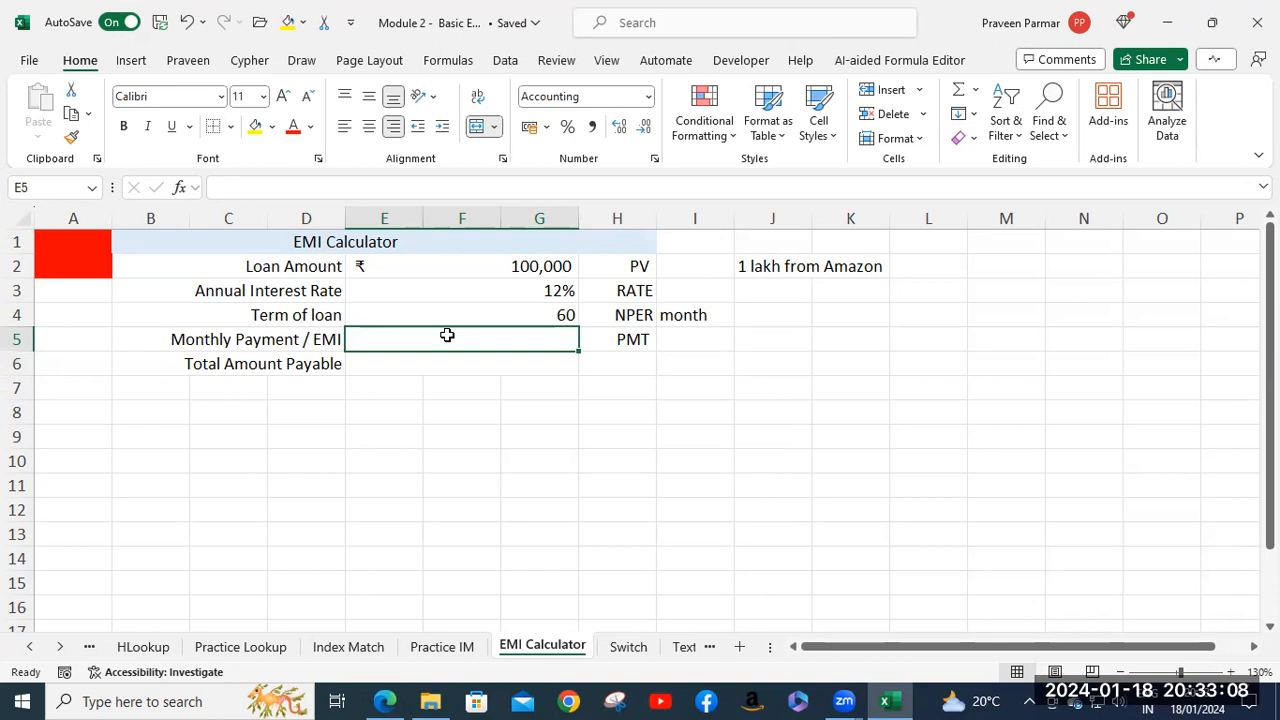
text(=)
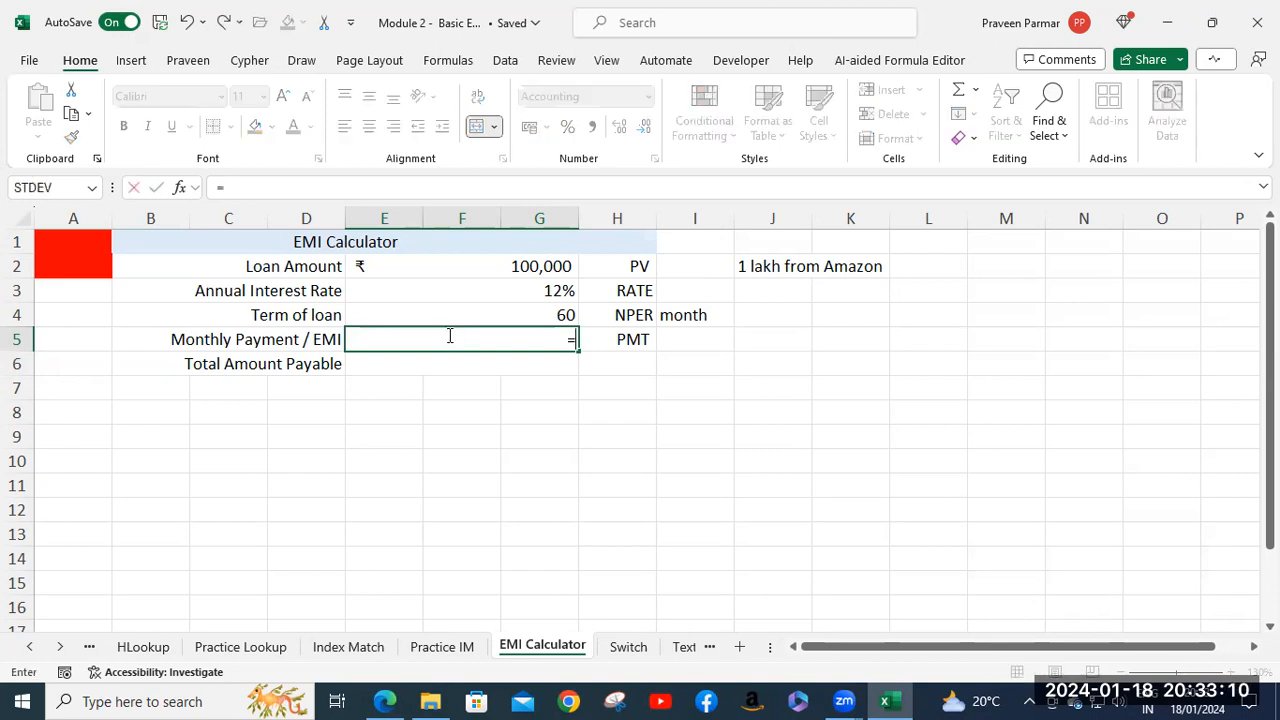
text(pmt)
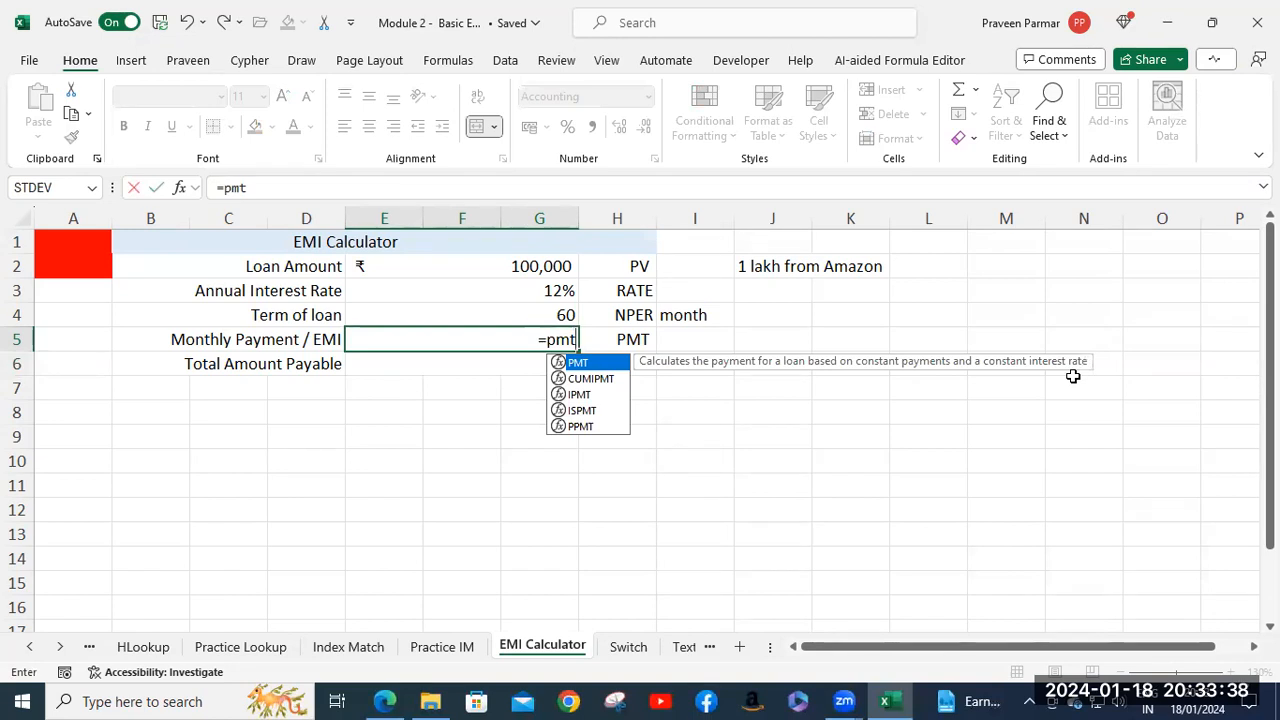
text(()
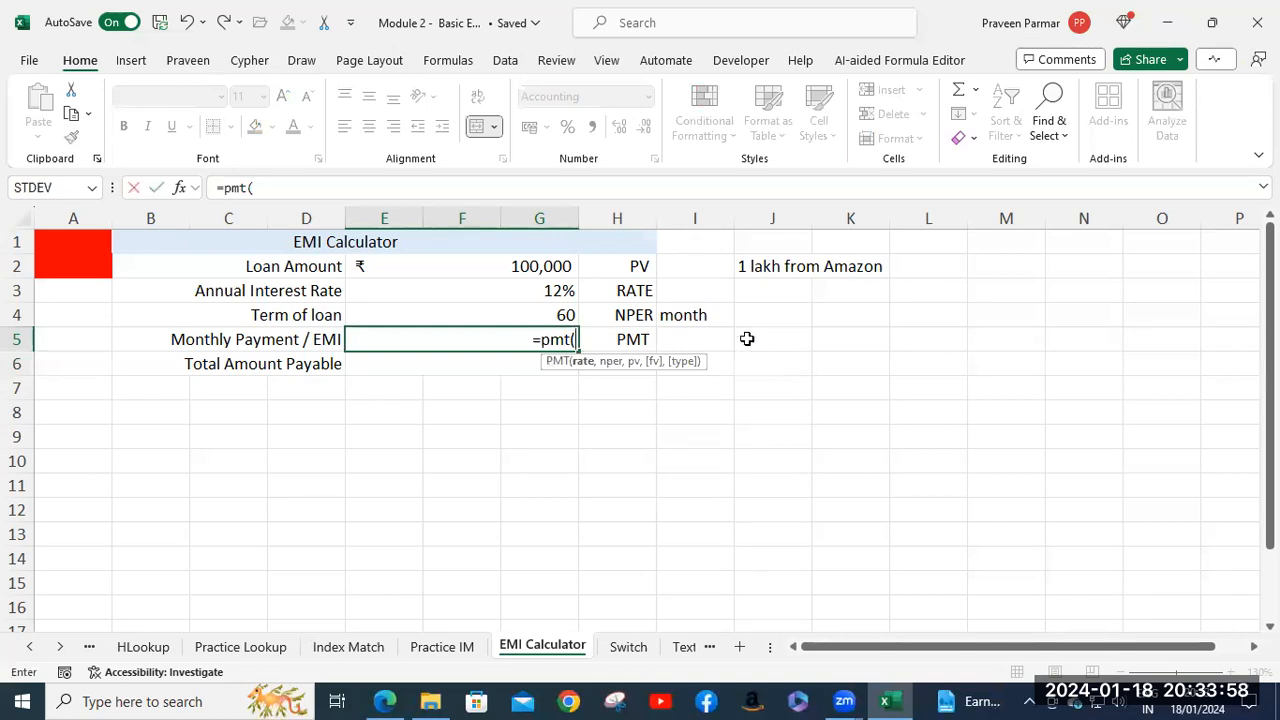
click(531, 290)
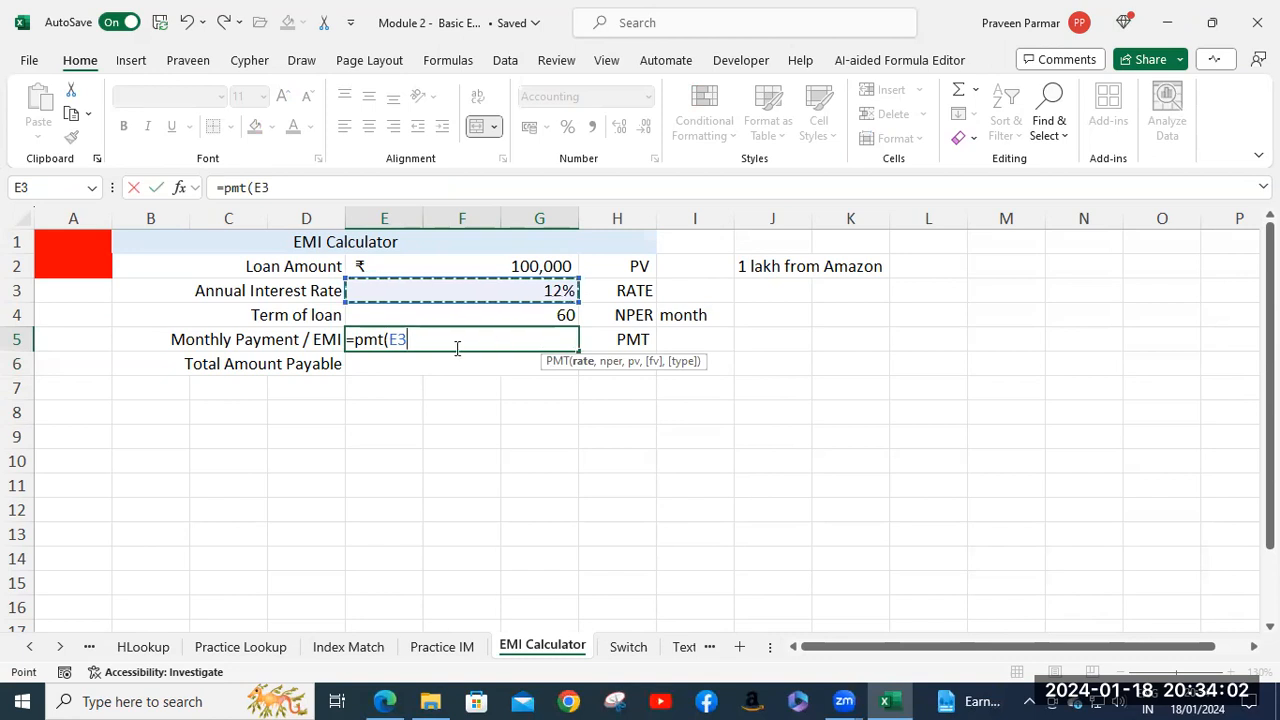
text(/12)
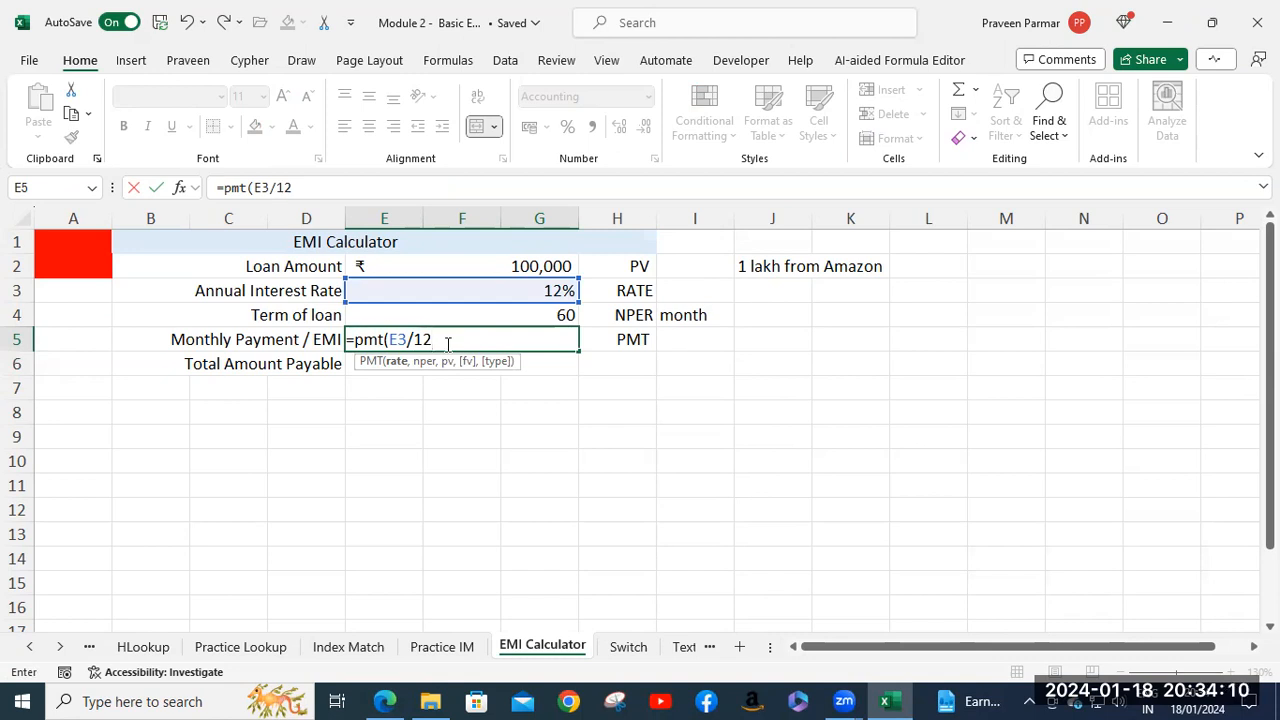
text(,)
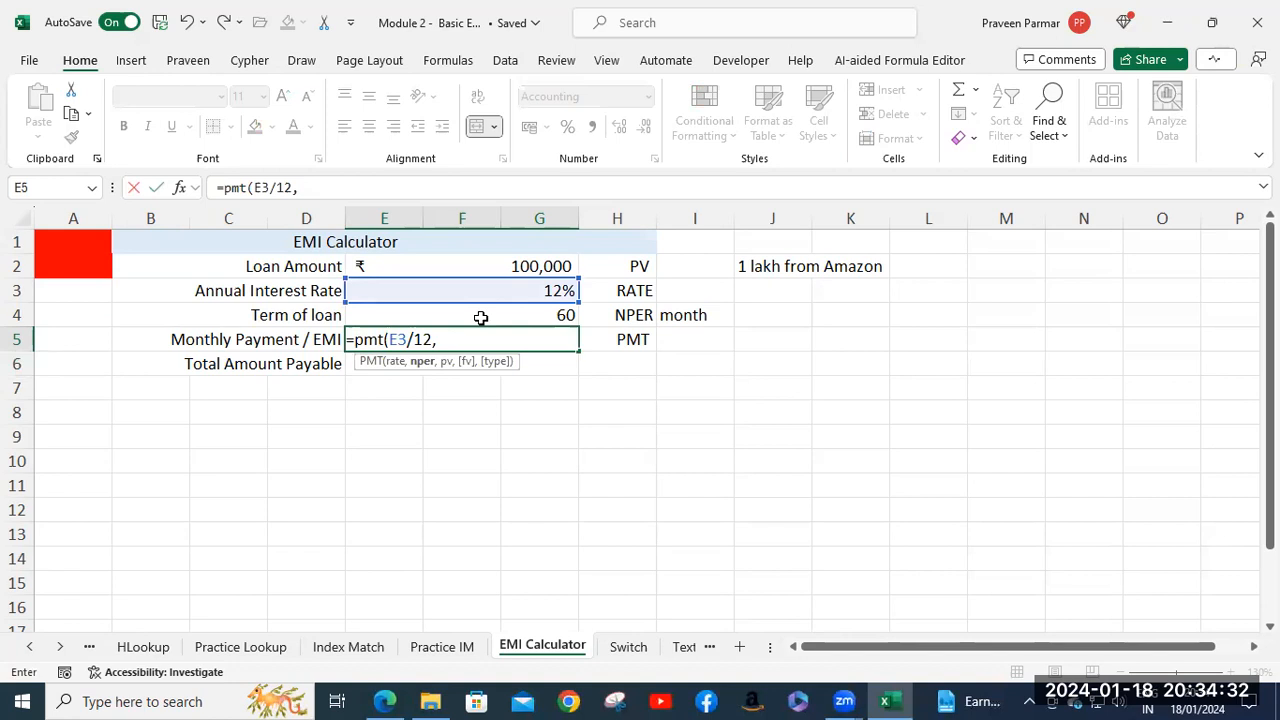
click(481, 317)
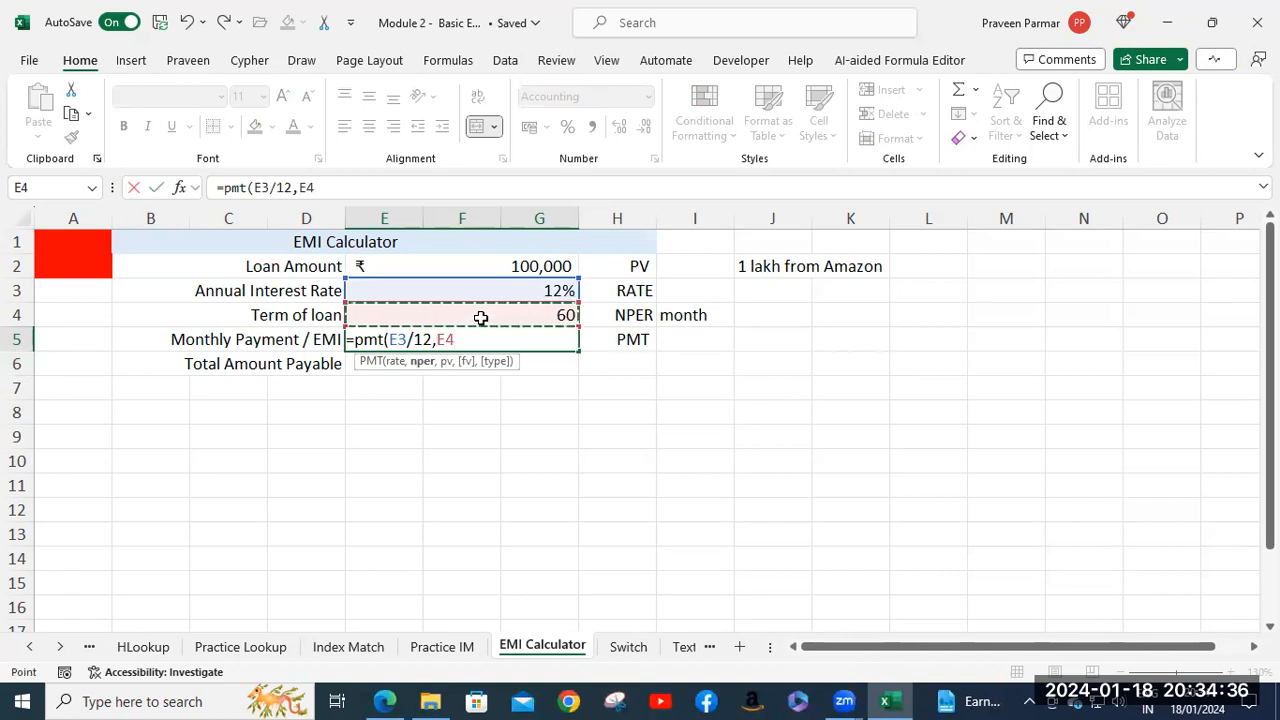
text(,)
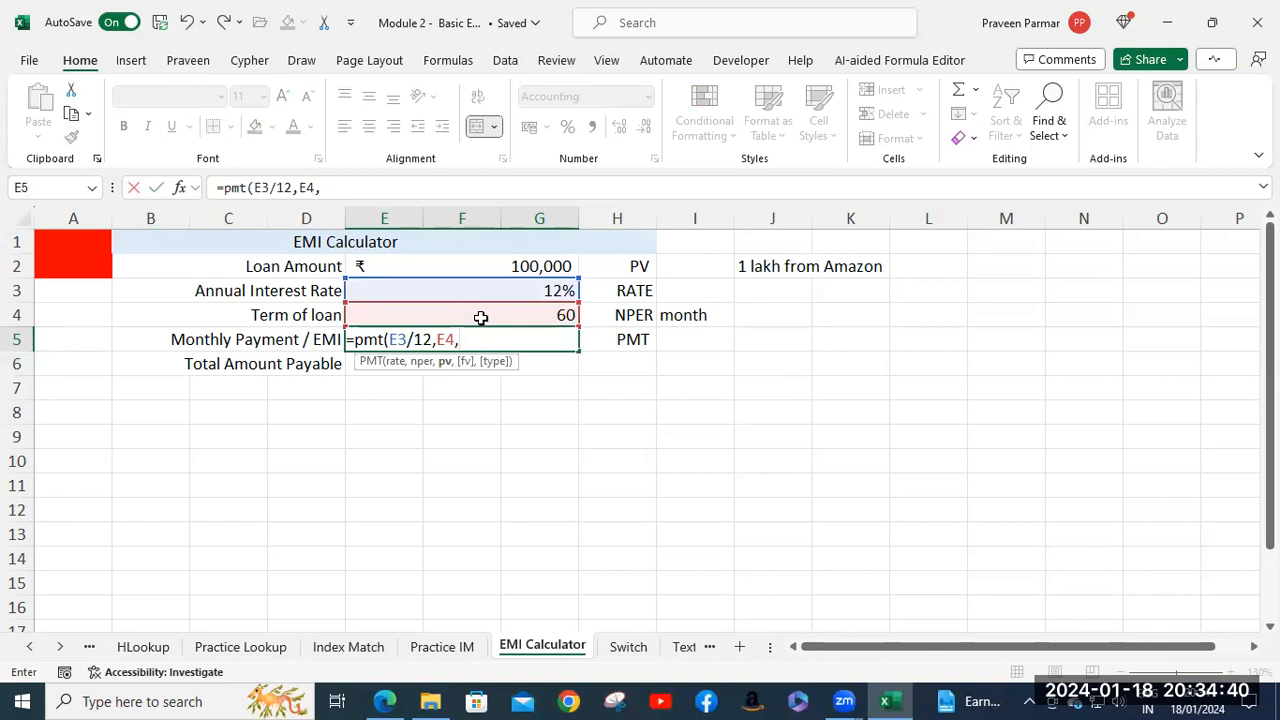
click(475, 265)
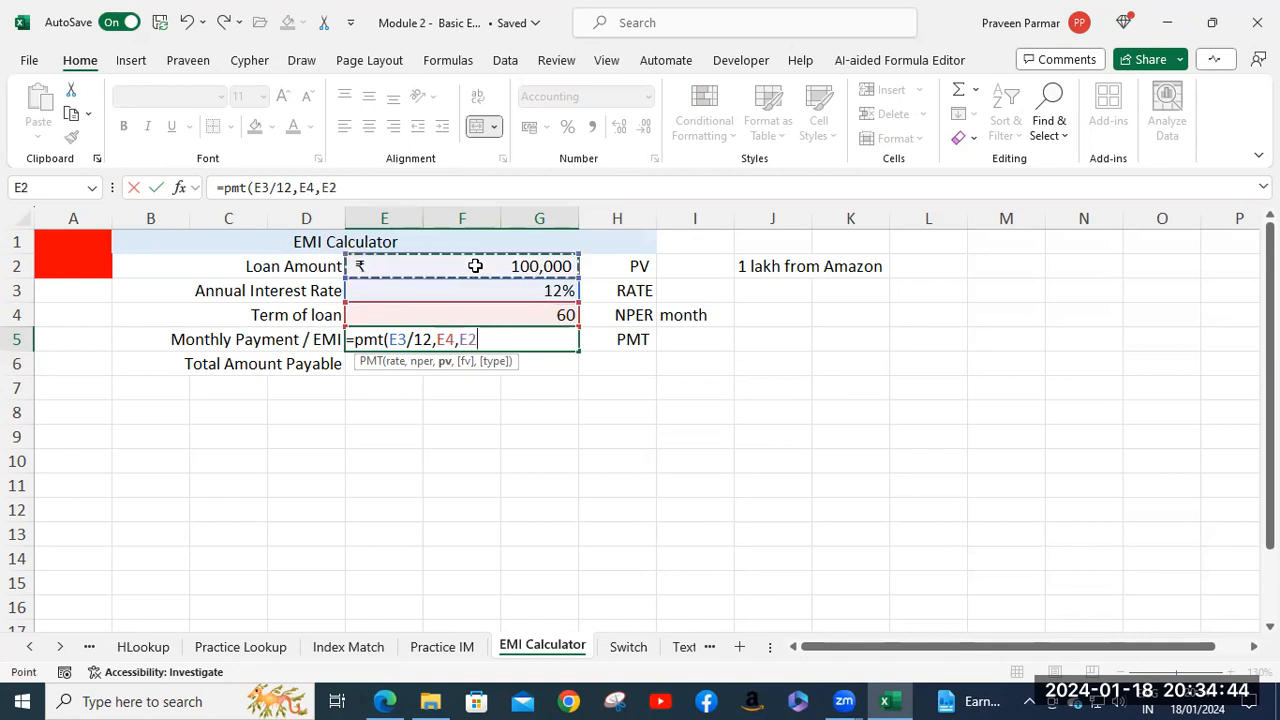
text())
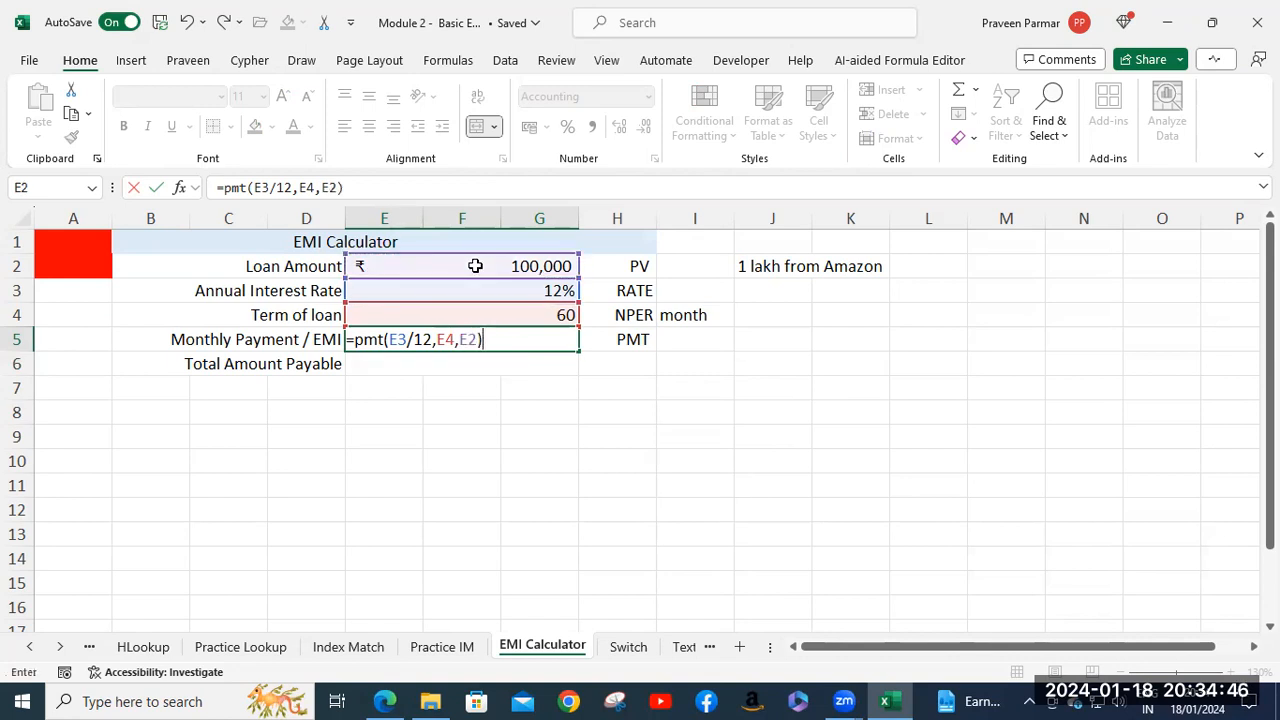
key(Return)
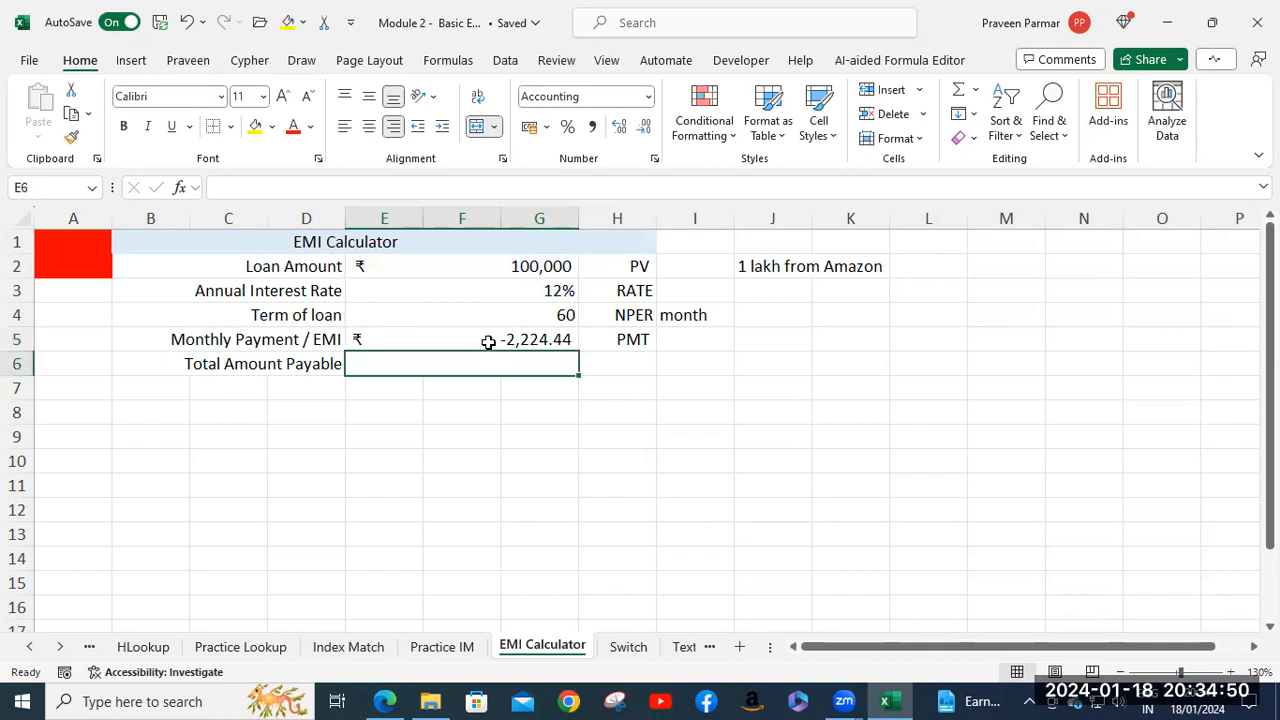
Step: Put a minus sign before PMT in E5 so the formula reads =-PMT(E3/12,E4,E2)
double_click(488, 340)
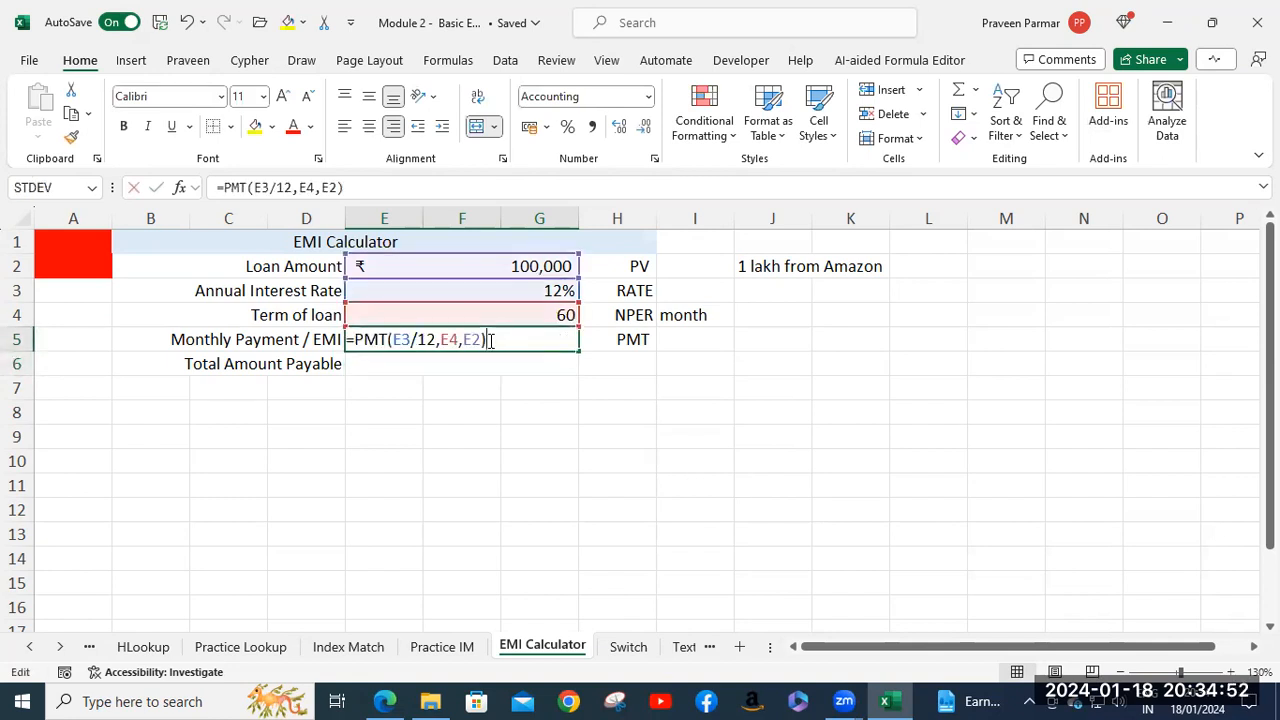
click(357, 339)
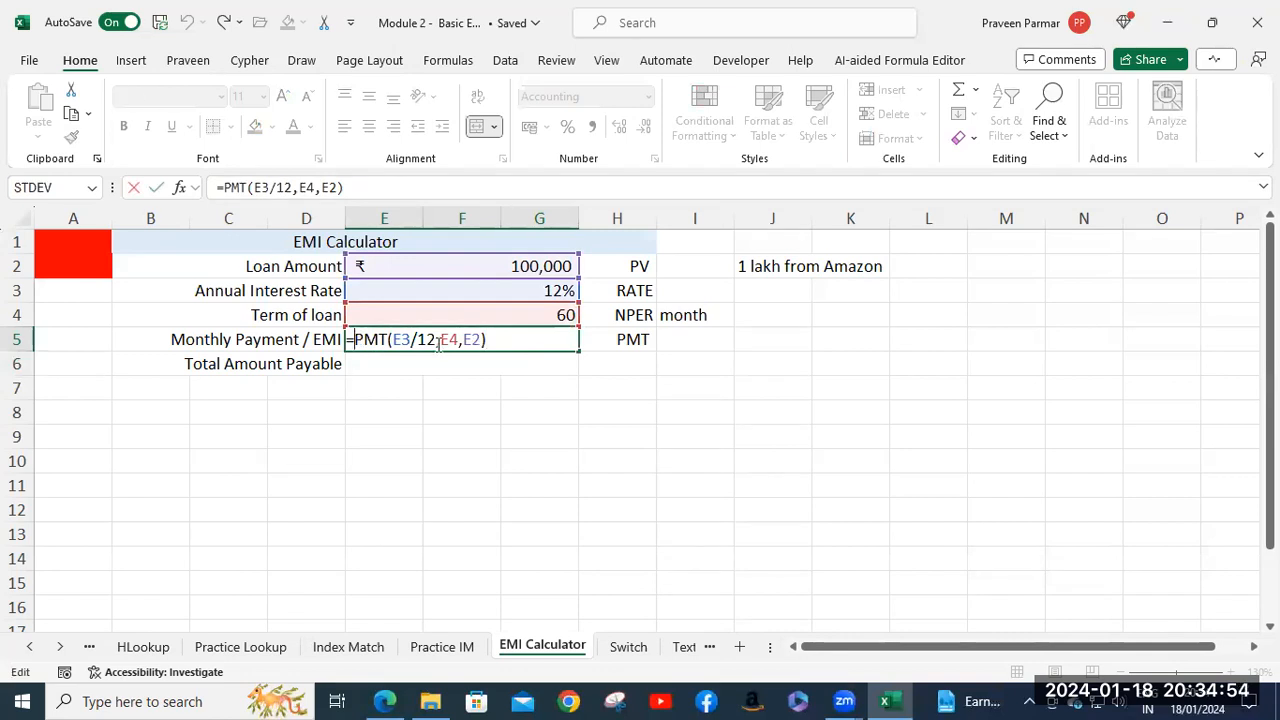
text(-)
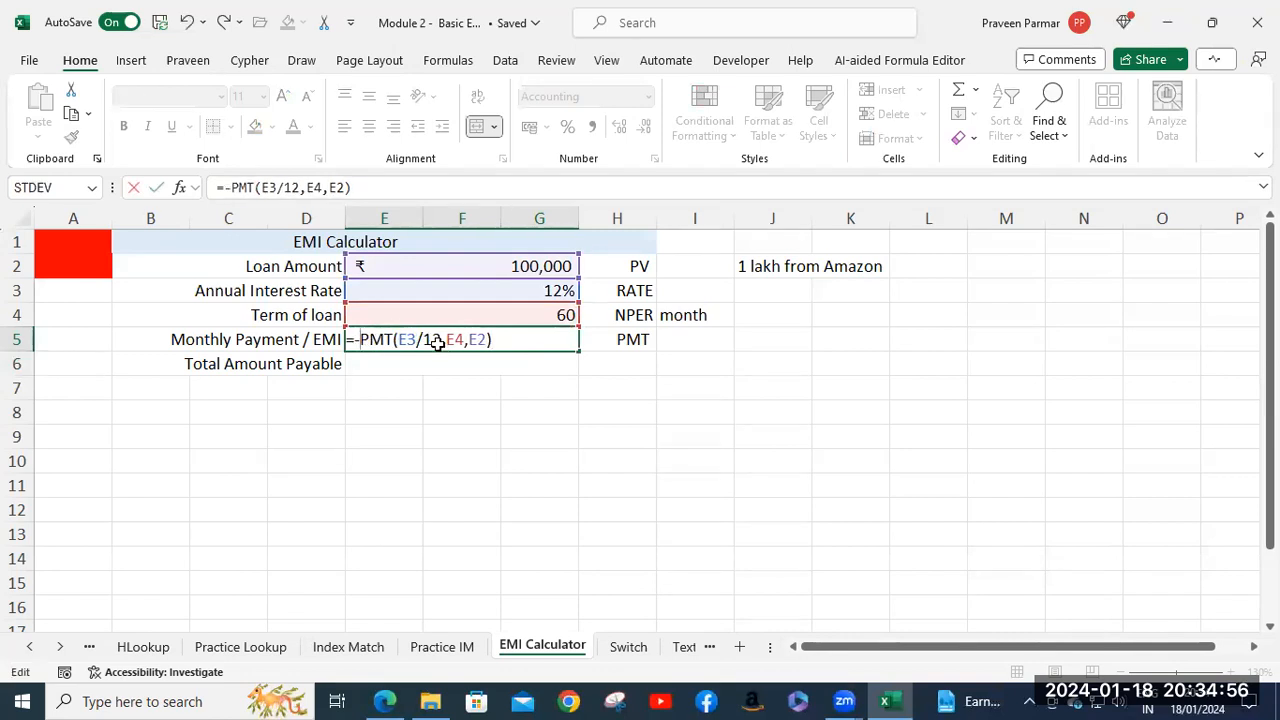
key(Return)
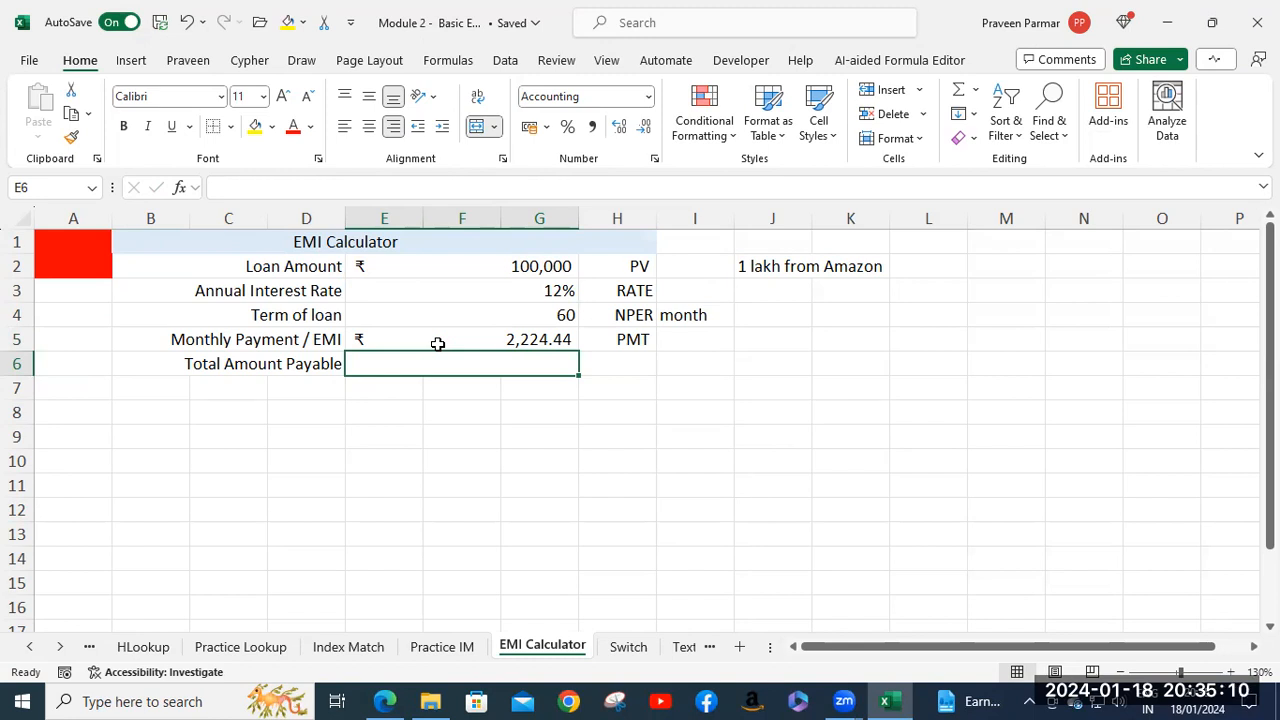
Step: Set the Term of loan in E4 to 36 months
click(544, 316)
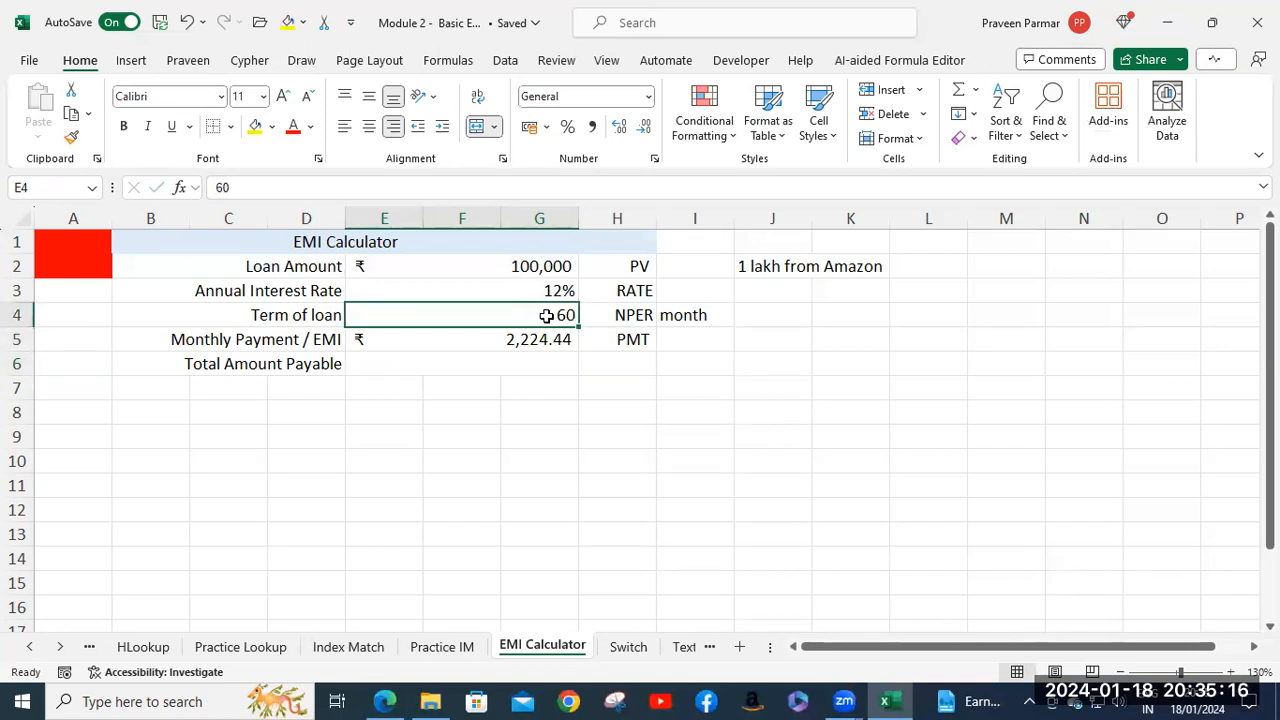
text(36)
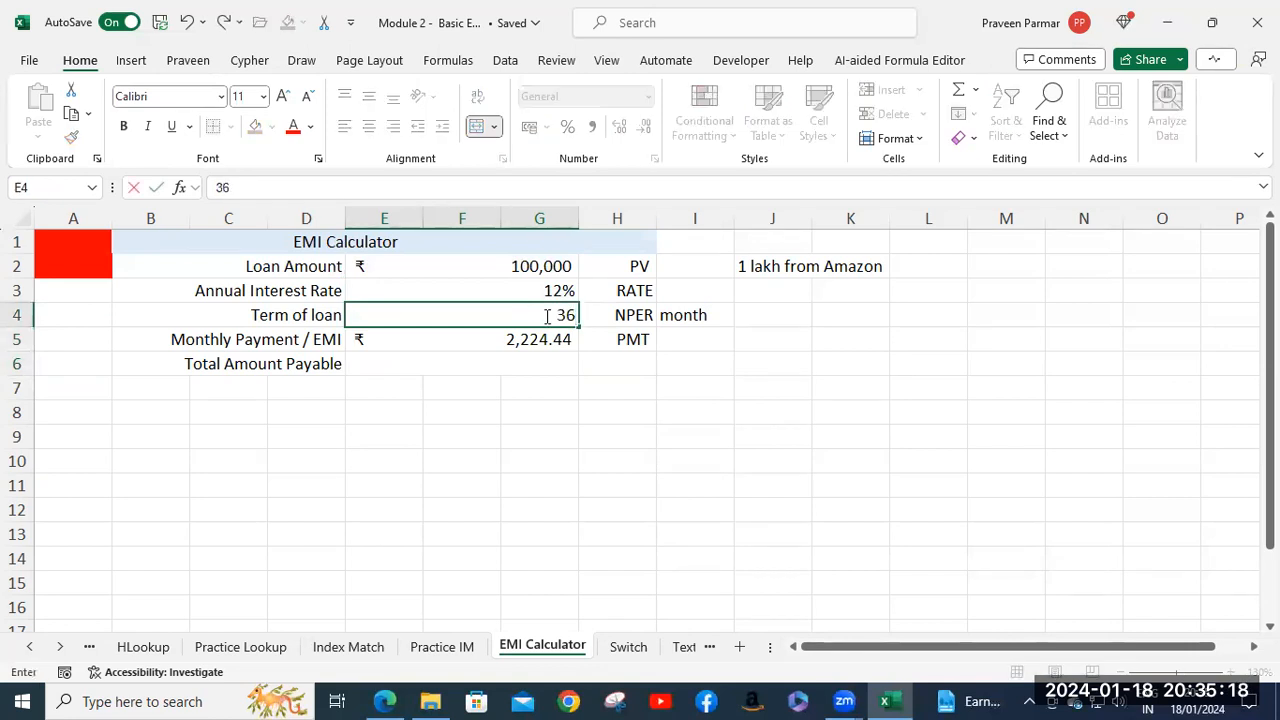
key(Return)
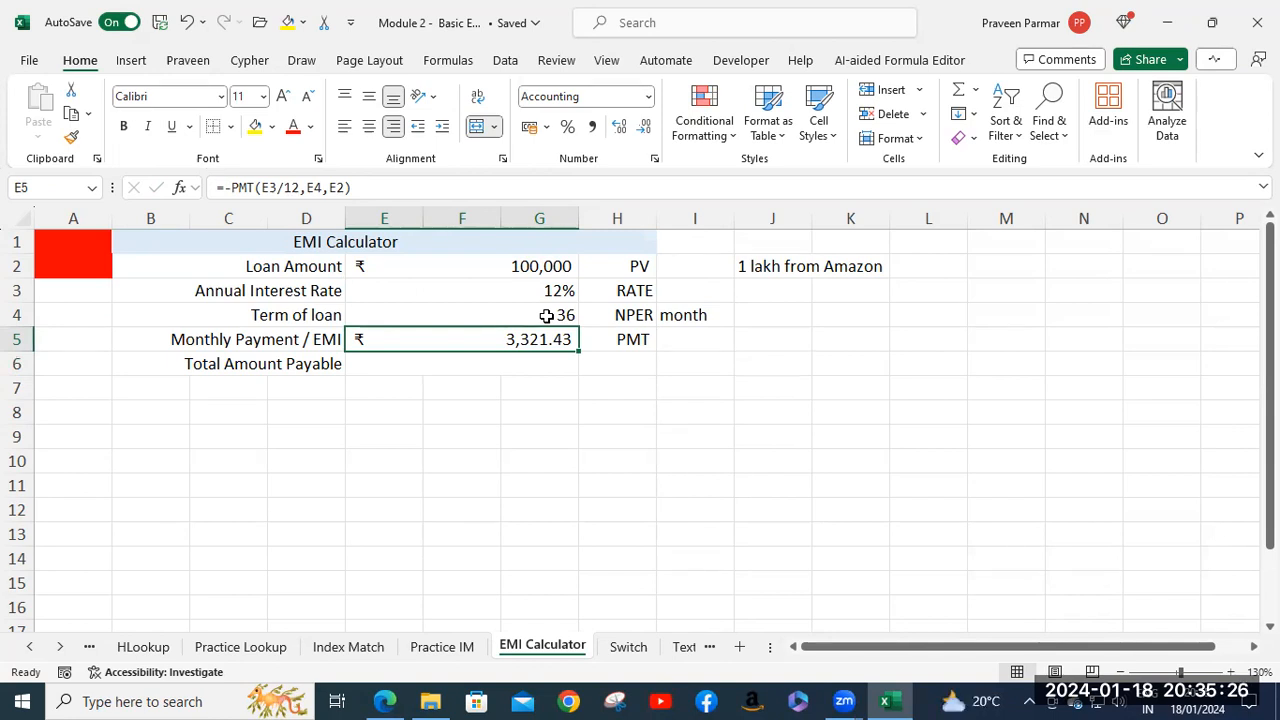
Step: Enter the formula =E2+E5 in the Total Amount Payable cell E6
click(537, 361)
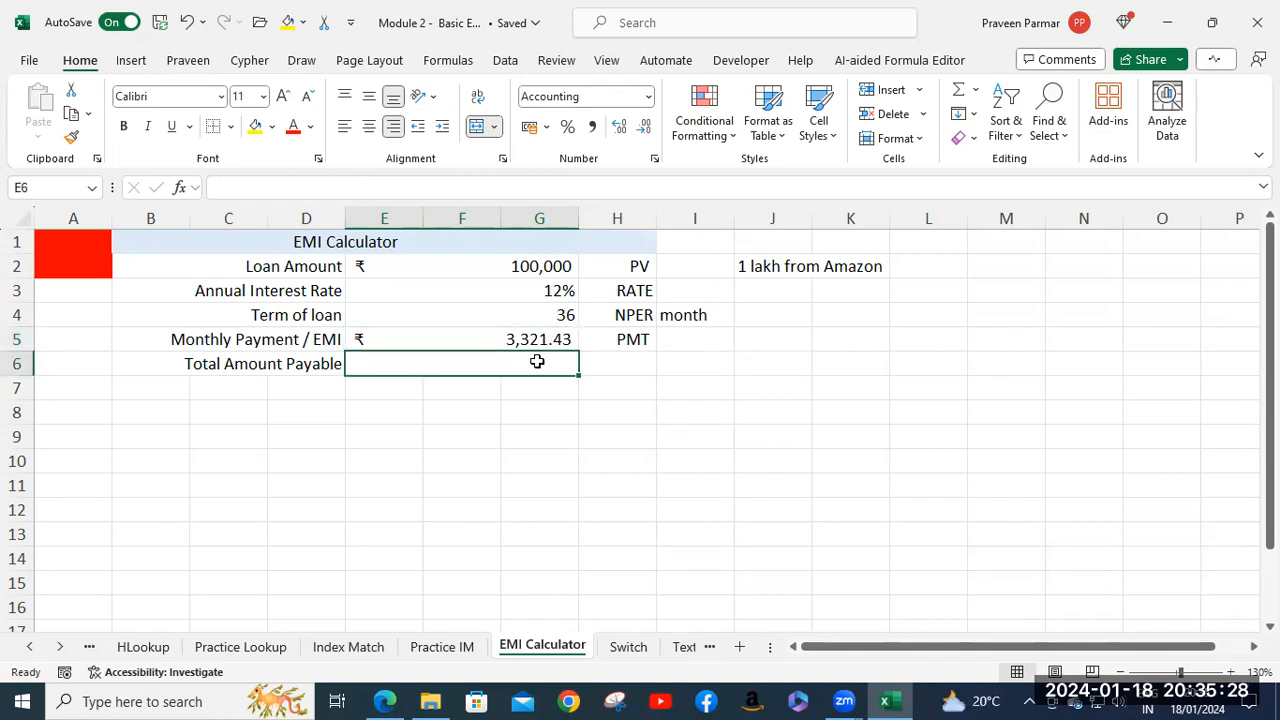
text(=)
click(508, 267)
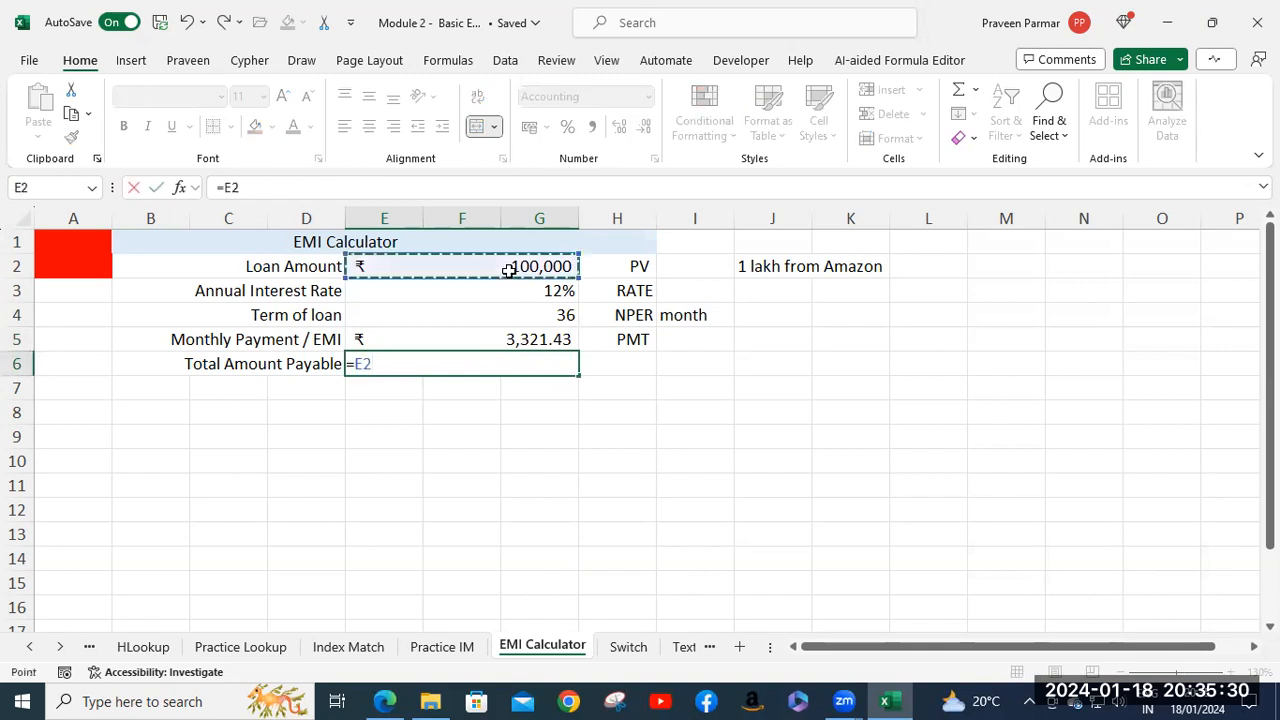
text(+)
click(520, 339)
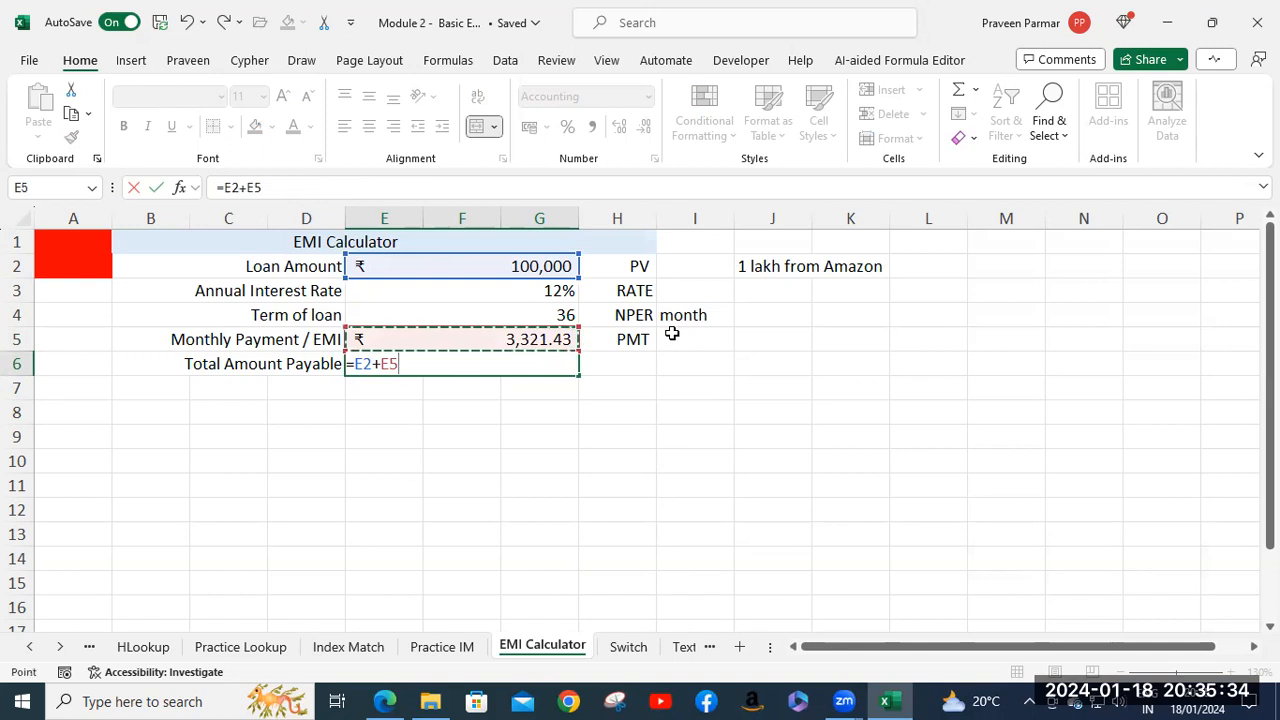
key(Return)
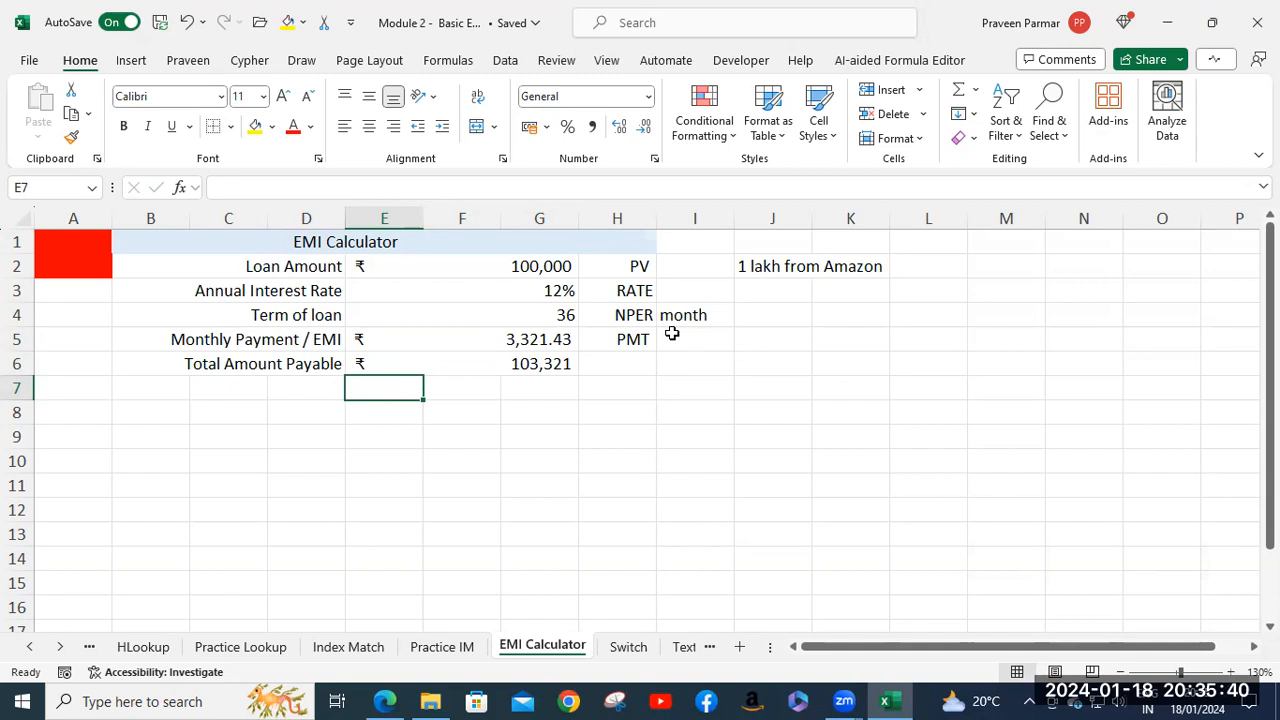
Step: Edit the Total Amount Payable entry in E6 to multiply E5 by E4, removing the loan amount reference and leaving E5*E4
click(488, 366)
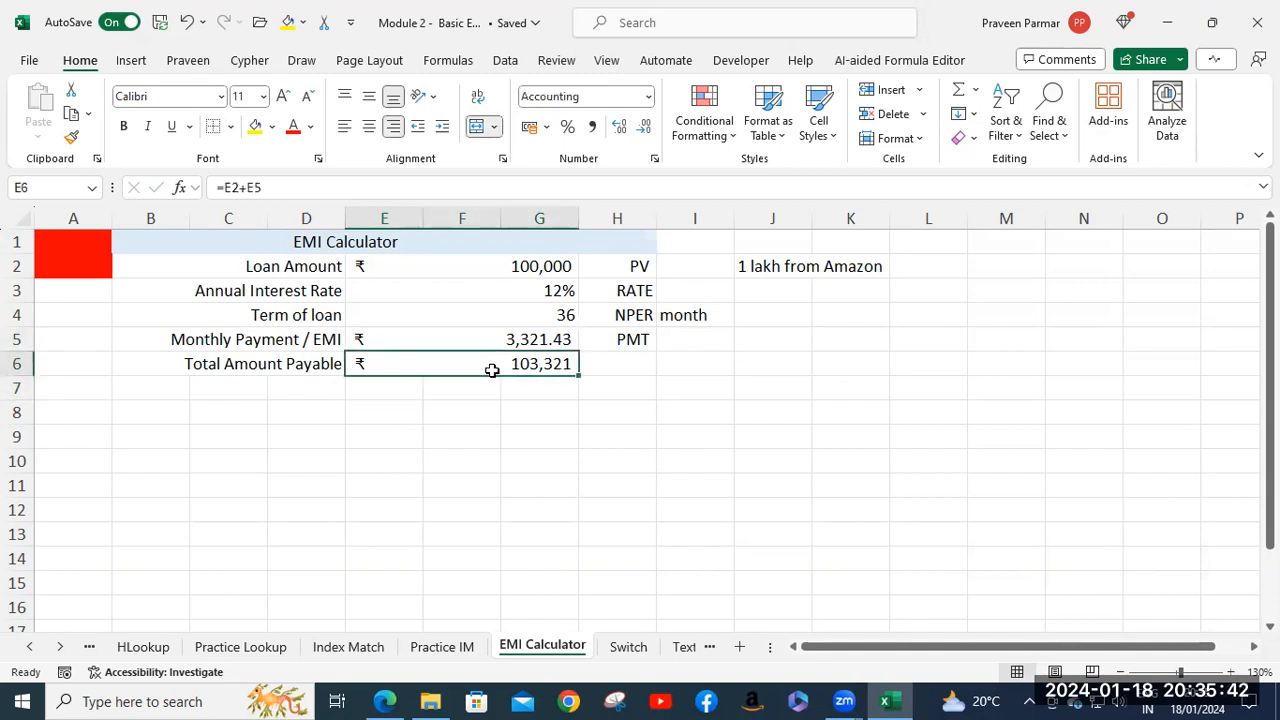
double_click(494, 368)
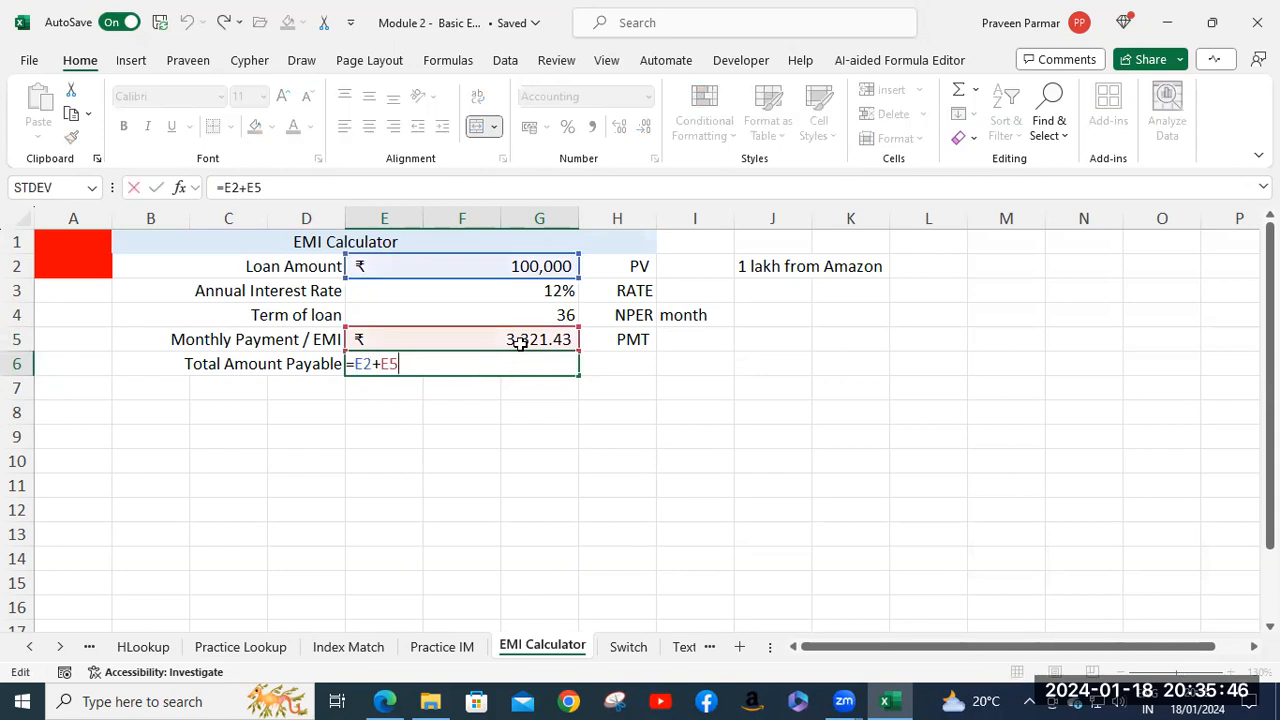
text(*)
click(499, 318)
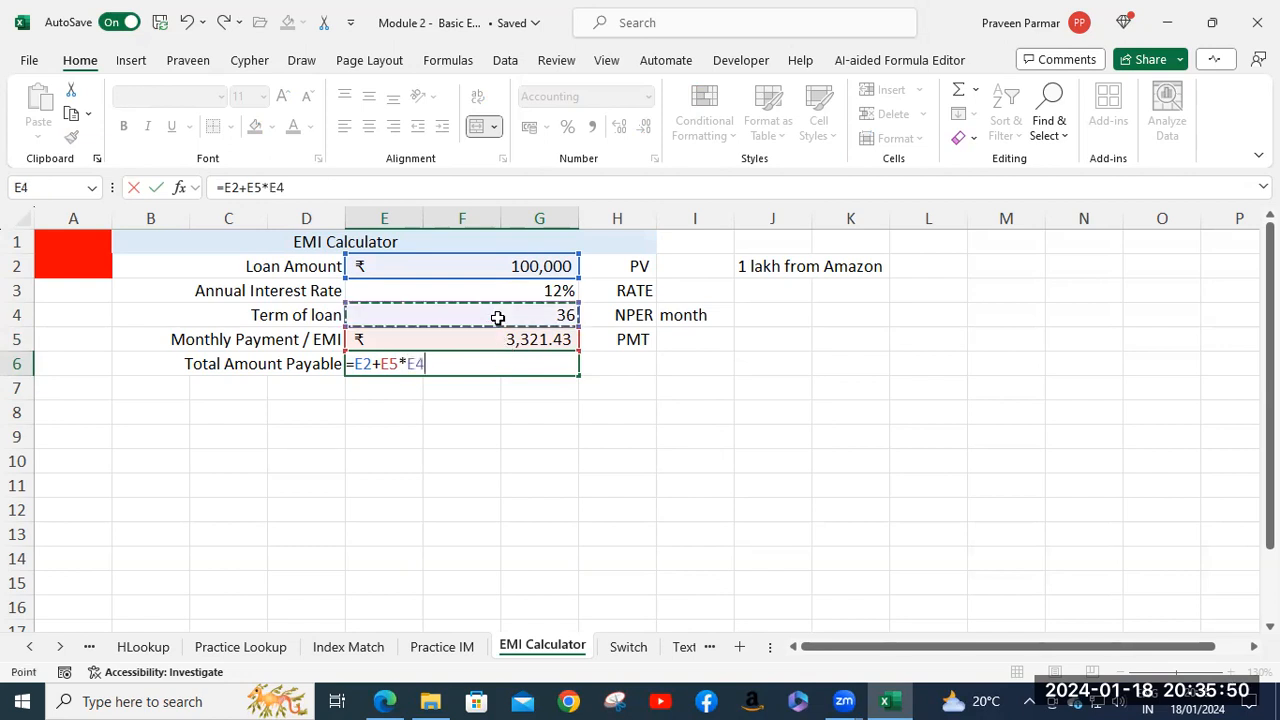
click(380, 367)
key(BackSpace)
key(BackSpace)
key(BackSpace)
key(BackSpace)
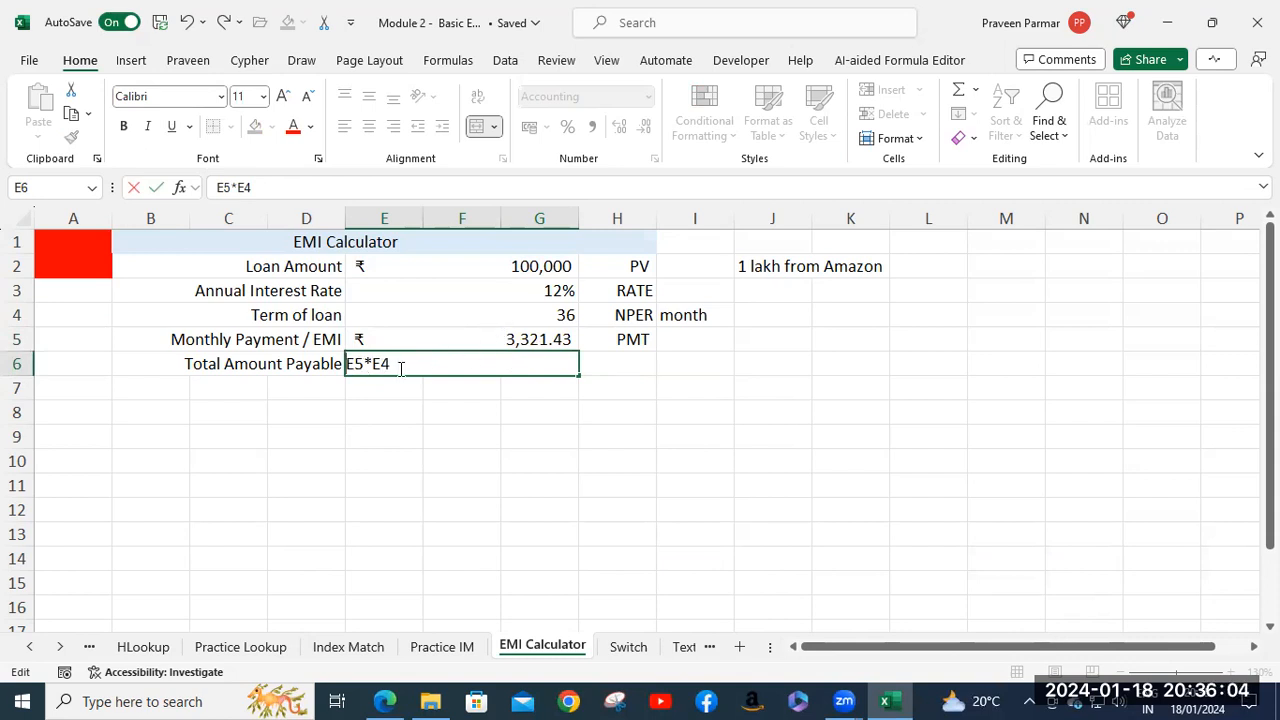
key(Return)
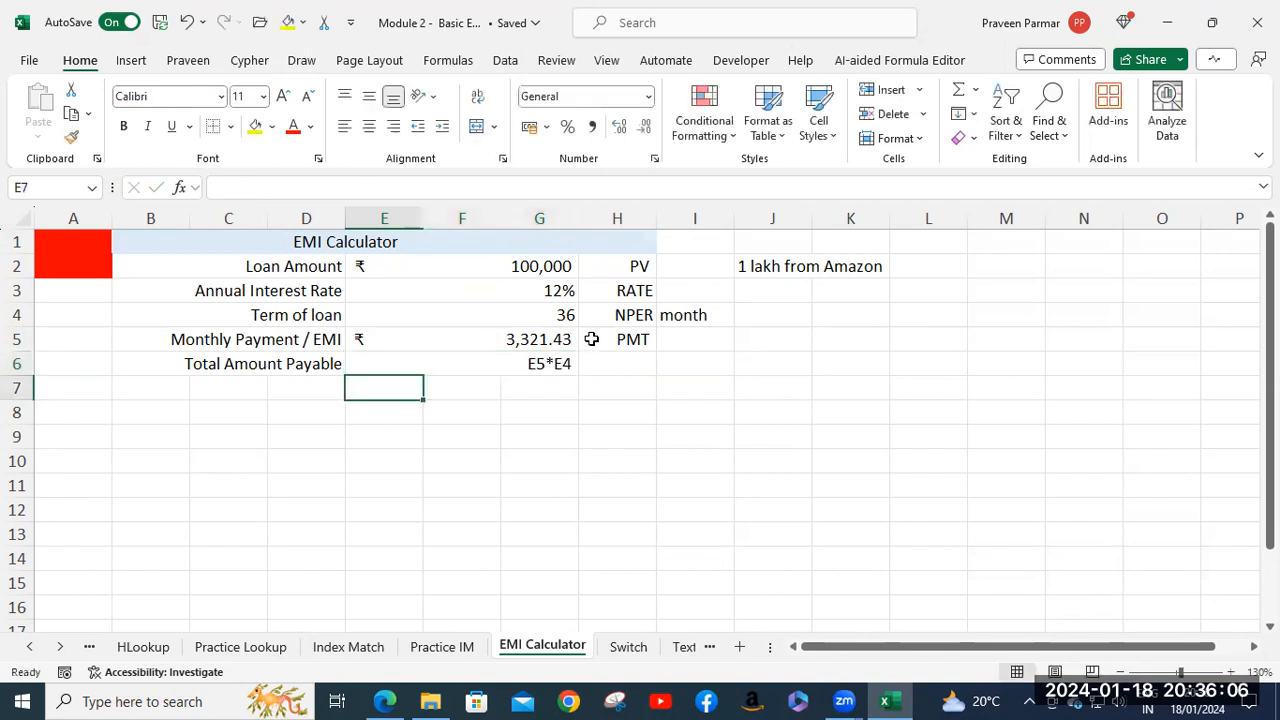
Step: Add an equals sign in front of the E6 entry to make it the formula =E5*E4
click(497, 363)
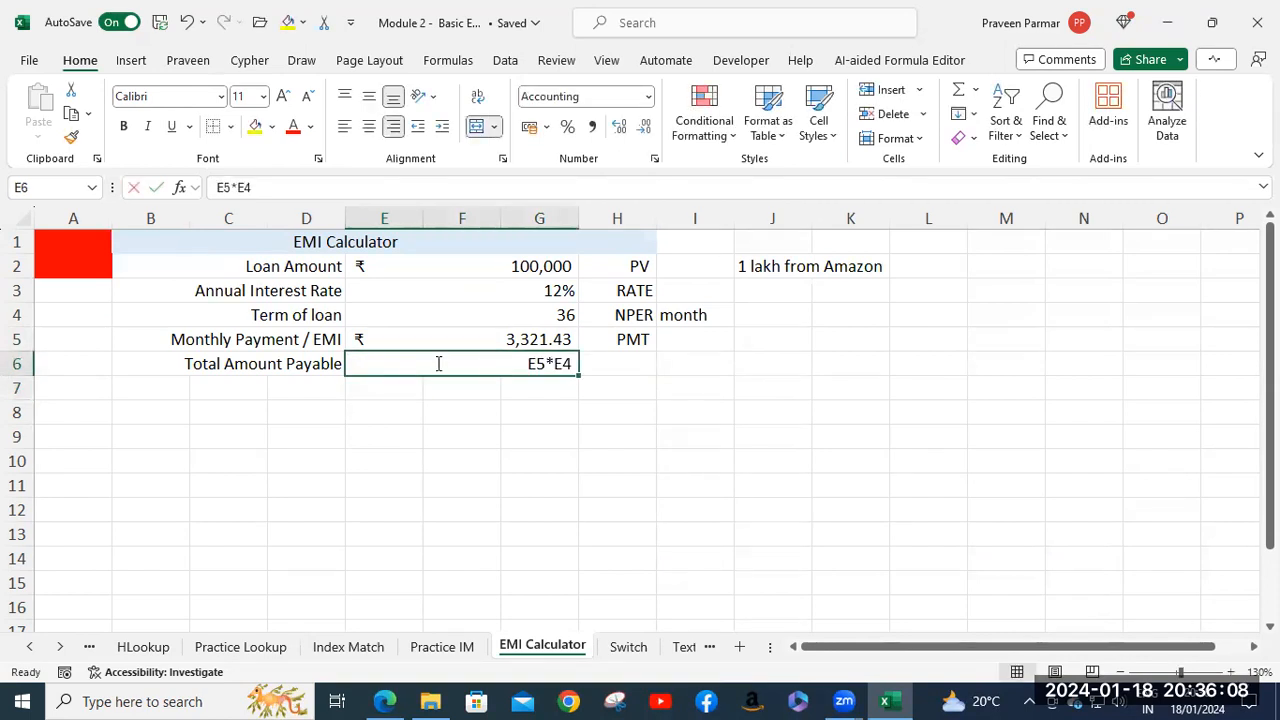
double_click(440, 363)
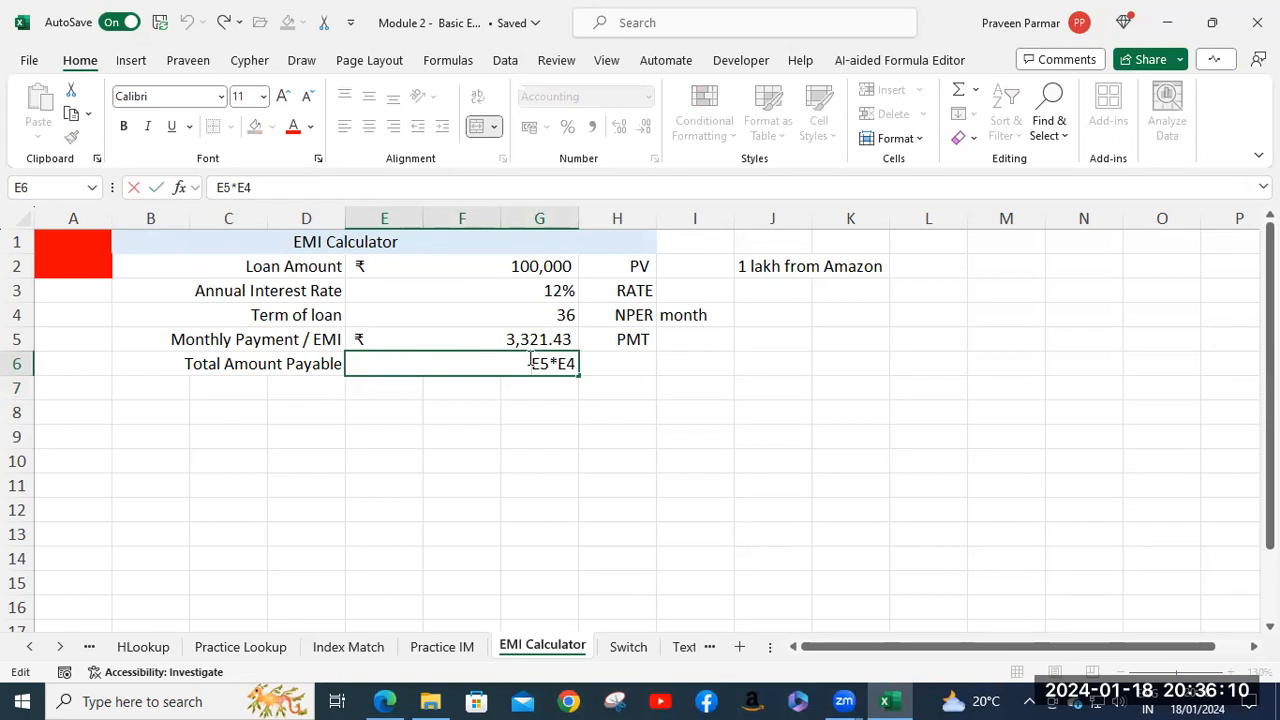
text(=)
key(Return)
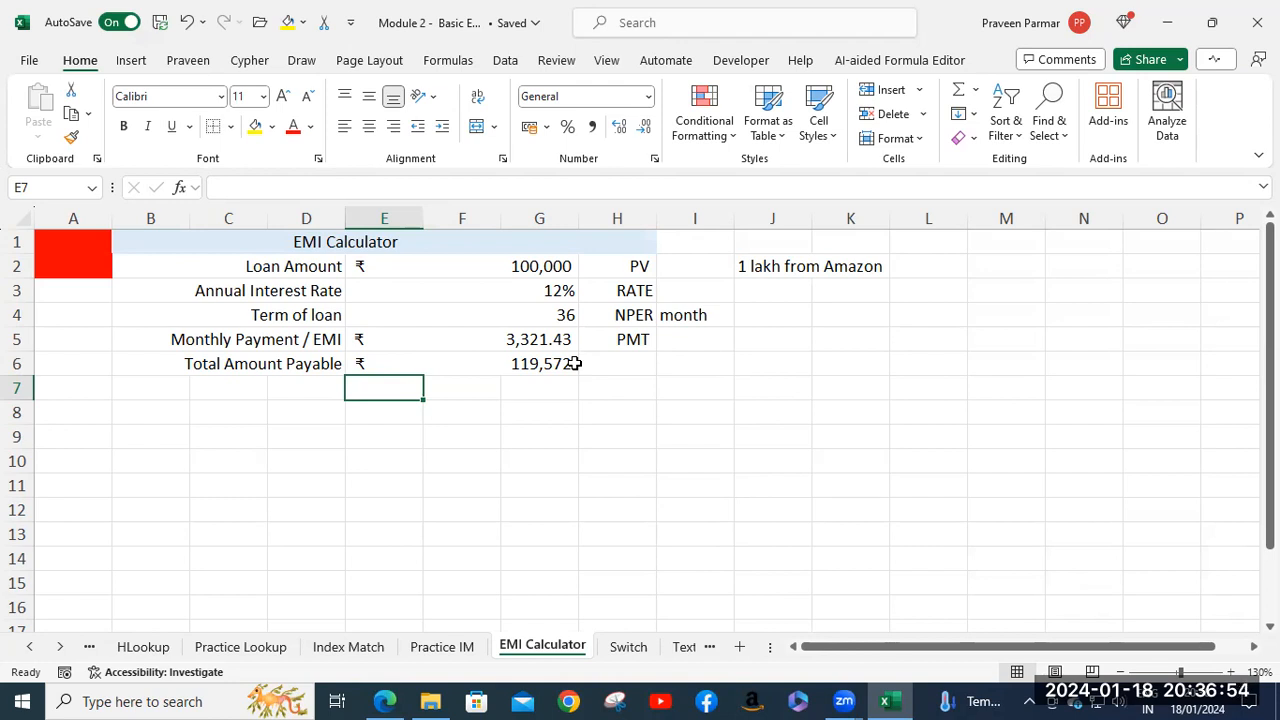
Step: Go to the Switch sheet and set the Chest (Inches) value in F3 to 36
click(630, 650)
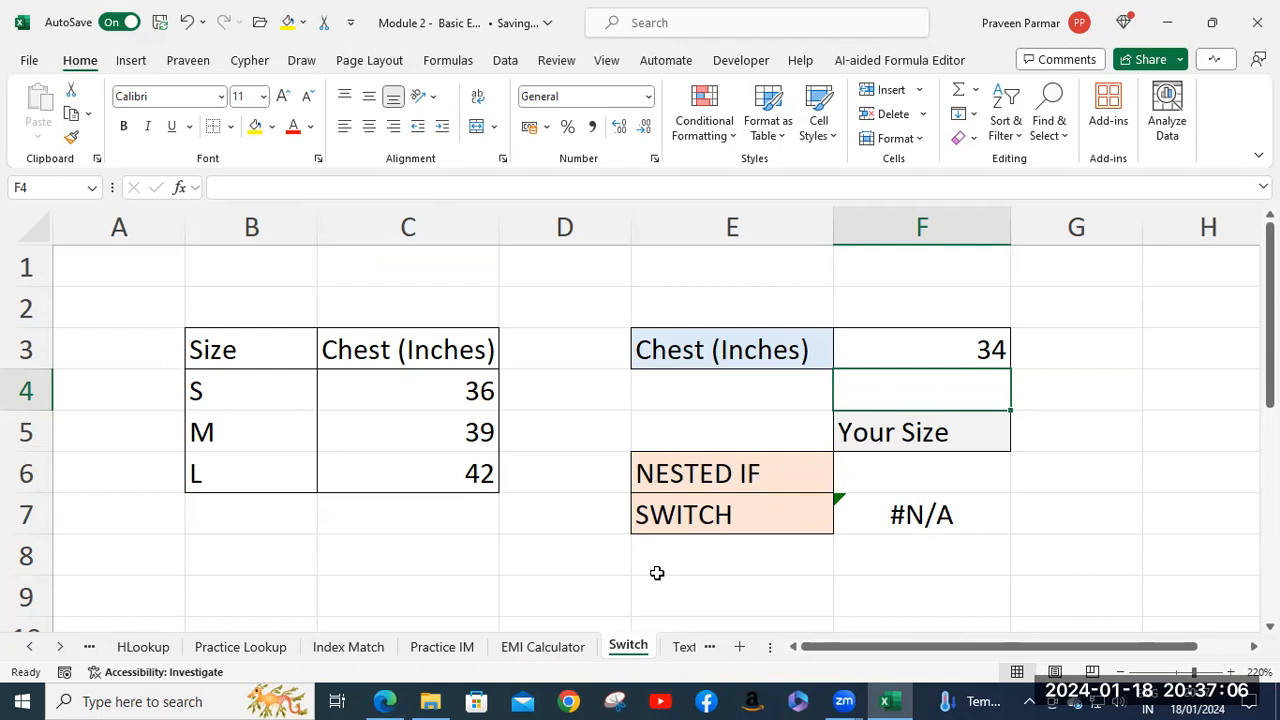
click(903, 514)
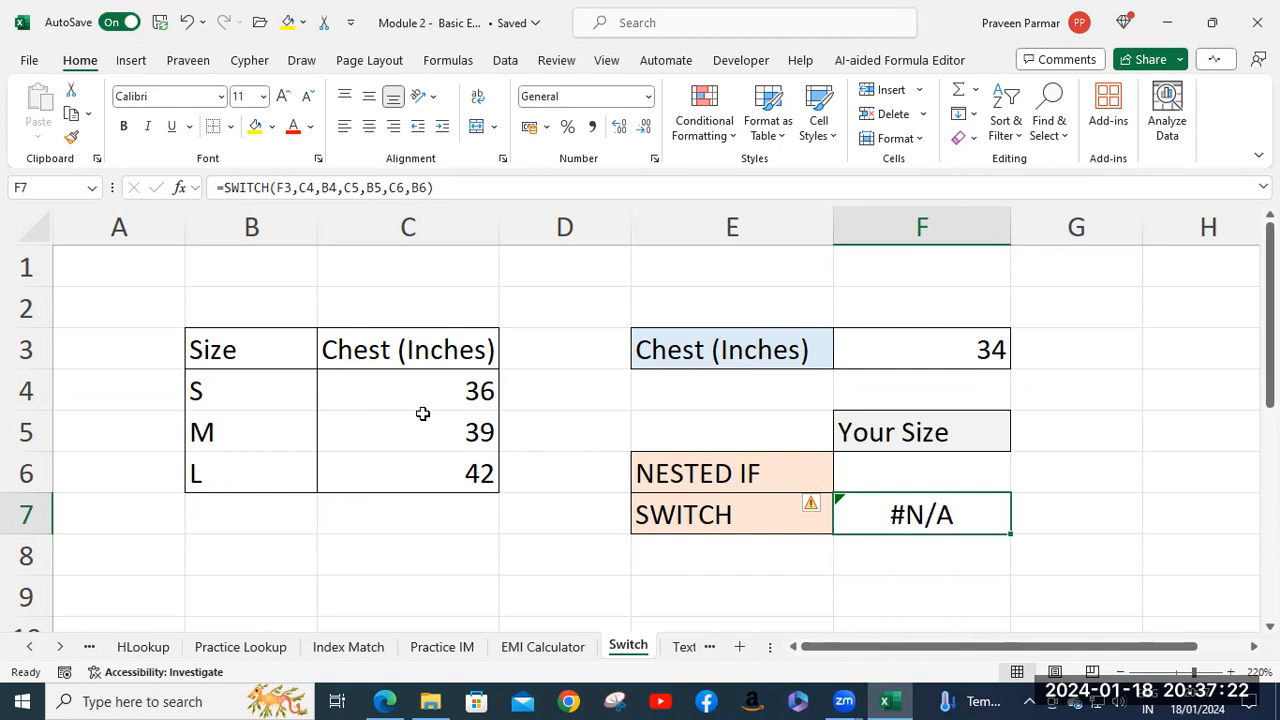
click(889, 344)
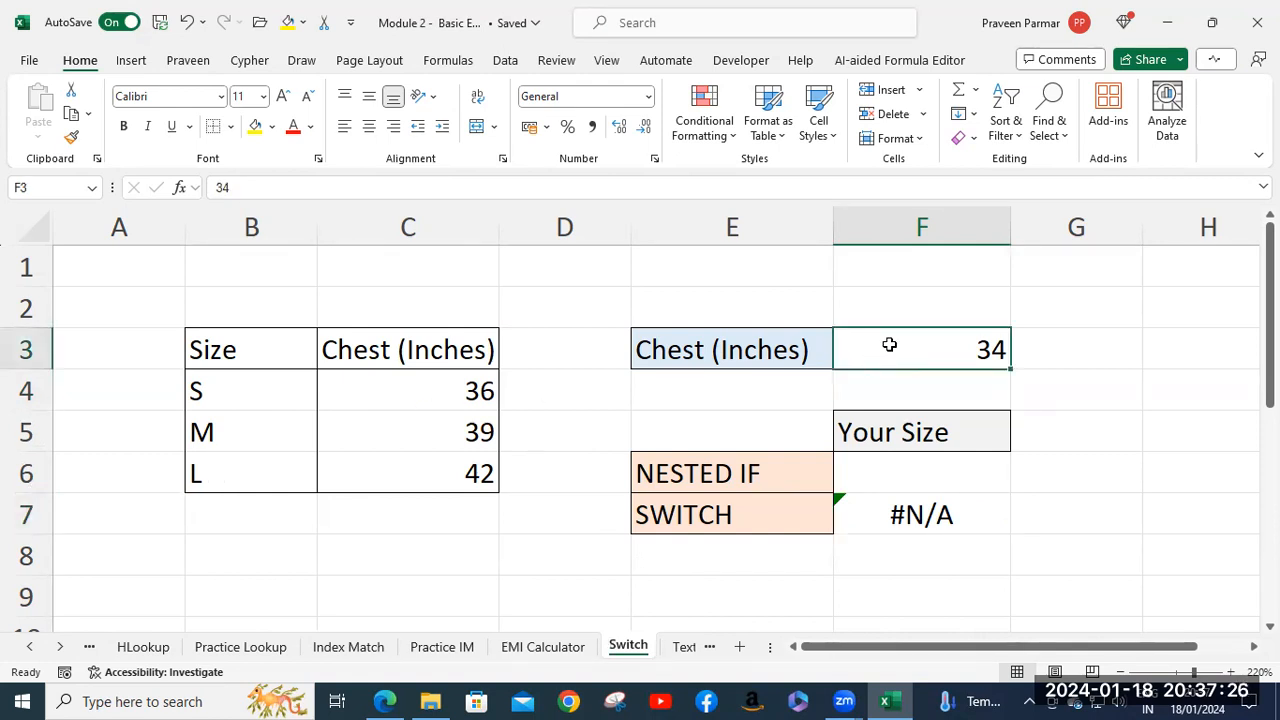
text(36)
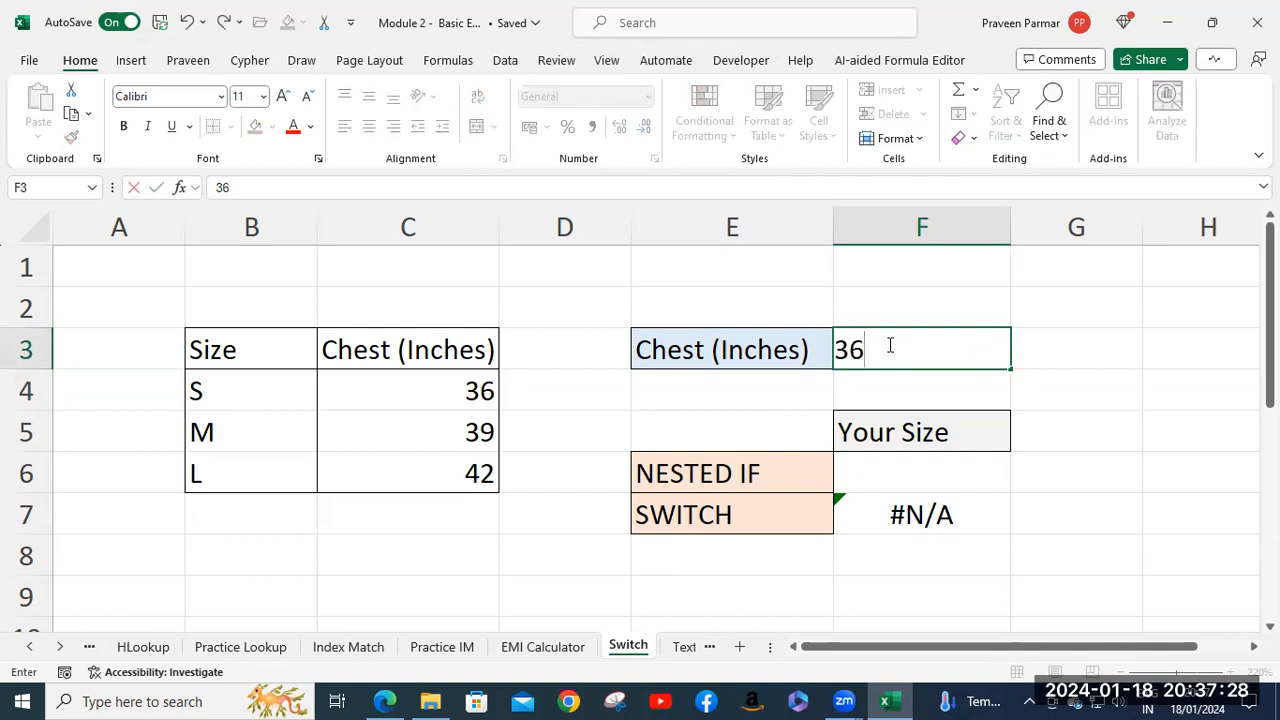
key(Return)
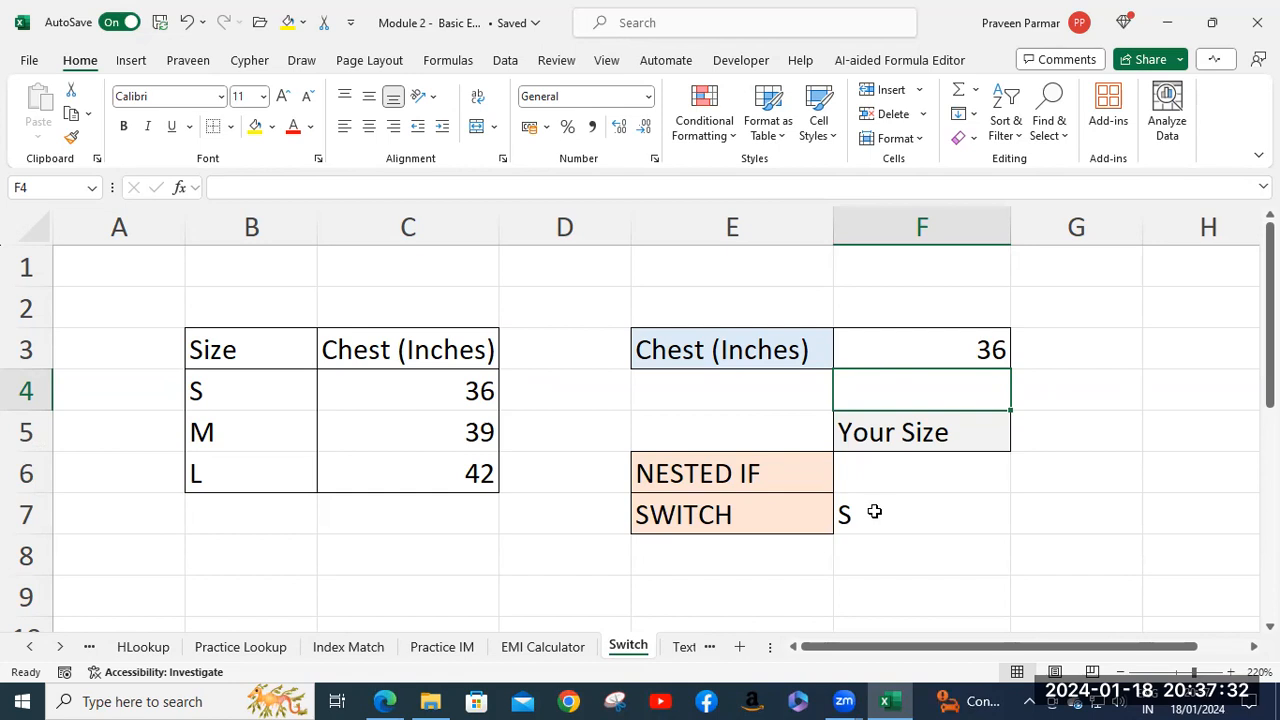
Step: Set the Chest (Inches) value in F3 to 39 and check the SWITCH formula in F7
click(917, 353)
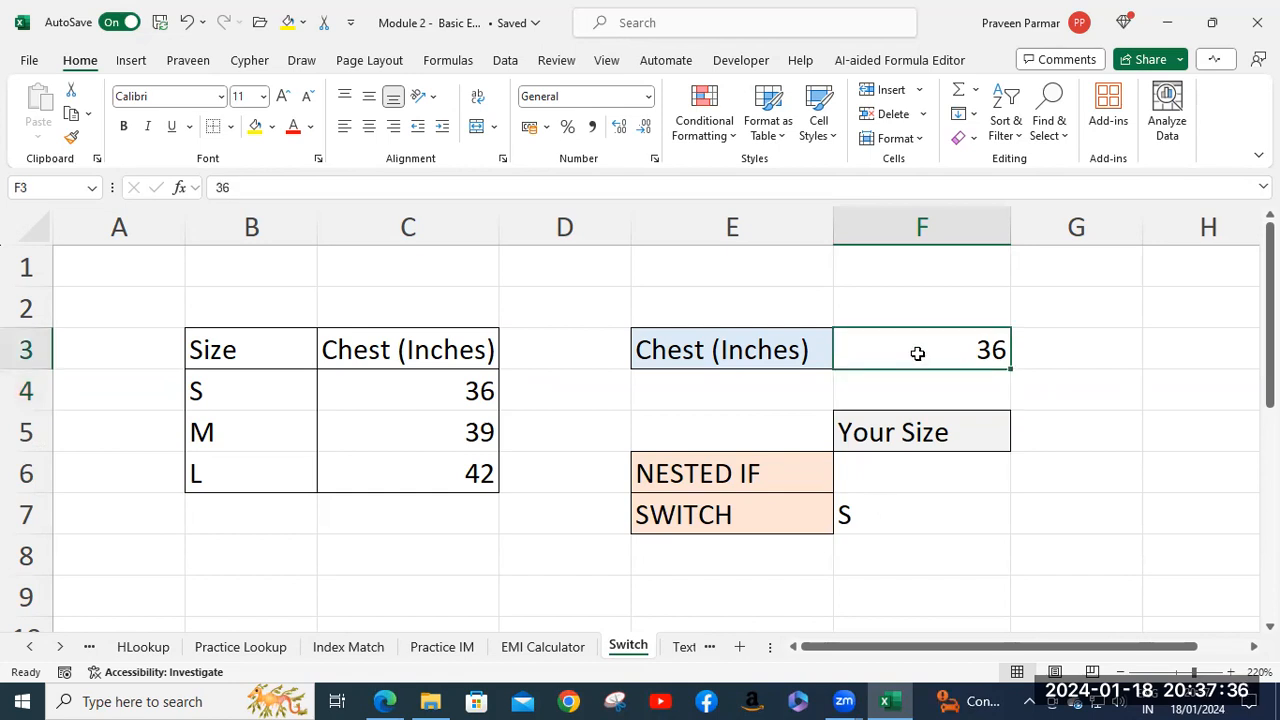
text(39)
key(Return)
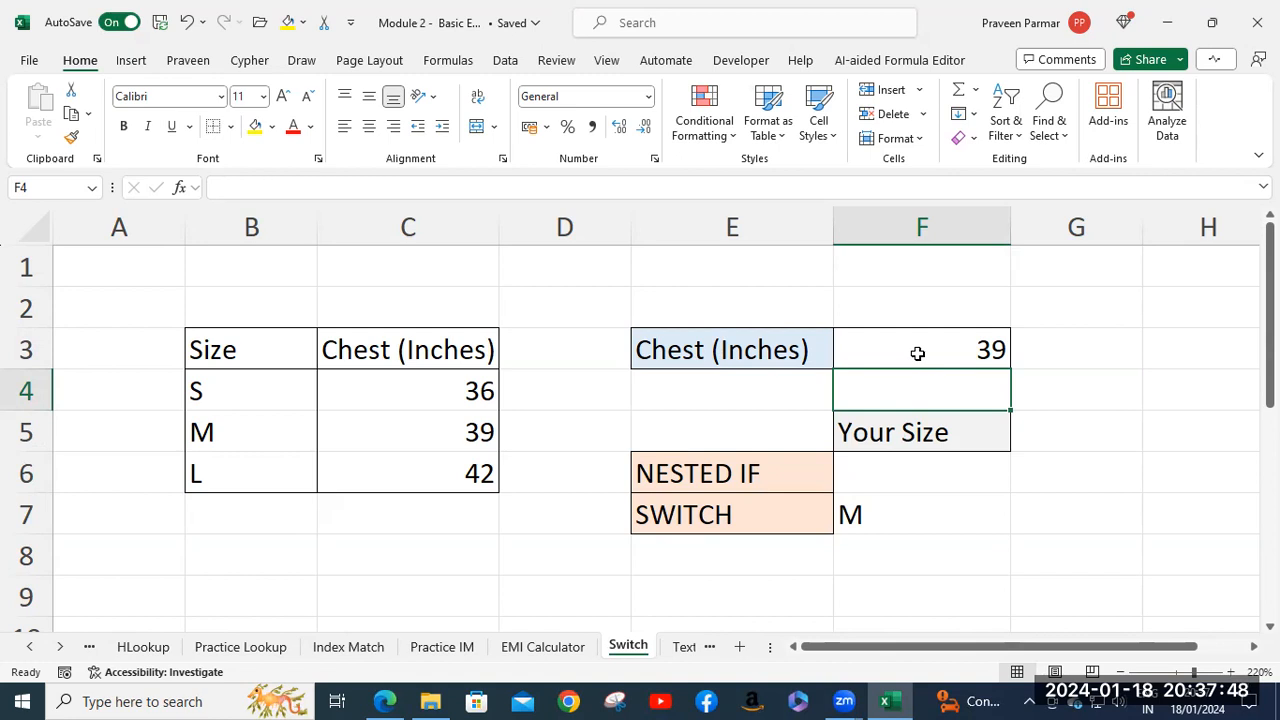
click(889, 477)
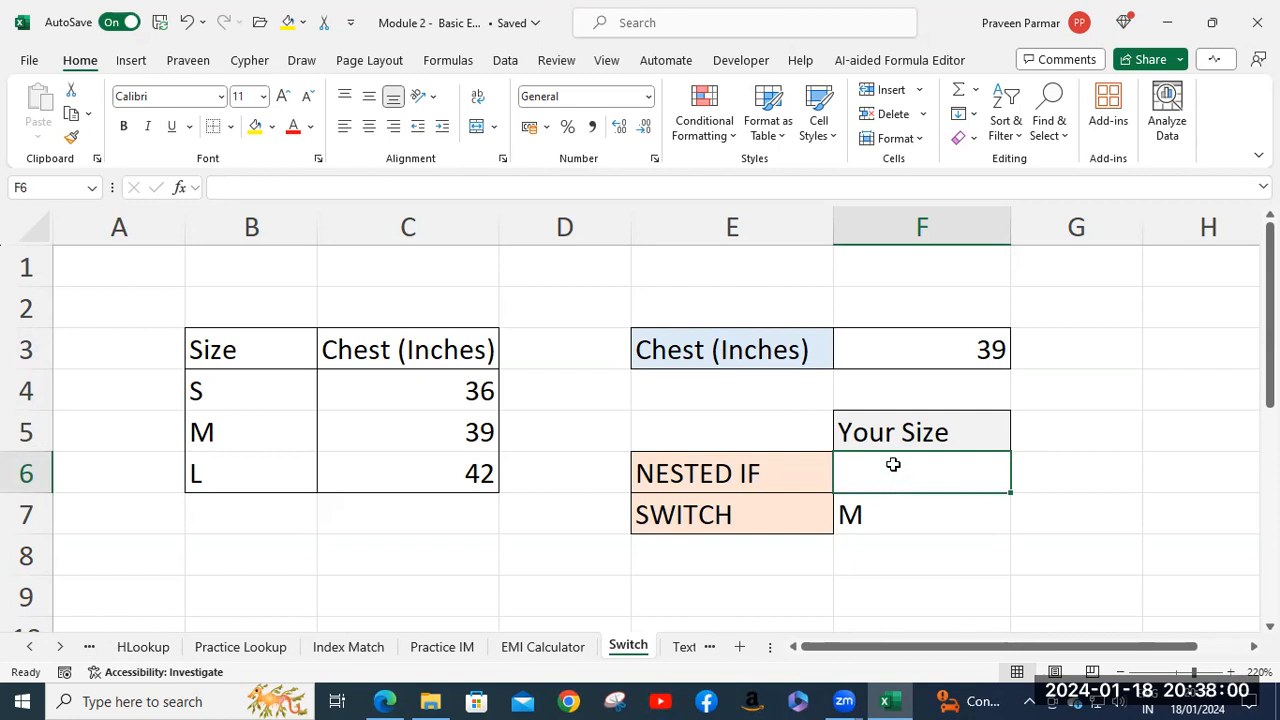
click(889, 515)
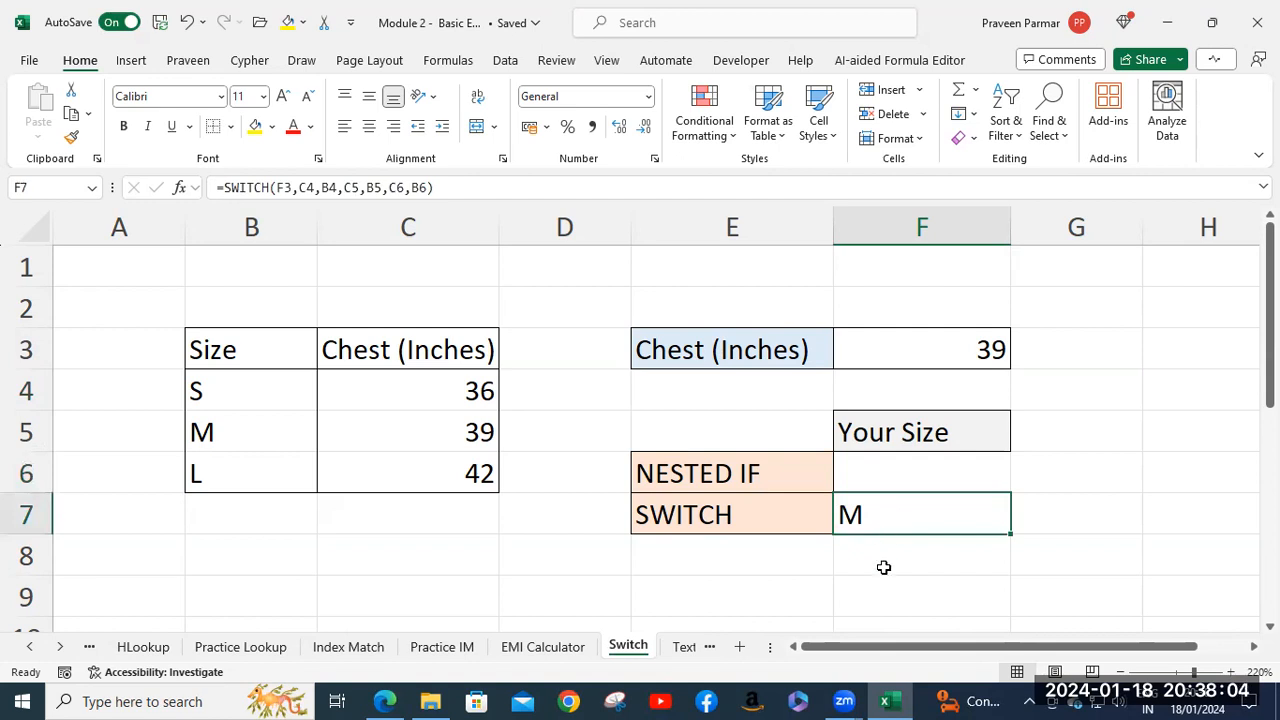
click(1060, 524)
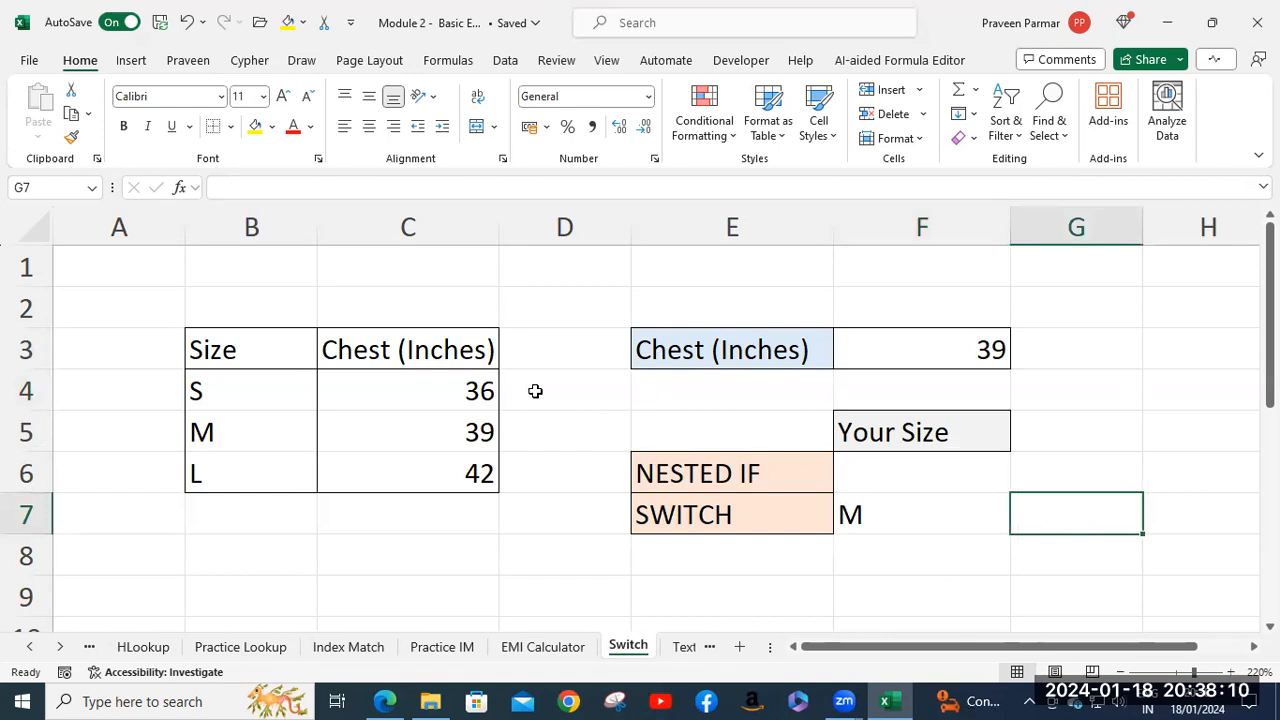
Step: Show the formula behind F7 as text in cell D4 using =FORMULATEXT(F7)
click(540, 392)
text(=f)
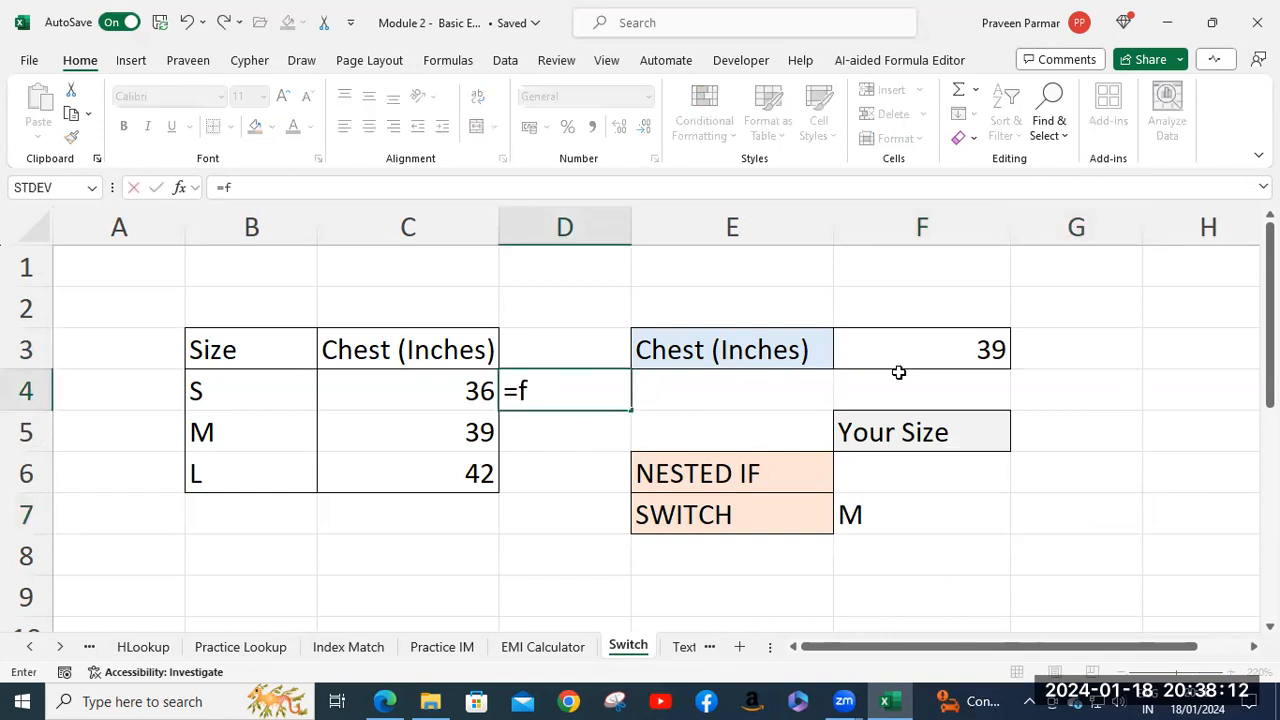
text(urmul)
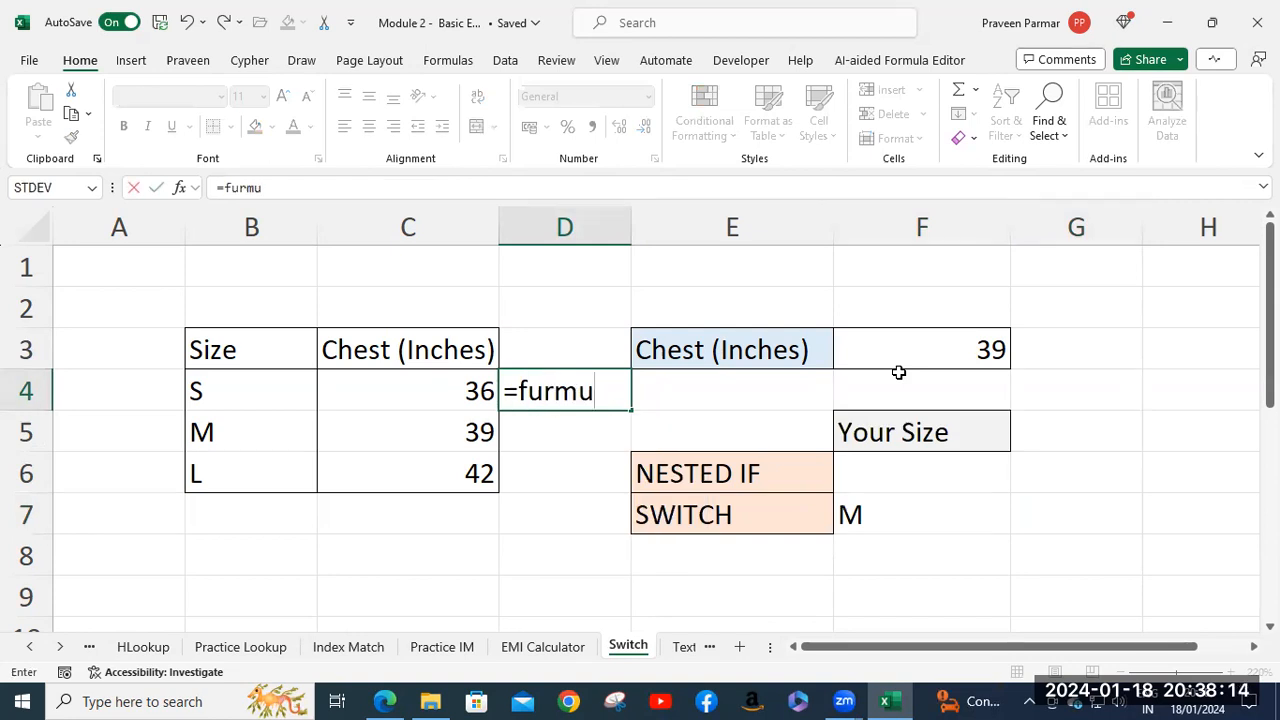
key(BackSpace)
key(BackSpace)
key(BackSpace)
key(BackSpace)
key(BackSpace)
key(BackSpace)
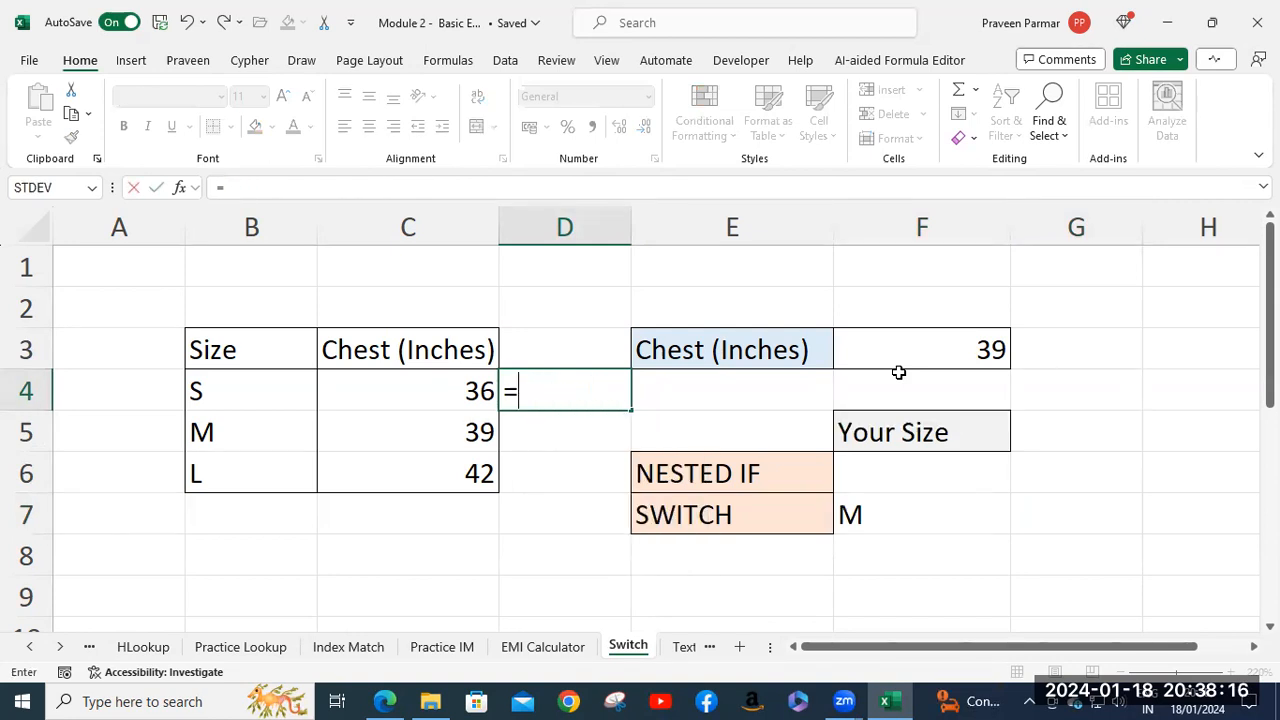
text(formu)
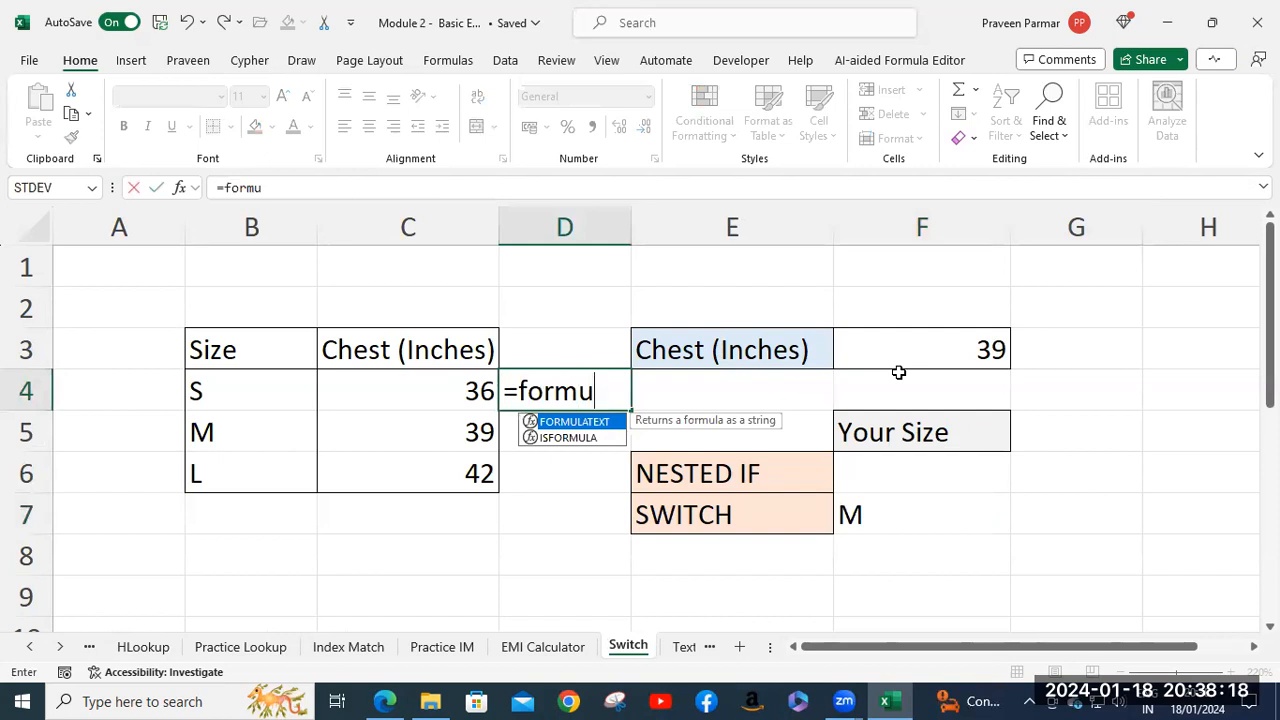
key(Tab)
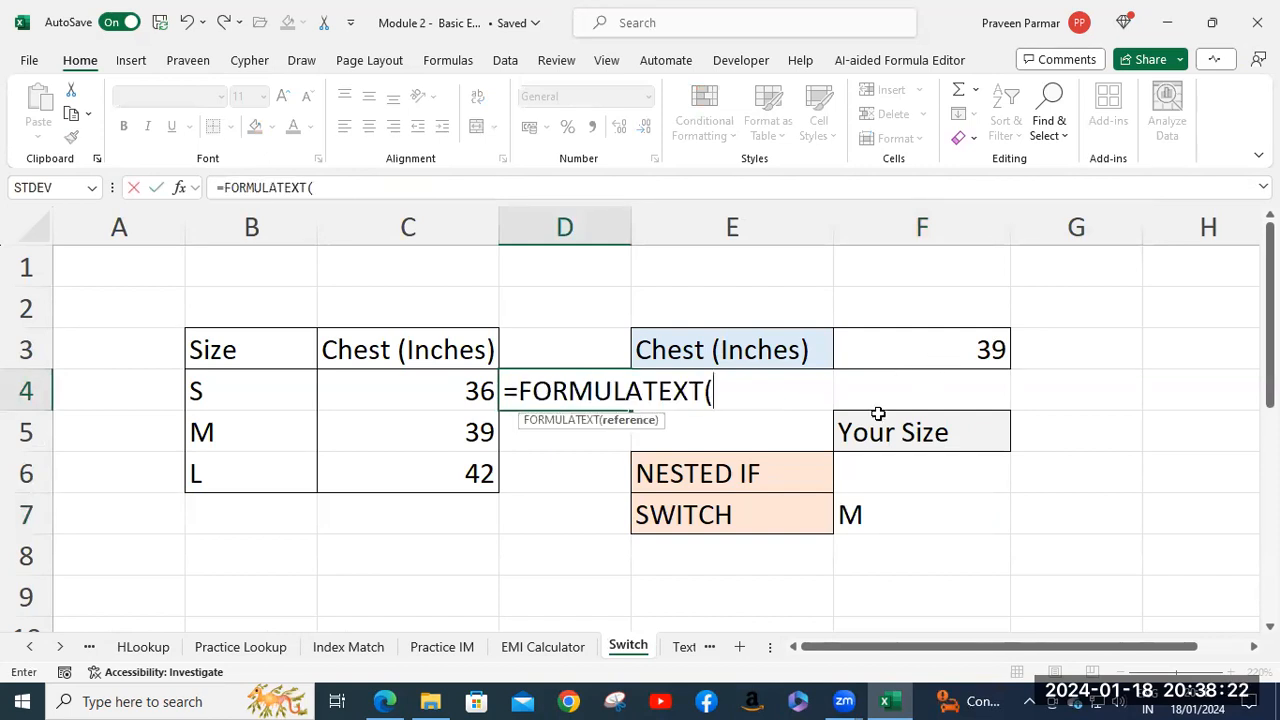
click(848, 497)
text())
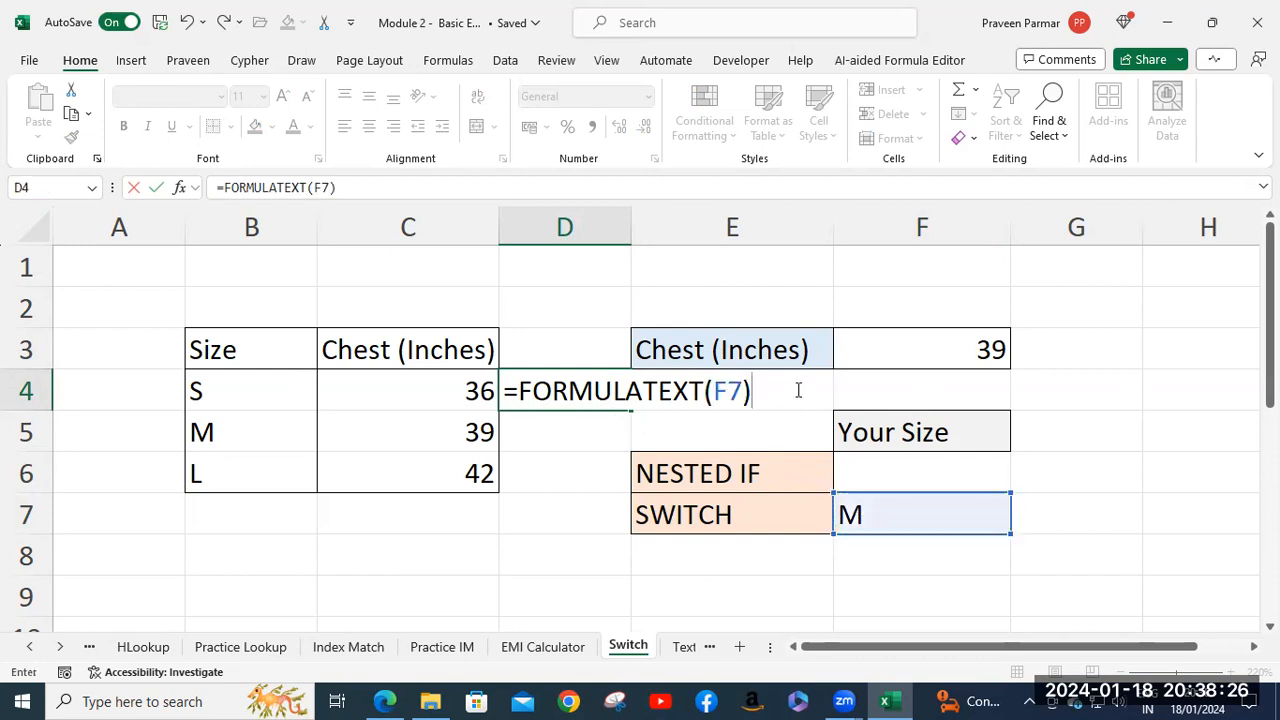
key(Return)
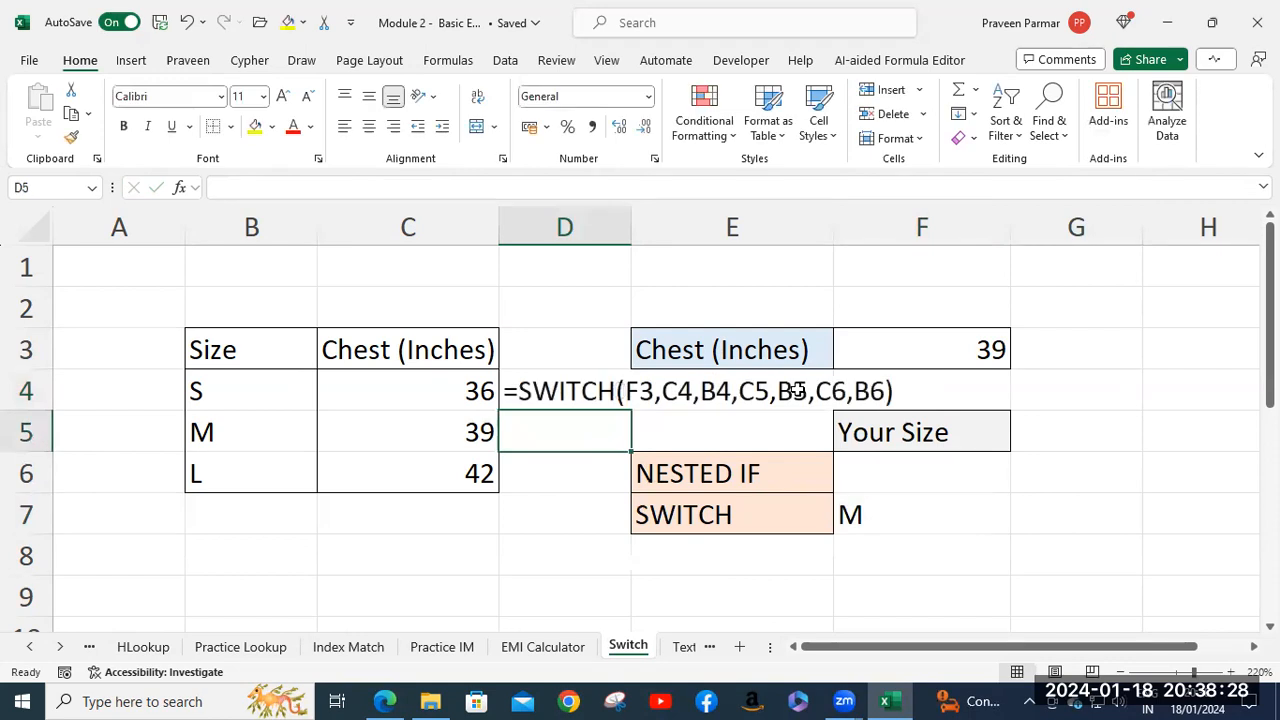
Step: Begin a SWITCH formula in E9 with the chest measurement cell F3 as its expression
scroll(769, 467, down, 1)
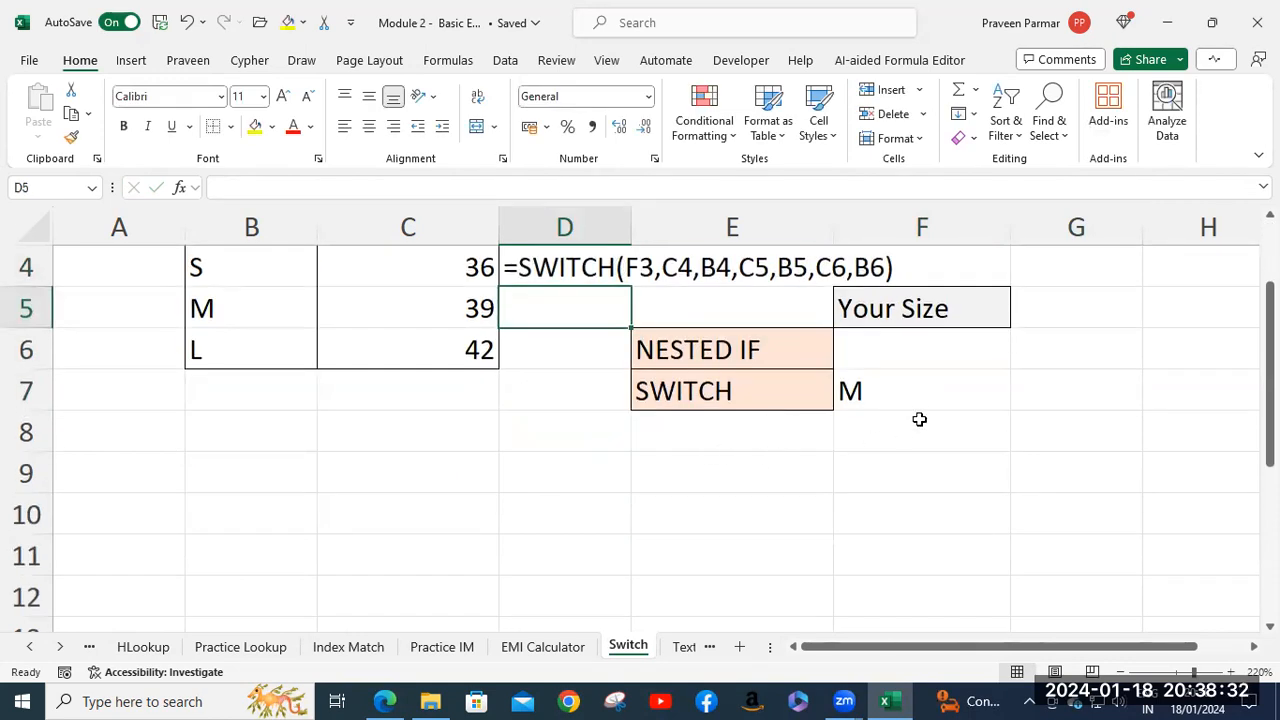
click(724, 458)
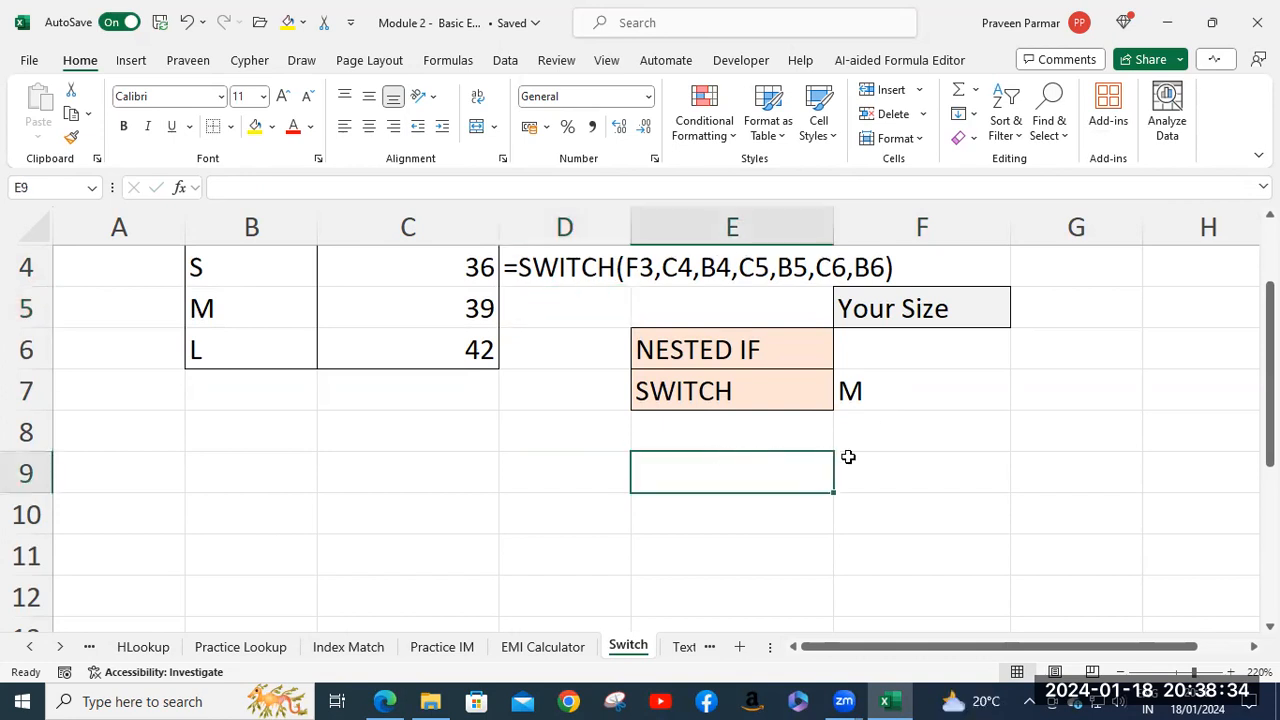
scroll(960, 445, up, 1)
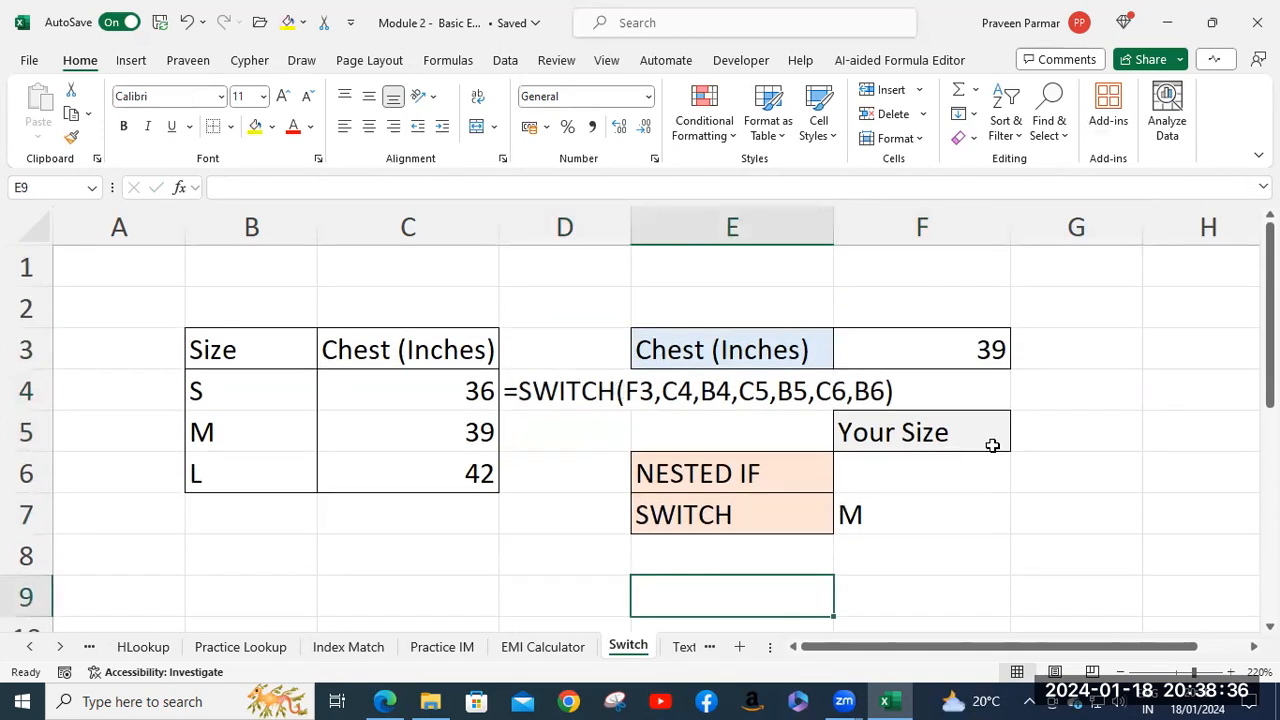
scroll(985, 440, down, 1)
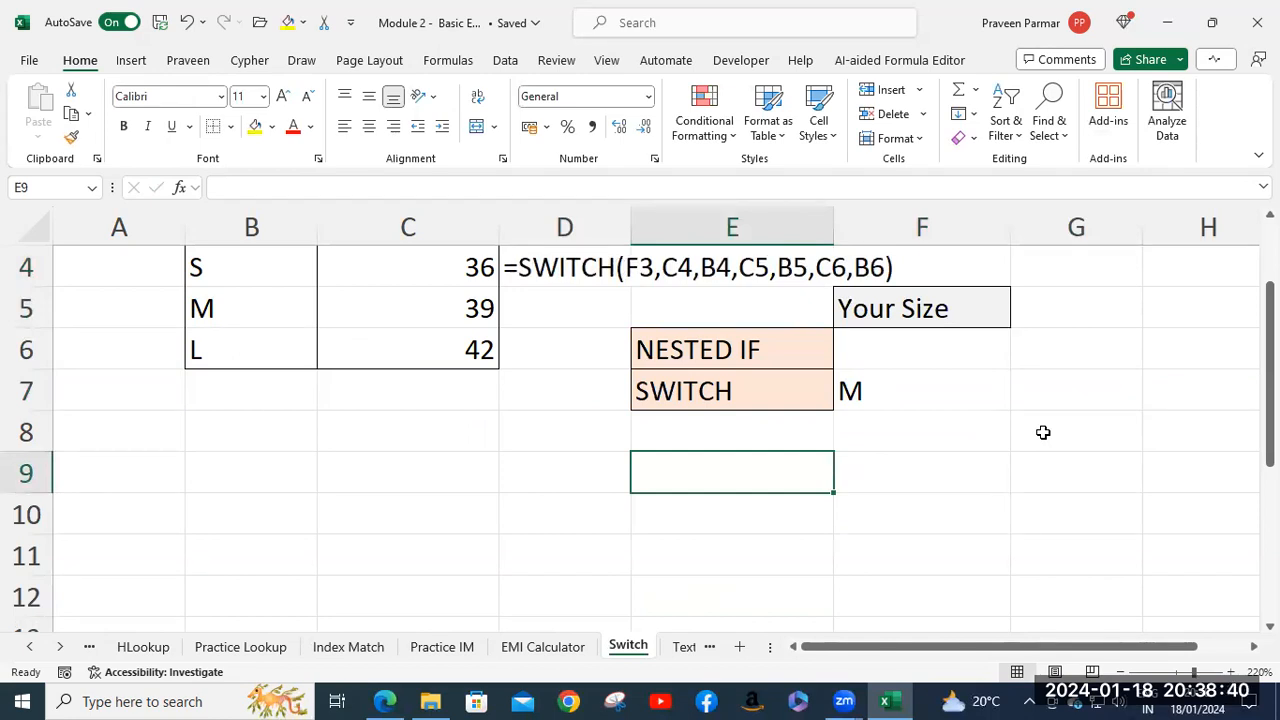
text(=w)
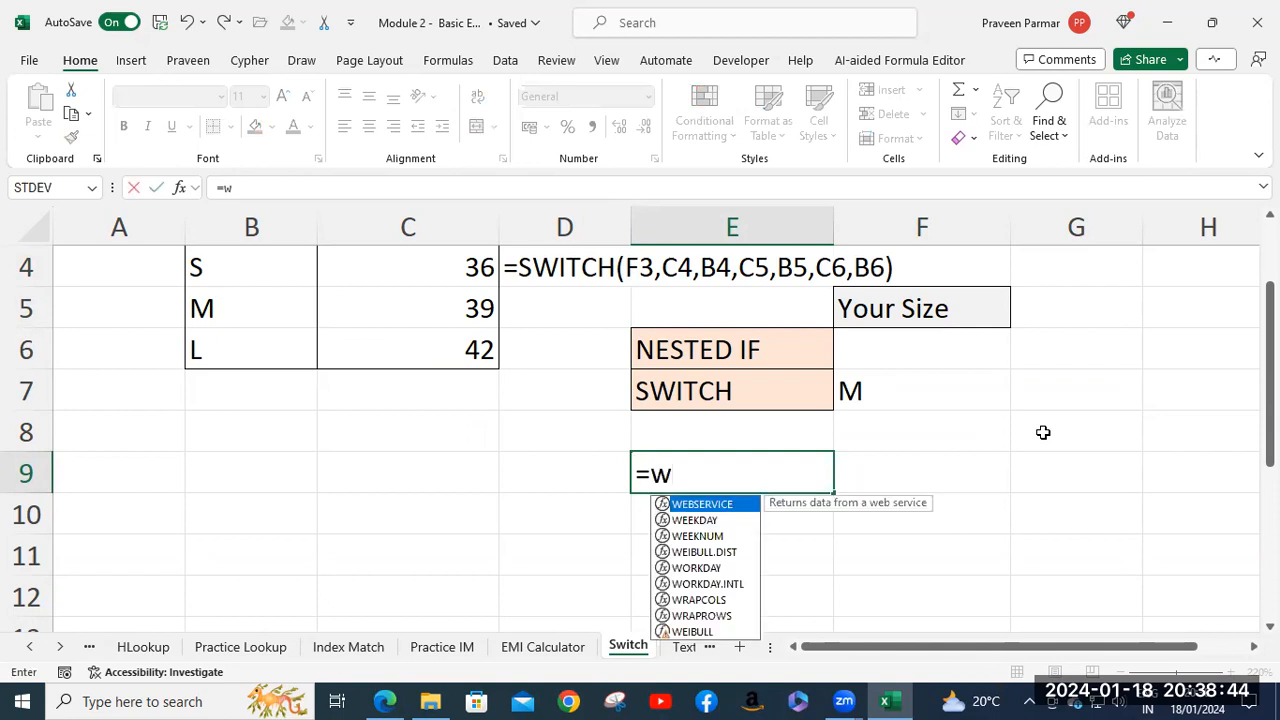
key(BackSpace)
text(swi)
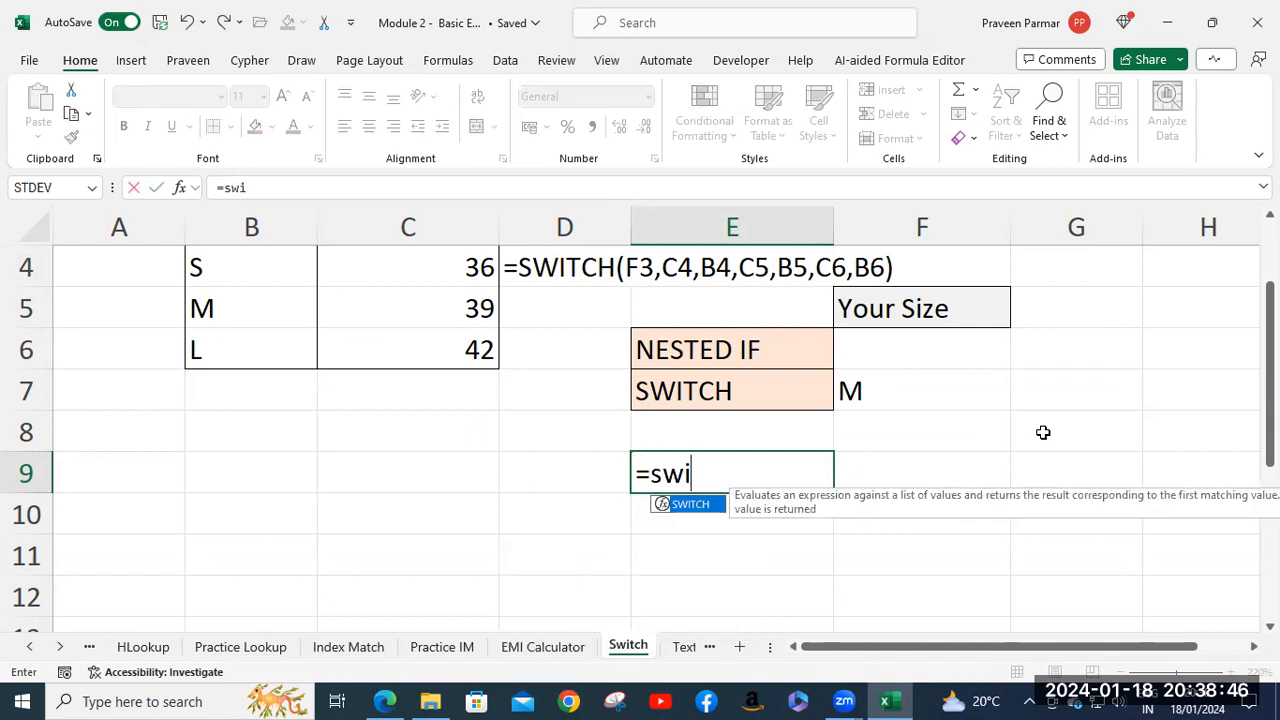
key(Tab)
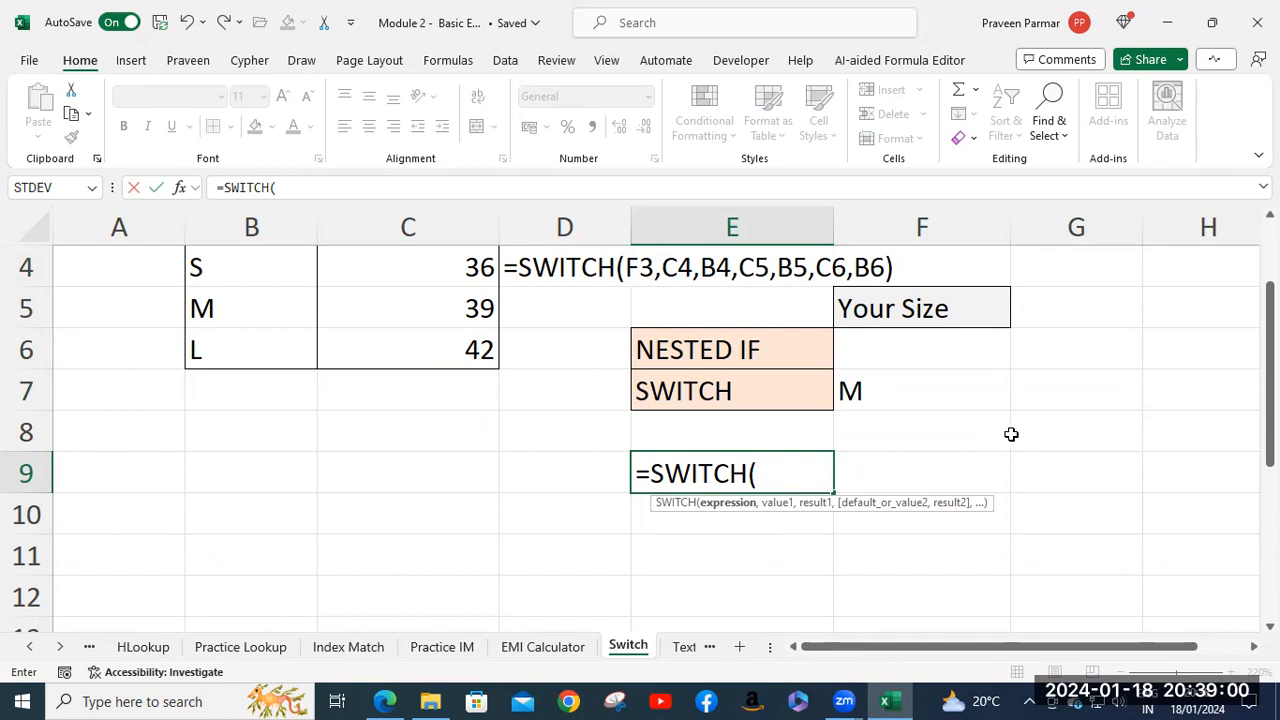
scroll(1011, 434, up, 1)
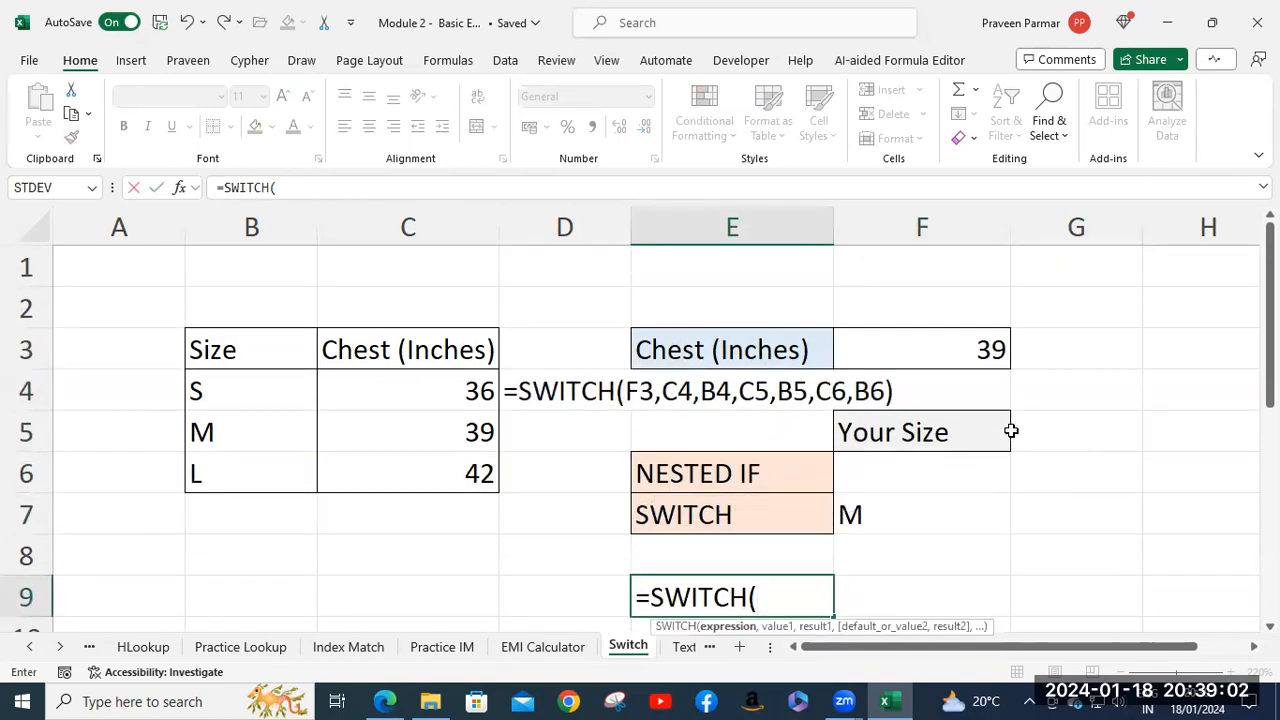
scroll(1011, 434, down, 1)
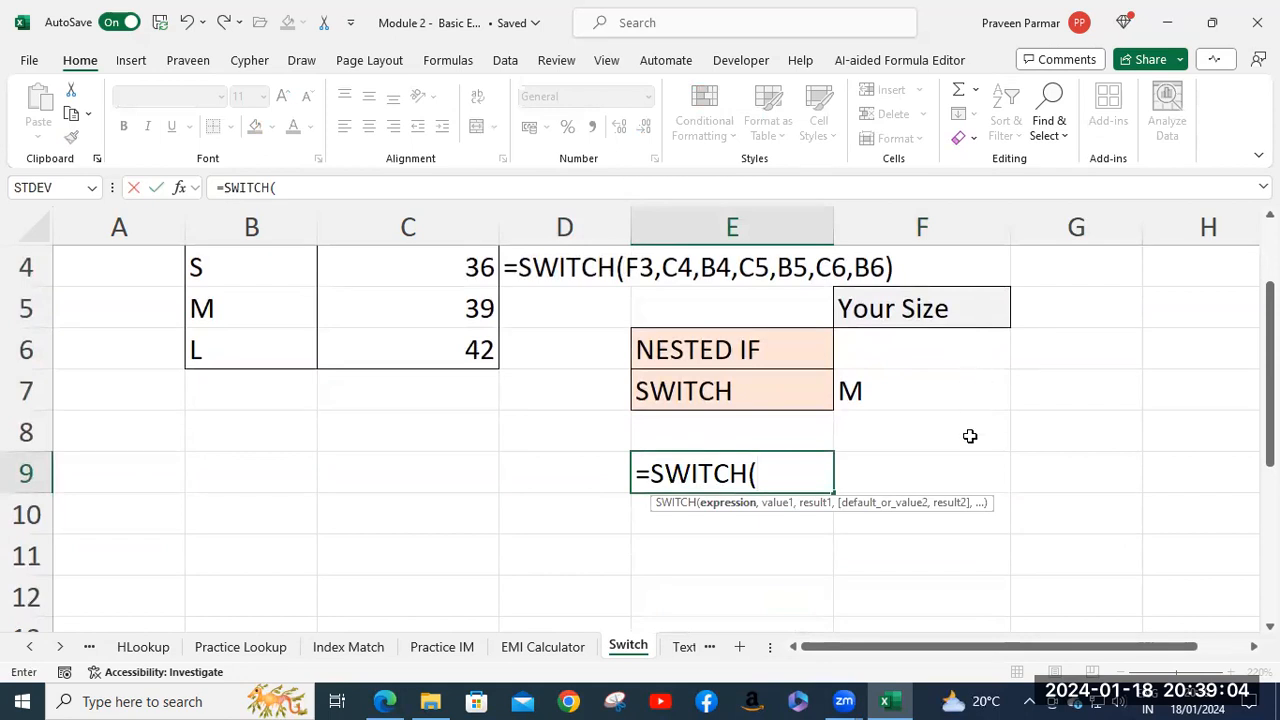
scroll(968, 434, up, 1)
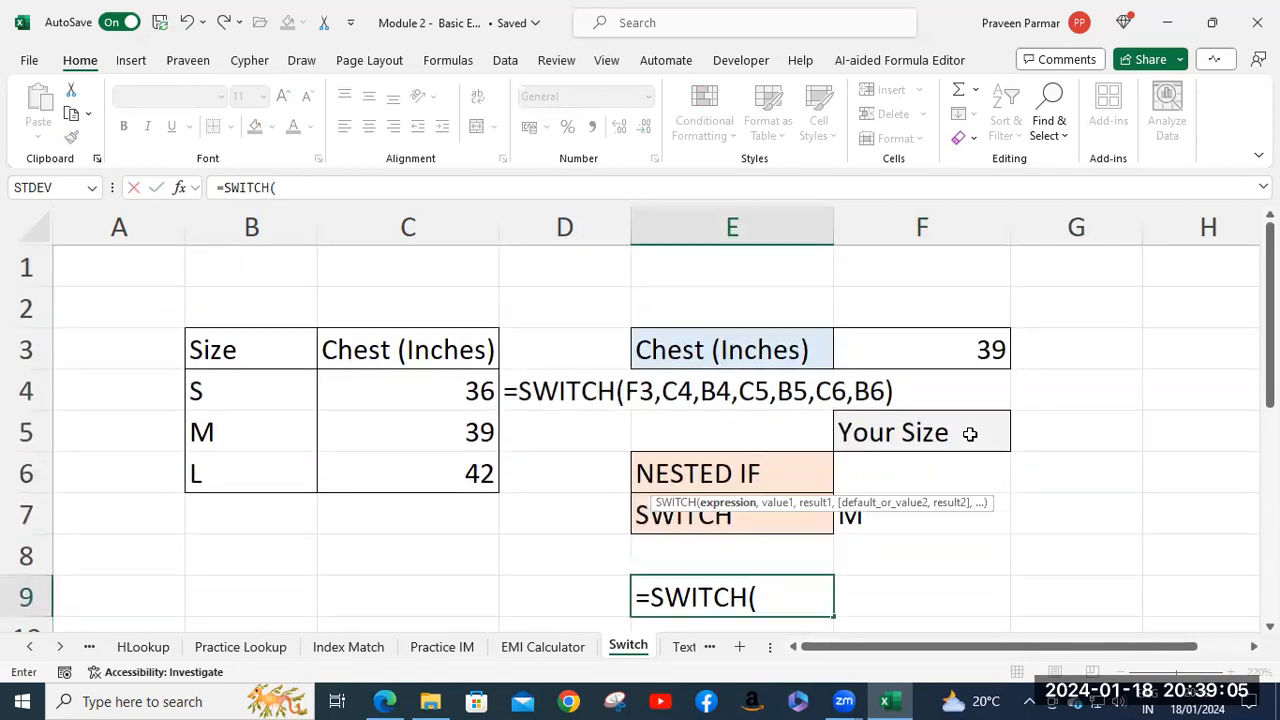
click(951, 345)
scroll(1018, 384, down, 1)
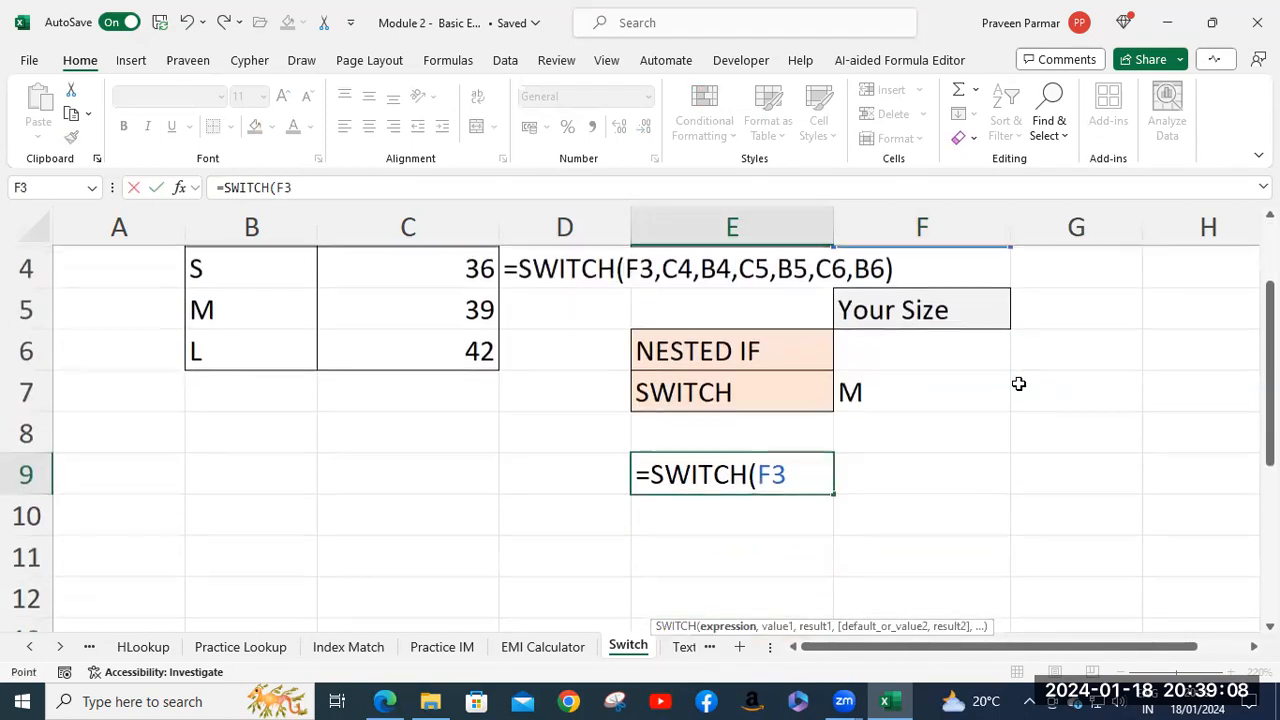
text(,)
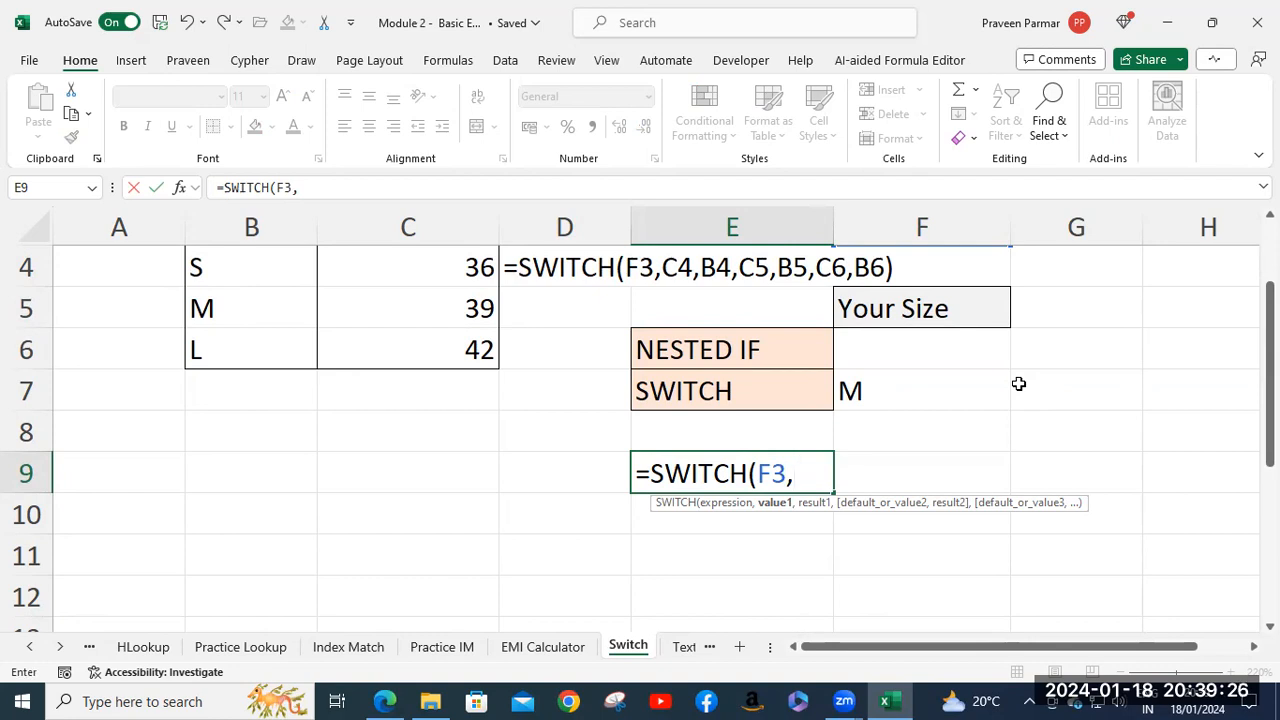
Step: Add the S and M pairs to the SWITCH formula in E9: value C4 with result B4, and value C5 with result B5
scroll(466, 413, up, 1)
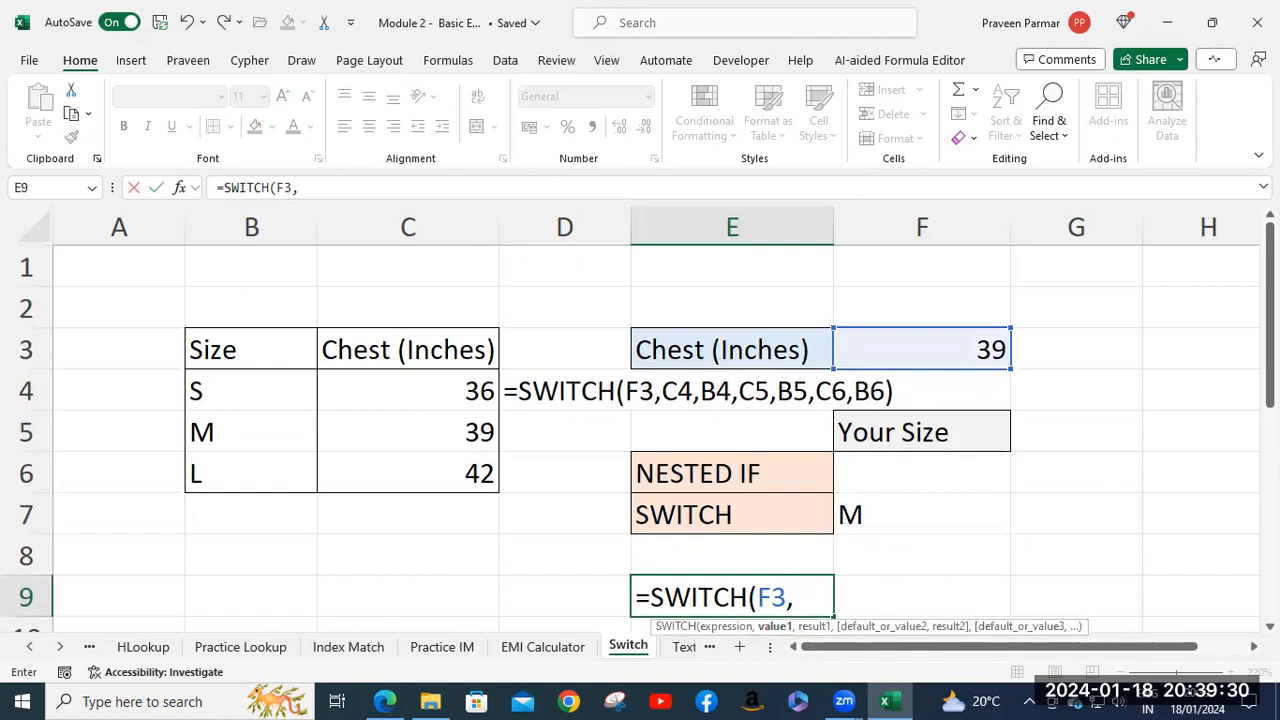
click(456, 391)
text(,)
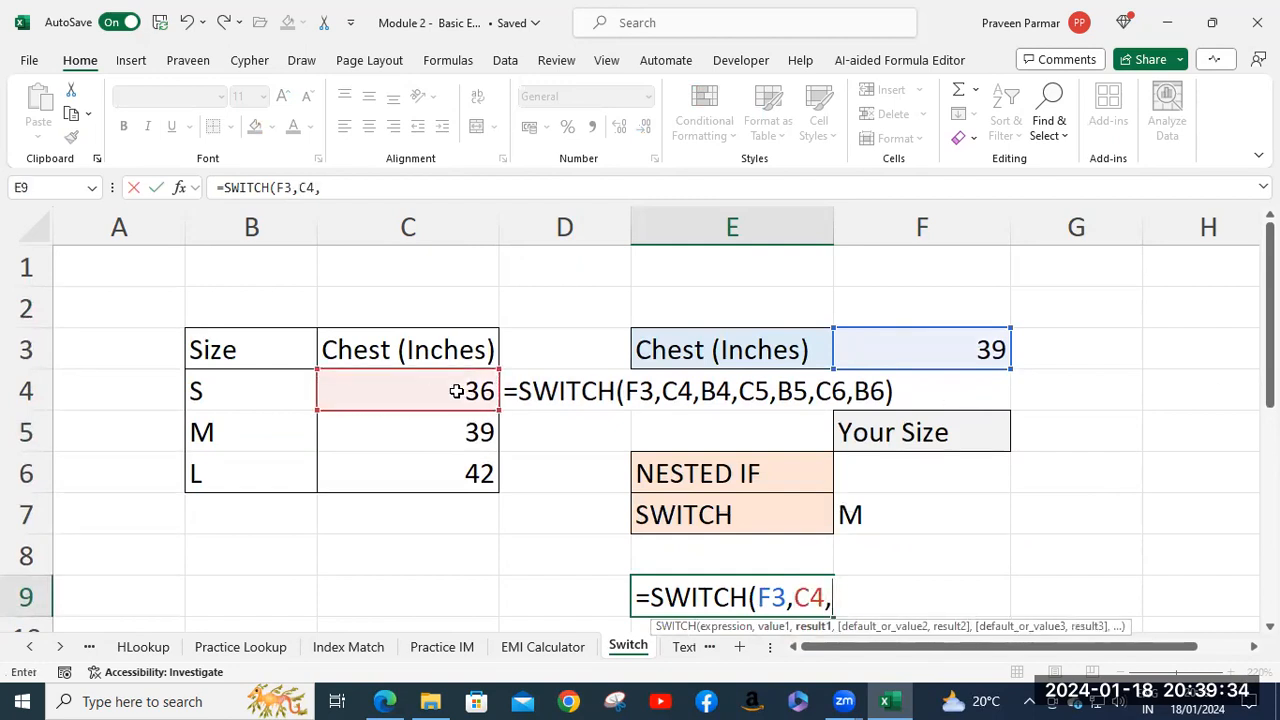
click(267, 388)
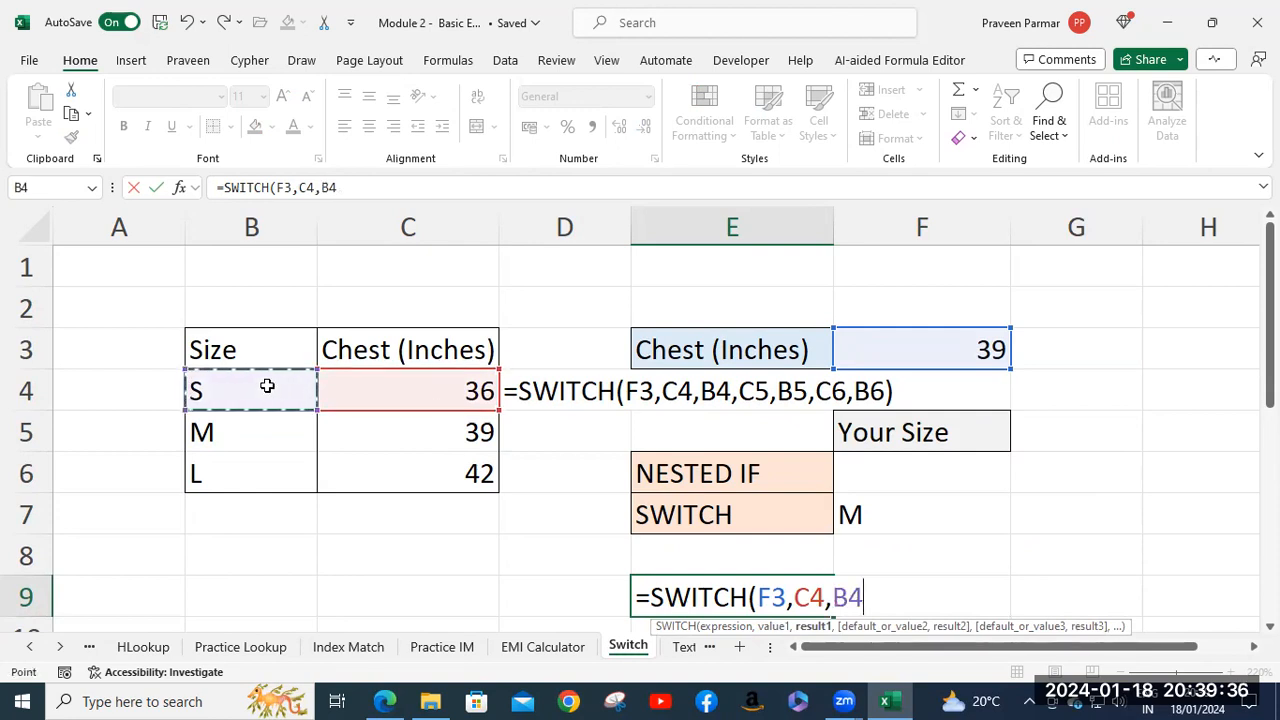
text(,)
click(441, 430)
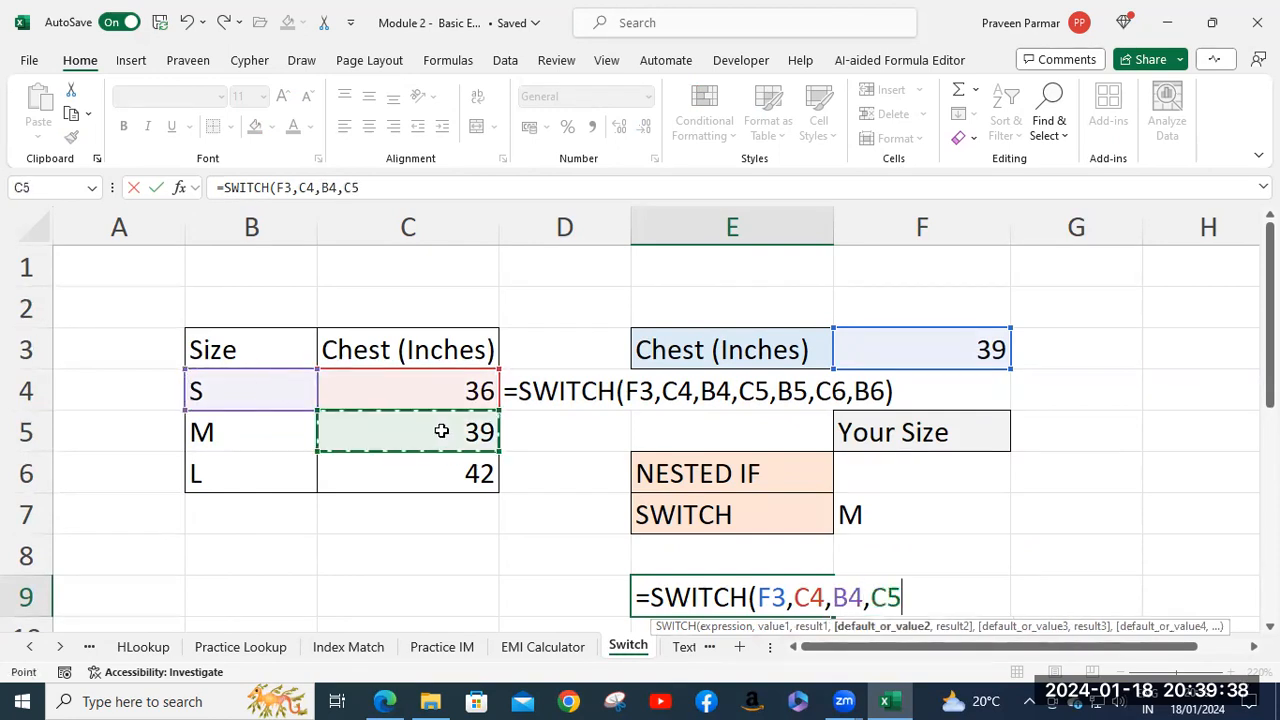
text(,)
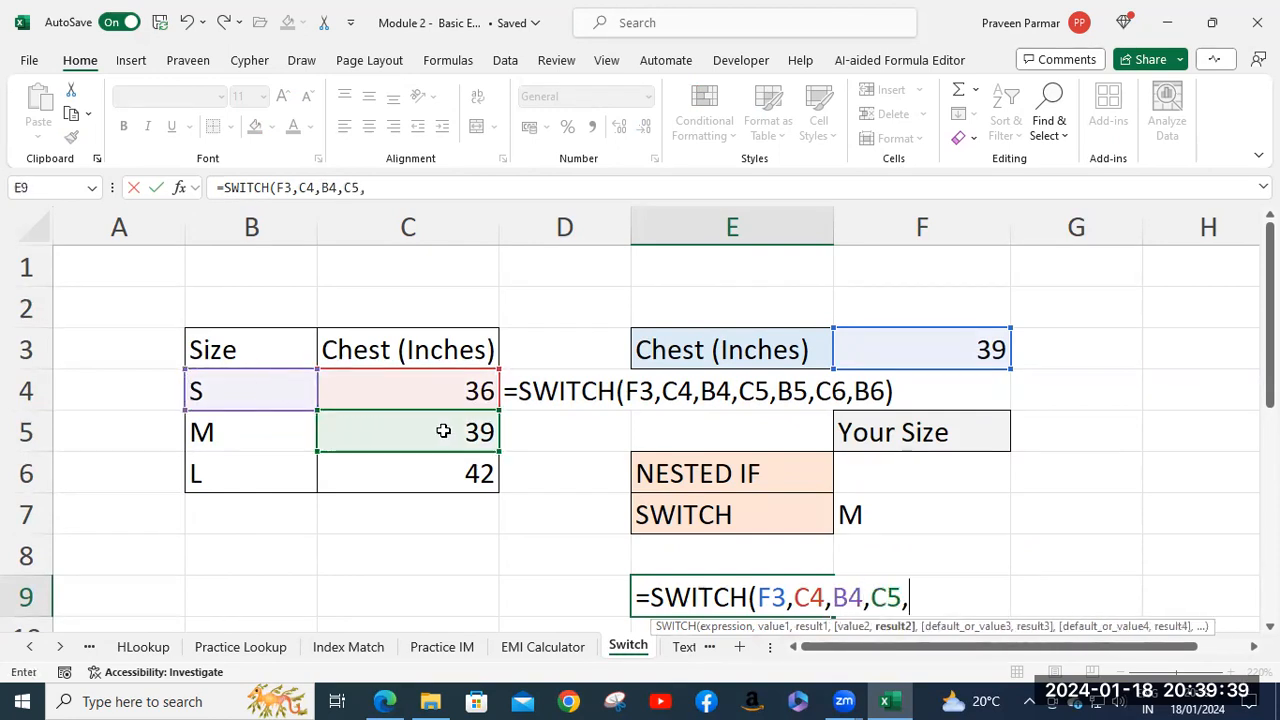
click(272, 433)
text(,)
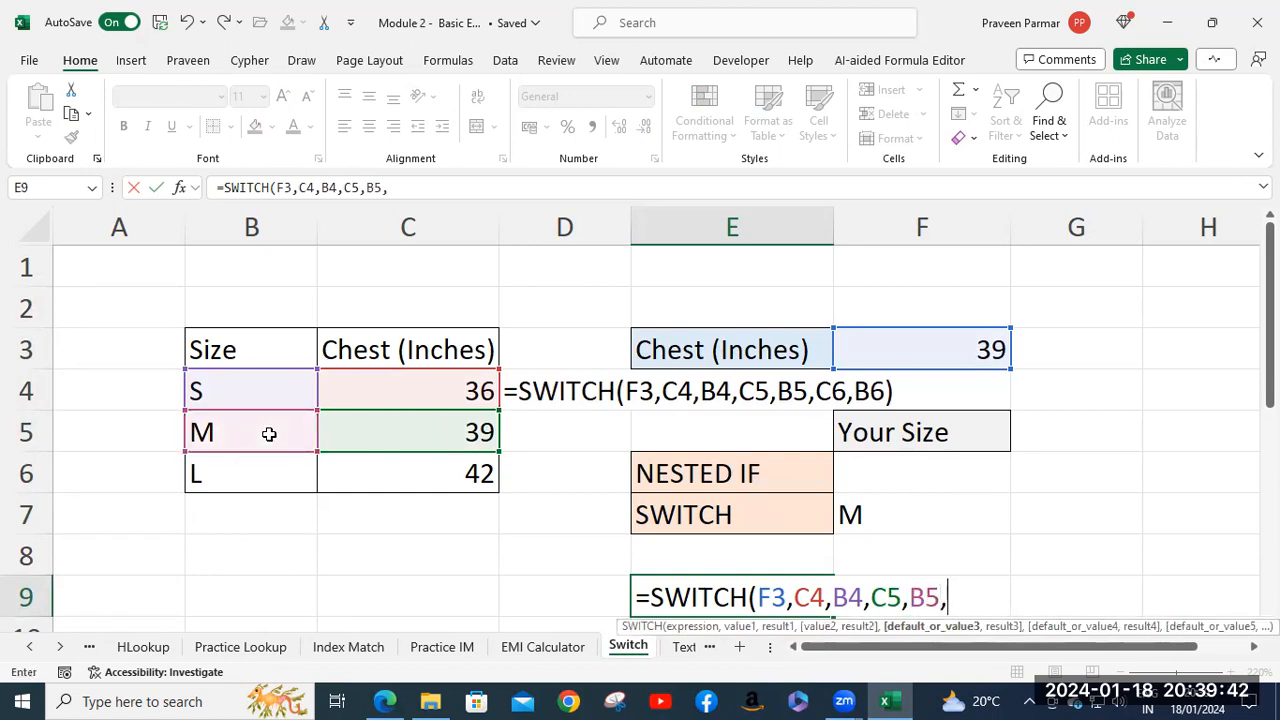
Step: Complete the SWITCH formula in E9 with value C6 and result B6, and check the entered formula
click(417, 462)
text(,)
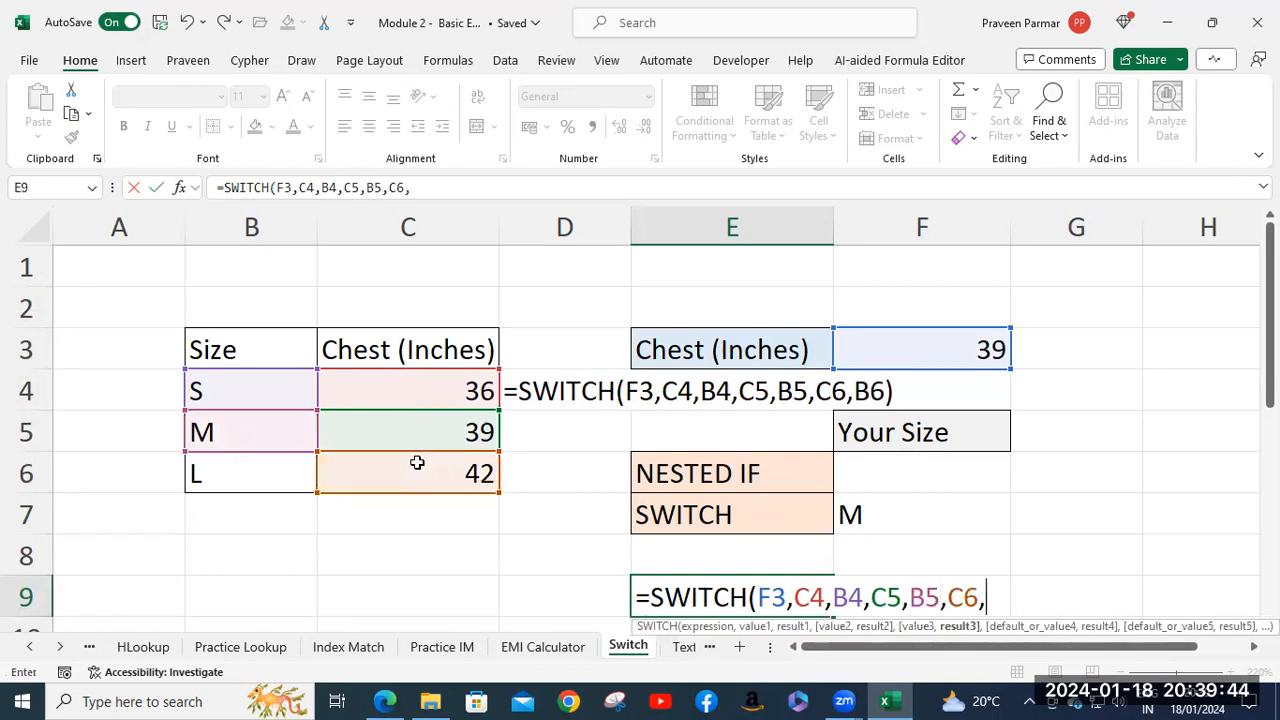
click(303, 453)
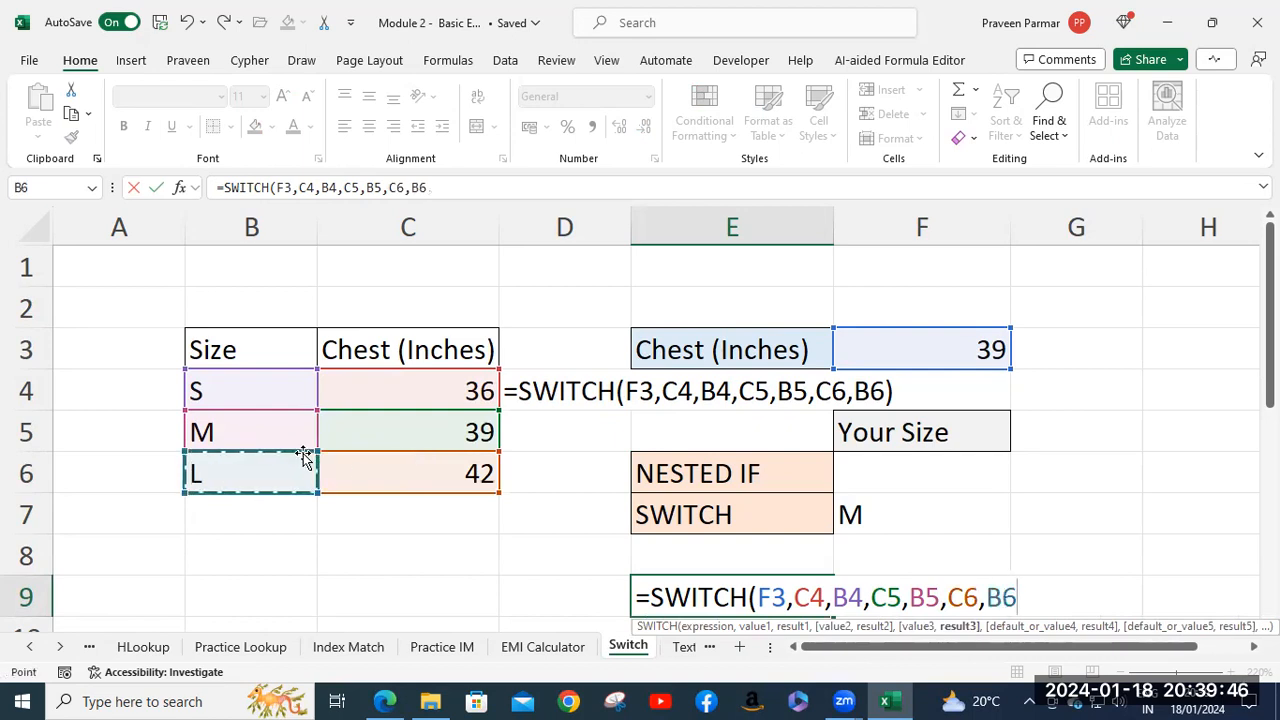
text())
key(Return)
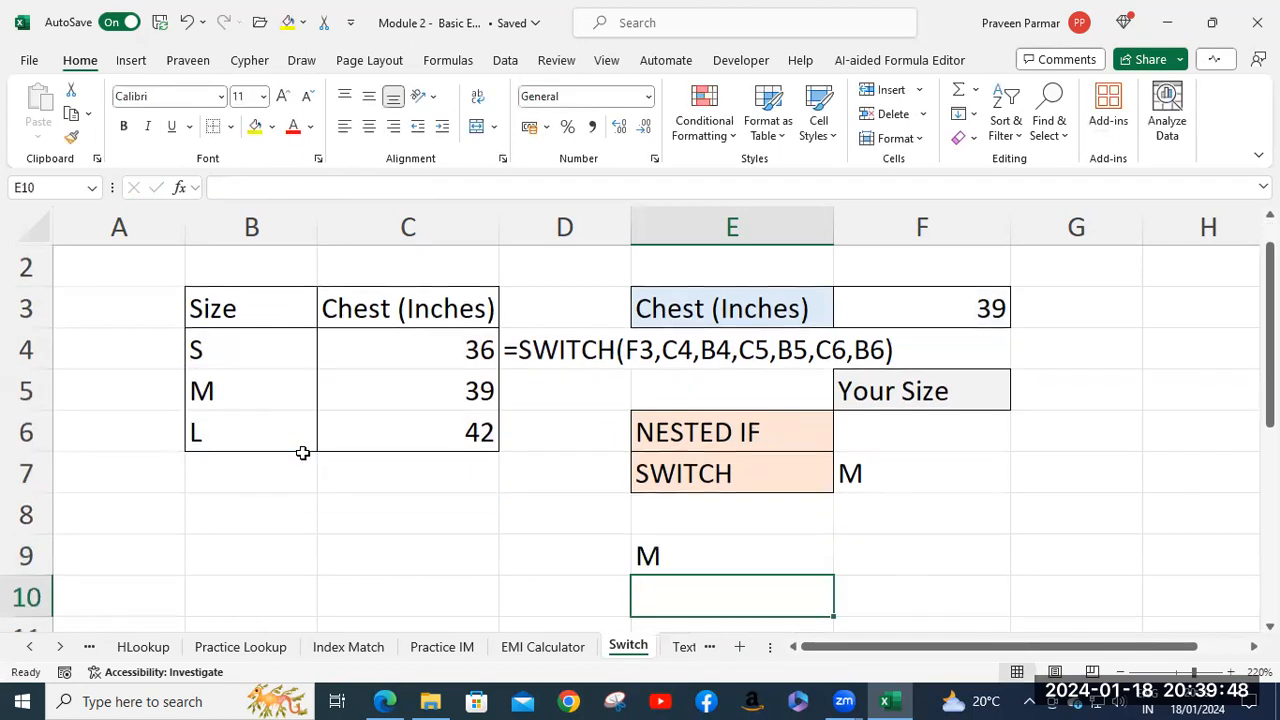
click(746, 558)
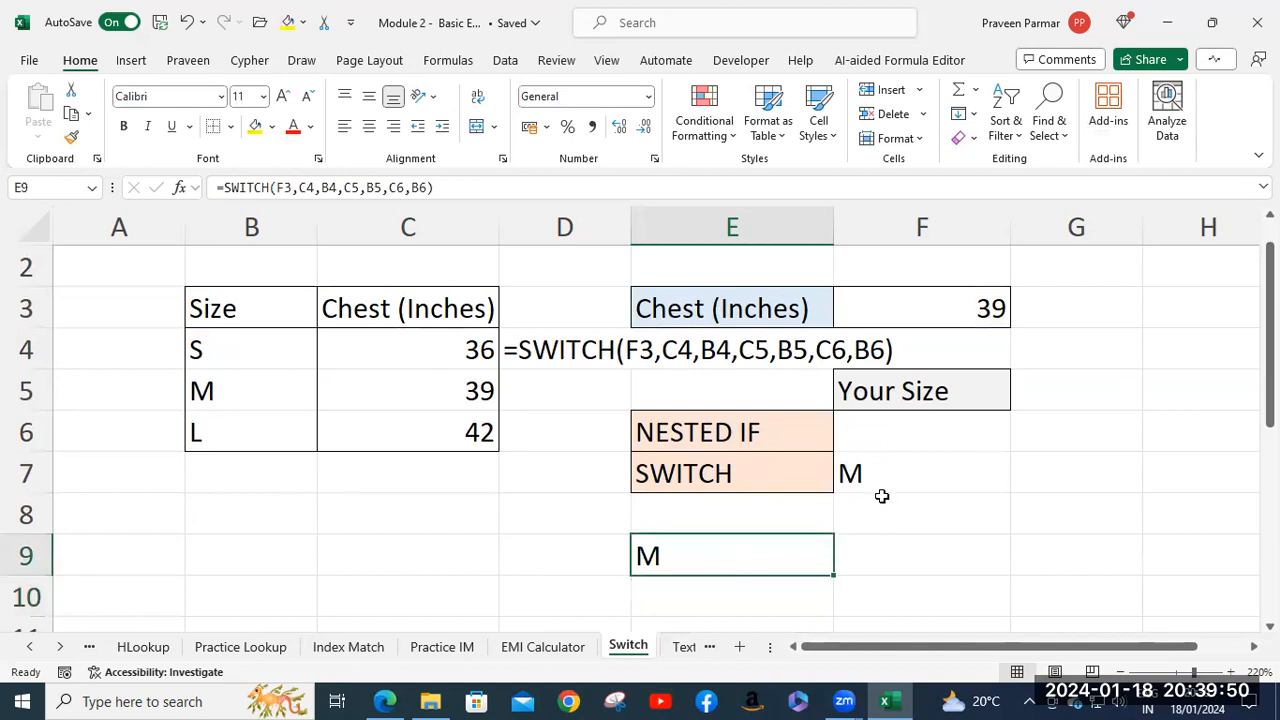
Step: Set the Chest (Inches) value in F3 to 42 to test the SWITCH formulas
click(936, 318)
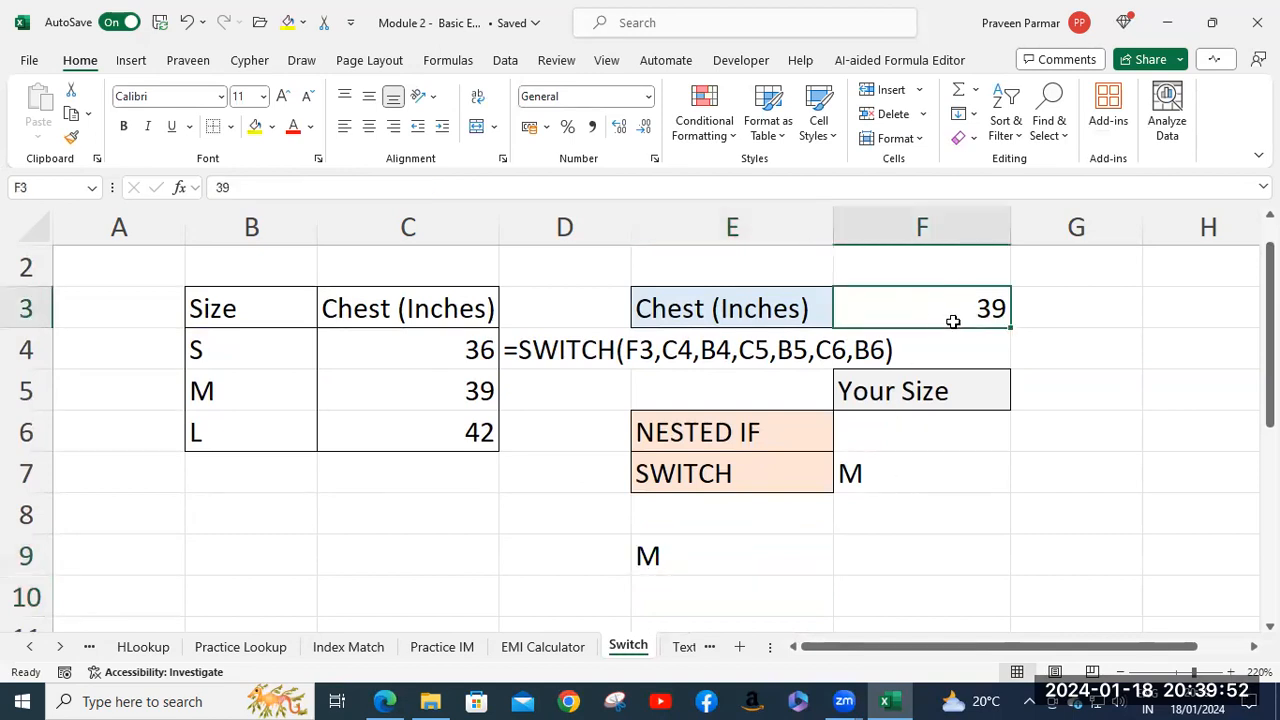
text(42)
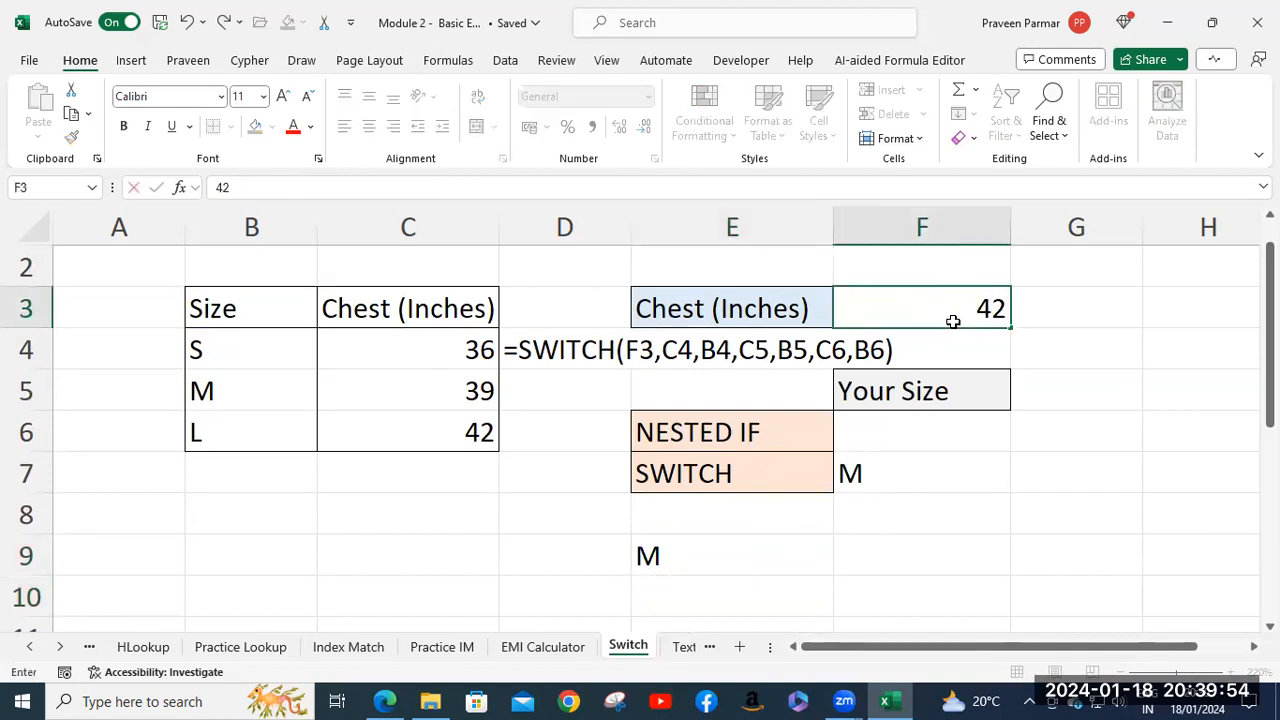
key(Return)
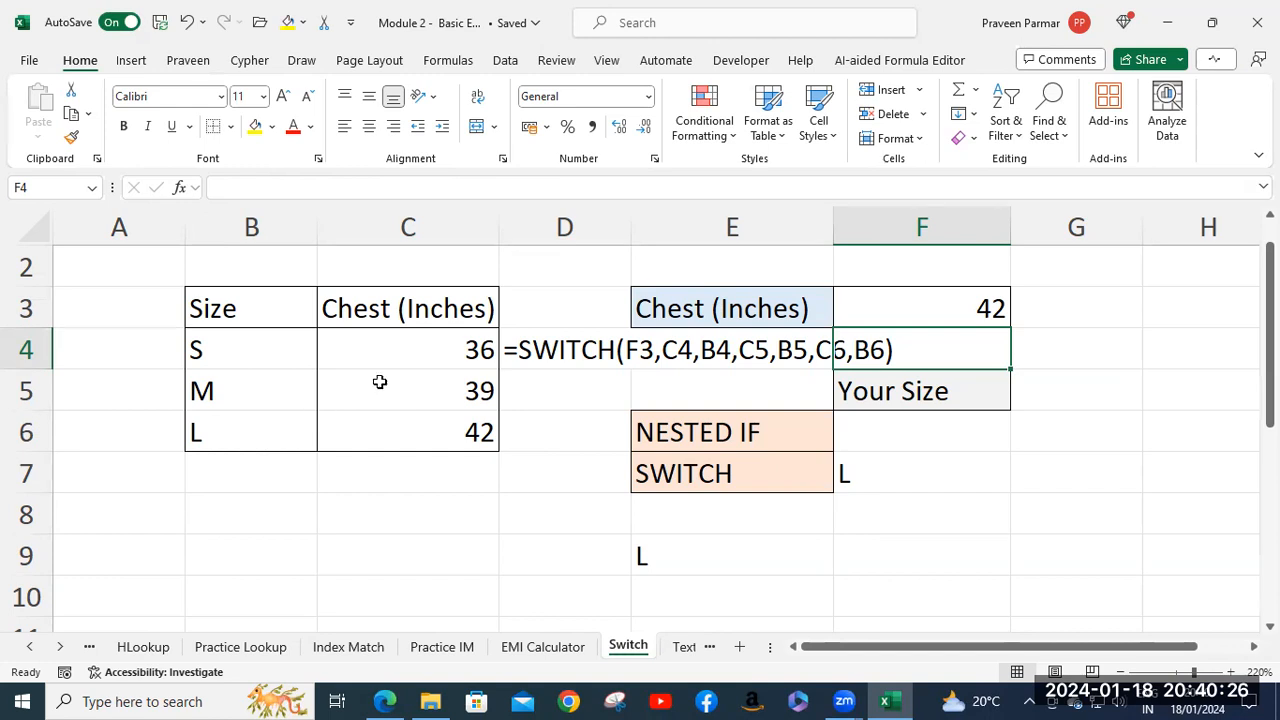
Step: Examine the expression and value-result arguments of the SWITCH formula in E9, keeping the formula as it is
double_click(678, 555)
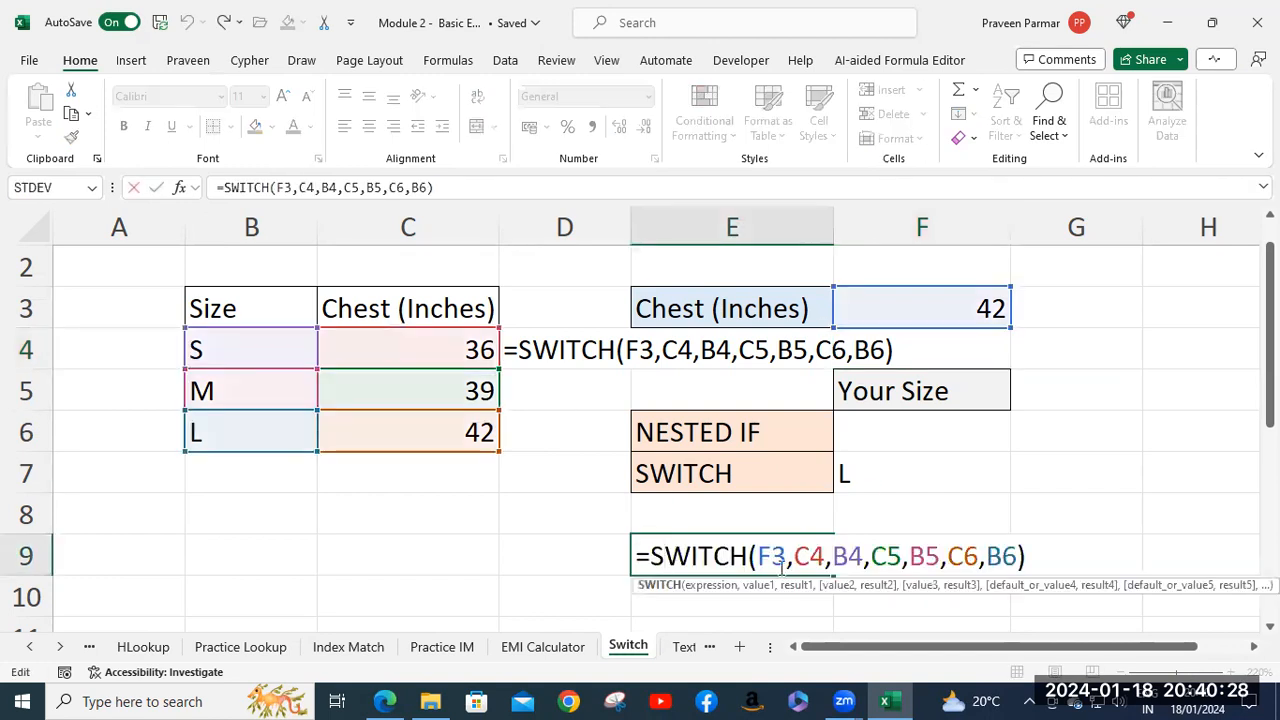
click(791, 560)
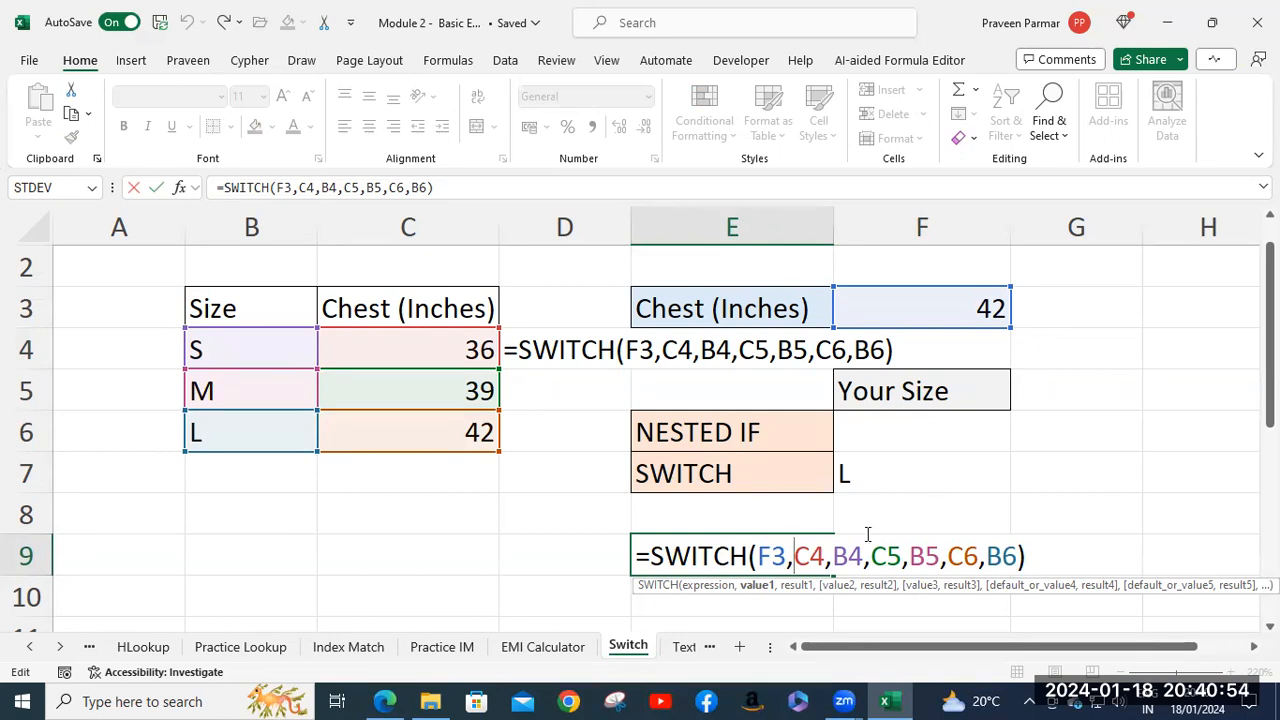
click(278, 531)
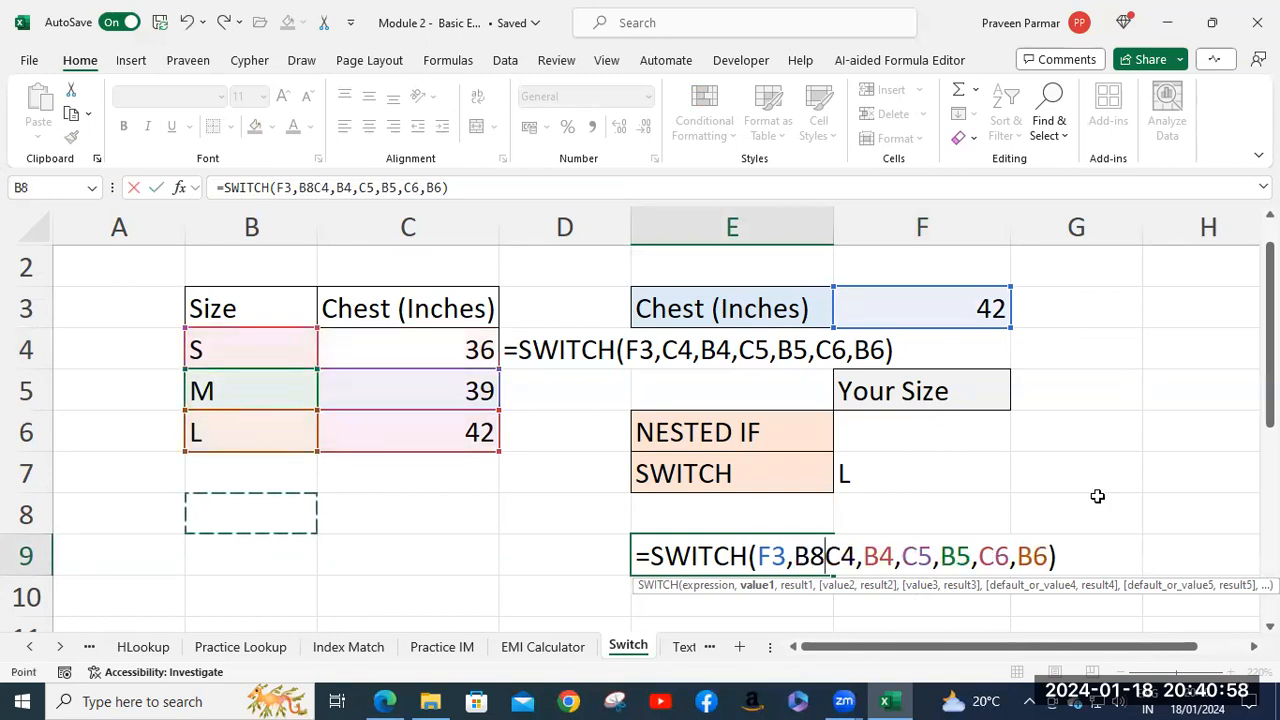
key(BackSpace)
key(BackSpace)
key(Return)
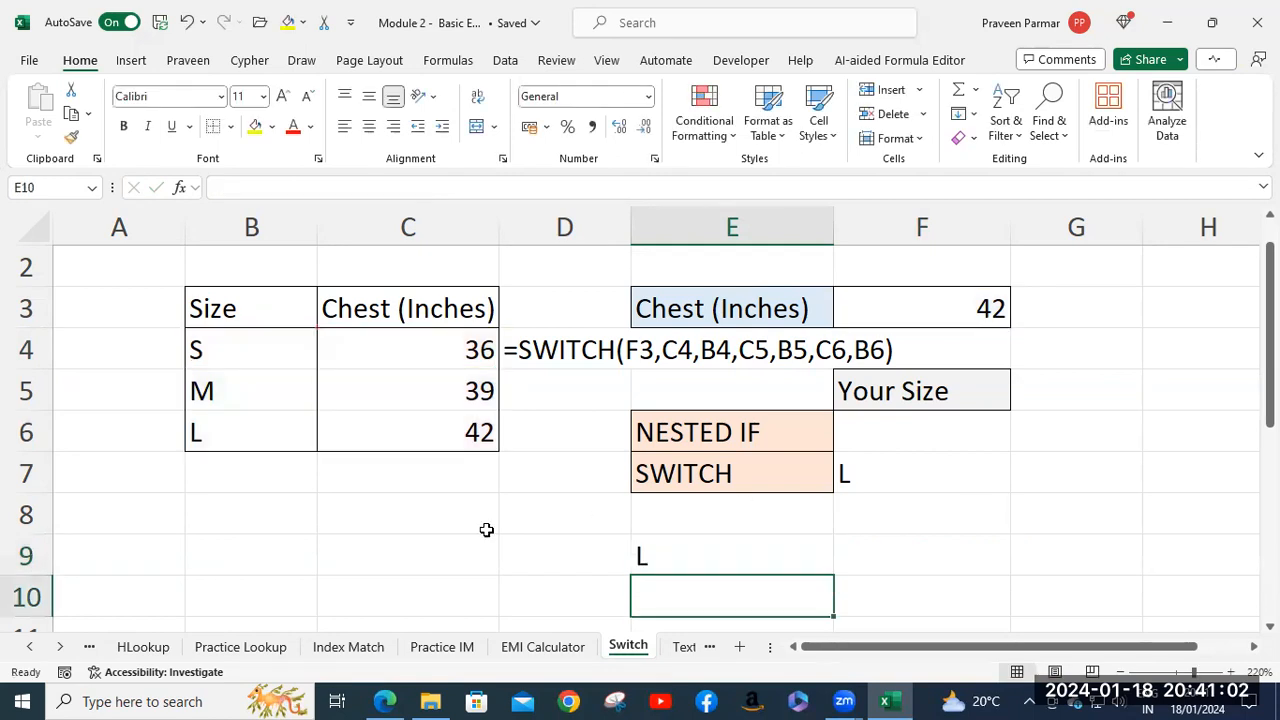
Step: Try a VLOOKUP in B9 with lookup value $F$3 and table array $B$3:$C$6, and erase everything after the equals sign
click(246, 552)
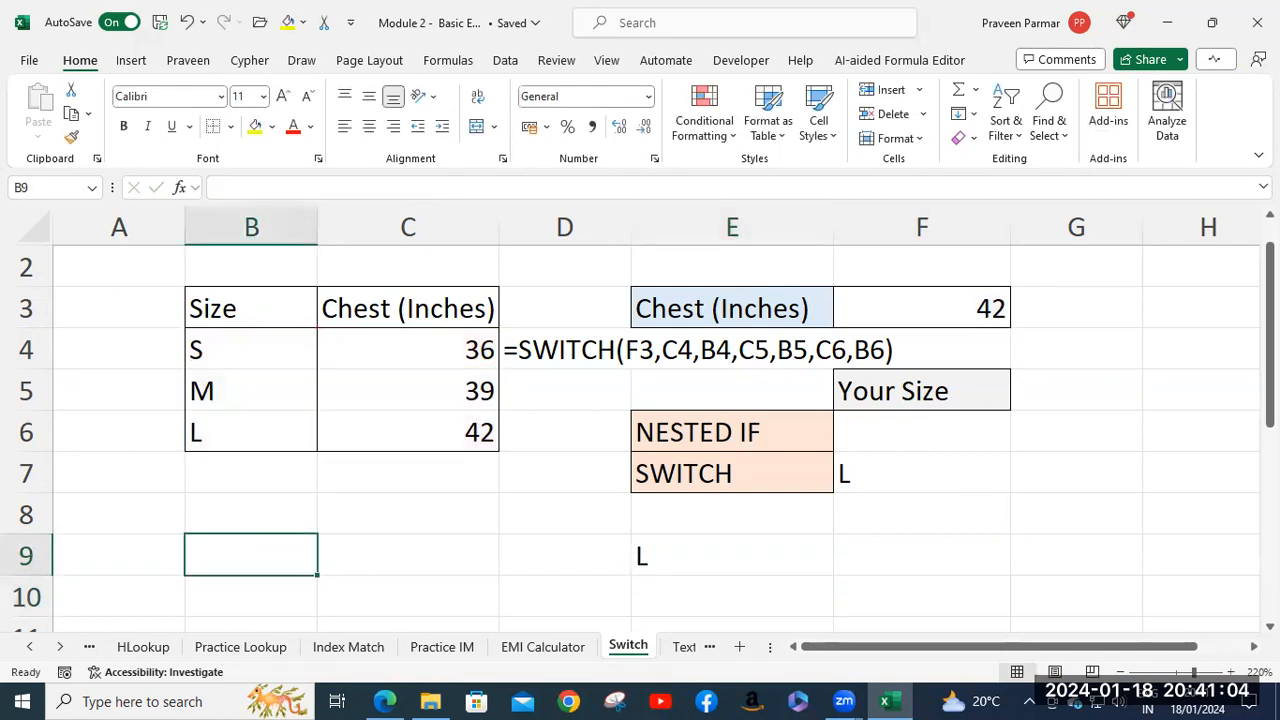
text(=vo)
key(BackSpace)
text(l)
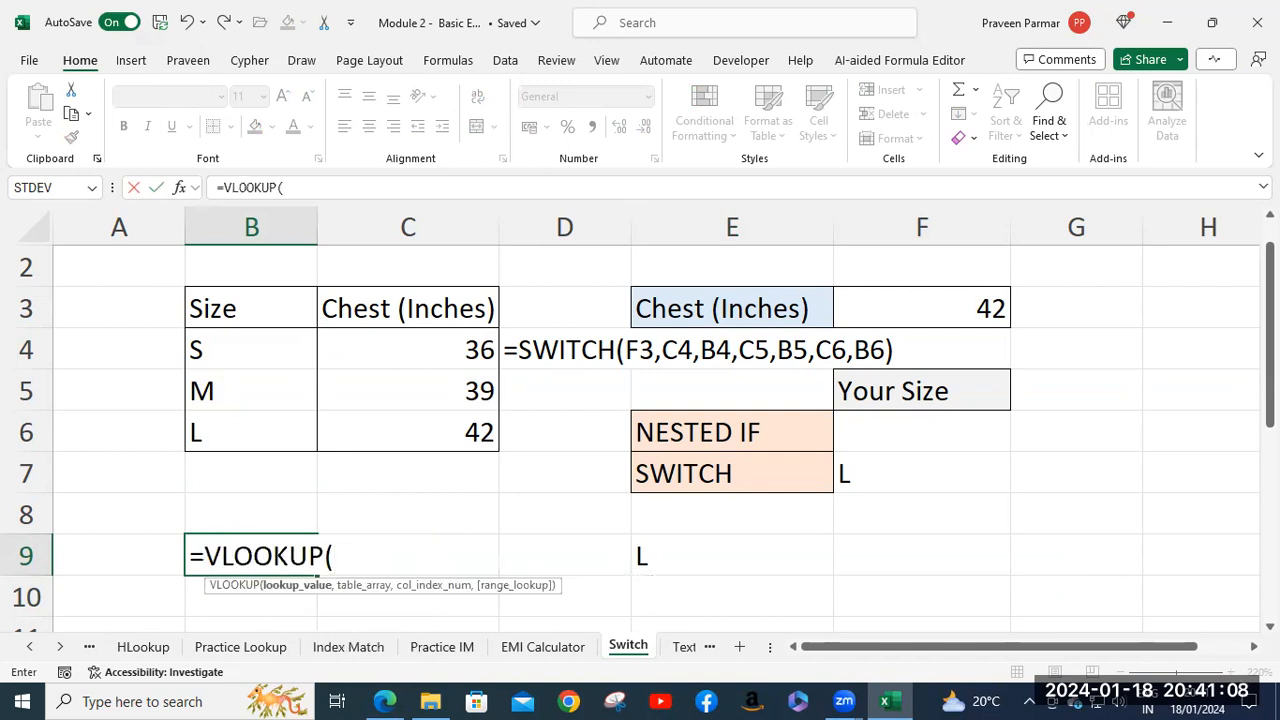
click(966, 308)
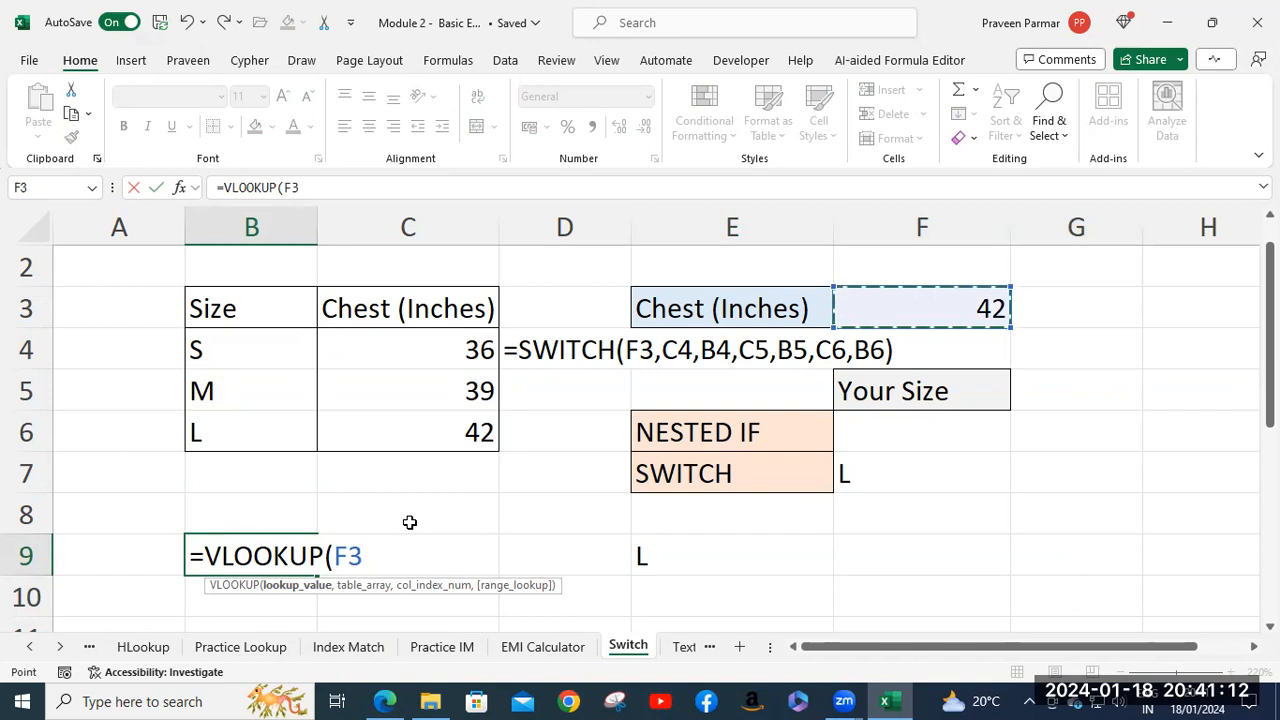
key(F4)
text(,)
click(252, 308)
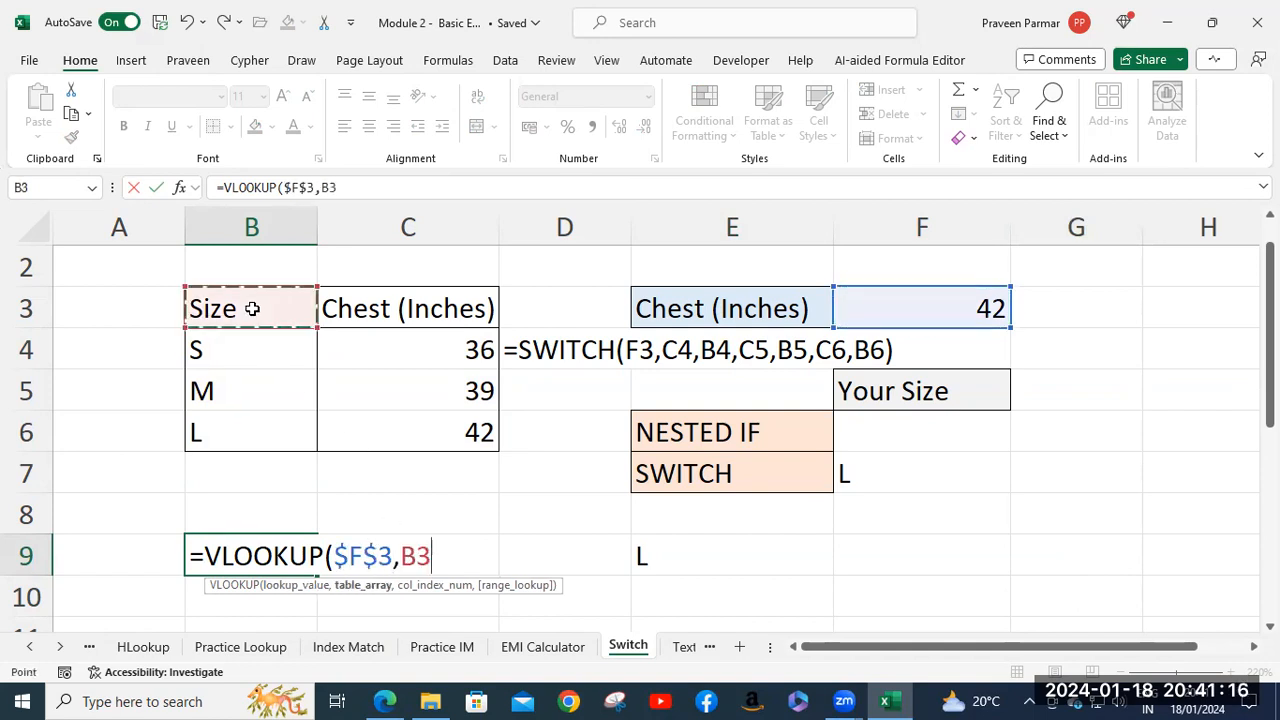
shift+click(466, 431)
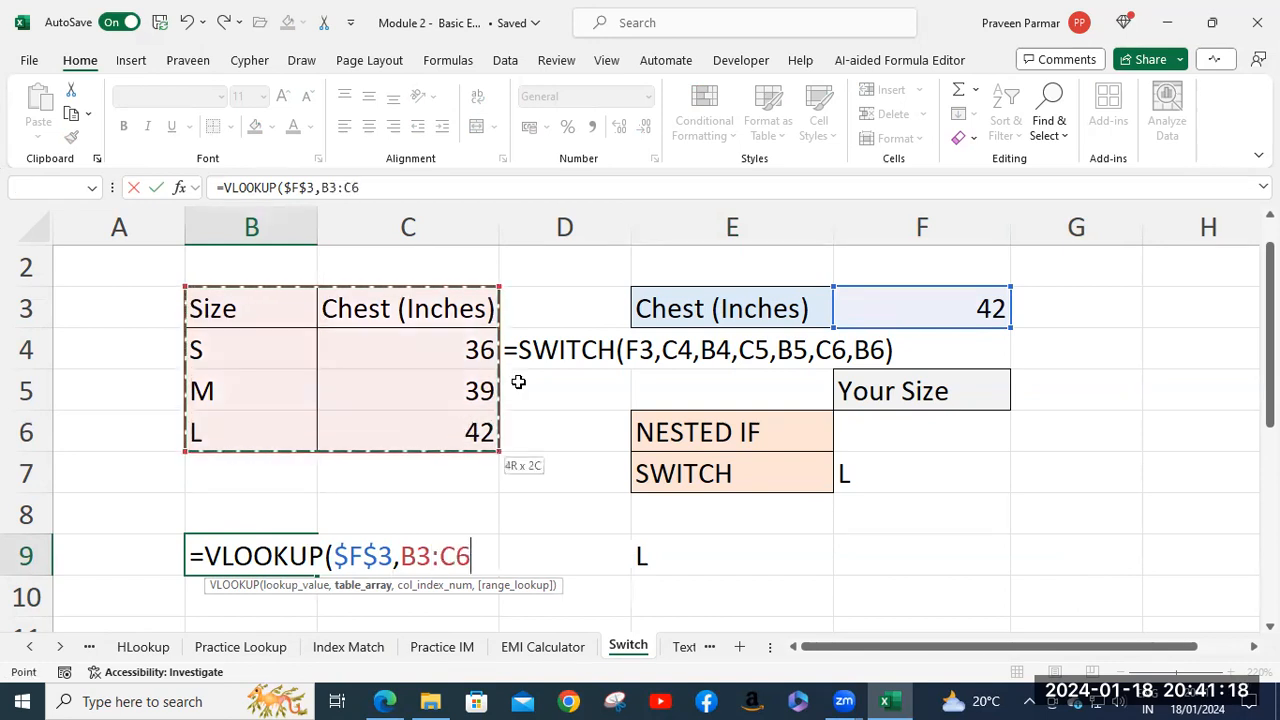
key(F4)
text(,)
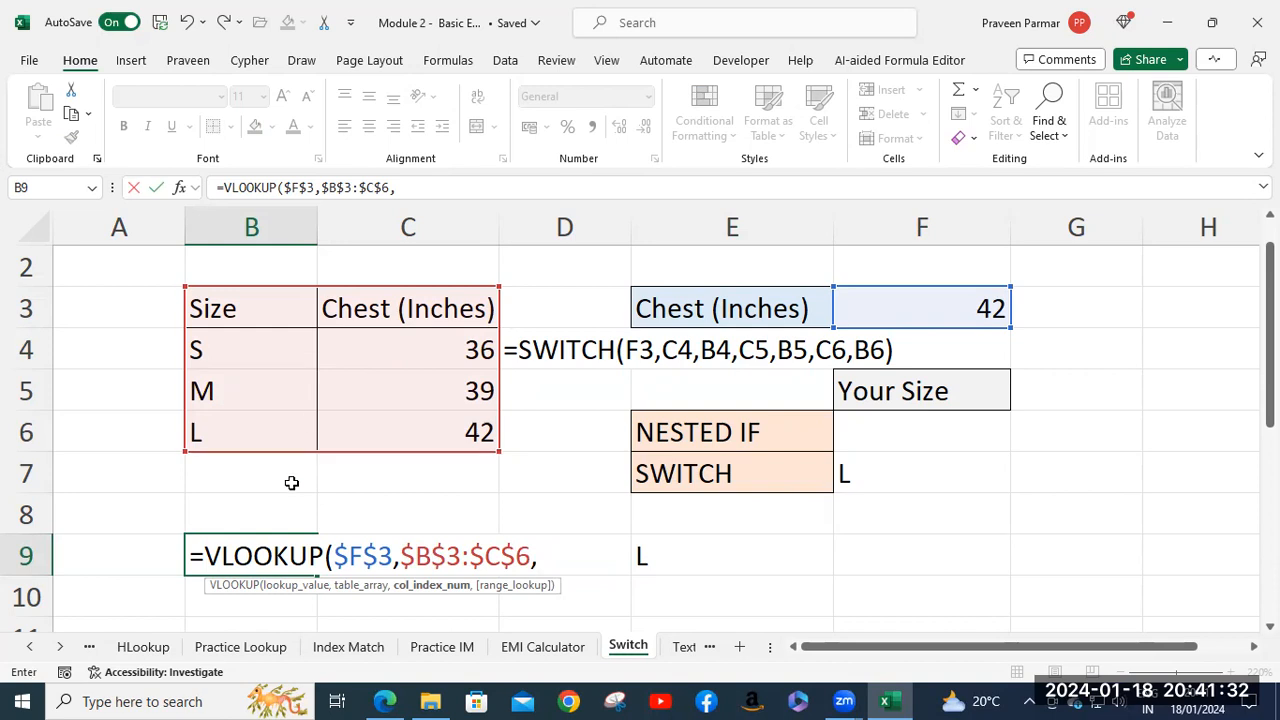
click(211, 556)
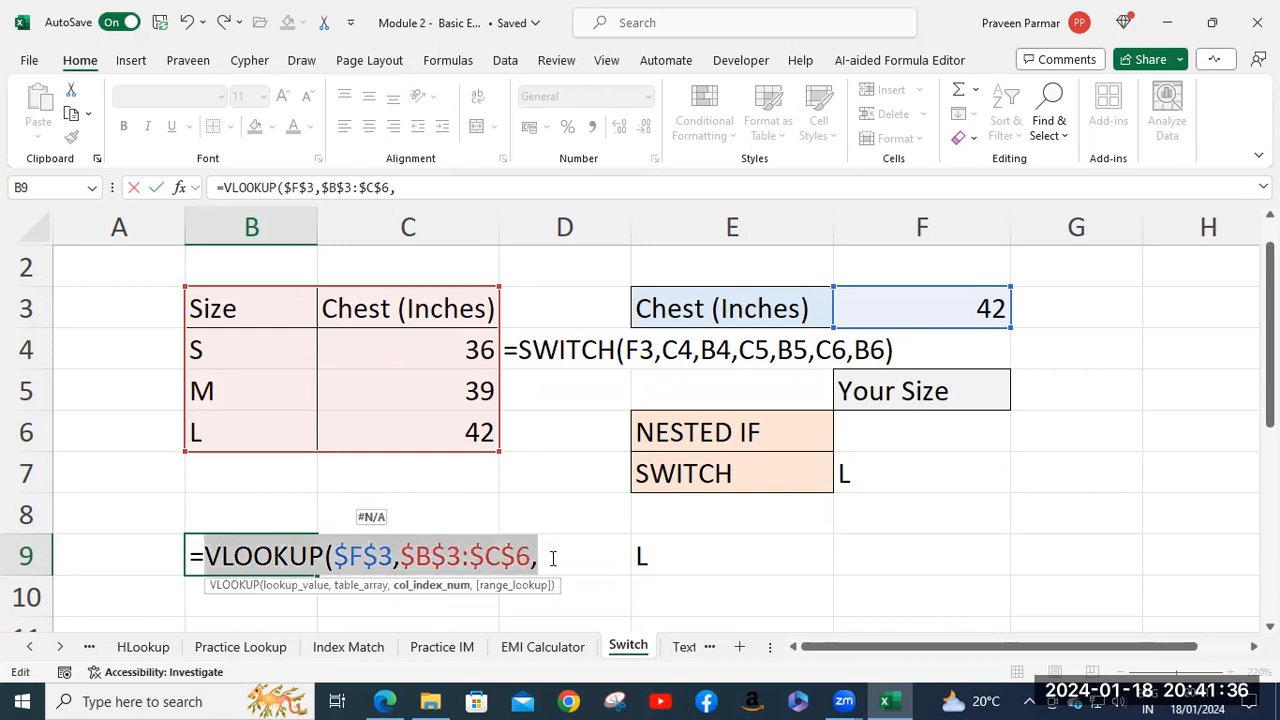
key(ctrl+Delete)
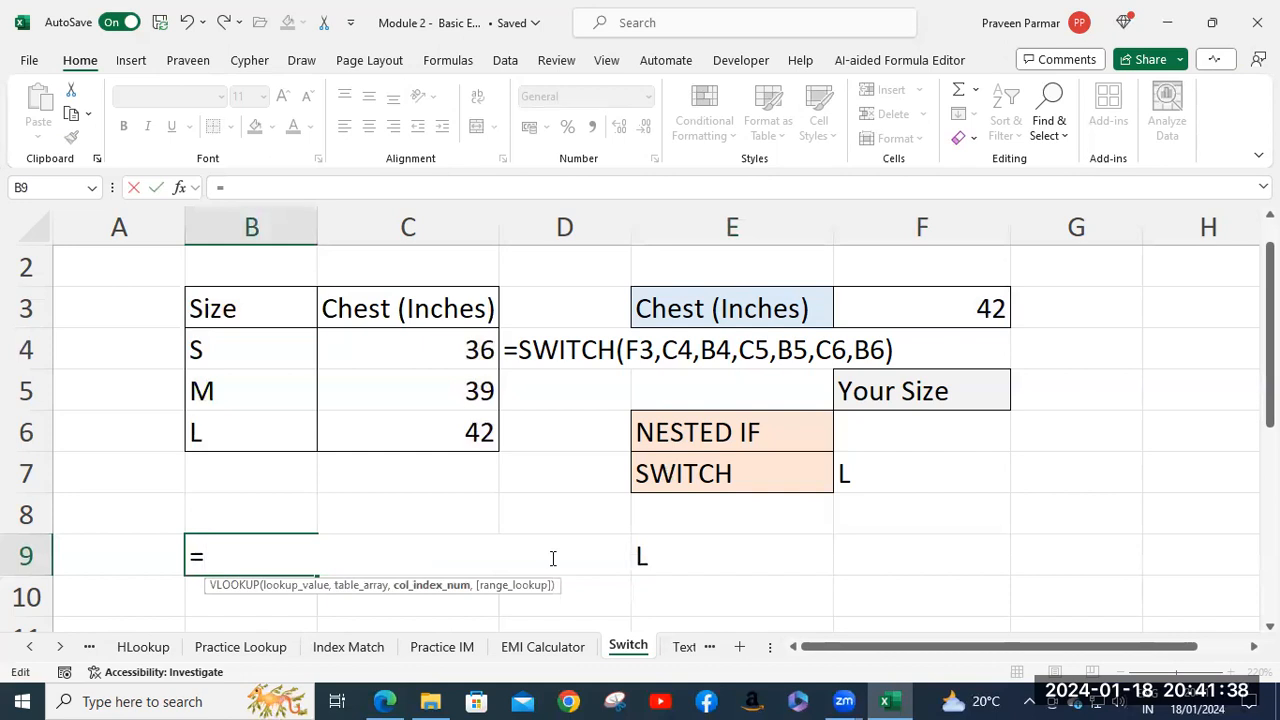
Step: Begin an XLOOKUP formula in B9 with $F$3 as the lookup value and $B$3:$C$6 as the lookup array
text(Xl)
key(Tab)
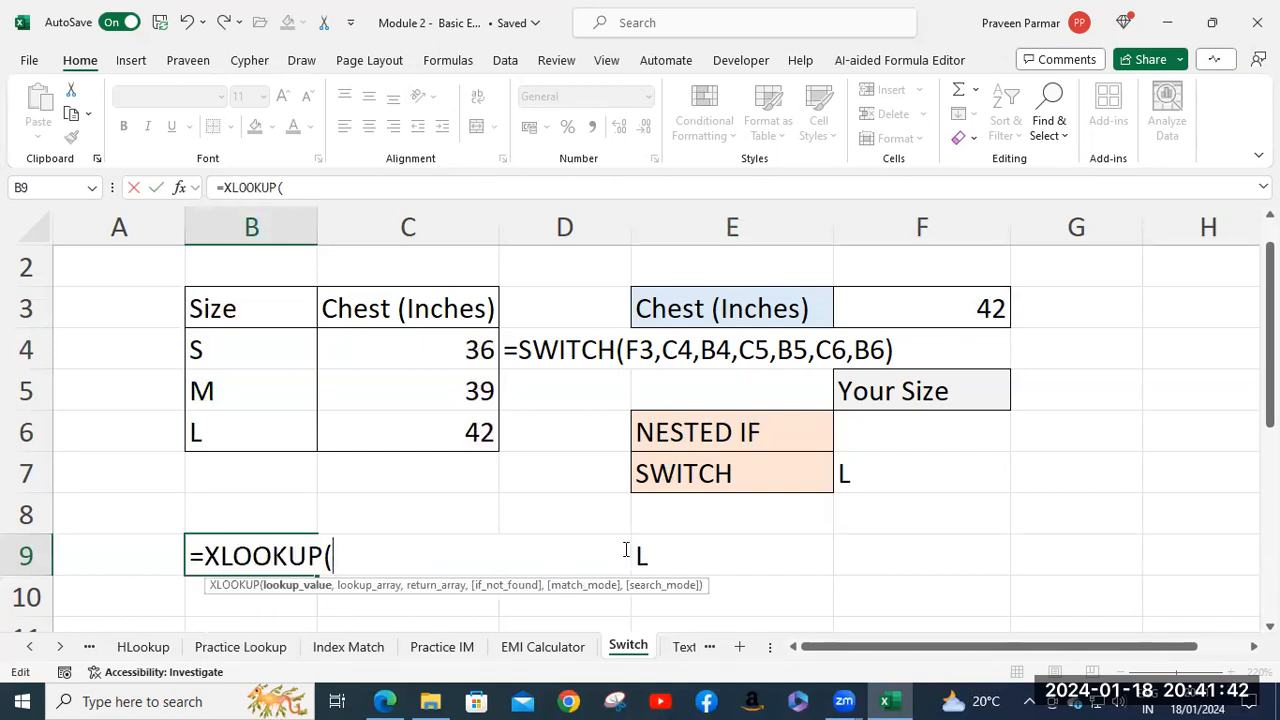
click(903, 317)
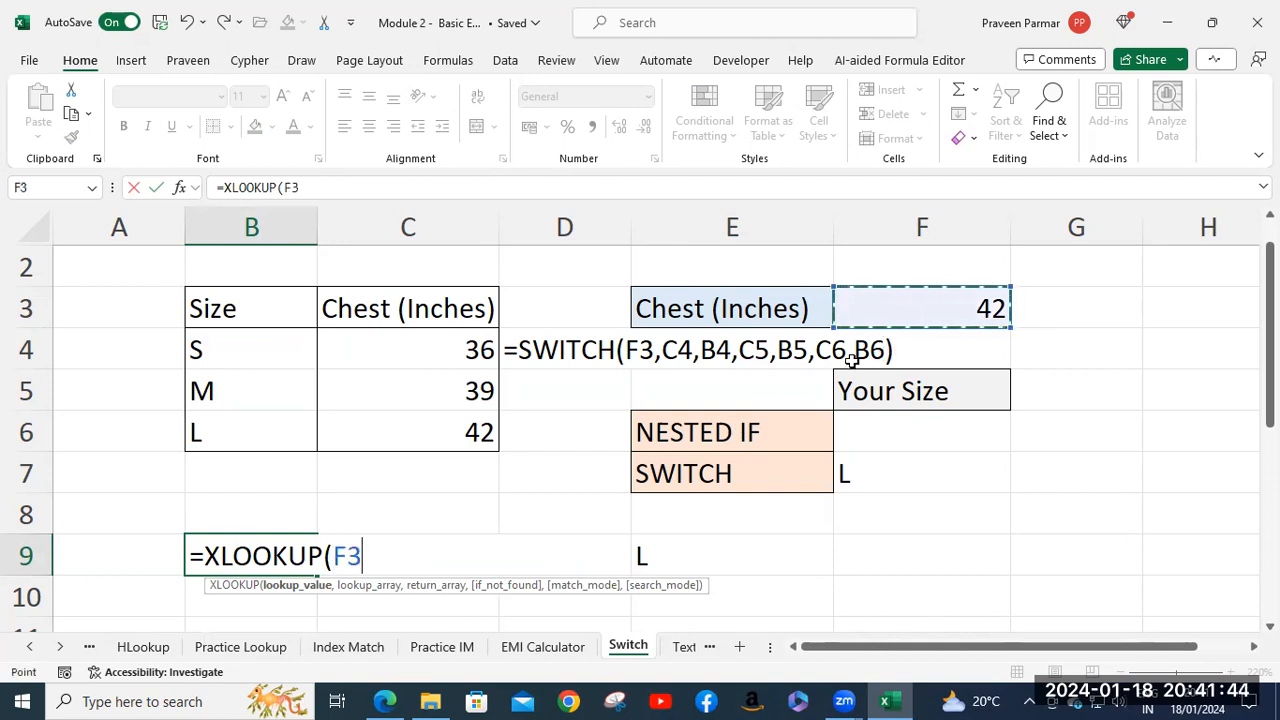
key(F4)
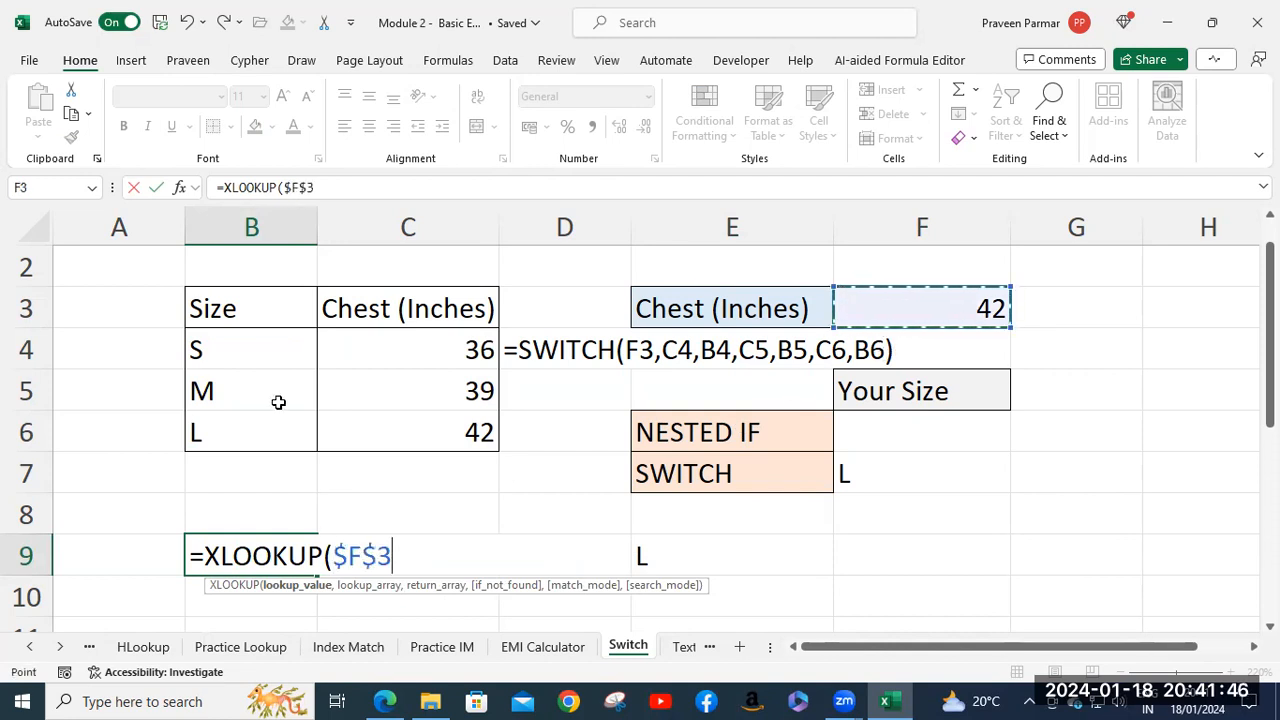
text(,)
click(260, 300)
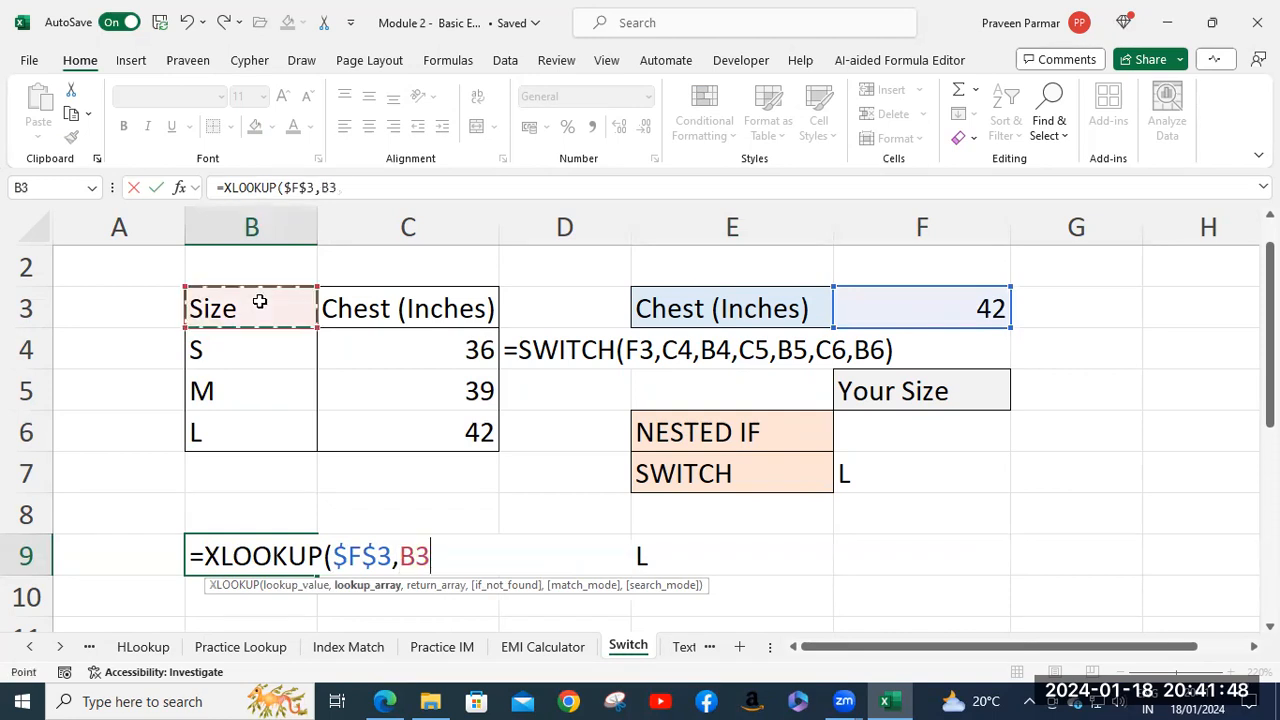
shift+click(470, 430)
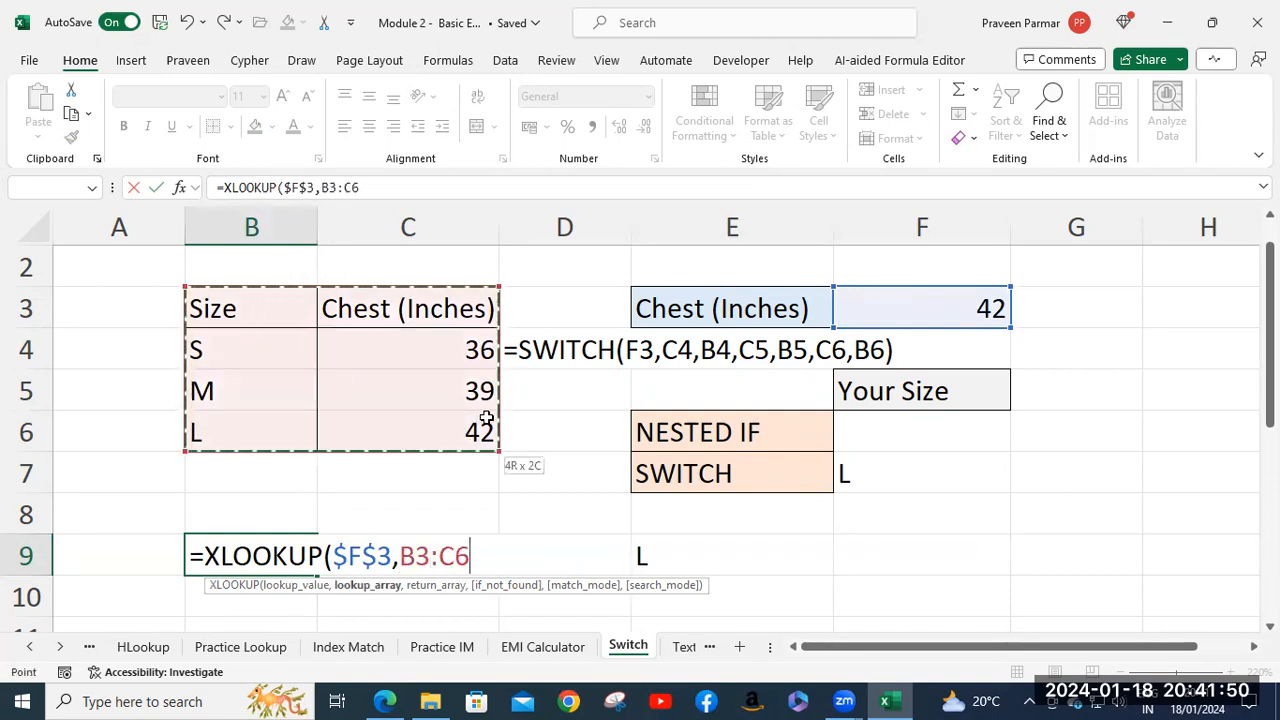
key(F4)
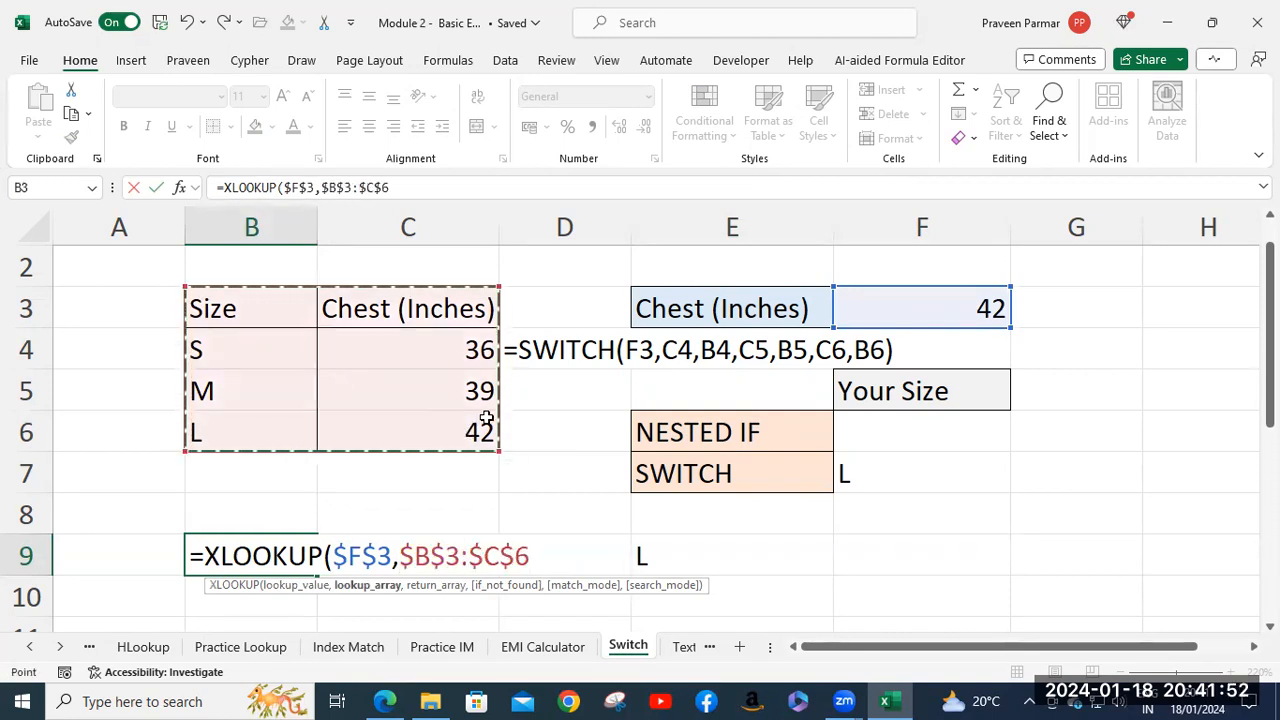
text(,)
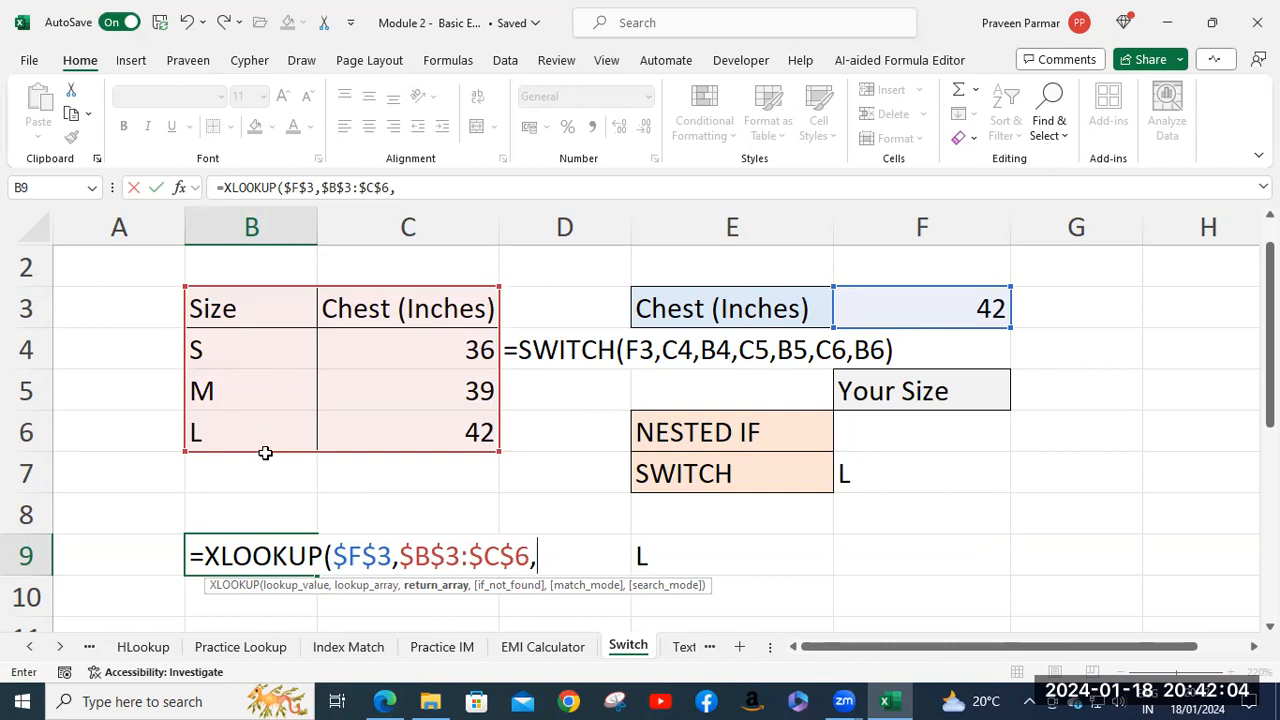
Step: Use the size column $B$3:$B$6 as the XLOOKUP return array and enter the formula in B9
click(254, 305)
drag(269, 423, 271, 432)
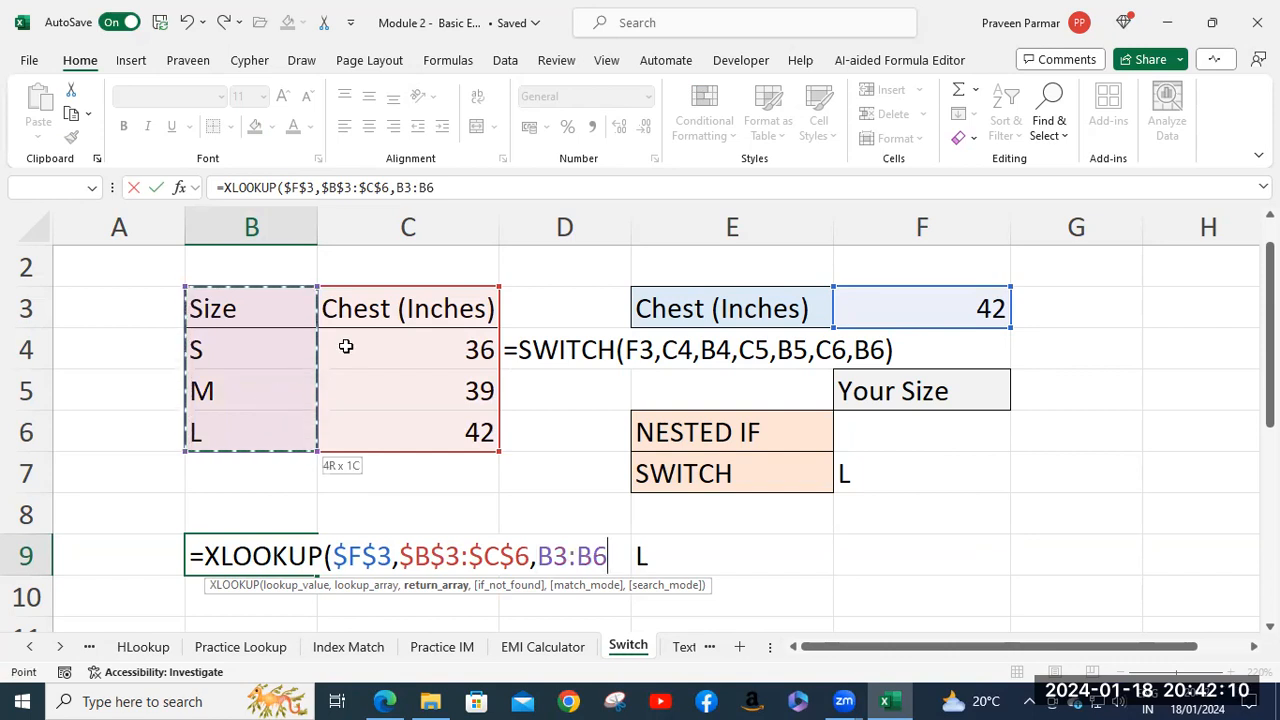
key(F4)
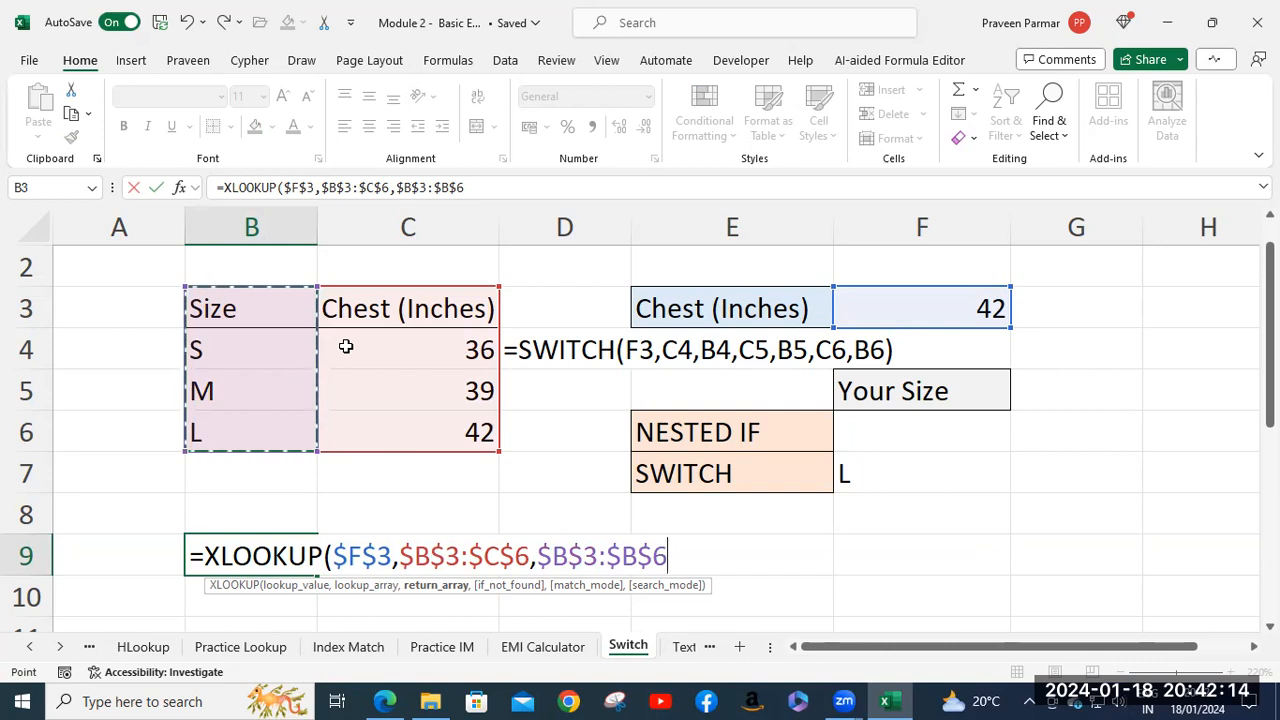
text())
key(Return)
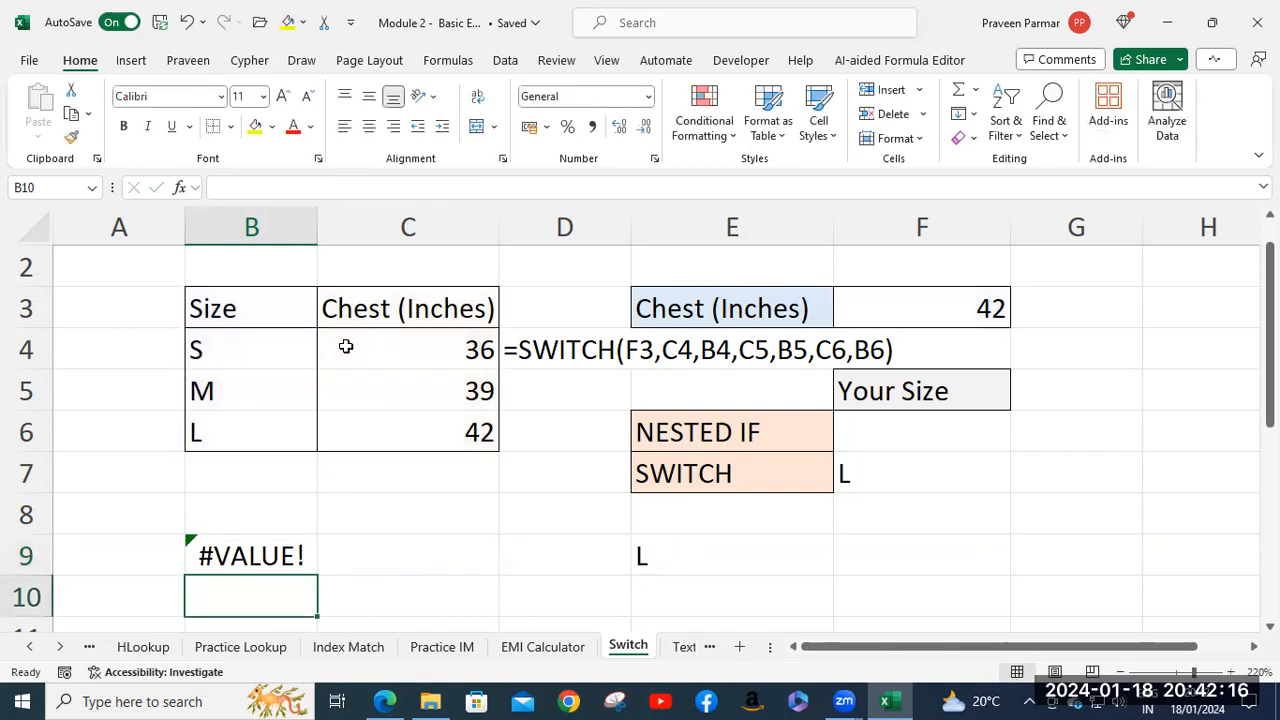
Step: Replace the lookup array of the XLOOKUP in B9 with the absolute range $C$3:$C$6 and enter the formula
double_click(270, 556)
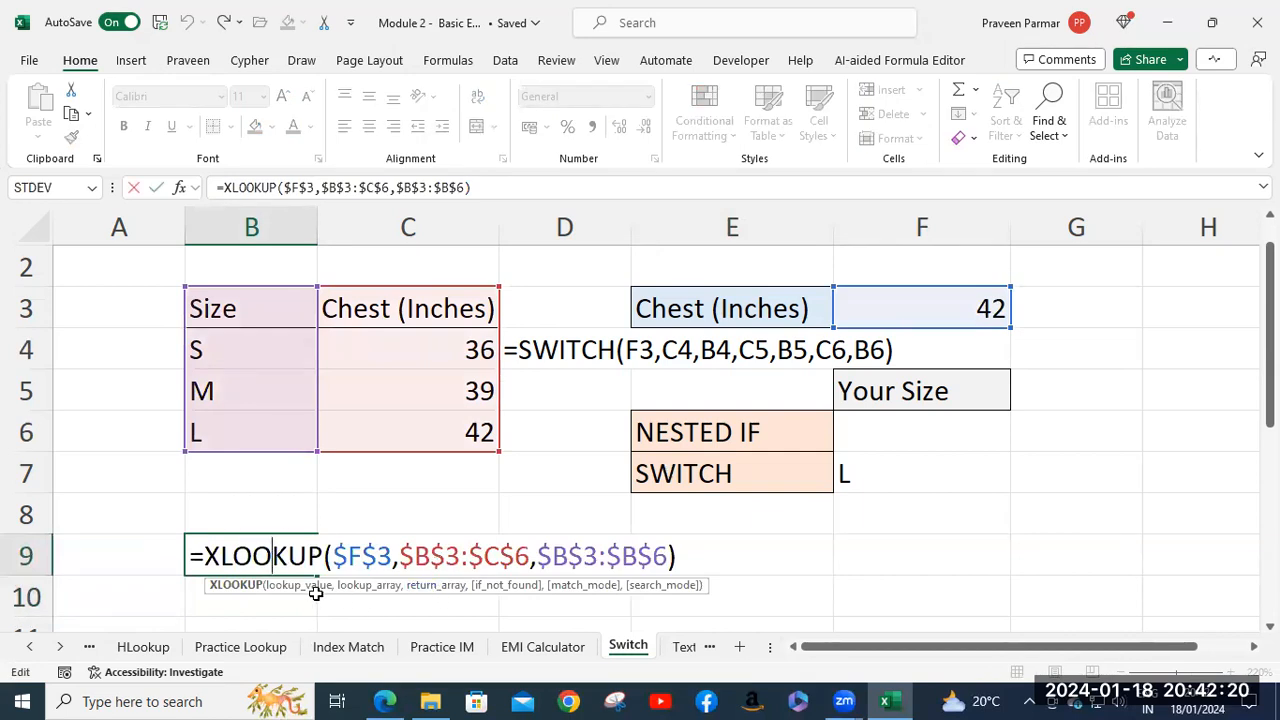
drag(399, 557, 533, 557)
key(BackSpace)
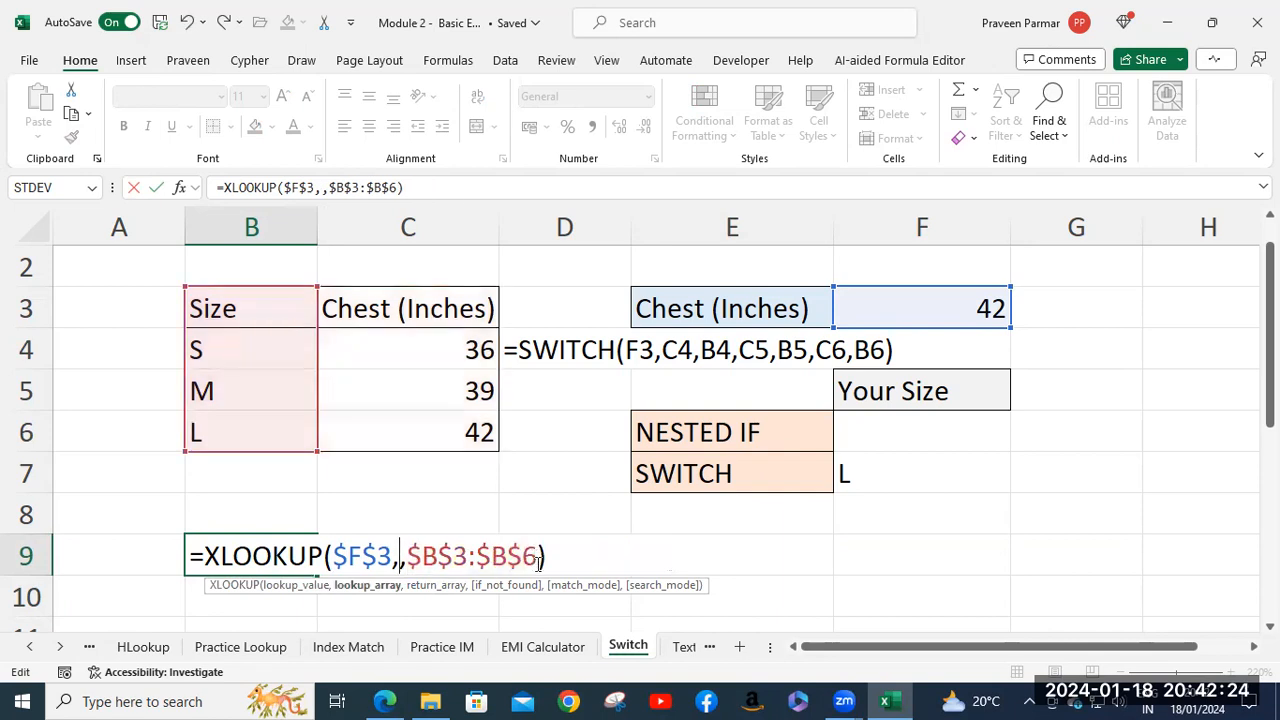
drag(427, 310, 441, 431)
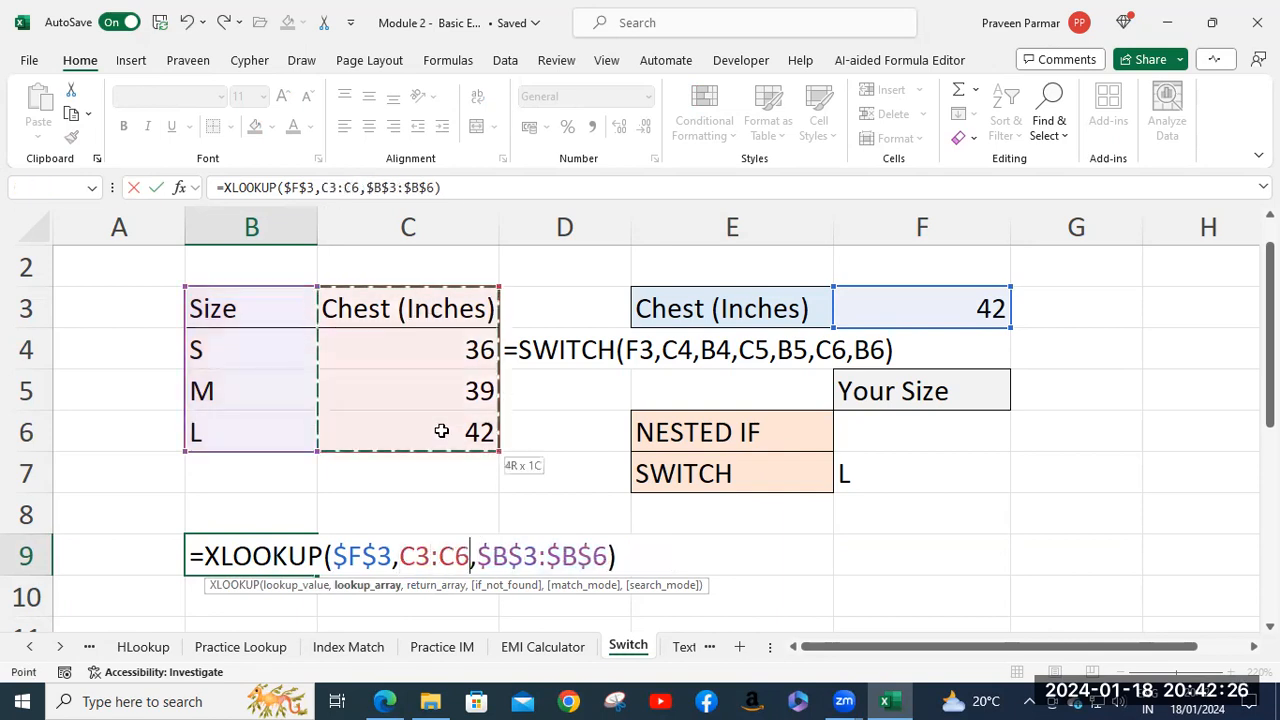
key(F4)
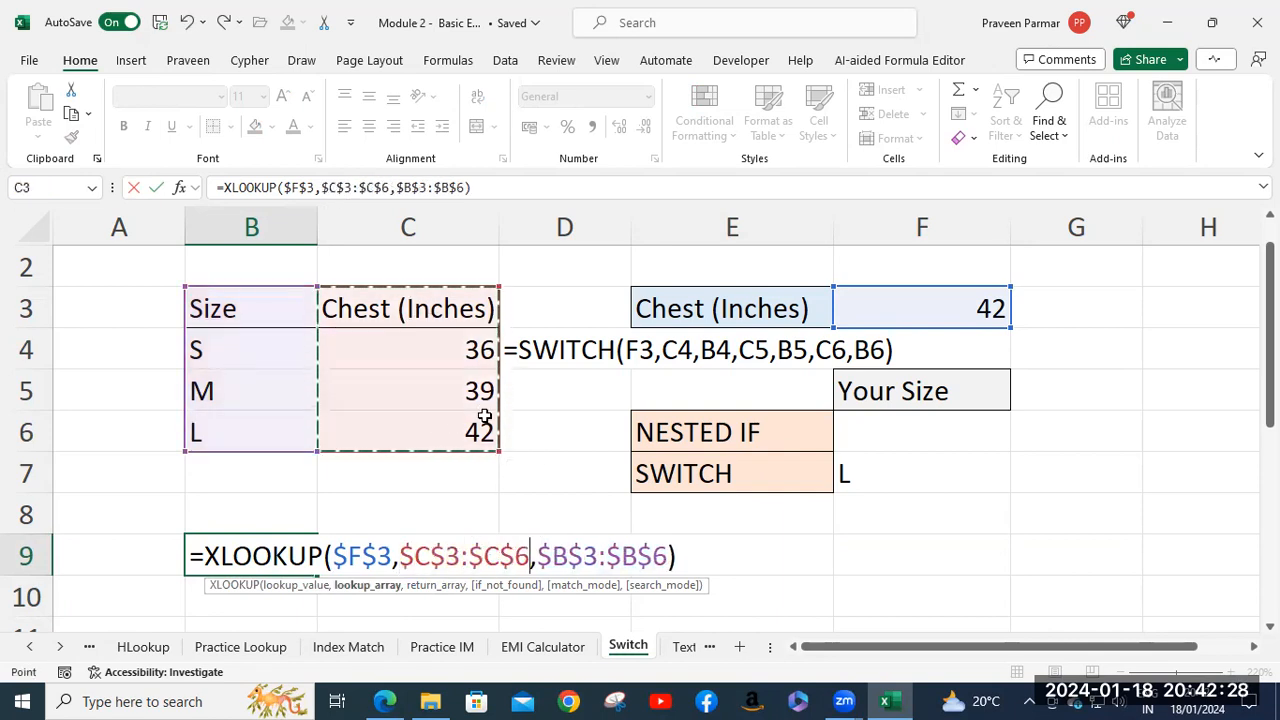
key(Return)
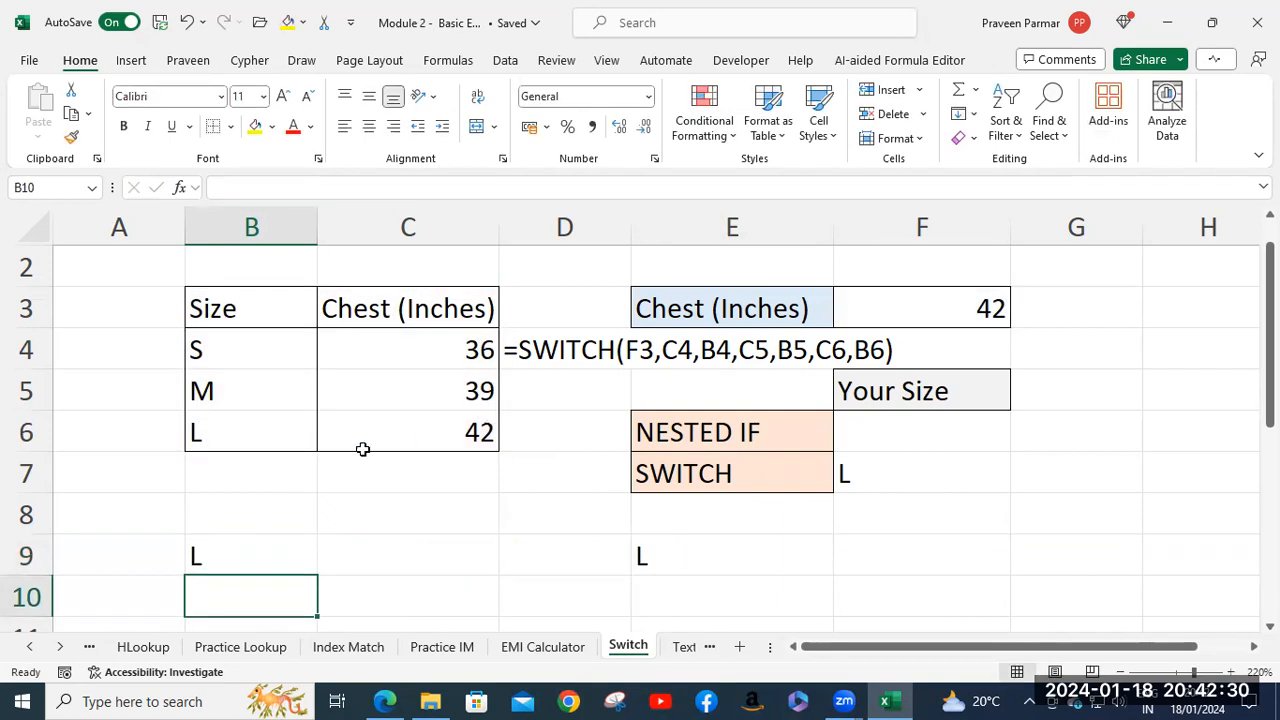
Step: Clear B9 and begin a new XLOOKUP formula there with $F$3 as the lookup value
click(273, 545)
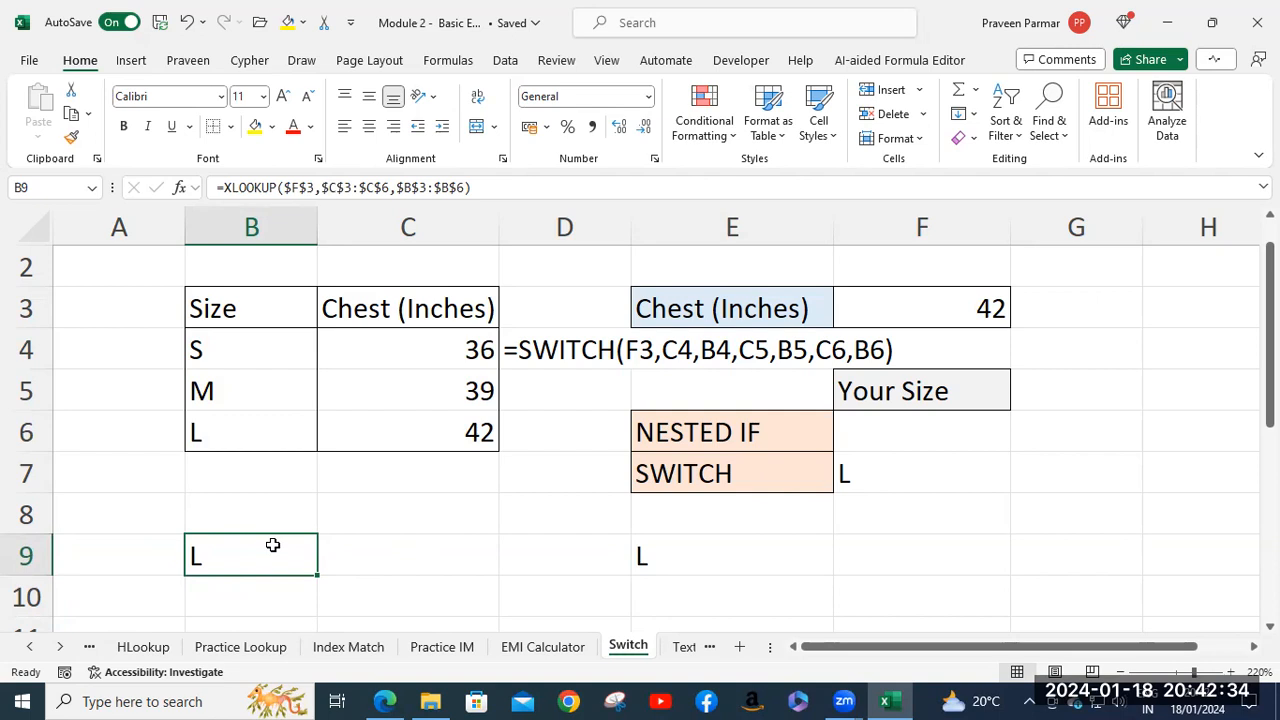
key(Delete)
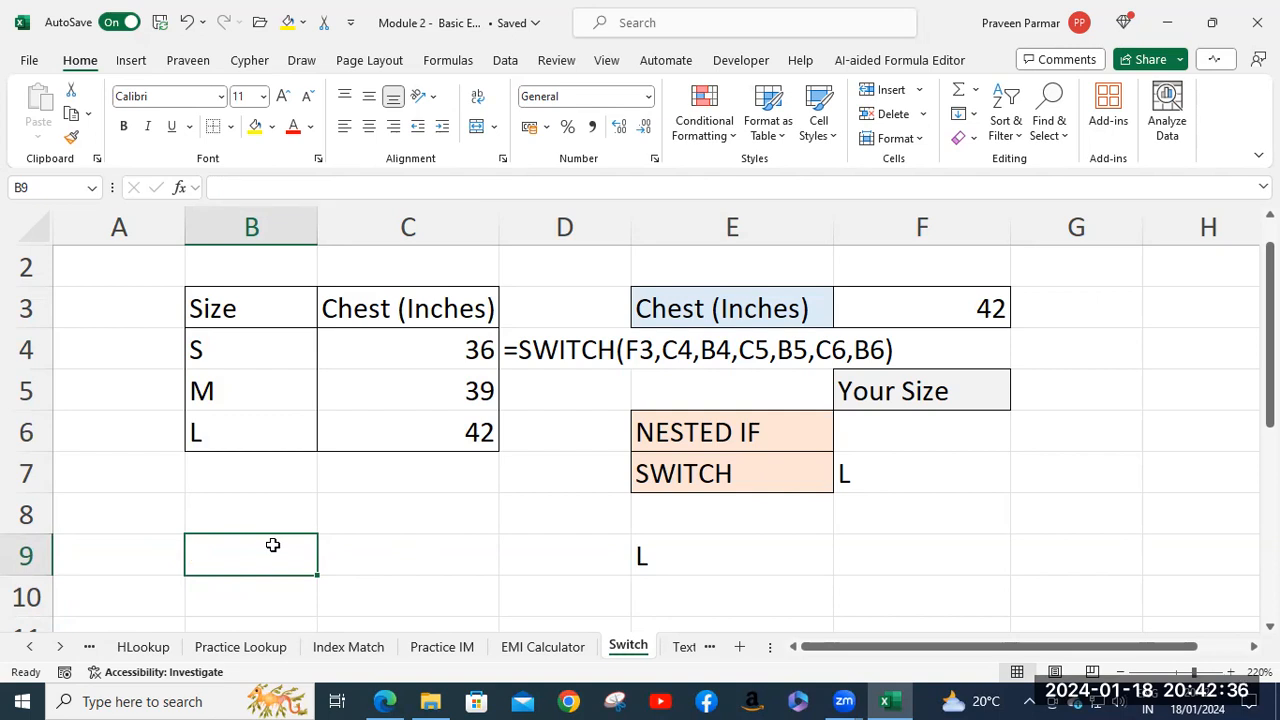
text(=xlo)
key(Tab)
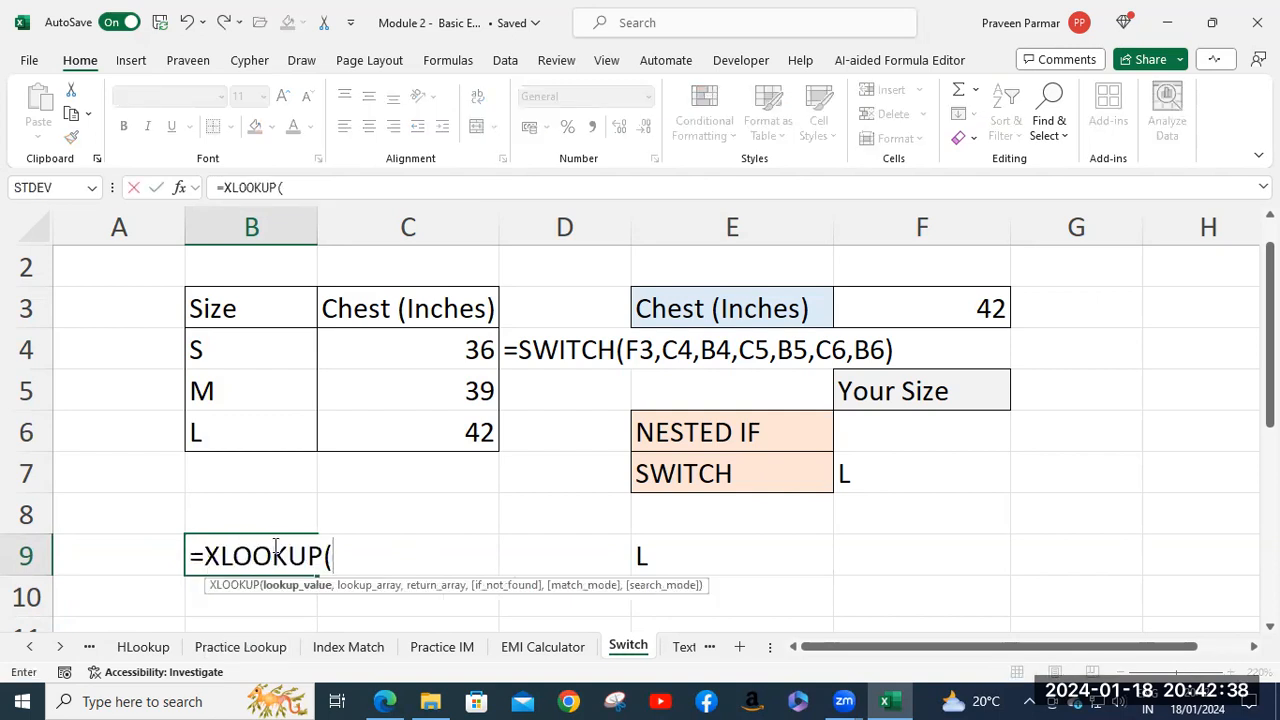
click(958, 309)
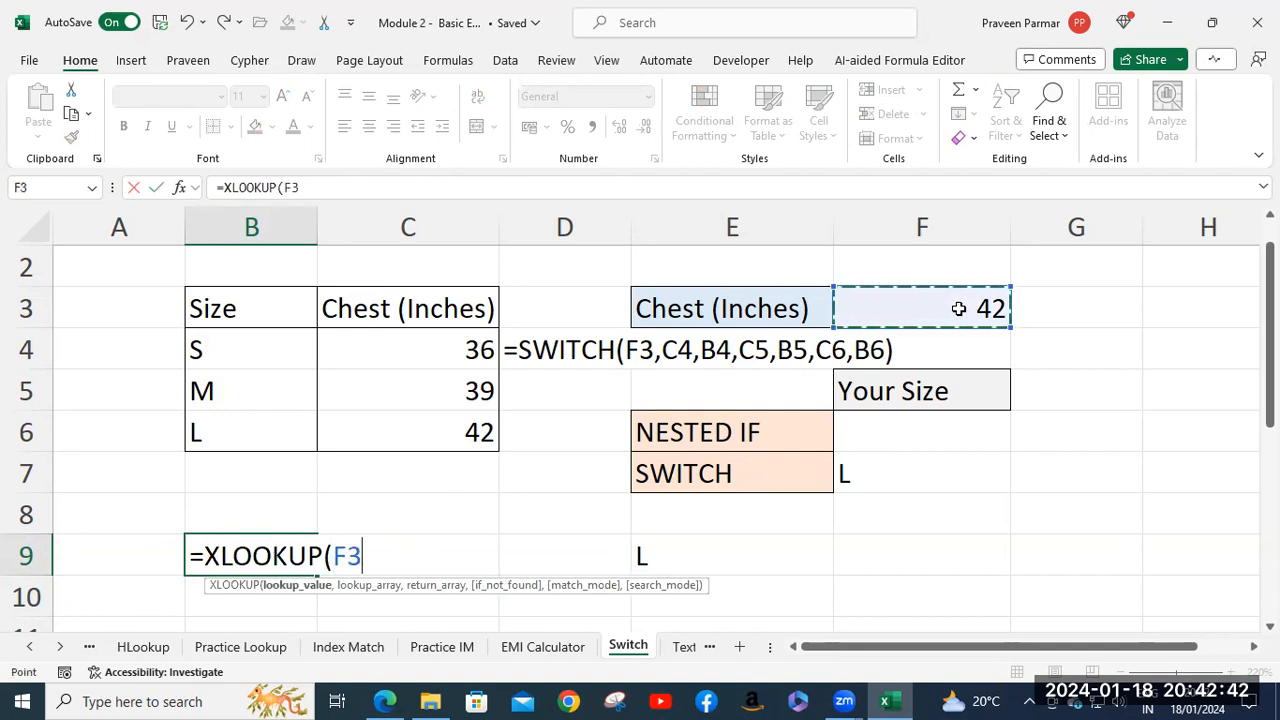
key(F4)
text(,)
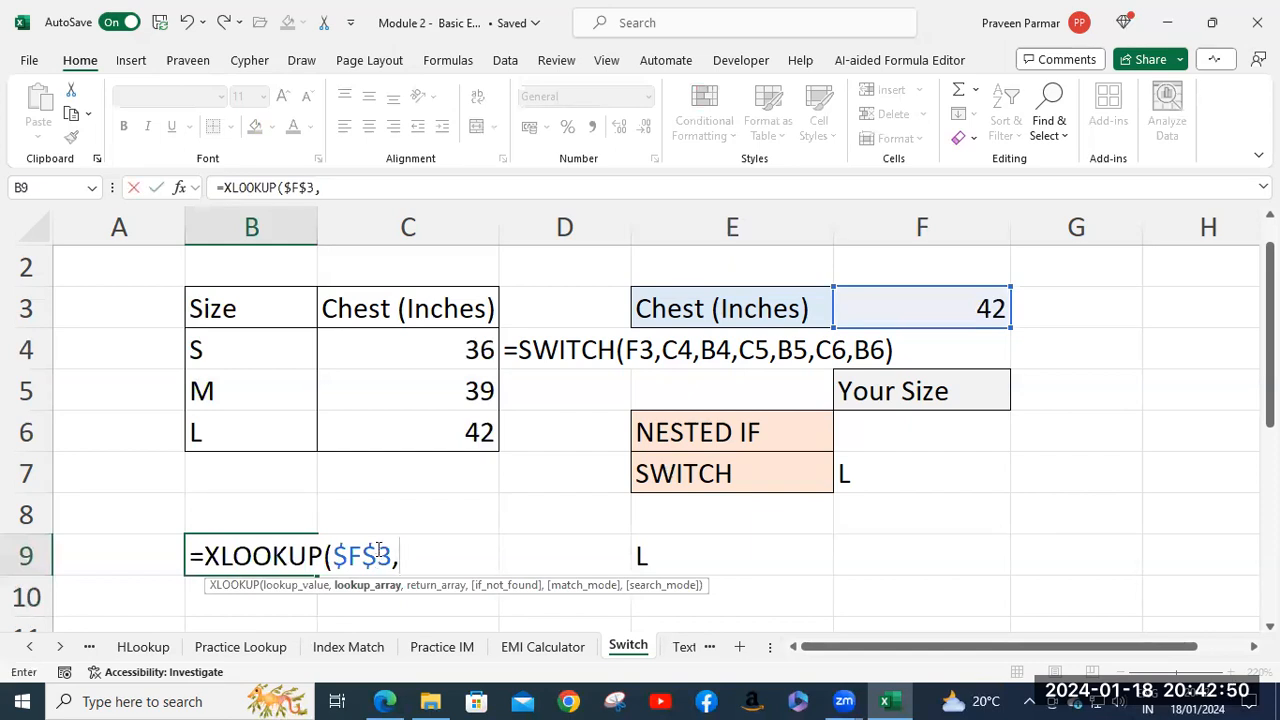
Step: Complete the XLOOKUP in B9 with $C$3:$C$6 as the lookup array and $B$3:$B$6 as the return array
click(401, 309)
drag(401, 309, 419, 436)
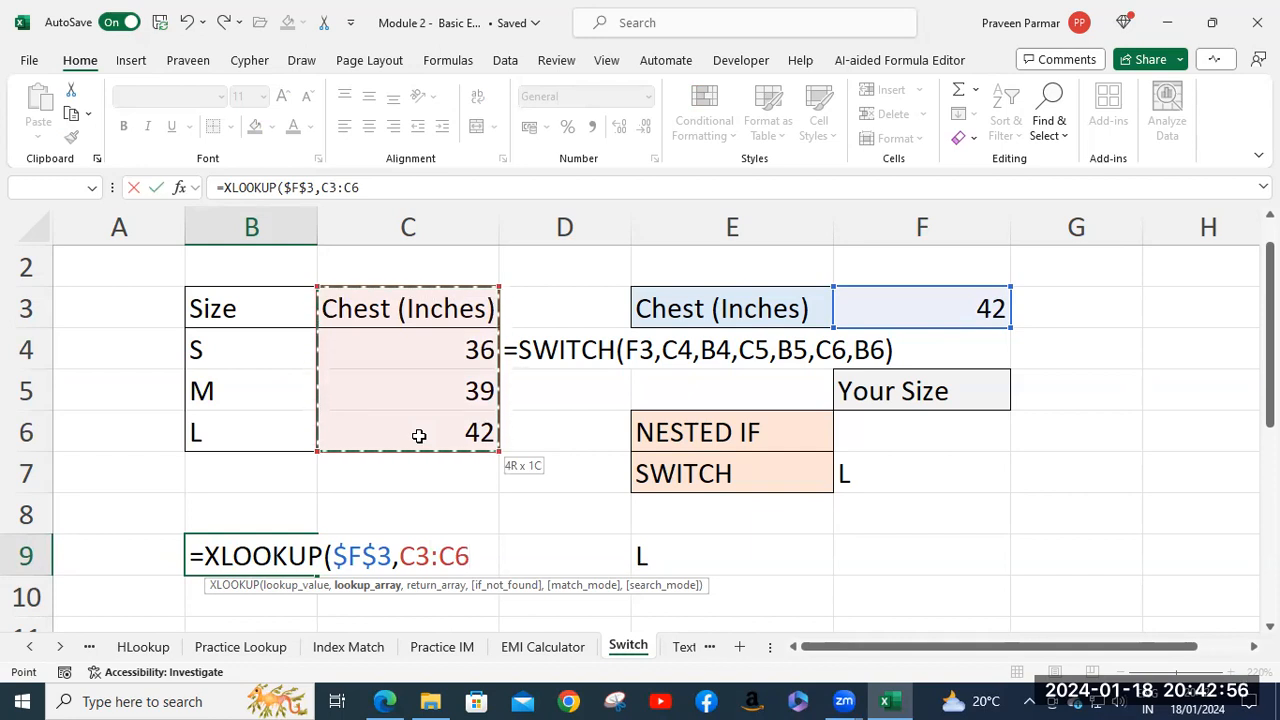
key(F4)
text(,)
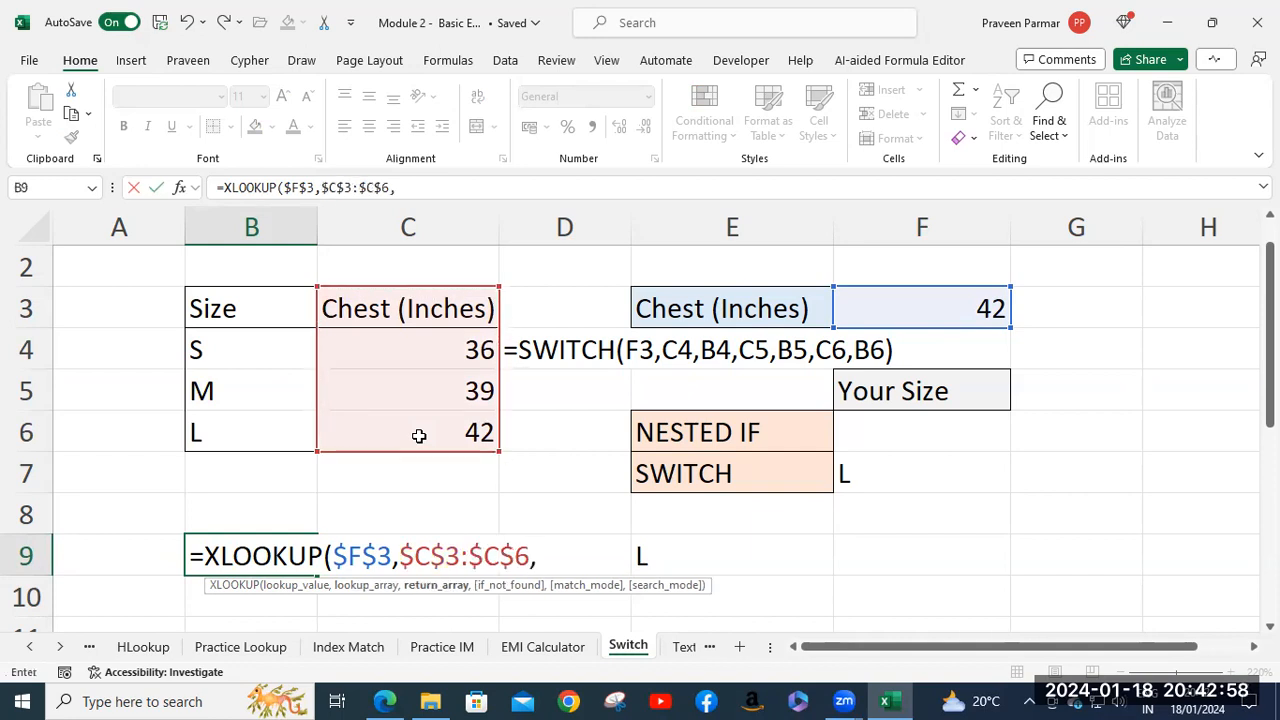
drag(256, 316, 263, 437)
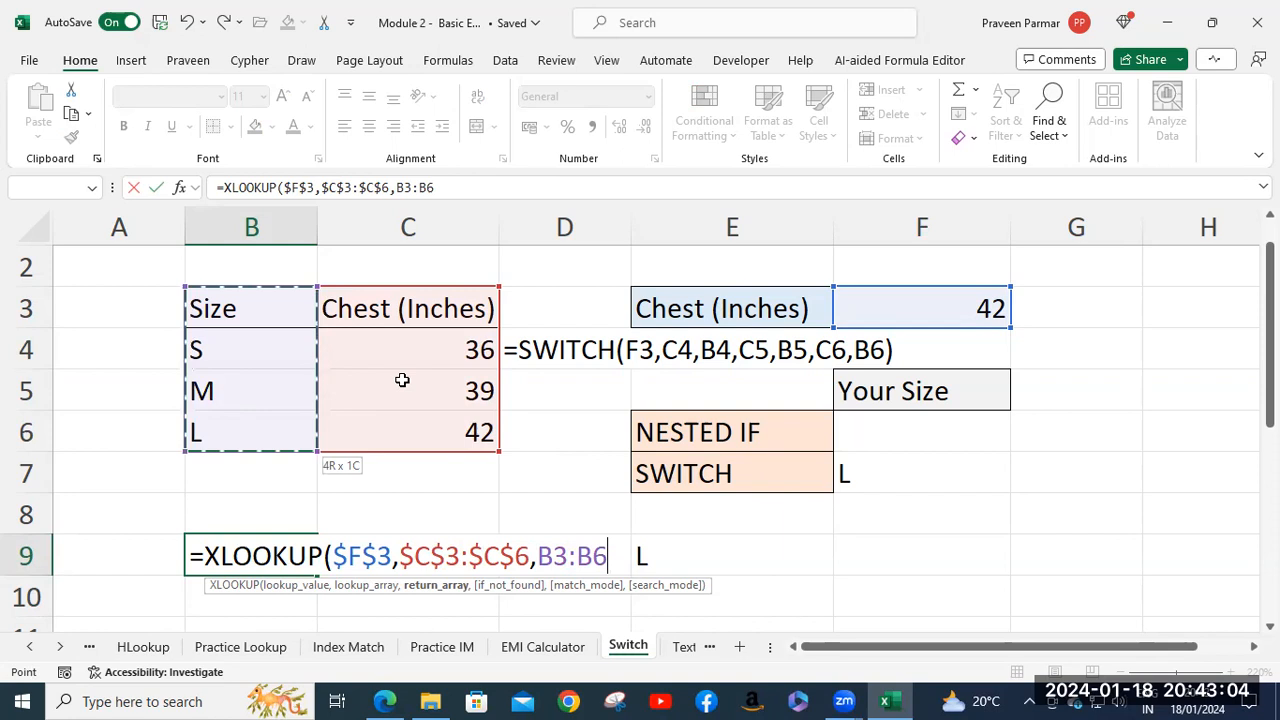
key(F4)
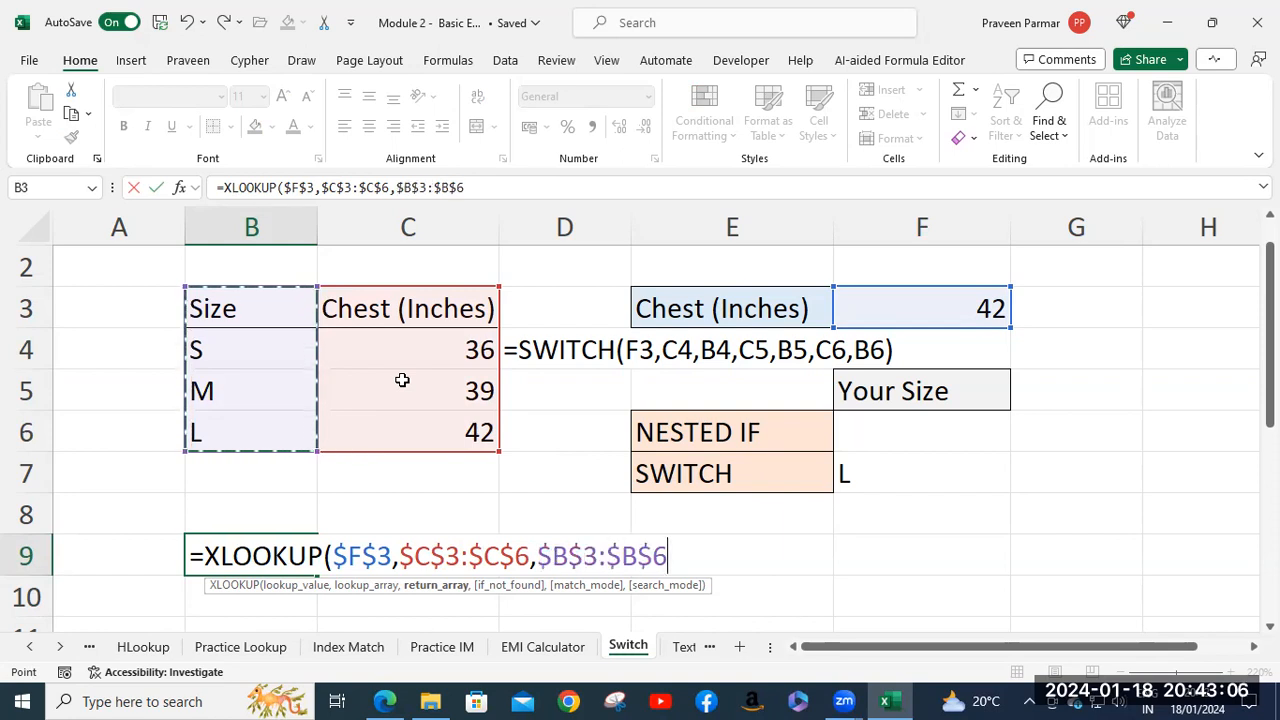
text())
key(Return)
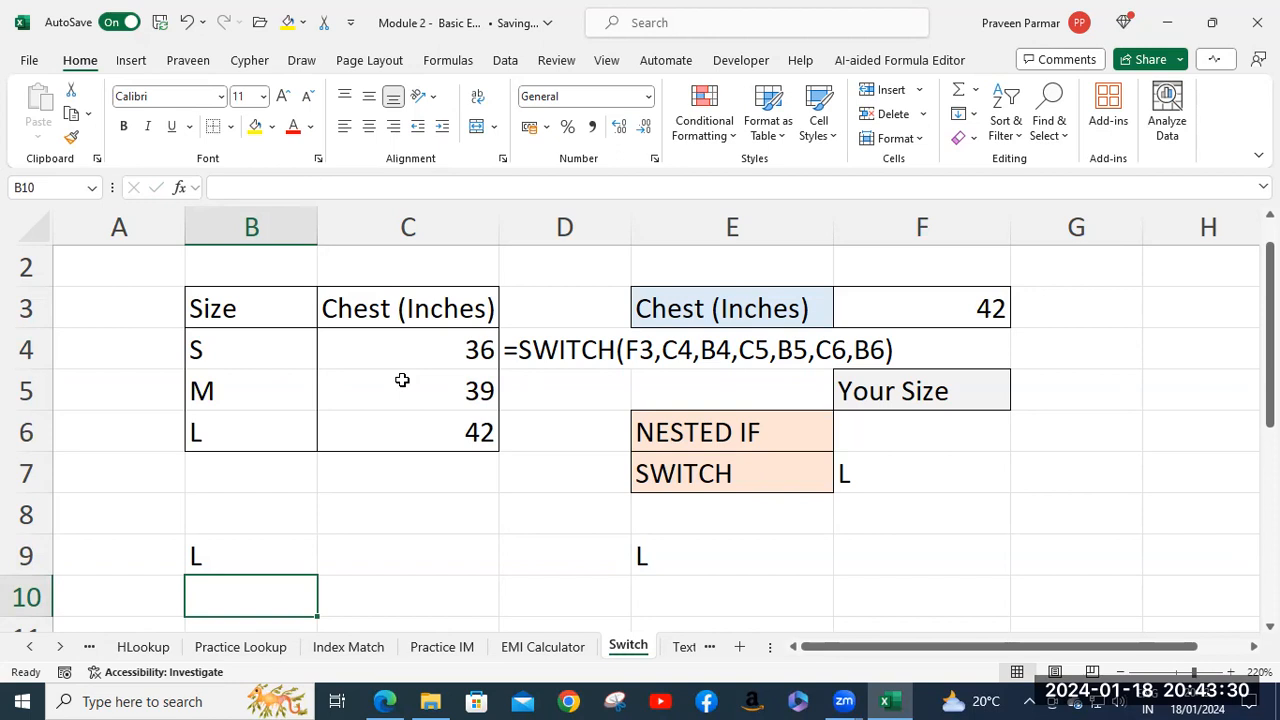
Step: Review the chest column, the VLookup Use and VLookup sheets, and the XLOOKUP formula in B9 of the Switch sheet
click(416, 305)
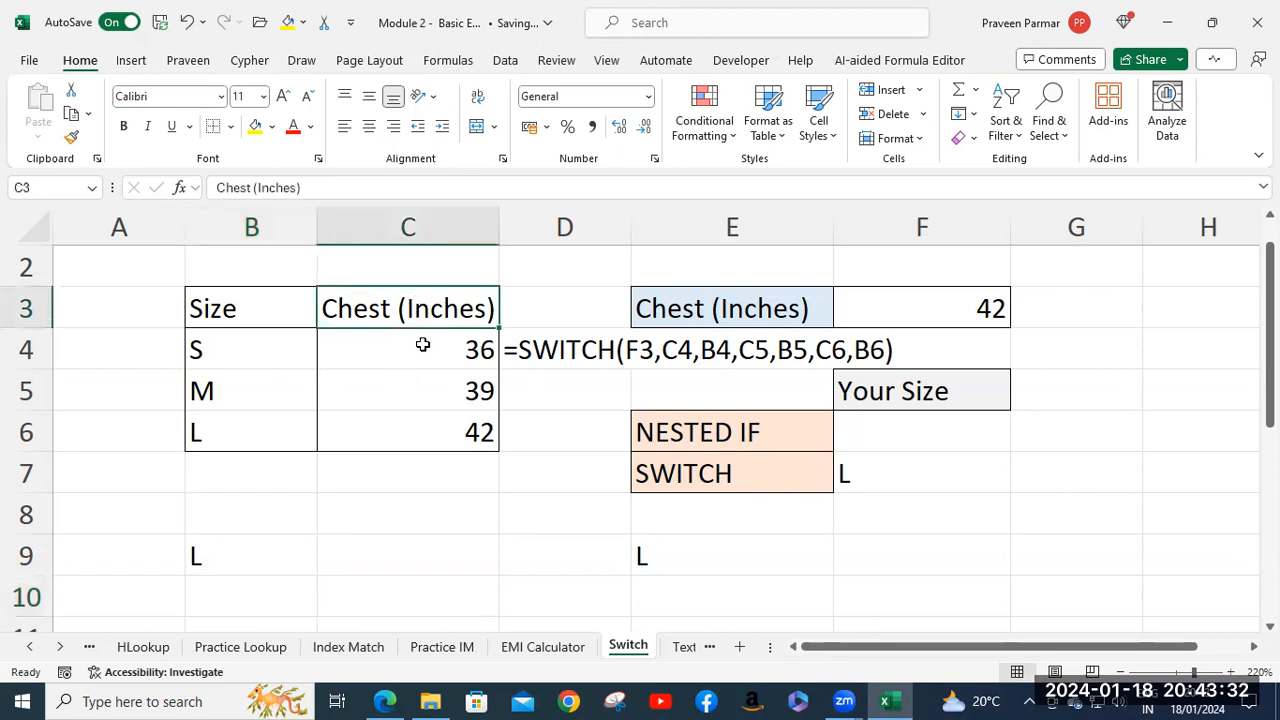
click(424, 428)
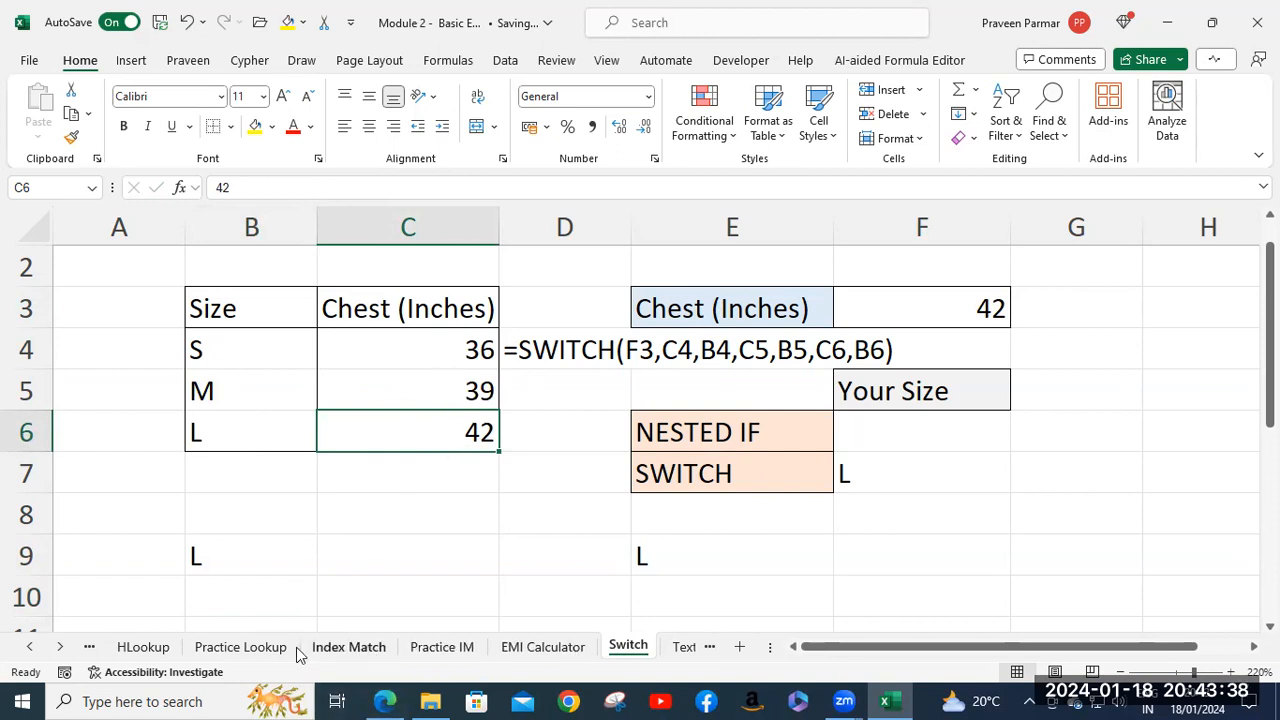
click(30, 648)
click(155, 652)
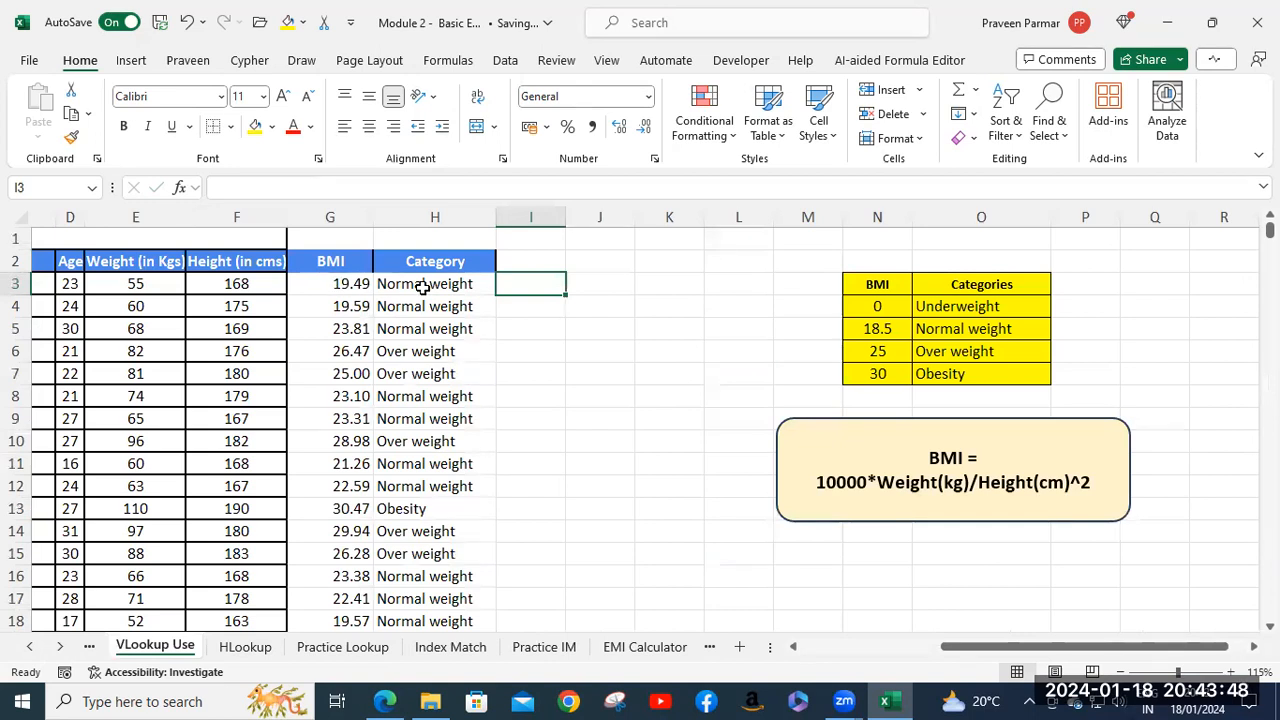
click(92, 647)
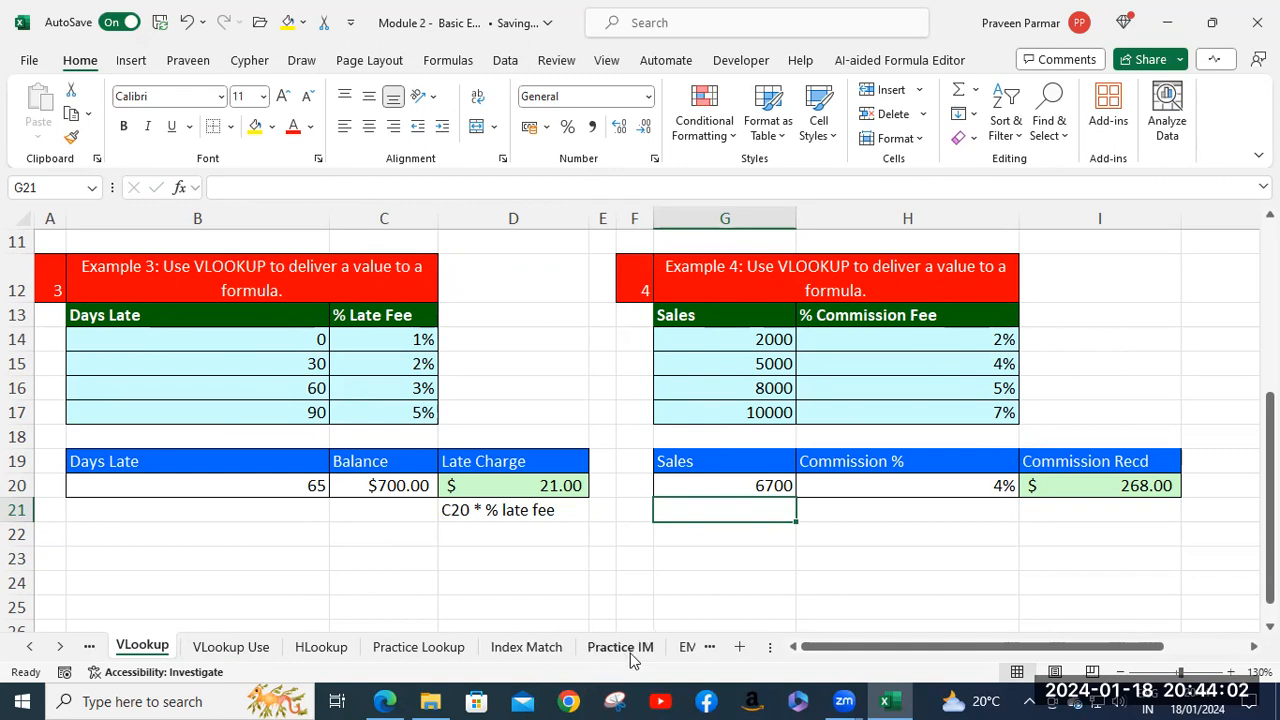
click(685, 651)
click(636, 650)
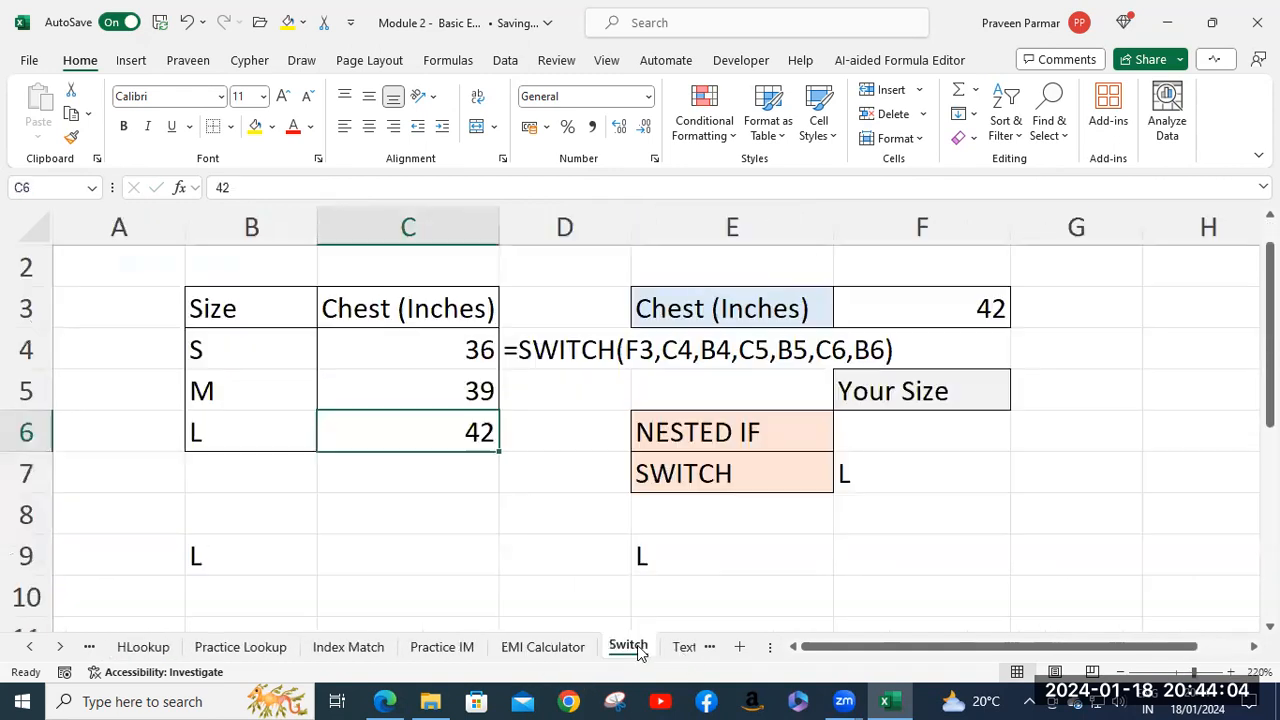
click(214, 557)
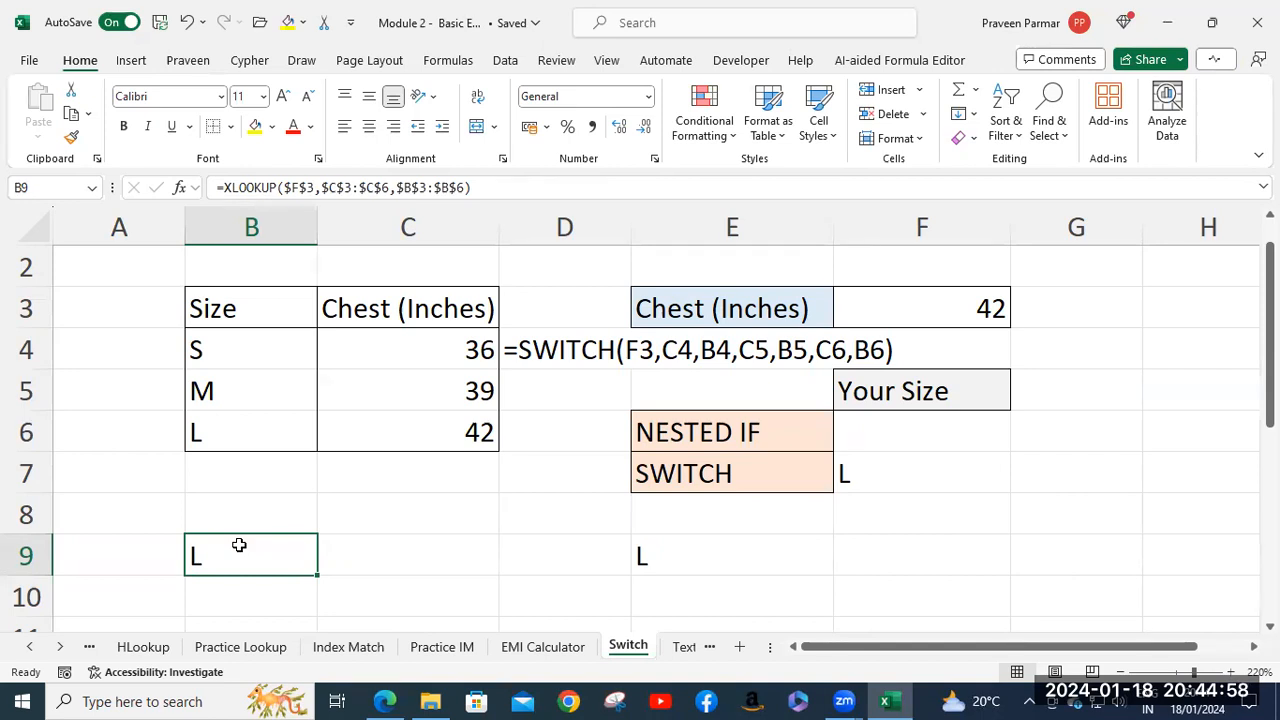
Step: Clear the existing formulas from B2:G27 on the Text Formulas sheet, keeping the employee names and headers
click(684, 647)
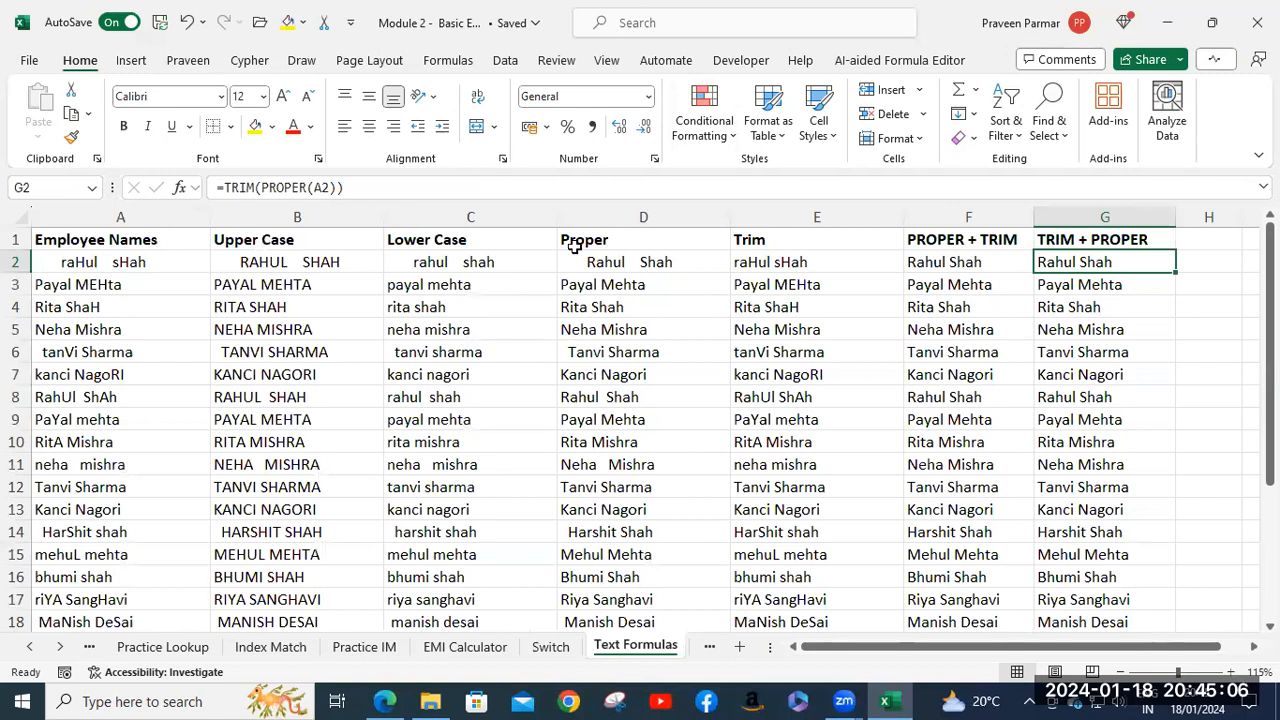
click(292, 267)
drag(1270, 345, 1270, 478)
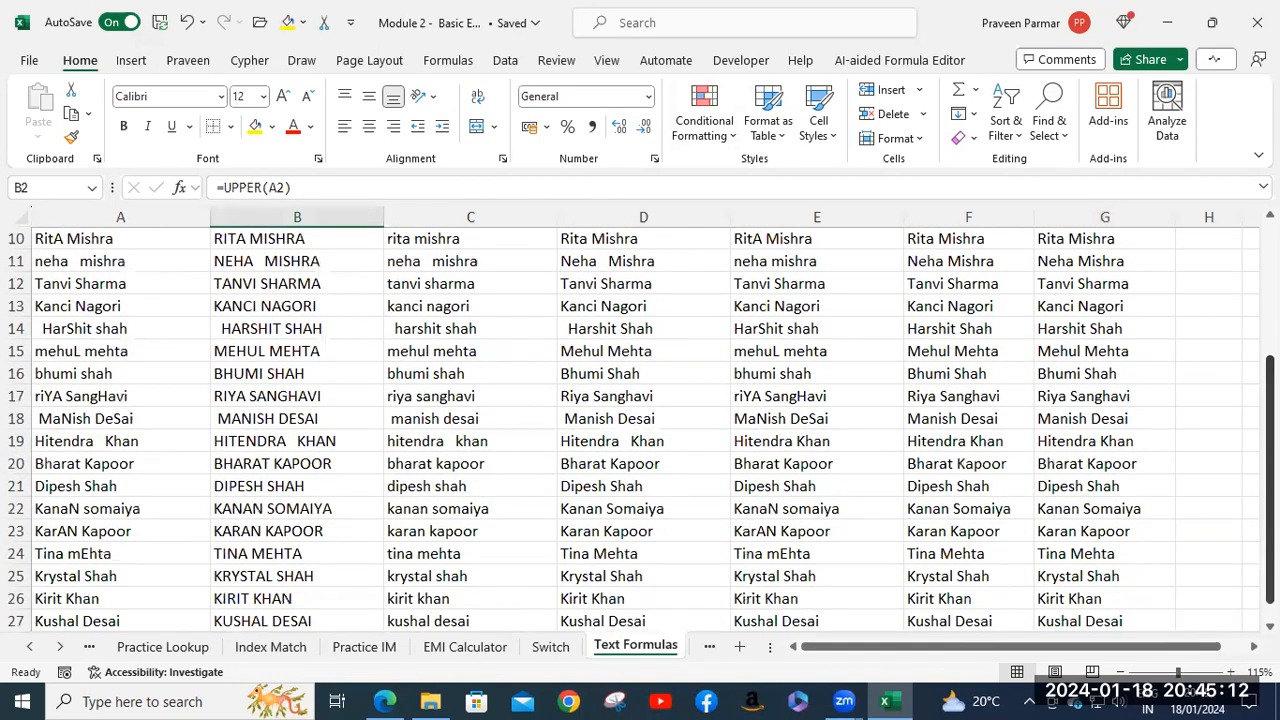
shift+click(1110, 620)
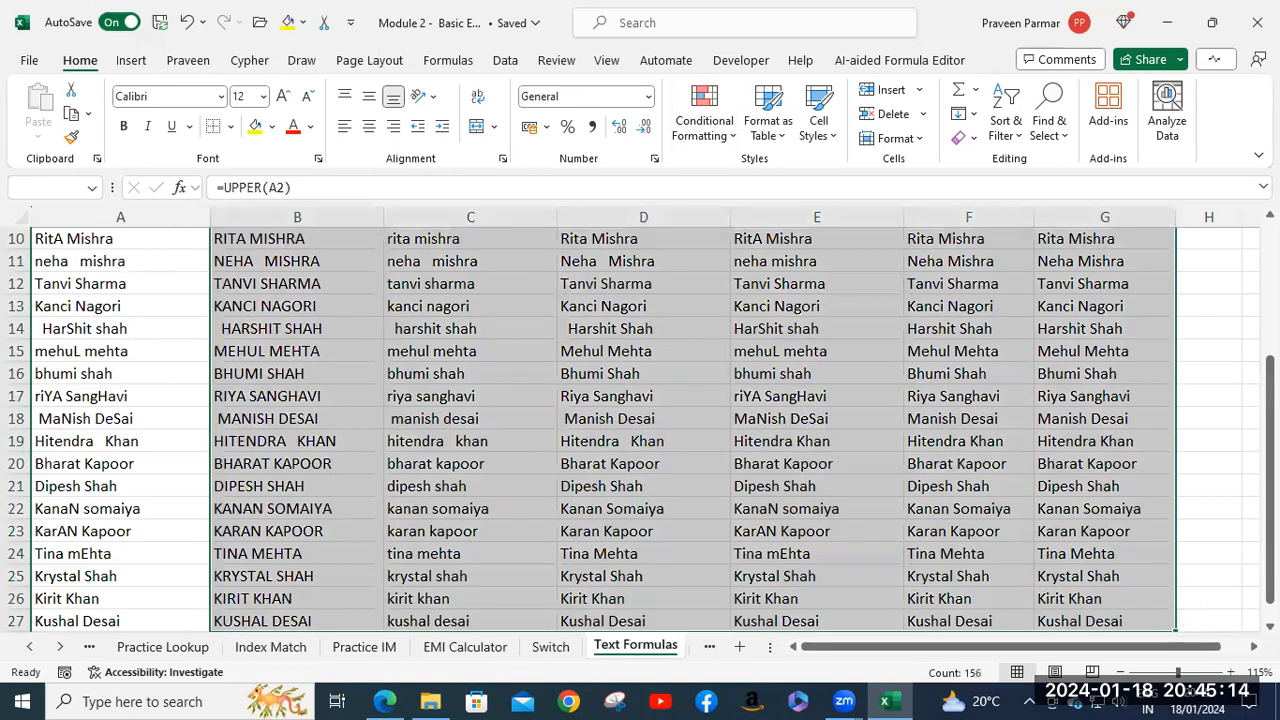
key(Delete)
Step: Enter =UPPER(A2) in B2 and fill it down the Upper Case column for all employee names
click(320, 266)
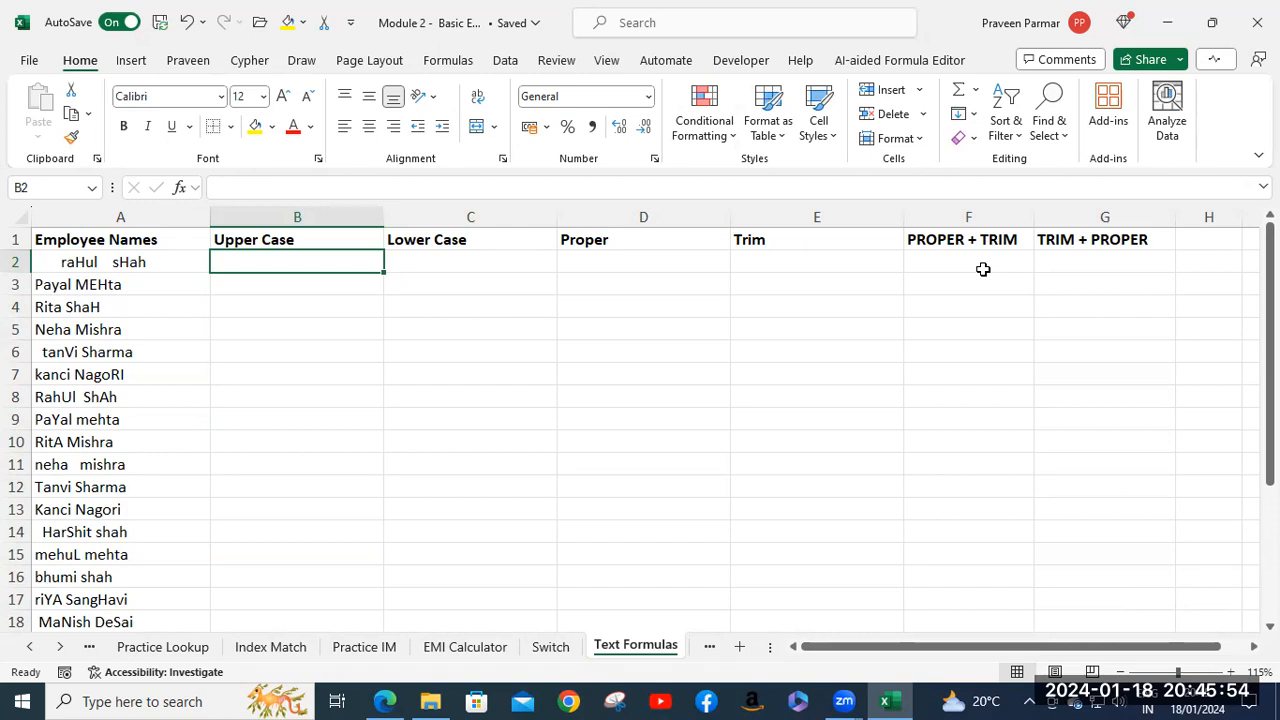
text(=)
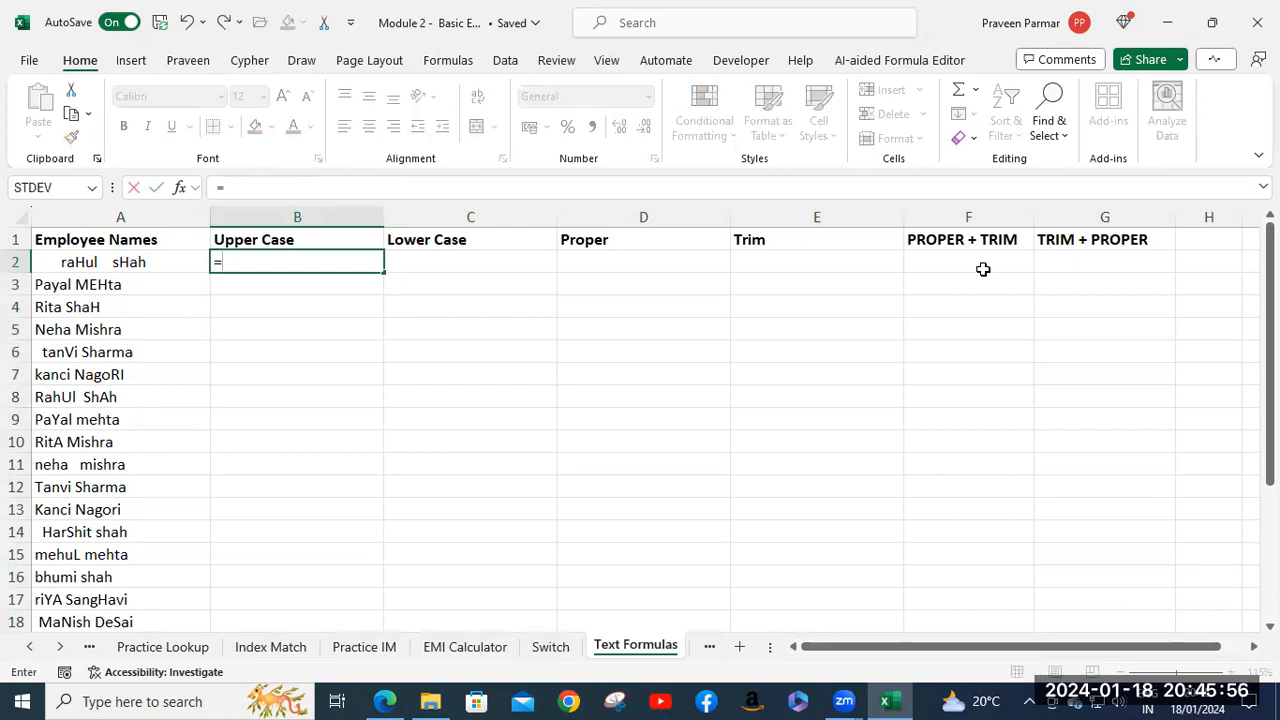
text(upp)
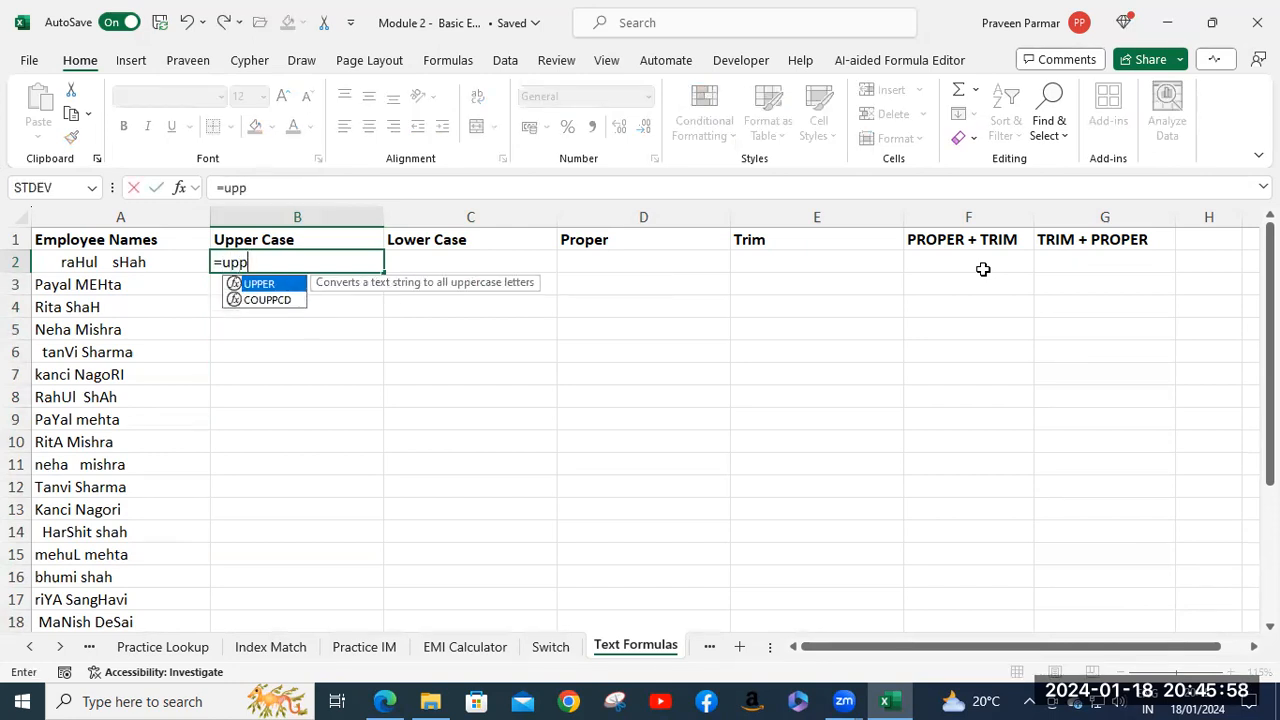
key(Tab)
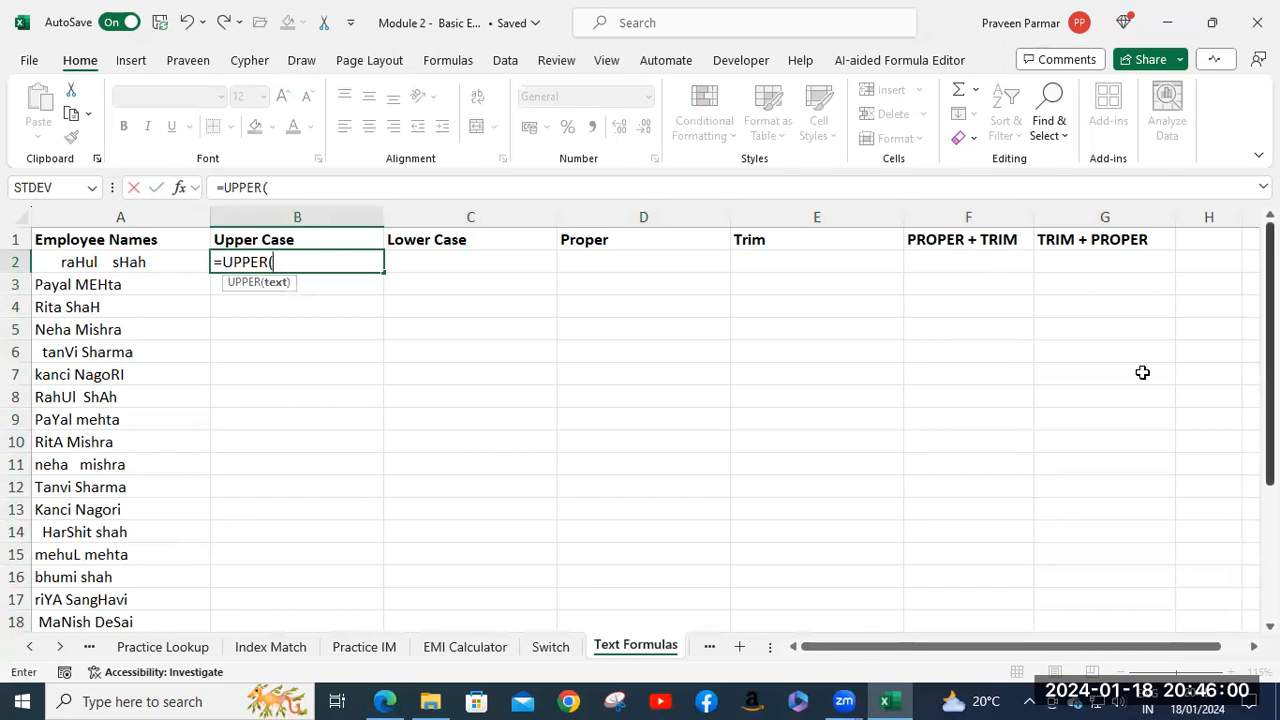
click(148, 264)
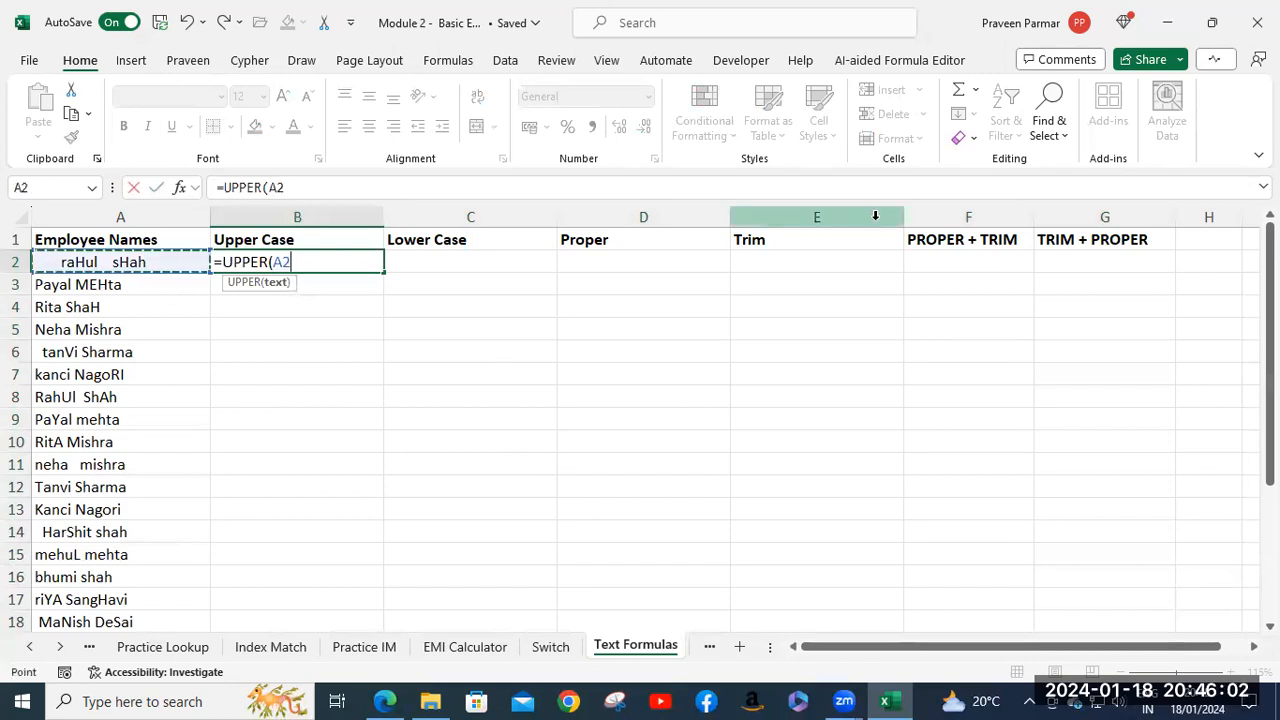
text())
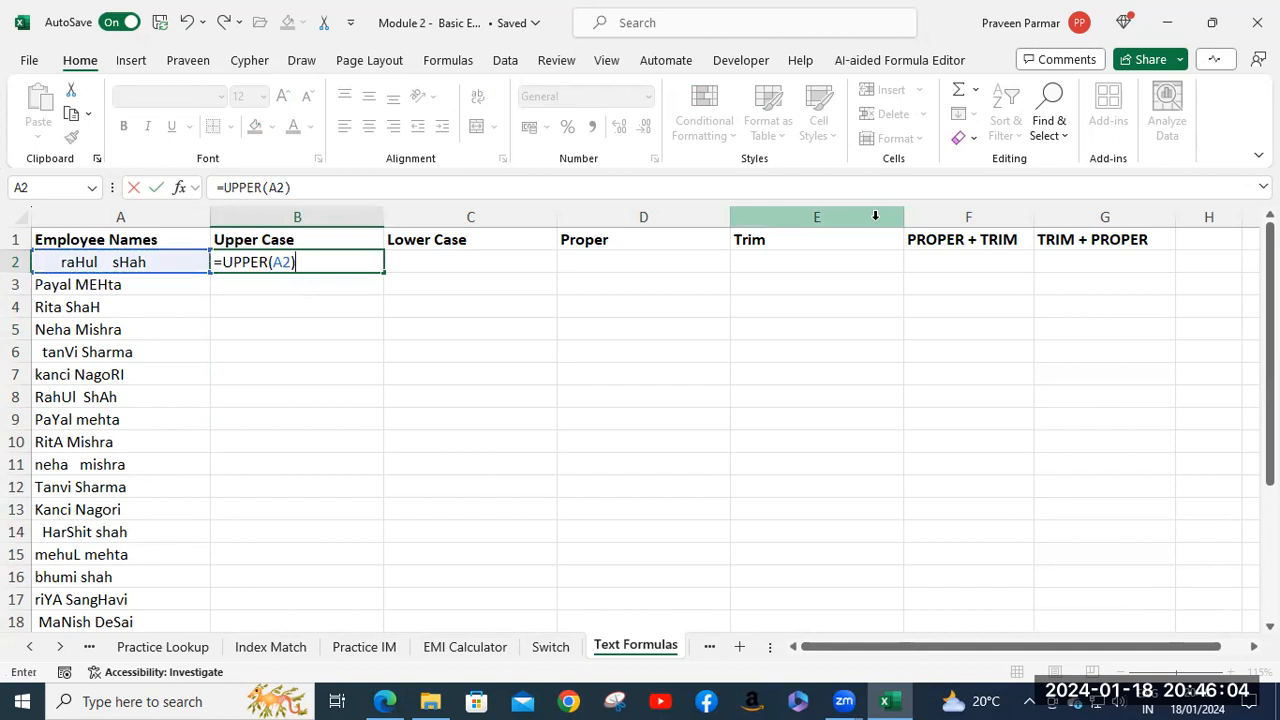
key(Return)
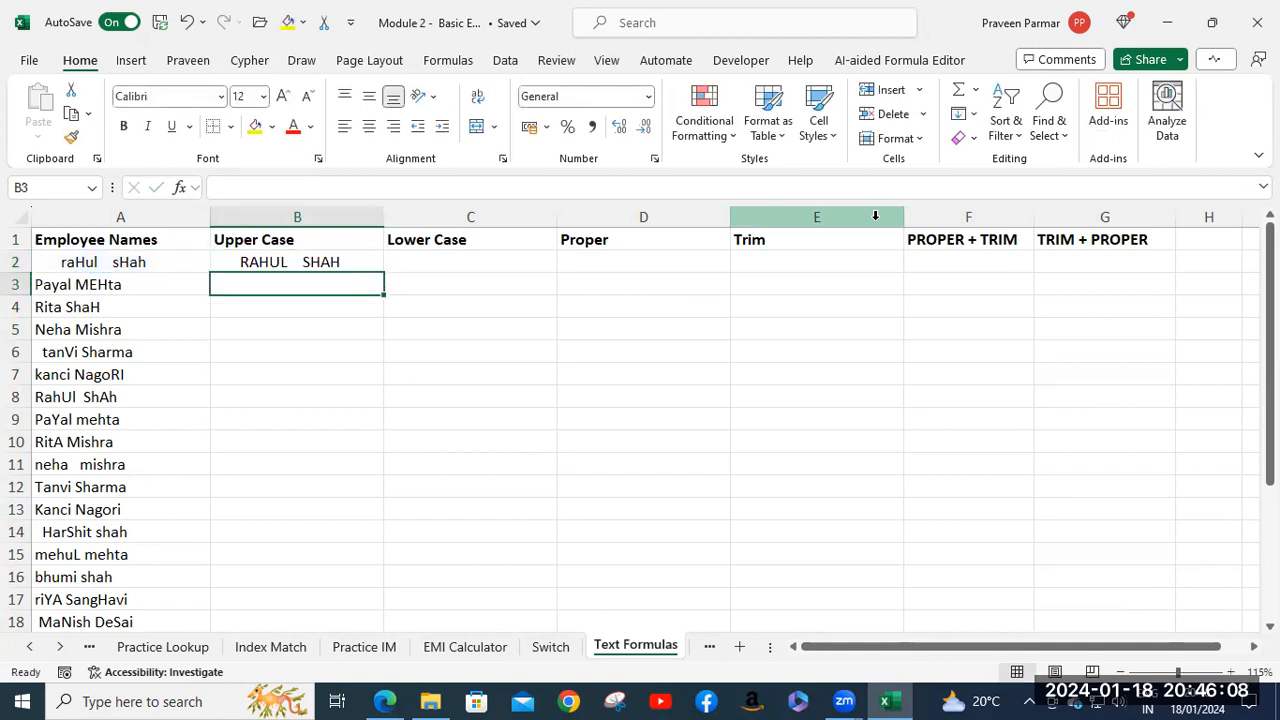
click(305, 263)
double_click(383, 272)
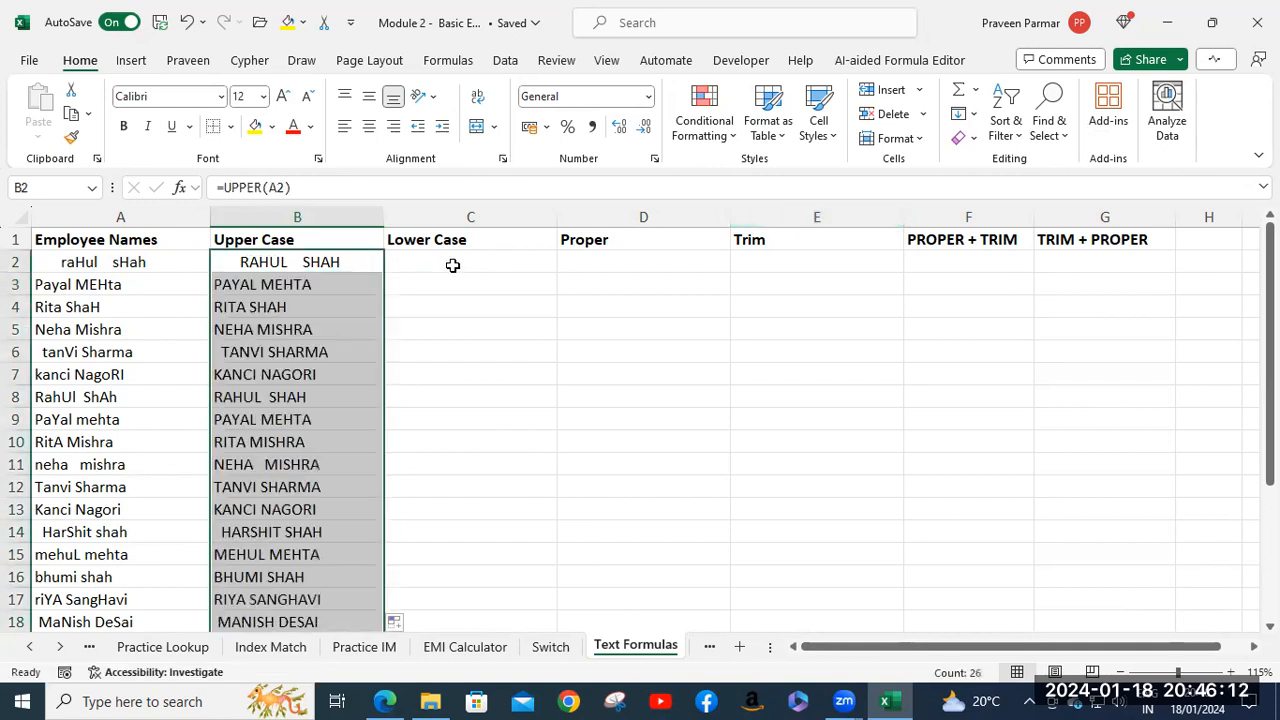
Step: Enter =LOWER(A2) in C2 and fill it down the Lower Case column for all employee names
click(451, 263)
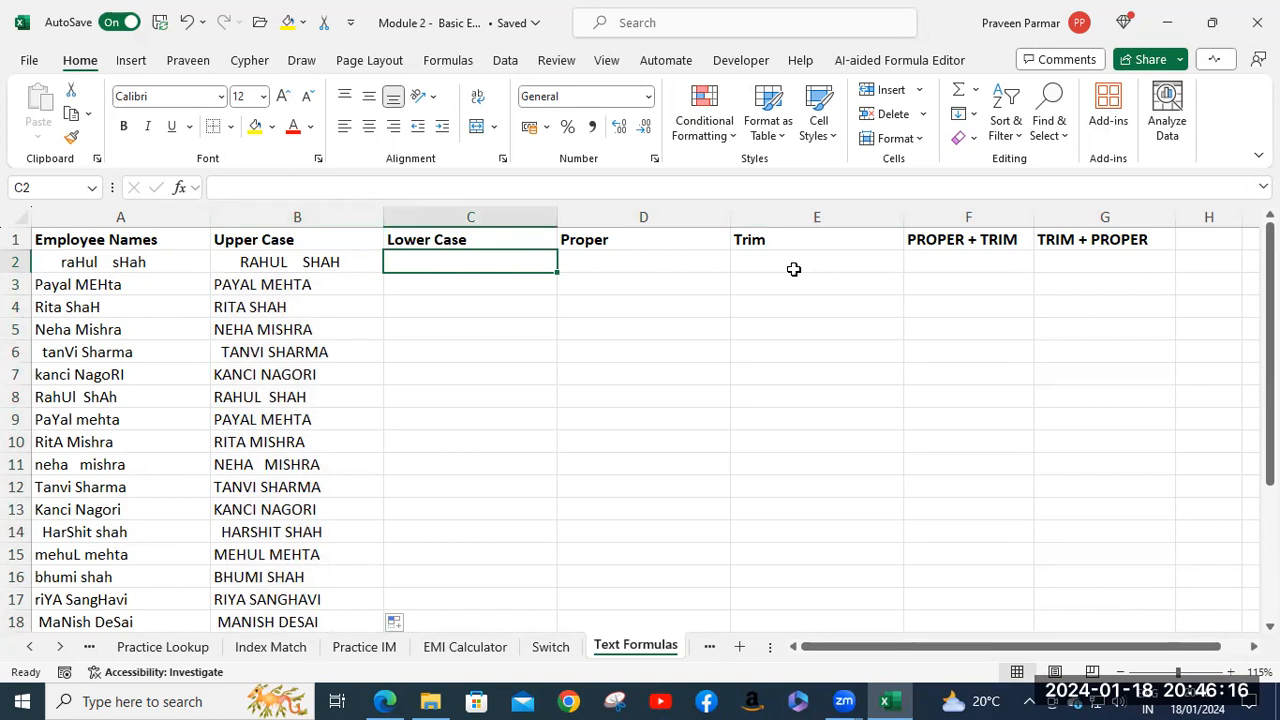
text(=low)
key(Tab)
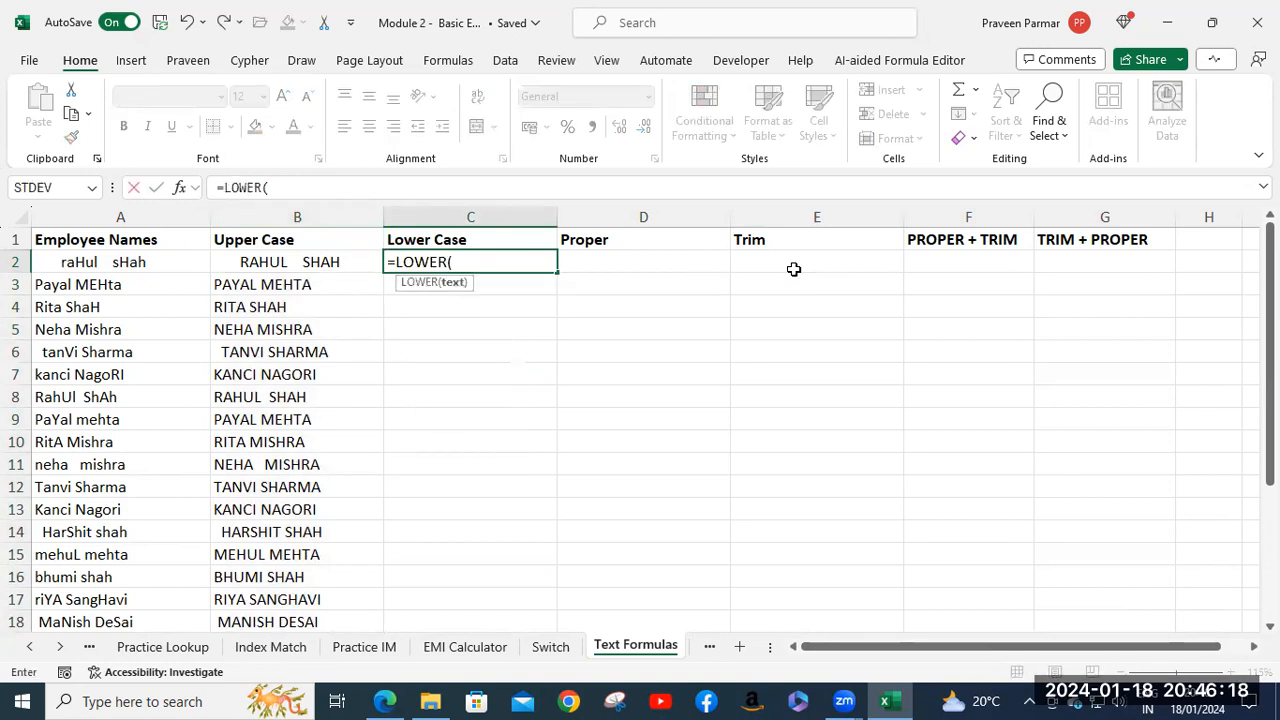
click(138, 260)
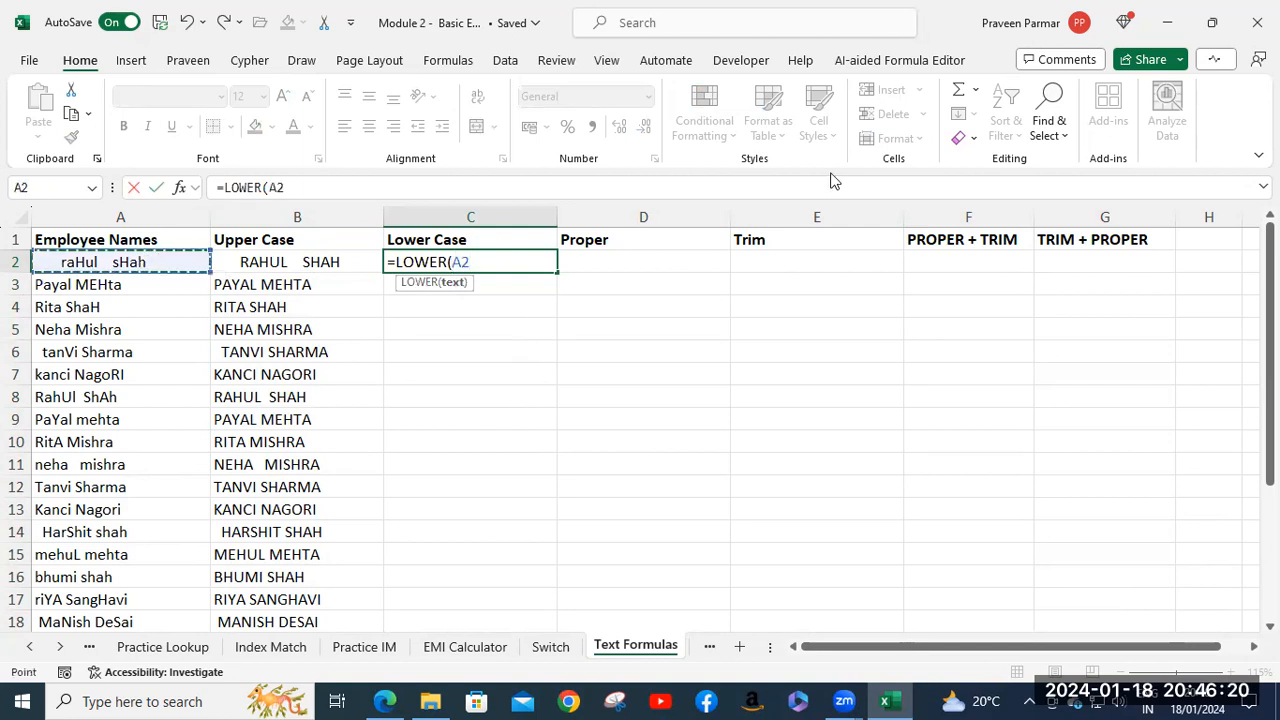
text())
key(Return)
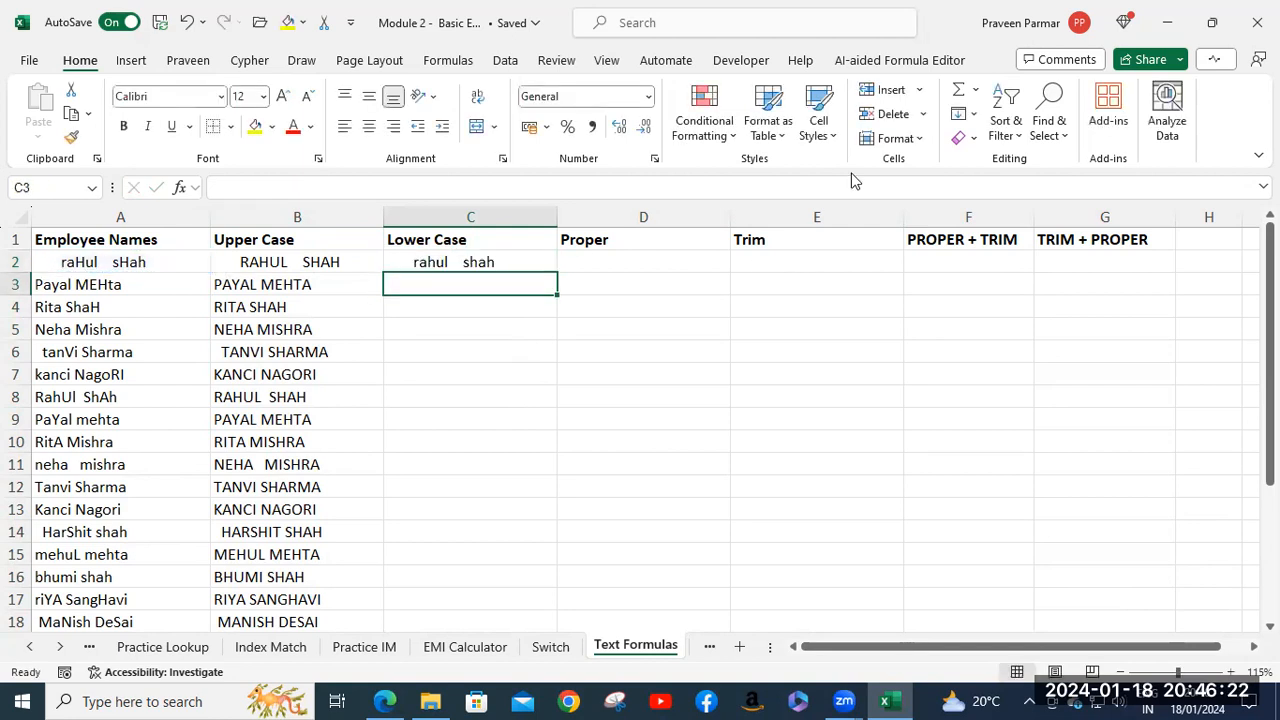
click(490, 262)
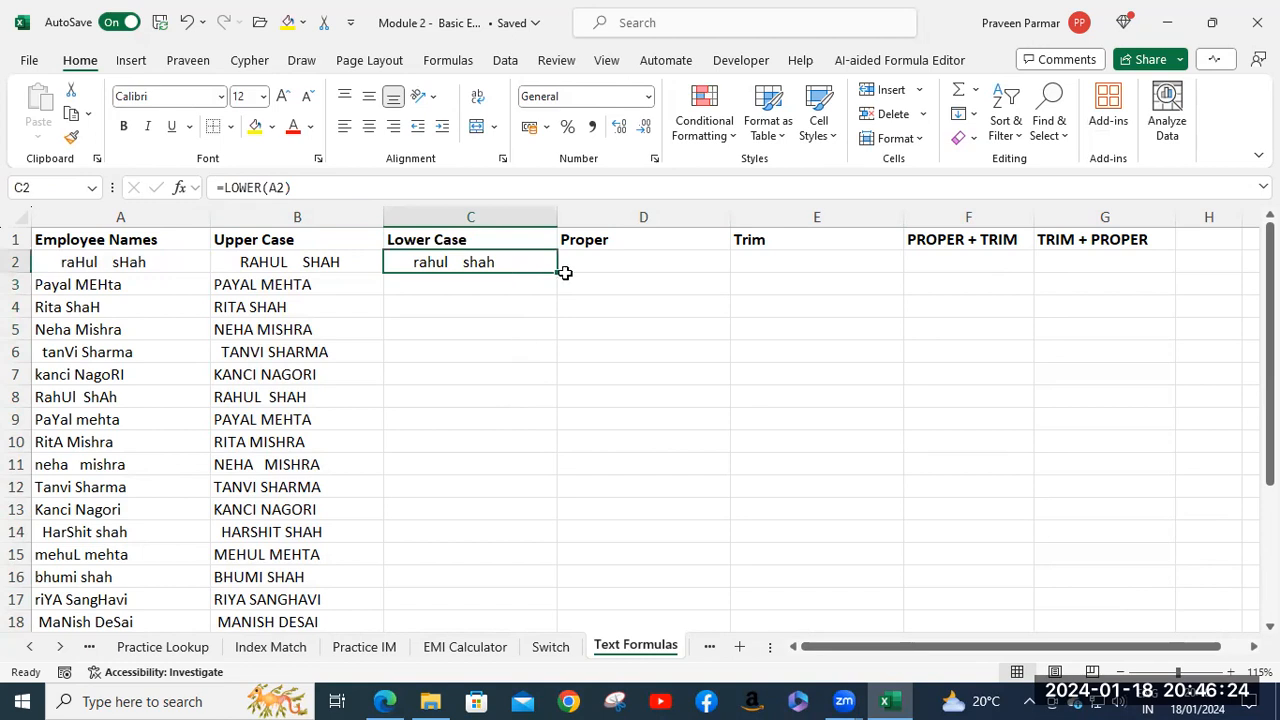
double_click(564, 272)
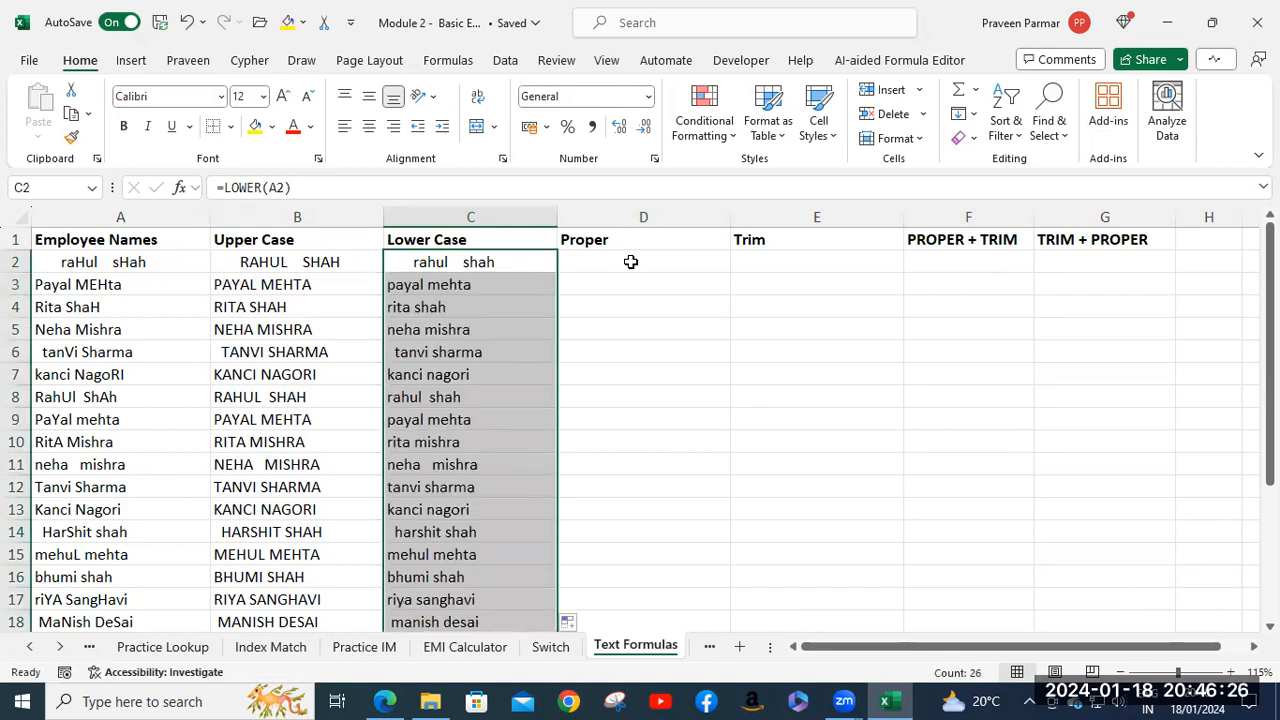
Step: Enter =PROPER(A2) in D2 and fill it down the Proper column for all employee names
click(631, 262)
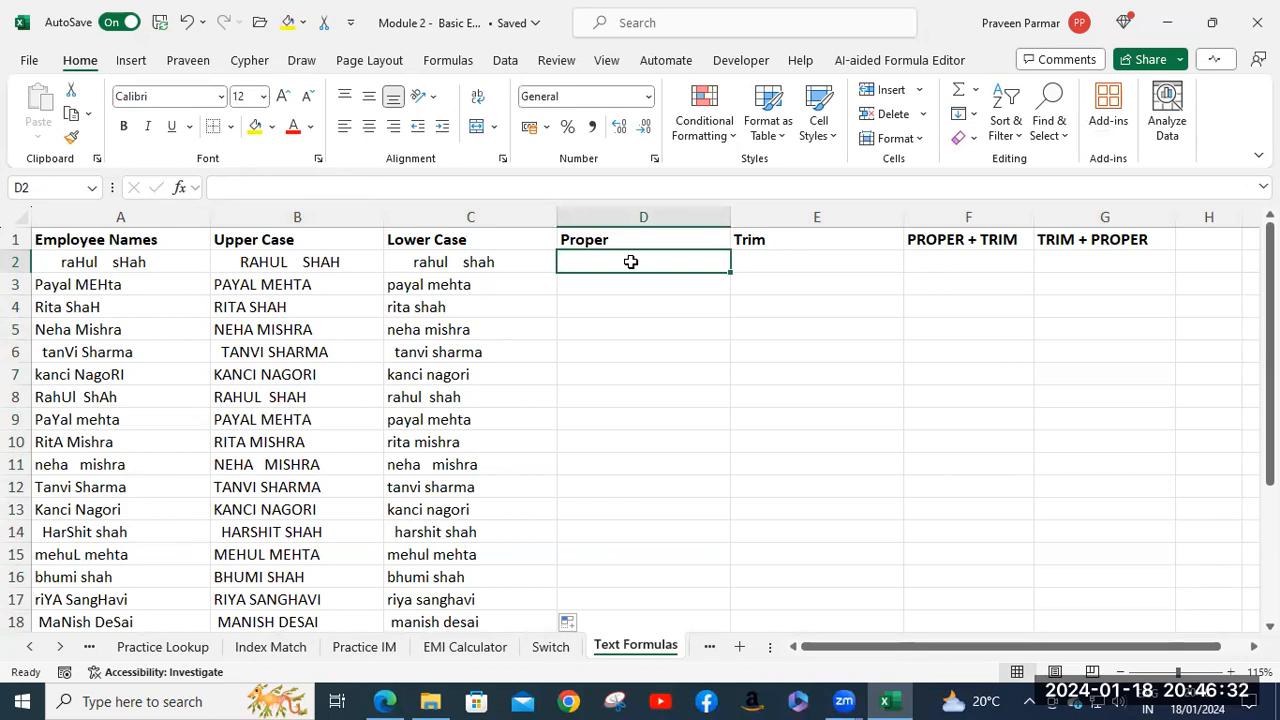
text(=pr)
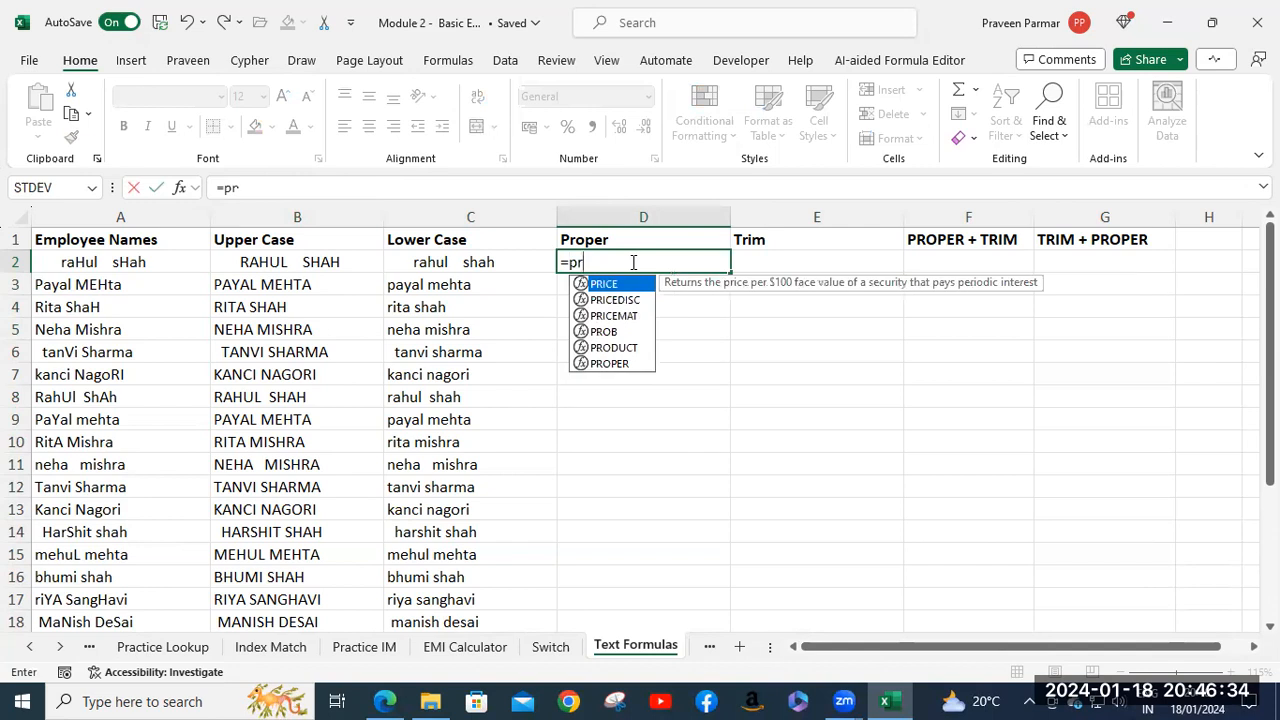
text(op)
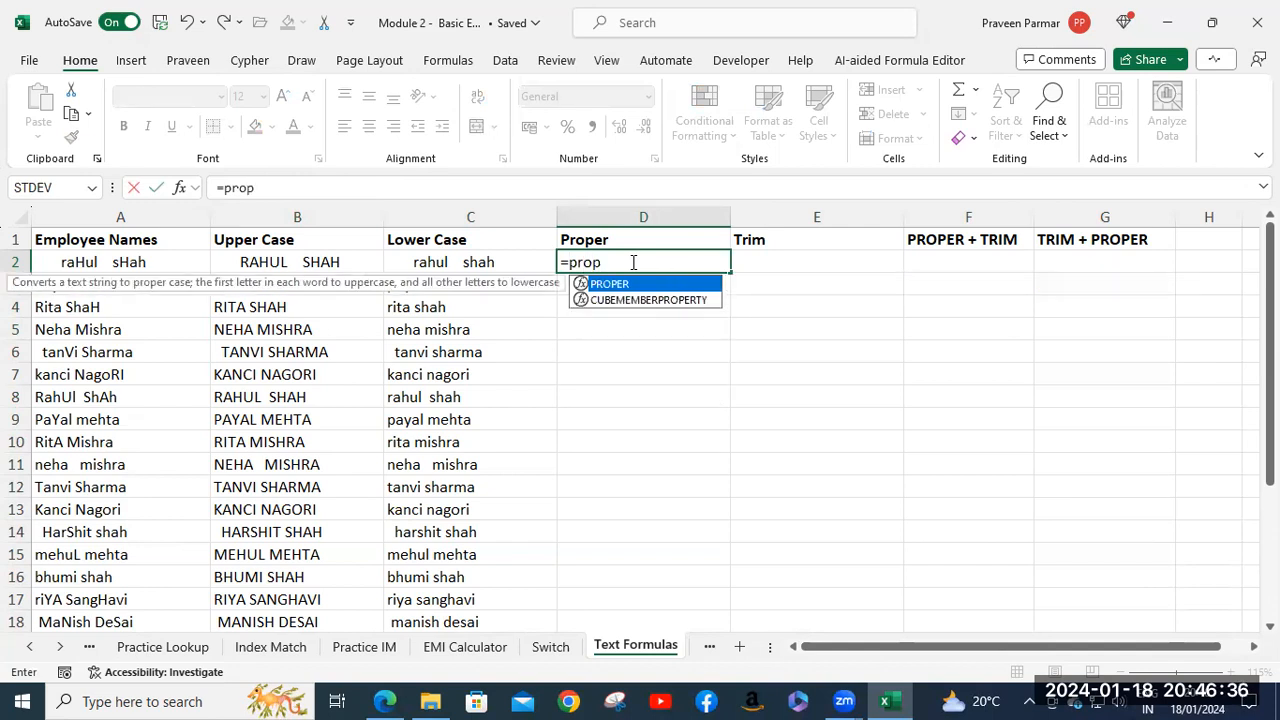
key(Tab)
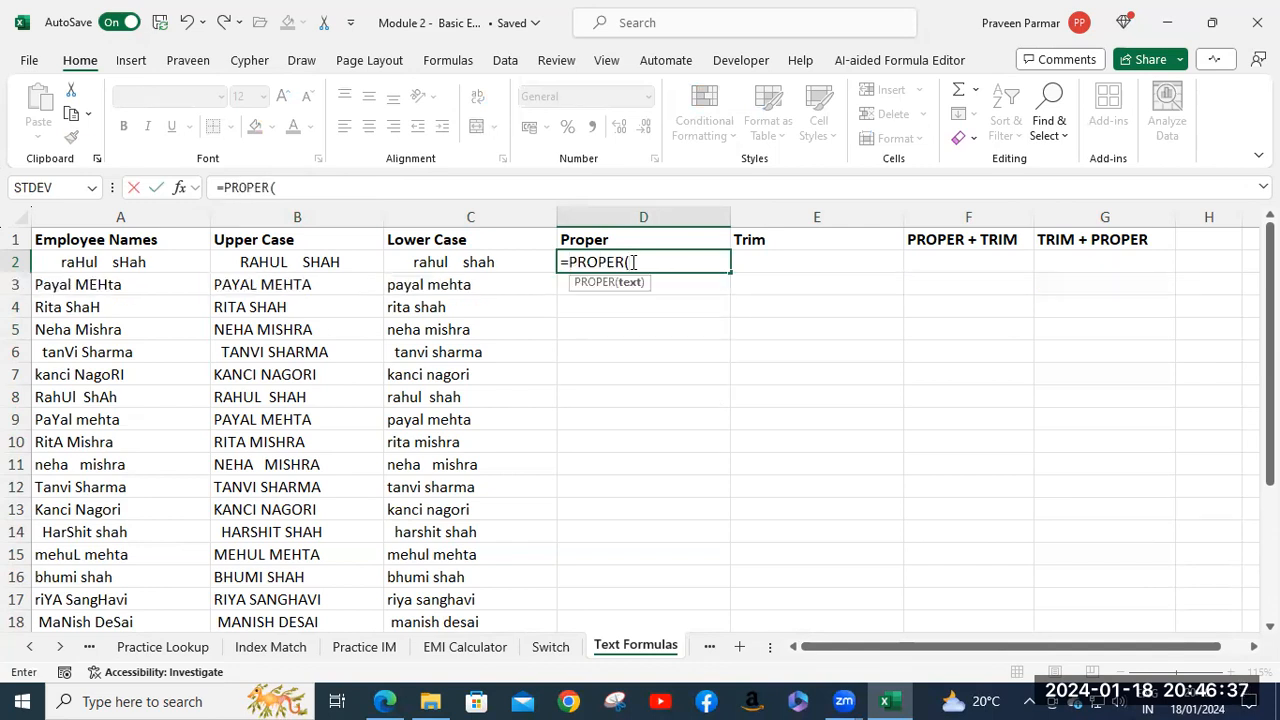
click(112, 264)
text())
key(Return)
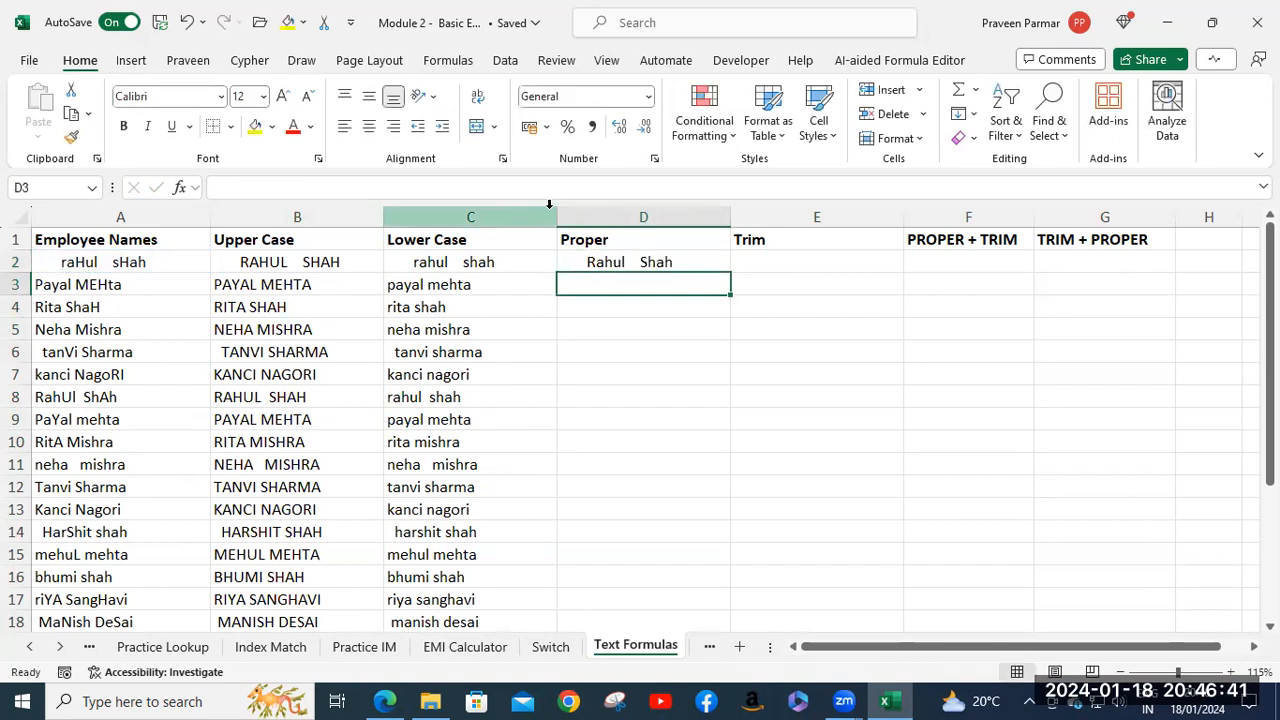
click(663, 263)
double_click(731, 272)
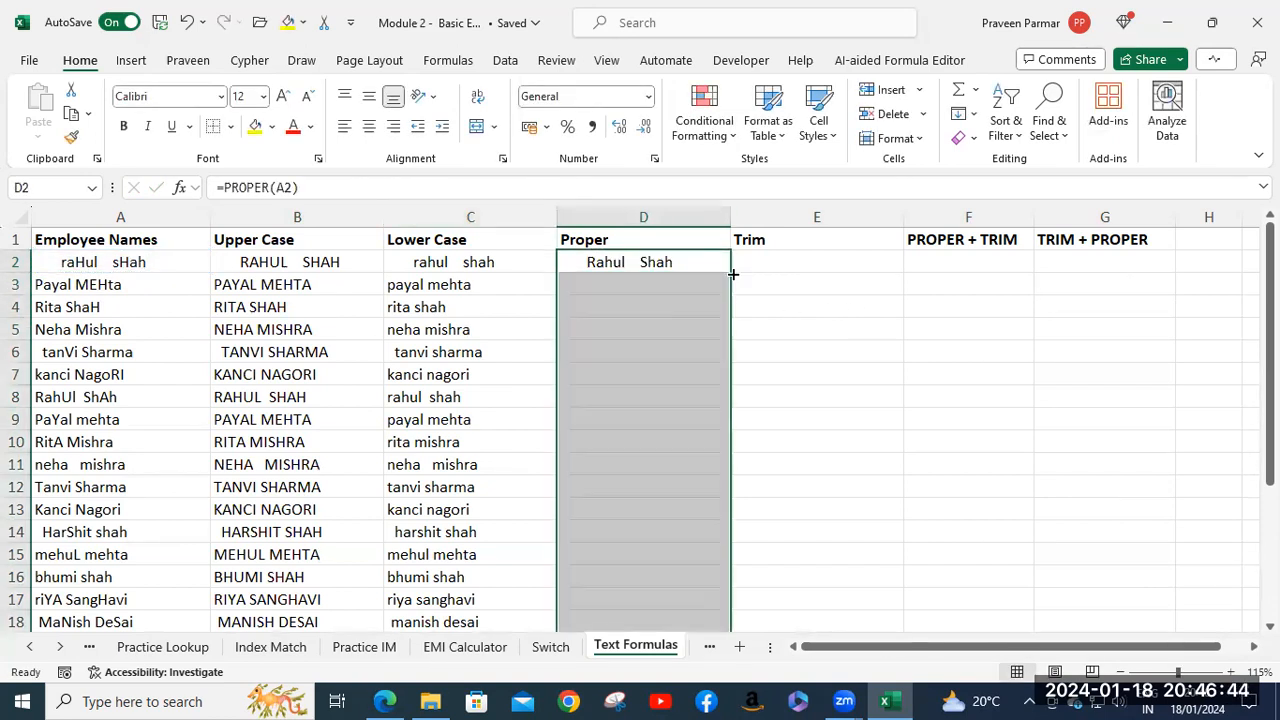
Step: Enter =TRIM(A2) in E2 and fill it down the Trim column for all employee names
click(809, 260)
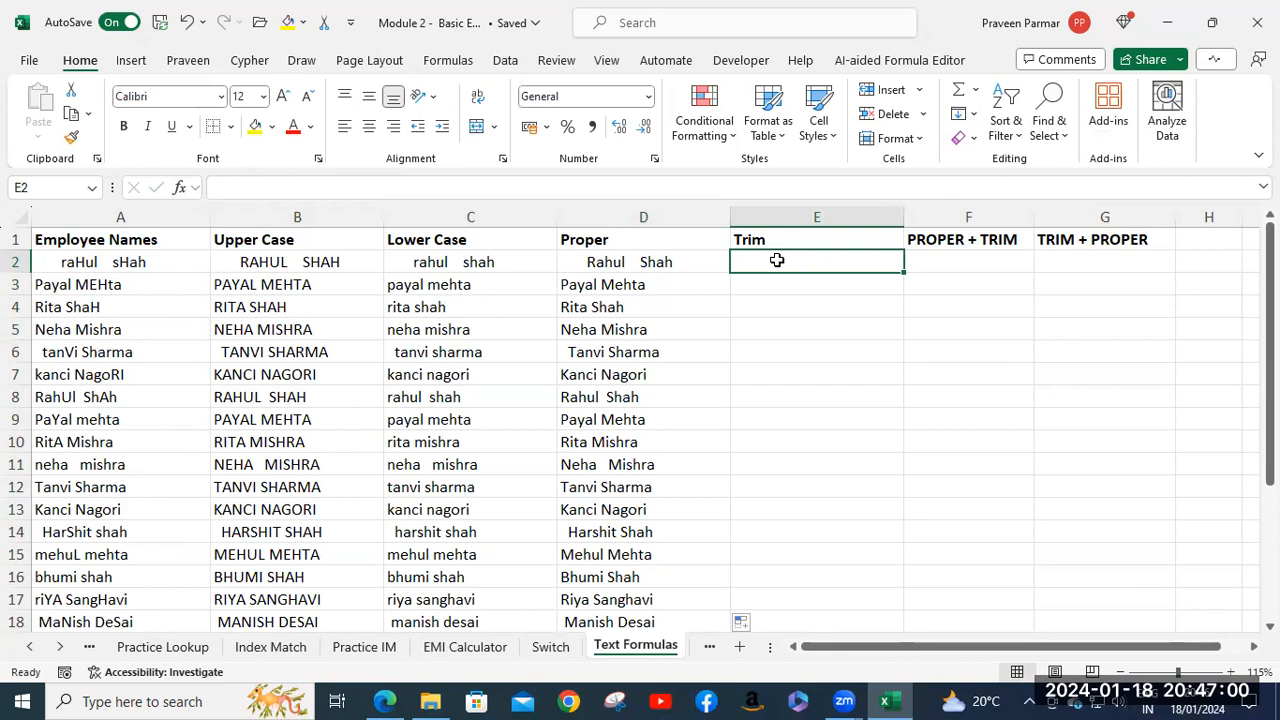
text(=tri)
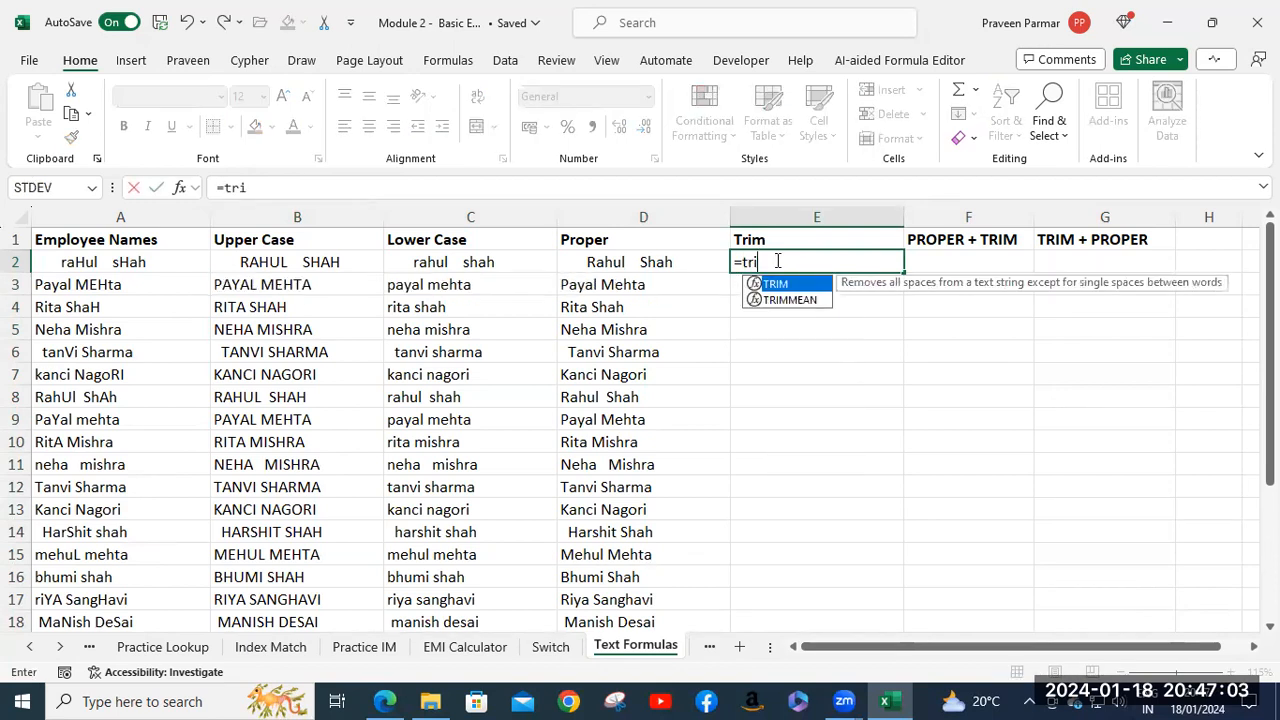
key(Tab)
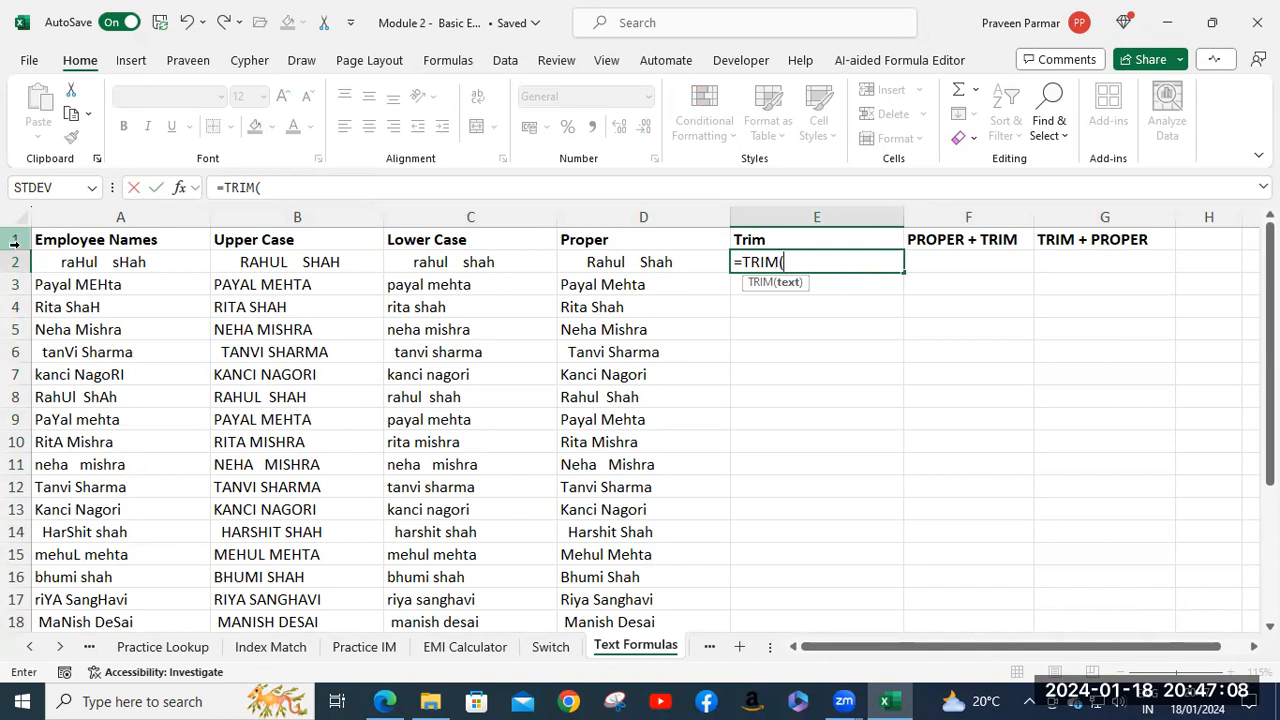
click(127, 259)
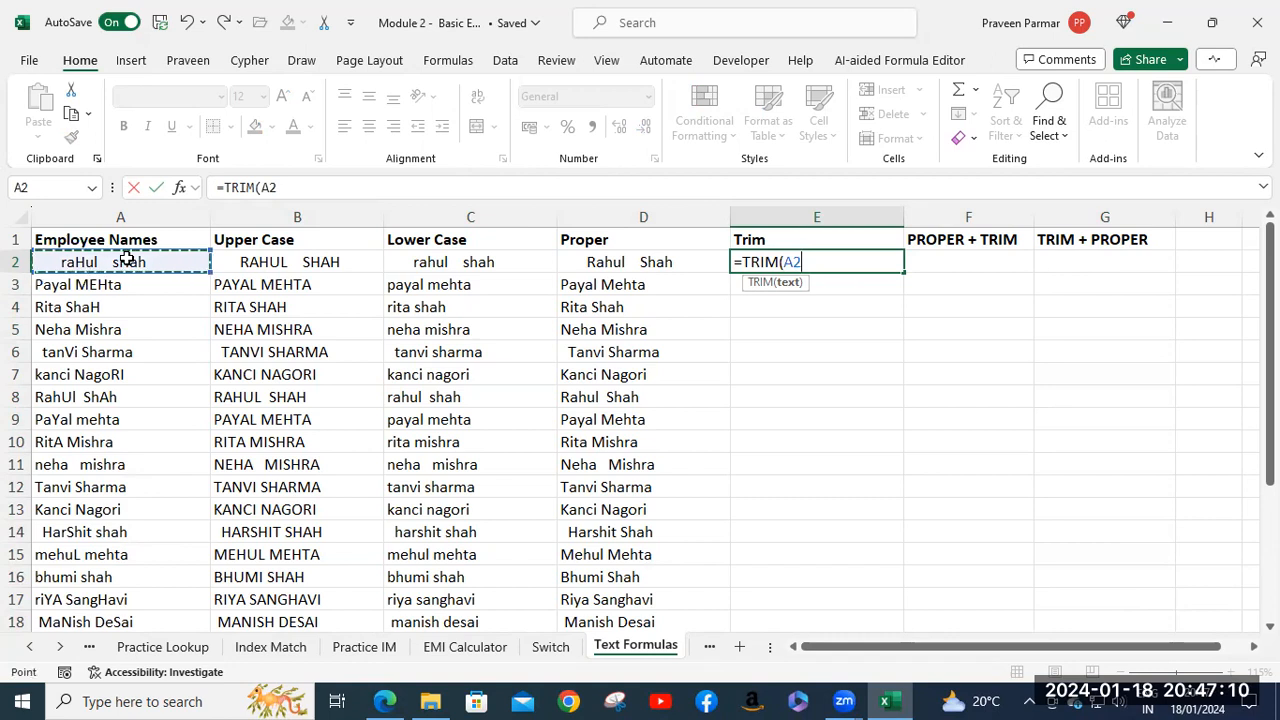
text())
key(Return)
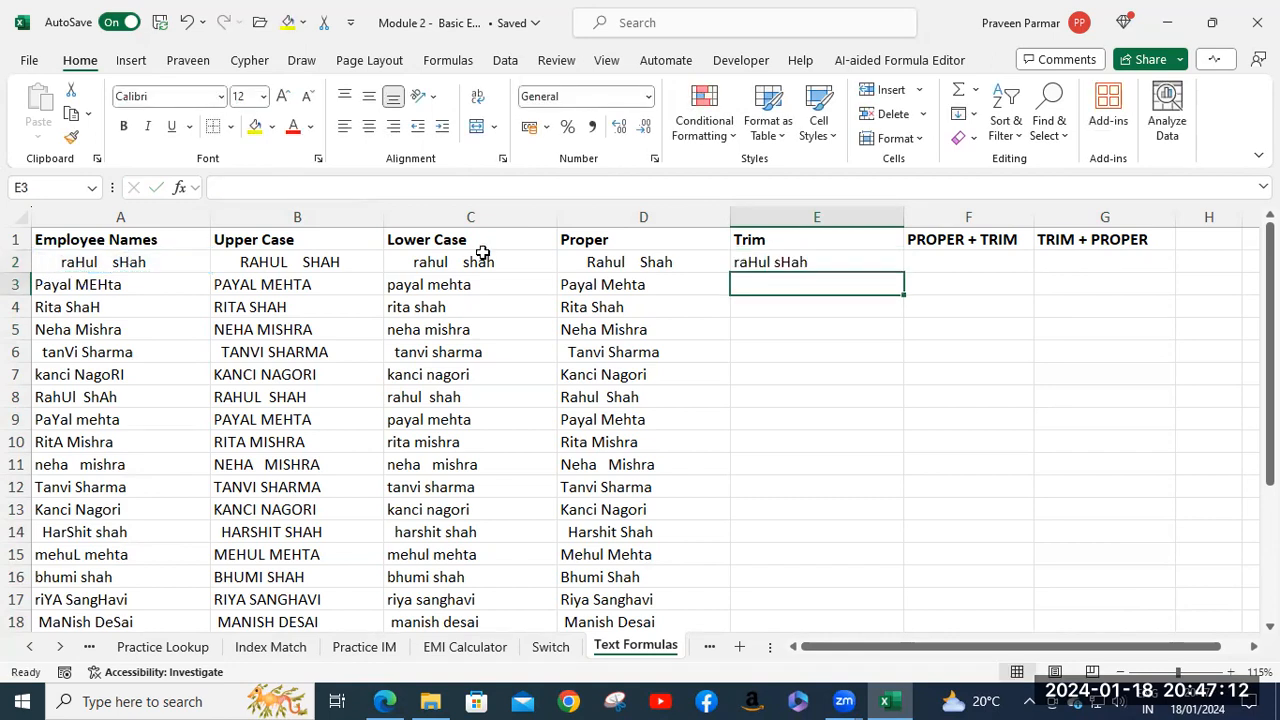
click(790, 260)
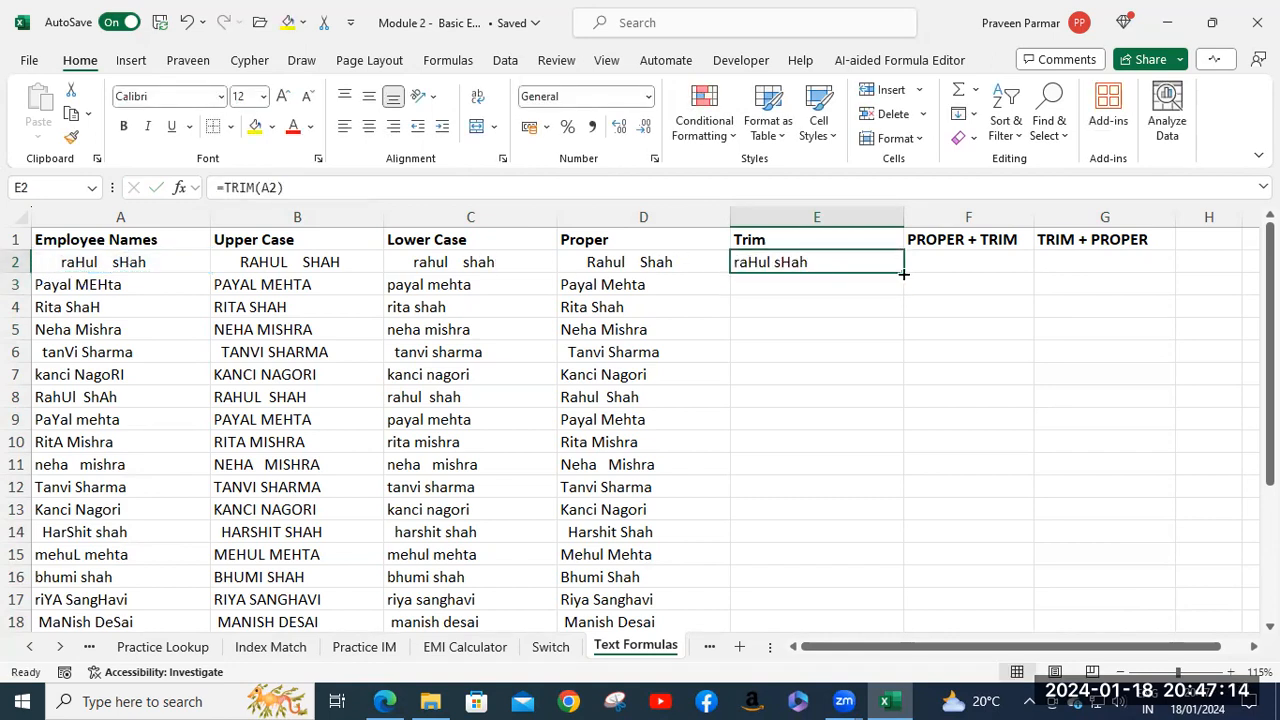
double_click(903, 272)
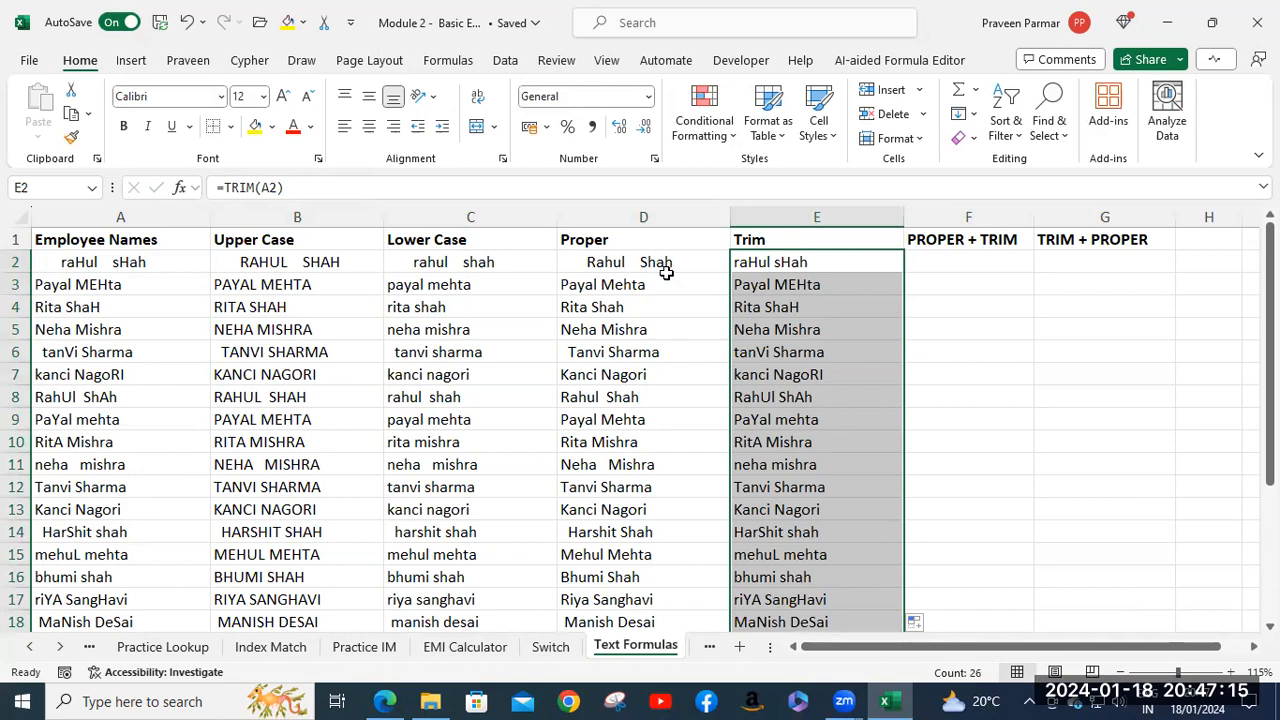
Step: Write the nested formula =PROPER(TRIM(A2)) in F2 of the PROPER + TRIM column, keeping the cell in edit mode
click(951, 259)
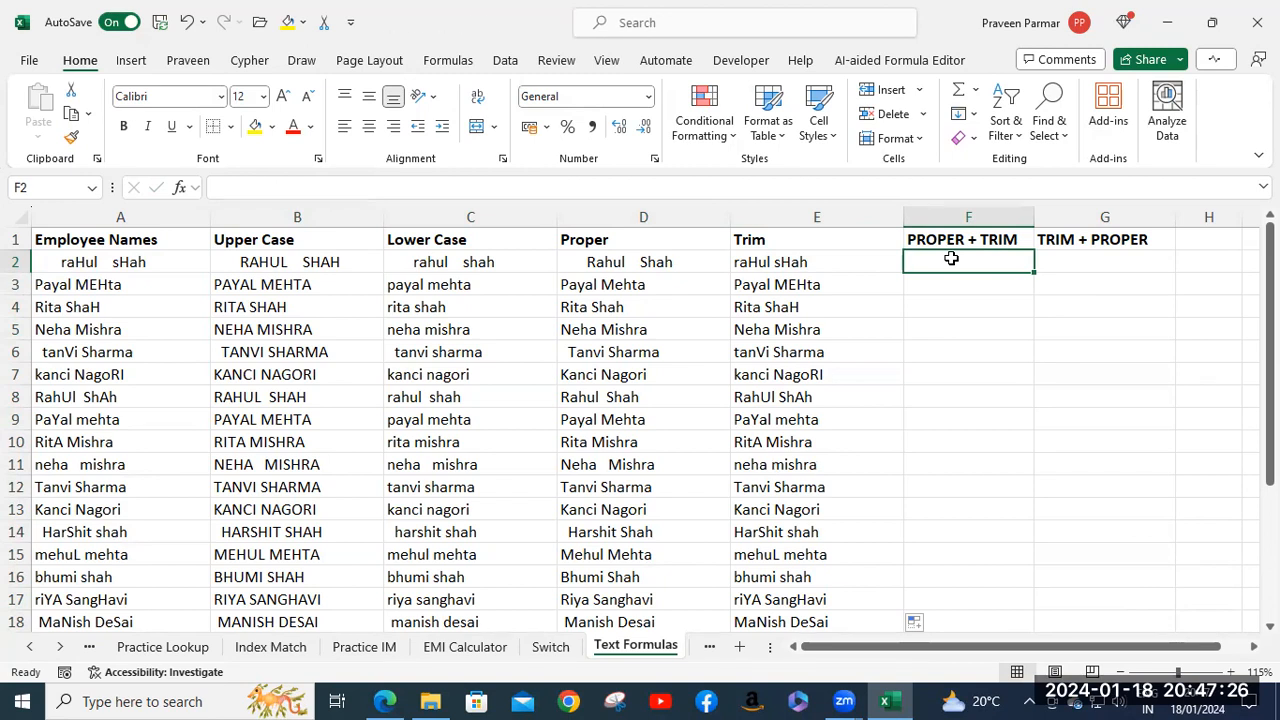
text(=)
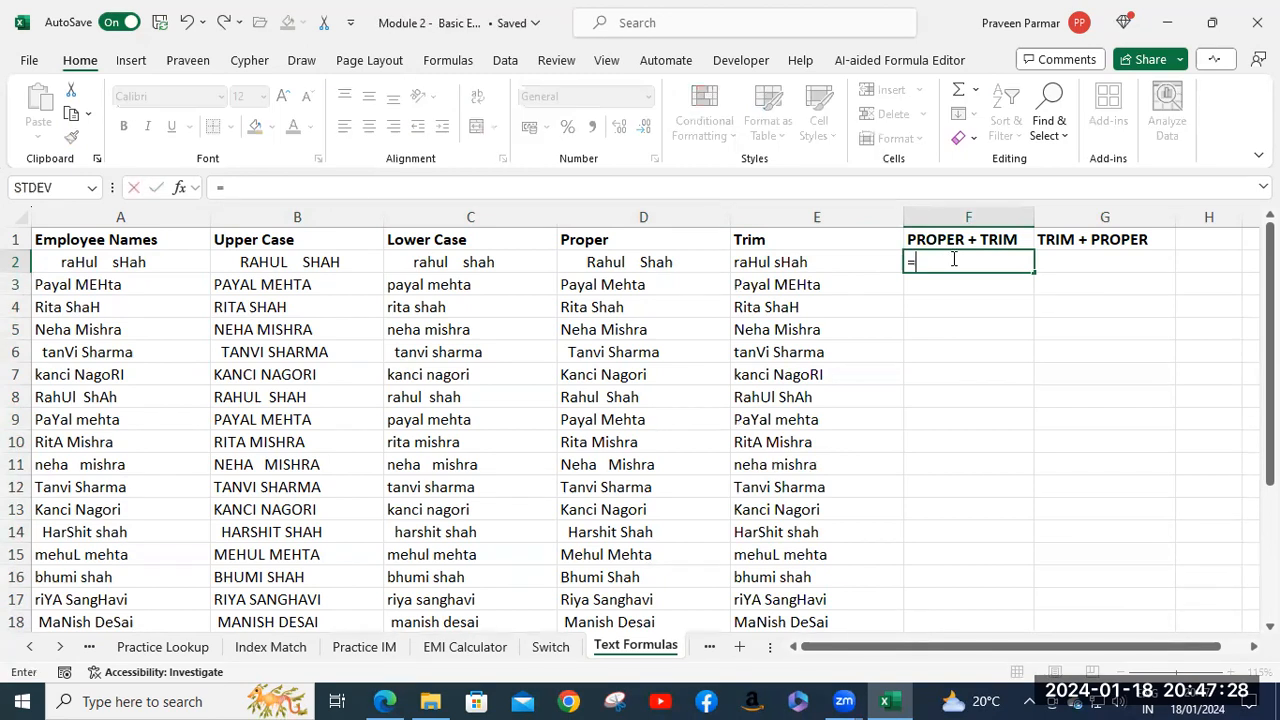
text(pro)
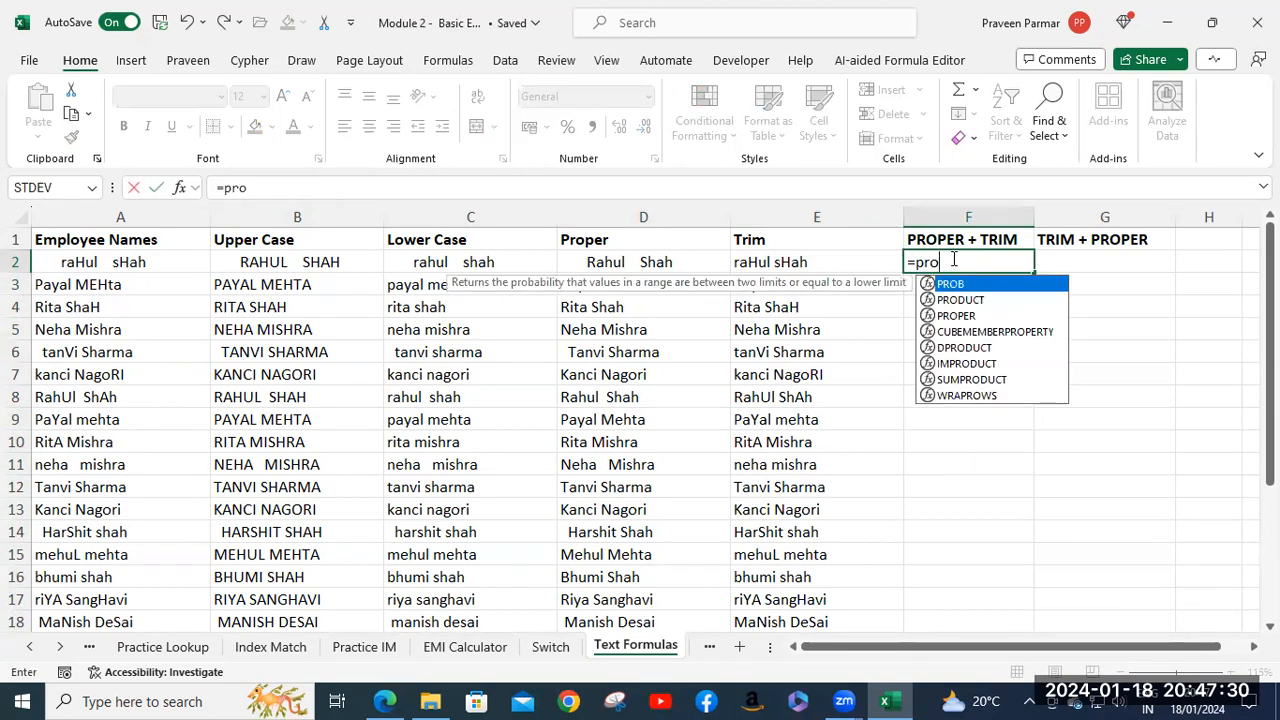
text(p)
key(Tab)
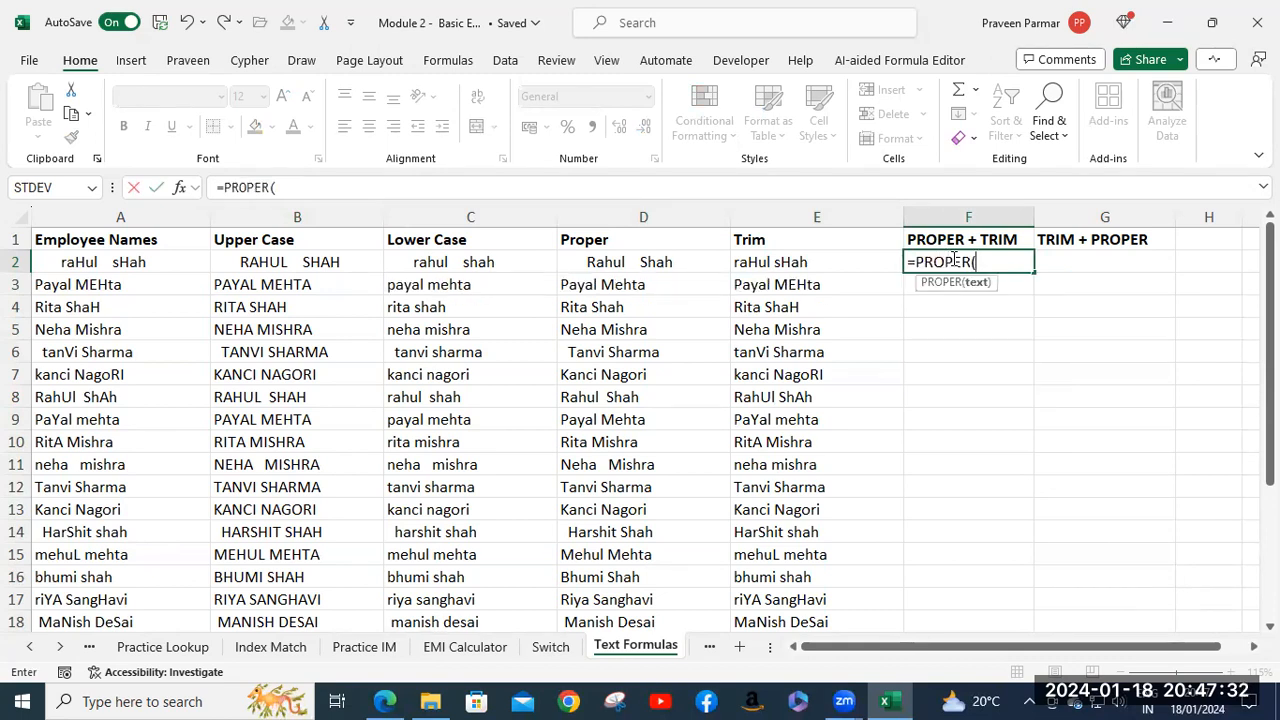
text(Tri)
key(Tab)
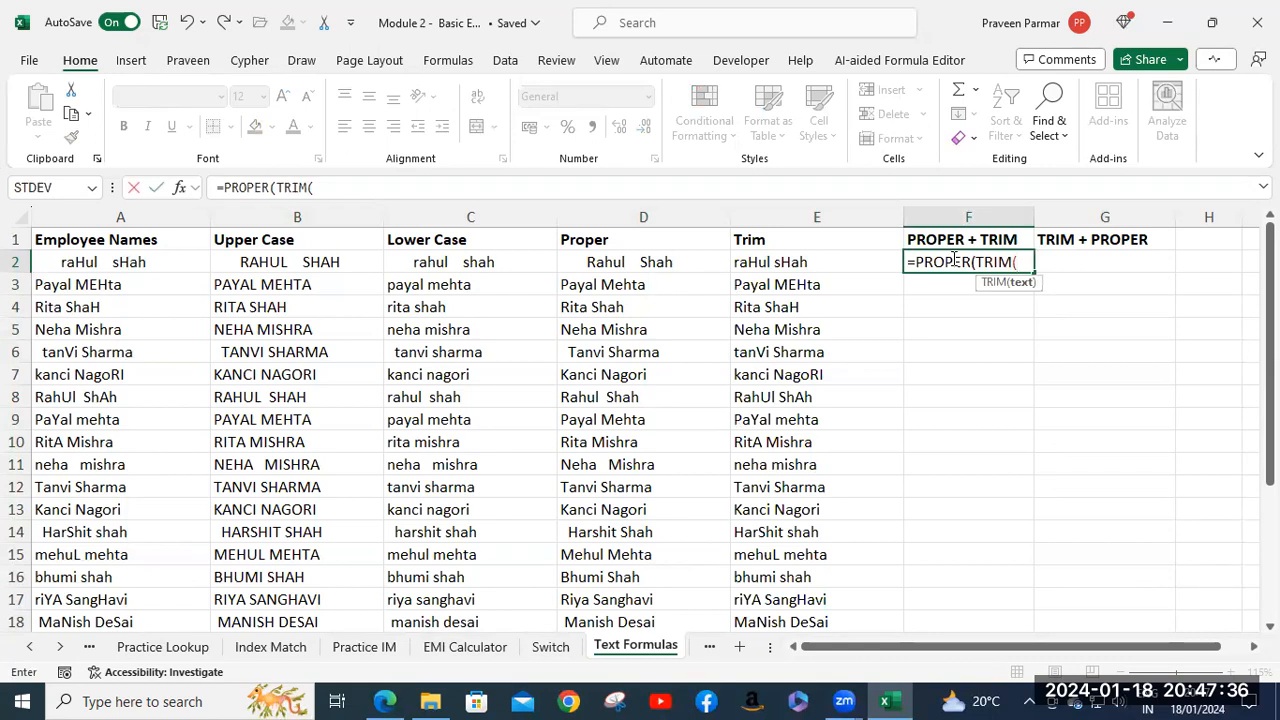
click(88, 258)
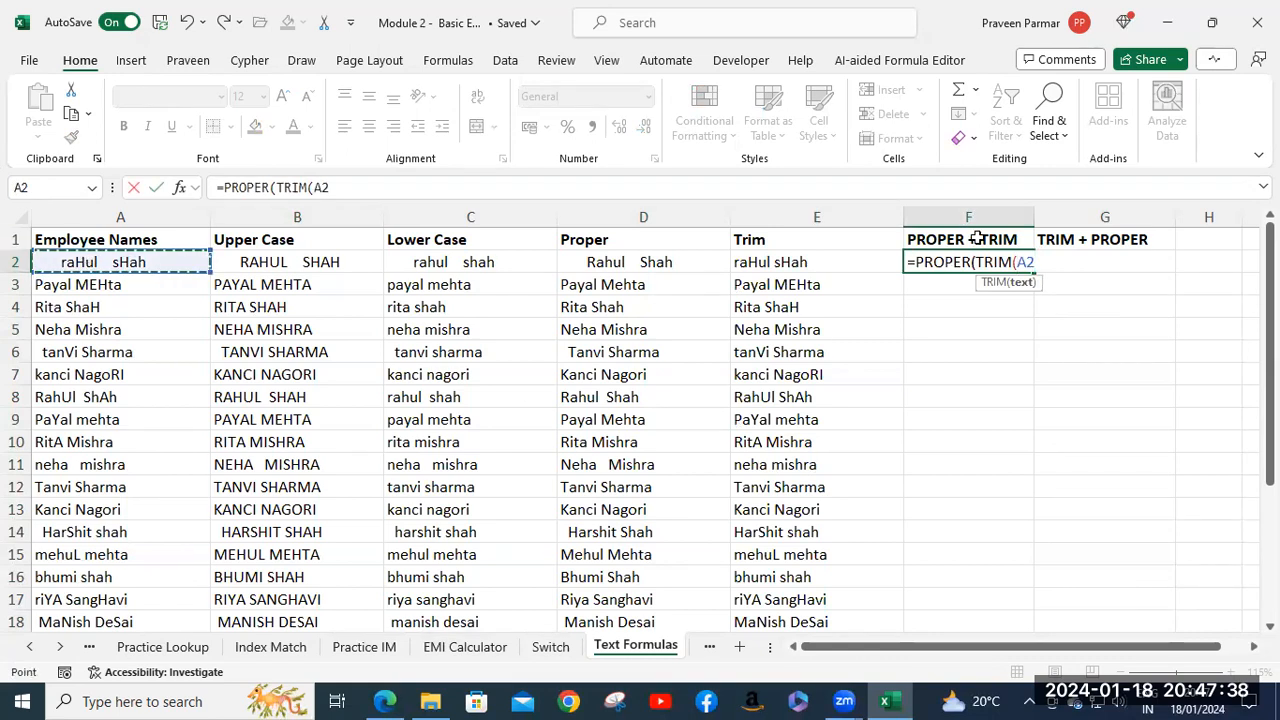
text())
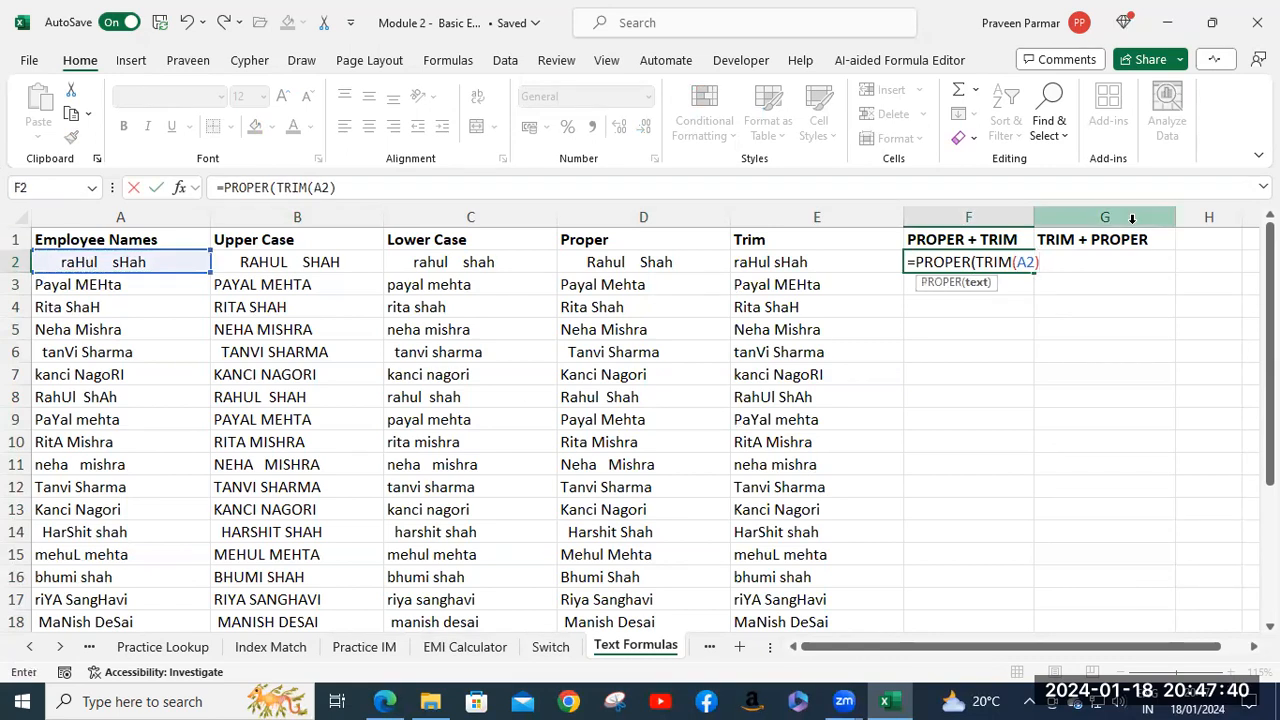
text())
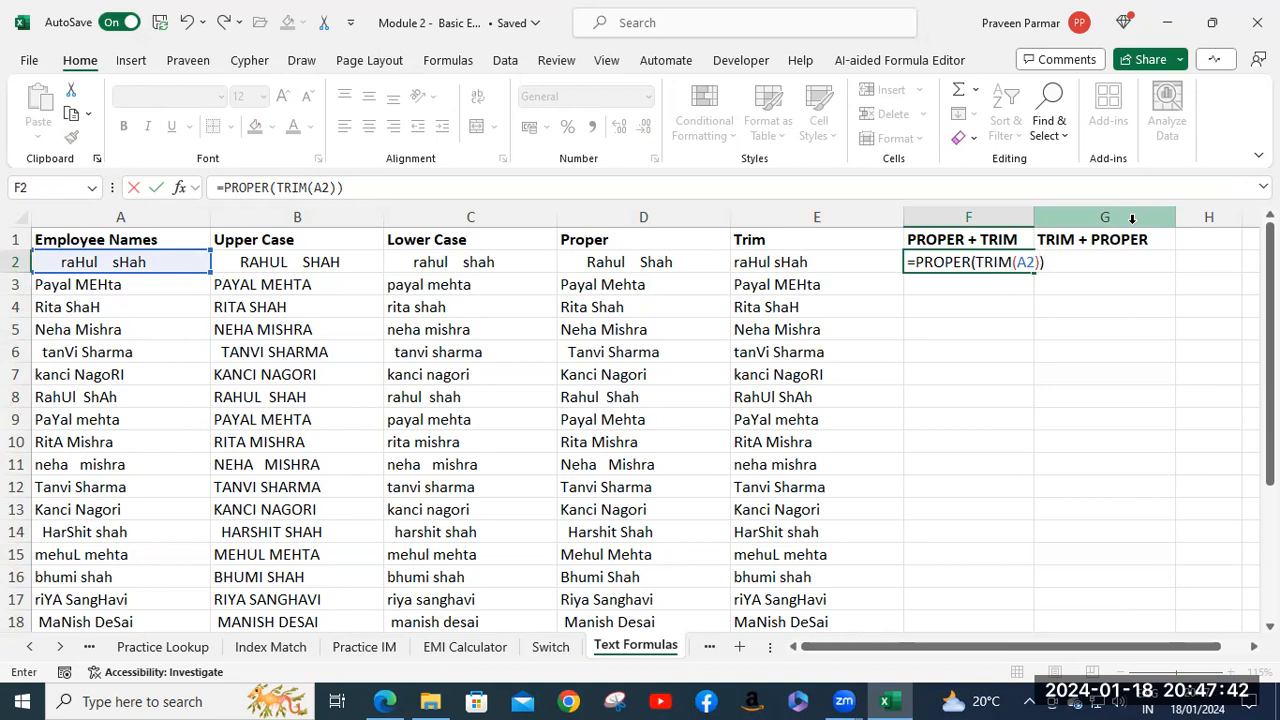
Step: Evaluate the inner TRIM(A2) part of the F2 formula in place, and restore the original expression
click(977, 262)
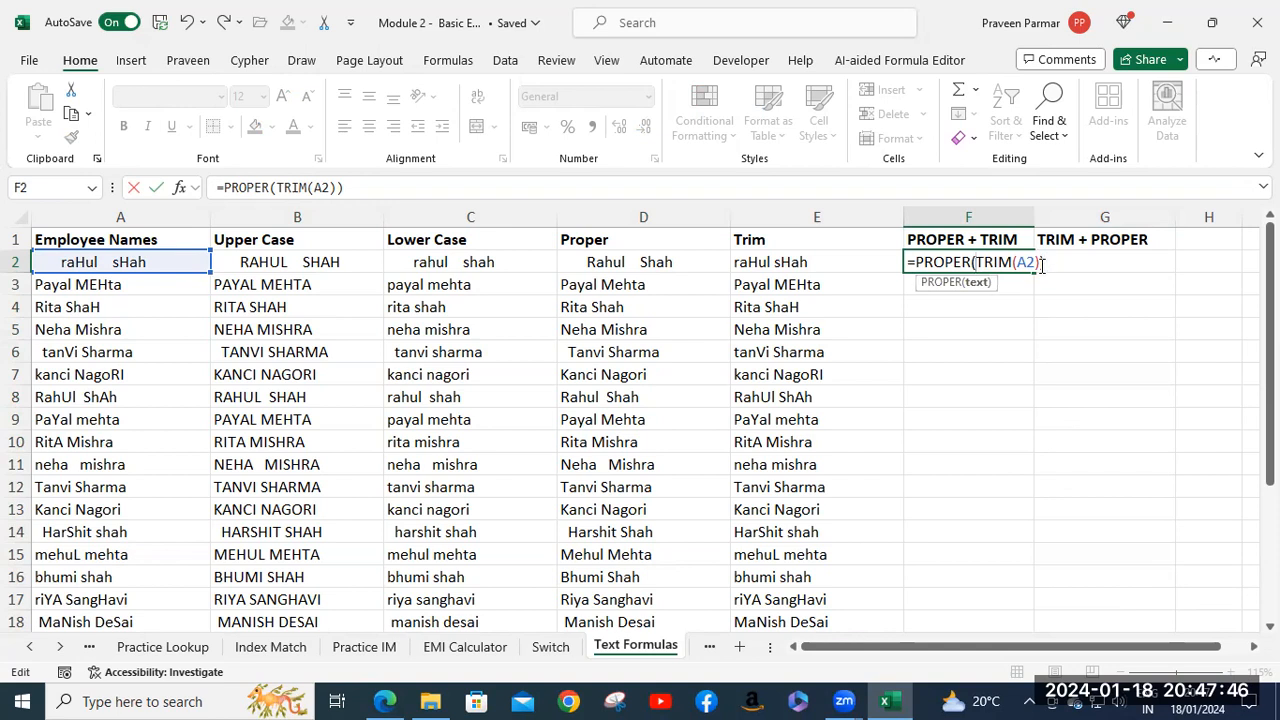
shift+click(1040, 262)
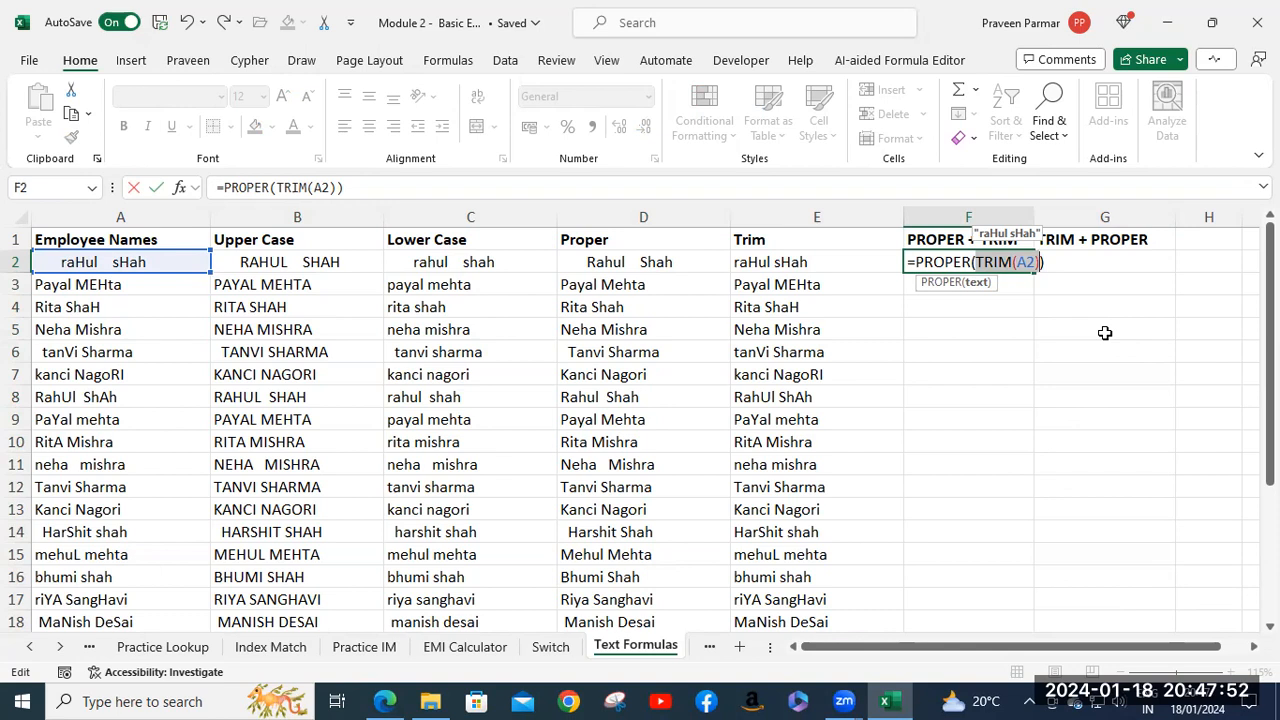
key(F9)
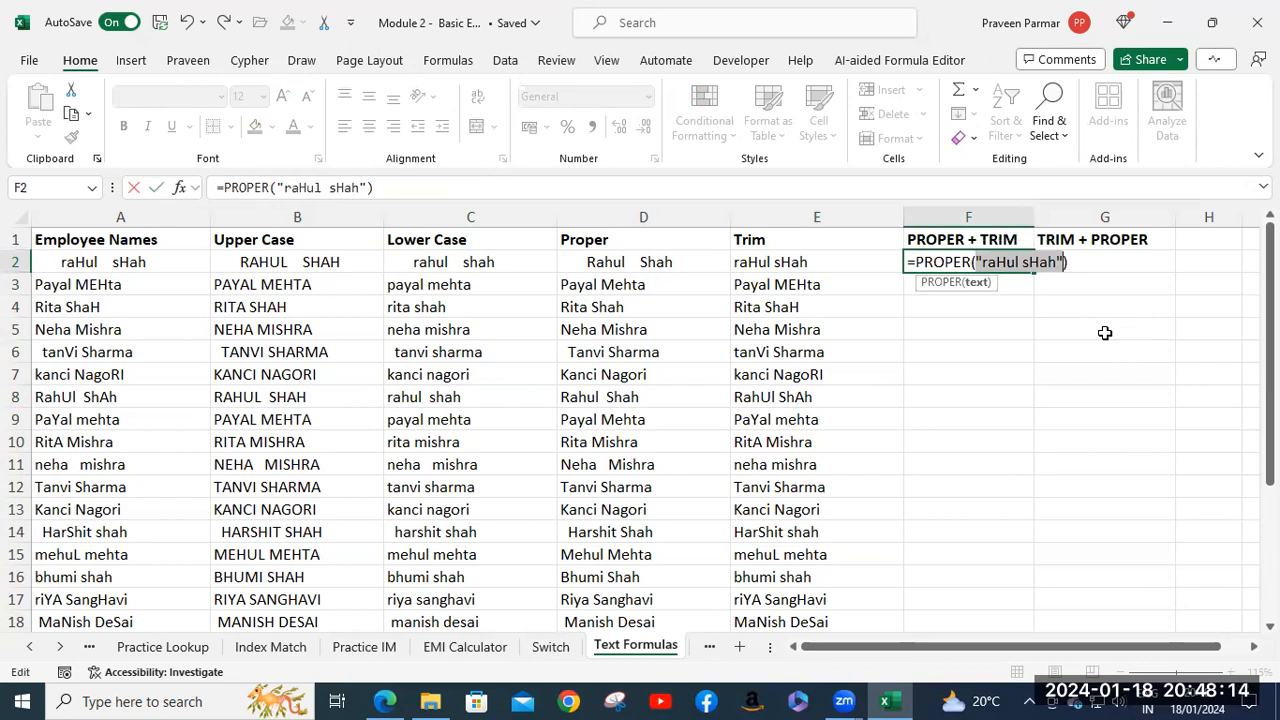
key(ctrl+v)
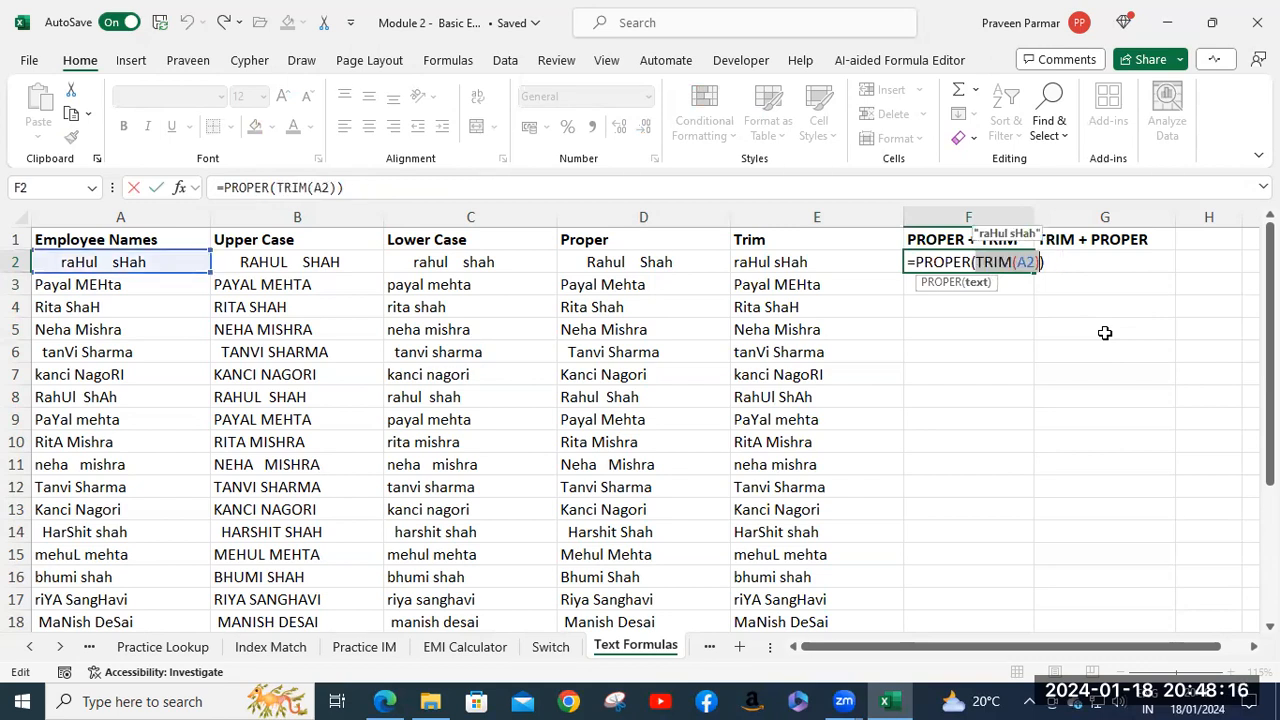
key(F9)
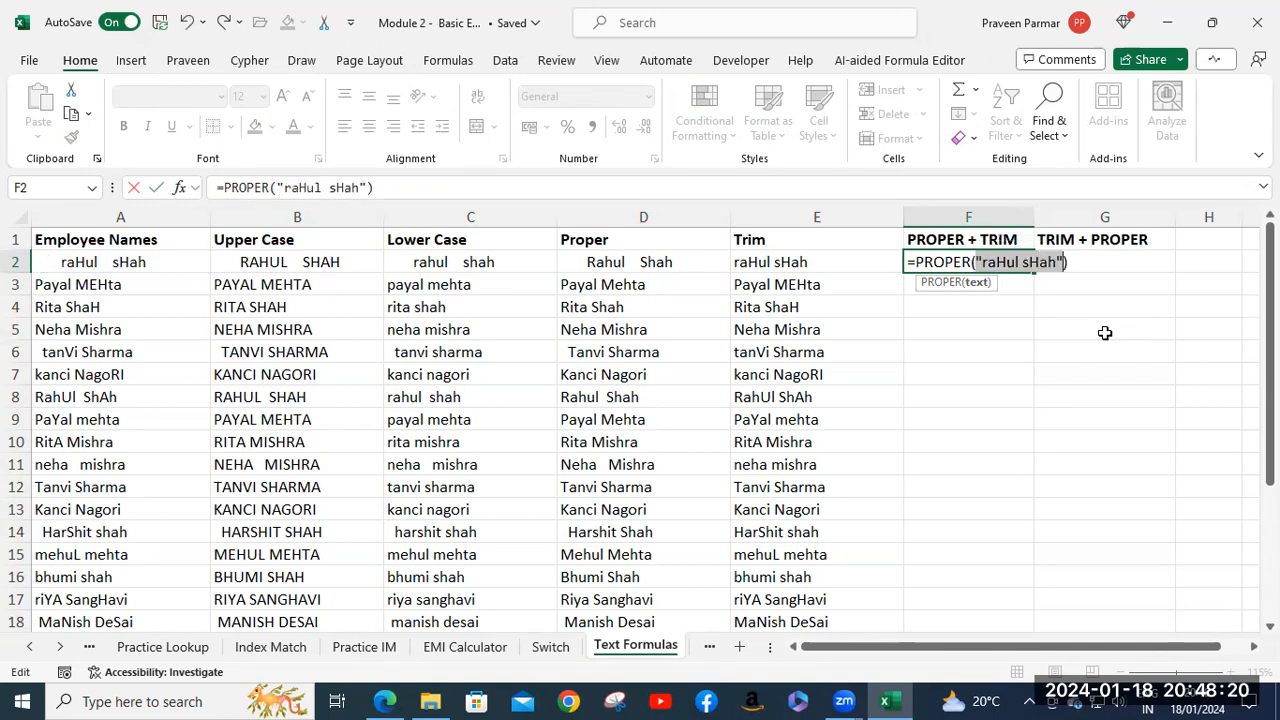
key(ctrl+z)
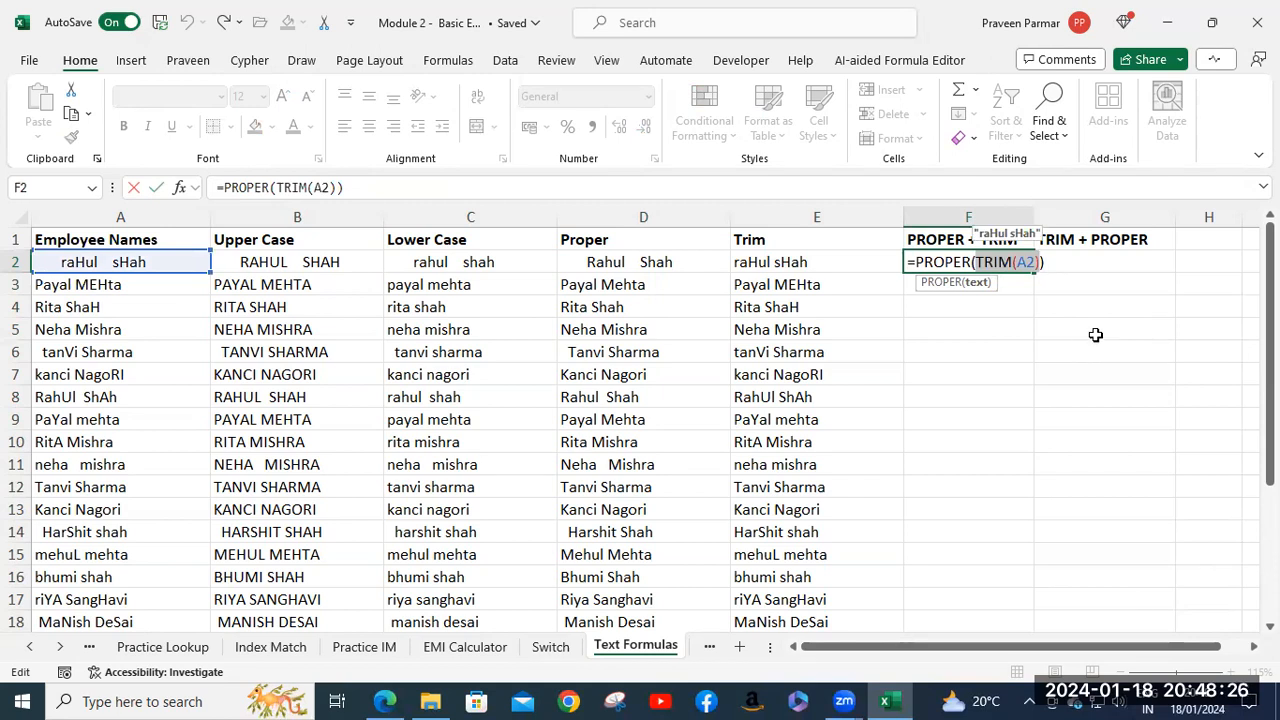
Step: Evaluate the whole PROPER(TRIM(A2)) expression in F2 in place, and restore the formula
click(921, 261)
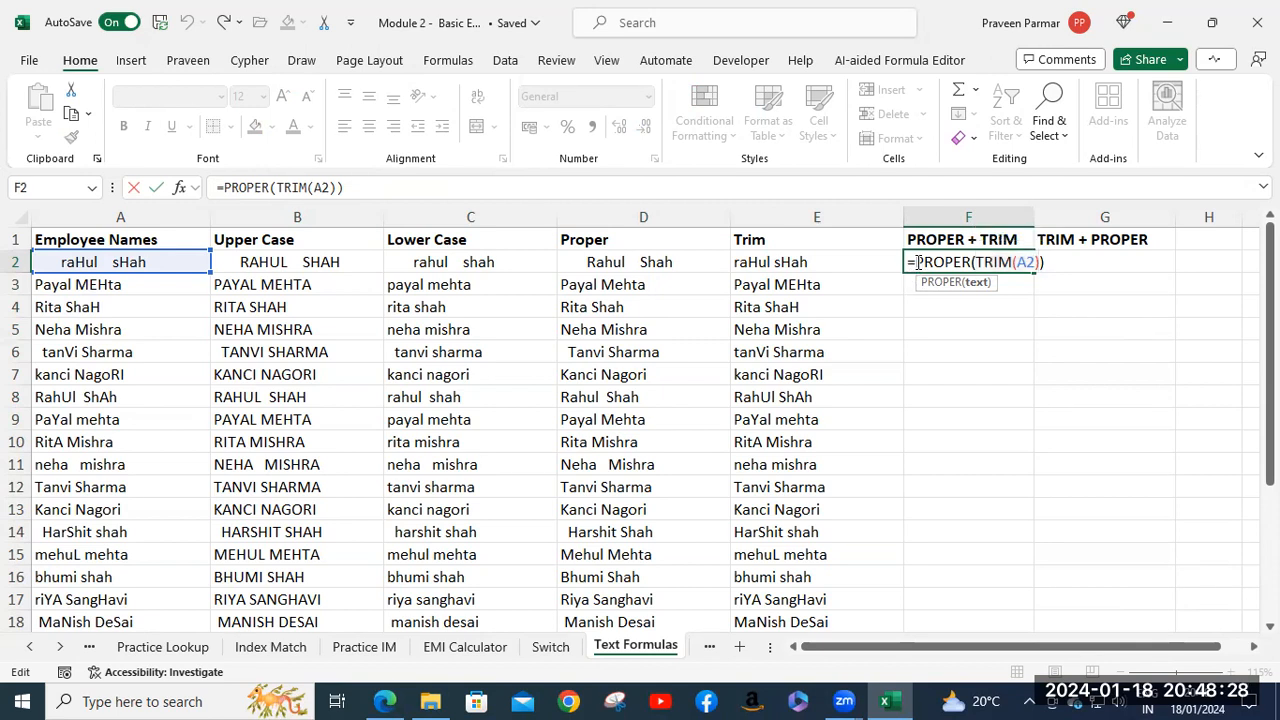
shift+click(1048, 263)
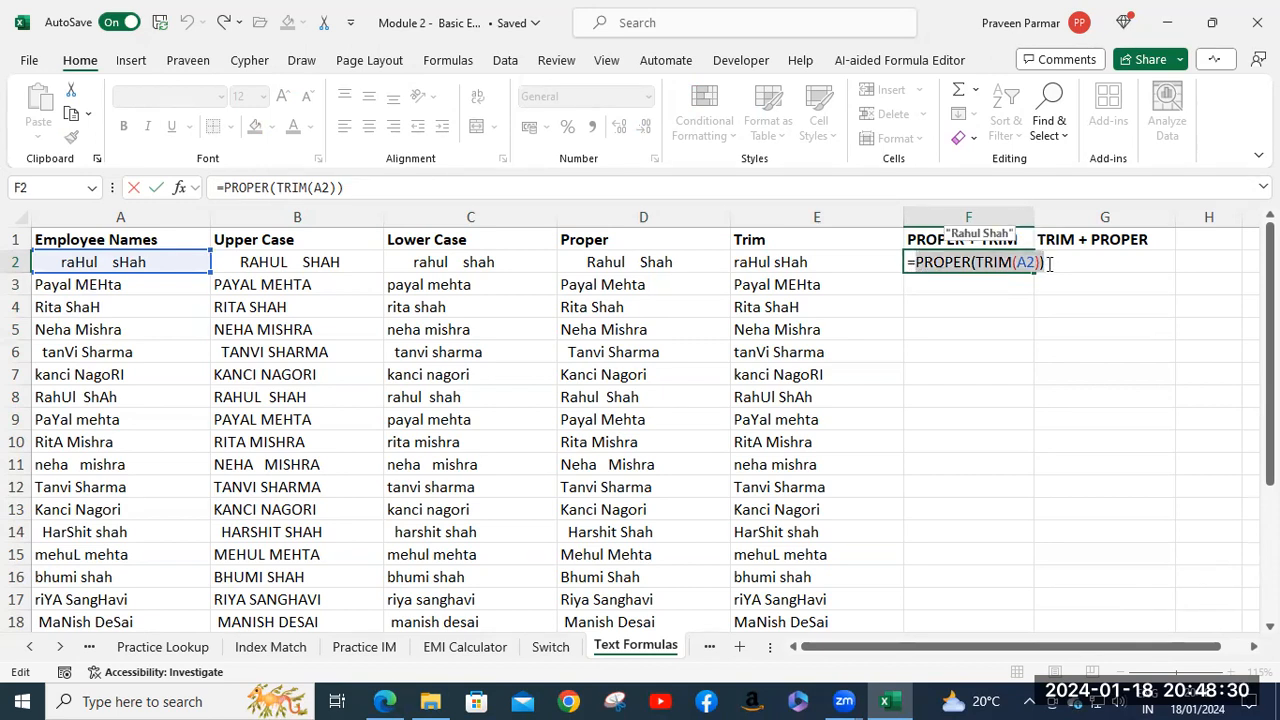
key(F9)
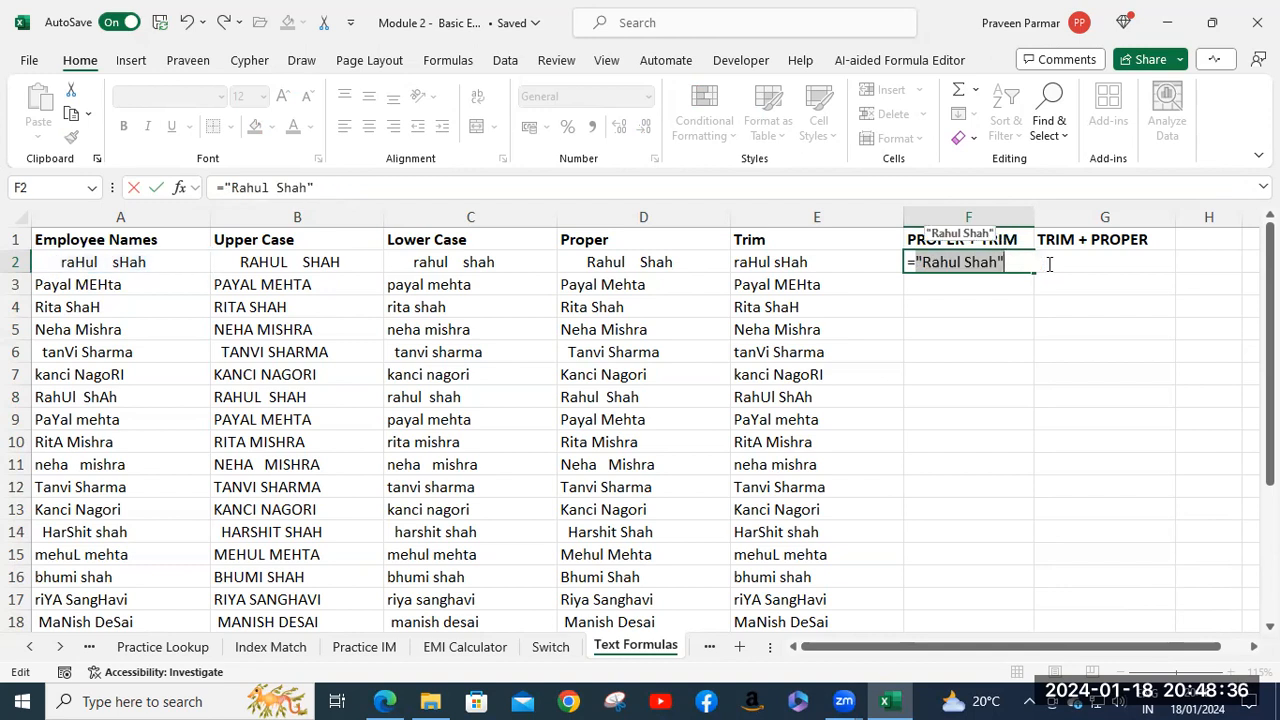
key(ctrl+z)
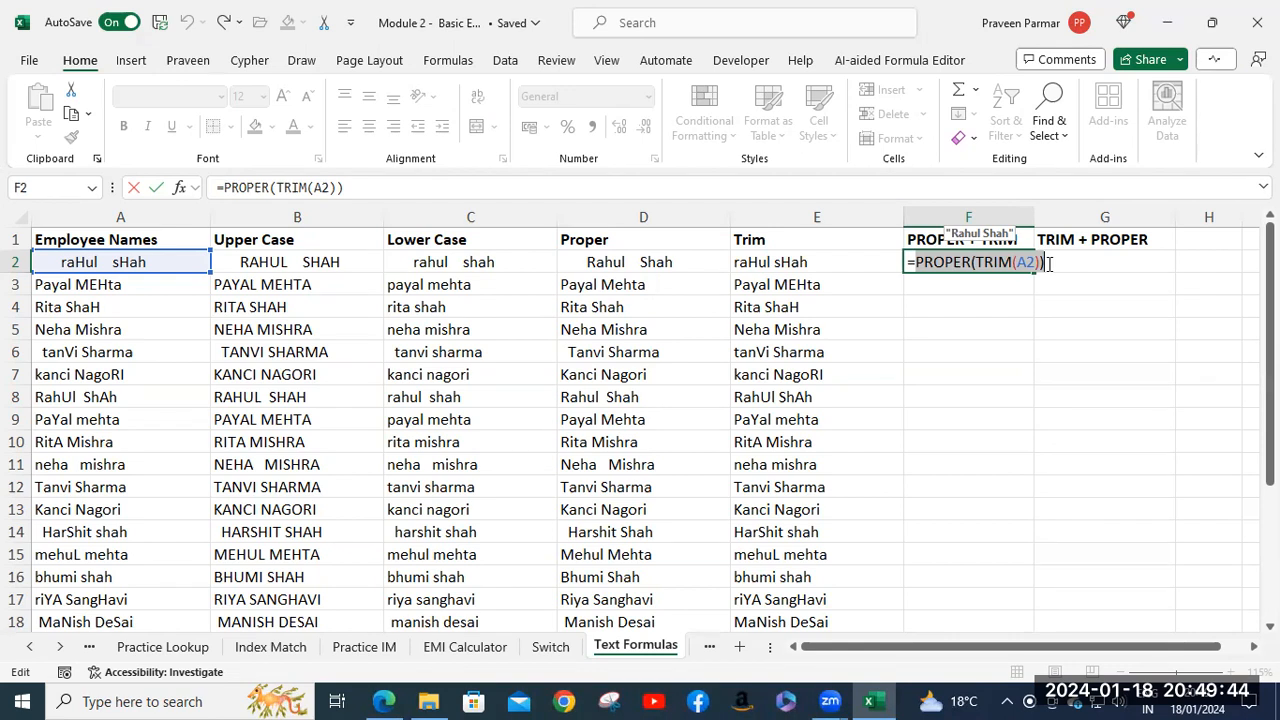
Step: Commit =PROPER(TRIM(A2)) in F2 and fill it down the PROPER + TRIM column for all employee names
click(1048, 263)
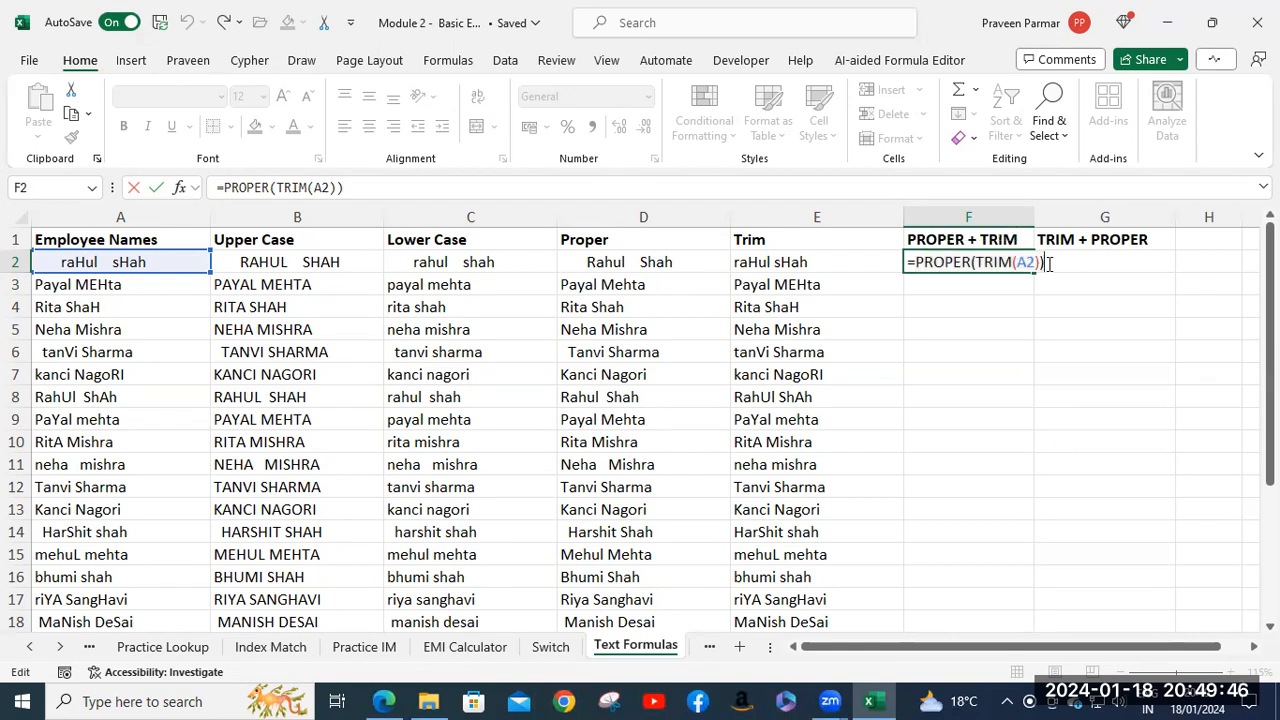
key(Return)
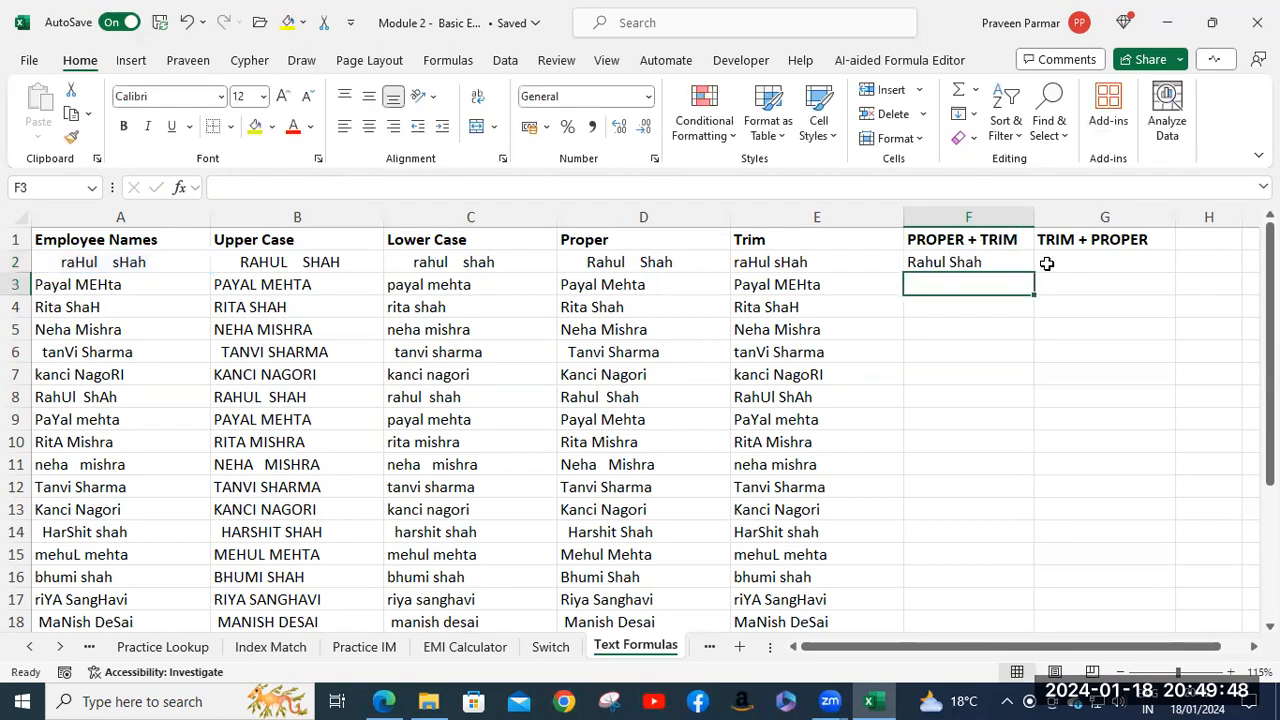
click(998, 261)
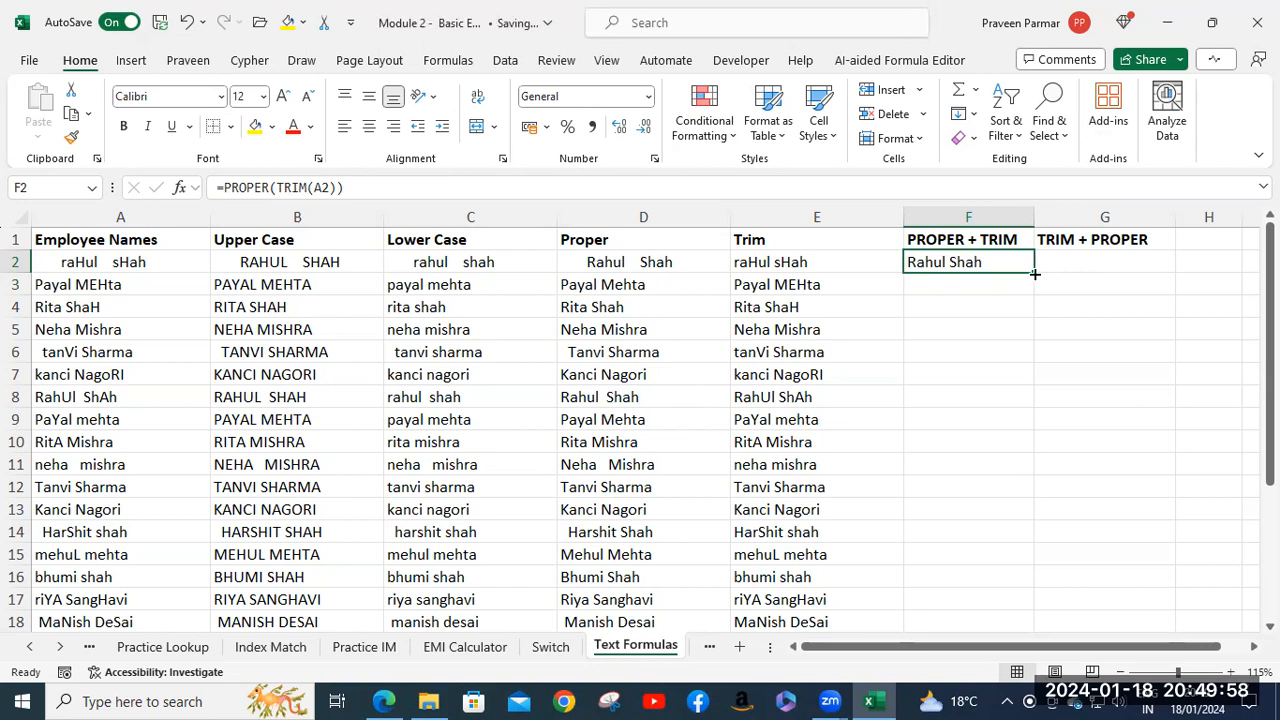
double_click(1035, 273)
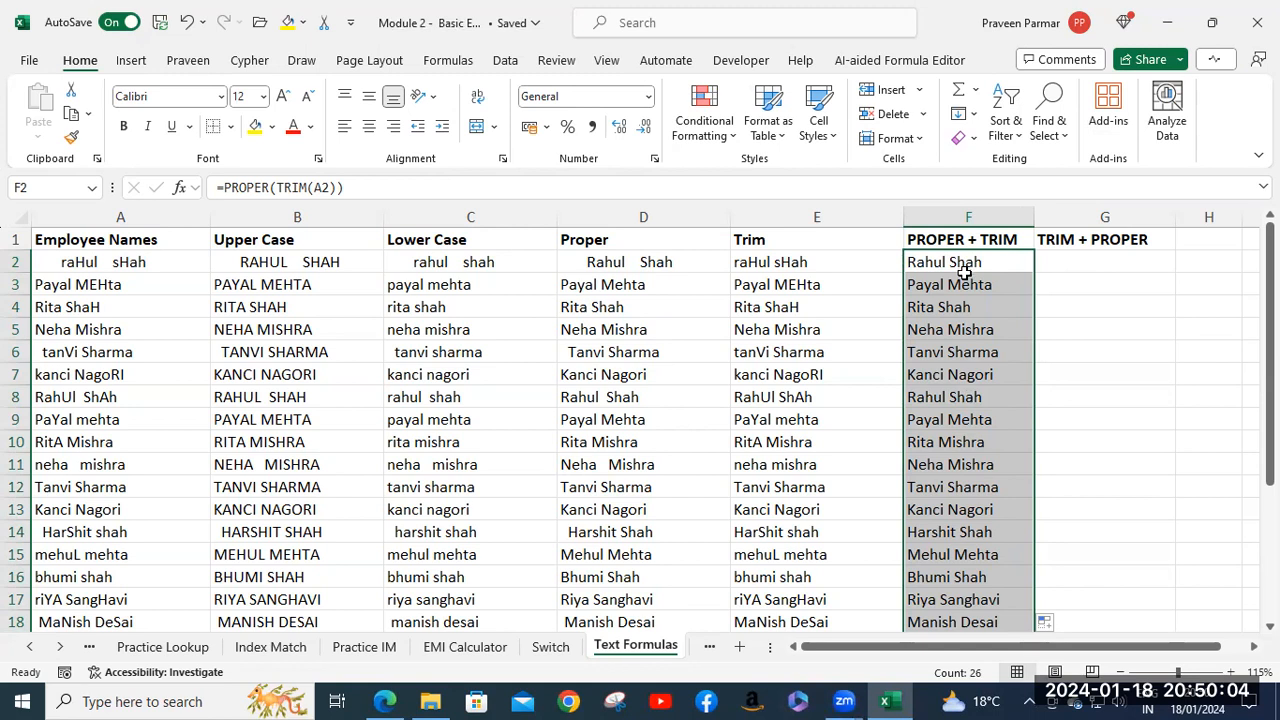
Step: Write the nested formula =TRIM(PROPER(A2)) in G2 of the TRIM + PROPER column, keeping the cell in edit mode
click(1078, 244)
click(1086, 261)
text(=)
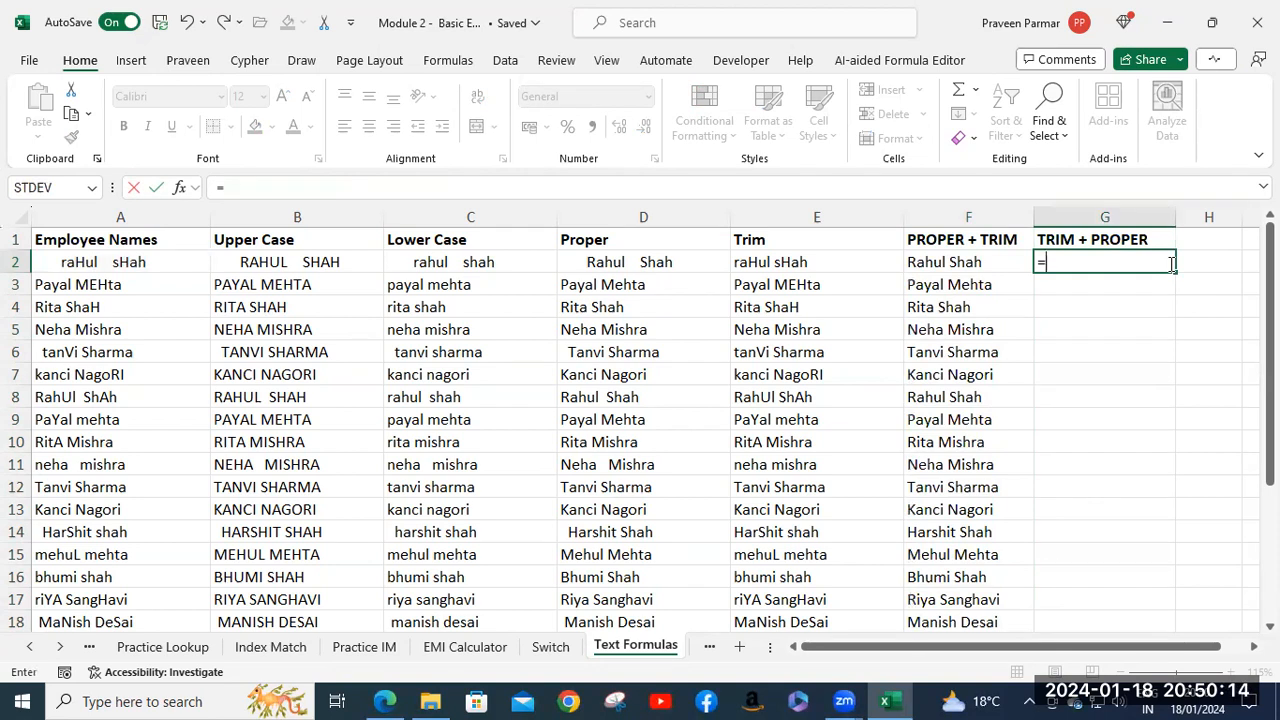
text(Tri)
key(Tab)
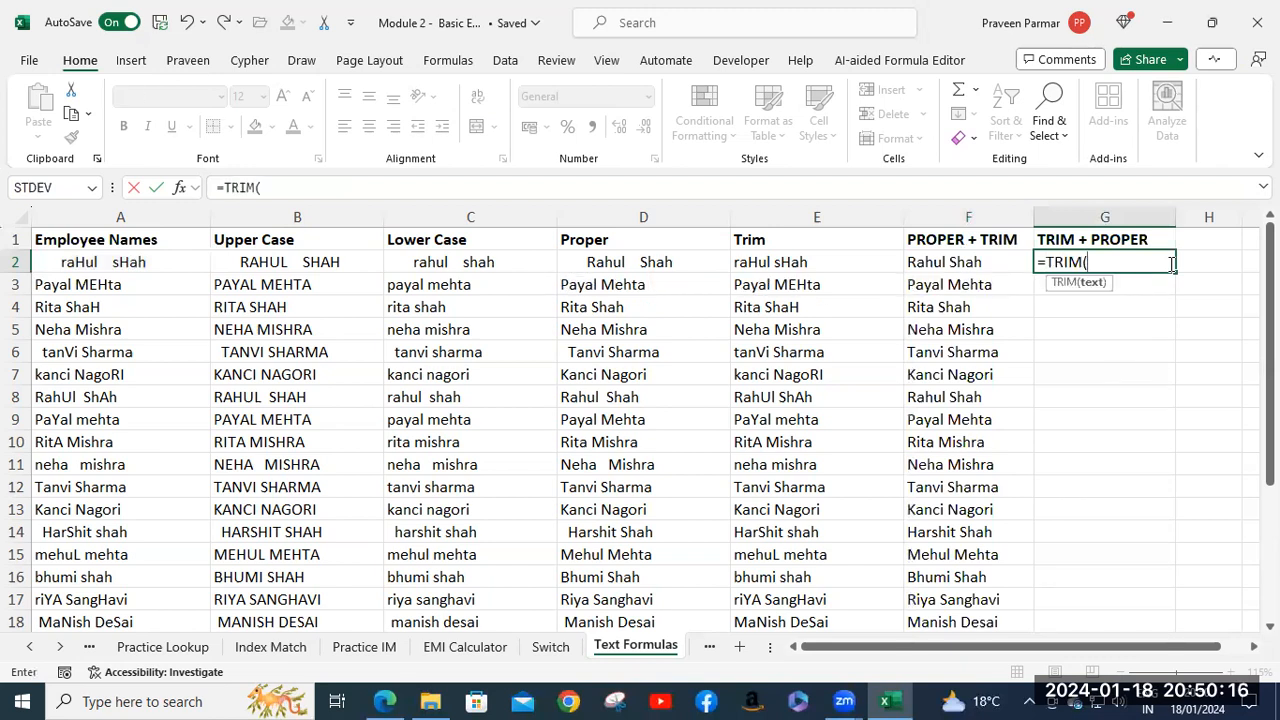
text(P)
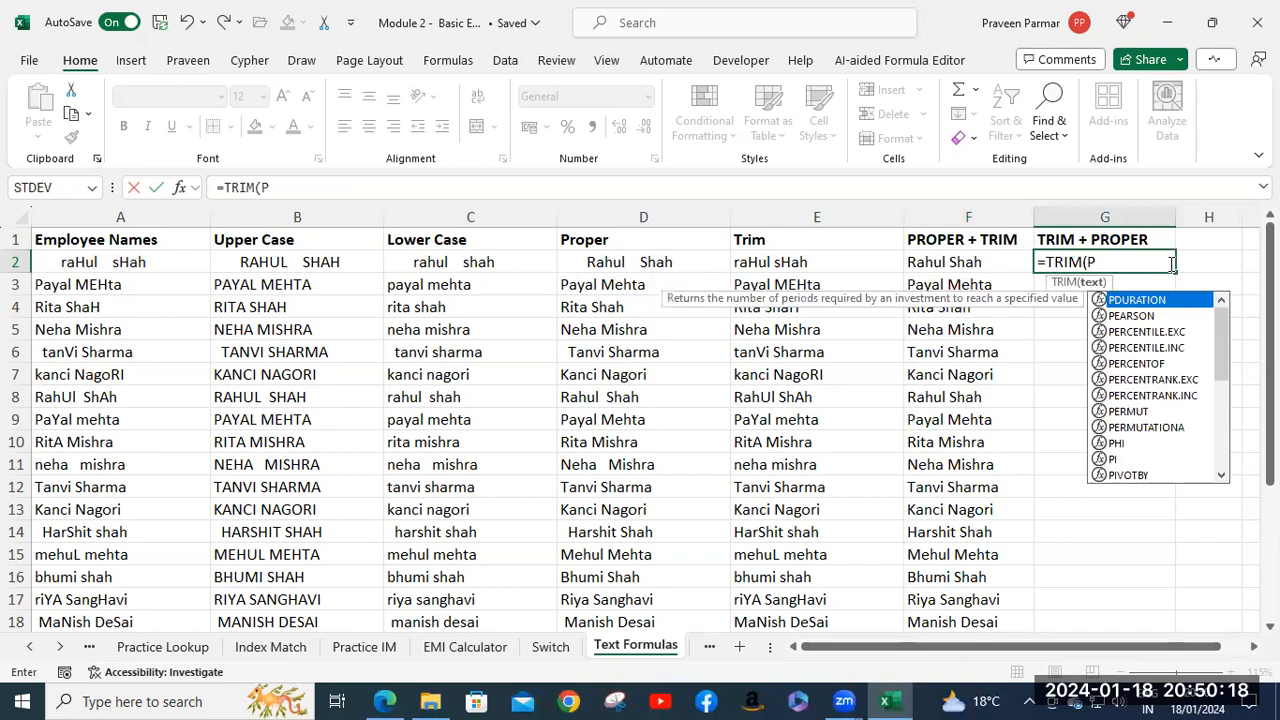
text(o)
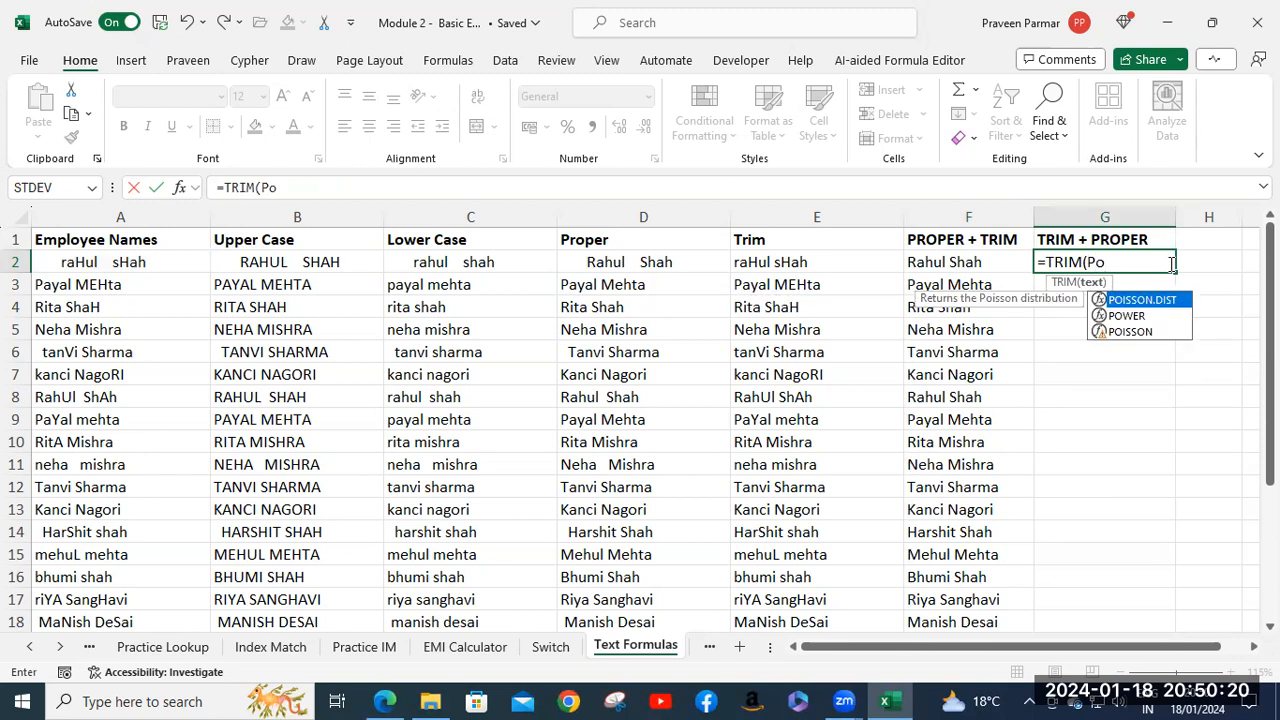
key(BackSpace)
text(rop)
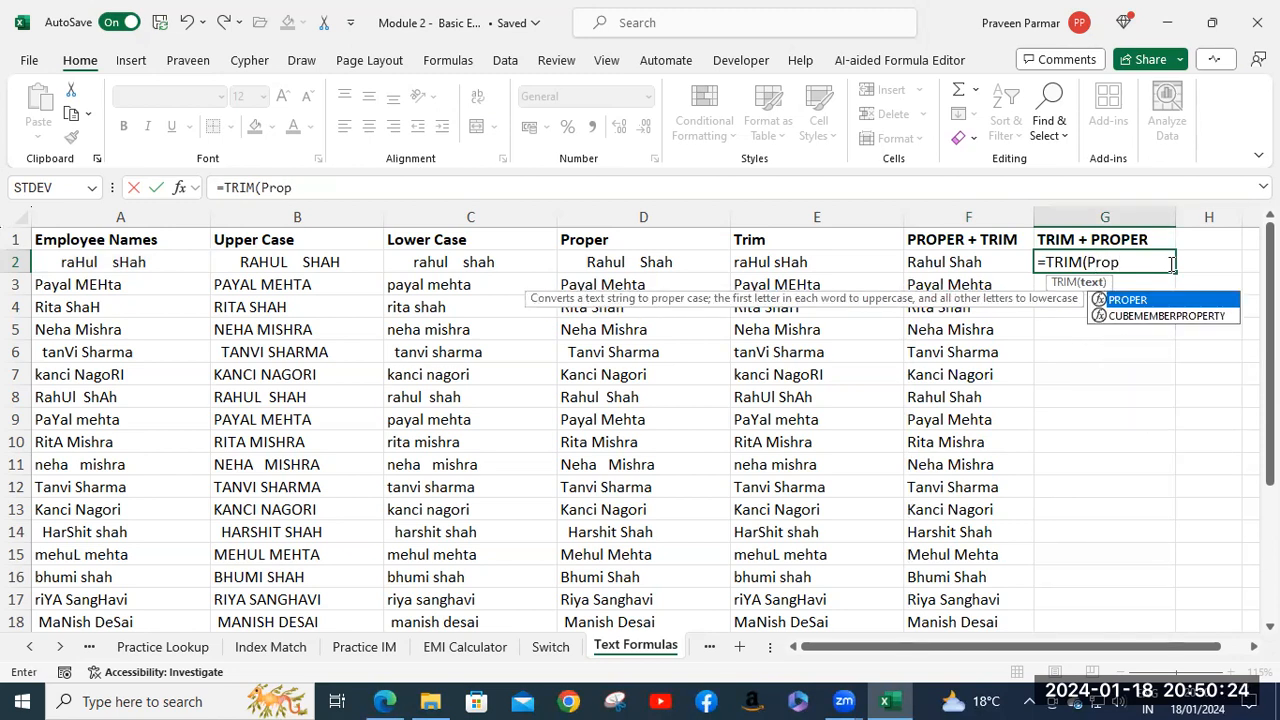
key(Tab)
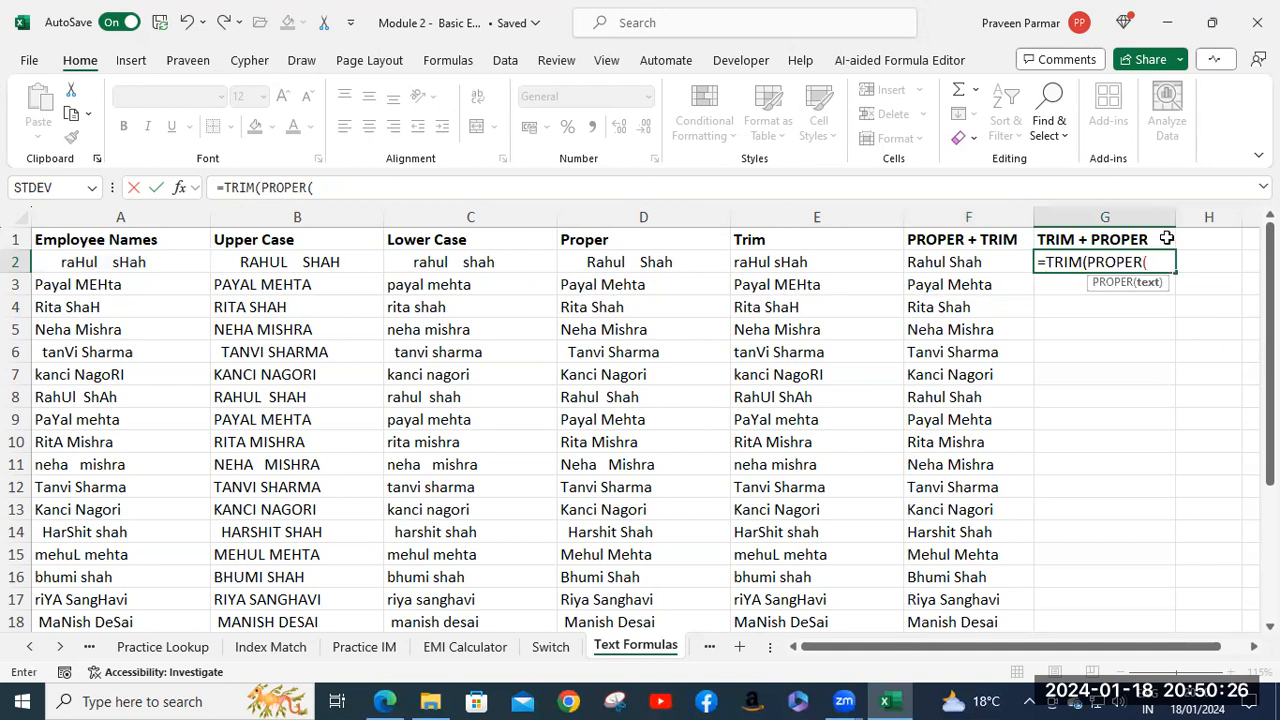
click(95, 262)
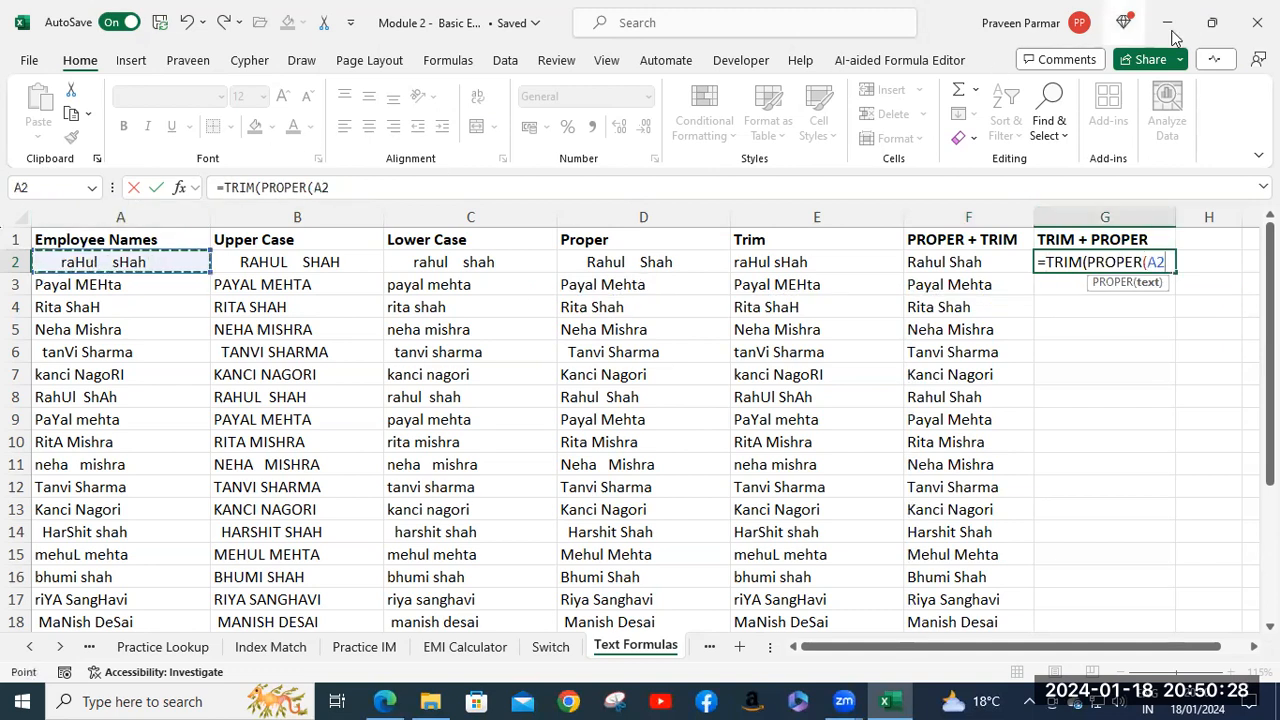
text()))
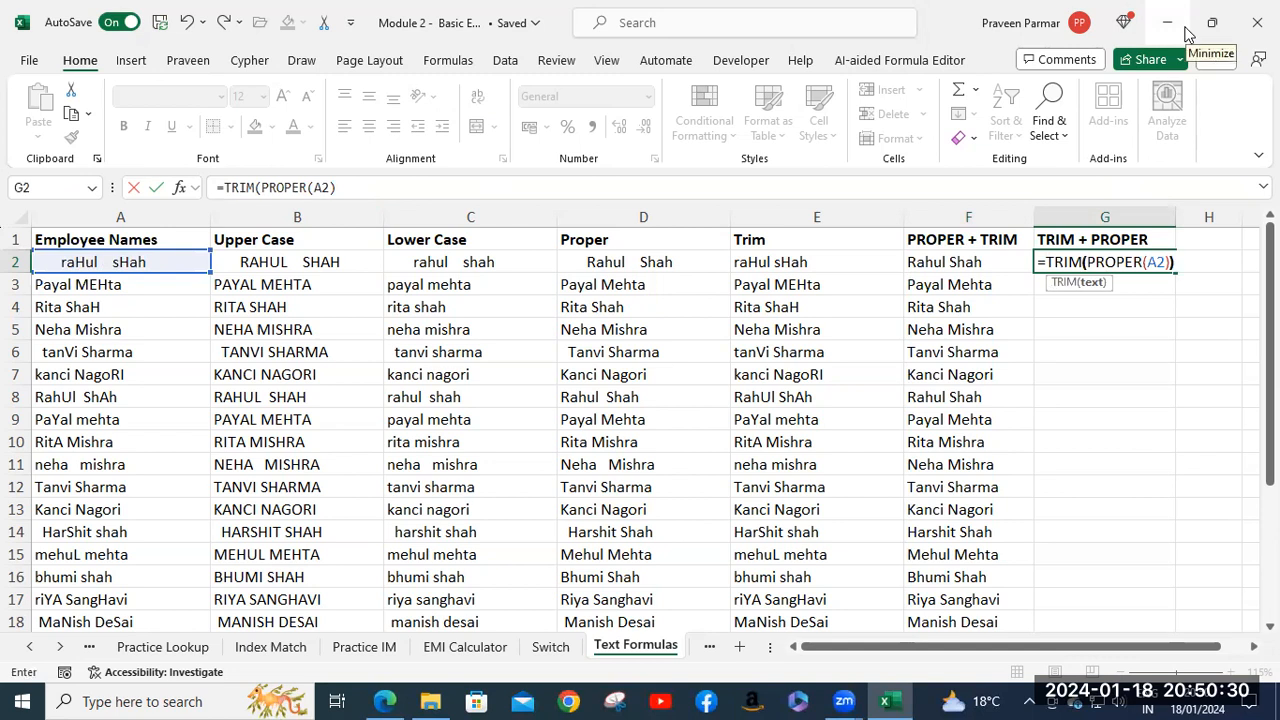
Step: Evaluate the inner PROPER(A2) part of the G2 formula in place, preview the outer TRIM result, and restore the original expression
click(1088, 262)
shift+click(1171, 260)
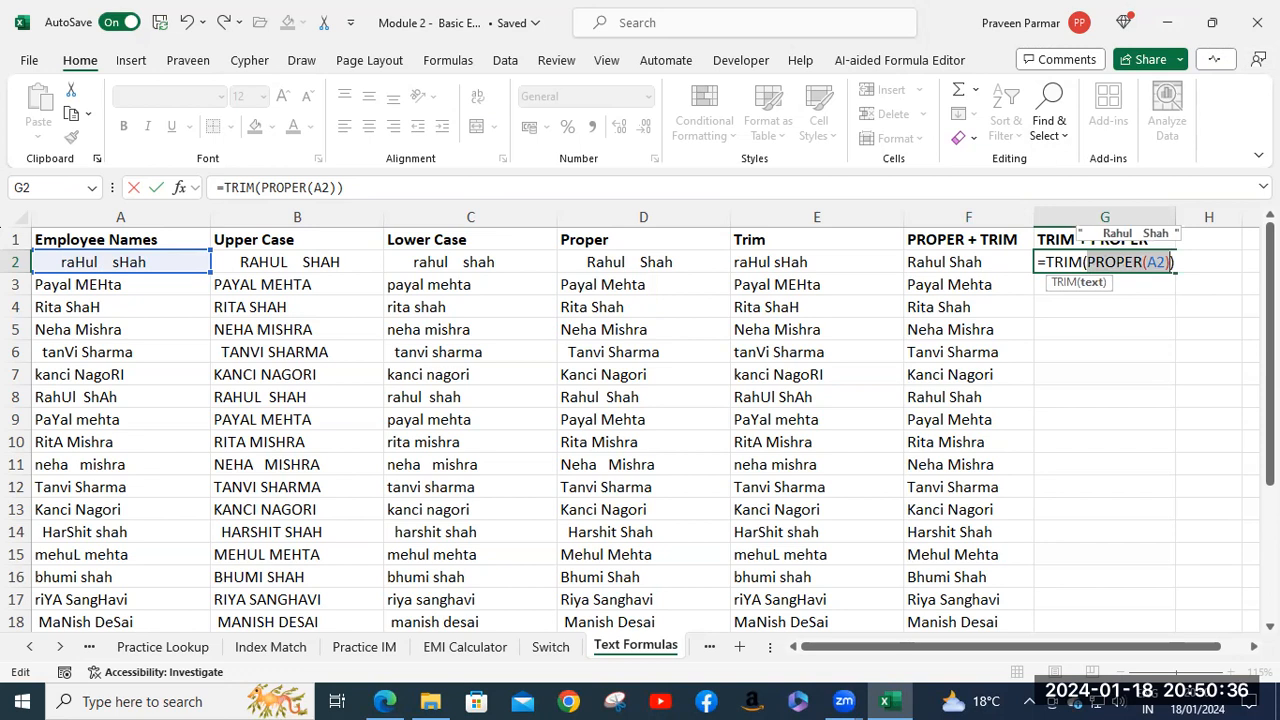
key(F9)
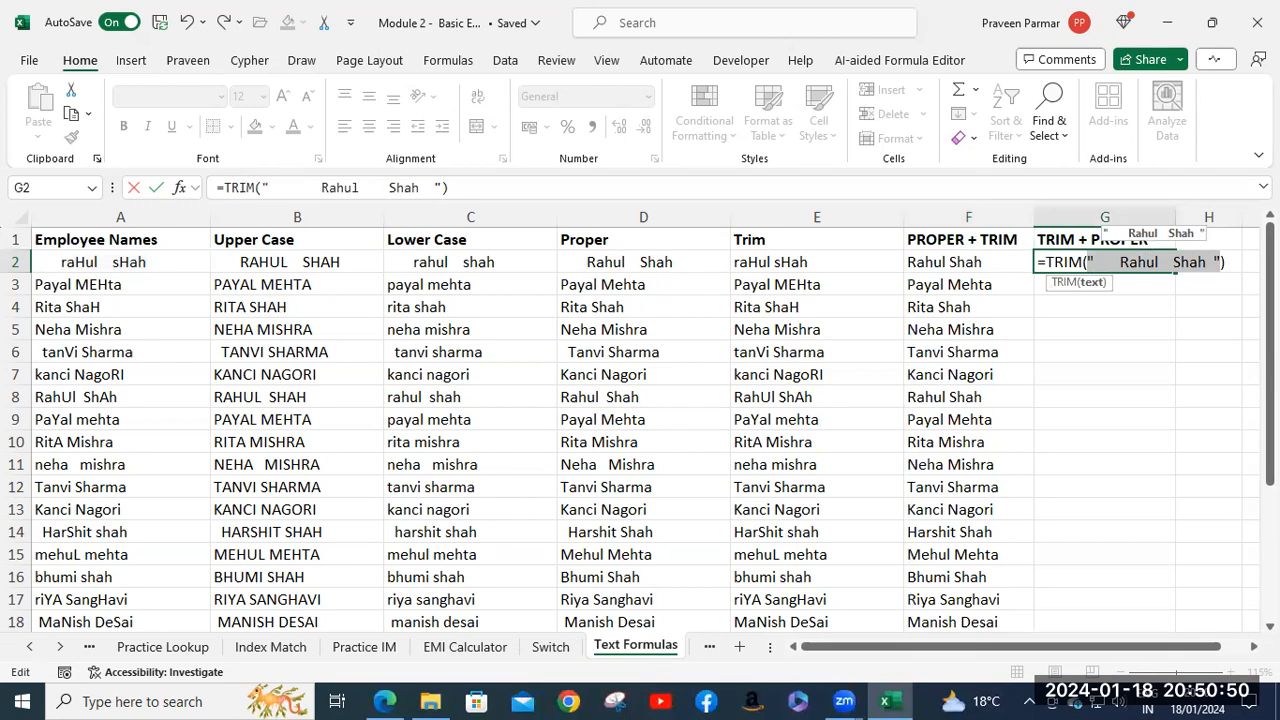
click(1047, 262)
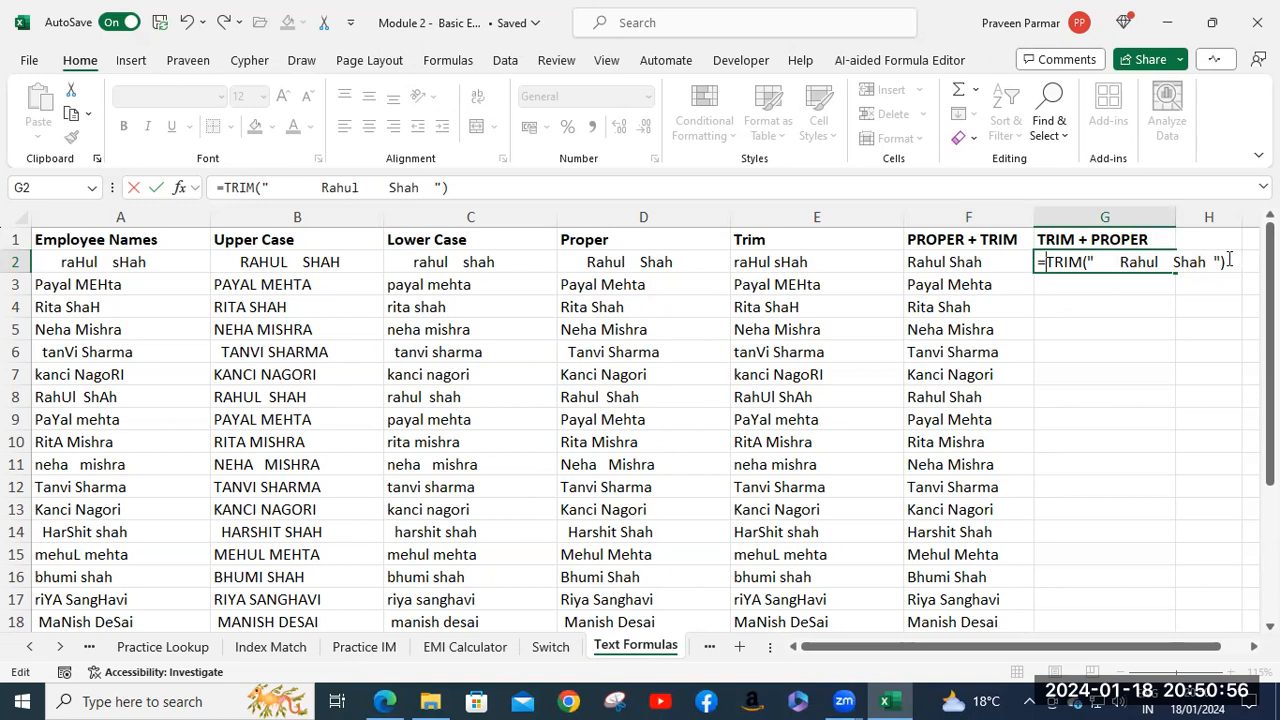
key(shift+End)
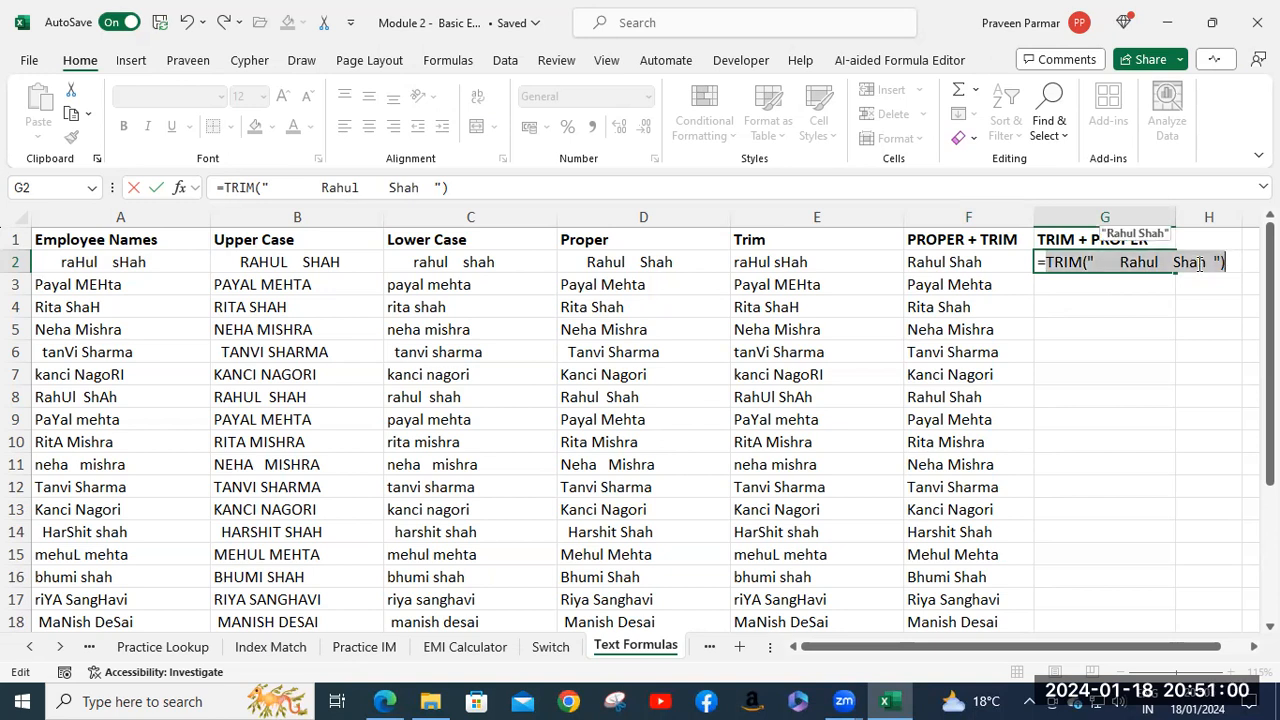
click(1159, 261)
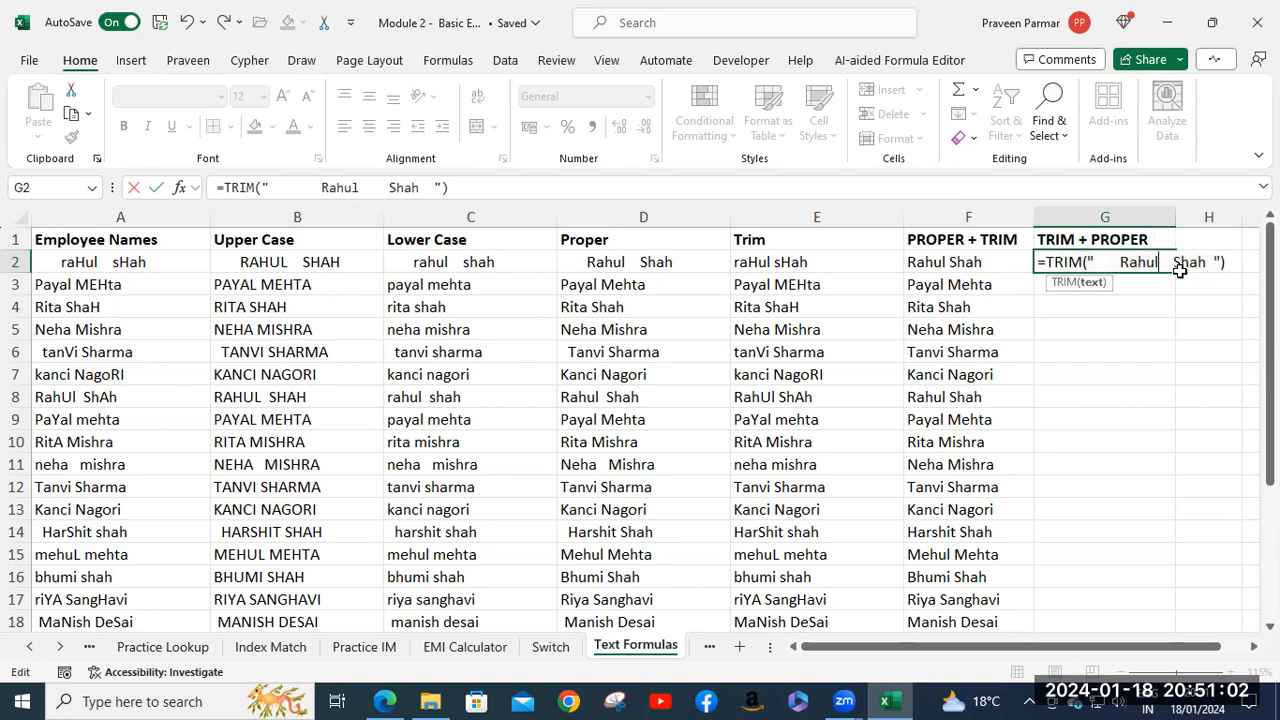
key(ctrl+z)
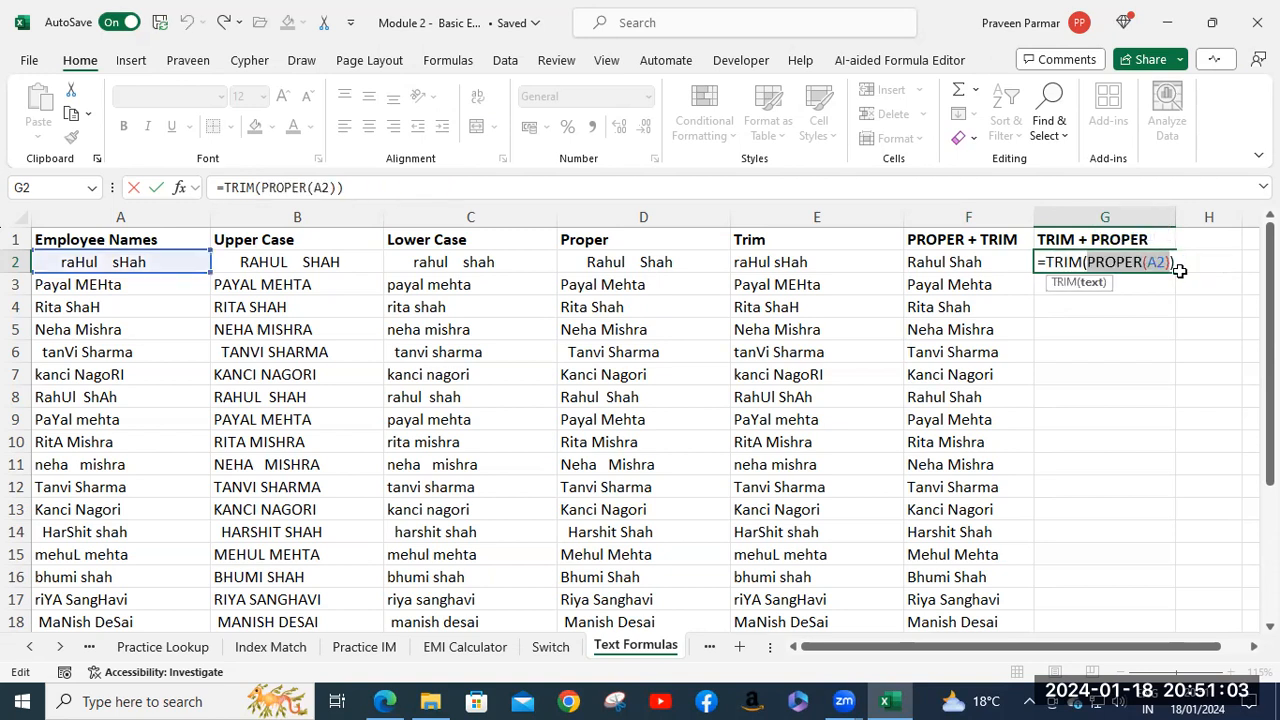
Step: Evaluate the whole TRIM(PROPER(A2)) expression in G2 in place, and restore the formula
click(1048, 261)
shift+click(1175, 261)
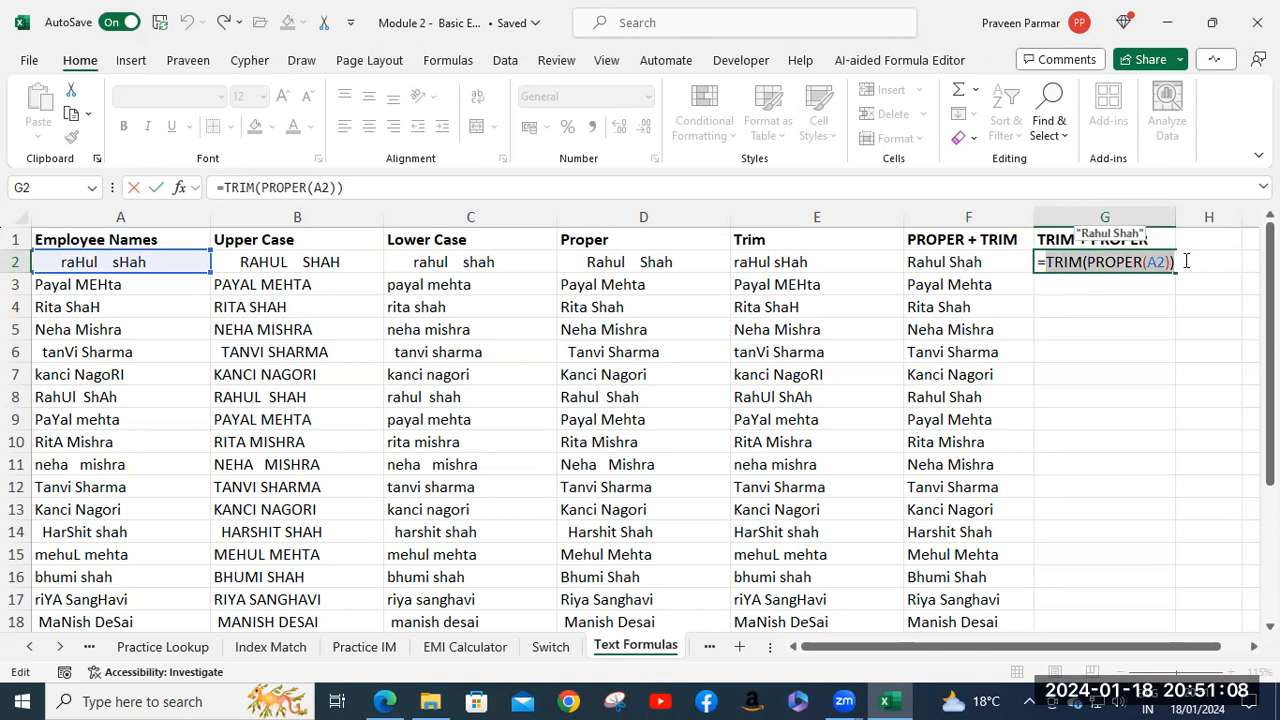
key(F9)
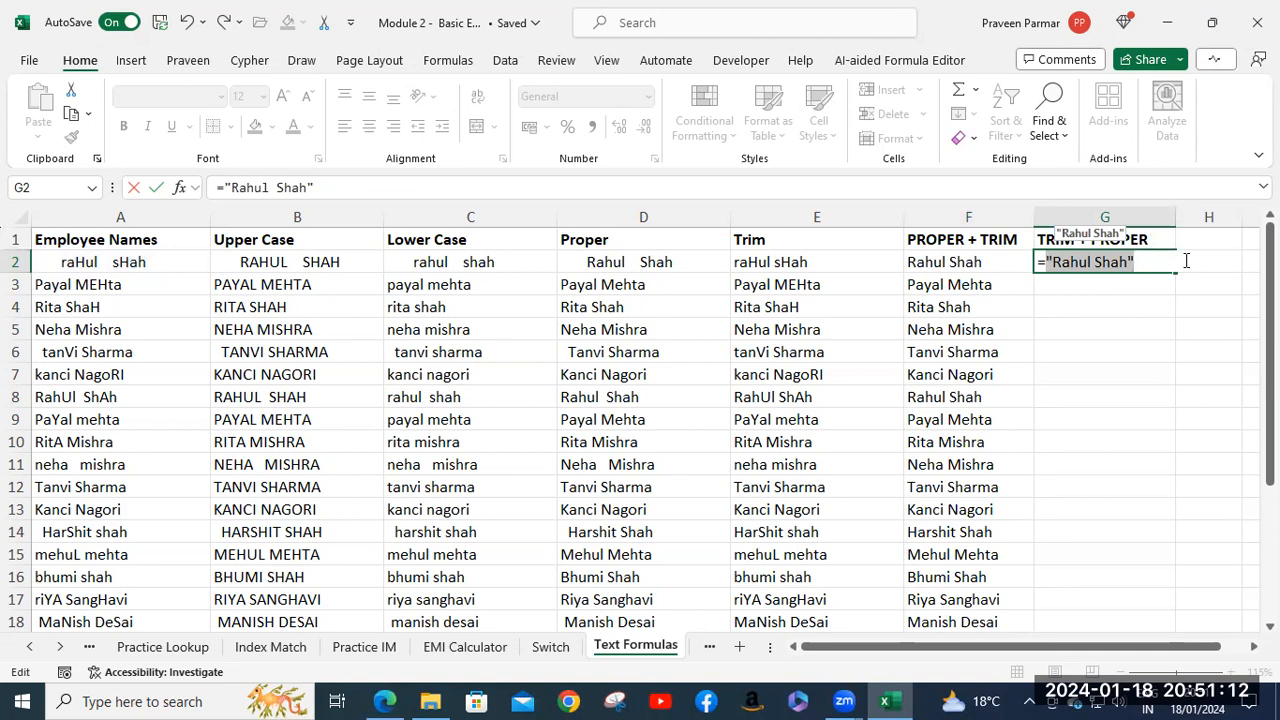
key(ctrl+z)
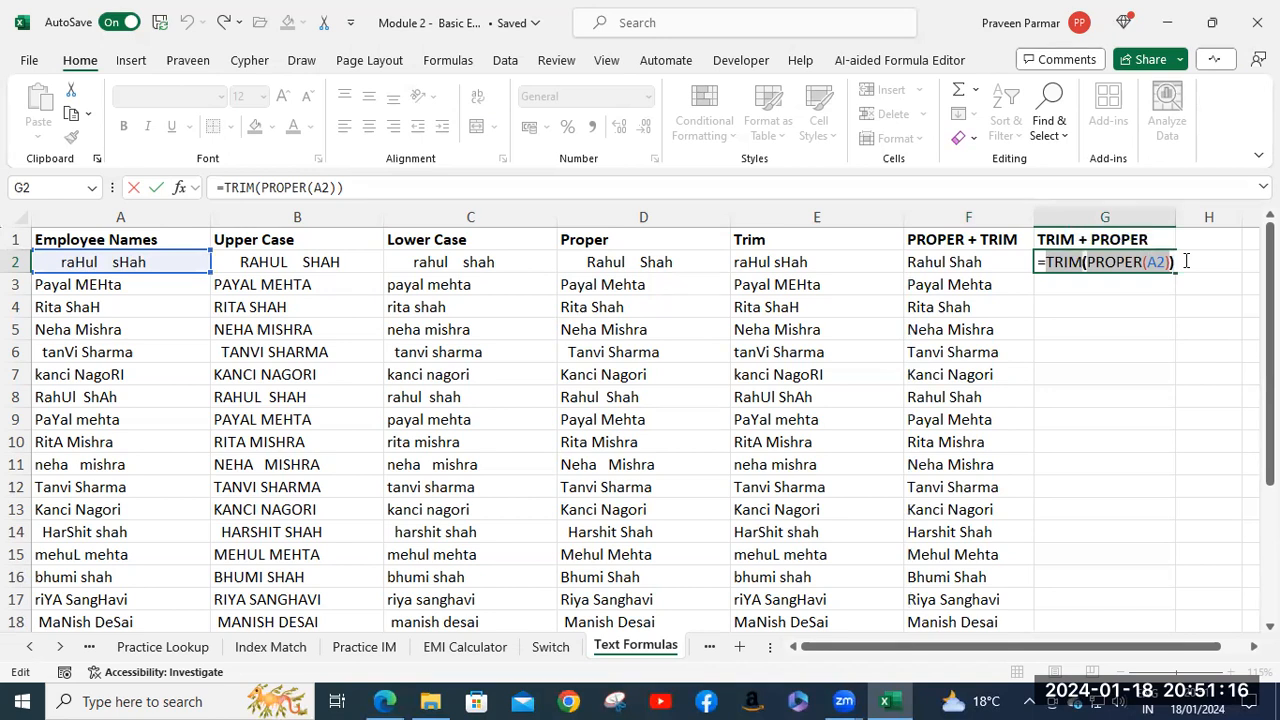
Step: Commit =TRIM(PROPER(A2)) in G2 and fill it down the TRIM + PROPER column for all employee names
key(Return)
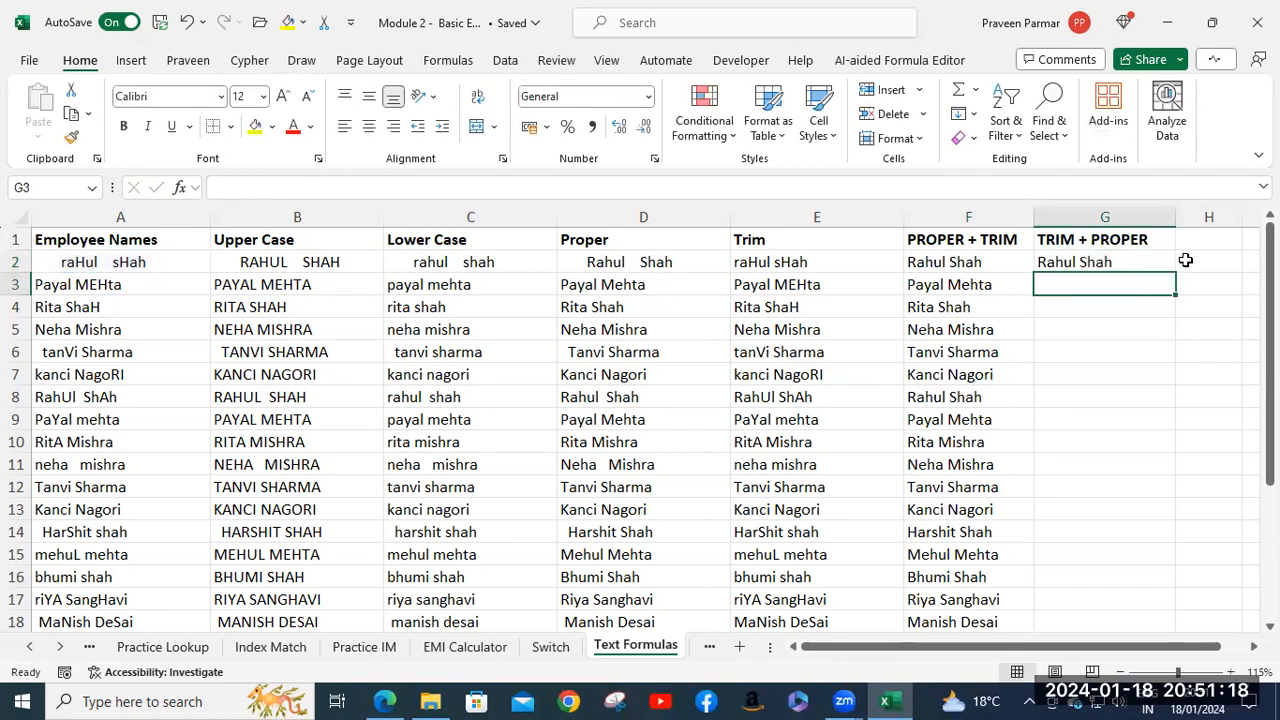
click(1126, 260)
double_click(1177, 273)
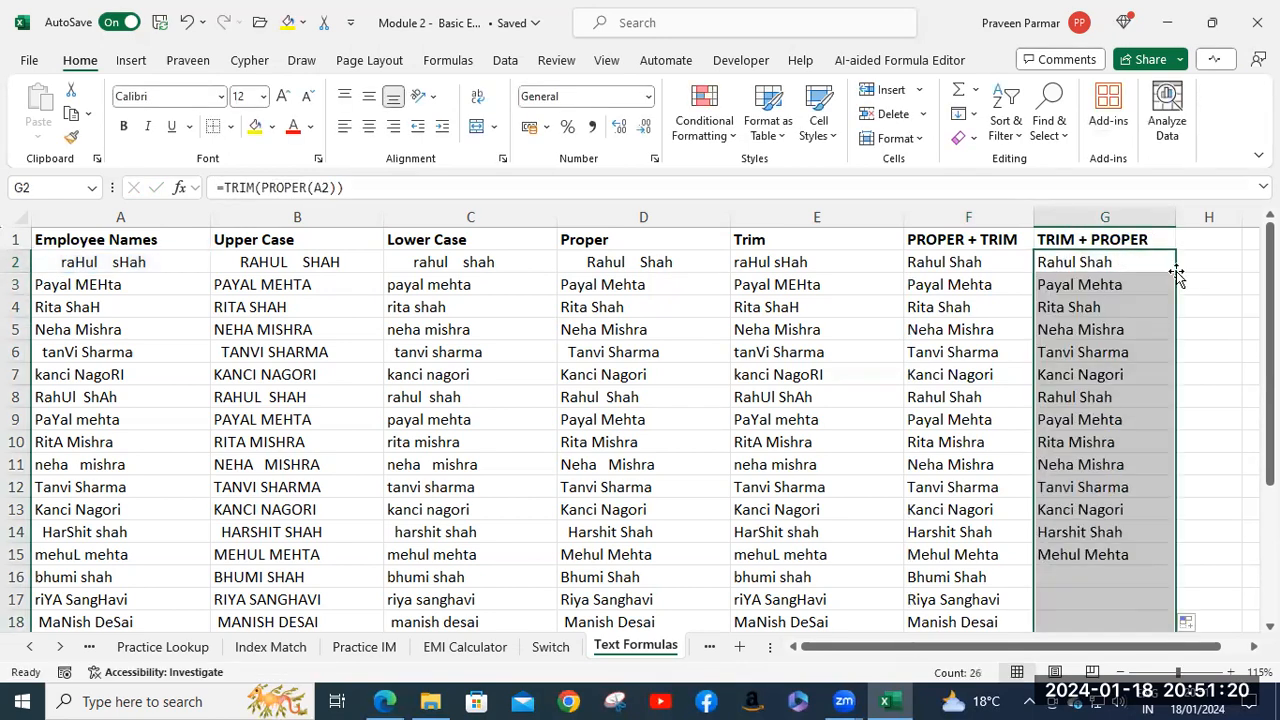
Step: Check the remaining filled rows of the TRIM + PROPER column and switch to the Date & Time Formulas sheet
scroll(768, 402, down, 2)
scroll(768, 402, down, 3)
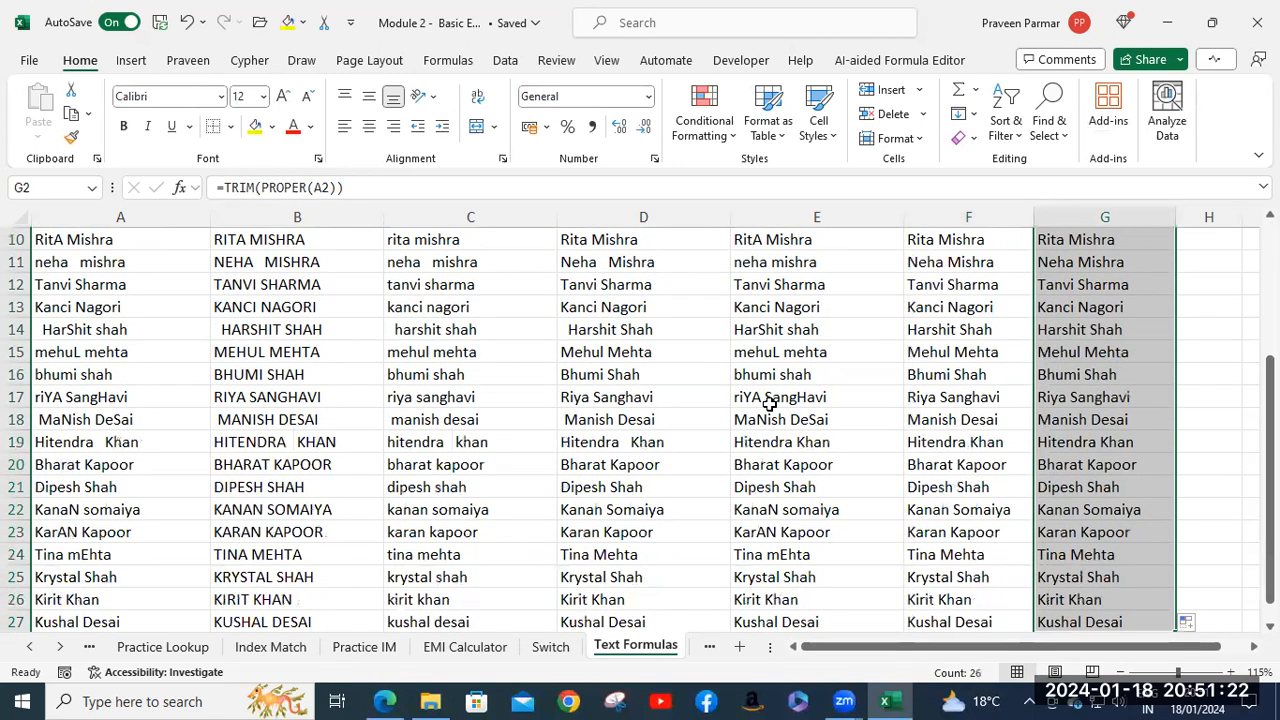
click(712, 648)
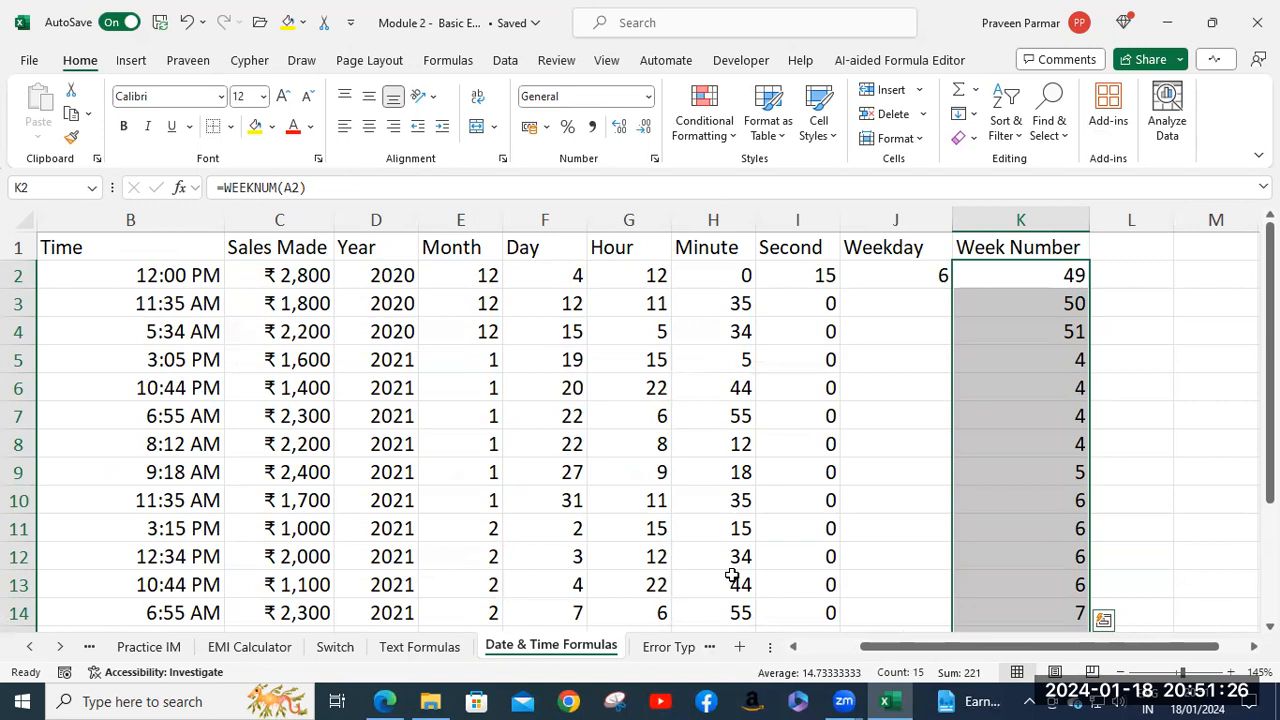
Step: Clear the existing Year, Month, Day, Hour, Minute and Second results in D2:I16
click(1020, 326)
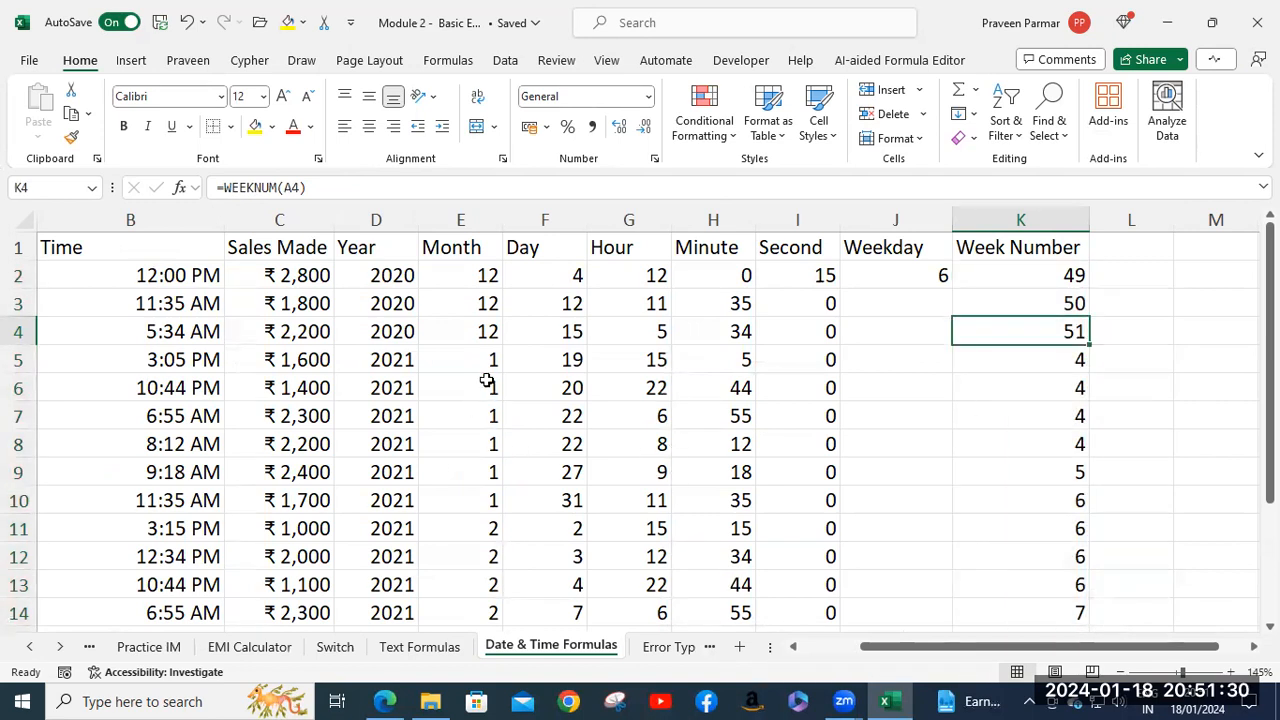
scroll(909, 645, left, 2)
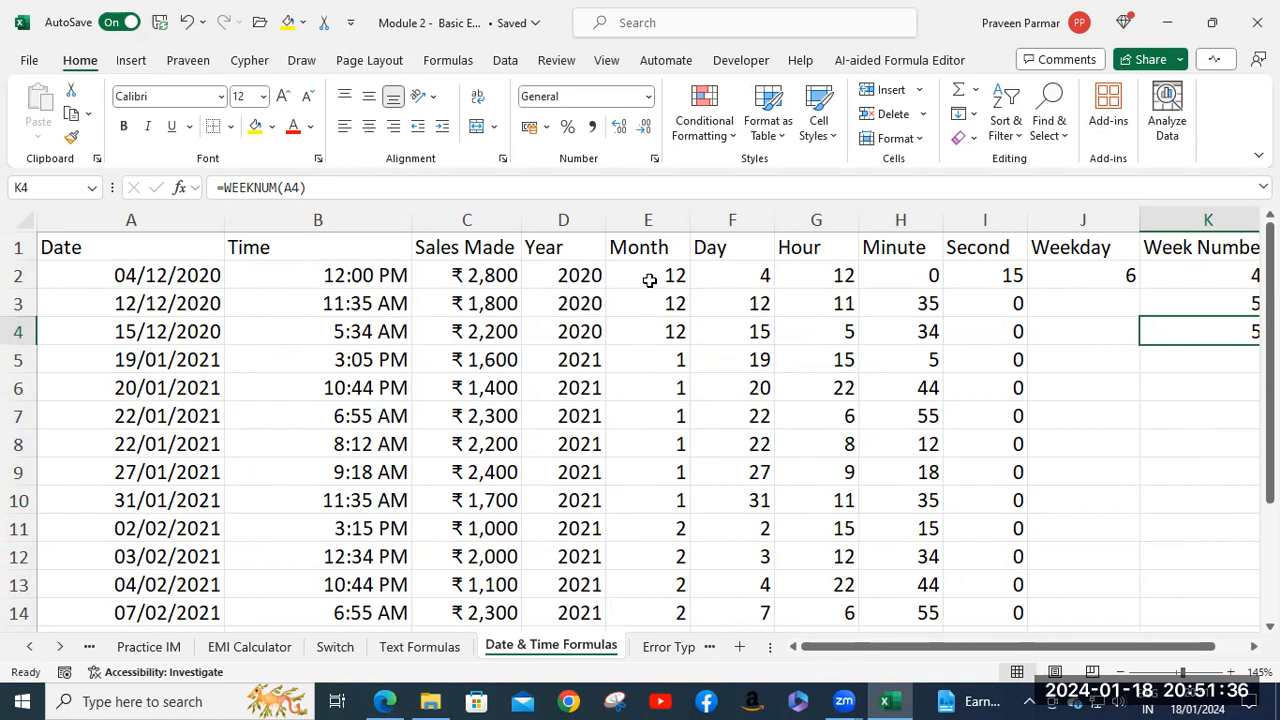
click(578, 275)
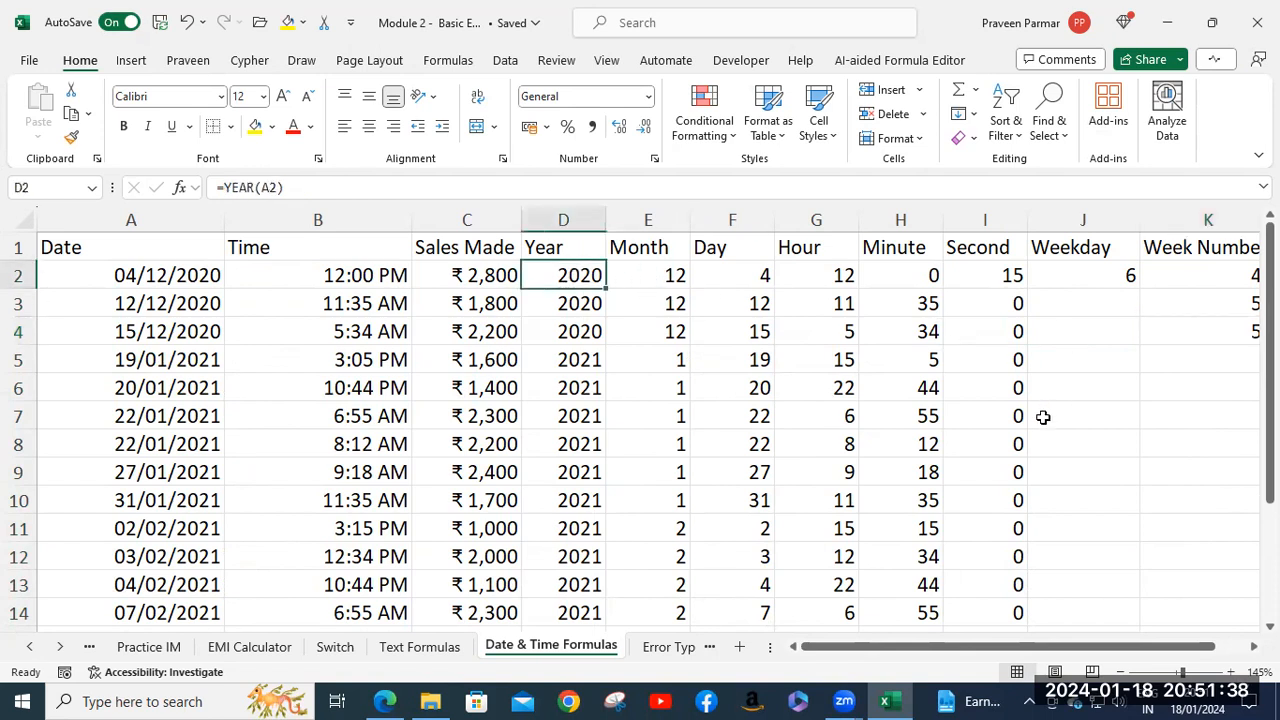
scroll(1042, 417, down, 1)
shift+click(1006, 588)
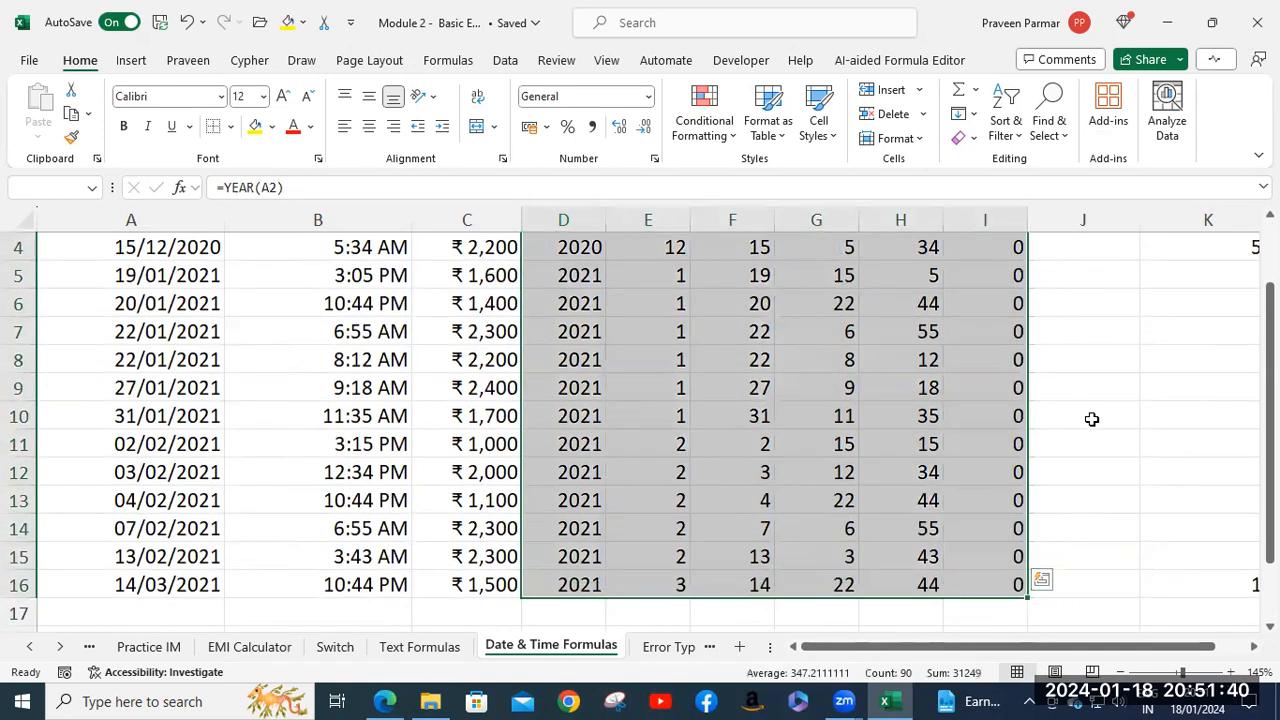
key(Delete)
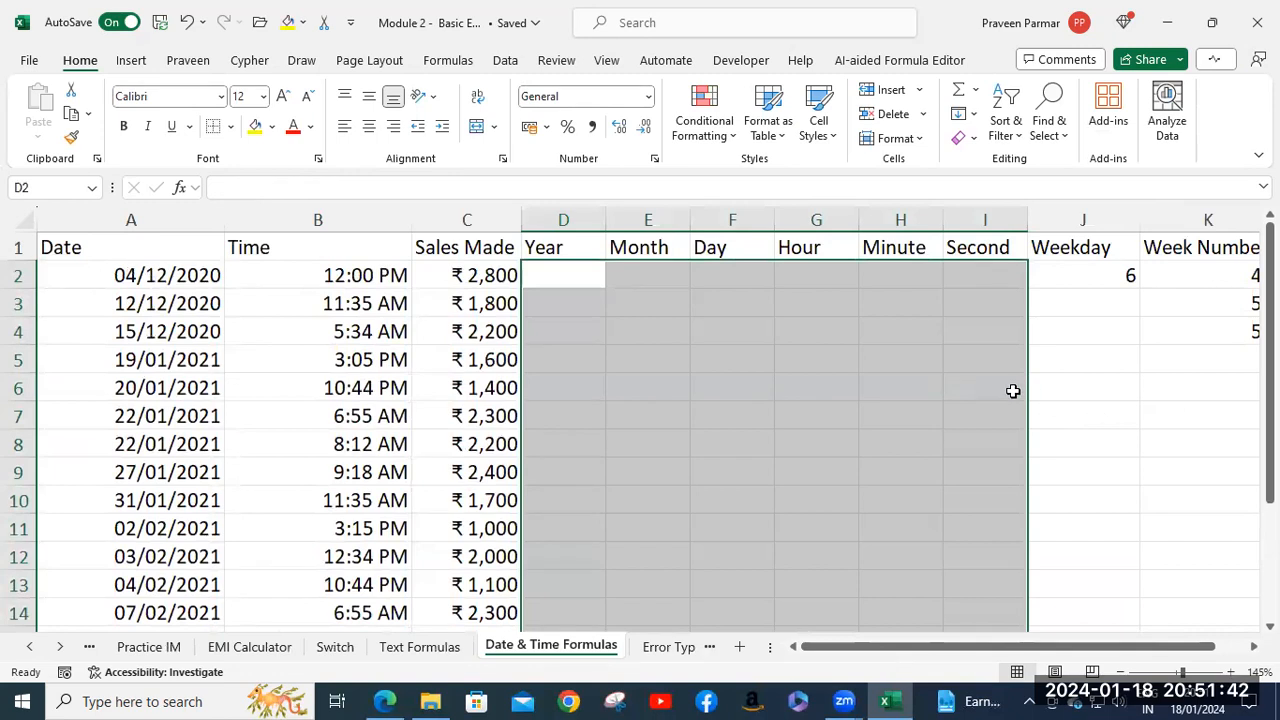
Step: Clear the Weekday and Week Number results in J2:K4
click(1094, 275)
shift+click(1208, 331)
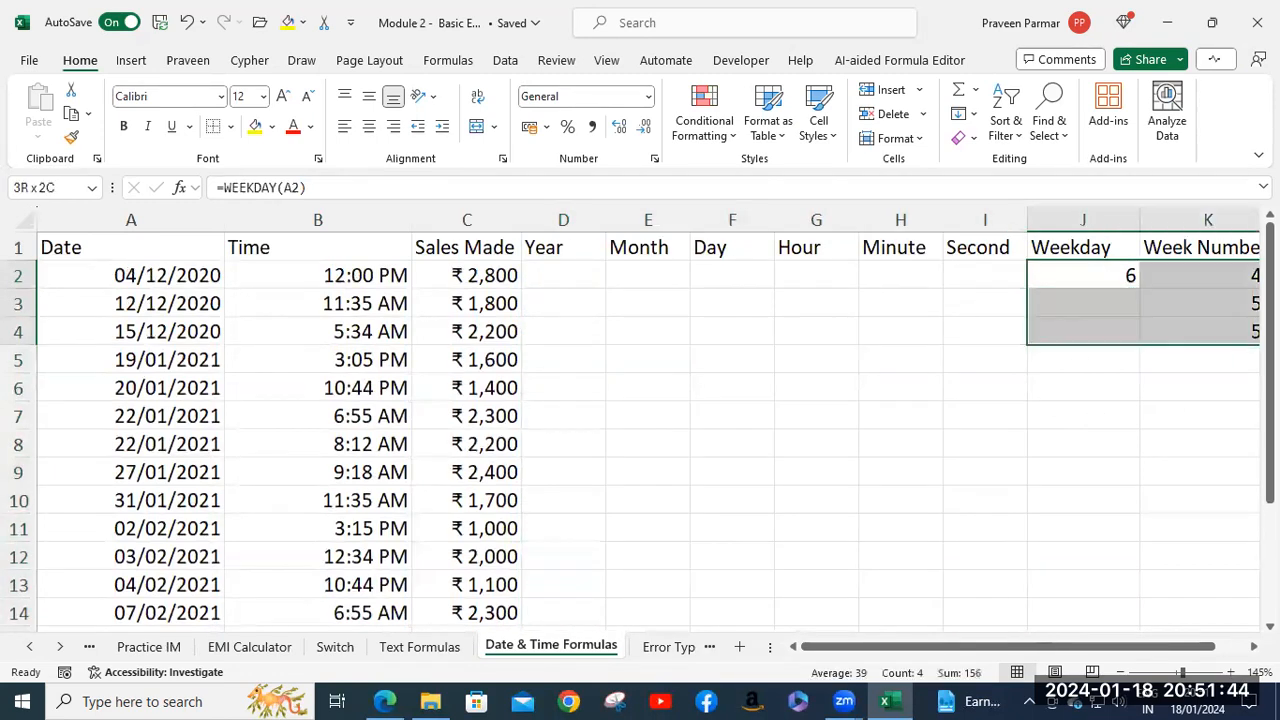
key(Delete)
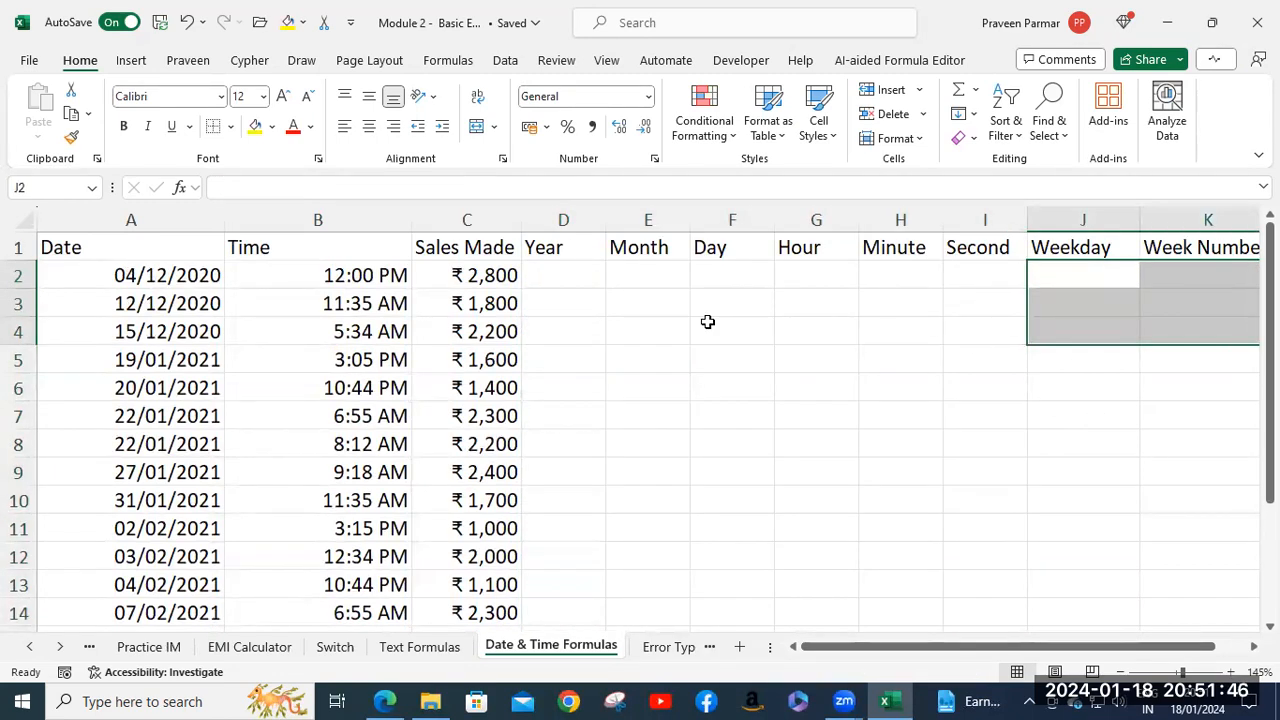
Step: Examine the contents and number formats of the first Date, Time and Sales Made cells in row 2
click(563, 280)
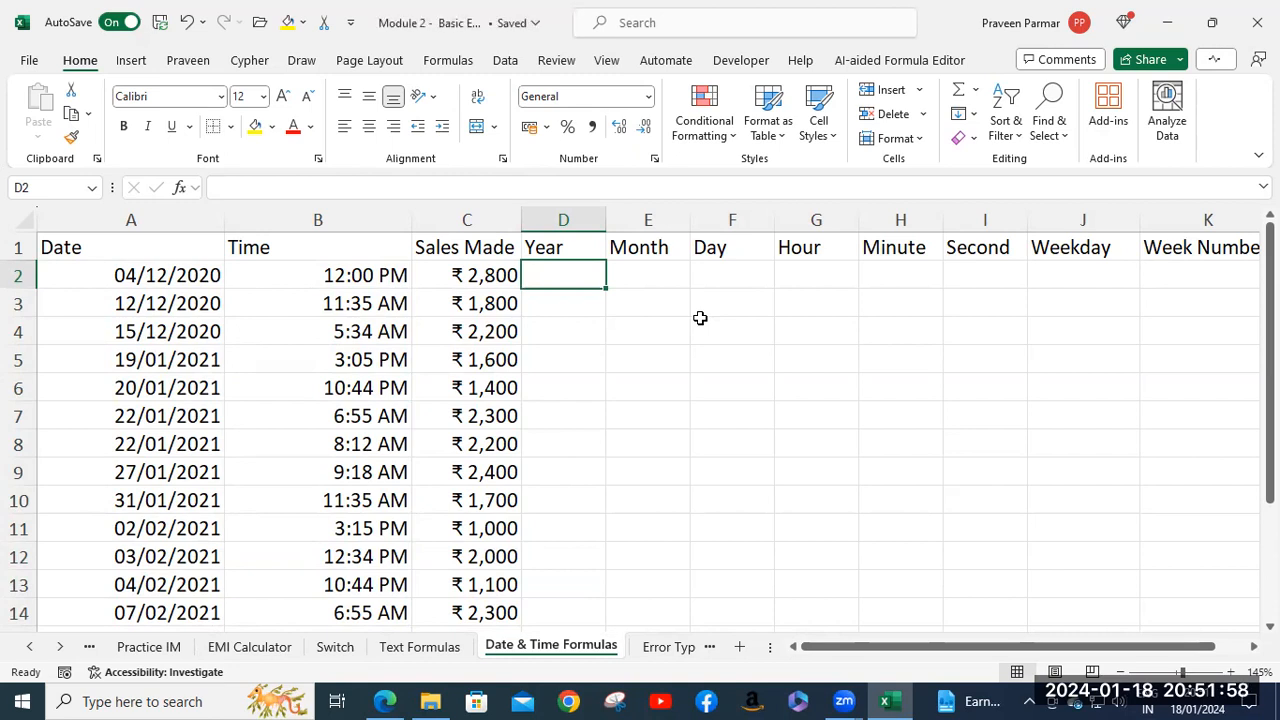
click(145, 275)
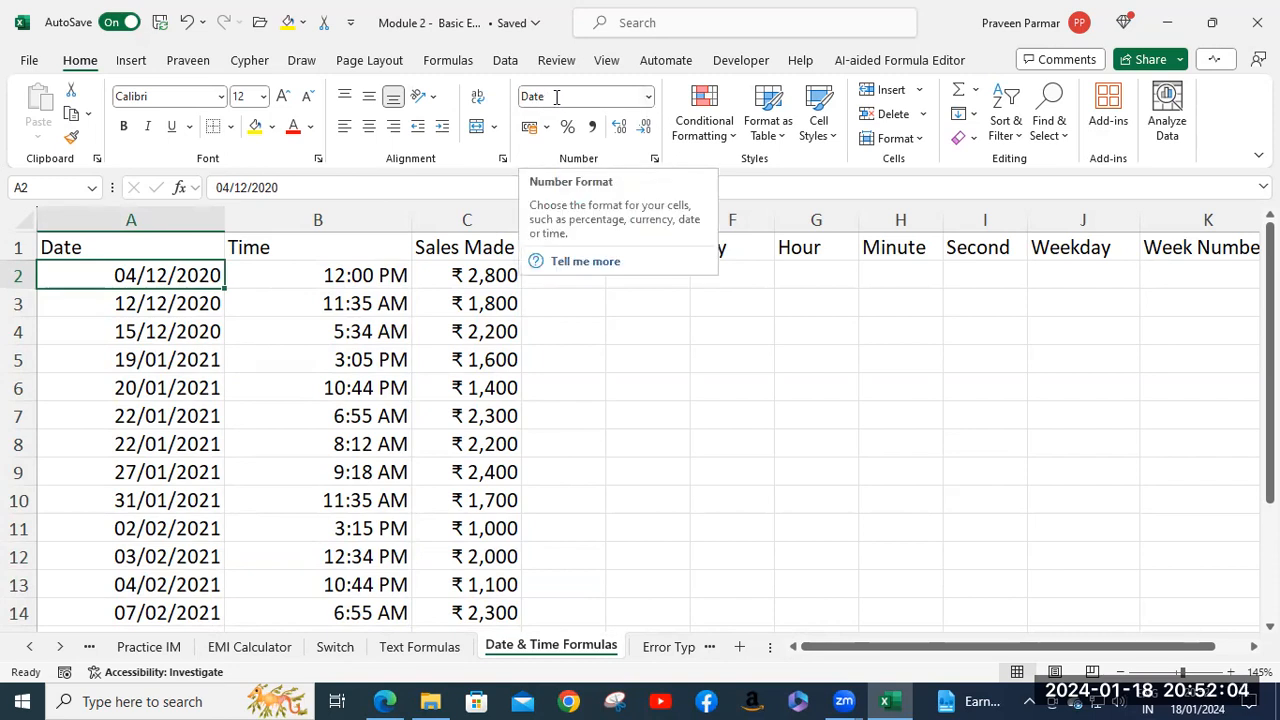
click(386, 271)
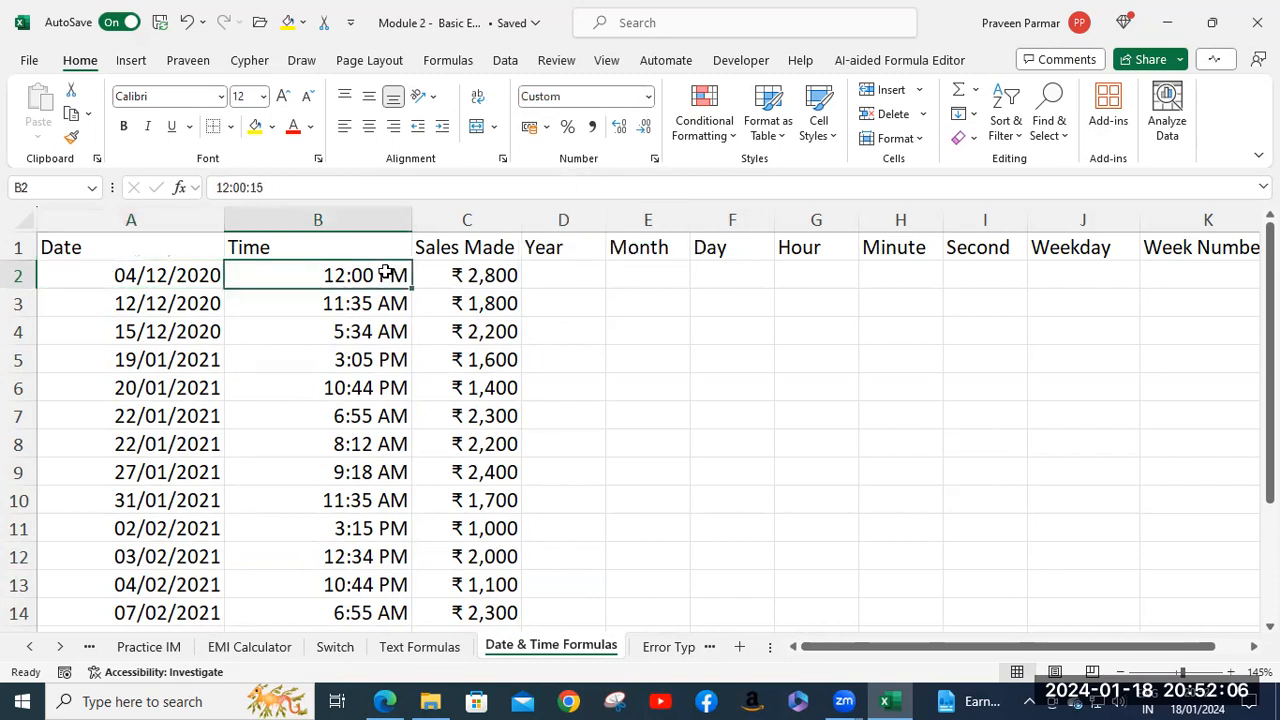
click(448, 278)
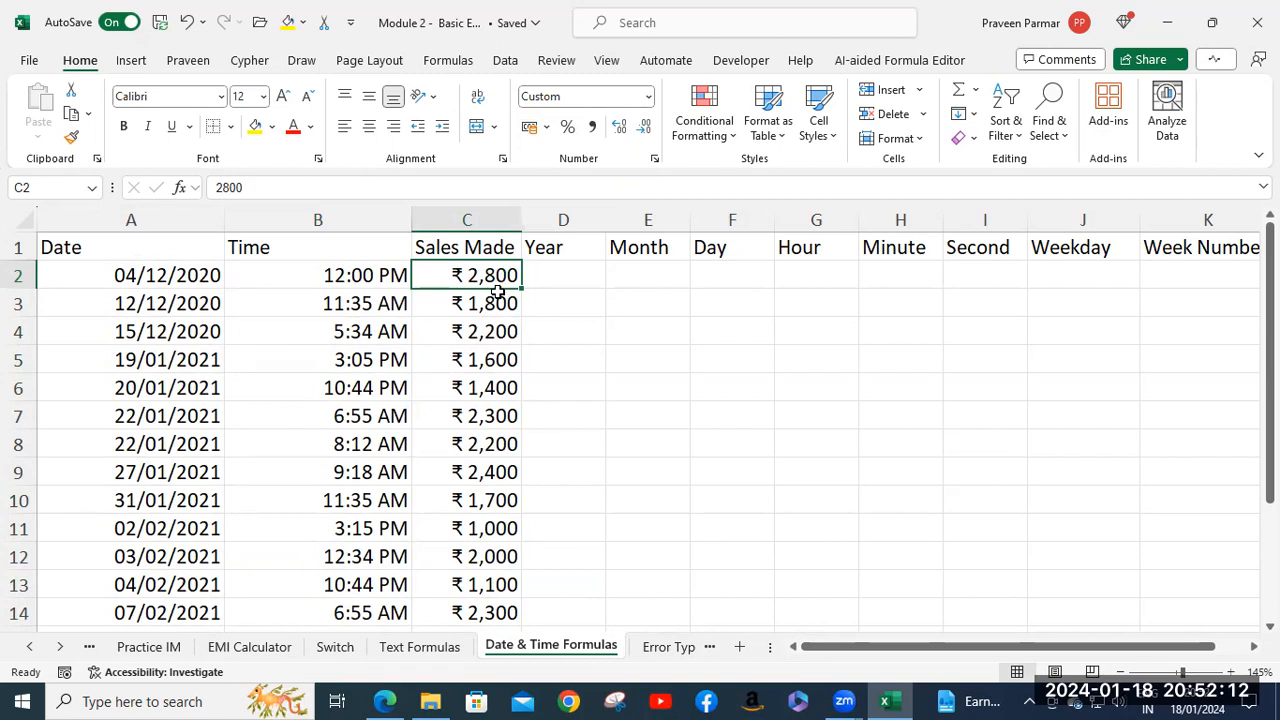
click(152, 274)
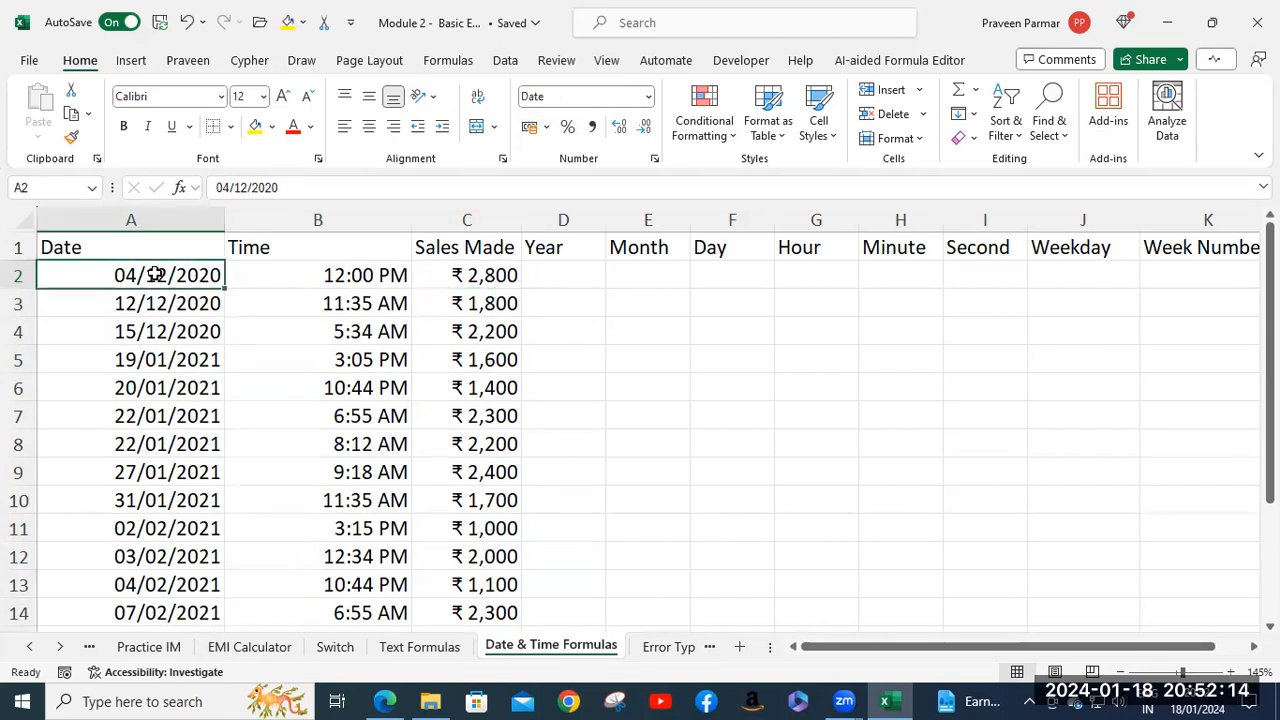
Step: Enter =YEAR(A2) in D2 and fill it down the Year column for all dates
click(546, 280)
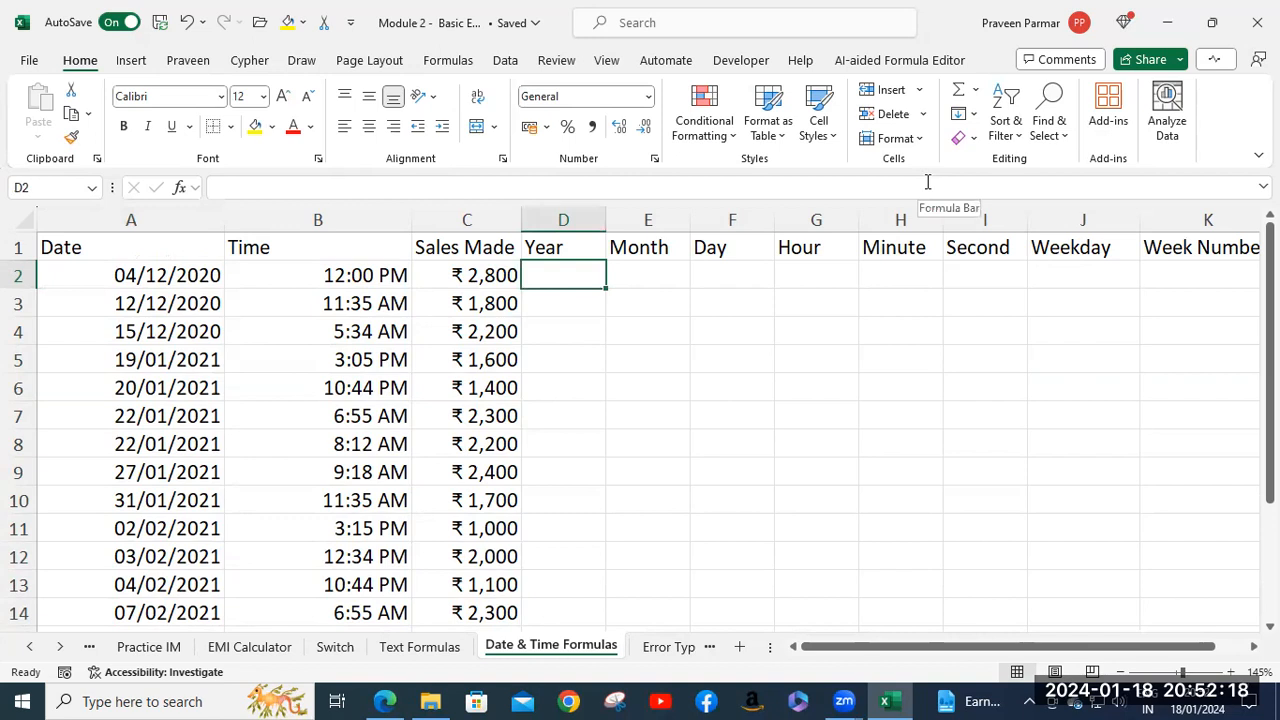
text(=ye)
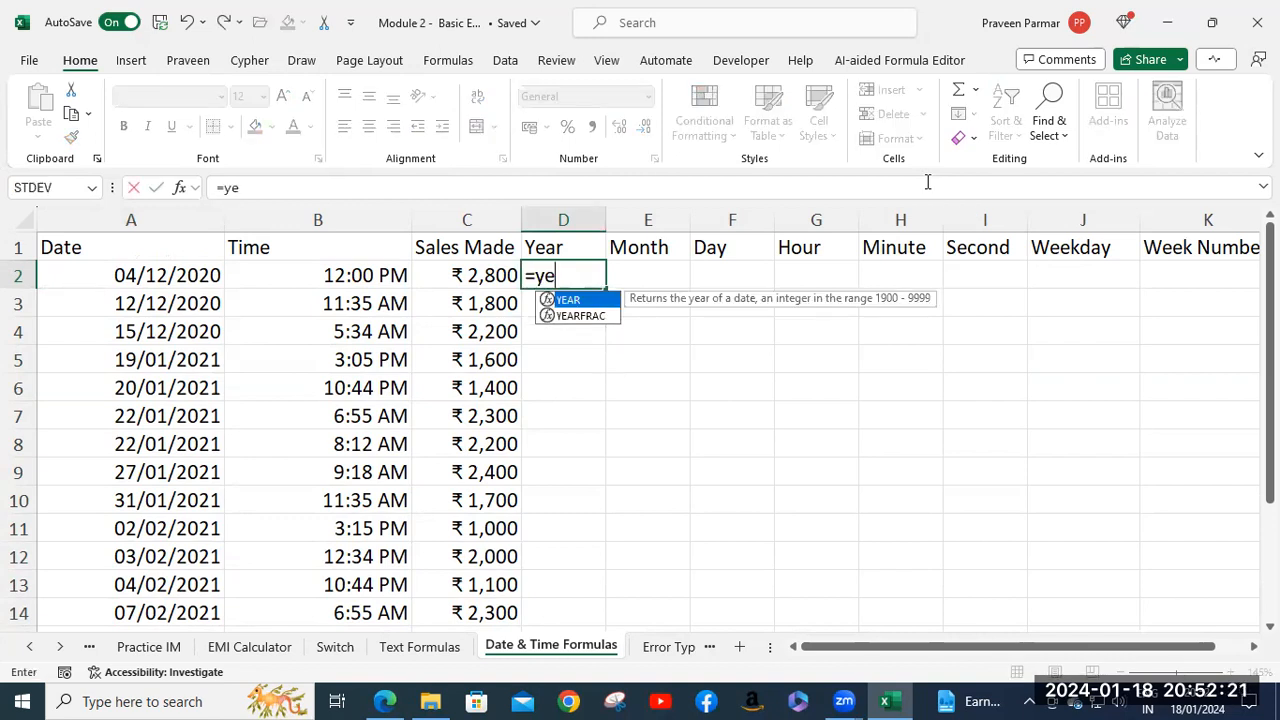
key(Tab)
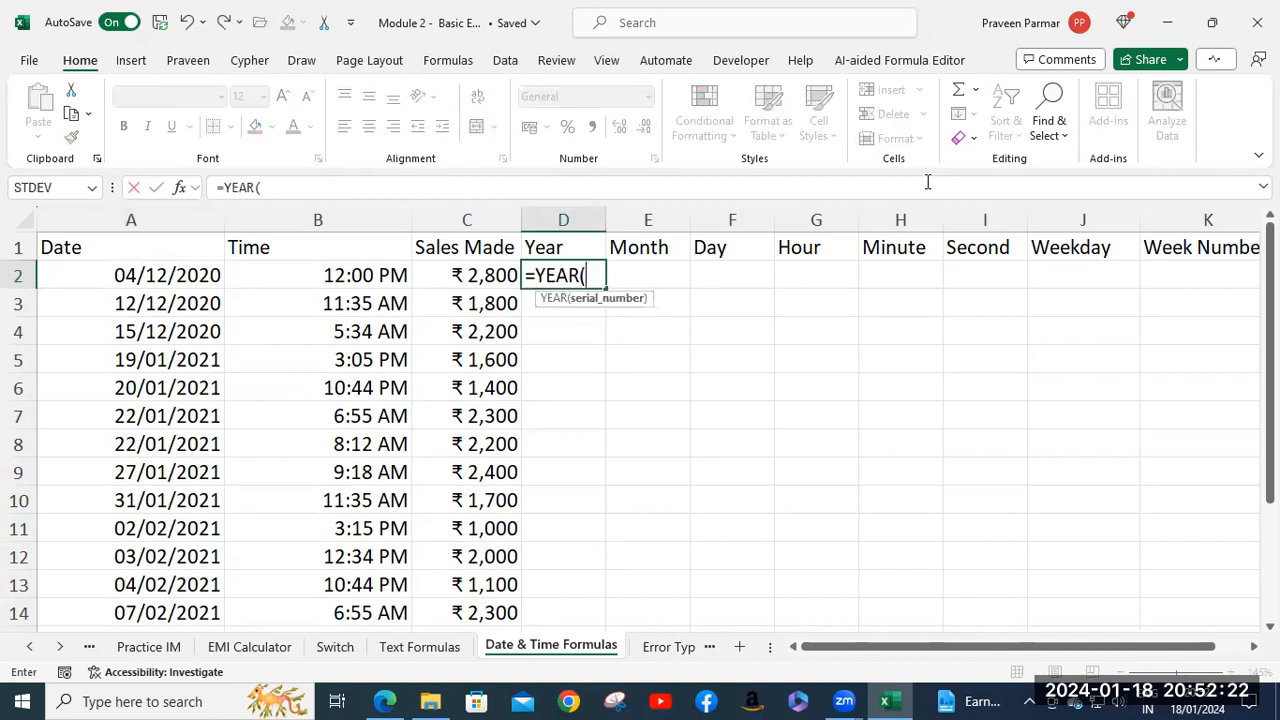
click(168, 282)
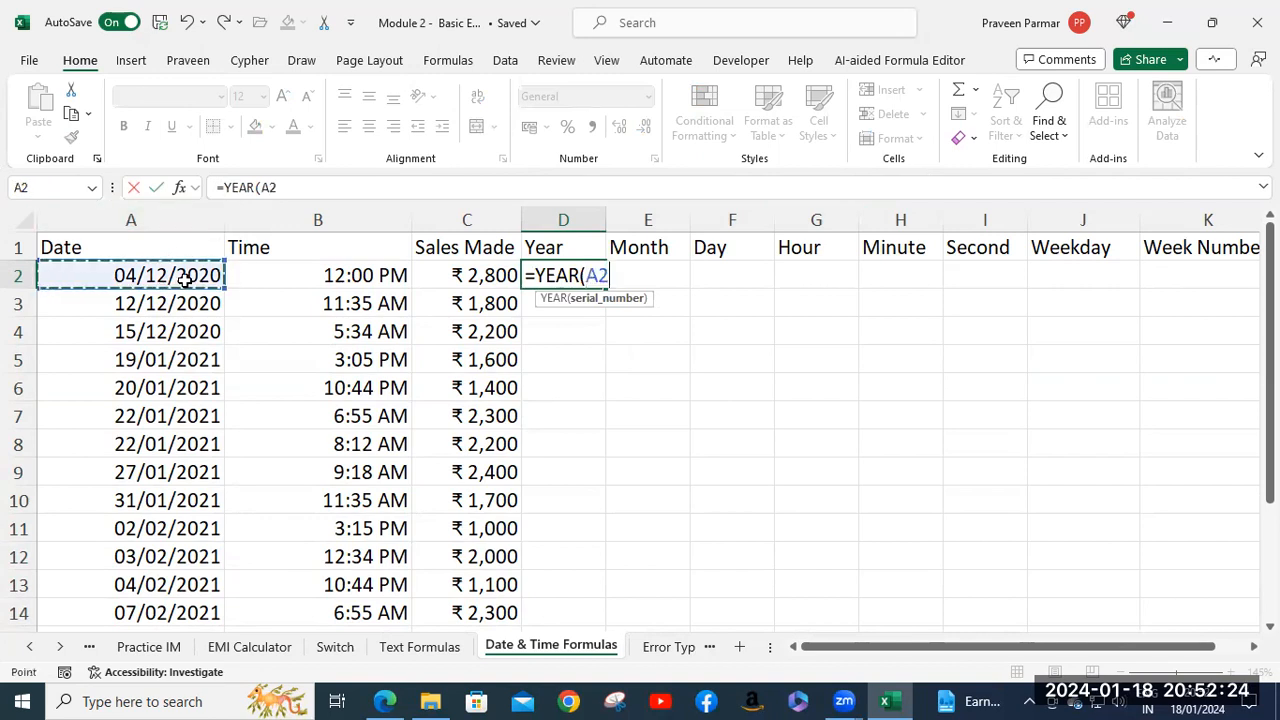
text())
key(Return)
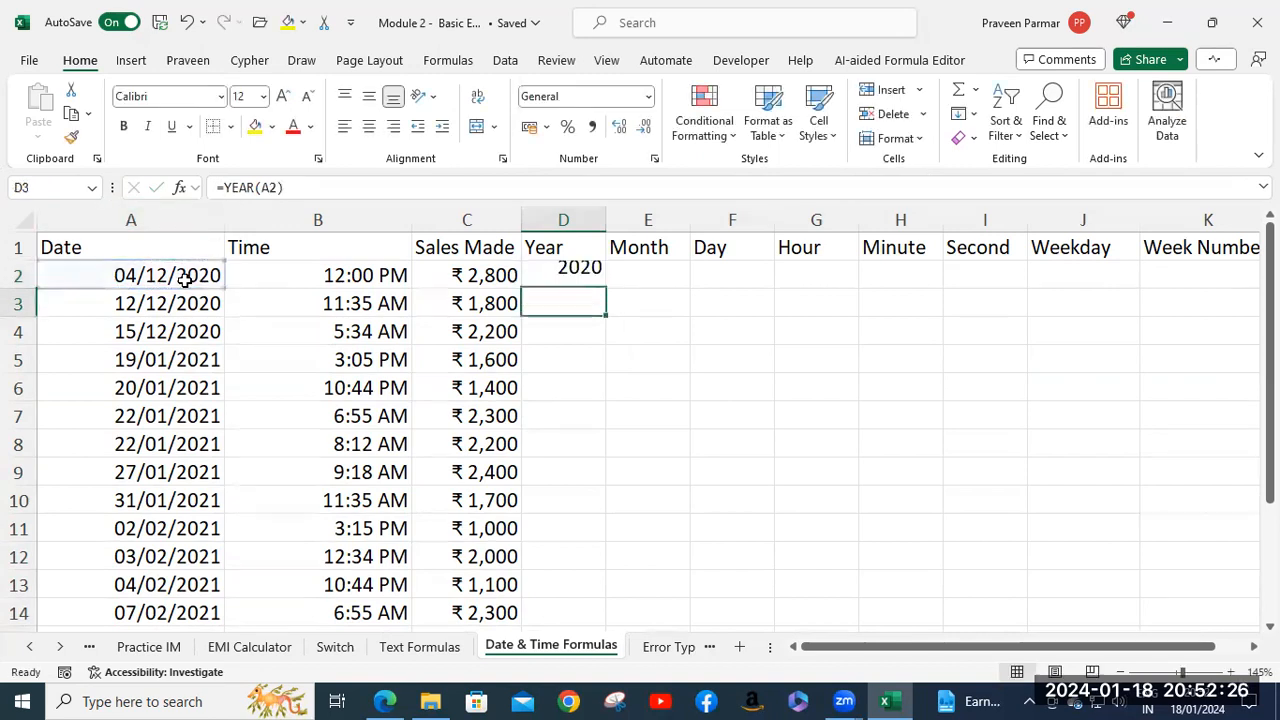
click(577, 275)
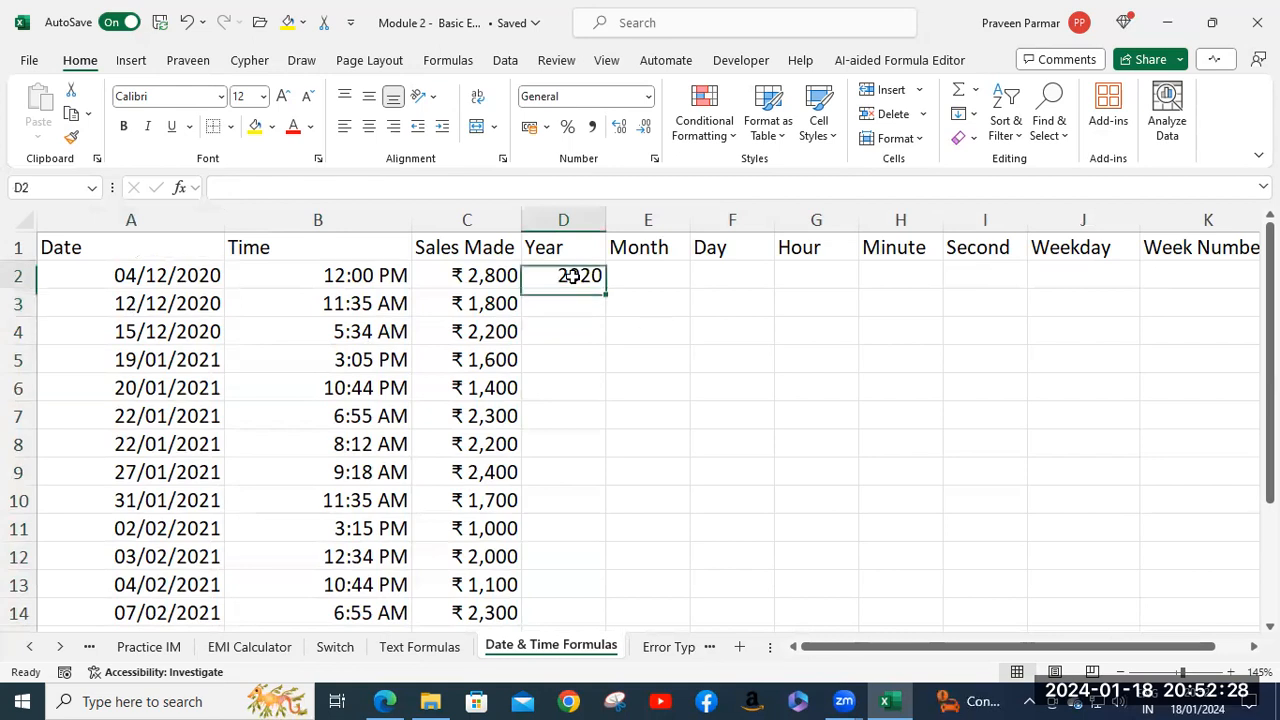
double_click(604, 288)
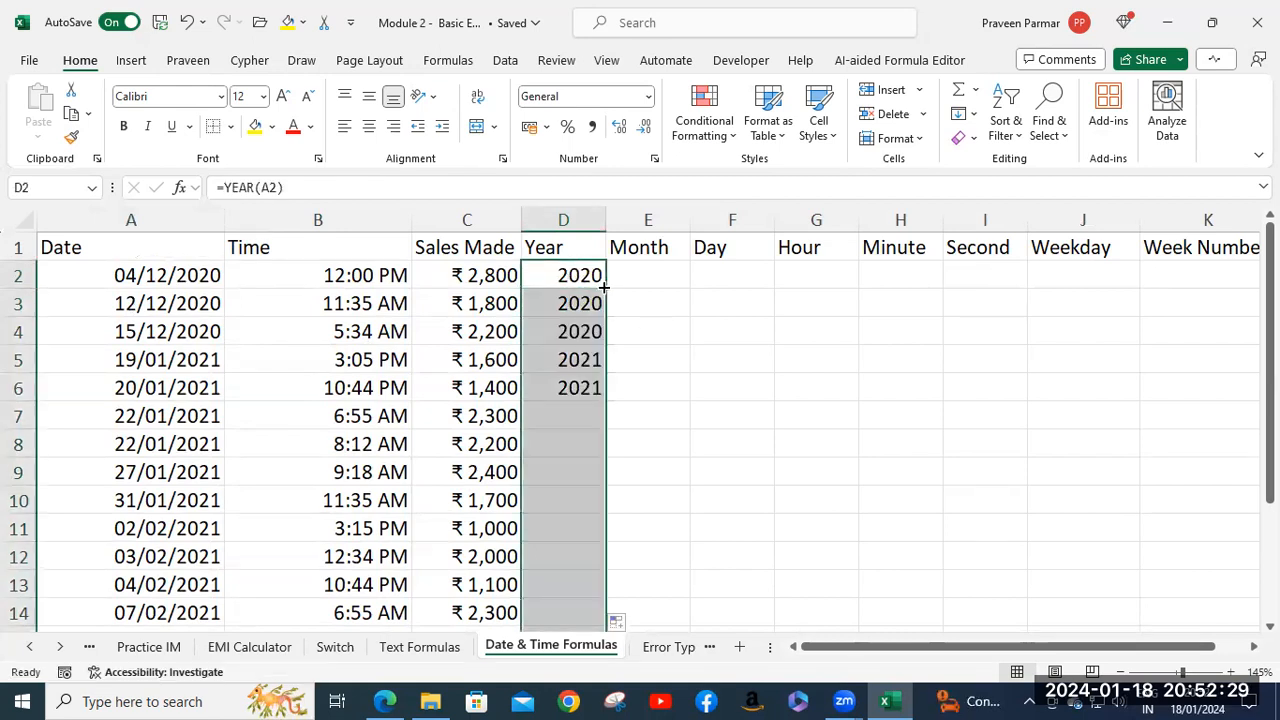
Step: Enter =MONTH(A2) in E2 and fill it down the Month column for all dates
click(660, 273)
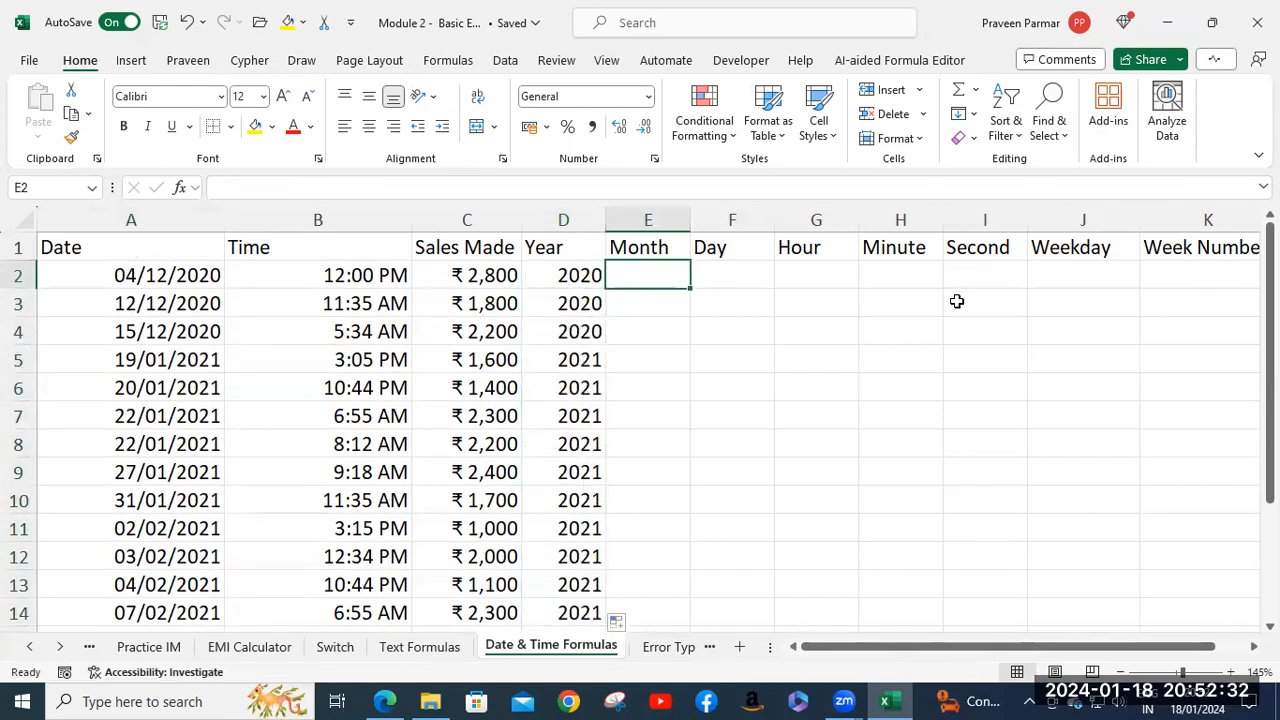
text(=mon)
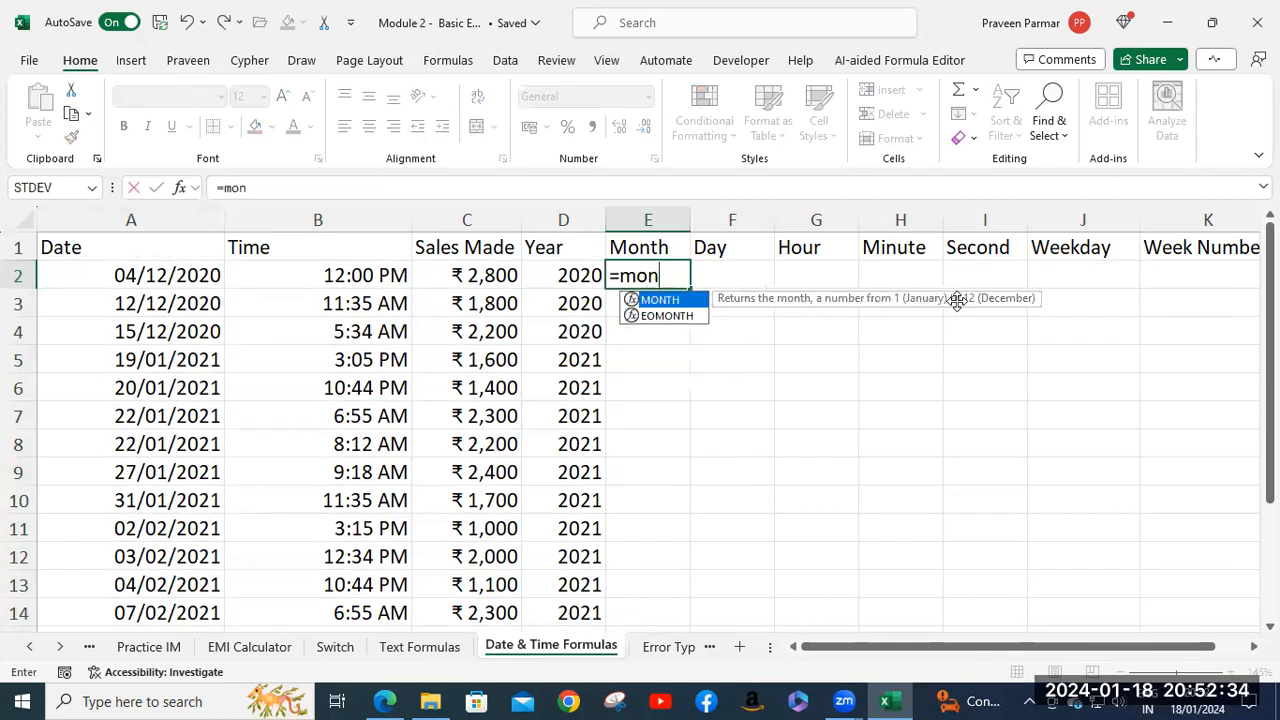
key(Tab)
click(134, 272)
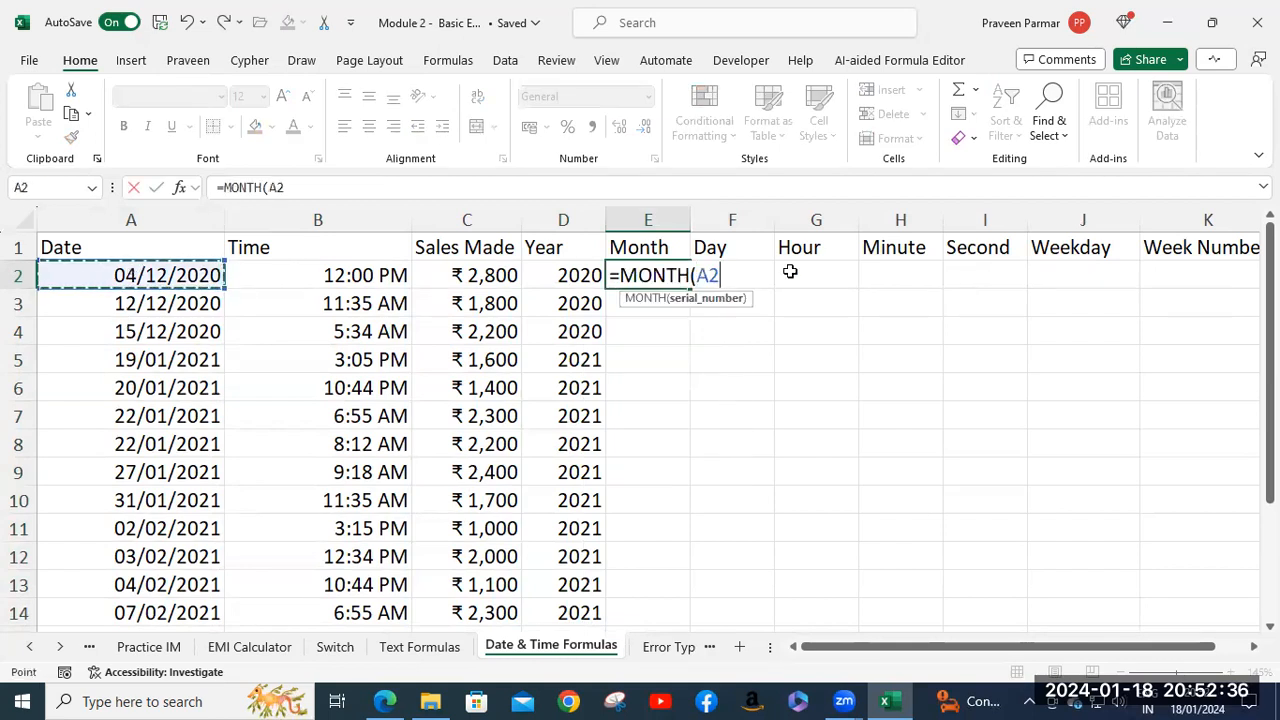
text())
key(Return)
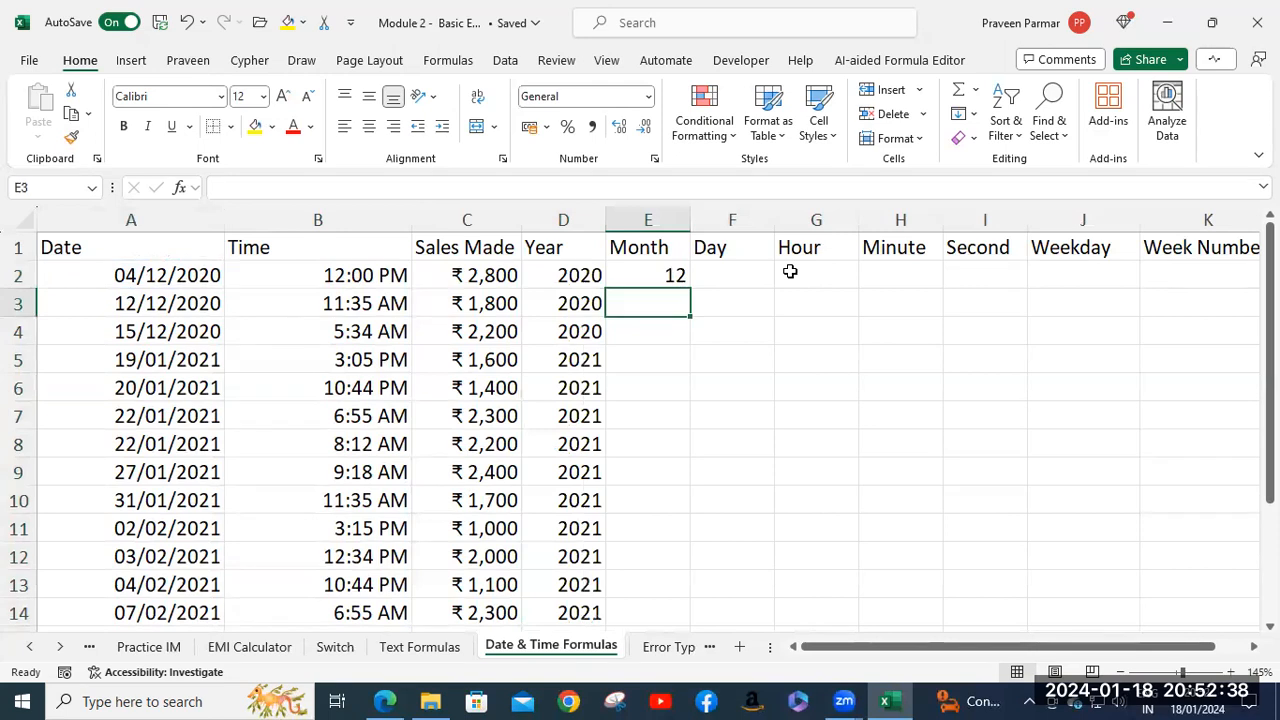
click(656, 278)
double_click(688, 290)
Step: Enter =DAY(A2) in F2 and fill it down the Day column for all dates
click(732, 277)
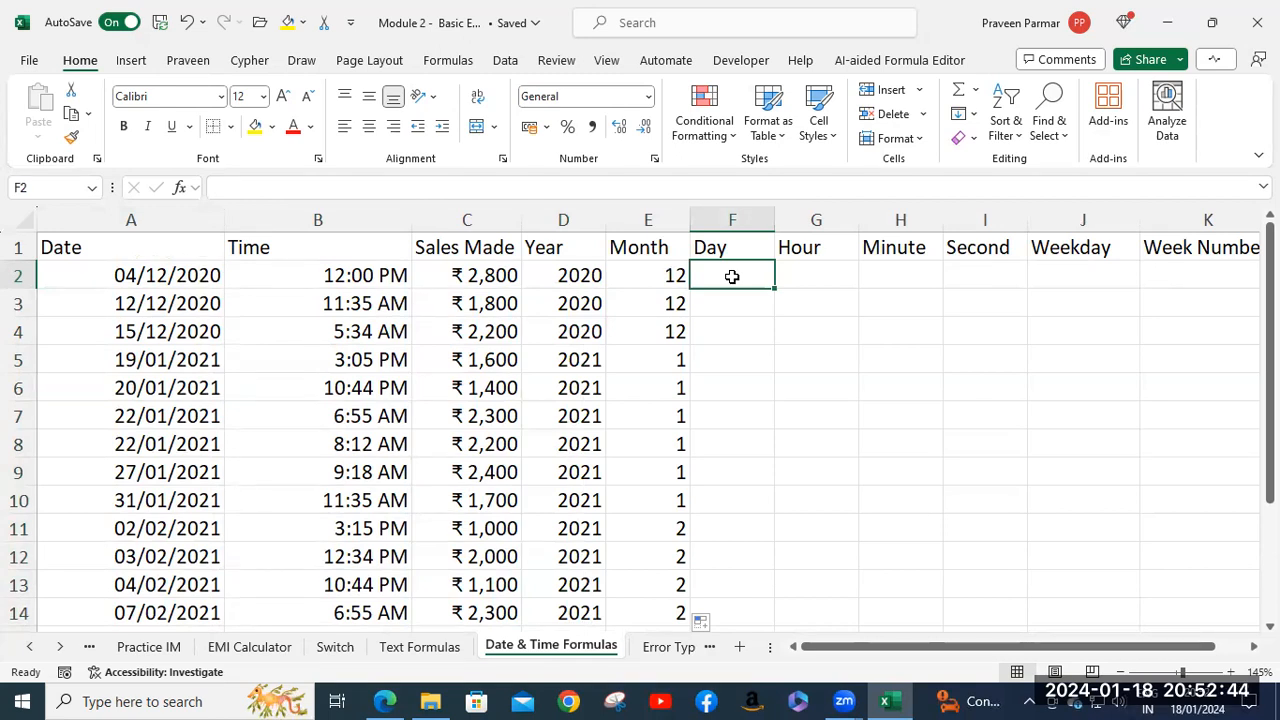
text(=)
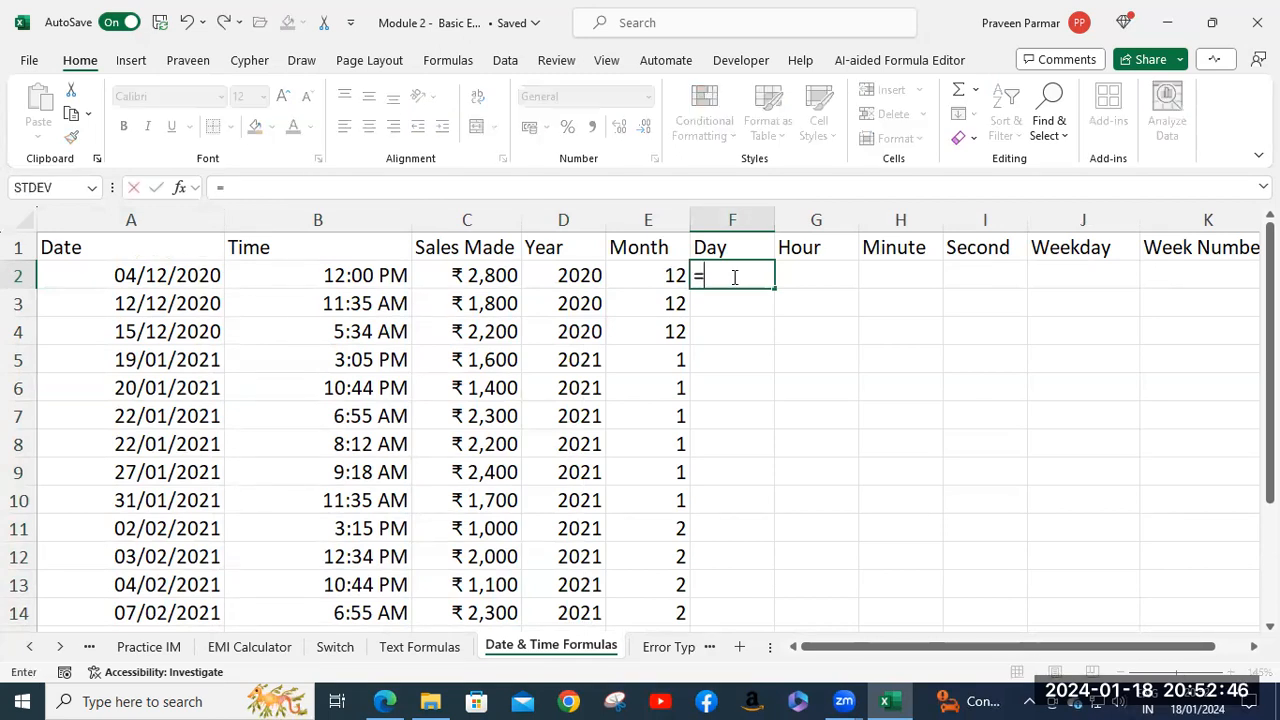
text(day)
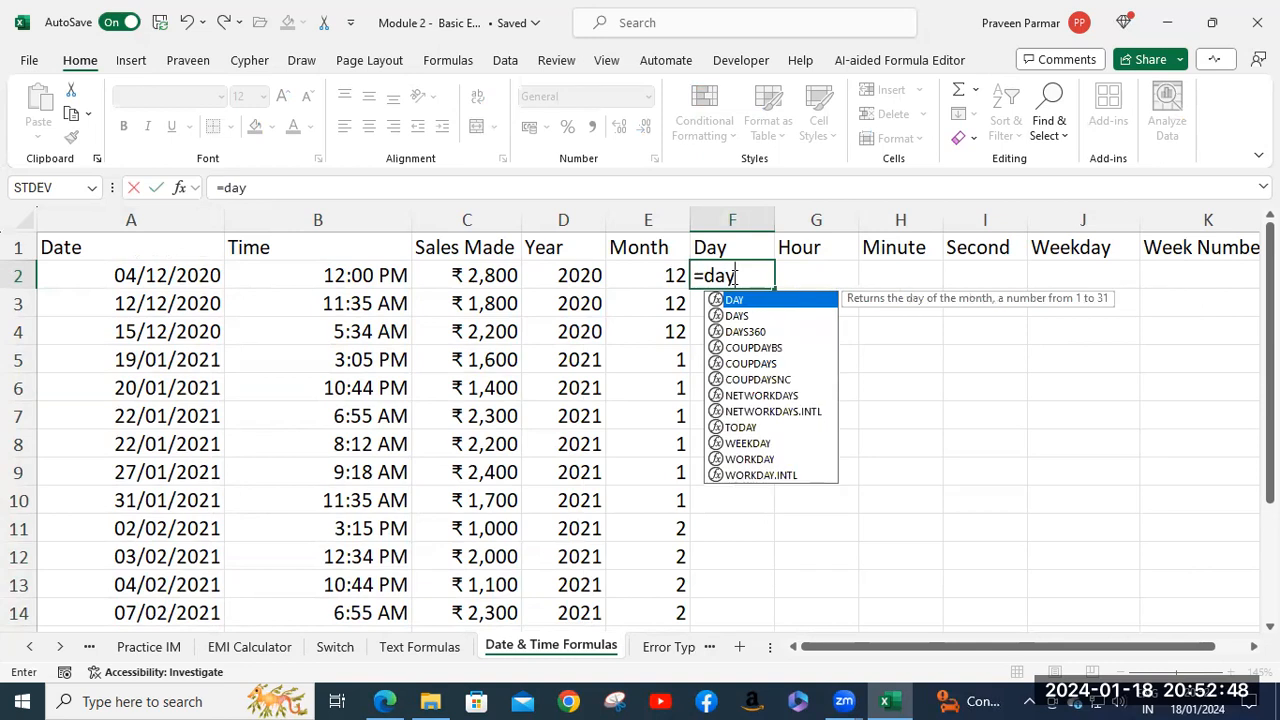
key(Tab)
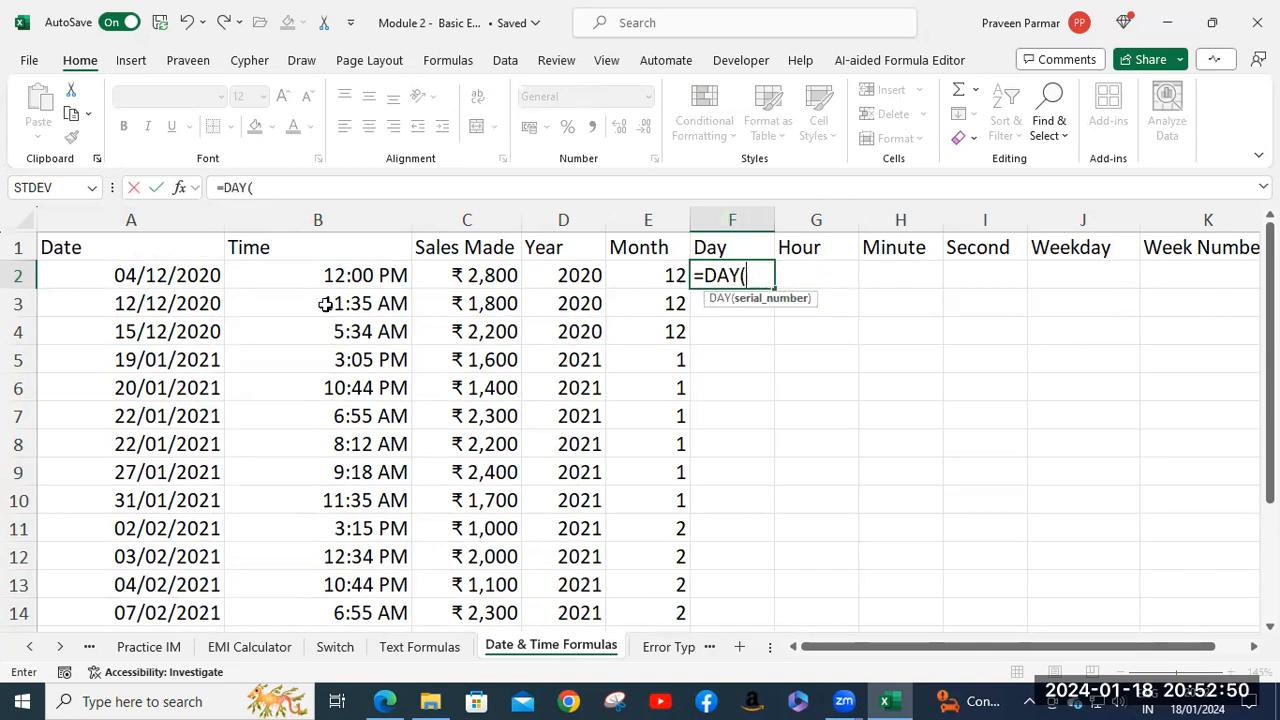
click(183, 276)
text())
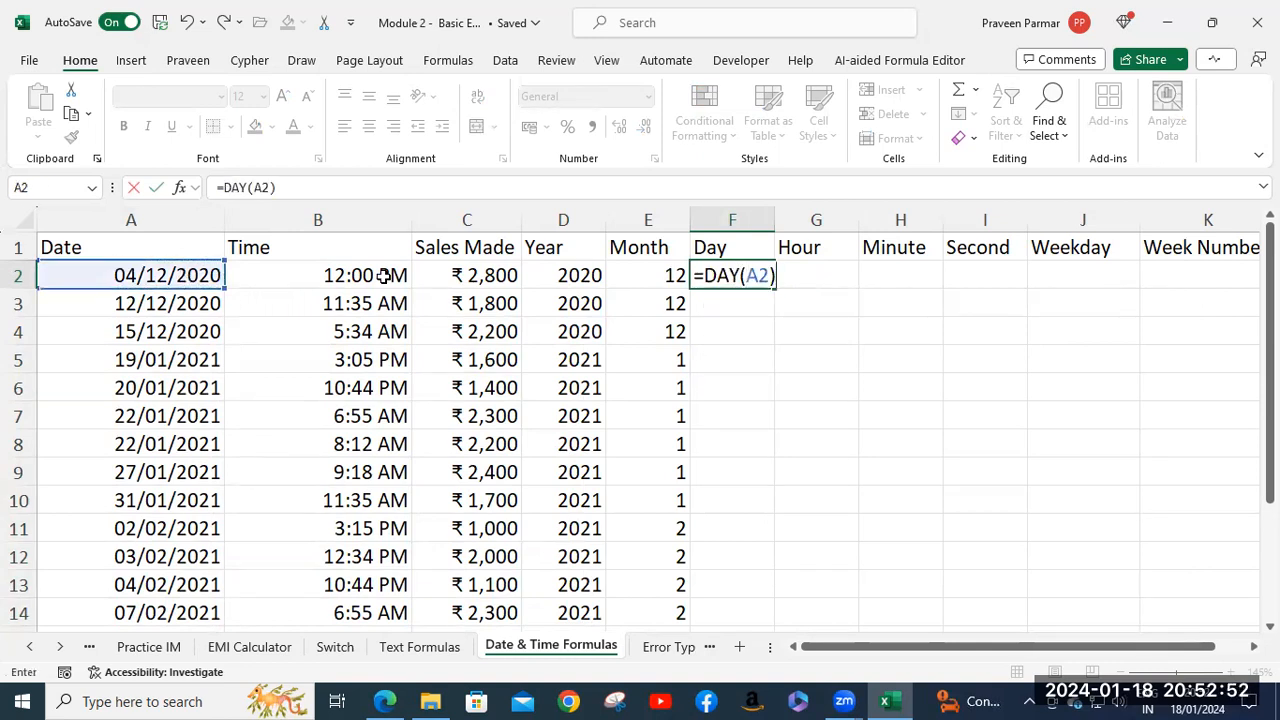
key(Return)
click(748, 276)
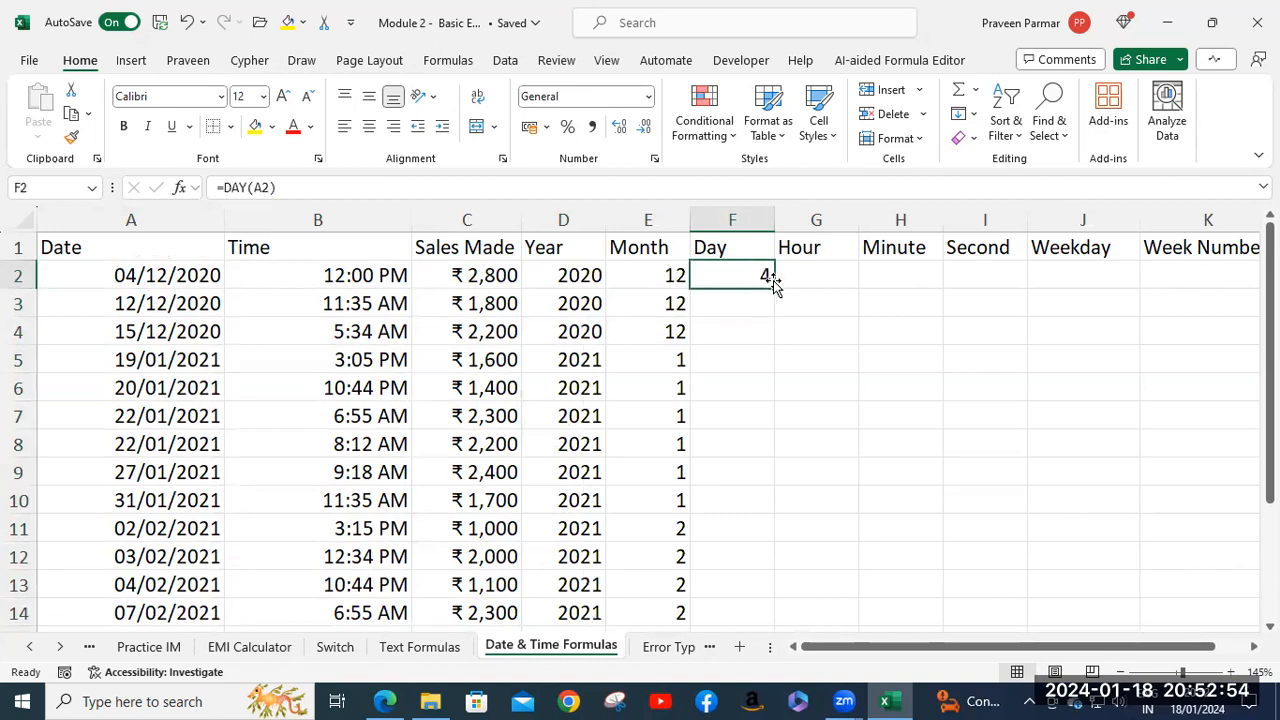
double_click(773, 286)
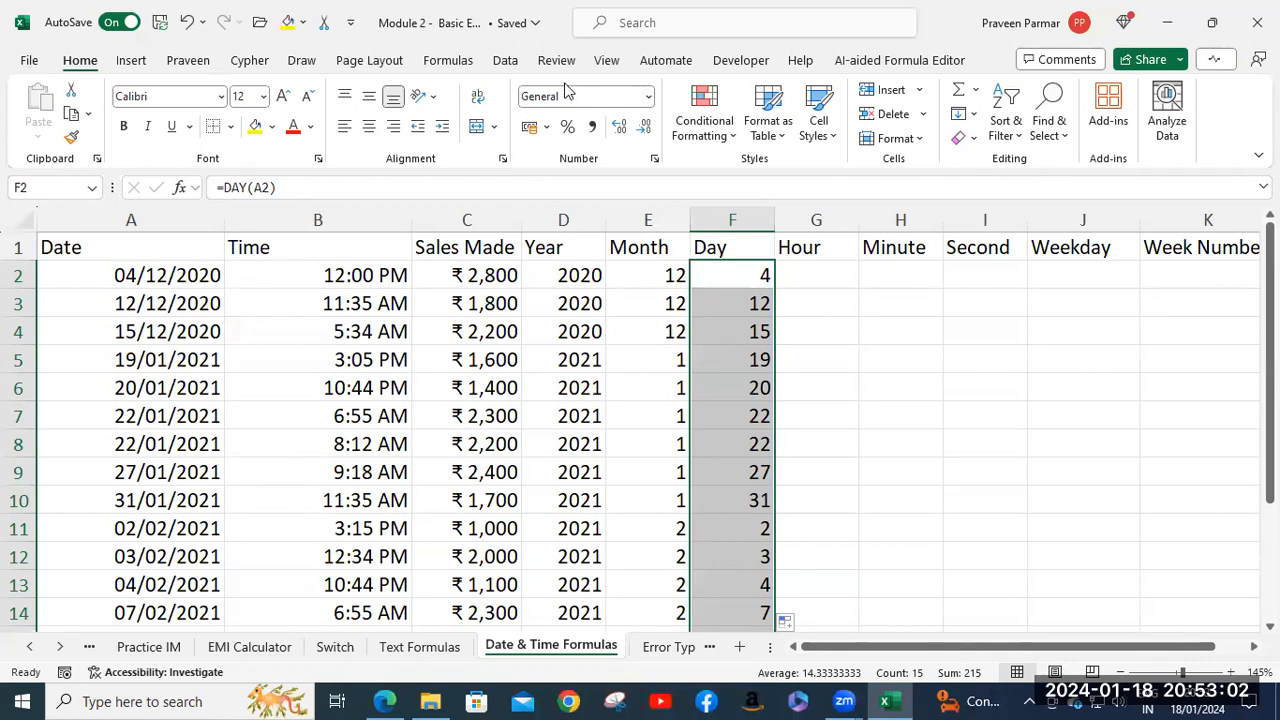
Step: Enter =HOUR(B2) in G2 and fill it down the Hour column for all times
click(818, 278)
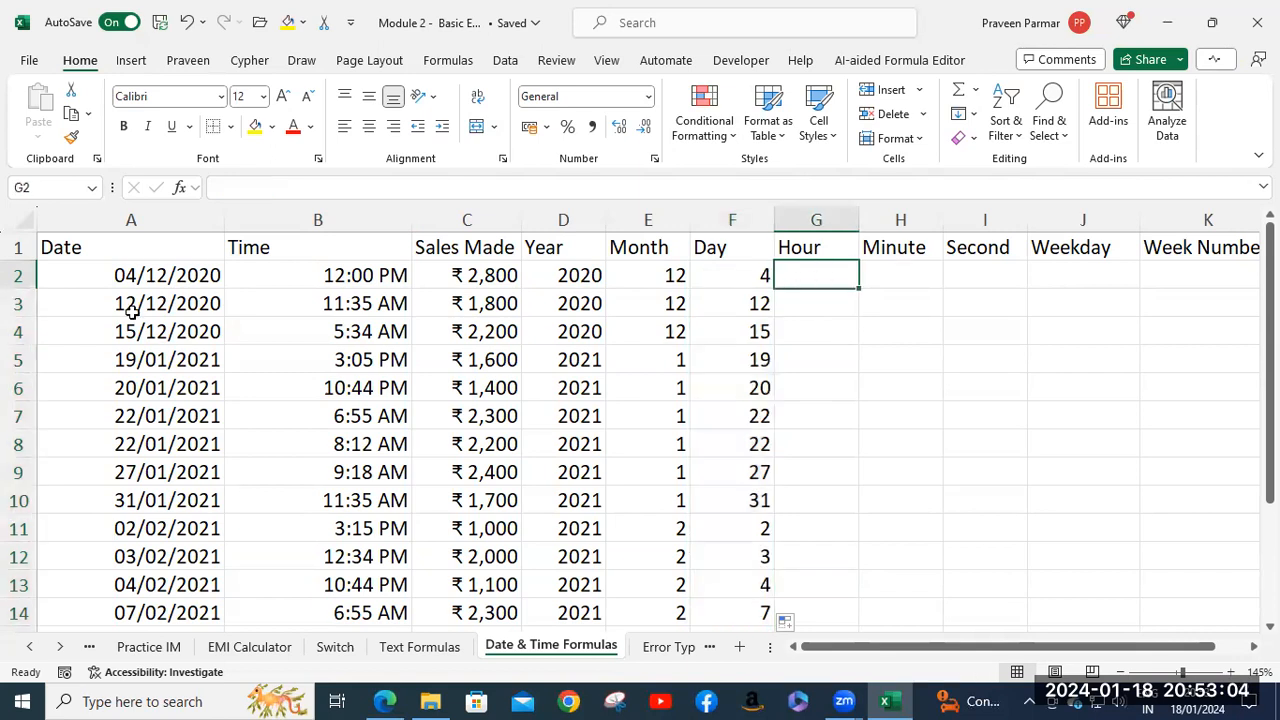
click(146, 276)
click(334, 276)
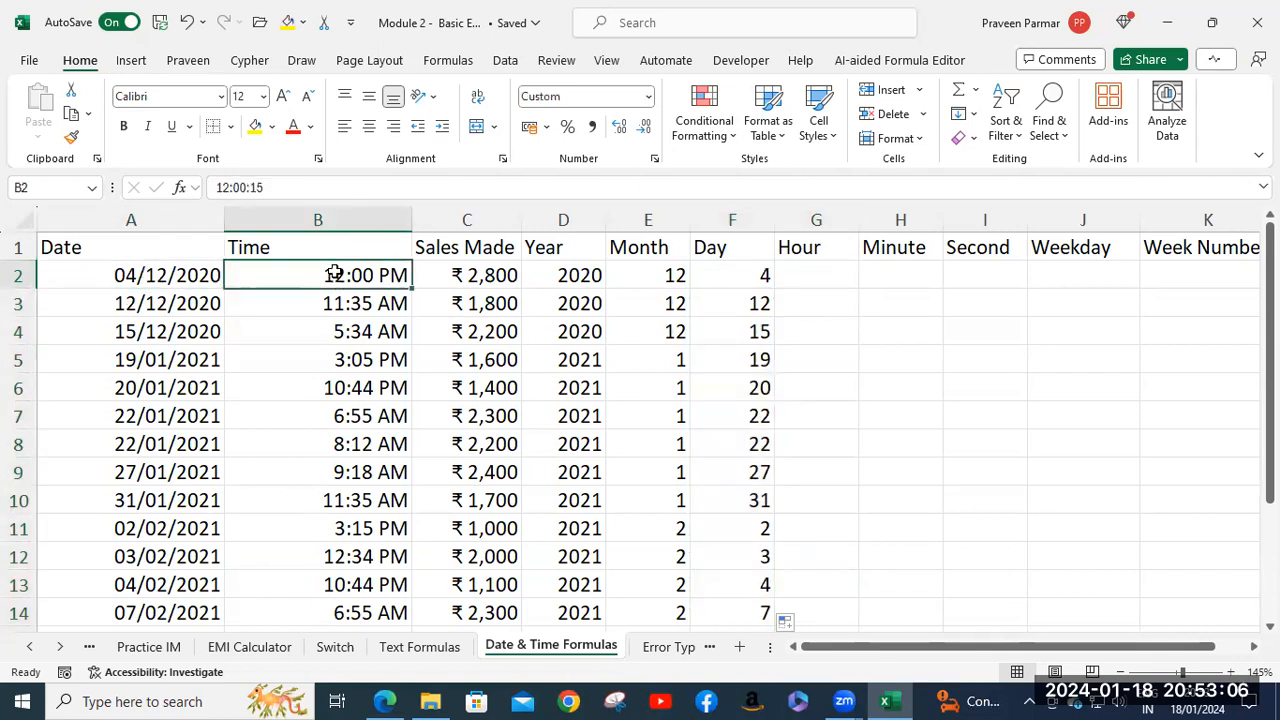
click(816, 272)
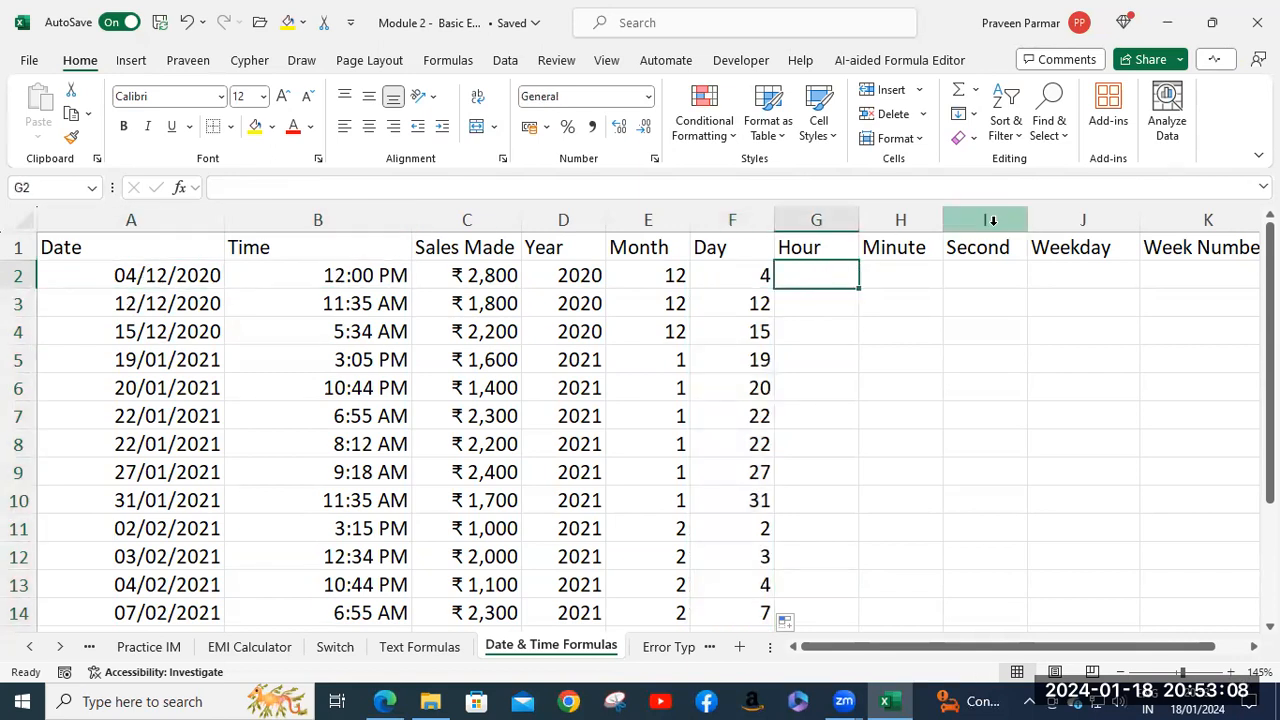
text(=hou)
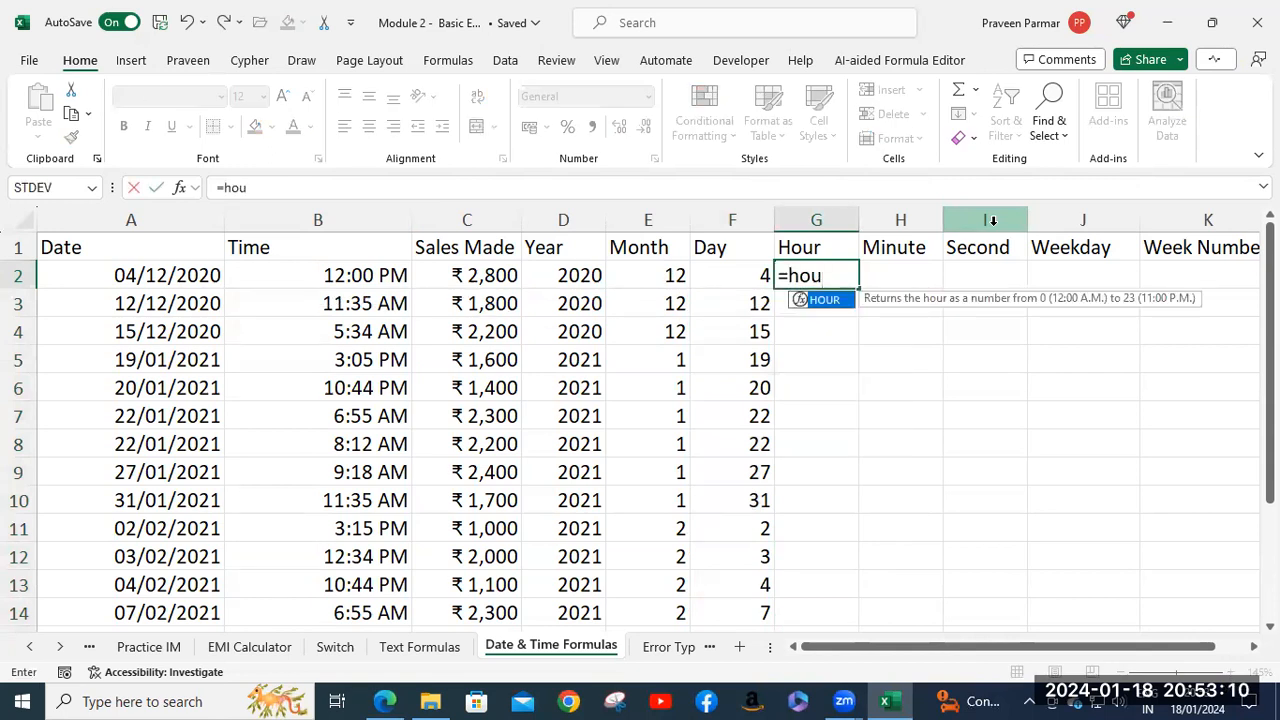
key(Tab)
click(350, 275)
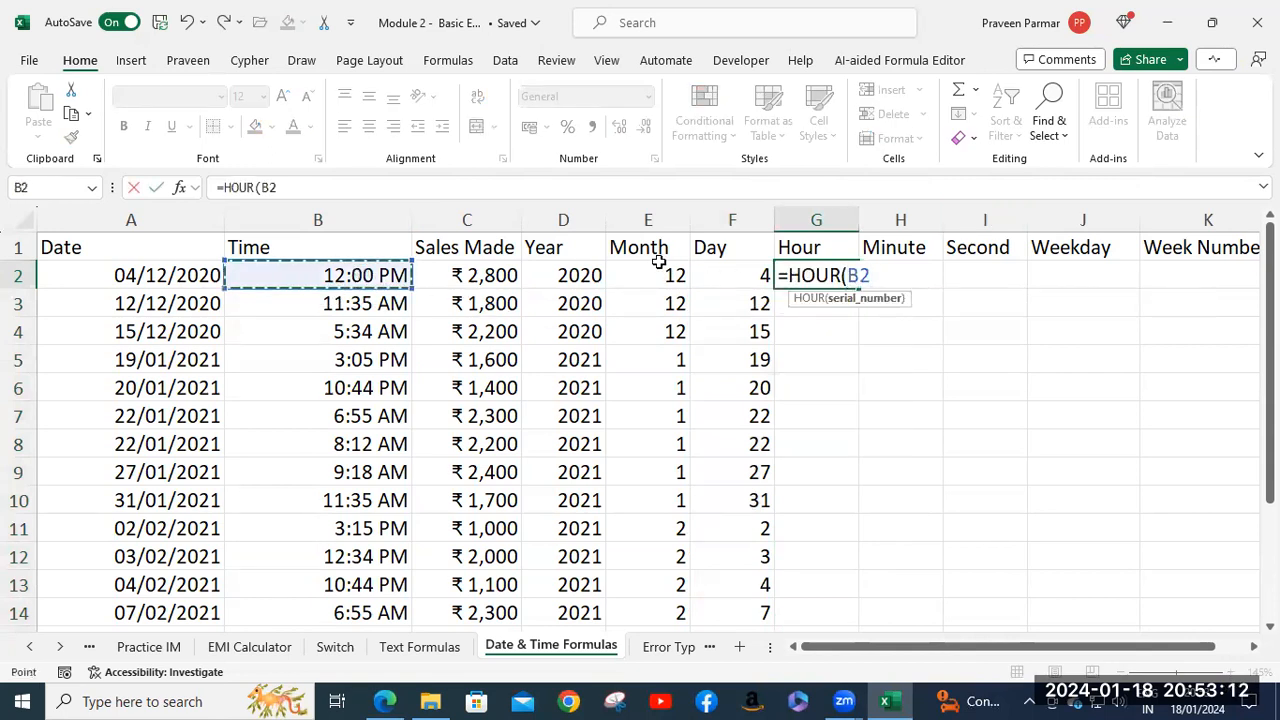
text())
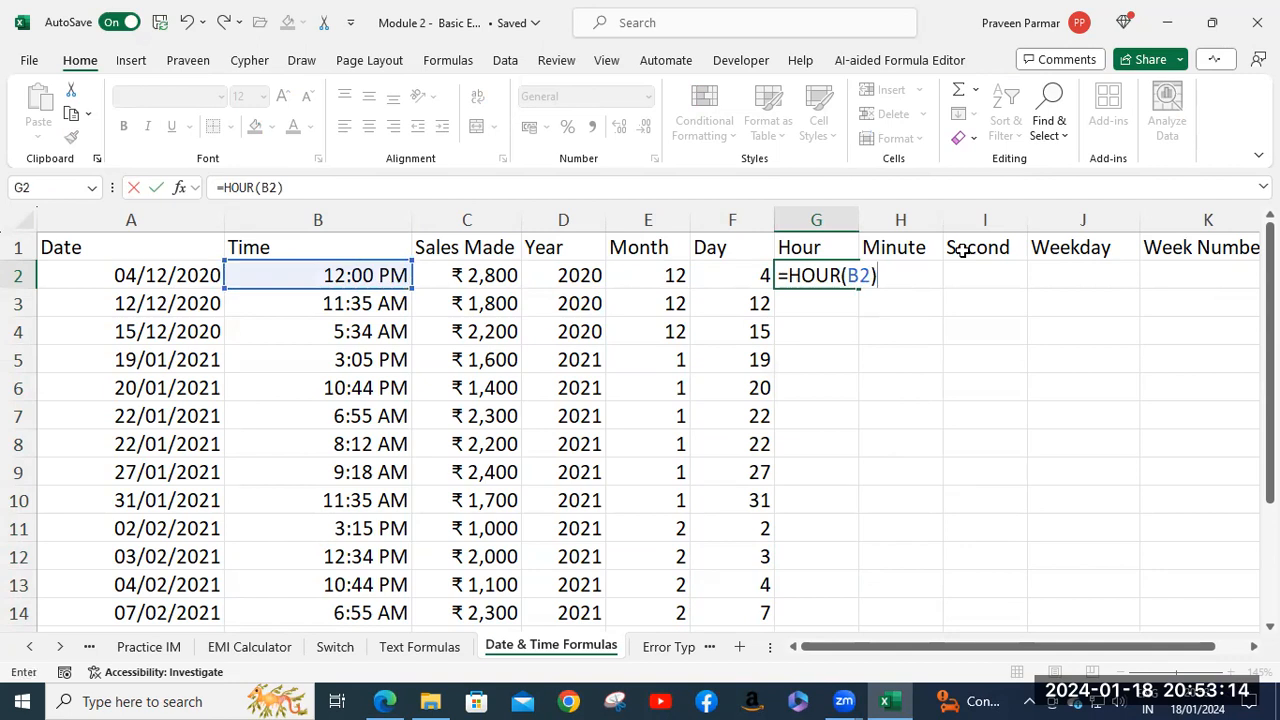
key(Return)
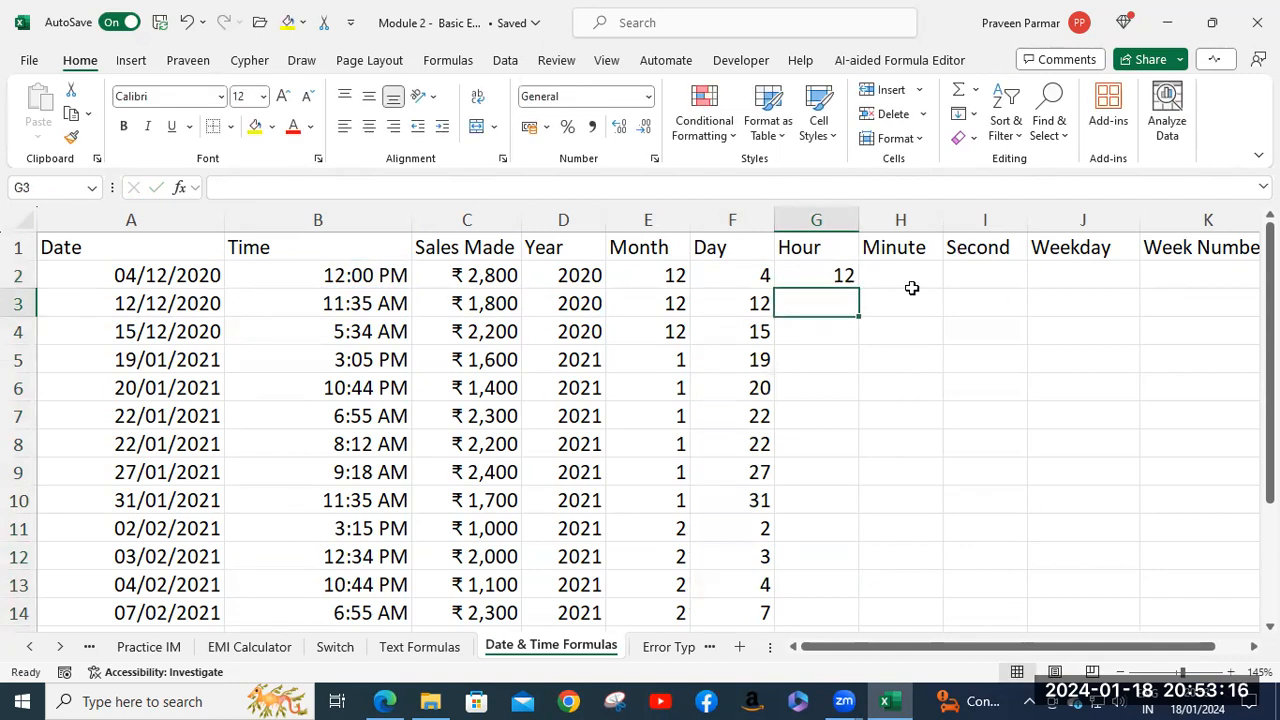
click(842, 279)
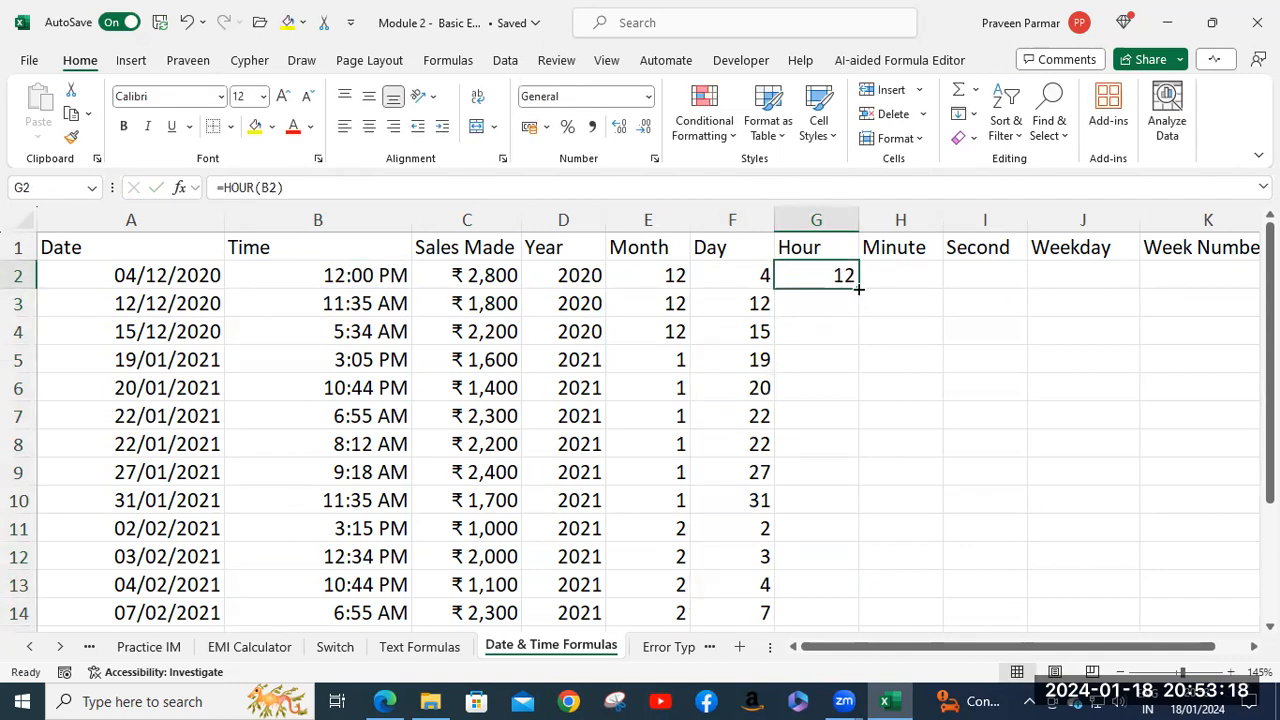
double_click(857, 286)
Step: Enter =MINUTE(B2) in H2 to extract the minutes from the first time
click(915, 274)
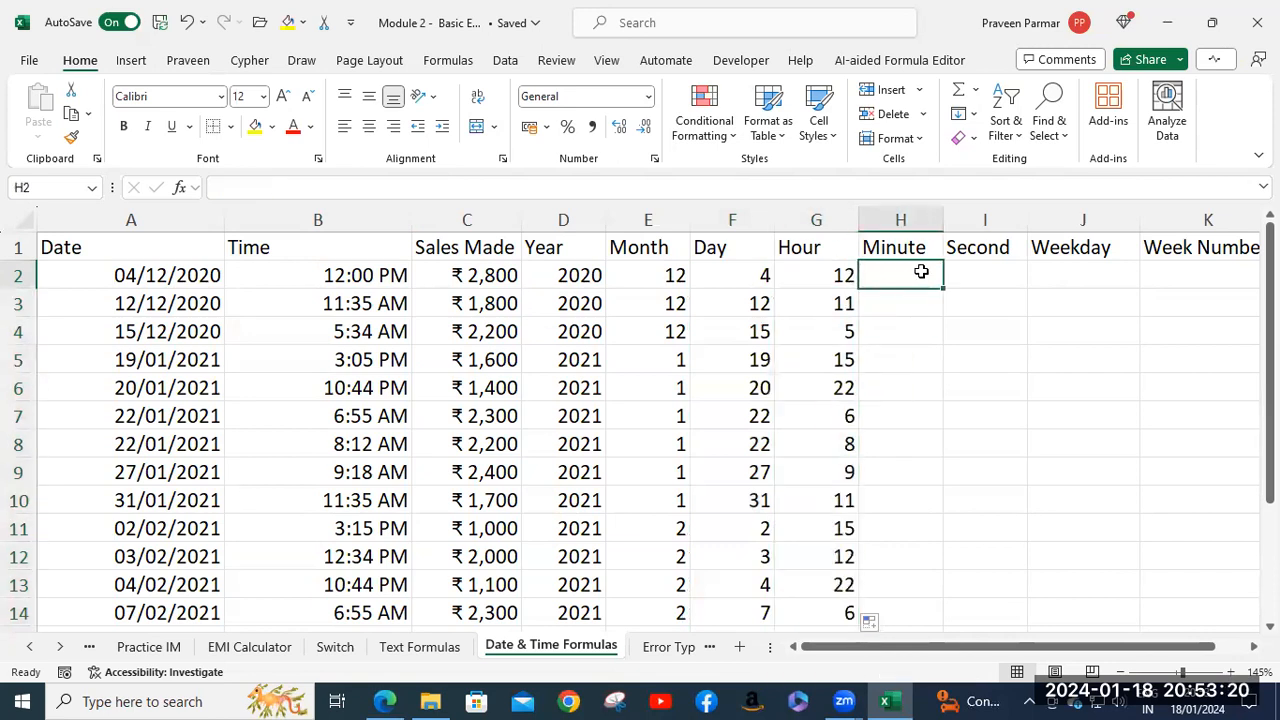
text(=minu)
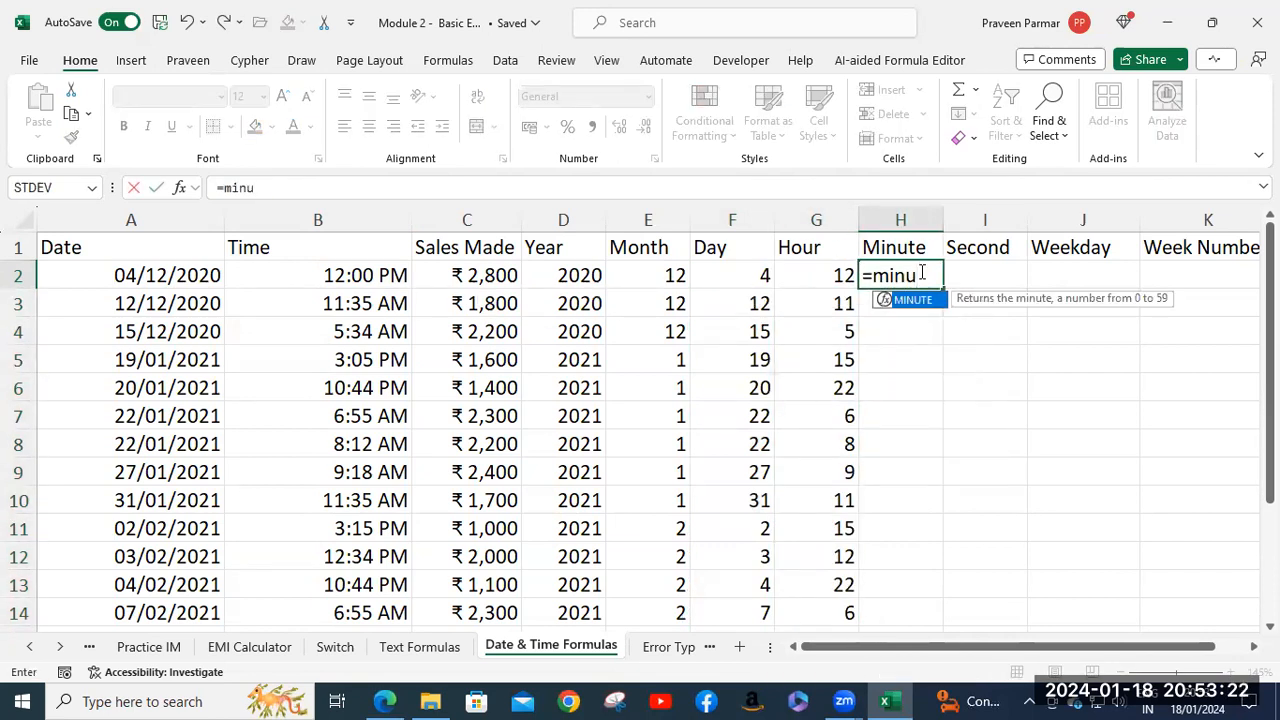
key(Tab)
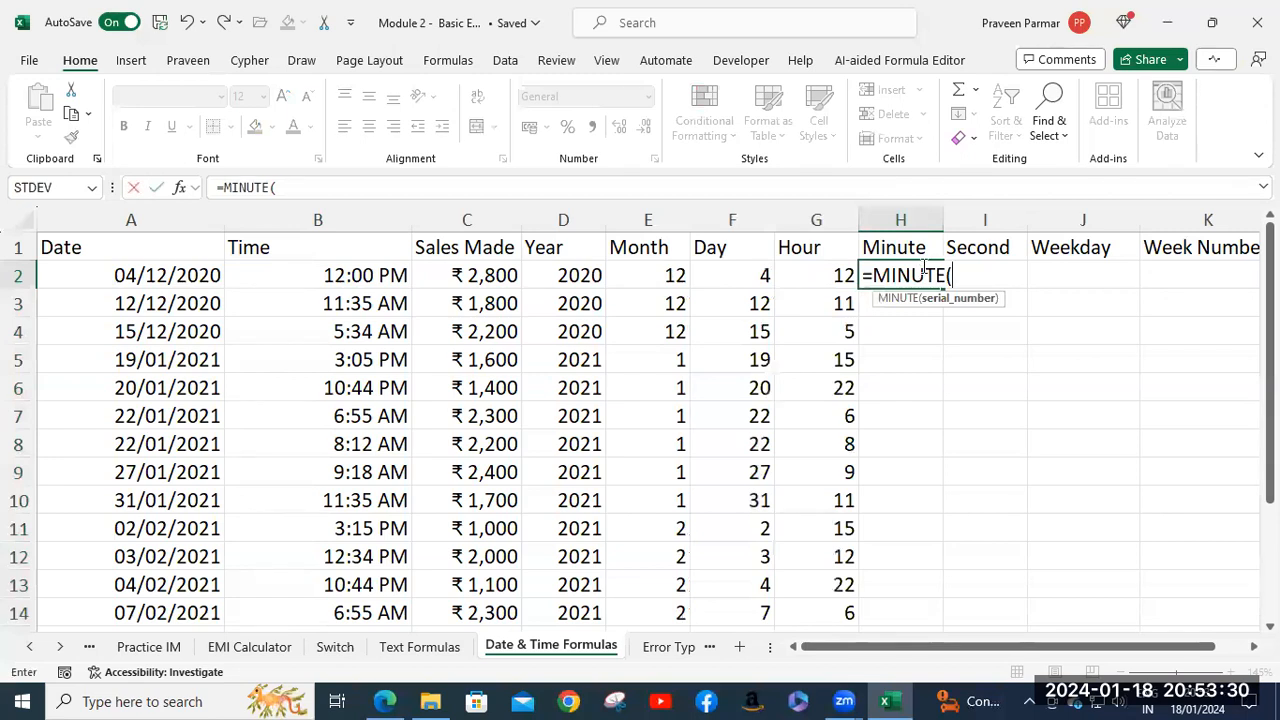
click(307, 274)
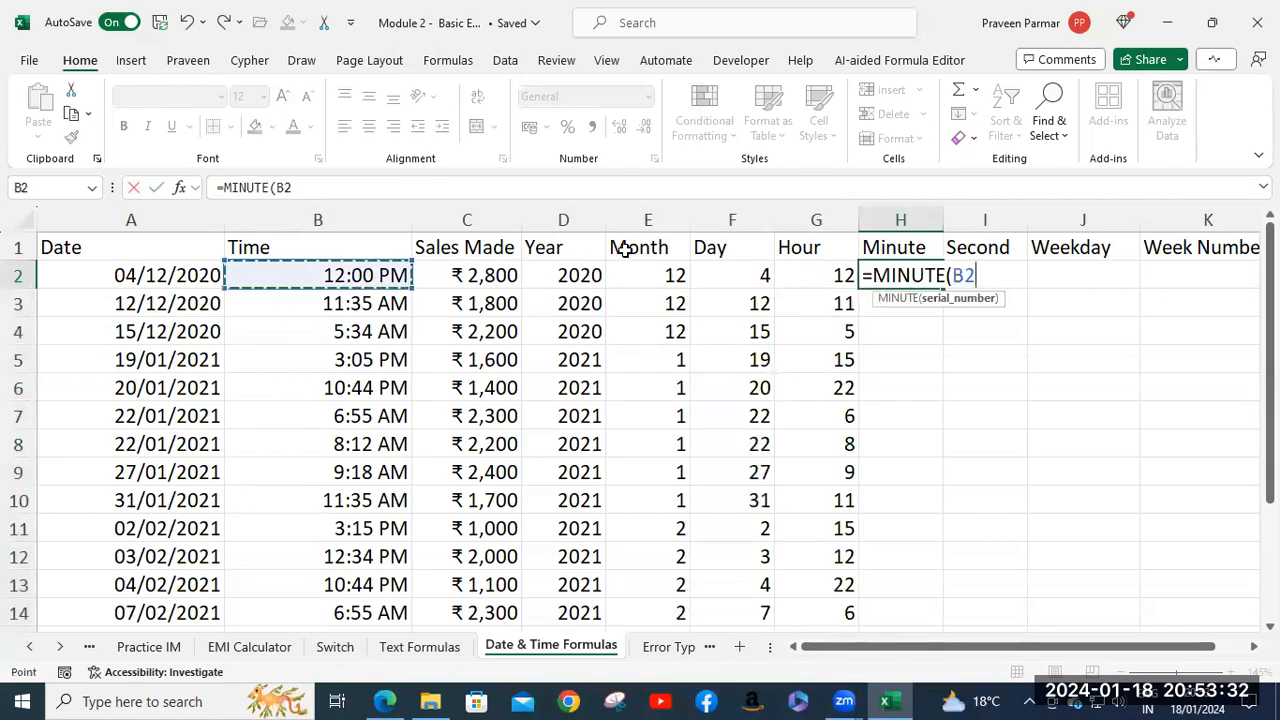
text())
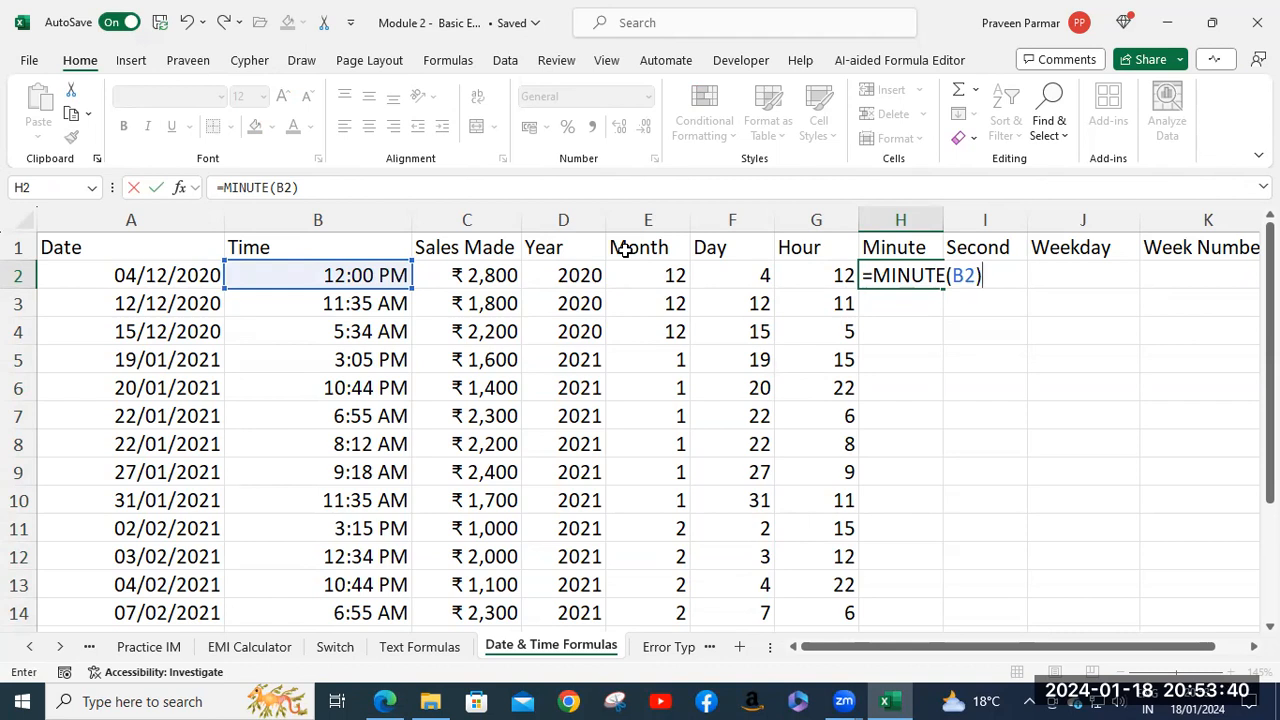
key(Return)
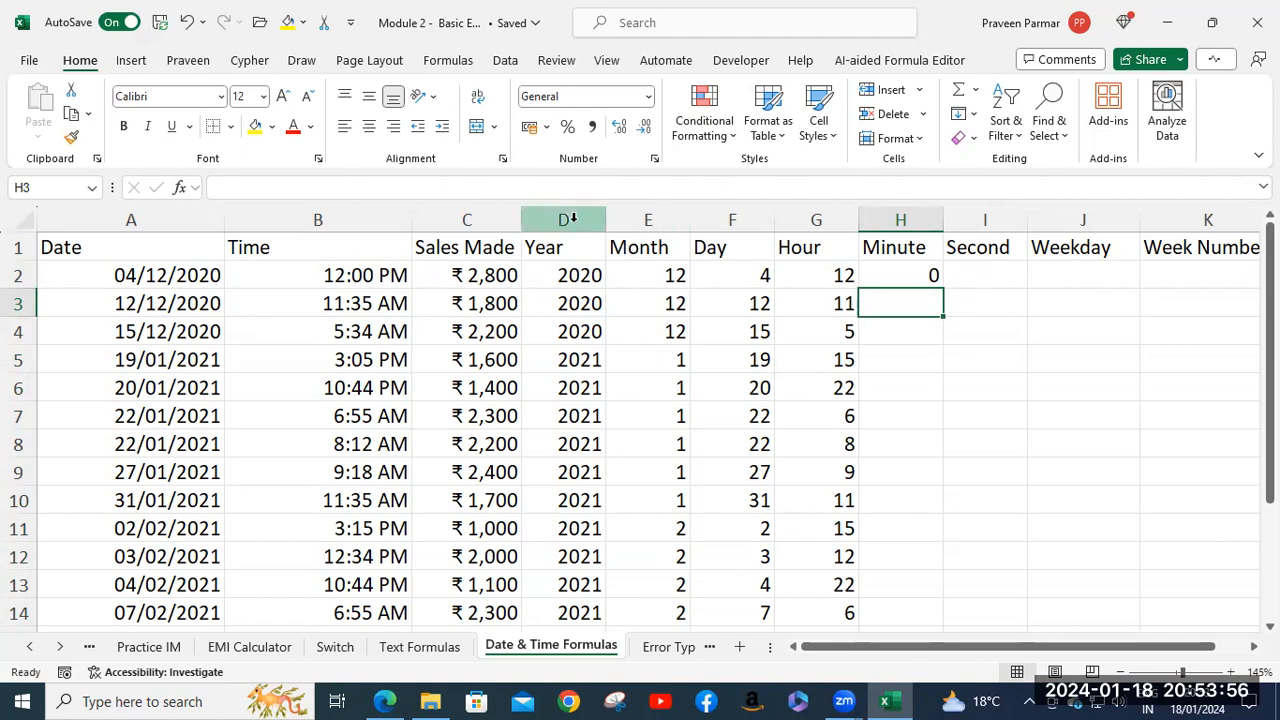
click(990, 358)
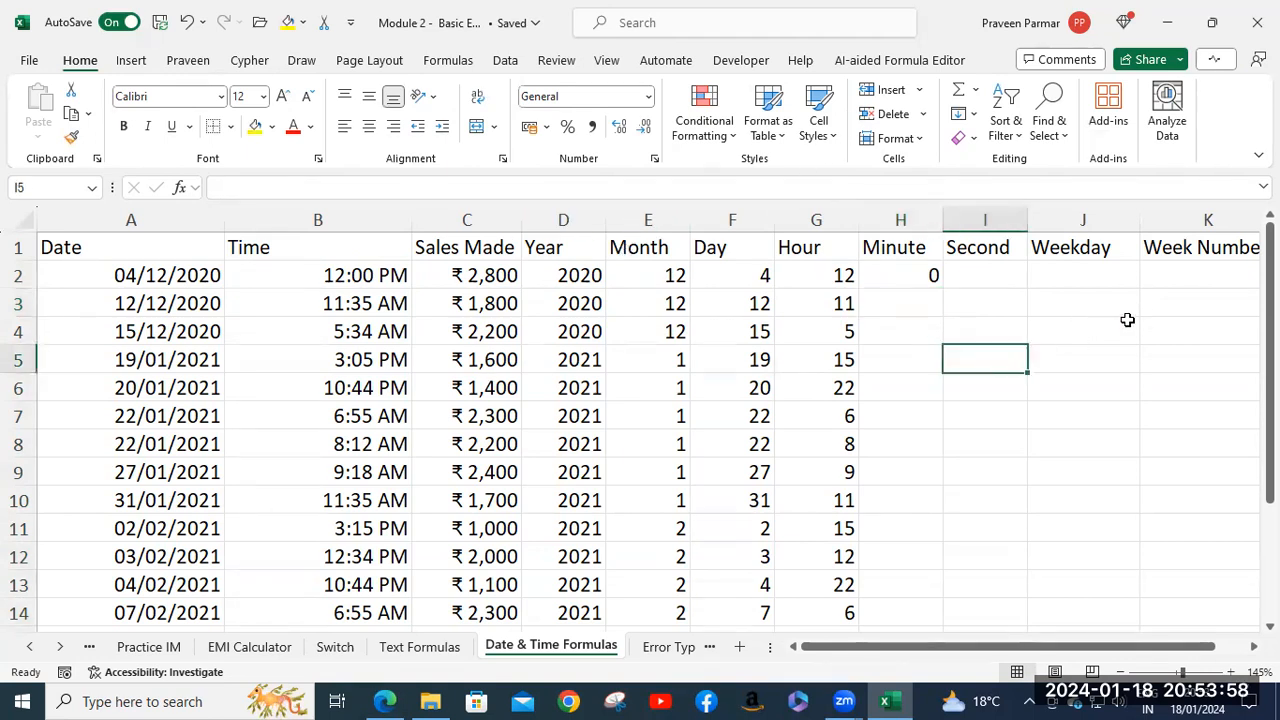
text(=dat)
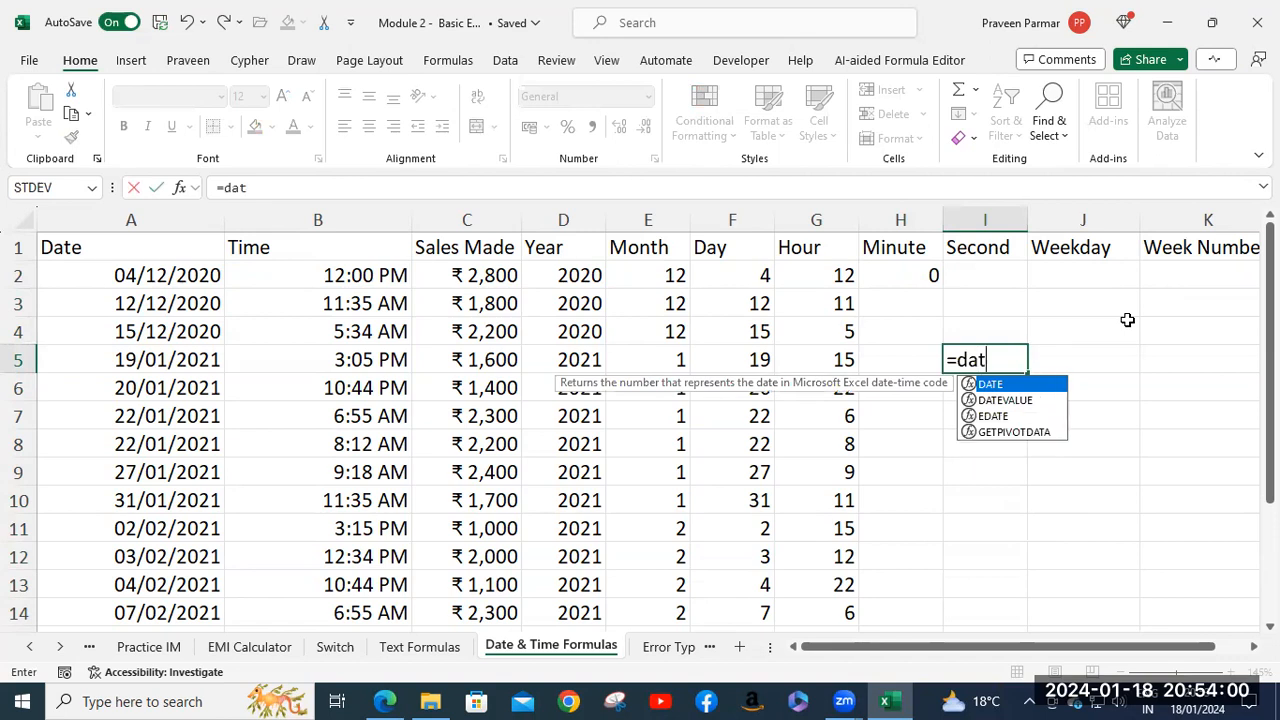
key(Tab)
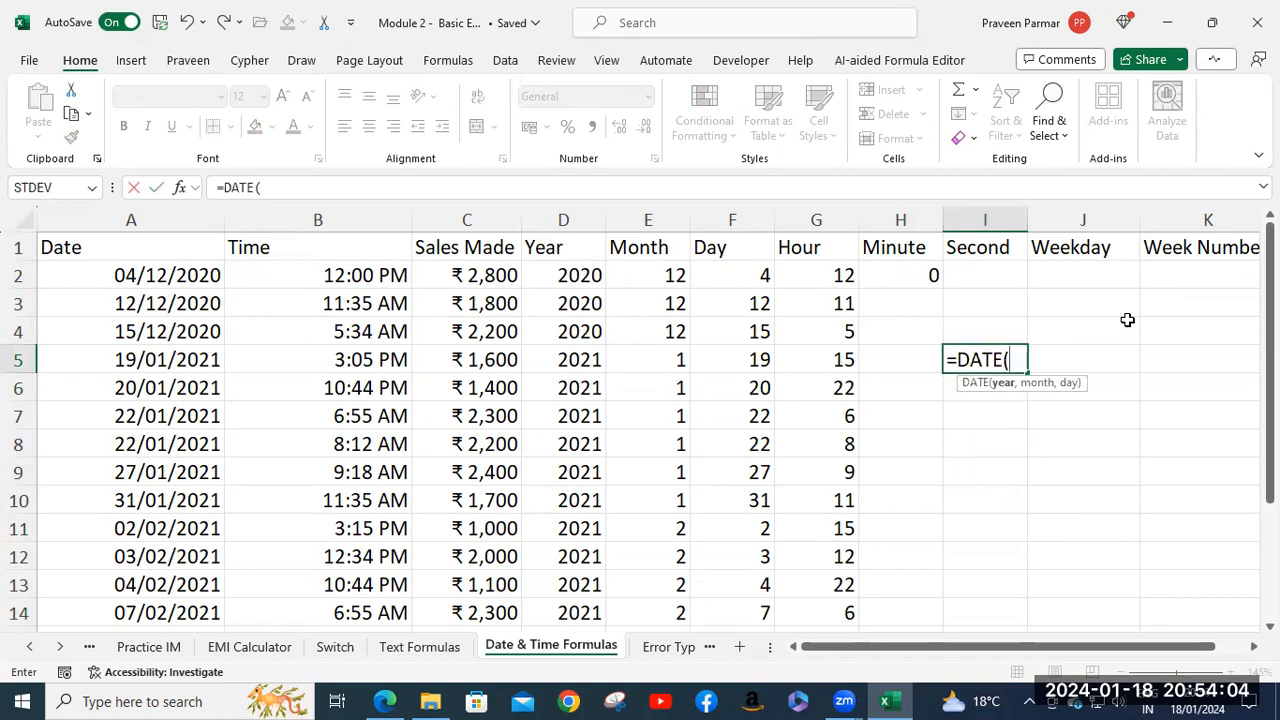
click(975, 466)
click(995, 360)
key(BackSpace)
key(BackSpace)
key(BackSpace)
key(BackSpace)
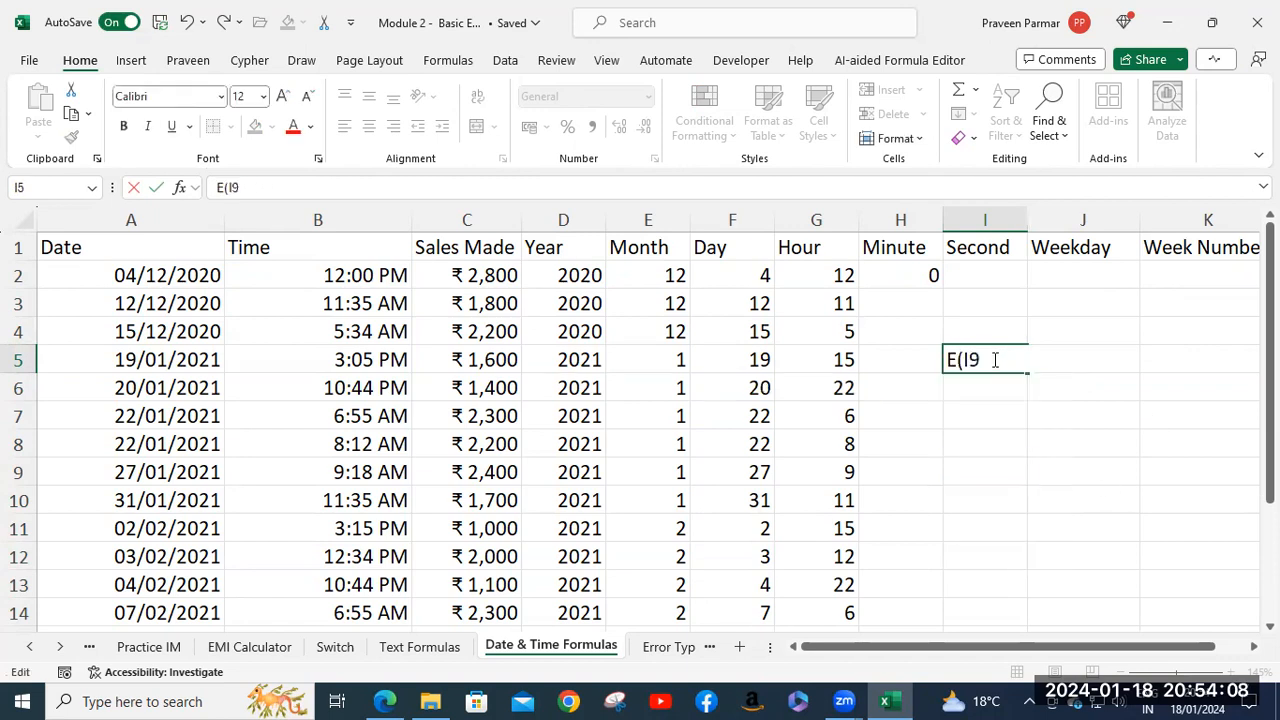
key(Delete)
key(Delete)
key(Delete)
key(Delete)
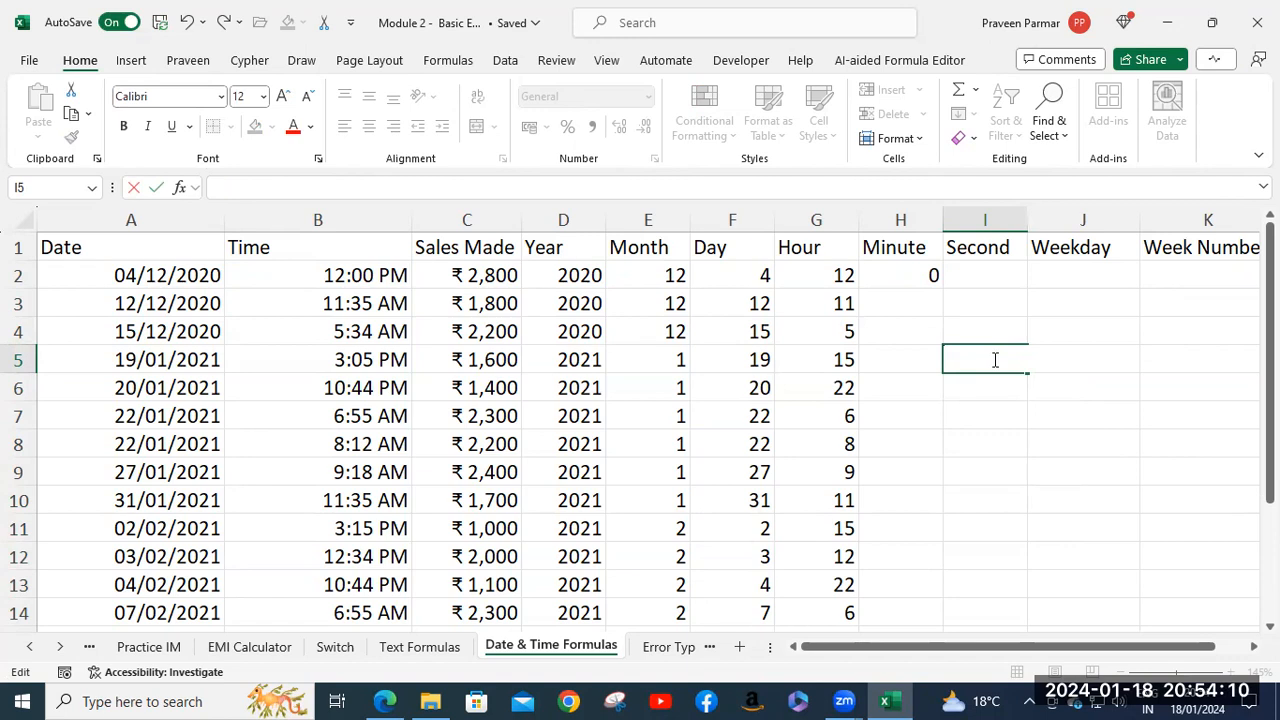
click(923, 410)
Step: Enter =TODAY() in I6 and widen column I slightly
click(995, 396)
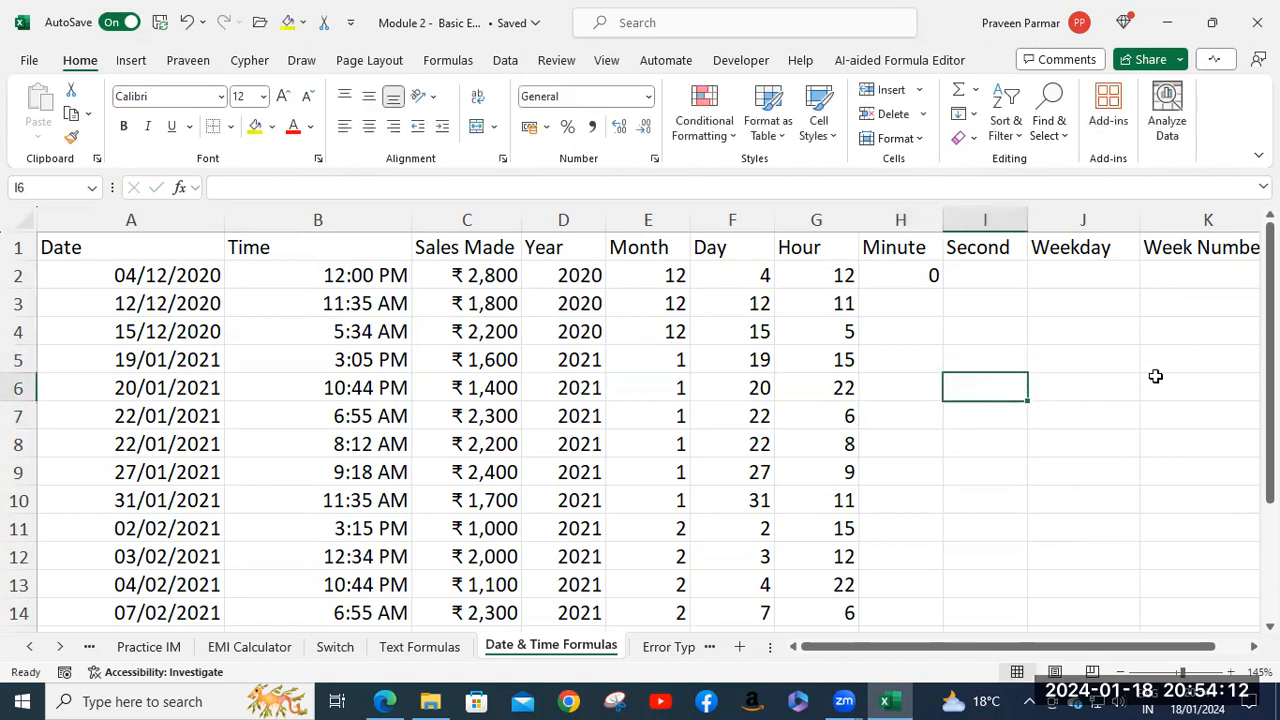
text(=tod)
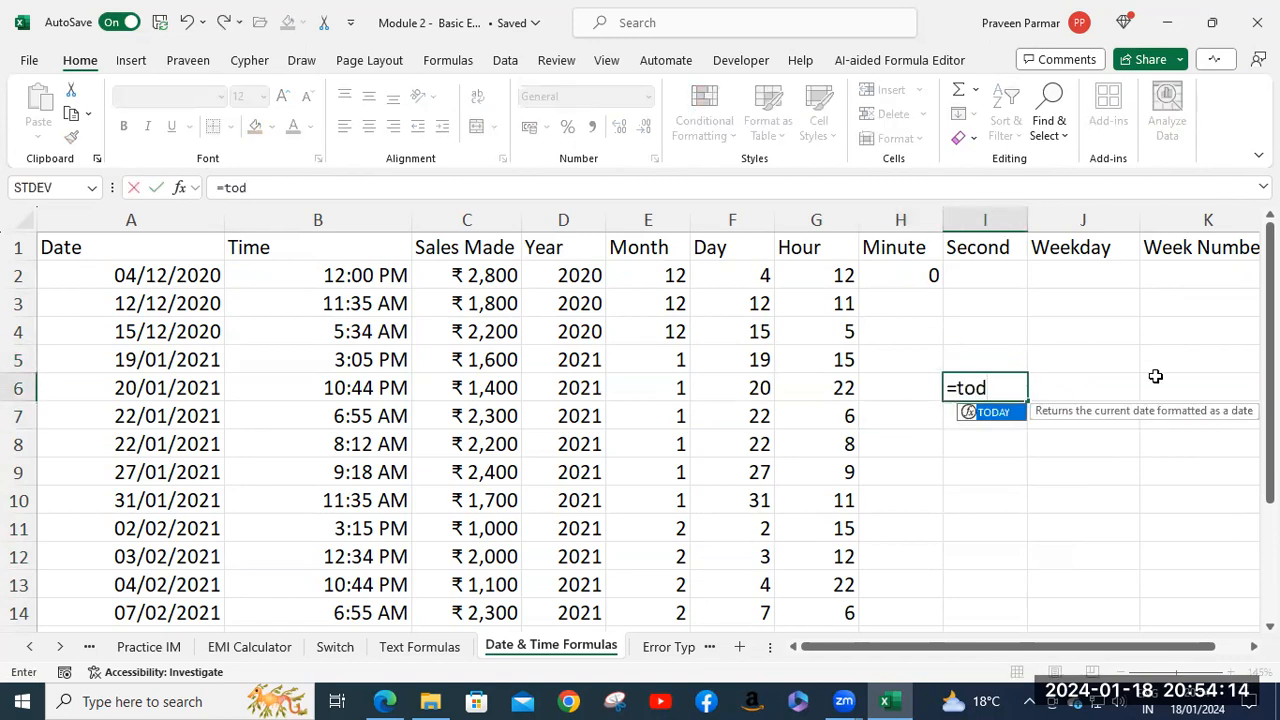
key(Tab)
text())
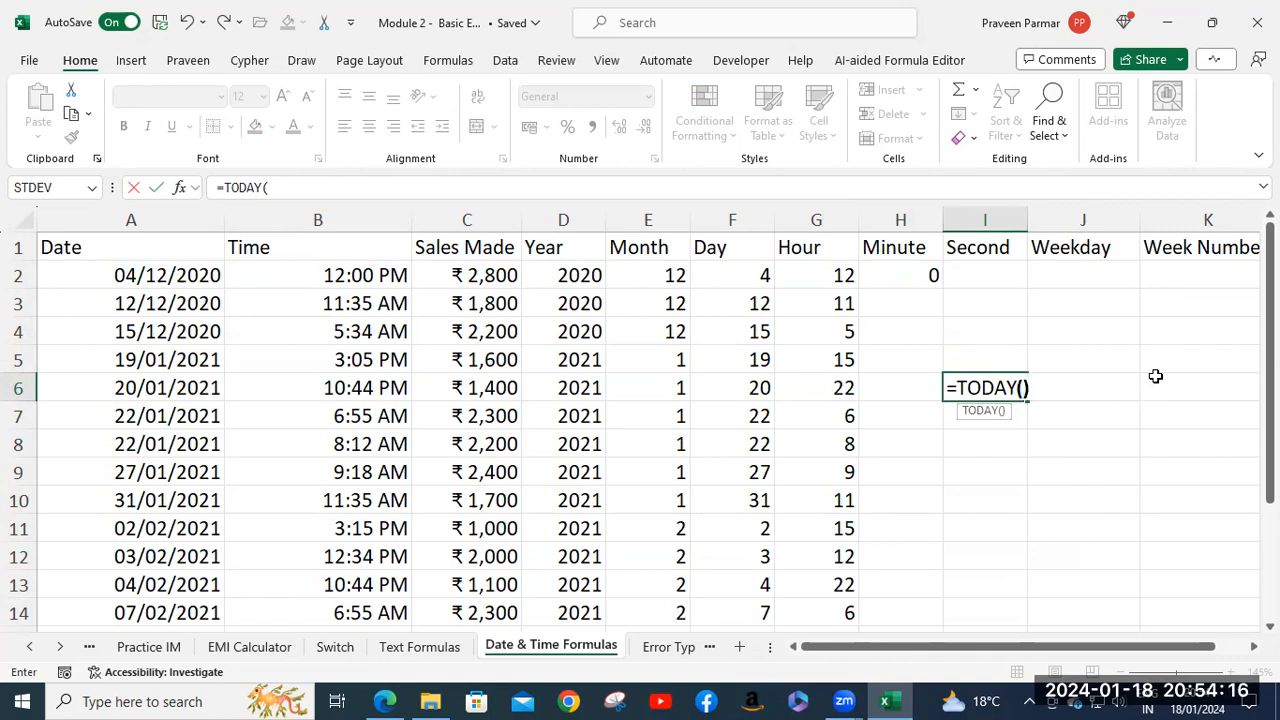
key(Return)
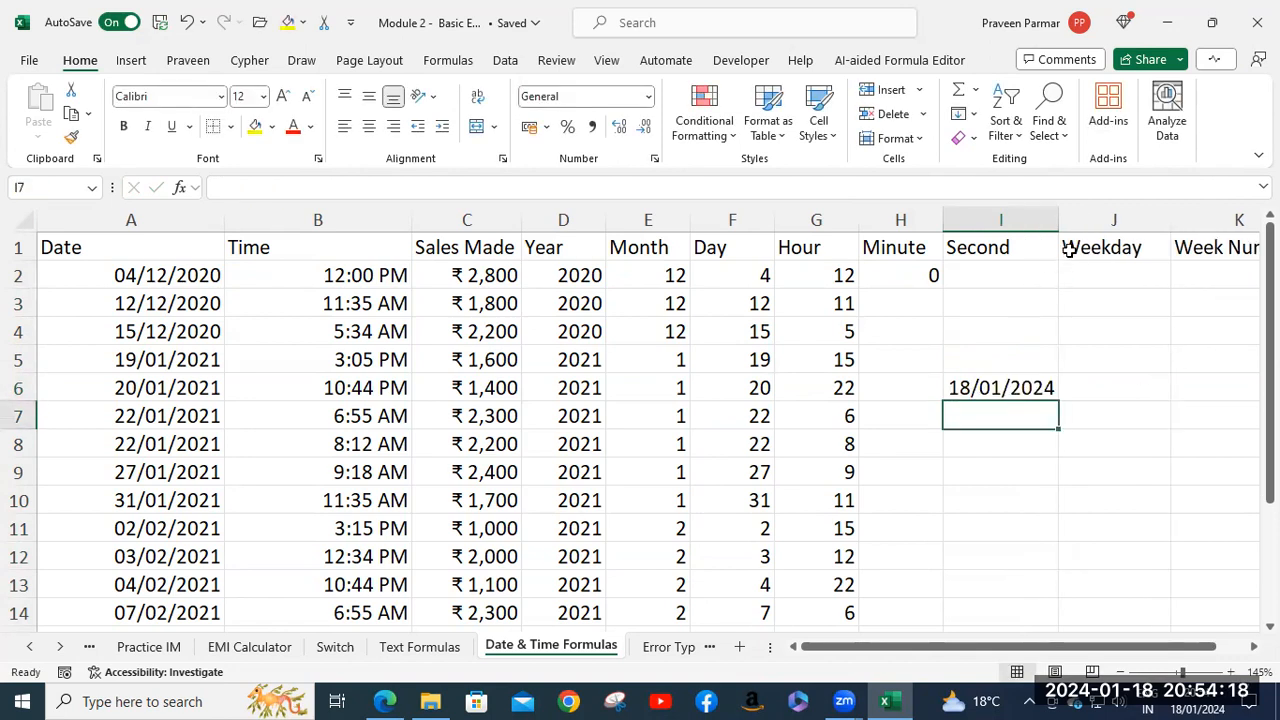
drag(1056, 221, 1088, 221)
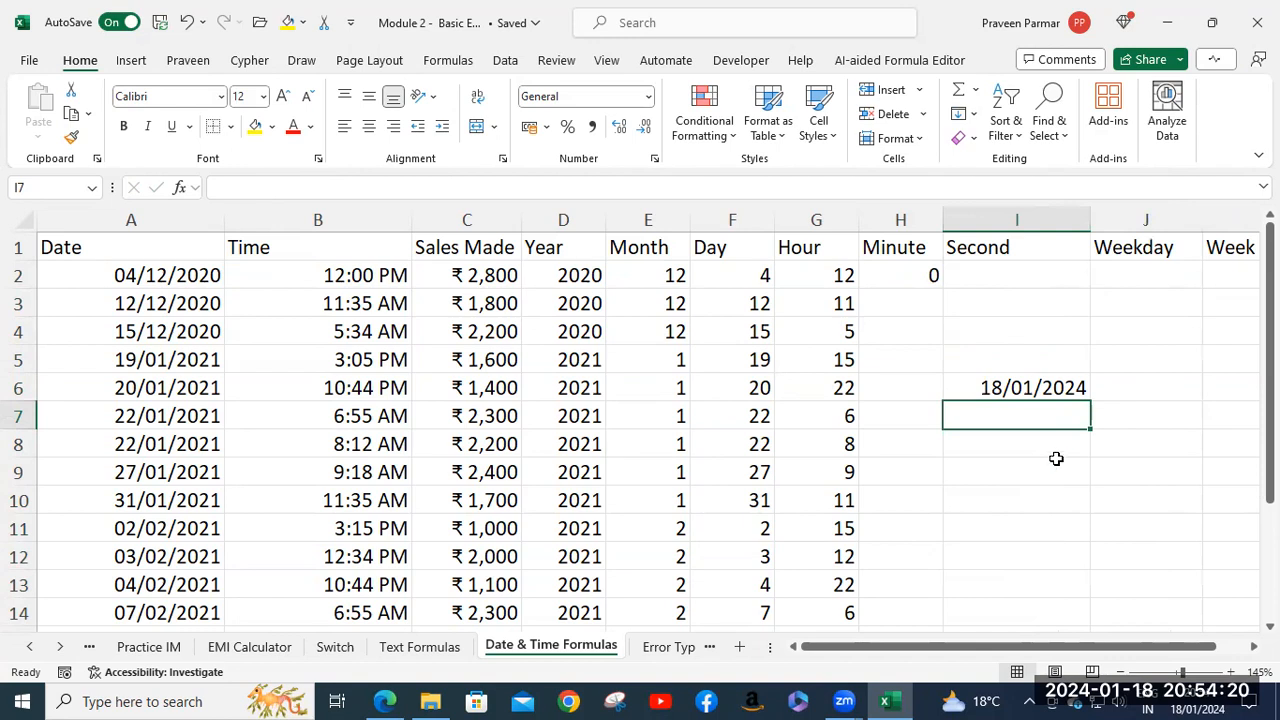
Step: Enter =NOW() in I9 and autofit column I to show the full date and time
click(1026, 460)
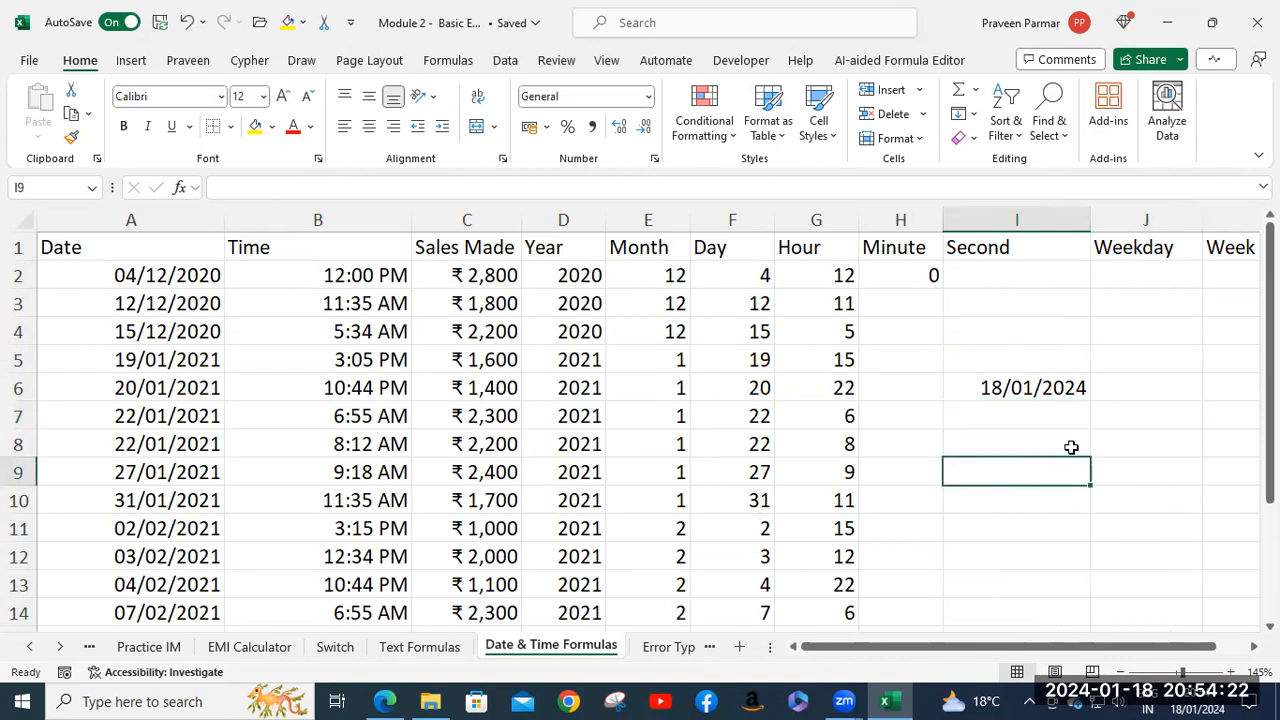
text(=npw)
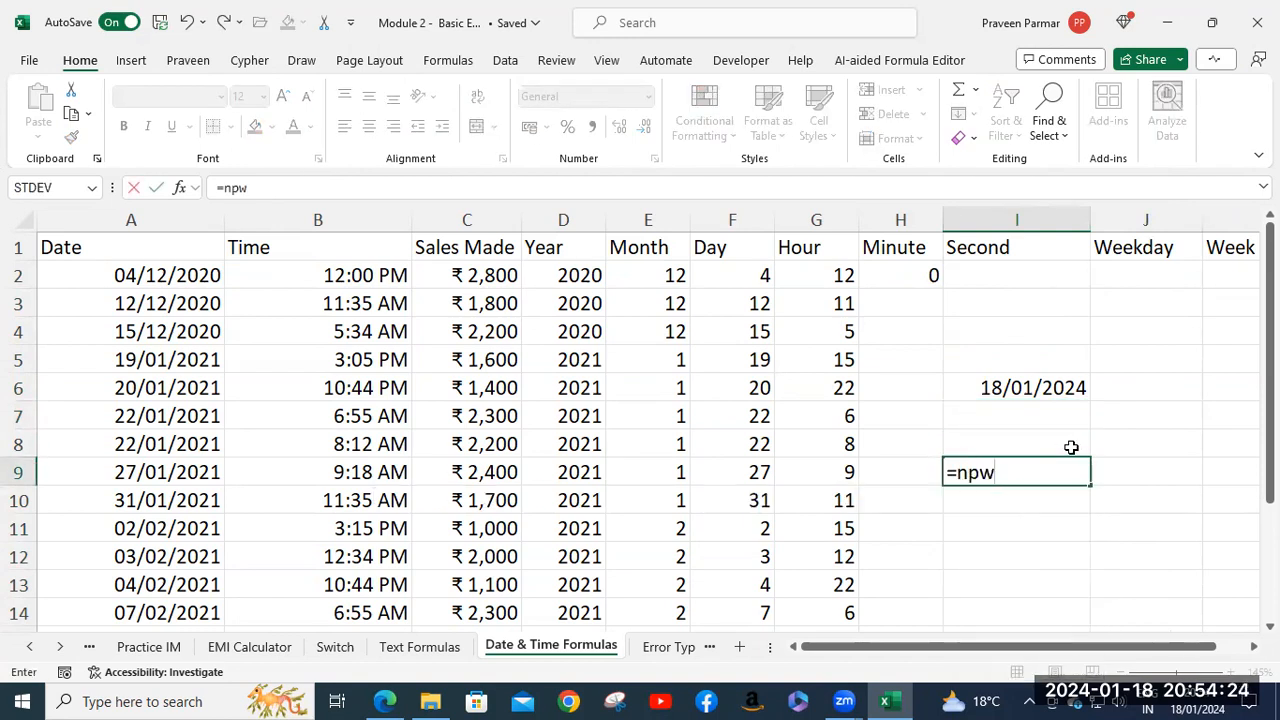
key(BackSpace)
key(BackSpace)
text(ow)
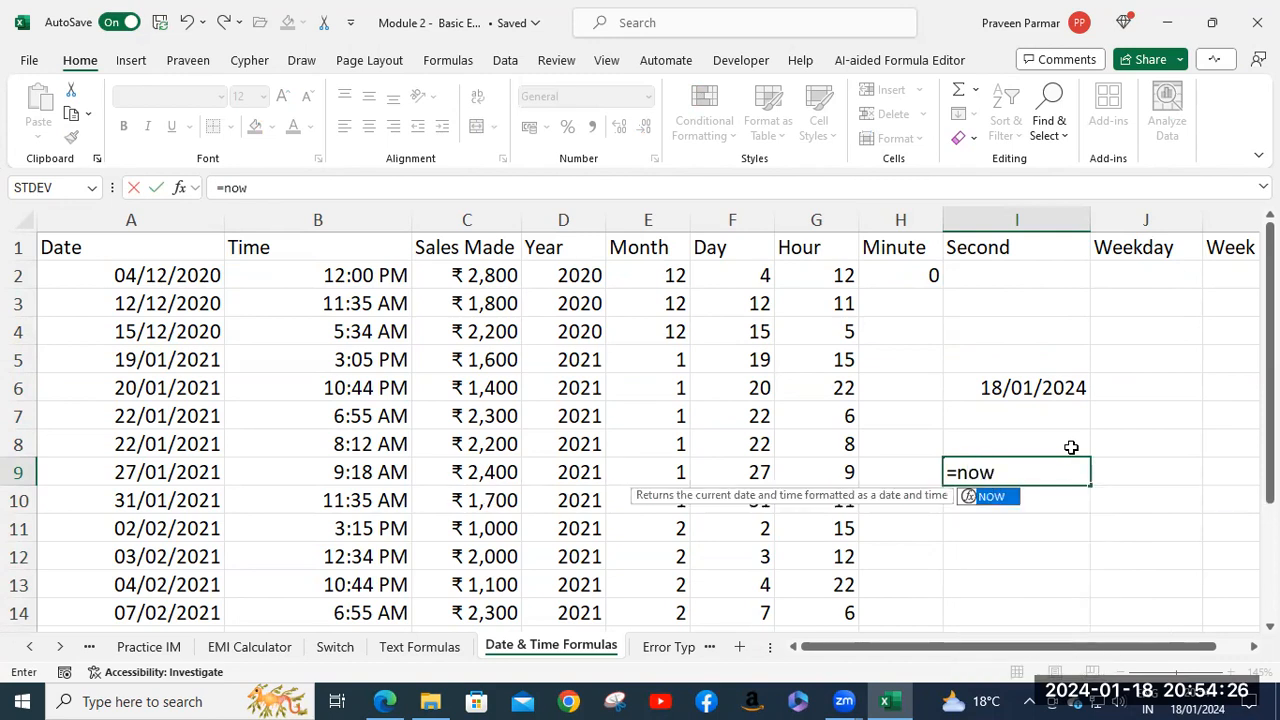
text(()
key(Return)
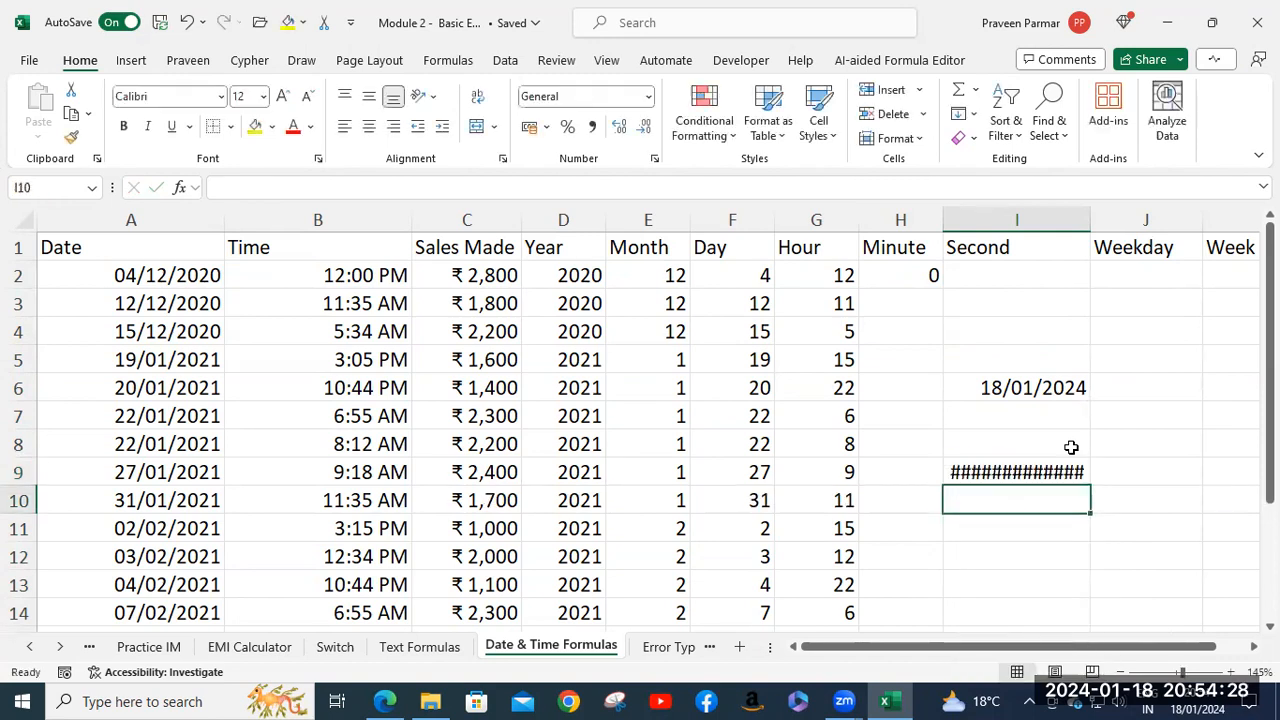
double_click(1091, 219)
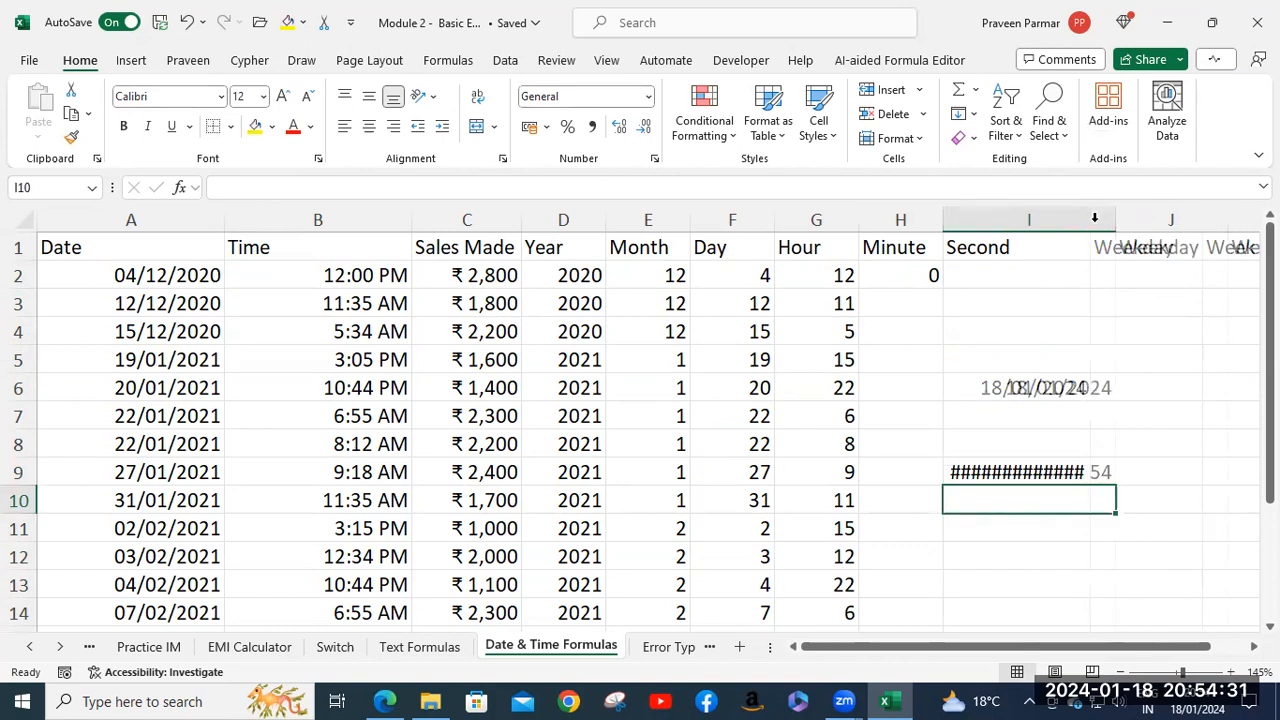
click(1028, 476)
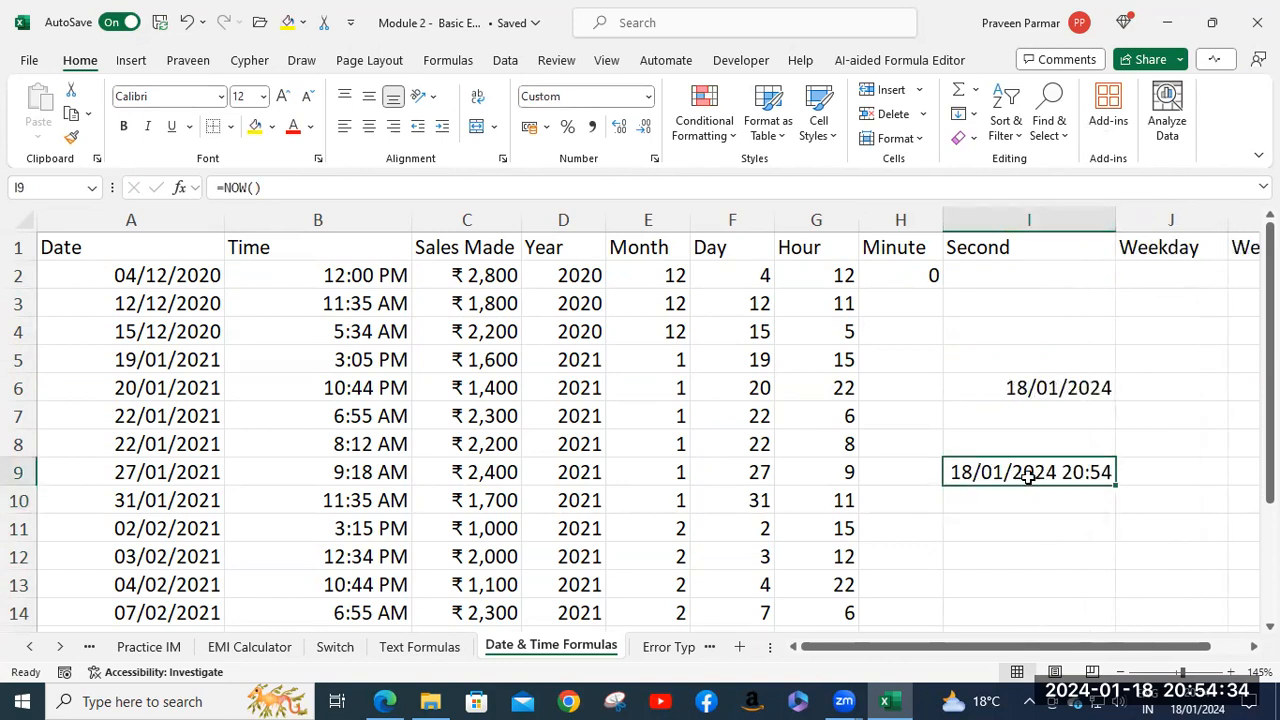